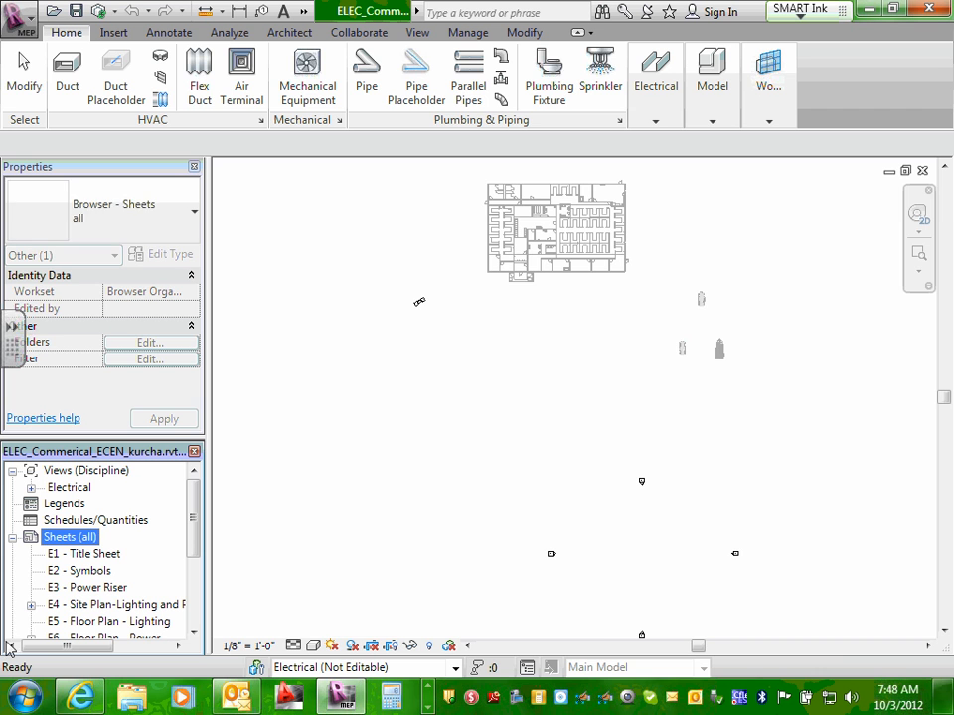
Open the E1 - Title Sheet and keep the project's full list of sheets expanded.
double_click(105, 556)
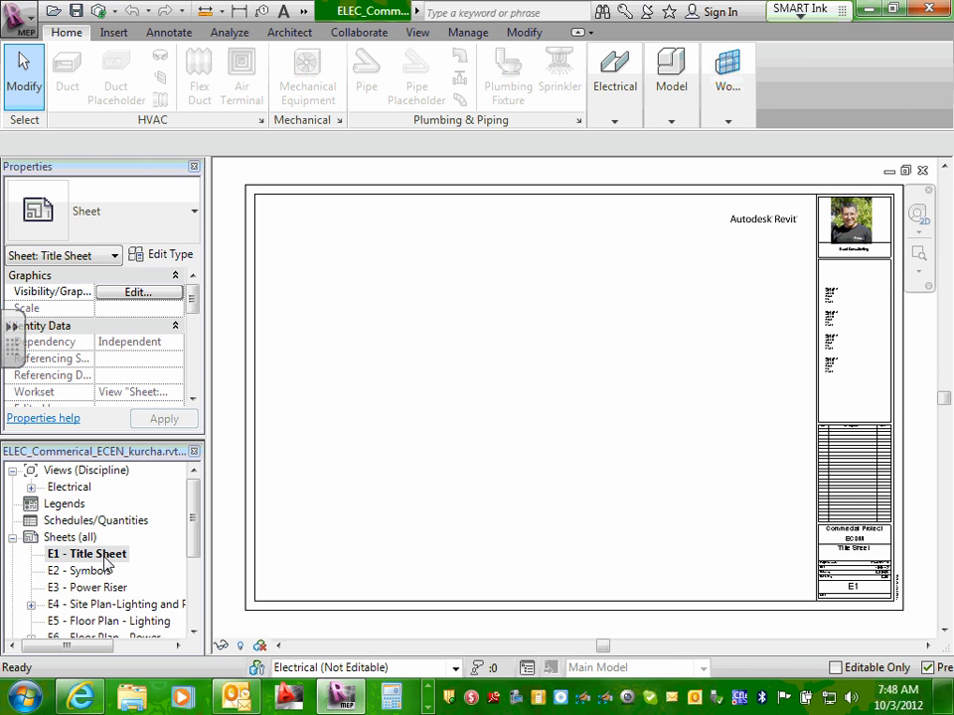
double_click(90, 538)
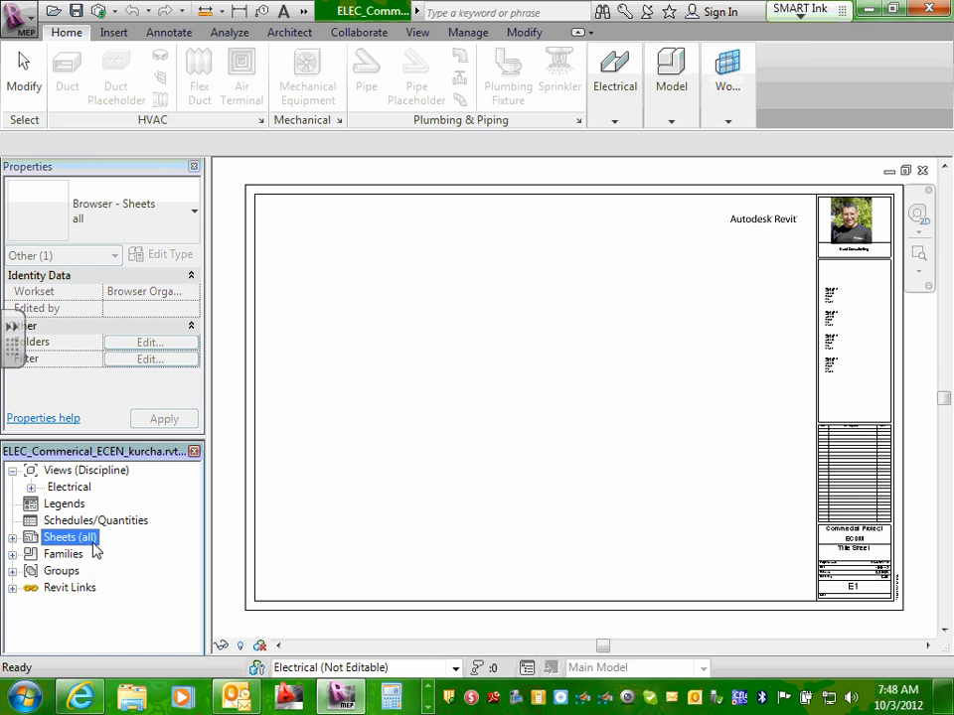
left_click(12, 538)
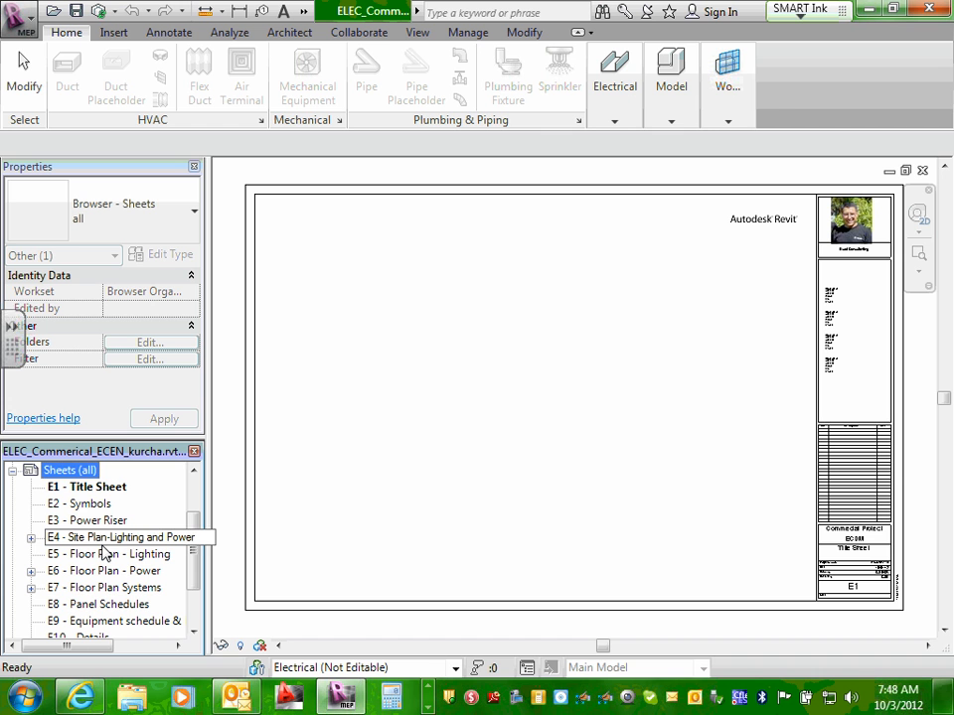
Create a new sheet using the D 22 x 34 Horizontal-Team#10 titleblock.
right_click(81, 474)
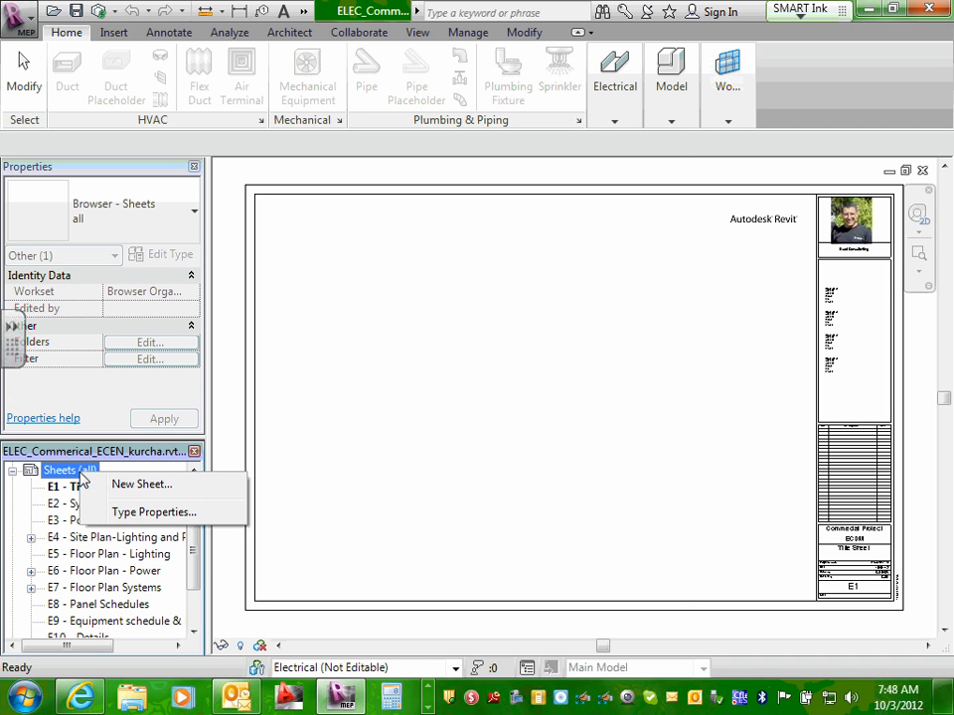
left_click(140, 486)
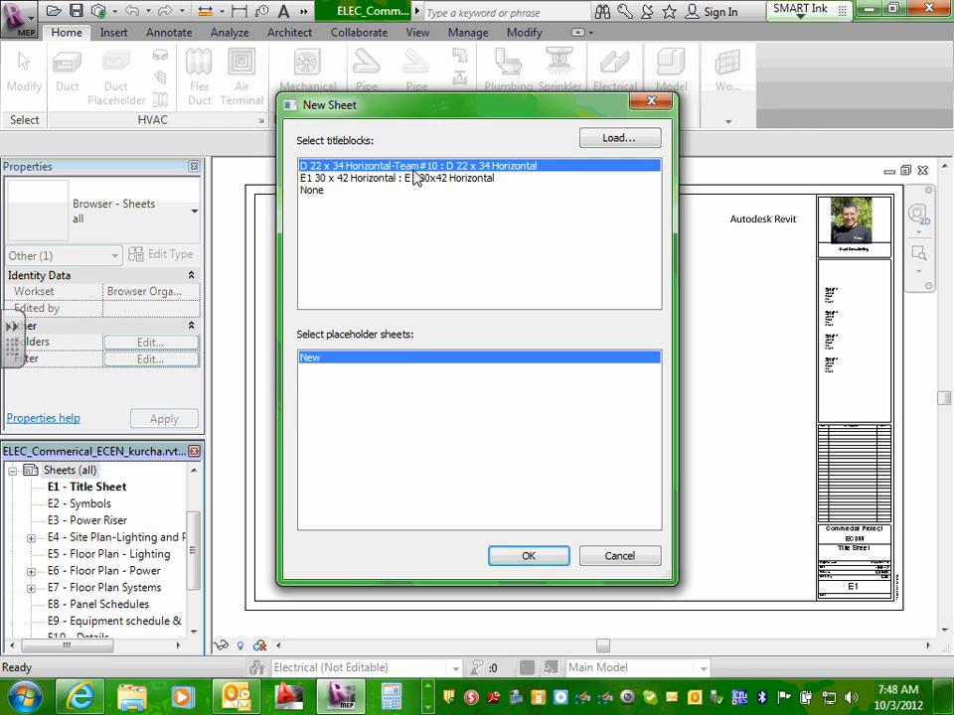
left_click(529, 557)
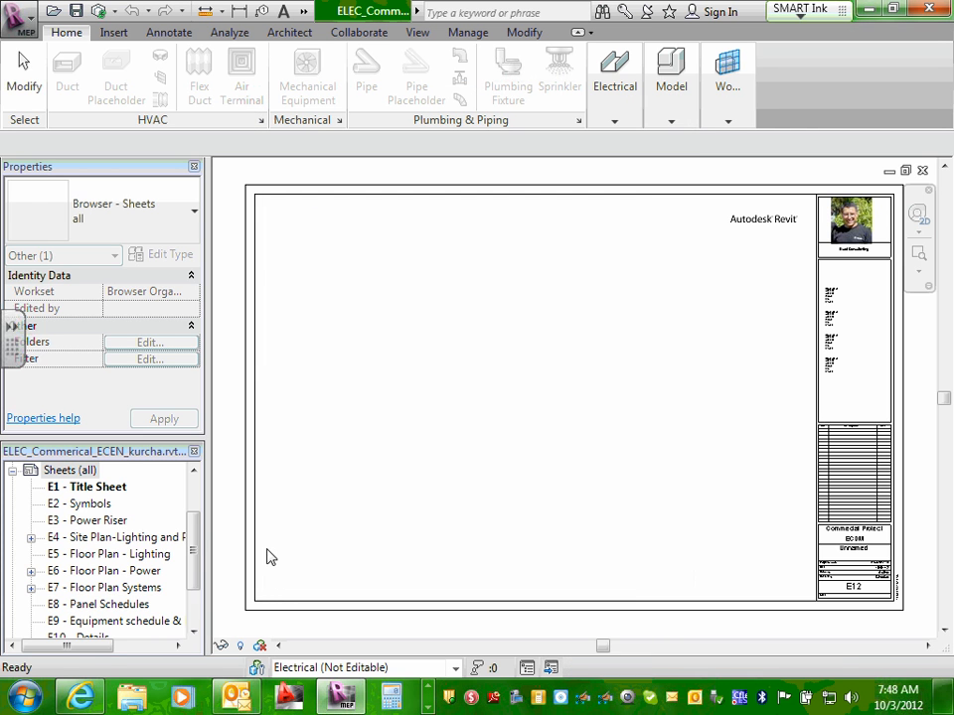
Delete the unnamed E12 sheet from the project.
left_click_drag(196, 561, 196, 591)
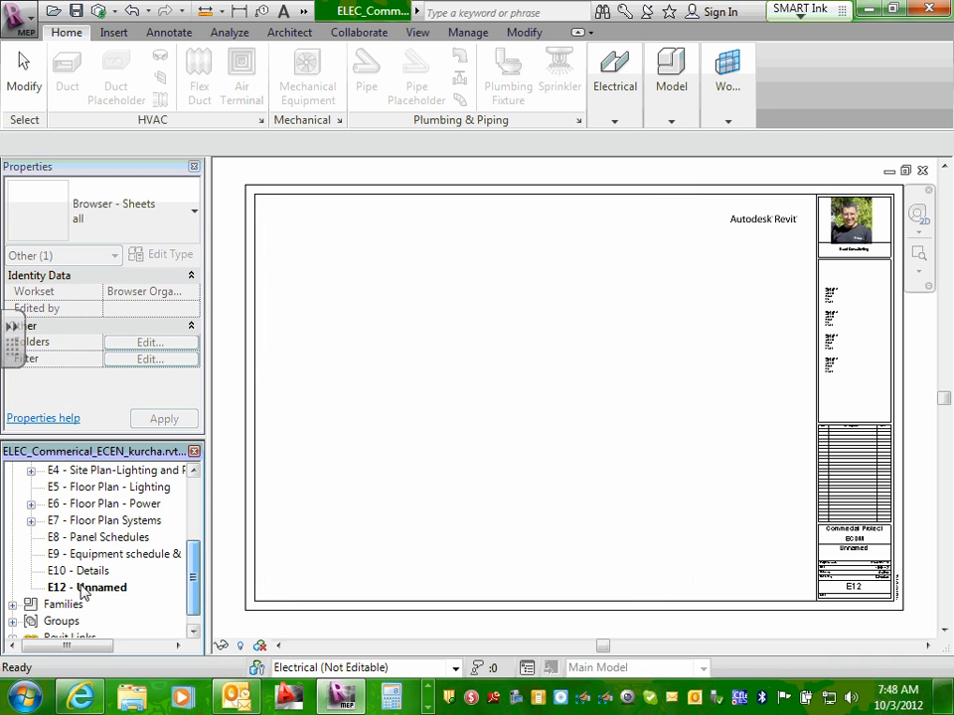
left_click(85, 587)
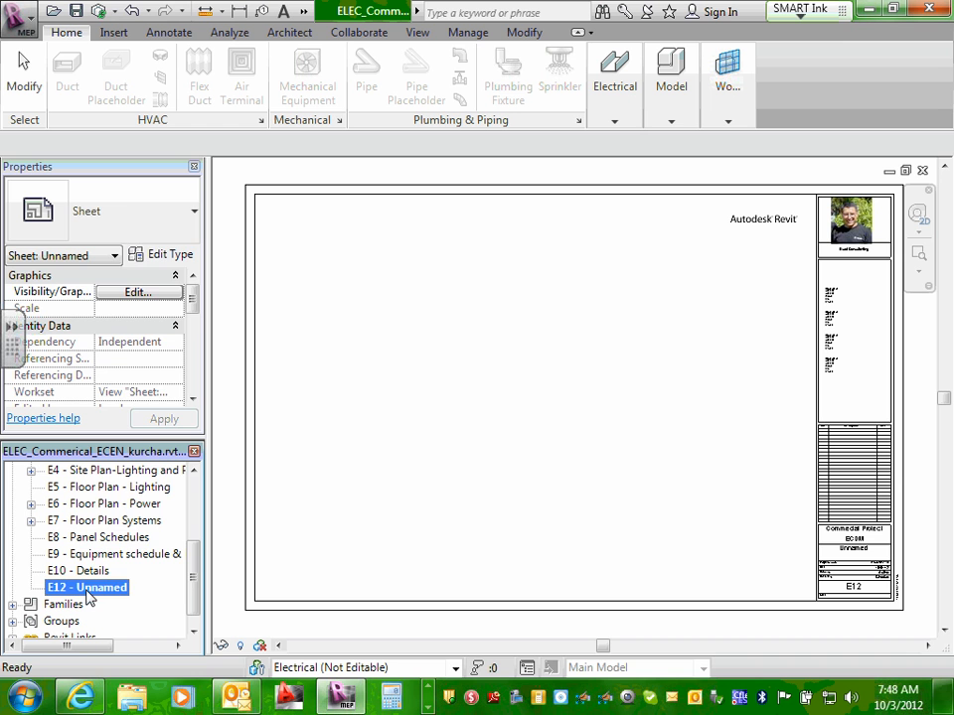
right_click(88, 597)
left_click(144, 462)
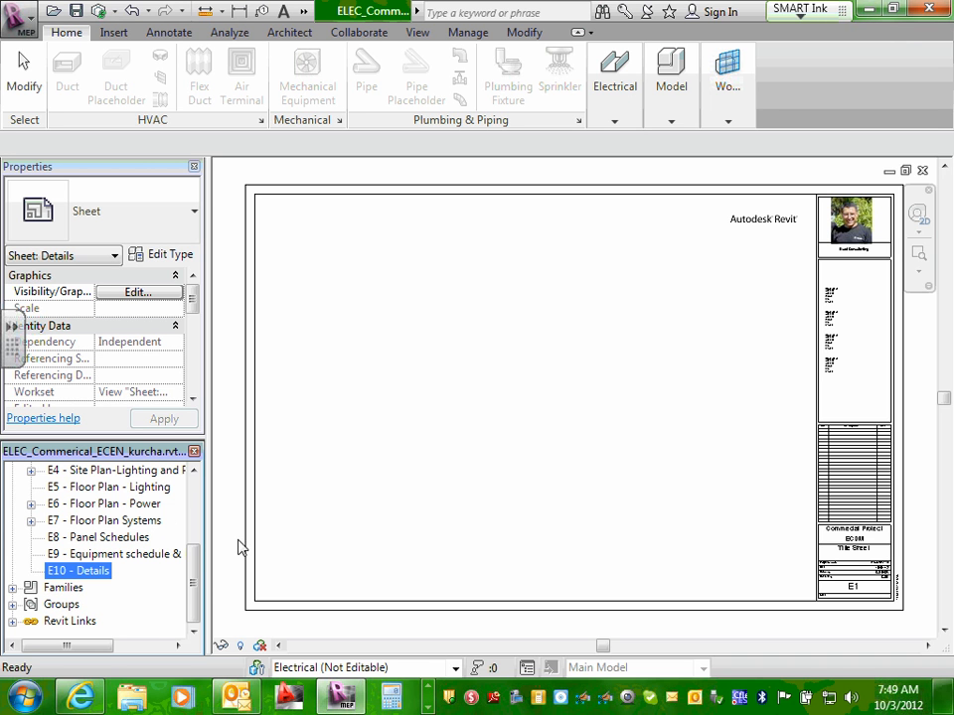
Collapse the sheets list and open the 1 - Floor Power floor plan from the Electrical Power views.
left_click_drag(195, 607, 207, 502)
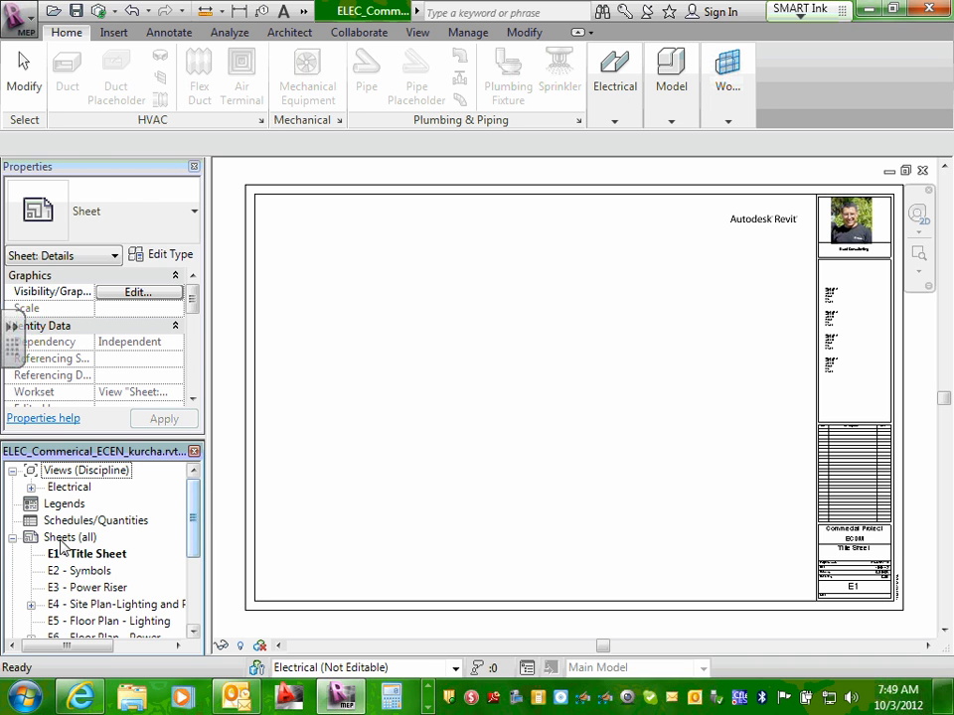
left_click(12, 538)
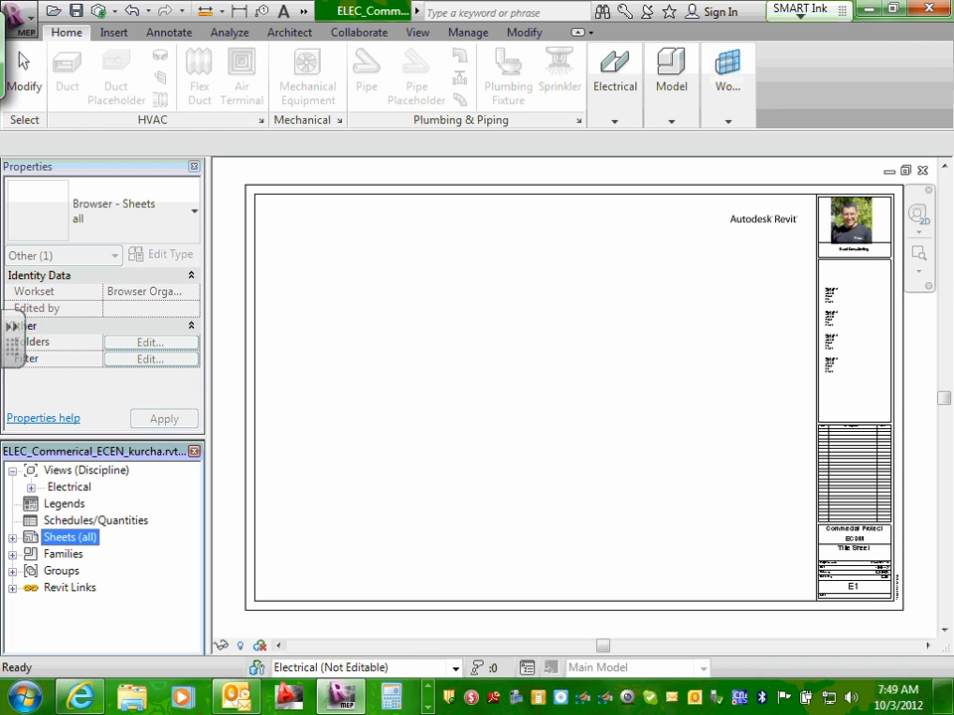
left_click(31, 488)
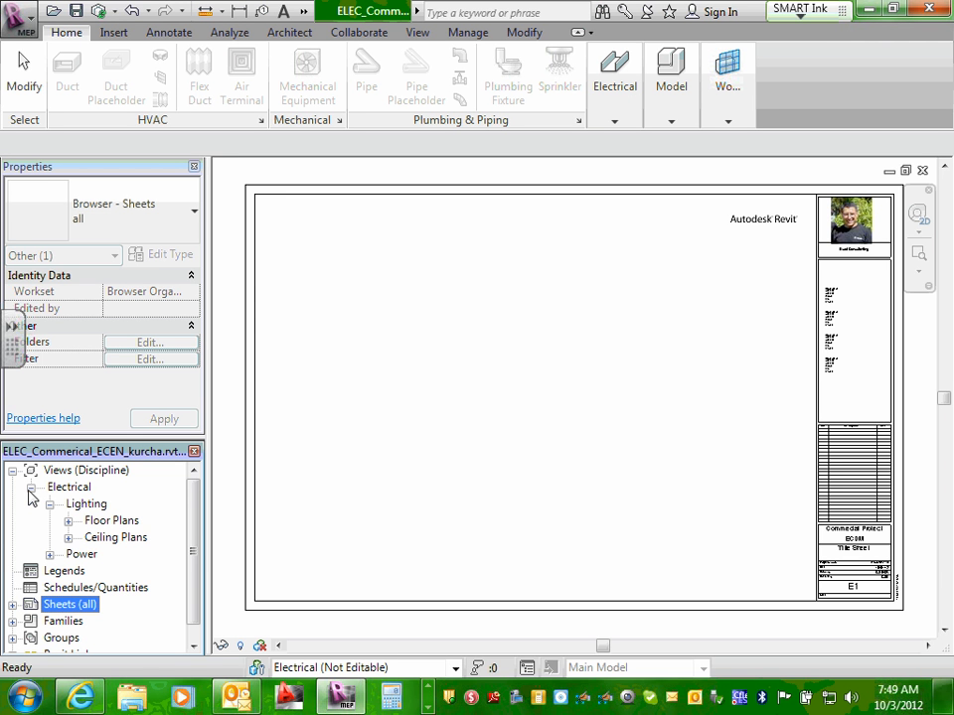
left_click(50, 555)
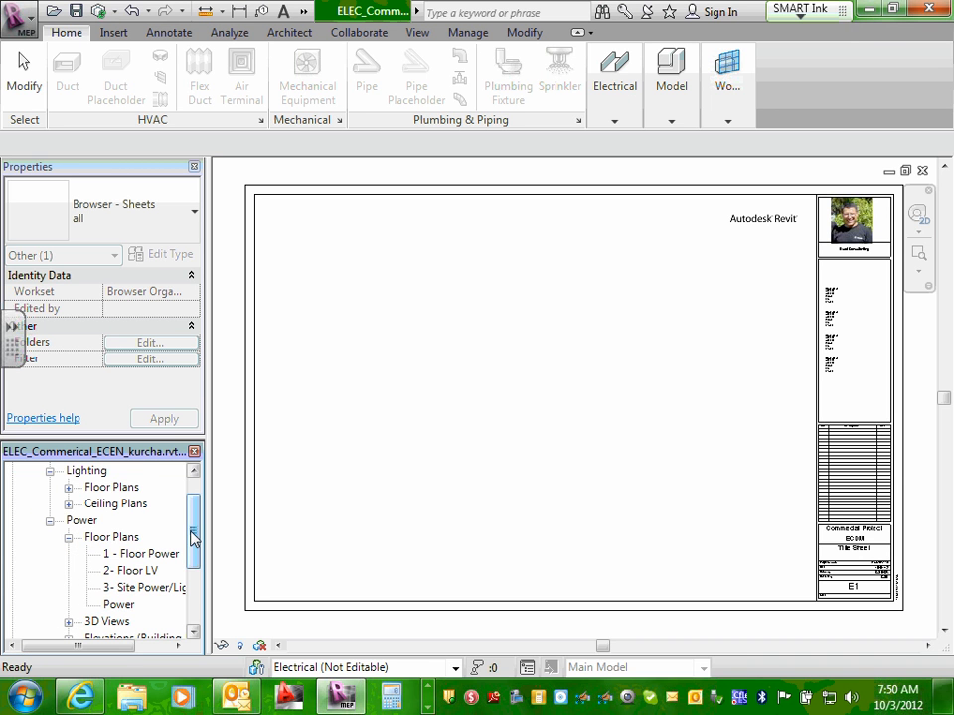
left_click_drag(192, 536, 192, 550)
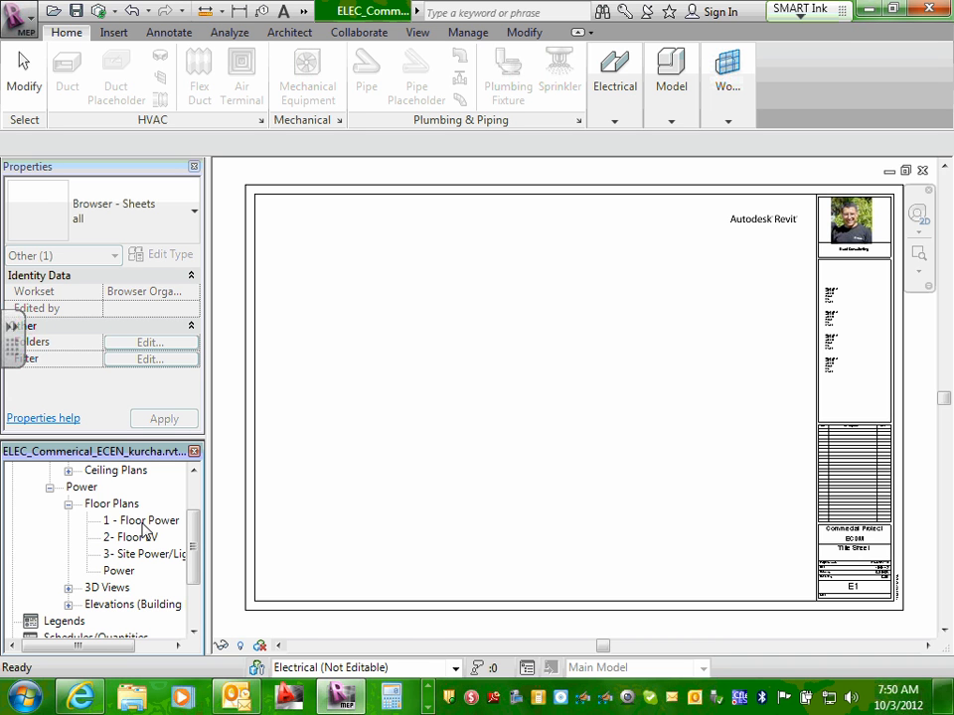
double_click(144, 530)
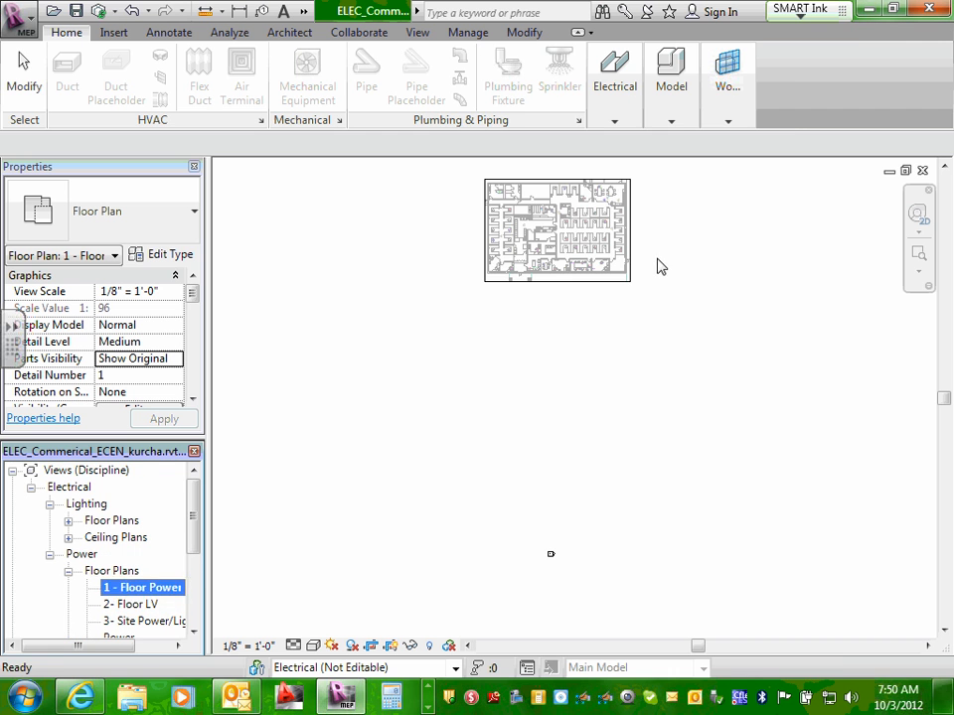
Examine the building layout in the 1 - Floor Power plan and open the 2- Floor LV floor plan.
scroll(668, 266, "up", 3)
middle_click_drag(676, 278, 696, 471)
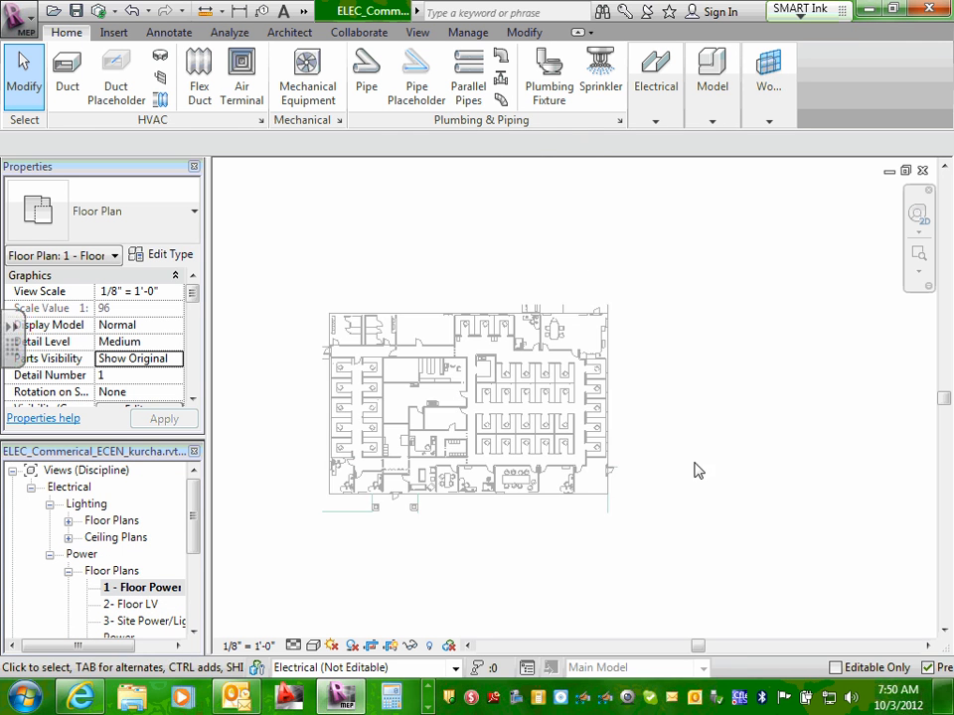
scroll(455, 388, "up", 1)
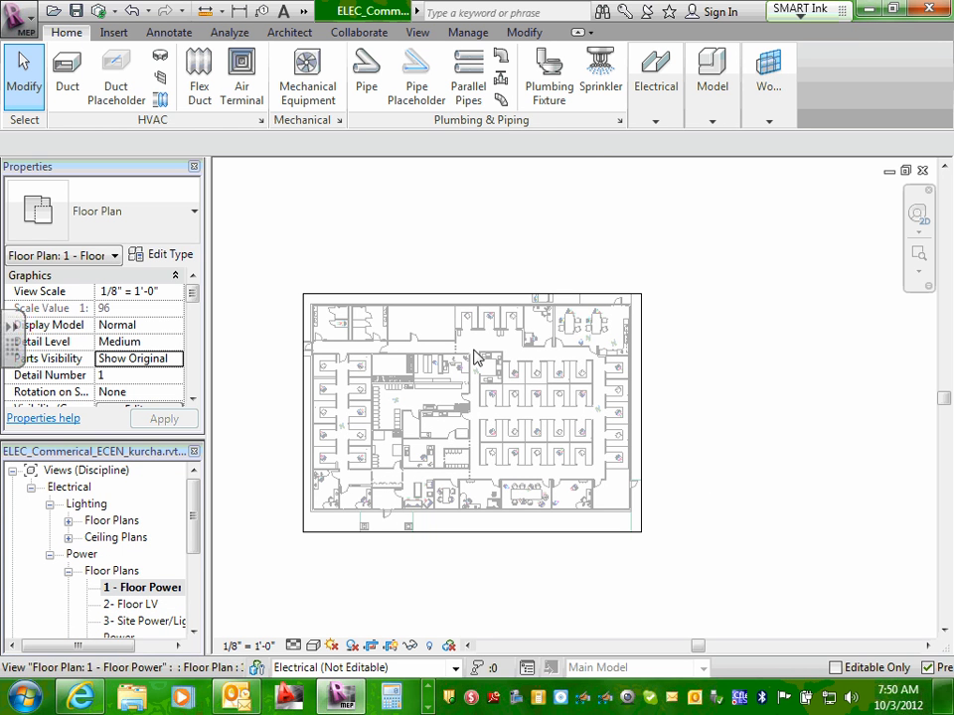
scroll(194, 507, "down", 1)
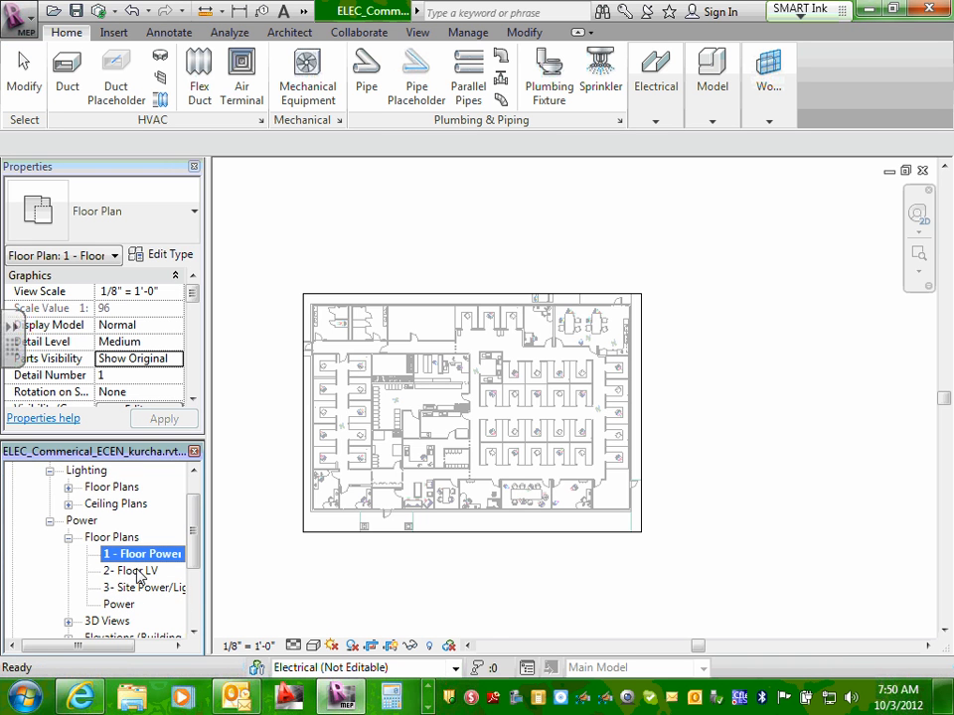
left_click(138, 572)
double_click(138, 572)
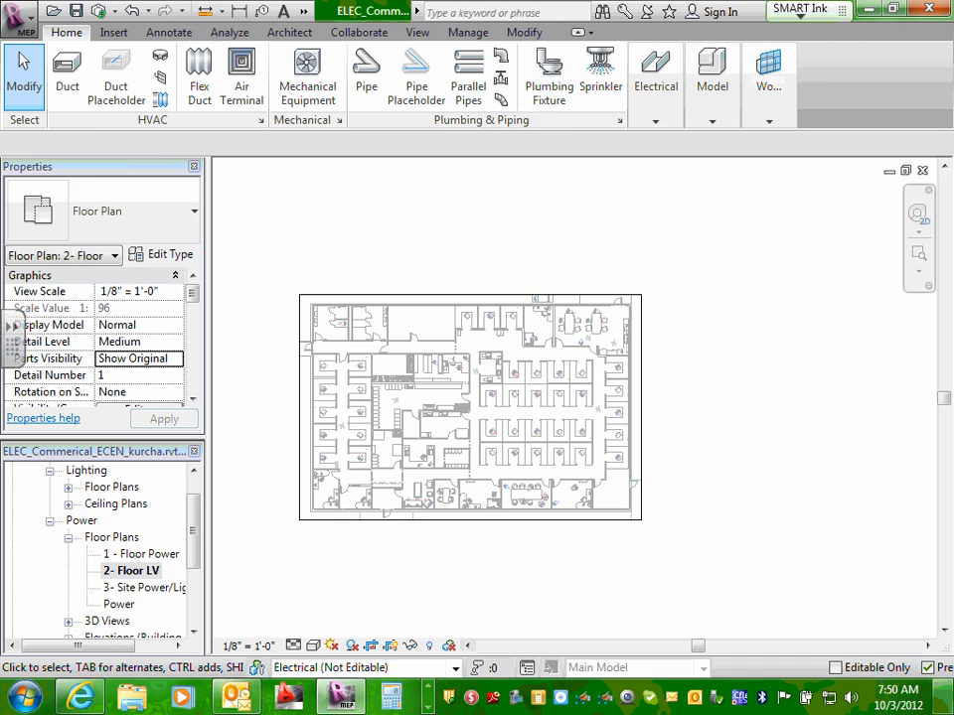
left_click(948, 700)
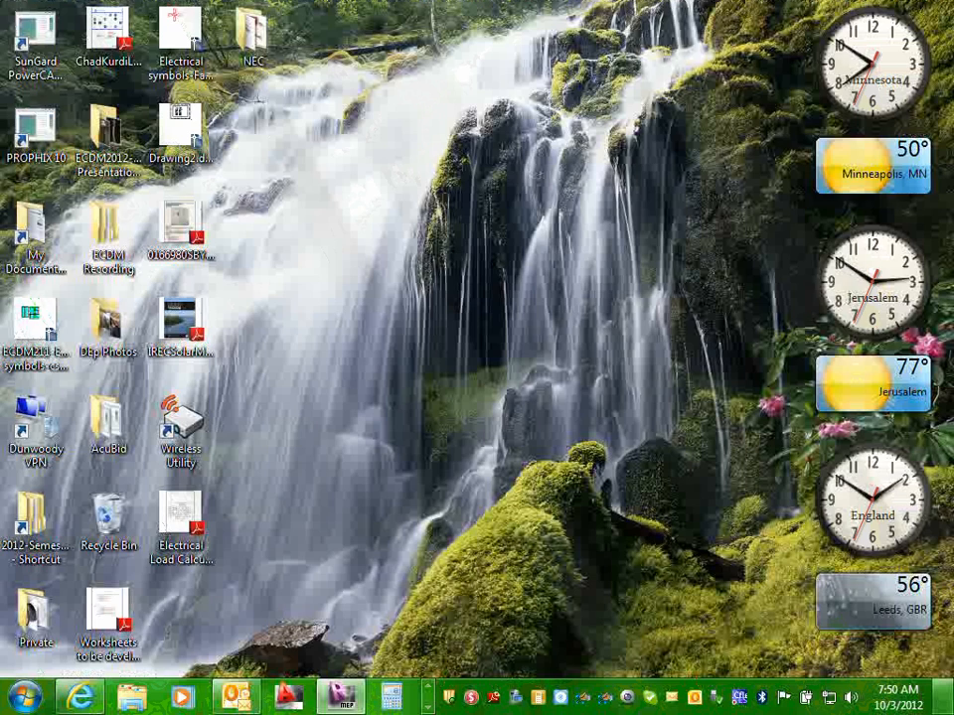
left_click(943, 698)
left_click(943, 697)
left_click(943, 698)
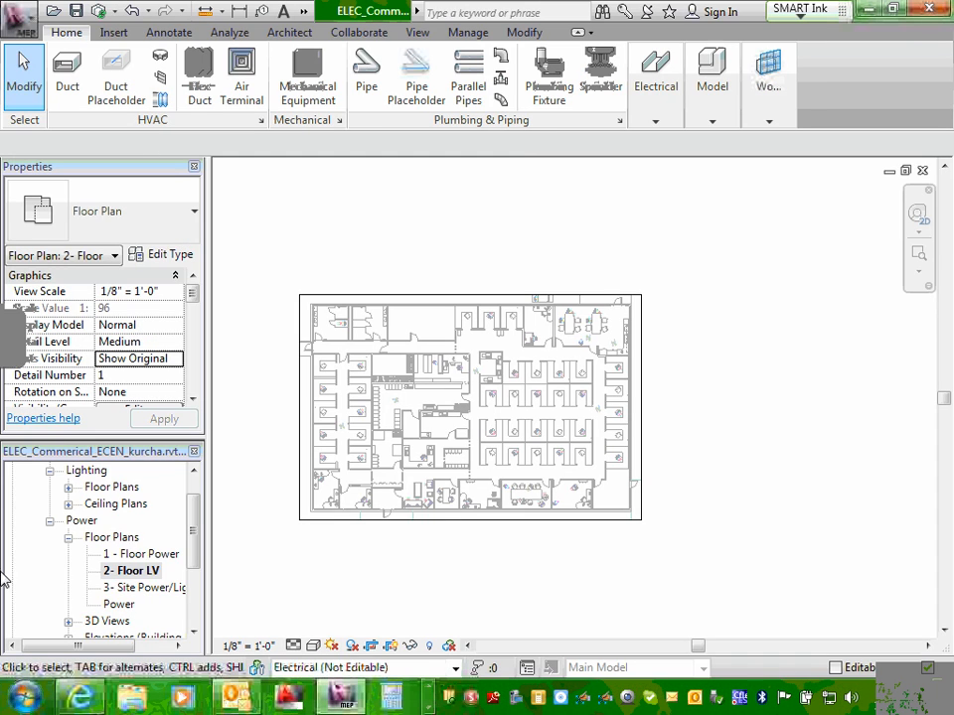
Try to duplicate the 1 - Floor Power view with detailing.
left_click(136, 556)
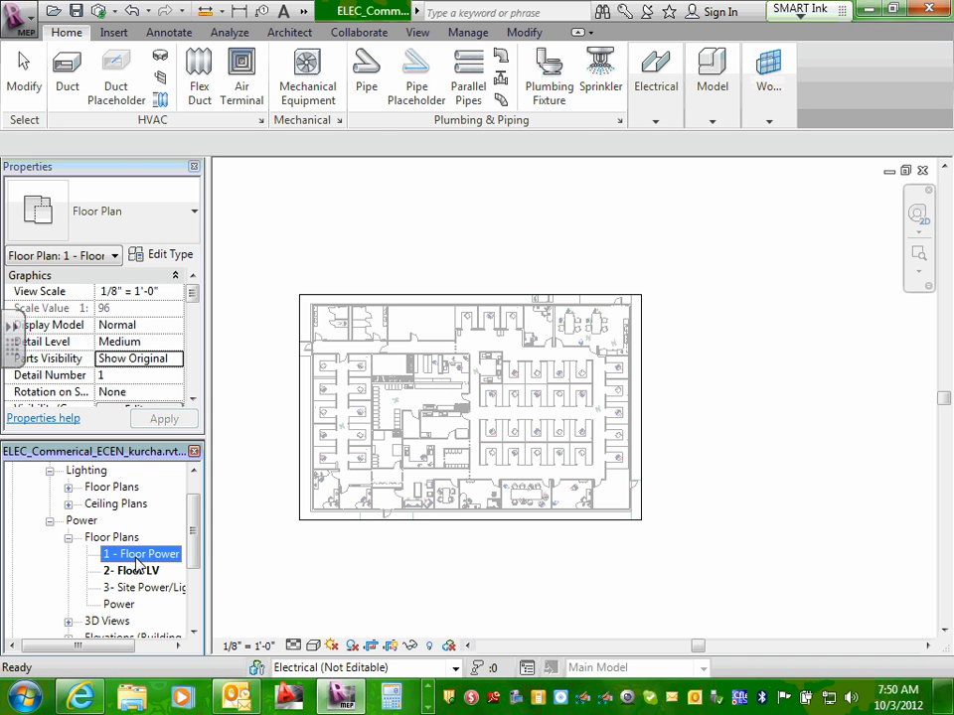
right_click(136, 558)
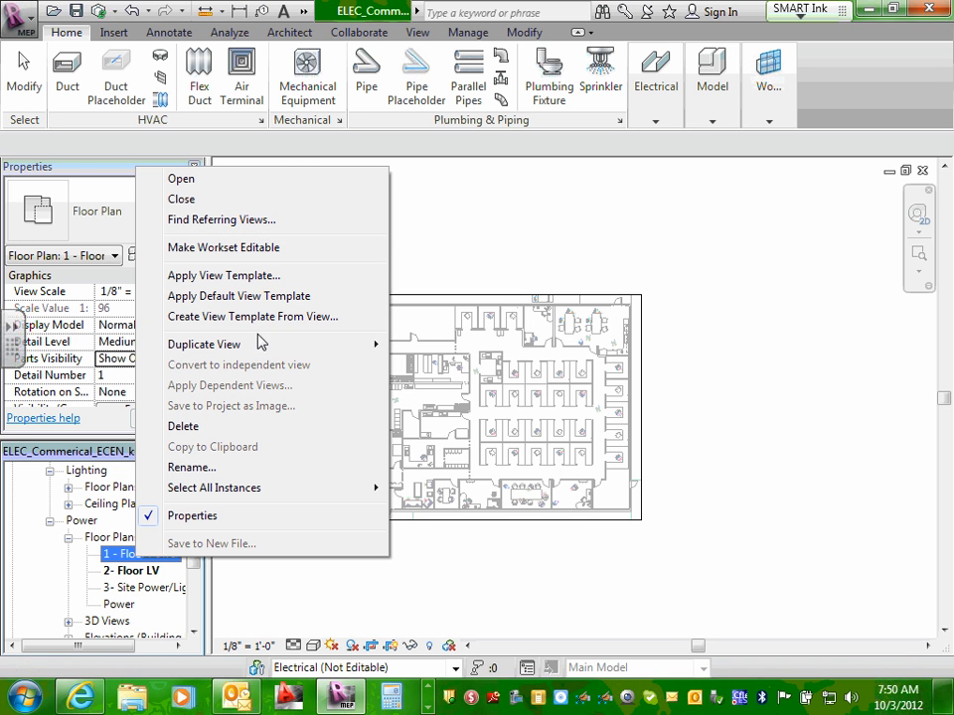
mouse_move(257, 348)
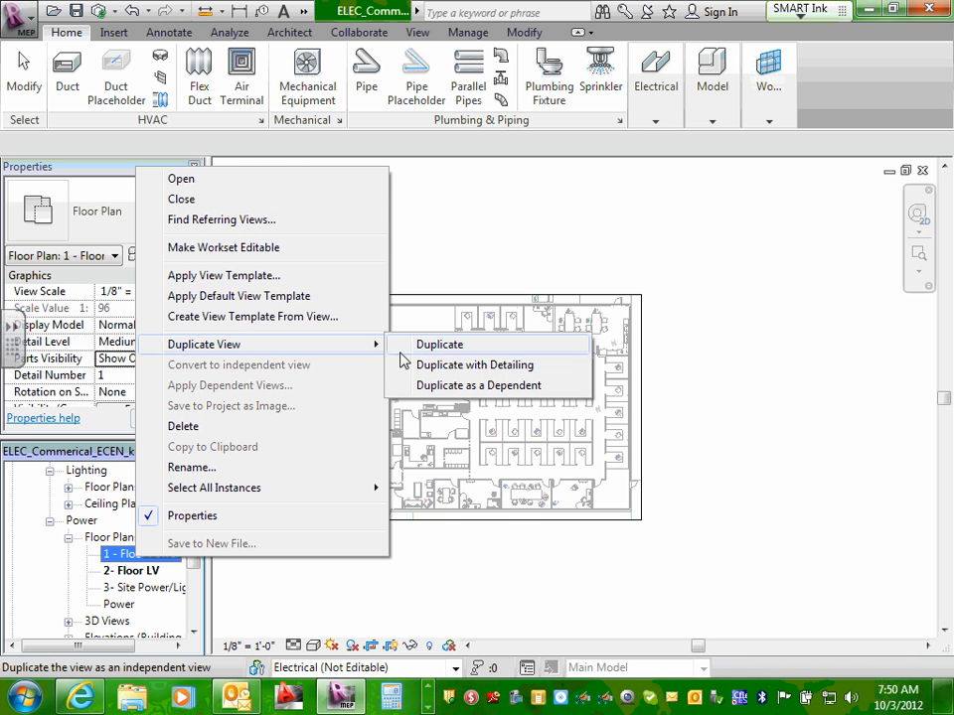
left_click(483, 365)
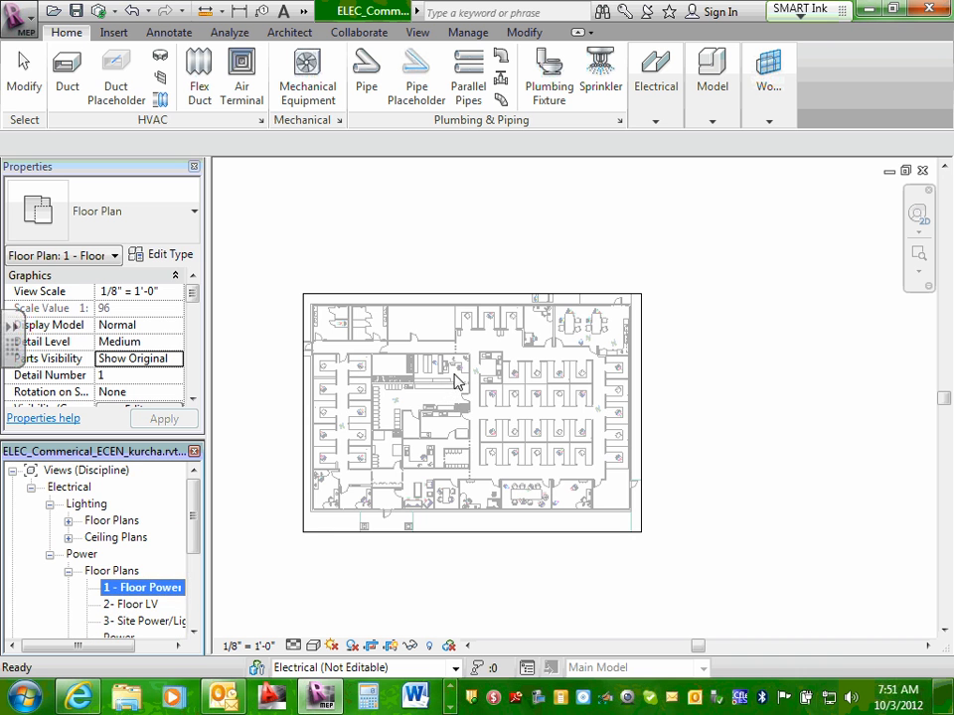
Examine the workstation layout in the 1 - Floor Power plan and open the 3- Site Power/Light floor plan.
scroll(487, 386, "up", 5)
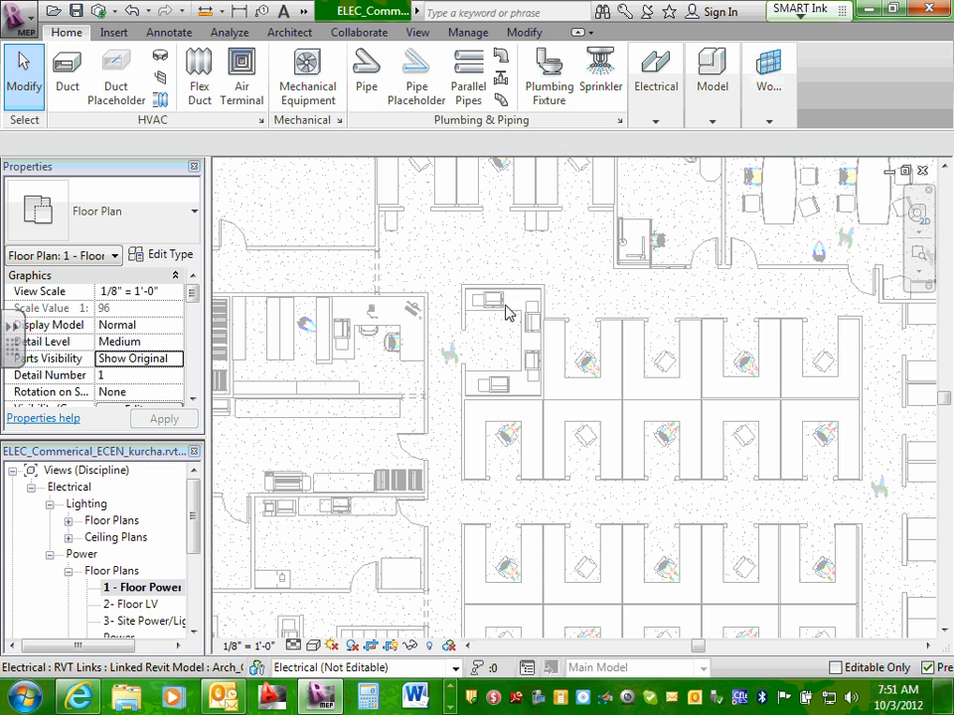
scroll(511, 310, "down", 5)
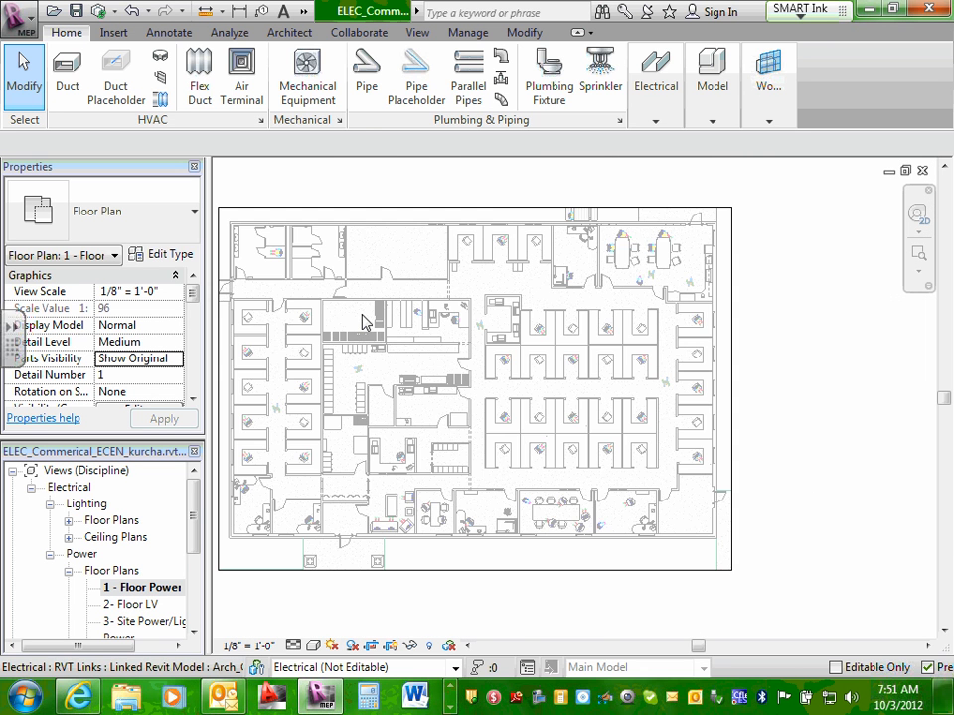
middle_click_drag(366, 324, 426, 324)
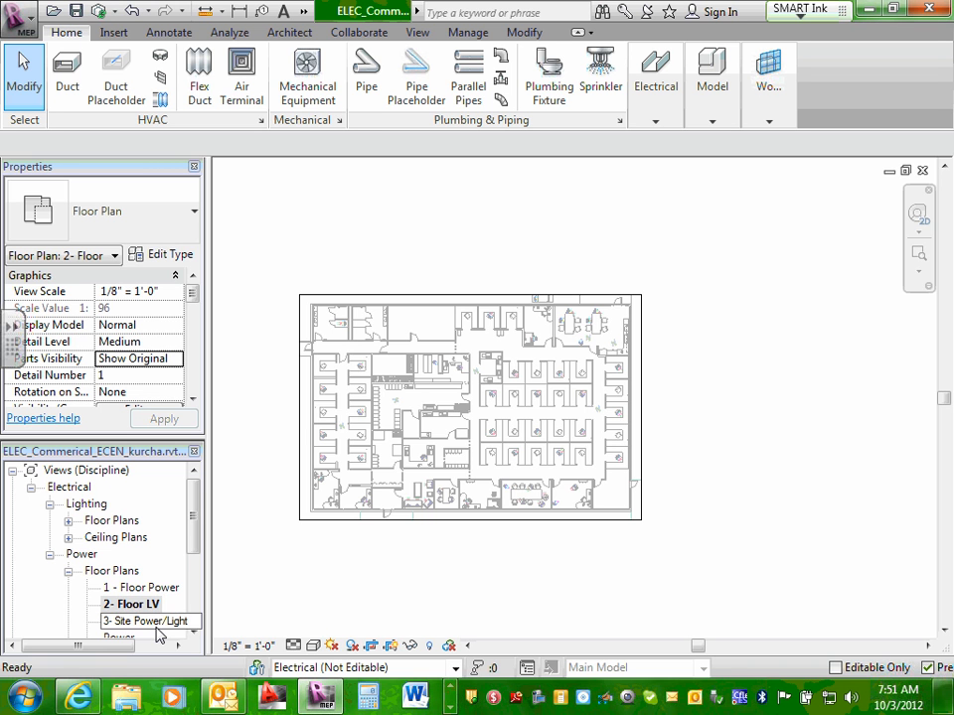
double_click(157, 622)
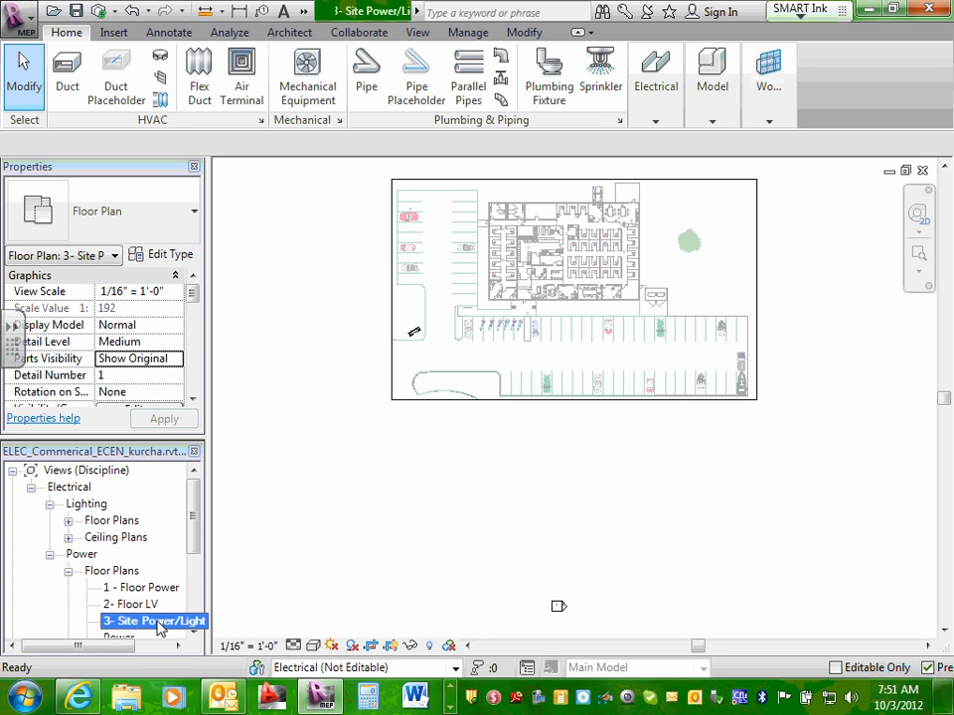
List the Lighting floor and ceiling plans, then open 1 - Ceiling Elec to examine the building.
left_click(50, 554)
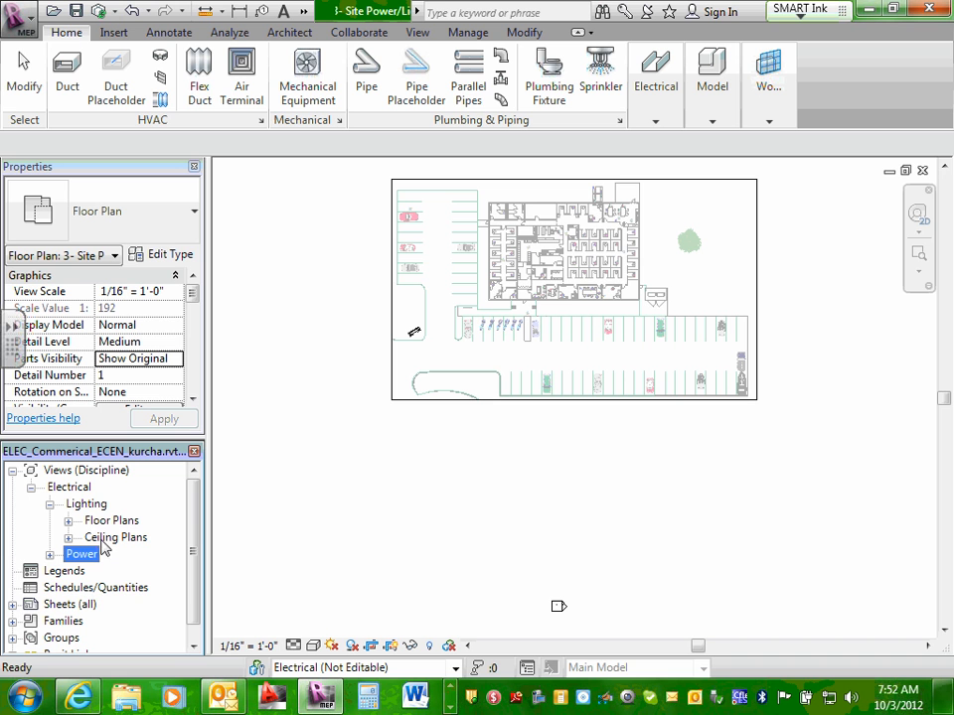
left_click(69, 522)
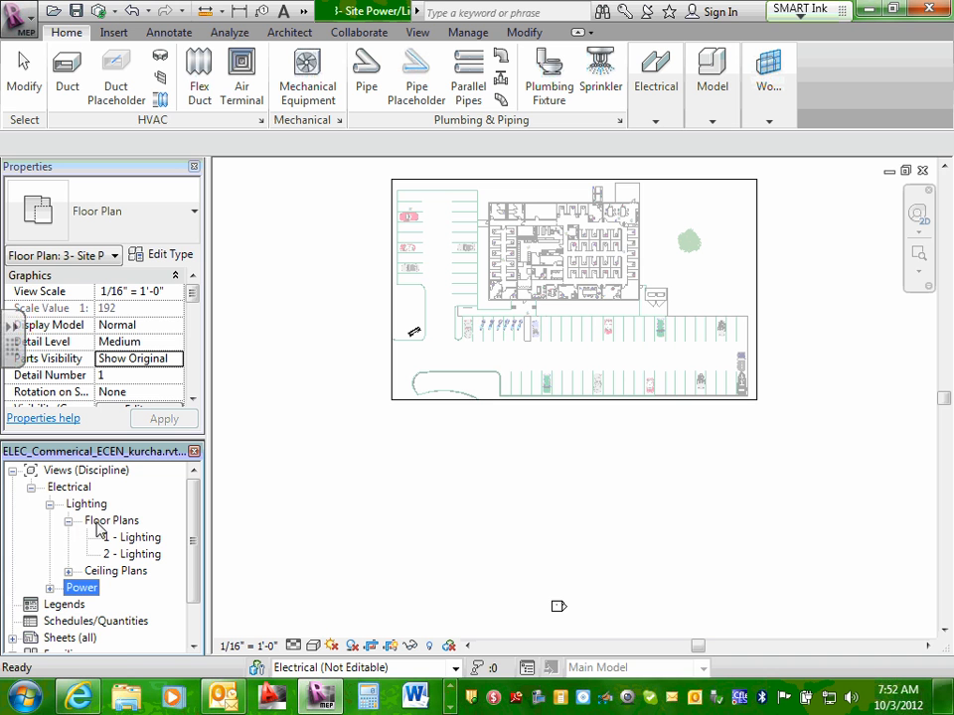
left_click(68, 572)
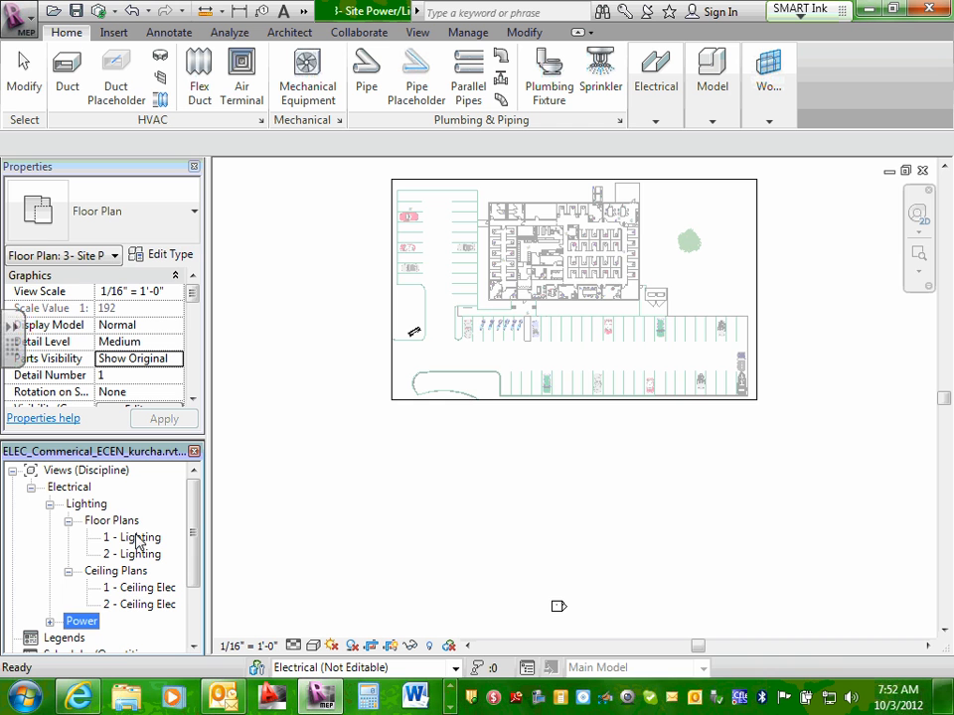
double_click(143, 589)
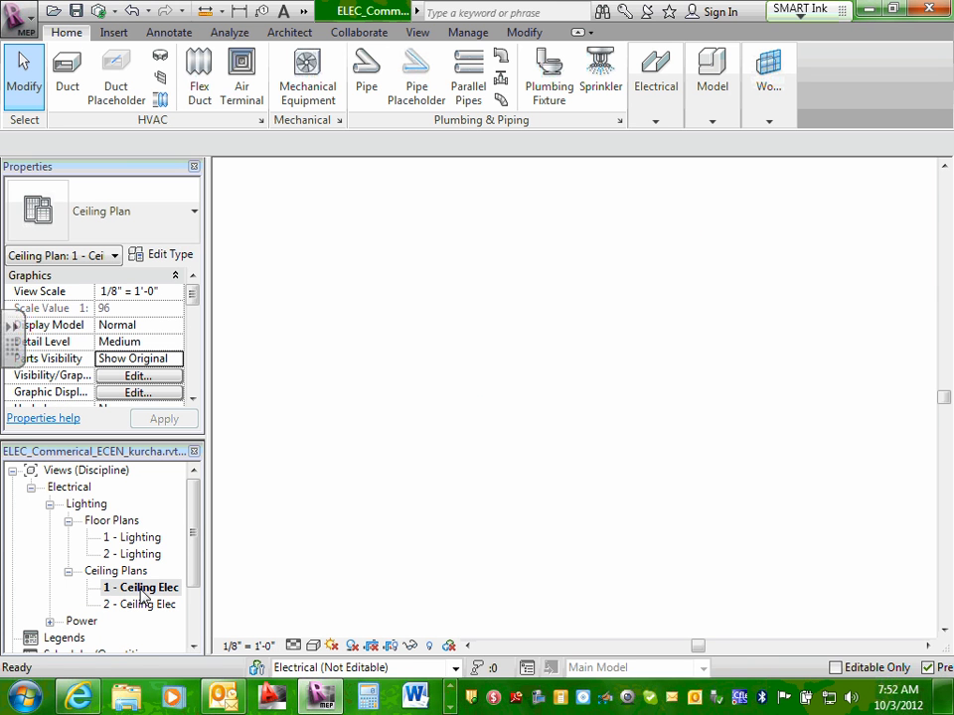
scroll(546, 196, "up", 3)
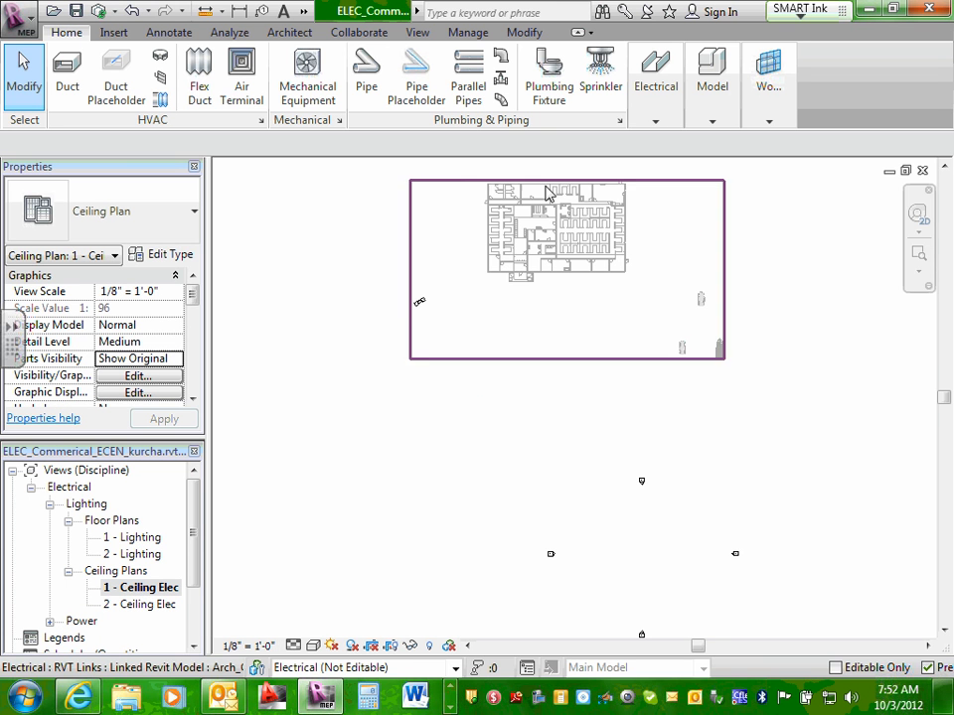
scroll(545, 199, "up", 1)
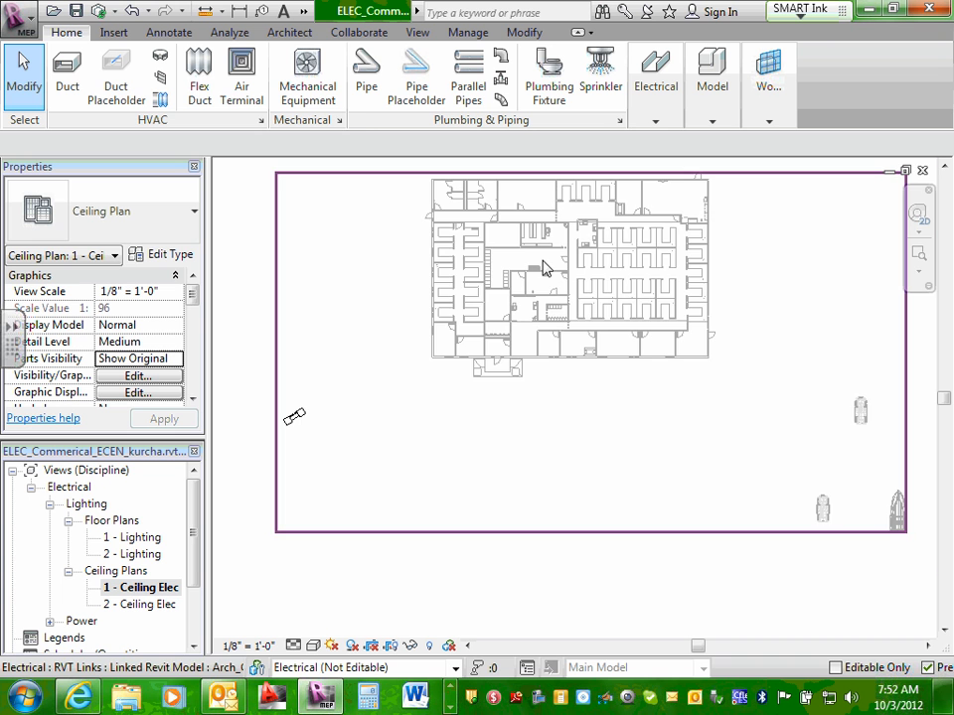
Examine the building in the 1 - Ceiling Elec plan and open the 1 - Lighting floor plan for comparison.
scroll(542, 268, "up", 3)
scroll(548, 267, "down", 4)
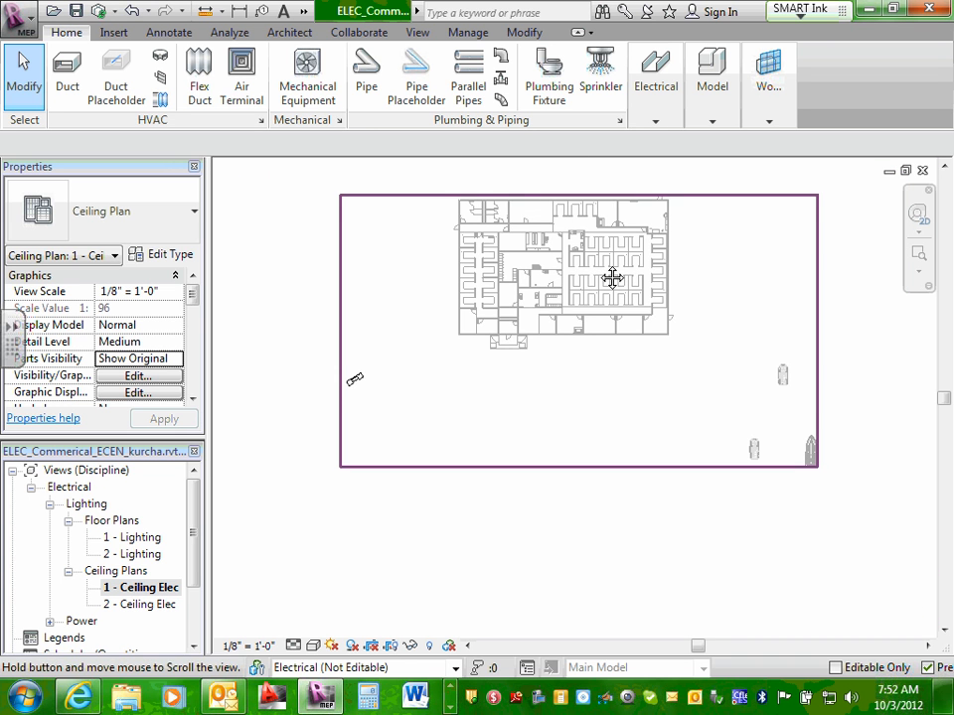
middle_click_drag(611, 275, 608, 302)
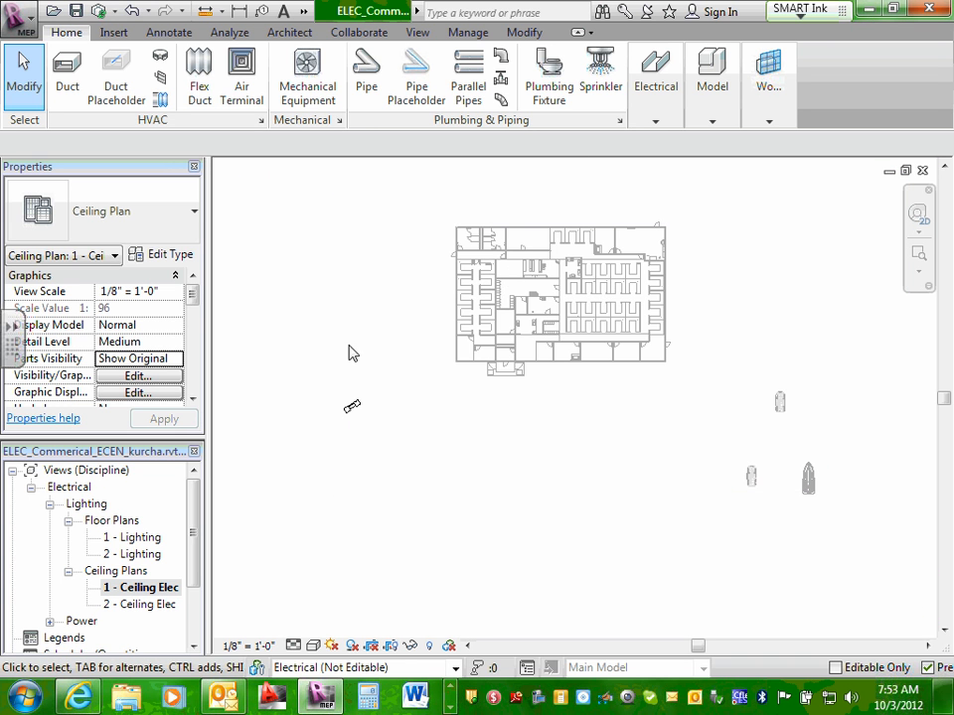
left_click(143, 539)
double_click(142, 539)
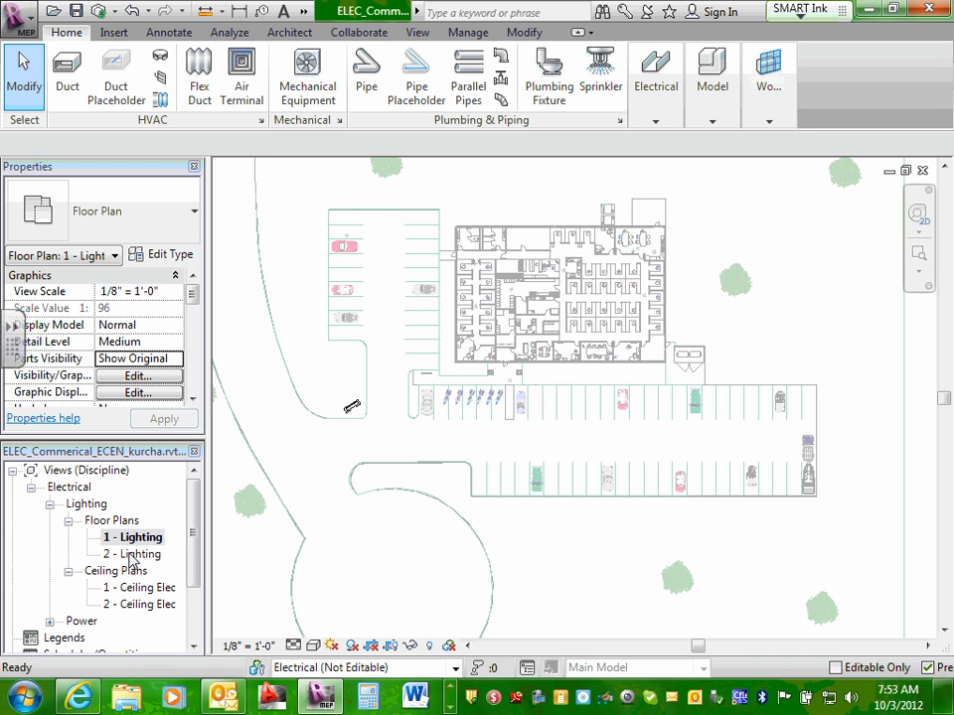
Open the 1 - Ceiling Elec plan and duplicate it with detailing.
double_click(139, 590)
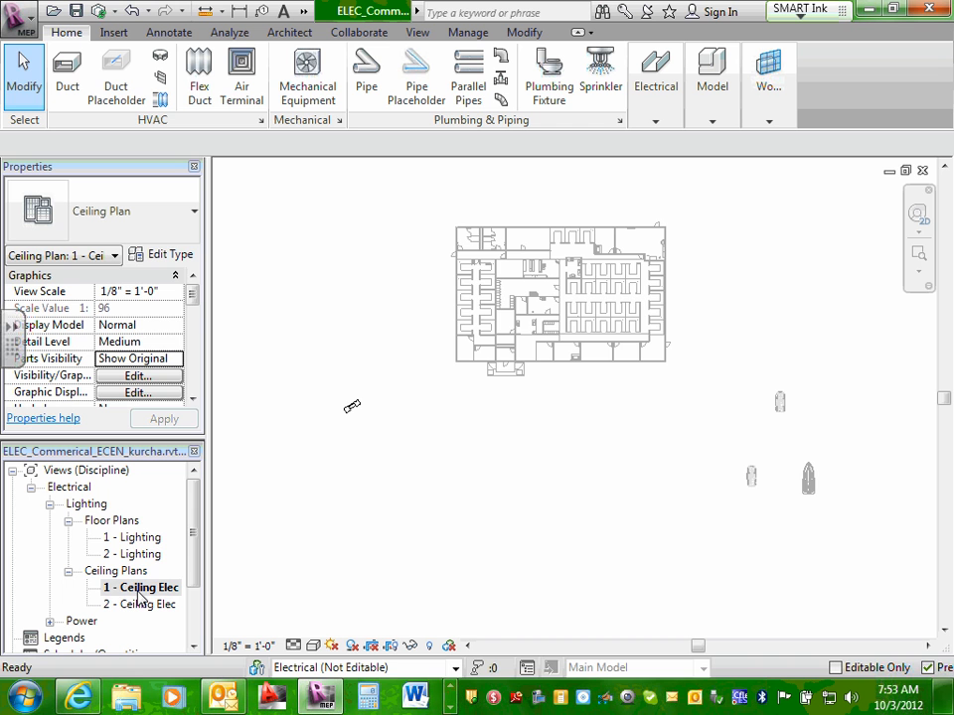
right_click(140, 595)
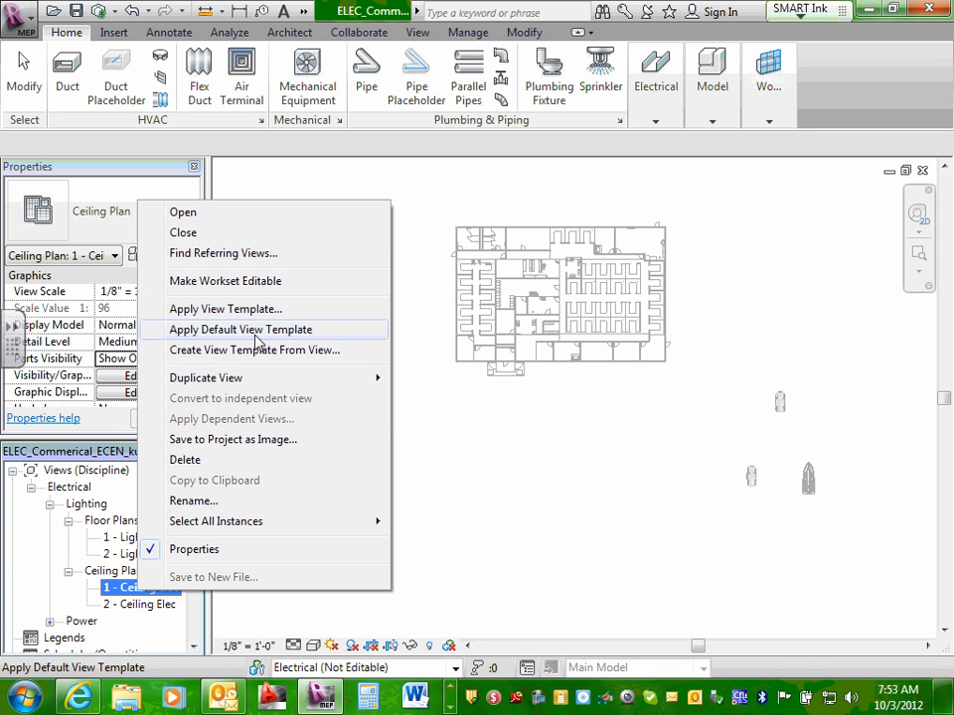
mouse_move(272, 382)
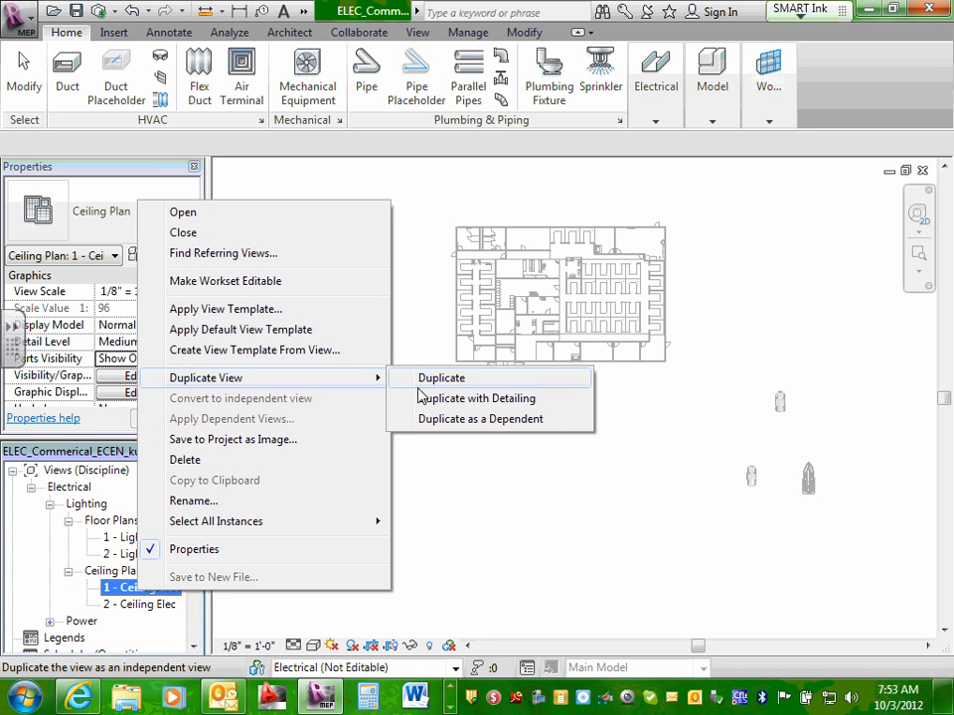
left_click(495, 400)
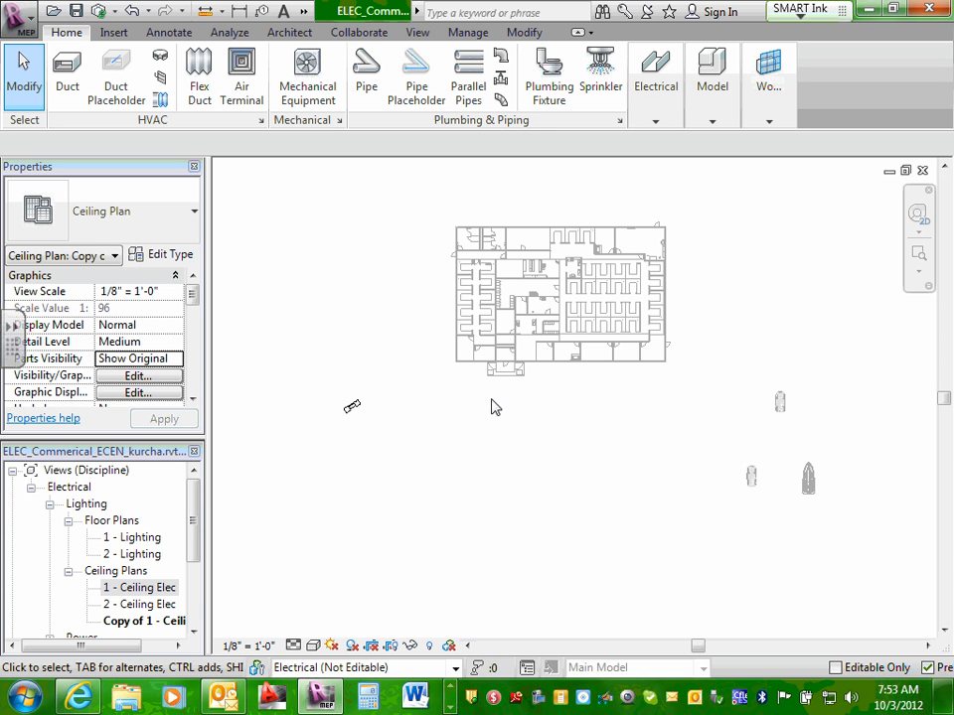
Rename the duplicated ceiling plan as 1 - Ceiling-Lighting.
left_click_drag(195, 492, 194, 544)
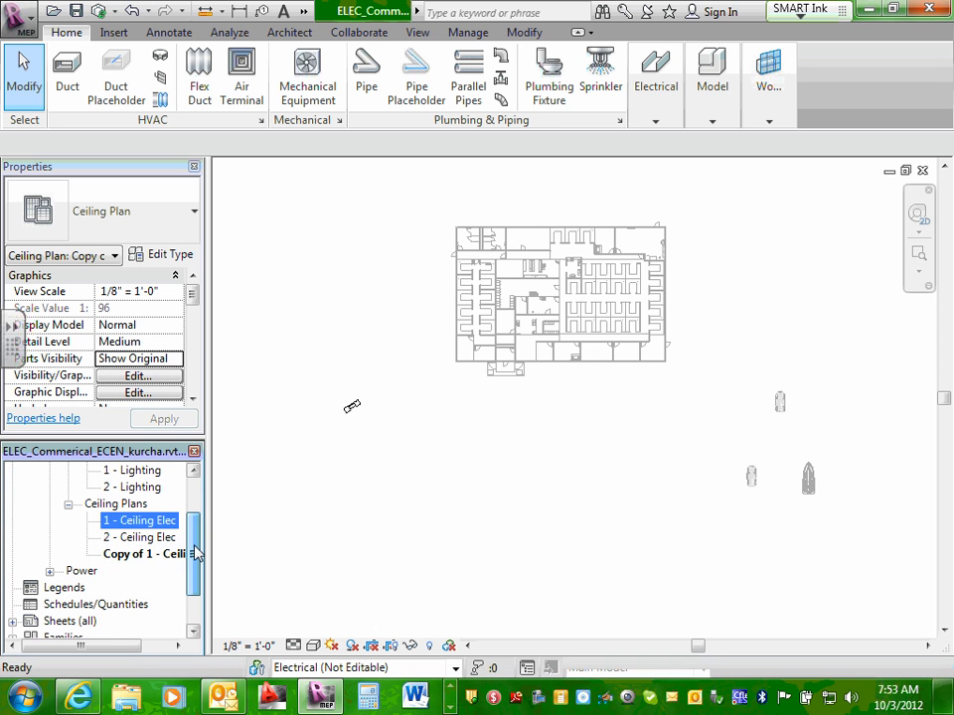
left_click(139, 557)
right_click(139, 556)
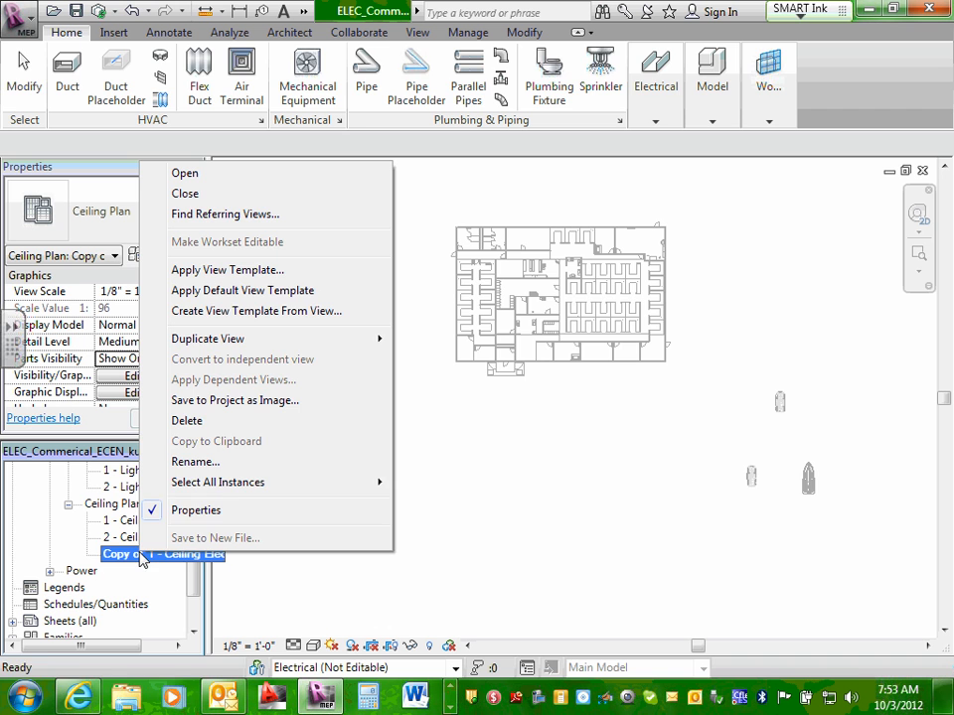
left_click(208, 462)
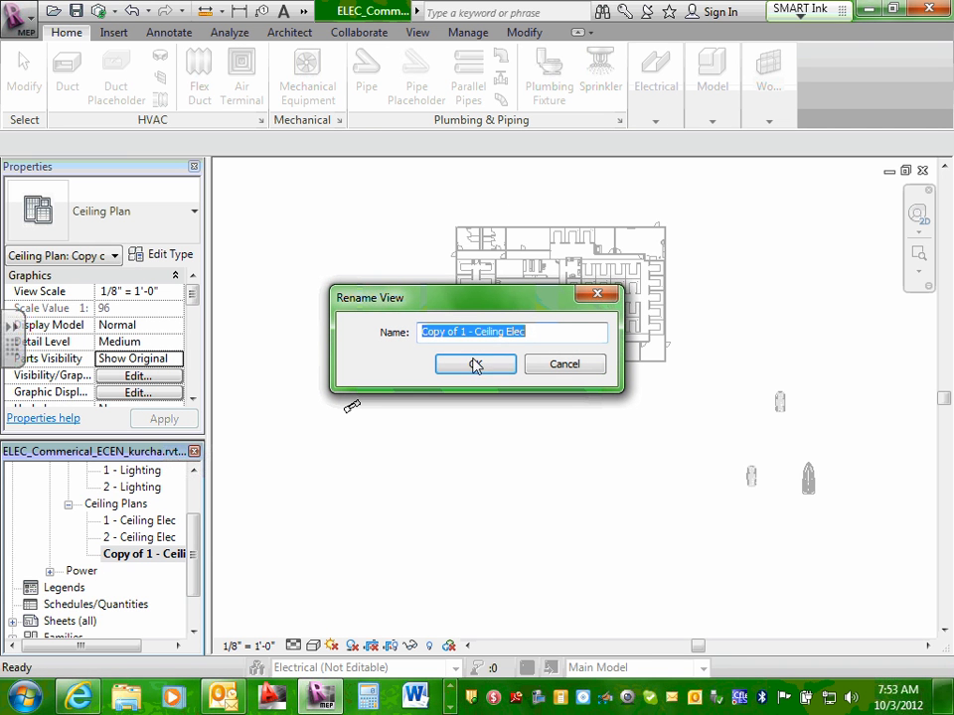
left_click_drag(424, 332, 459, 332)
key("BackSpace")
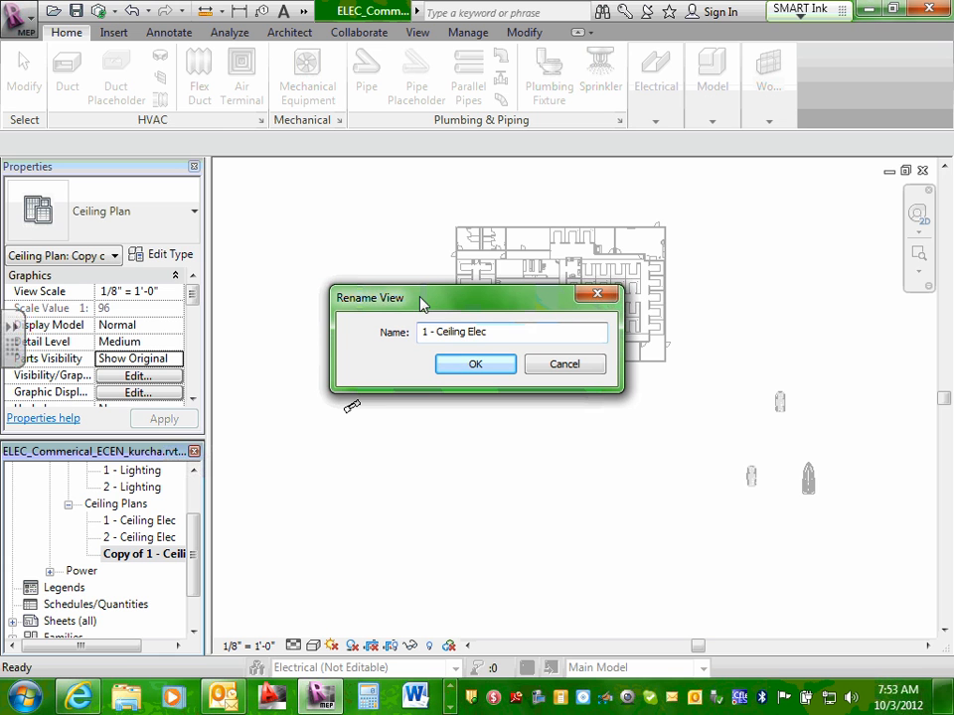
left_click(483, 332)
left_click(486, 330)
type("-Lighting")
left_click(487, 334)
key("BackSpace")
key("BackSpace")
key("BackSpace")
key("BackSpace")
key("BackSpace")
left_click(480, 370)
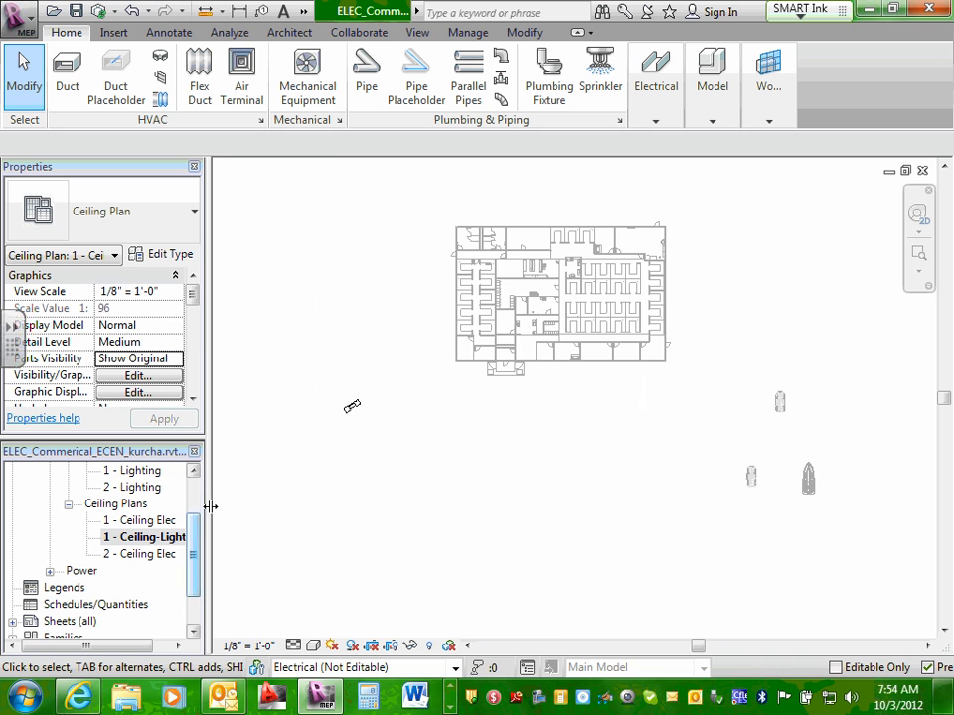
Widen the Project Browser to show full view names, and compare the 2 - Ceiling Elec, 1 - Ceiling Elec and 1 - Ceiling-Lighting plans.
left_click_drag(207, 504, 312, 505)
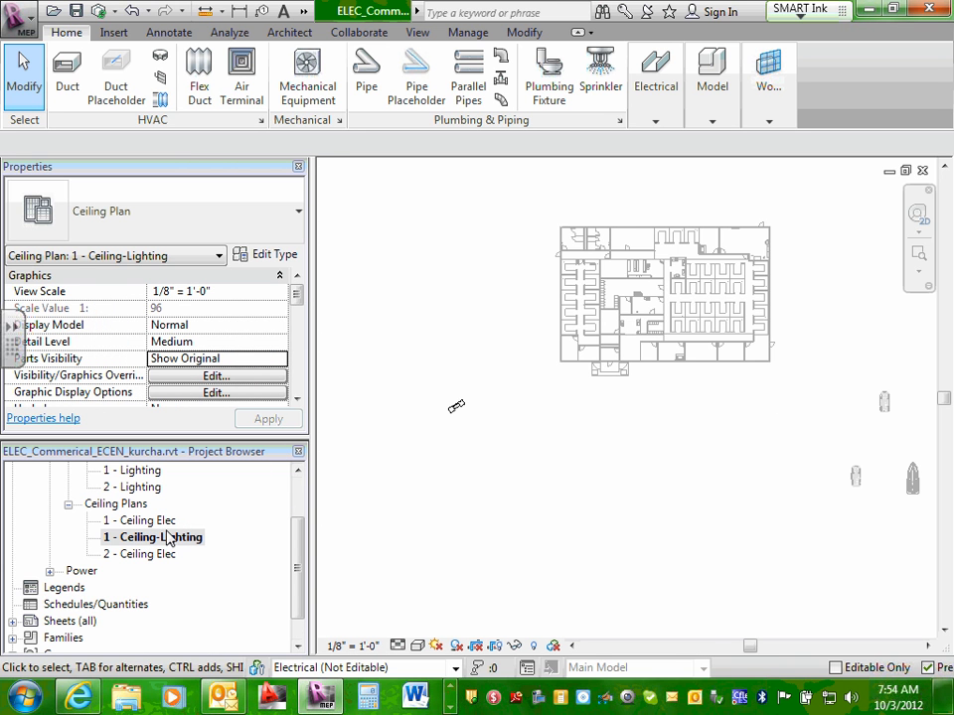
double_click(145, 554)
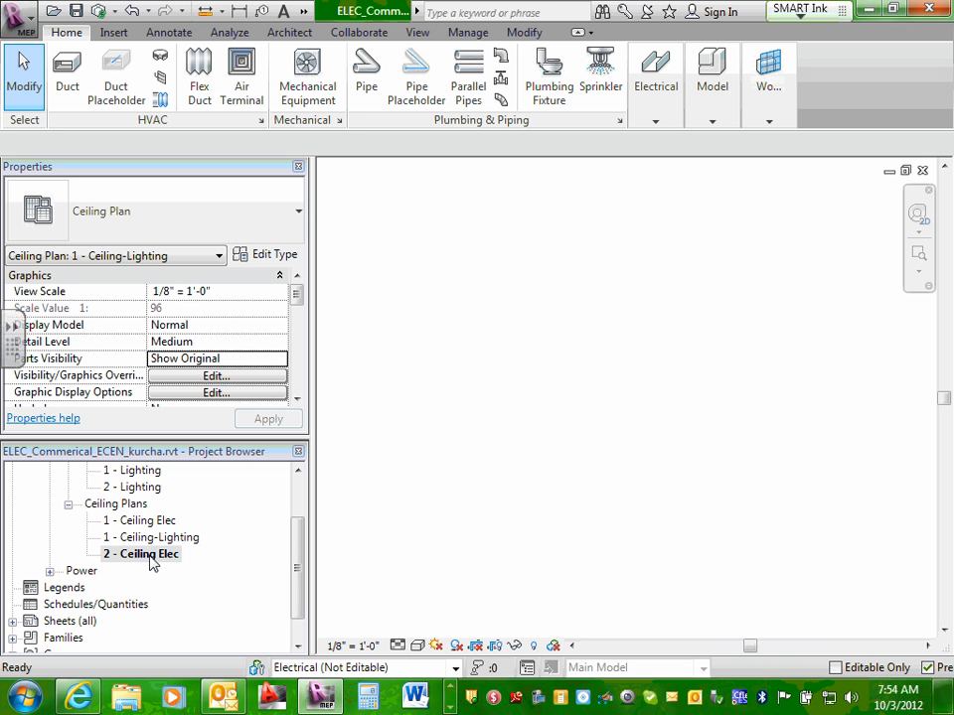
double_click(141, 521)
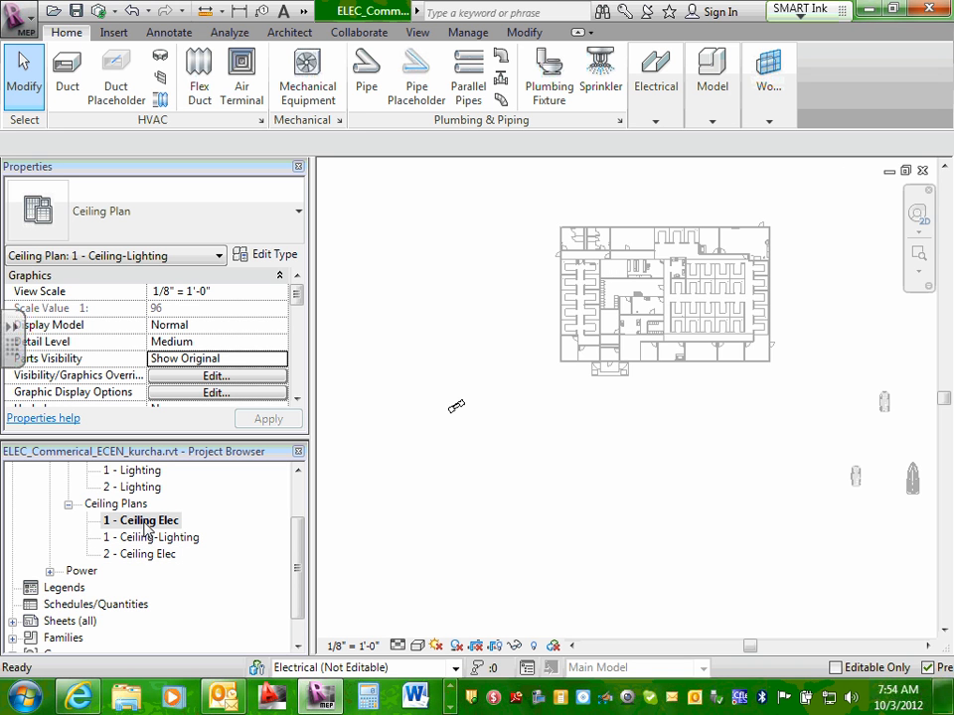
double_click(142, 540)
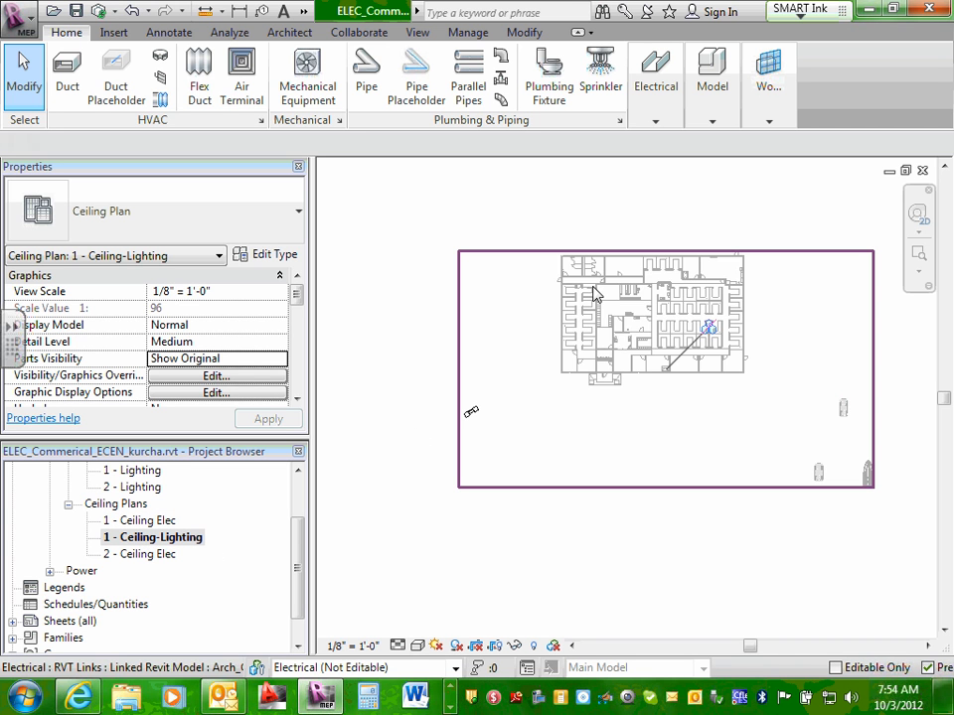
left_click(610, 335)
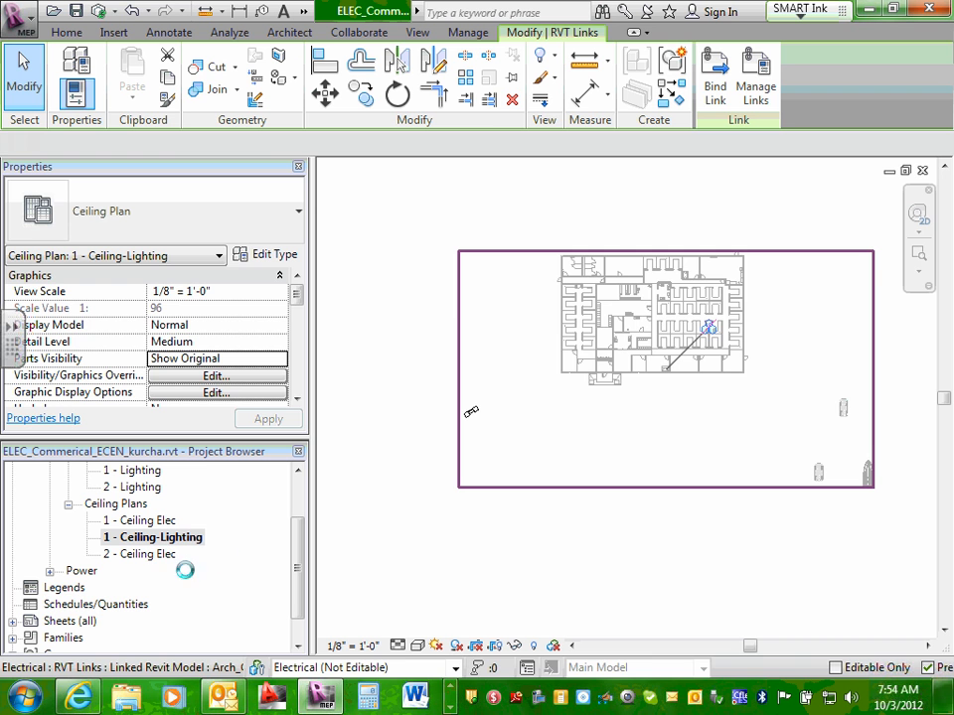
left_click(358, 534)
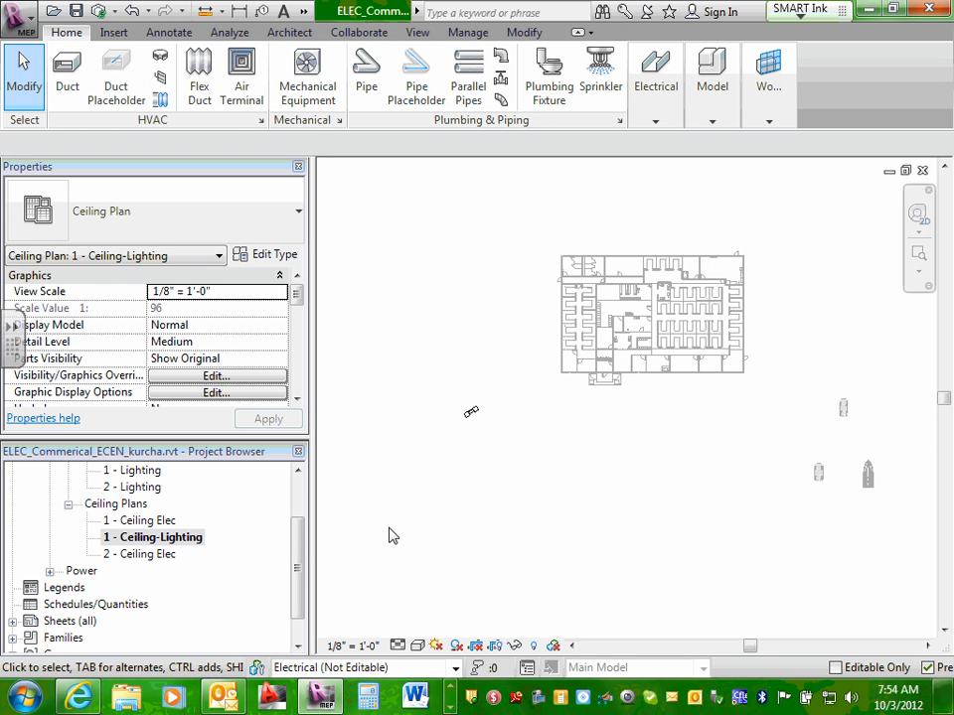
left_click(175, 539)
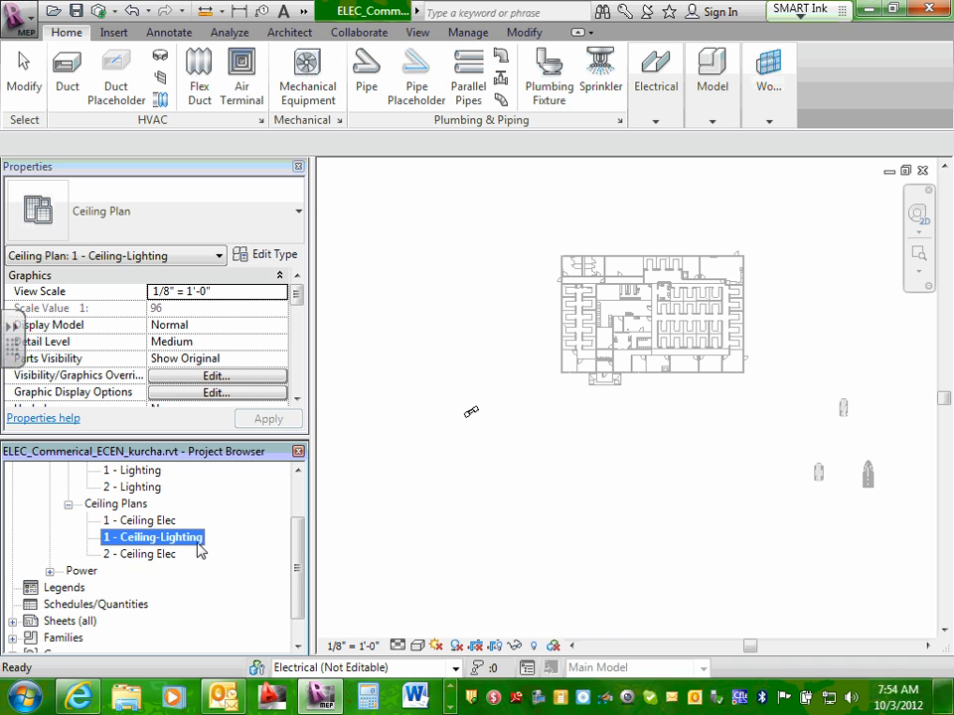
Show the crop region of the 1 - Ceiling-Lighting plan.
left_click(493, 647)
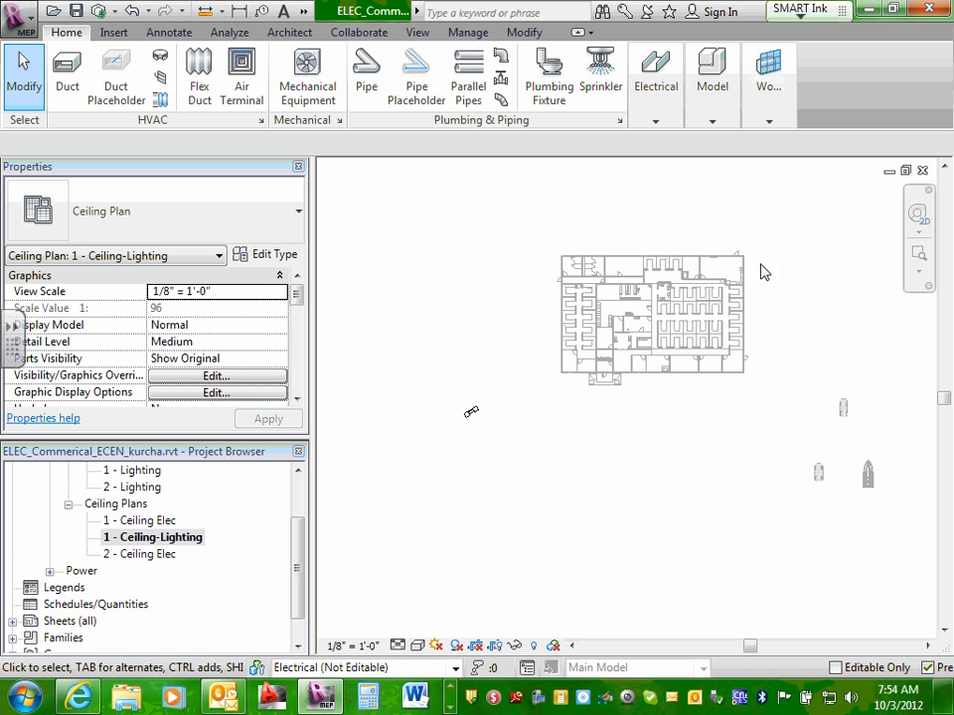
scroll(633, 388, "down", 4)
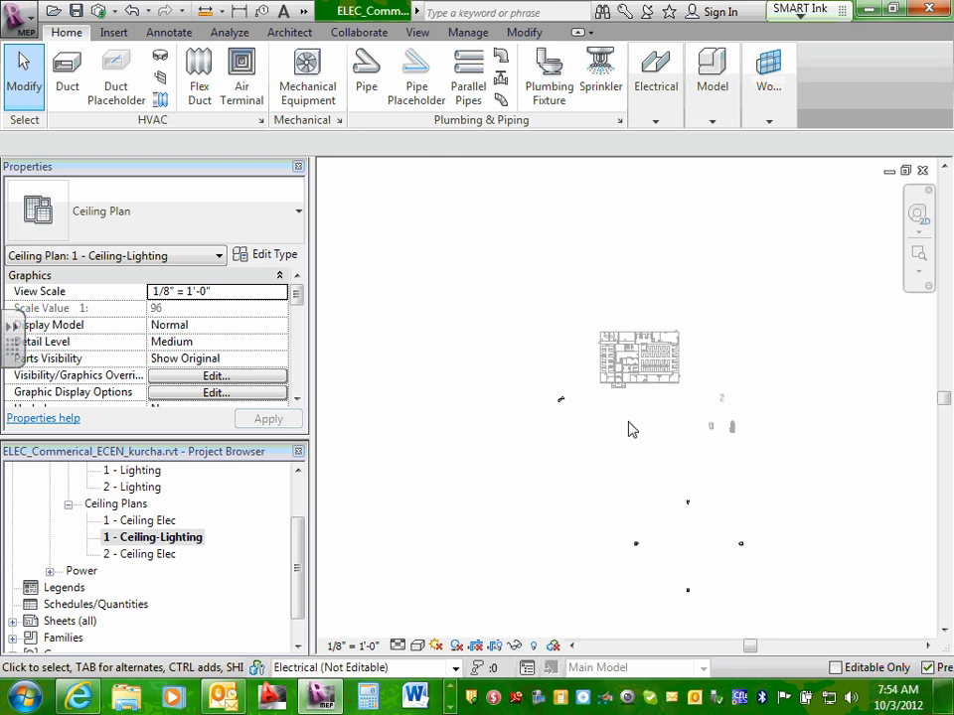
left_click(650, 339)
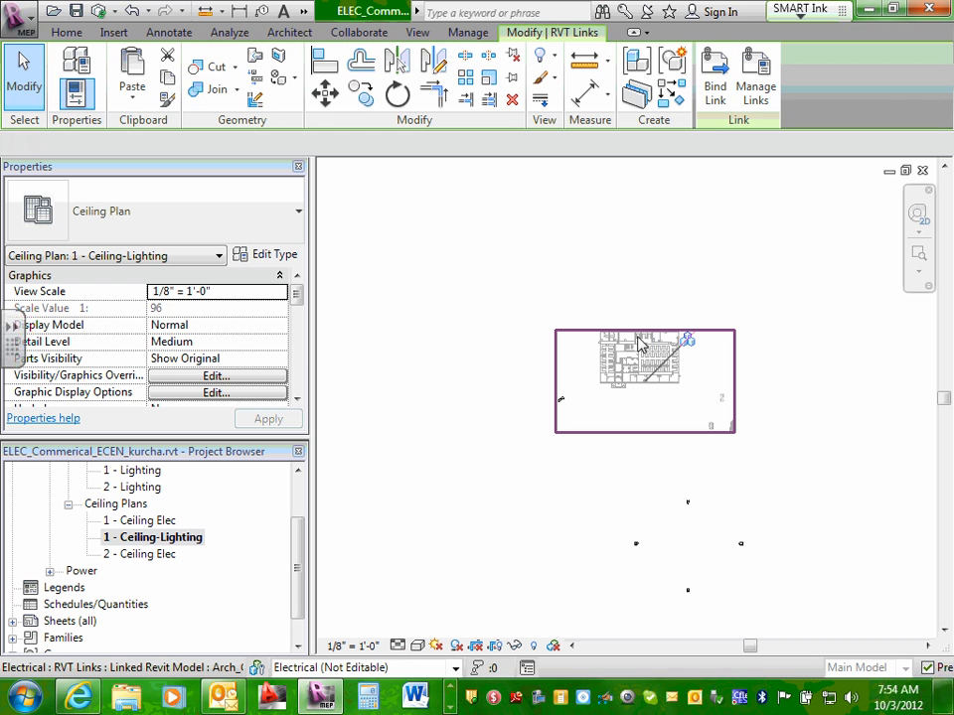
left_click(596, 547)
scroll(626, 437, "up", 3)
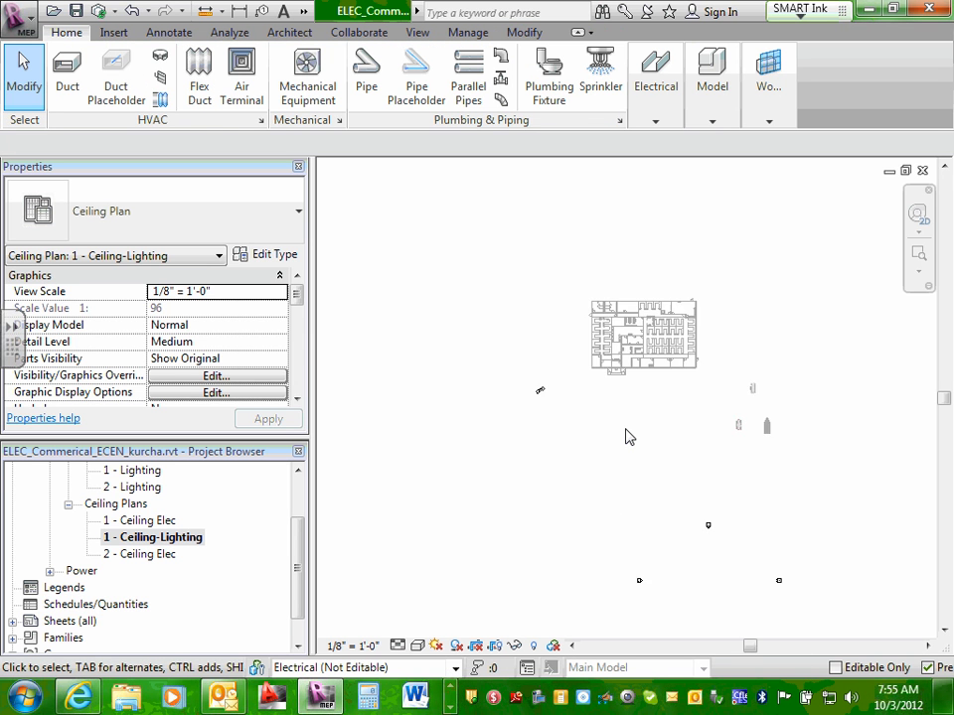
left_click(495, 647)
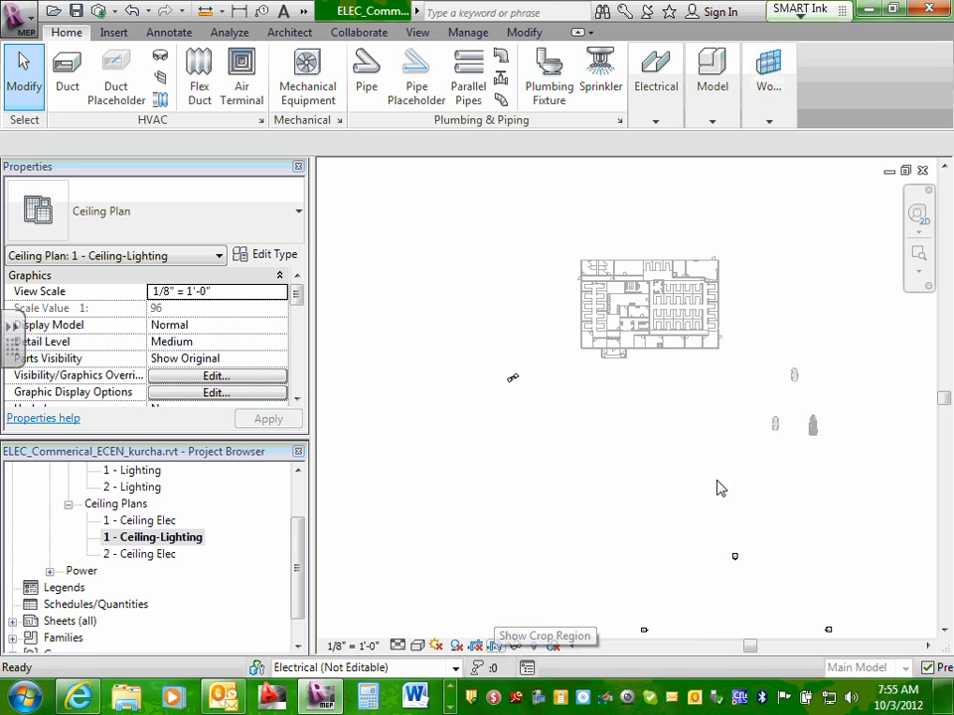
scroll(643, 477, "down", 1)
scroll(643, 477, "down", 1)
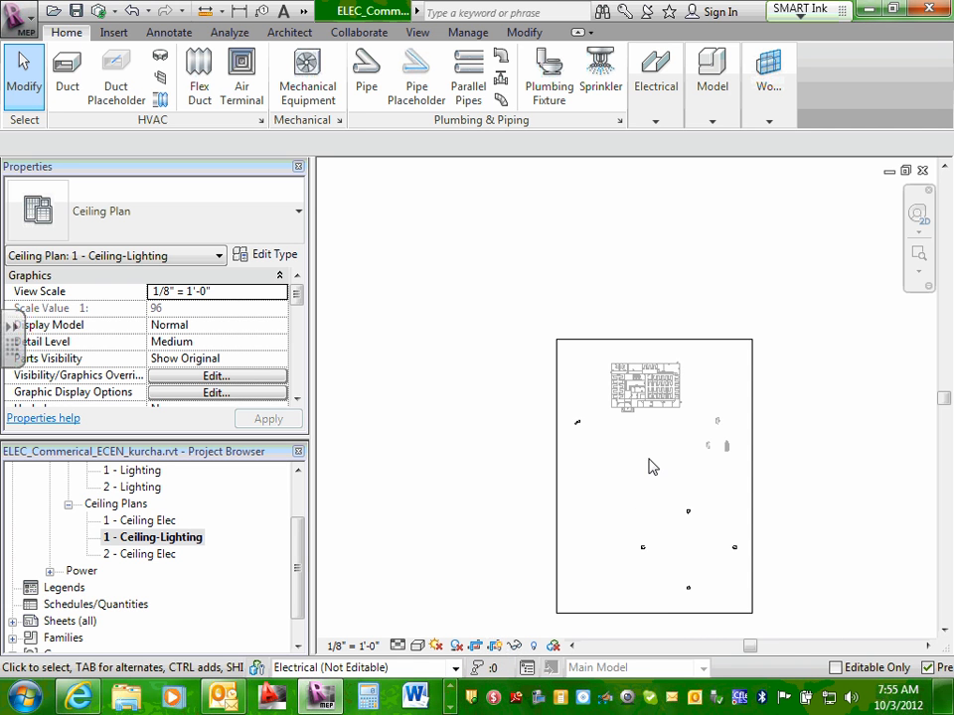
Shrink the crop region of the 1 - Ceiling-Lighting plan on all four sides so it roughly encloses only the building.
left_click(663, 614)
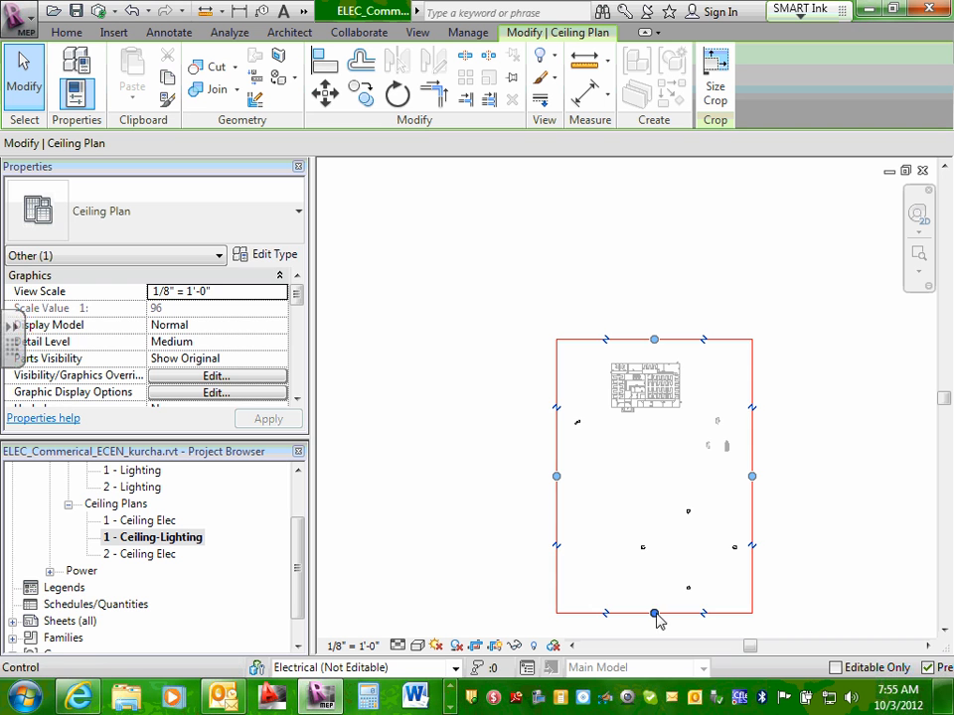
left_click_drag(656, 617, 661, 417)
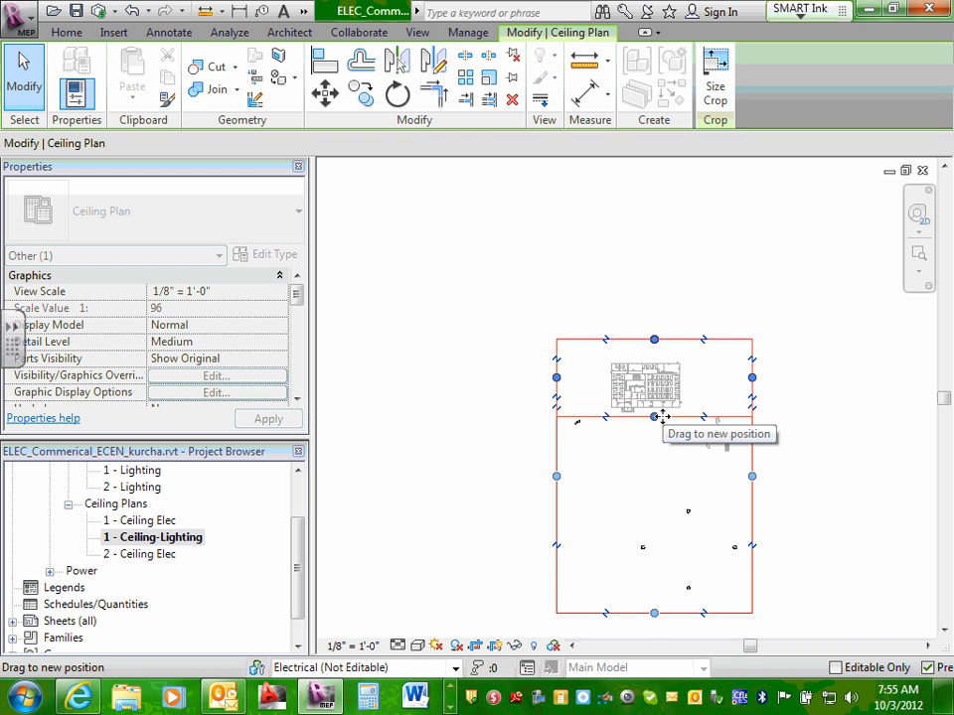
left_click_drag(753, 388, 609, 385)
left_click_drag(652, 346, 724, 382)
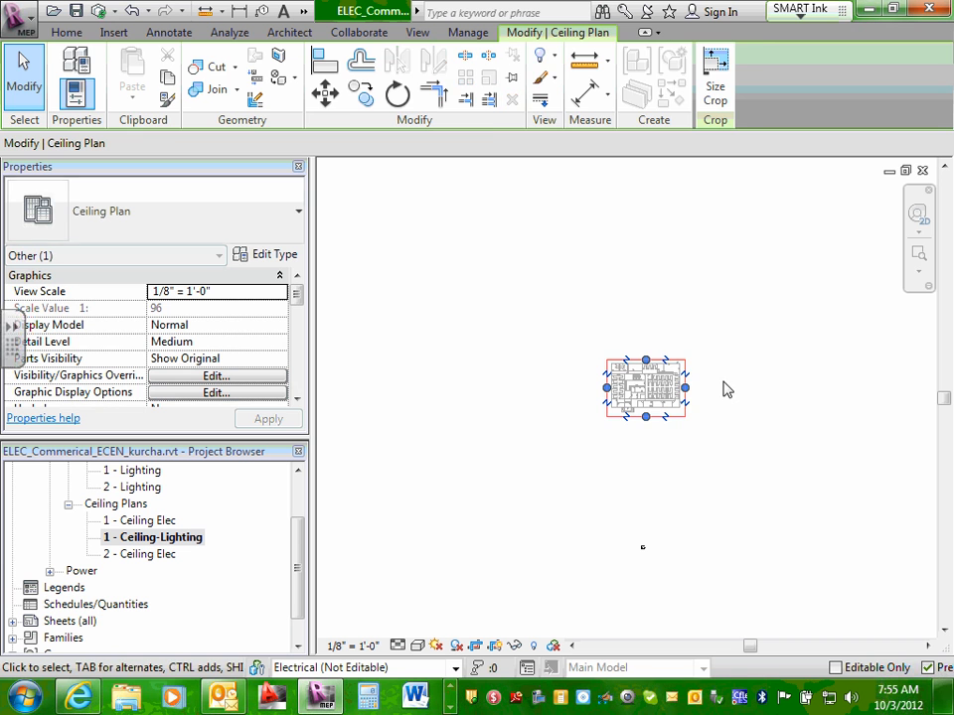
left_click(735, 383)
Fine-tune the four edges of the crop region to fit closely around the building's walls and entrance.
scroll(647, 396, "up", 4)
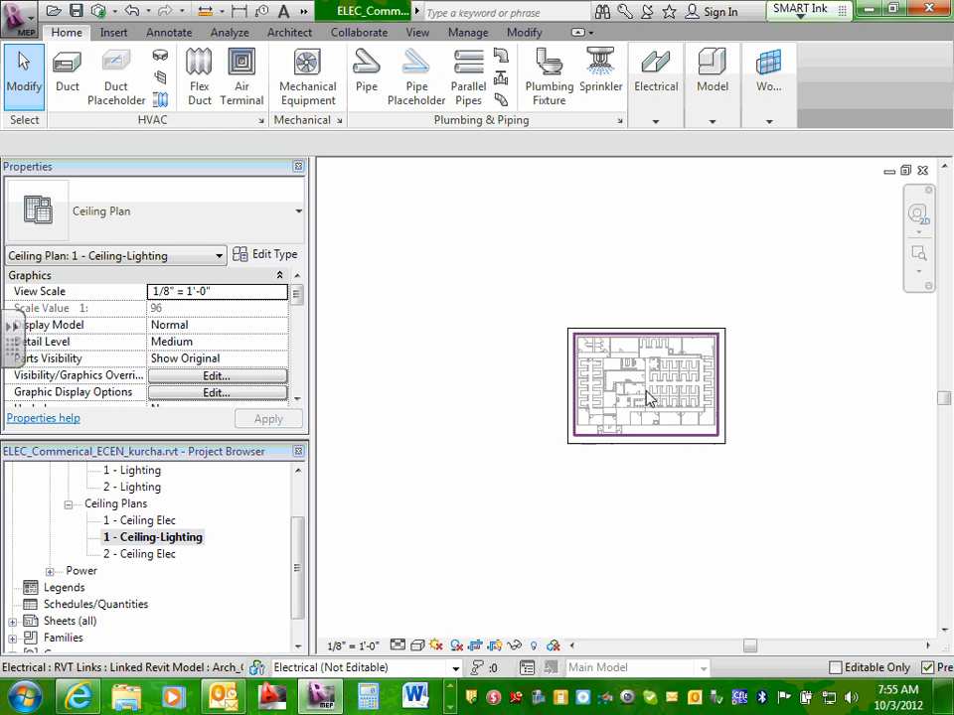
scroll(646, 395, "up", 1)
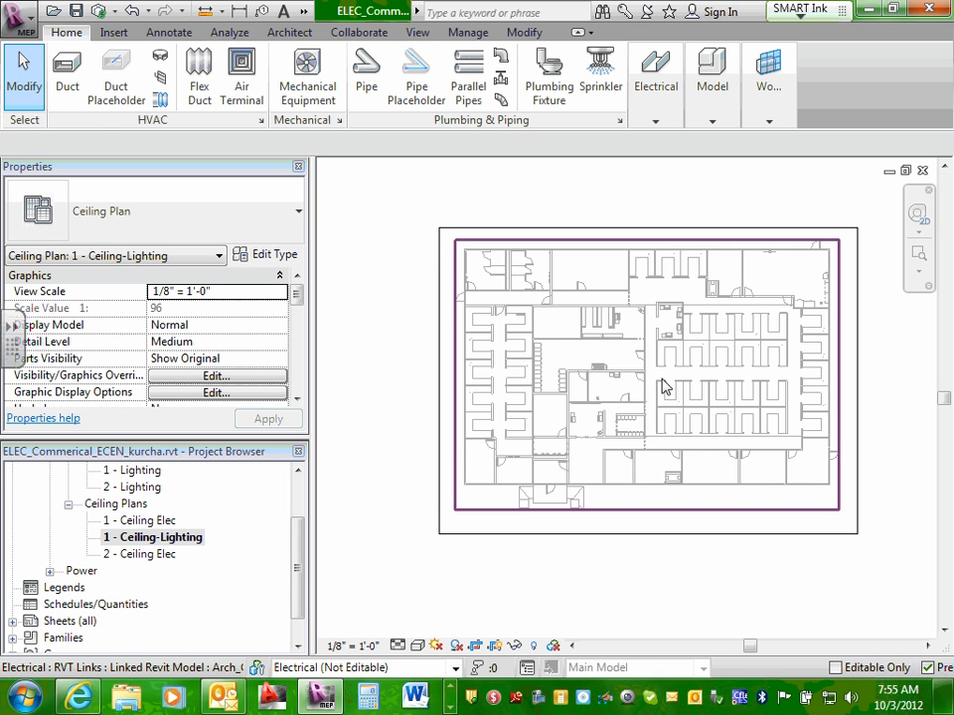
scroll(616, 387, "up", 1)
left_click(407, 375)
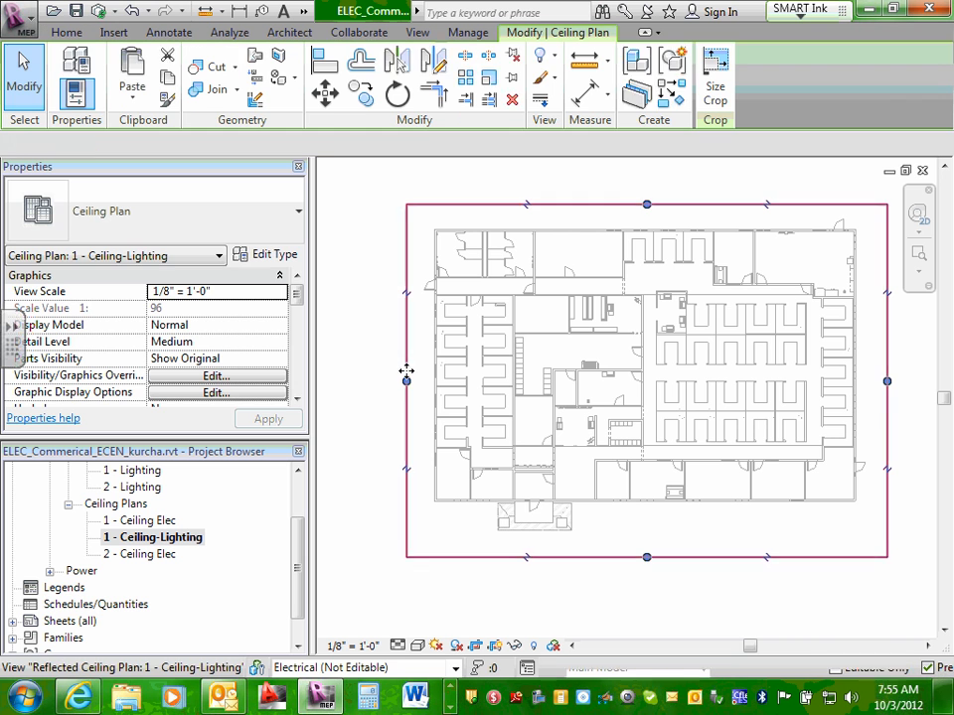
mouse_move(411, 380)
left_mouse_down()
mouse_move(431, 378)
mouse_move(421, 381)
left_mouse_up()
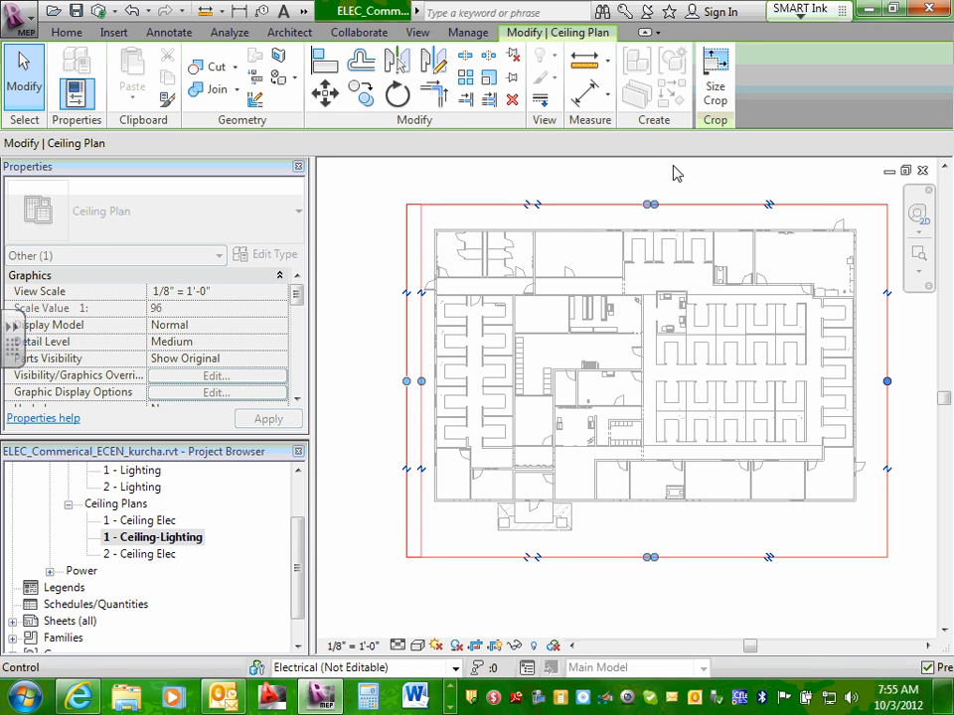
left_click_drag(654, 206, 763, 306)
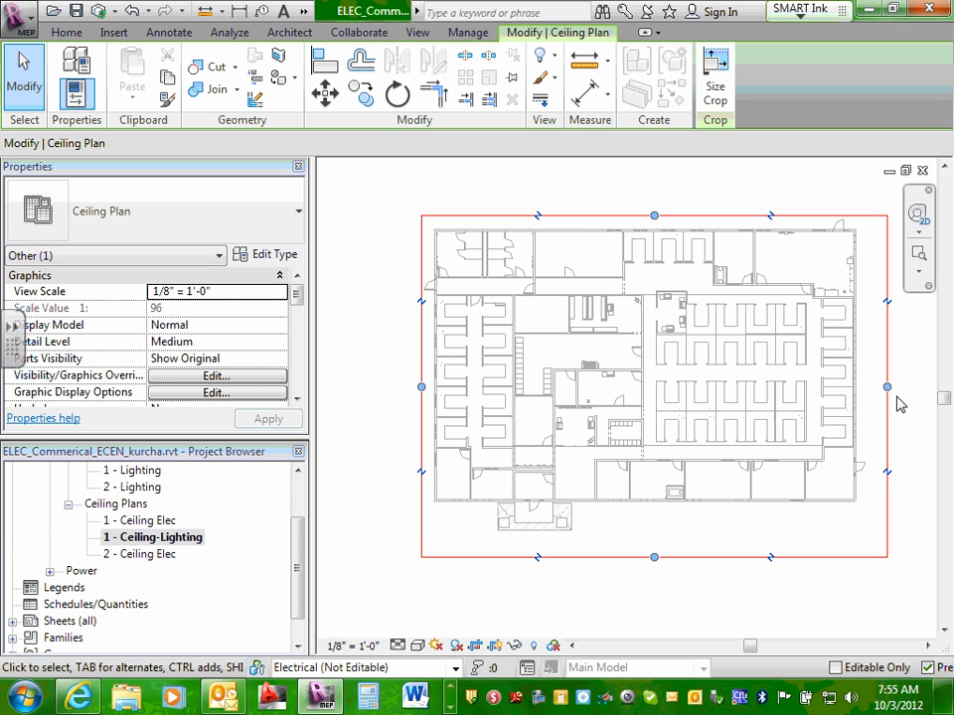
left_click_drag(873, 387, 868, 385)
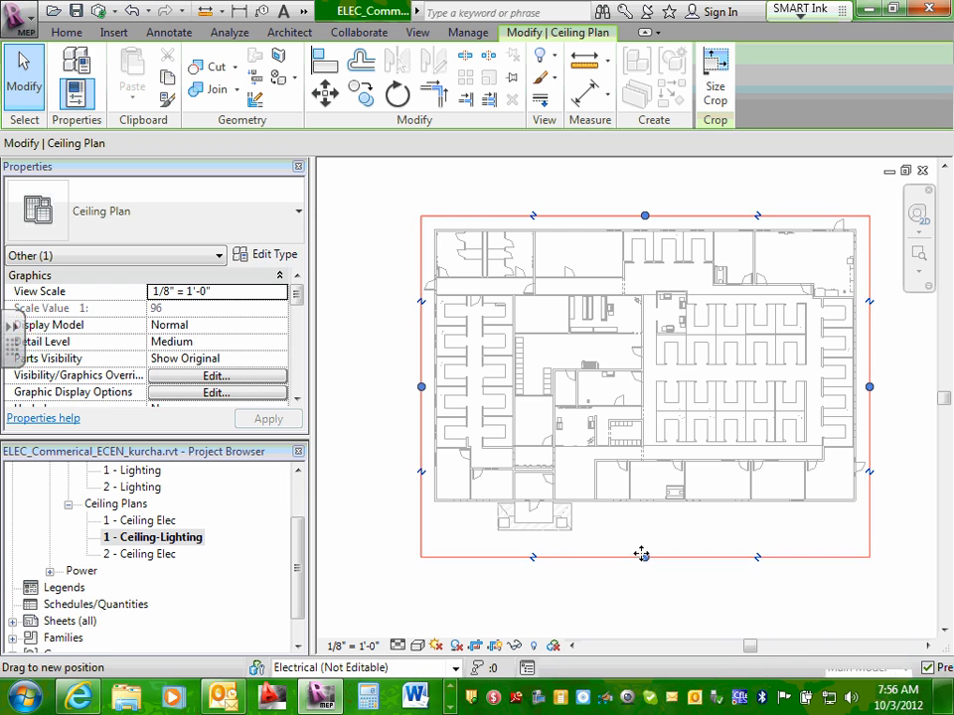
left_click_drag(643, 559, 643, 536)
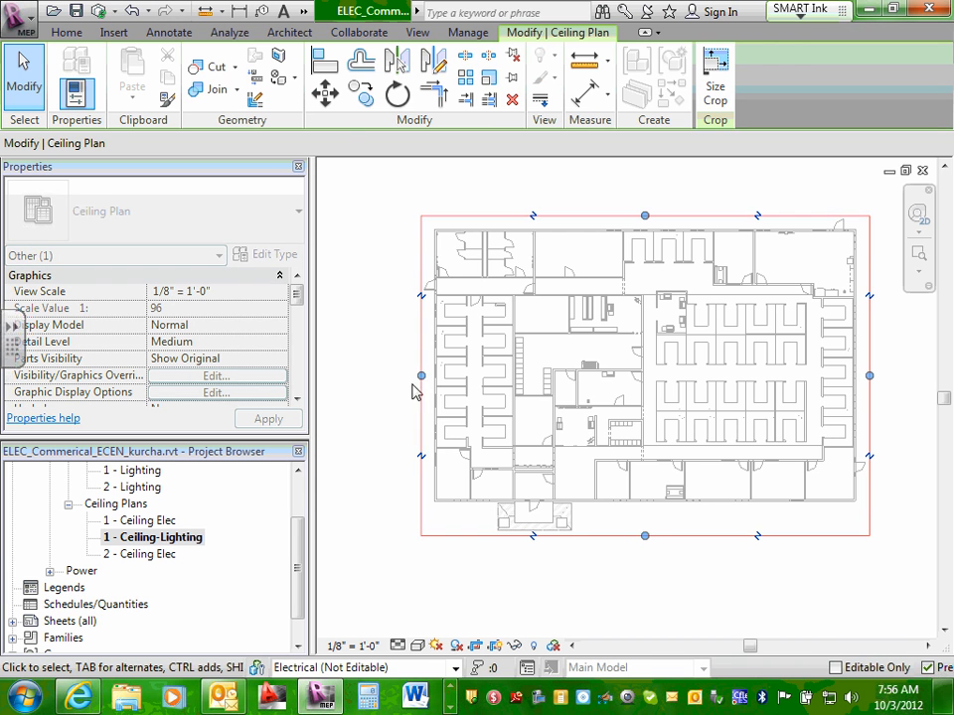
Deselect the crop region and open the sheet E5 - Floor Plan - Lighting.
left_click(375, 367)
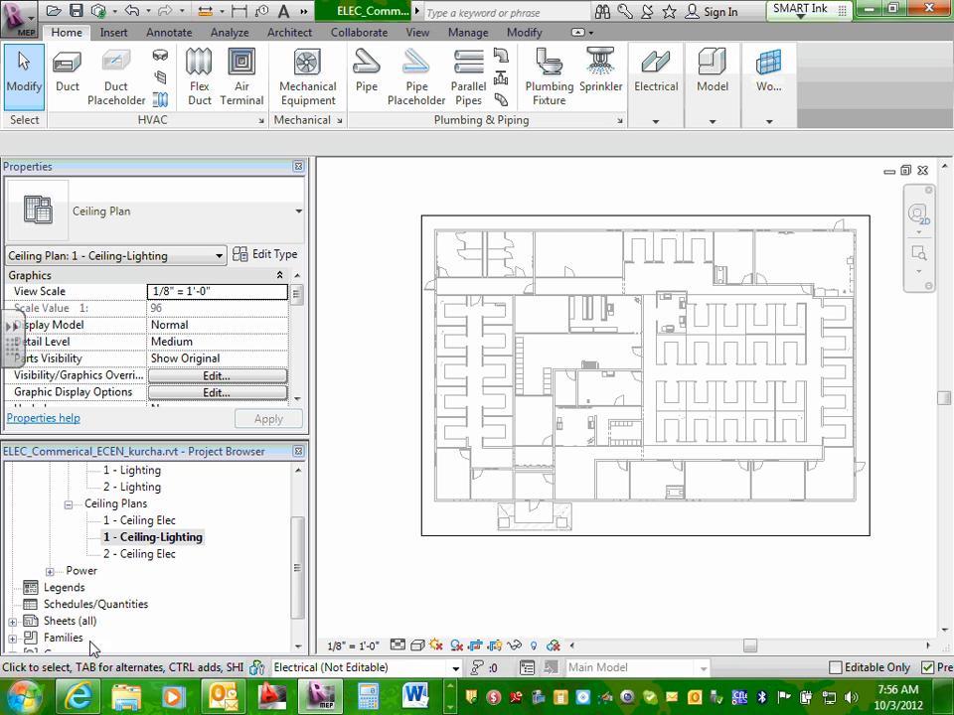
left_click_drag(296, 554, 298, 575)
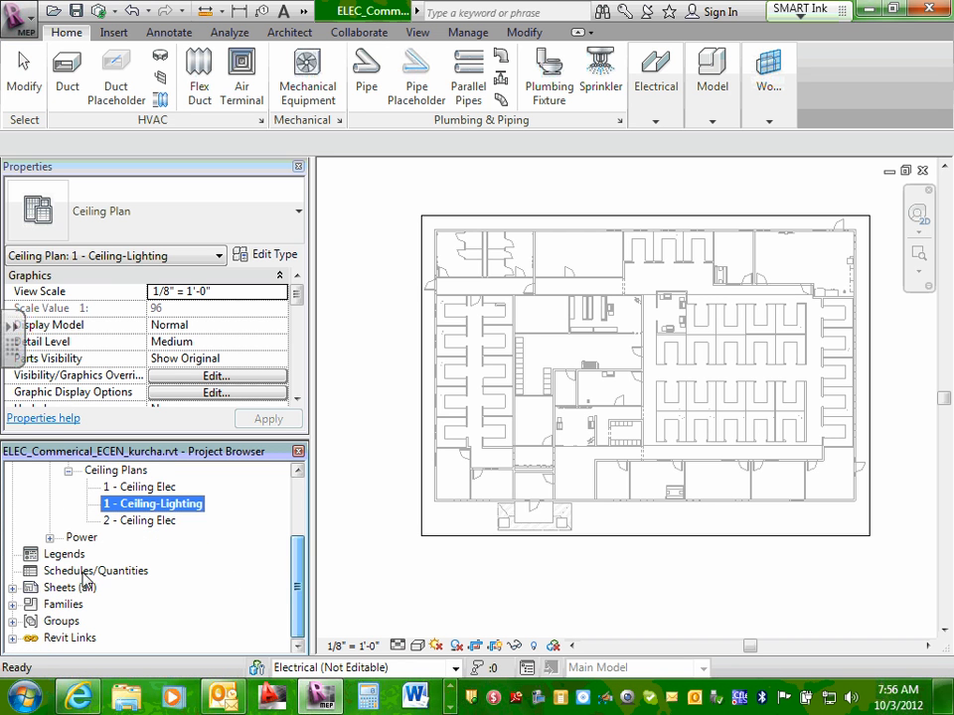
left_click(10, 588)
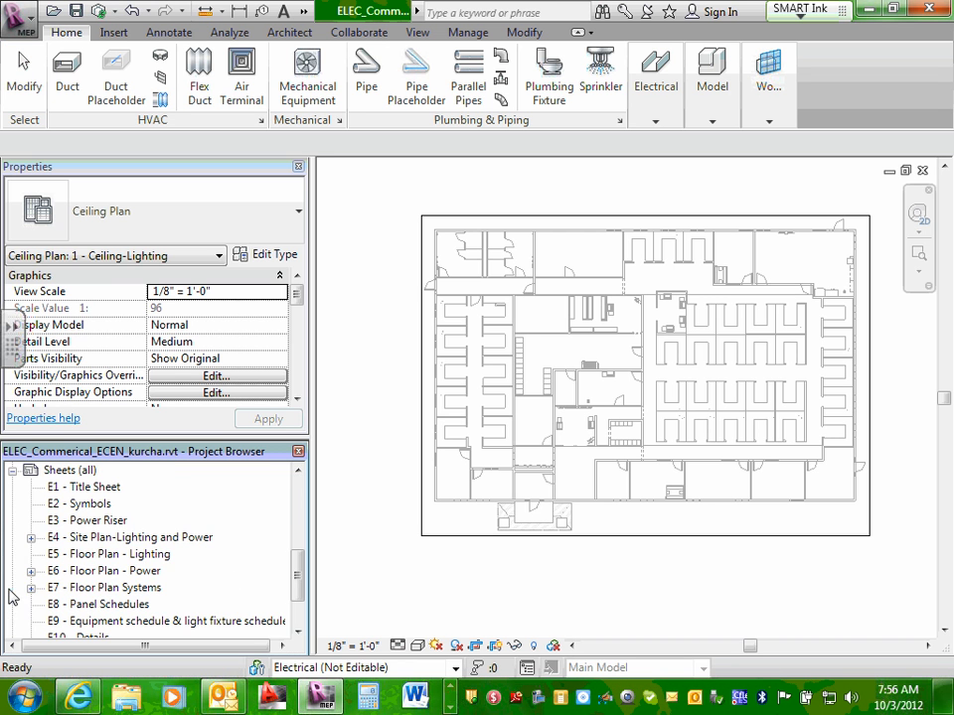
left_click(112, 558)
double_click(114, 561)
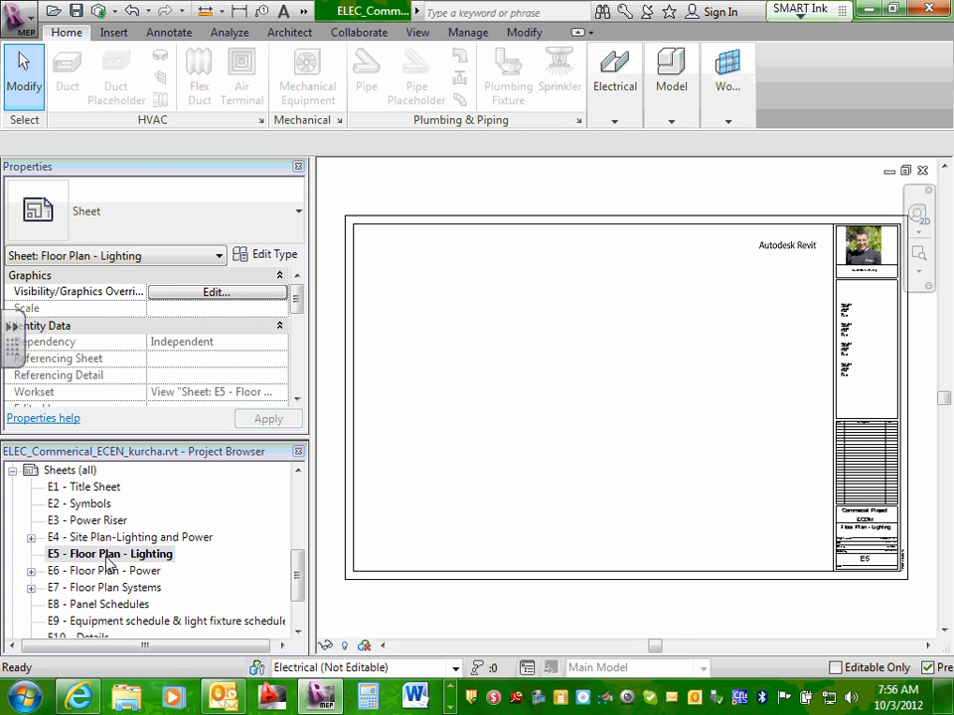
Add the Reflected Ceiling Plan: 1 - Ceiling-Lighting view to sheet E5 and place it on the sheet.
right_click(109, 563)
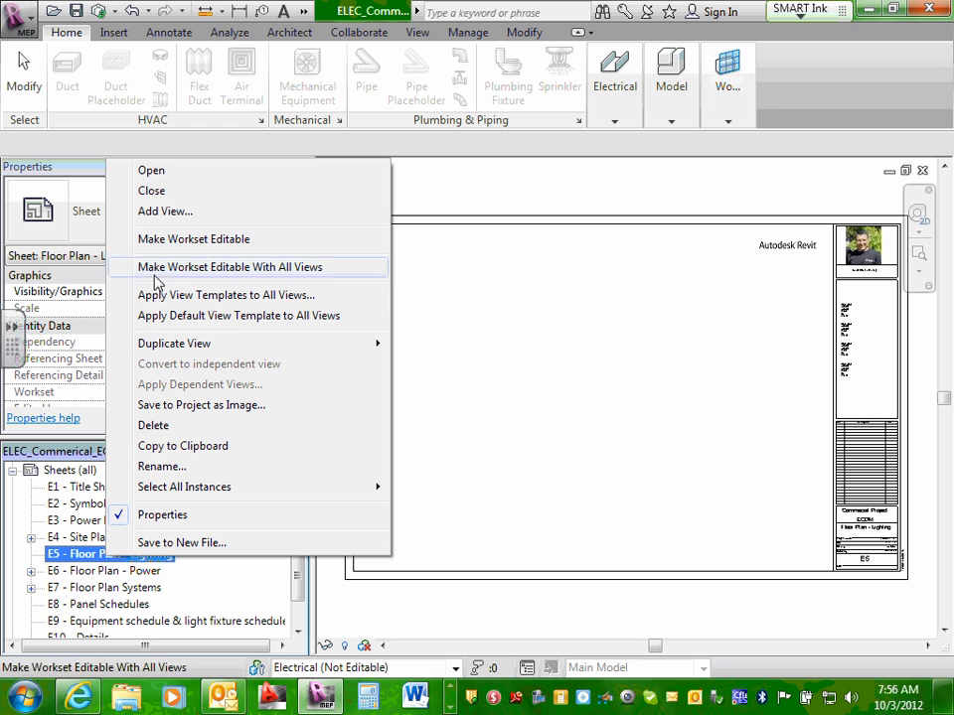
left_click(170, 213)
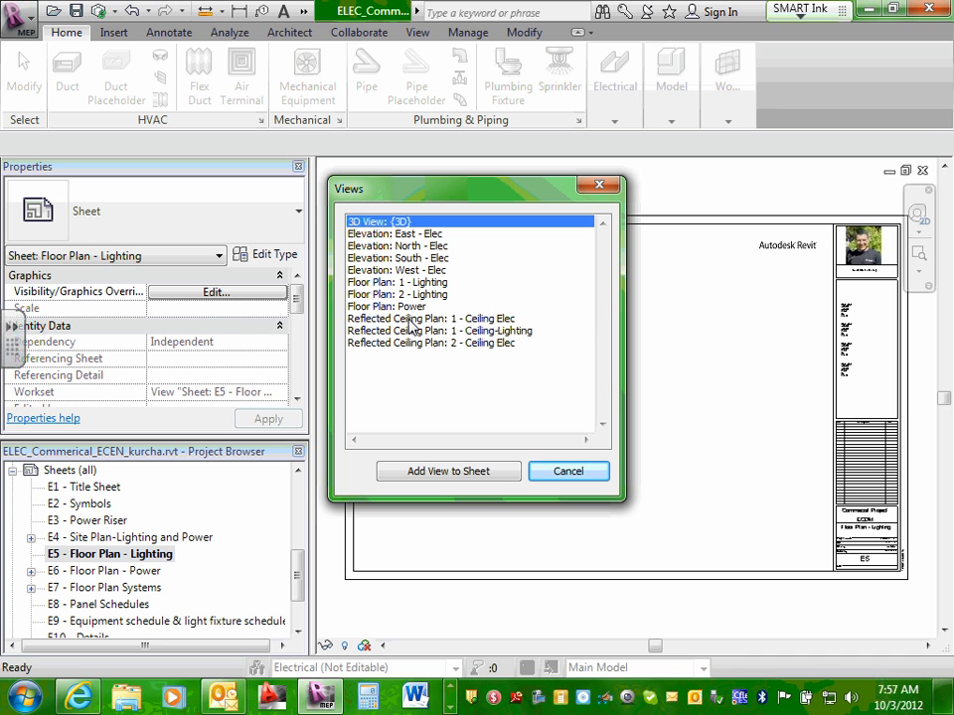
left_click(460, 331)
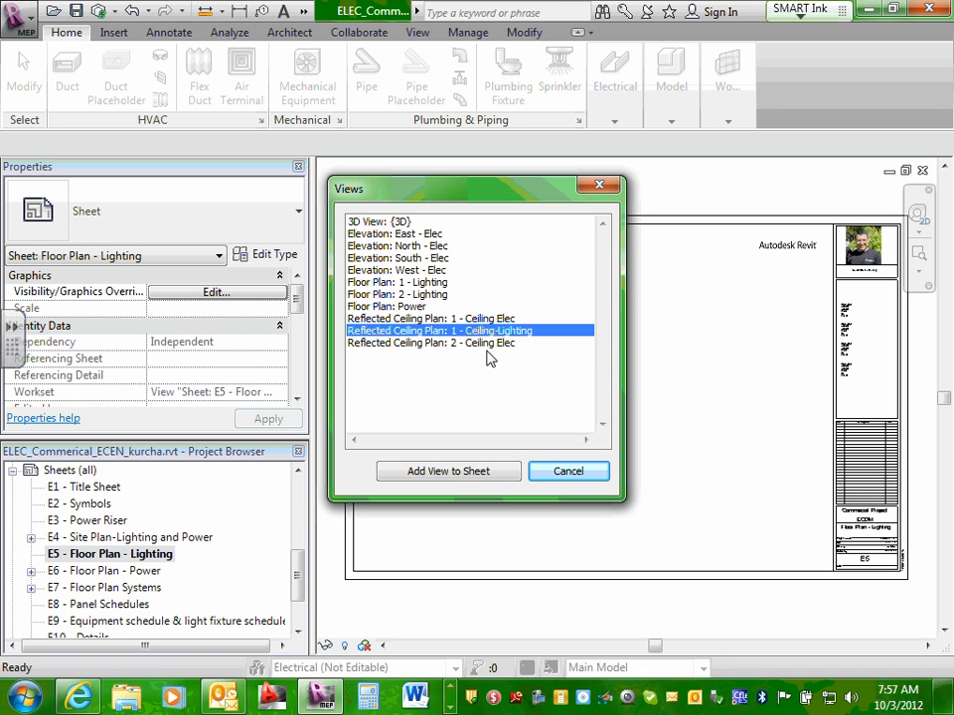
left_click(448, 471)
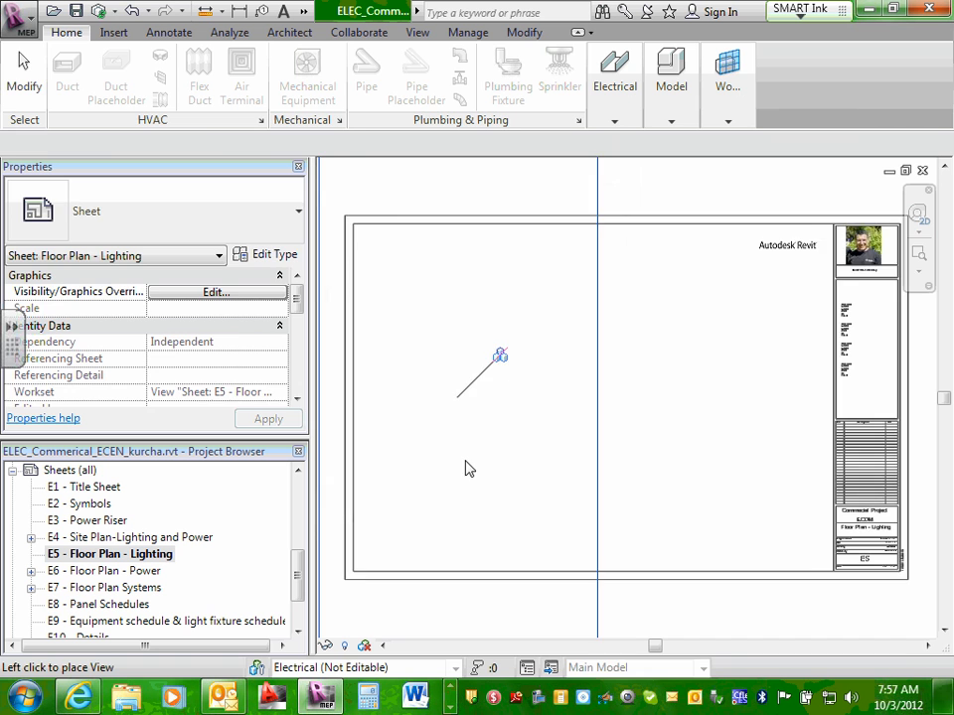
left_click(610, 419)
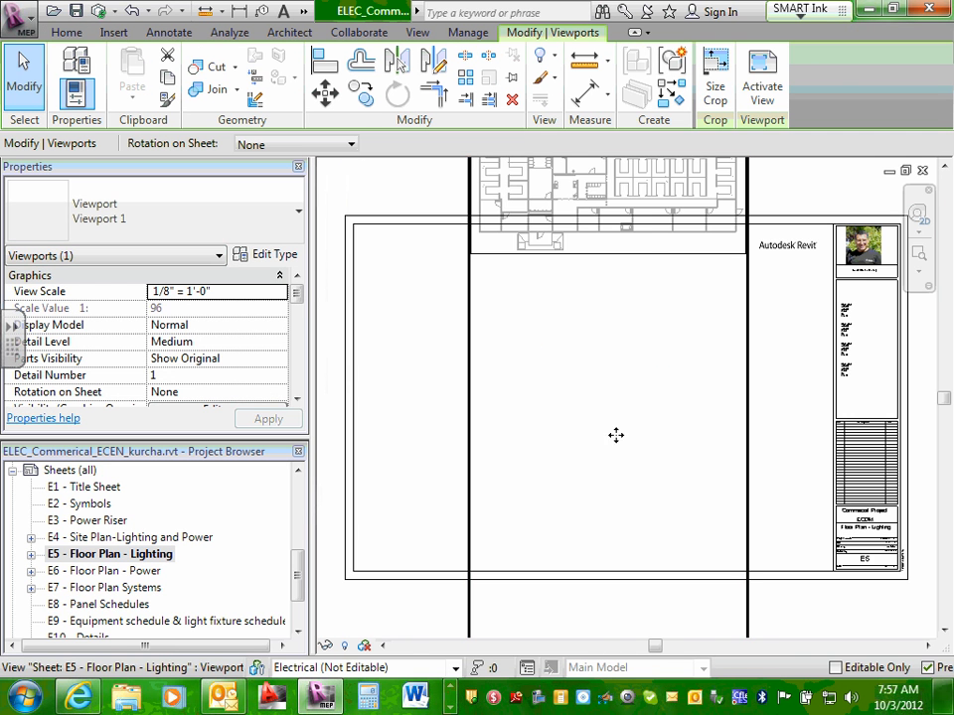
Move the ceiling lighting viewport down on sheet E5 so the plan sits inside the border, roughly centred vertically.
scroll(581, 308, "down", 3)
left_click_drag(591, 278, 586, 334)
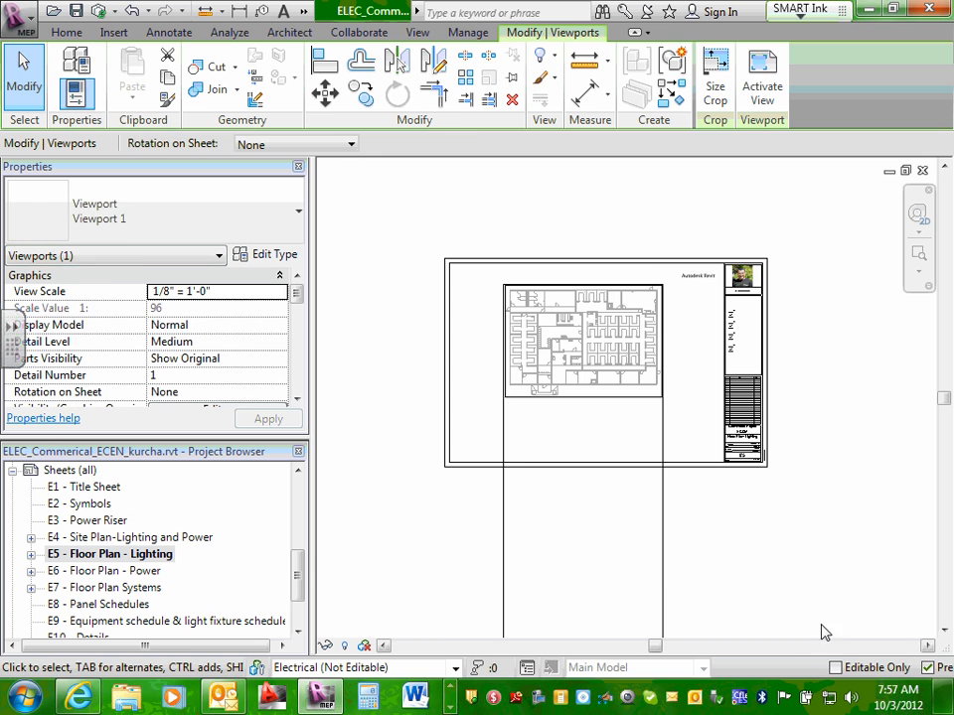
left_click(801, 552)
scroll(619, 214, "up", 2)
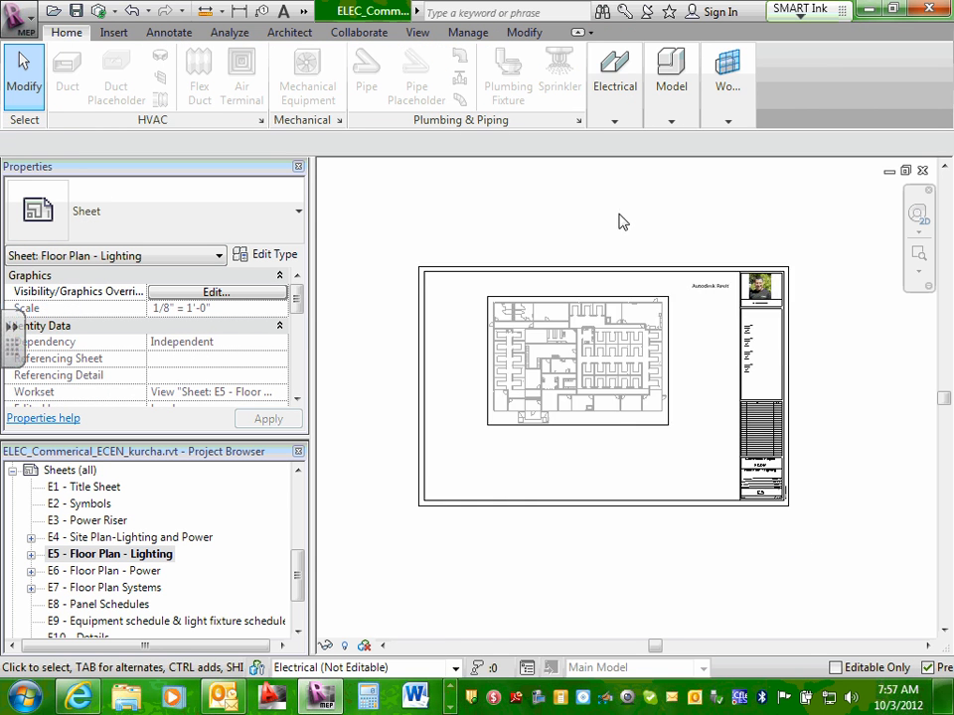
left_click(569, 393)
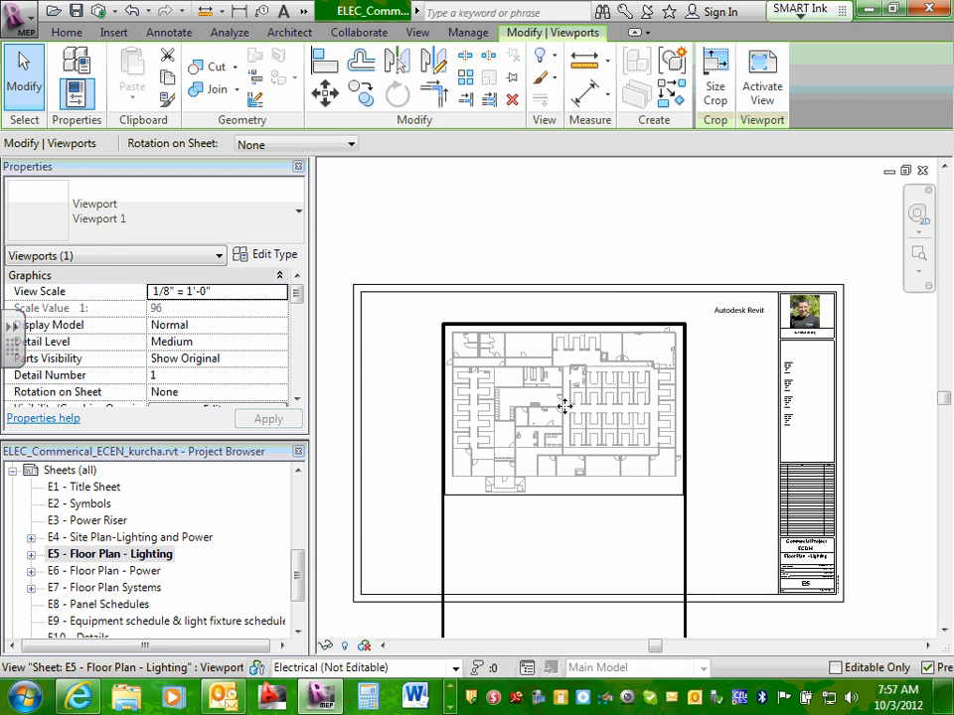
left_click_drag(562, 400, 561, 428)
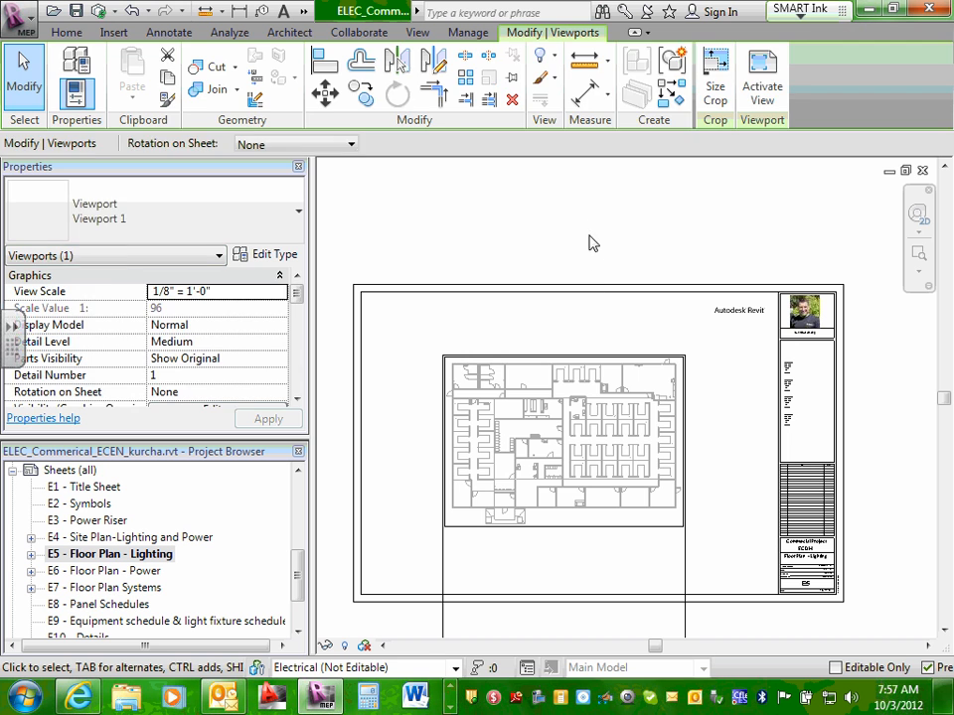
left_click(592, 227)
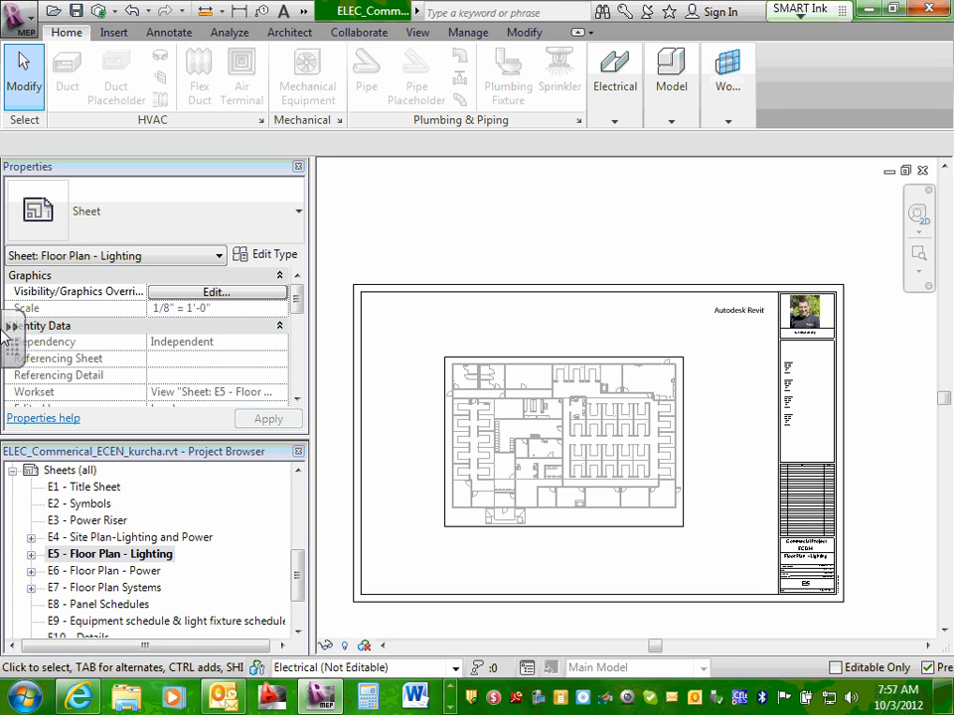
Review the plan sheets E4, E5, E6 and E7 and the view placed on each.
left_click(152, 557)
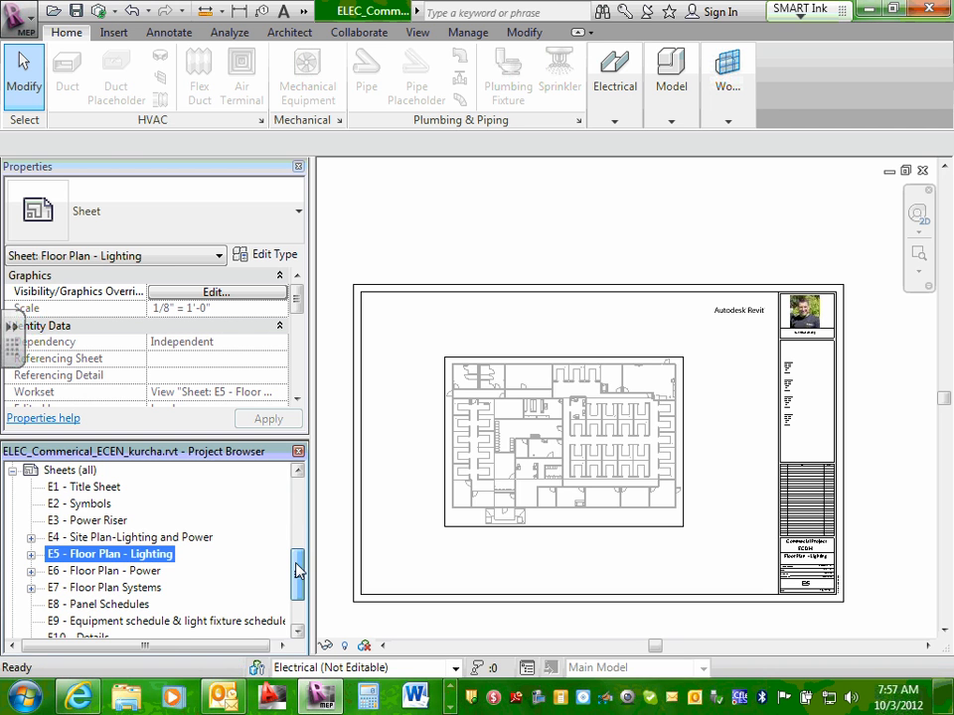
left_click(112, 538)
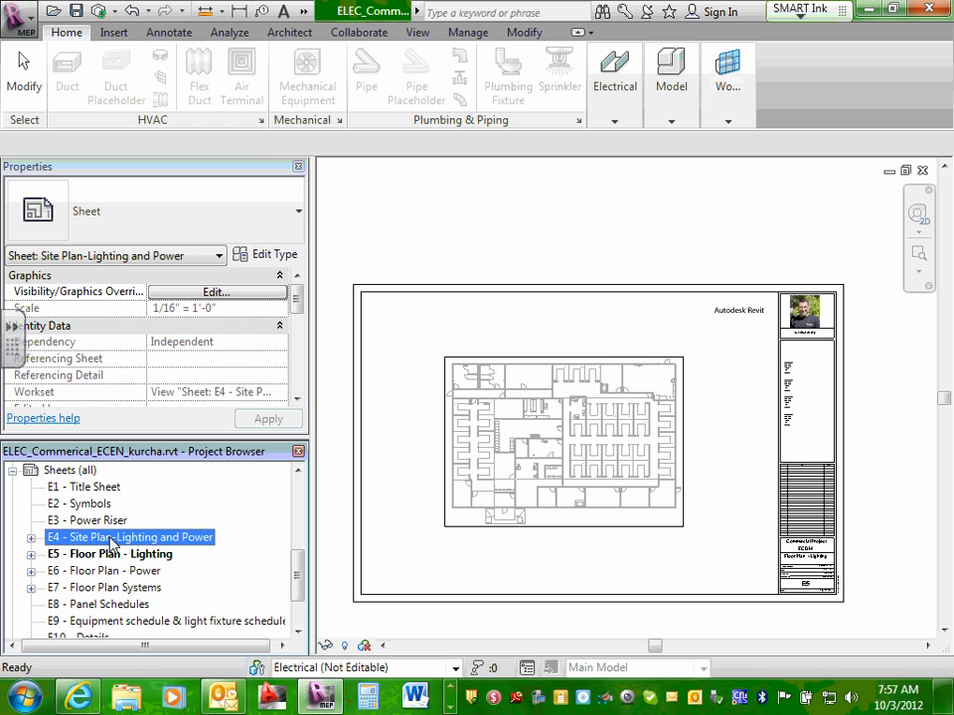
double_click(112, 538)
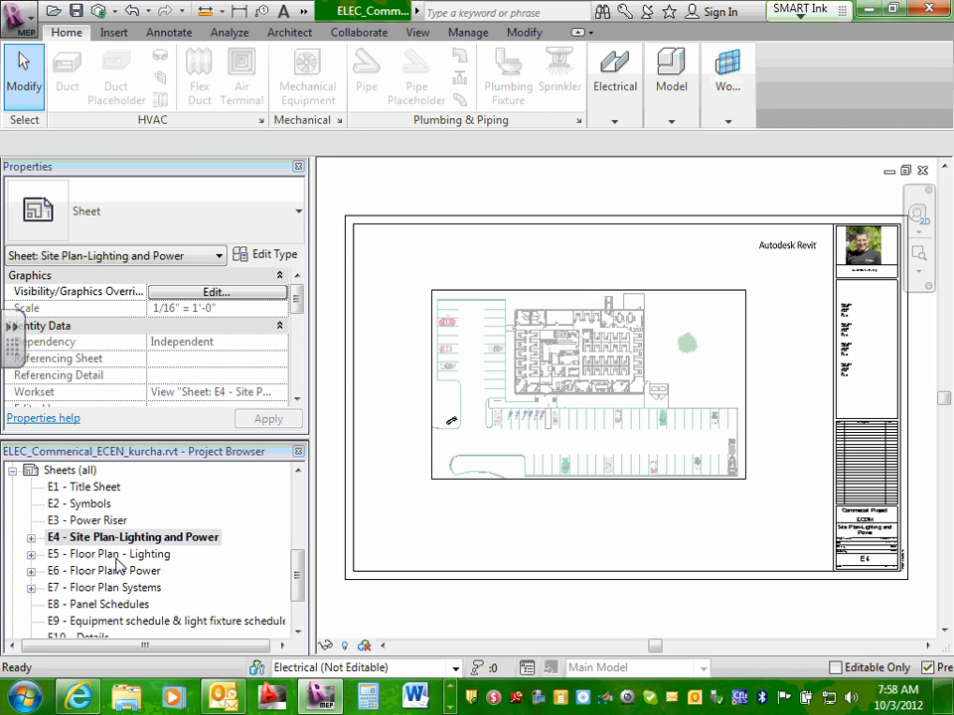
double_click(116, 558)
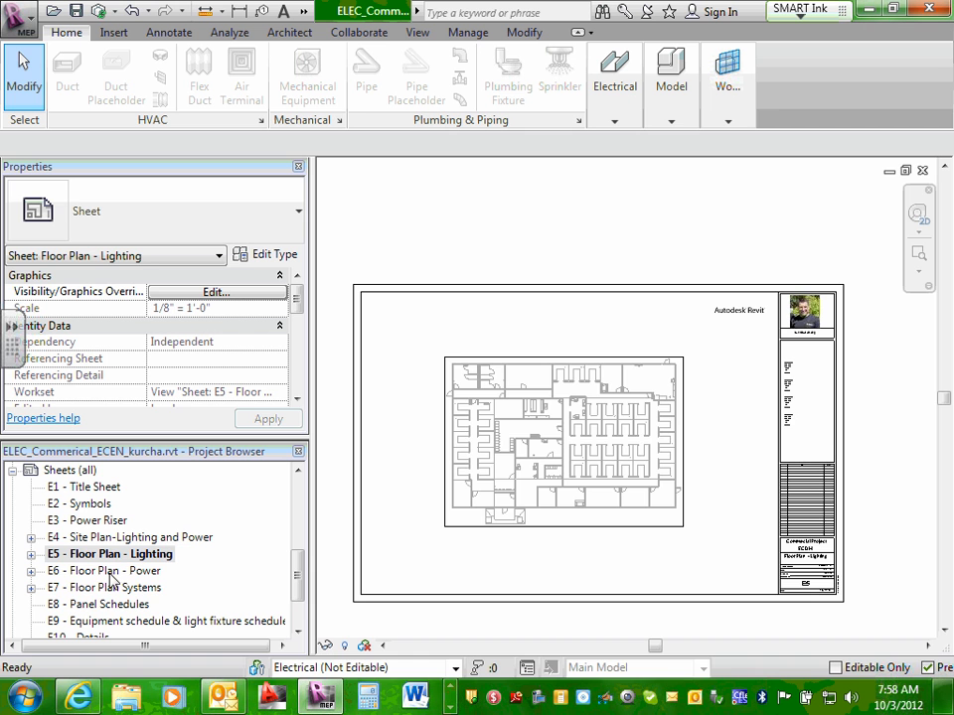
double_click(109, 574)
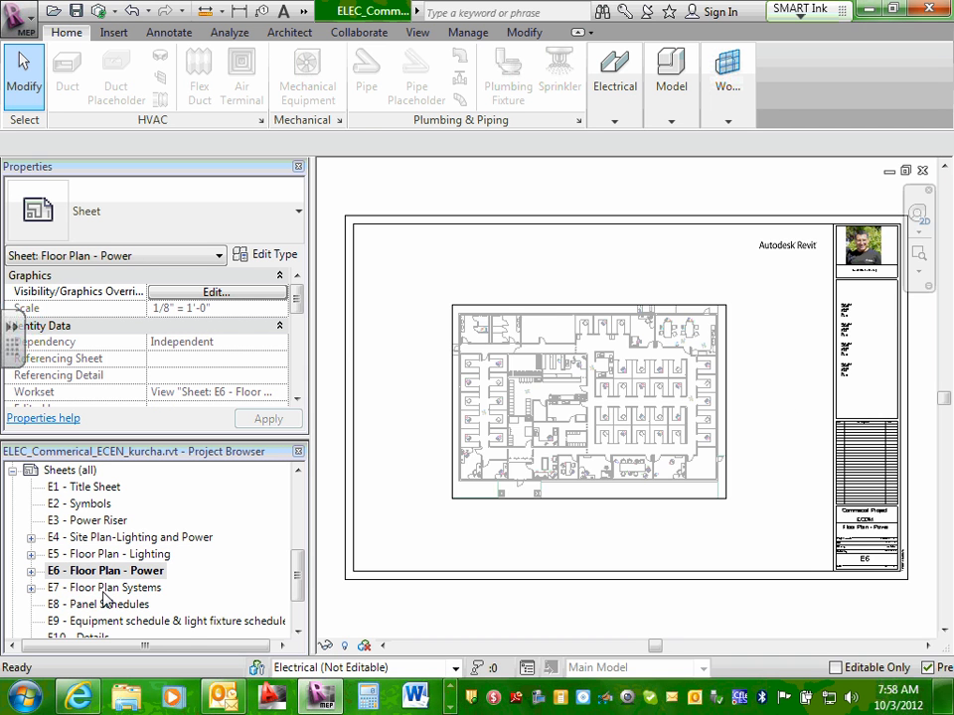
double_click(106, 589)
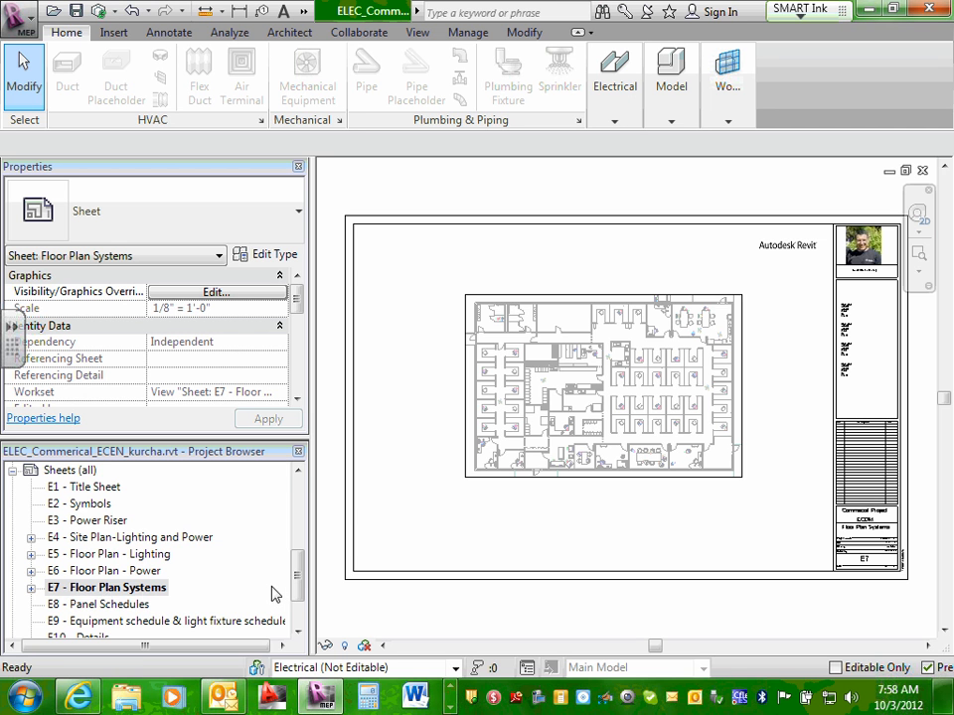
Look through the sheets E8 - Panel Schedules, E9 - Equipment schedule & light fixture schedule and E10 - Details.
left_click_drag(298, 580, 300, 591)
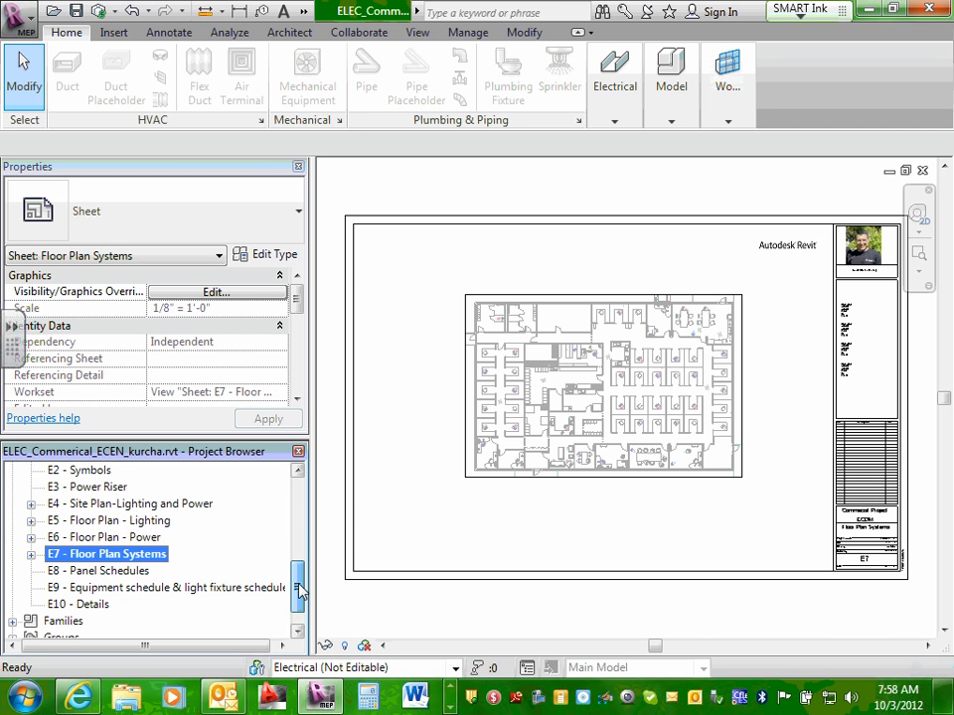
left_click(104, 573)
double_click(102, 571)
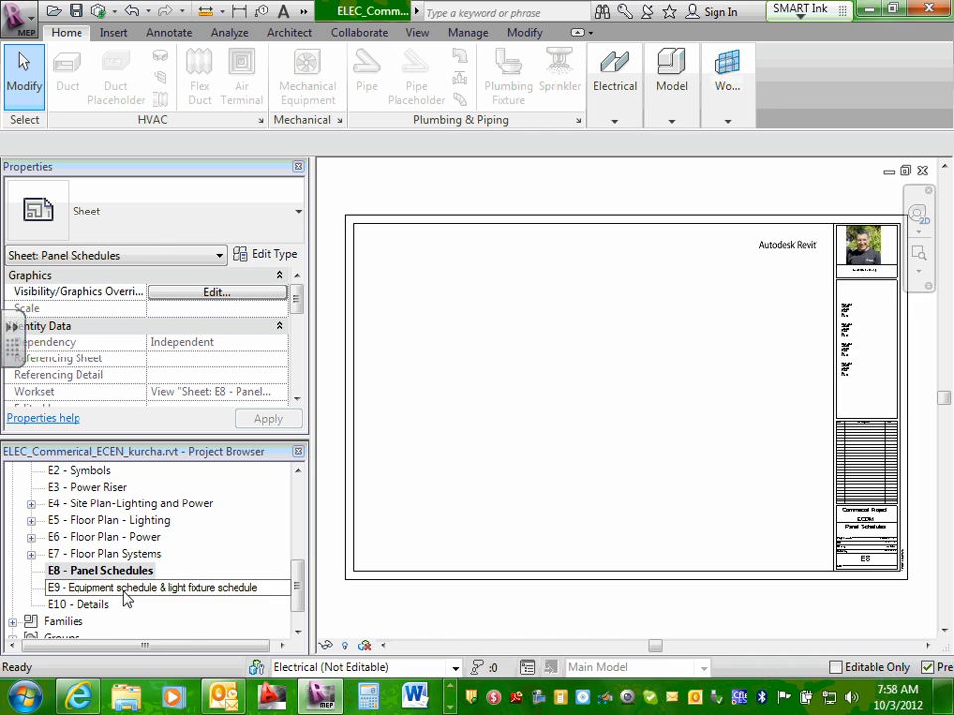
left_click(125, 596, "ctrl")
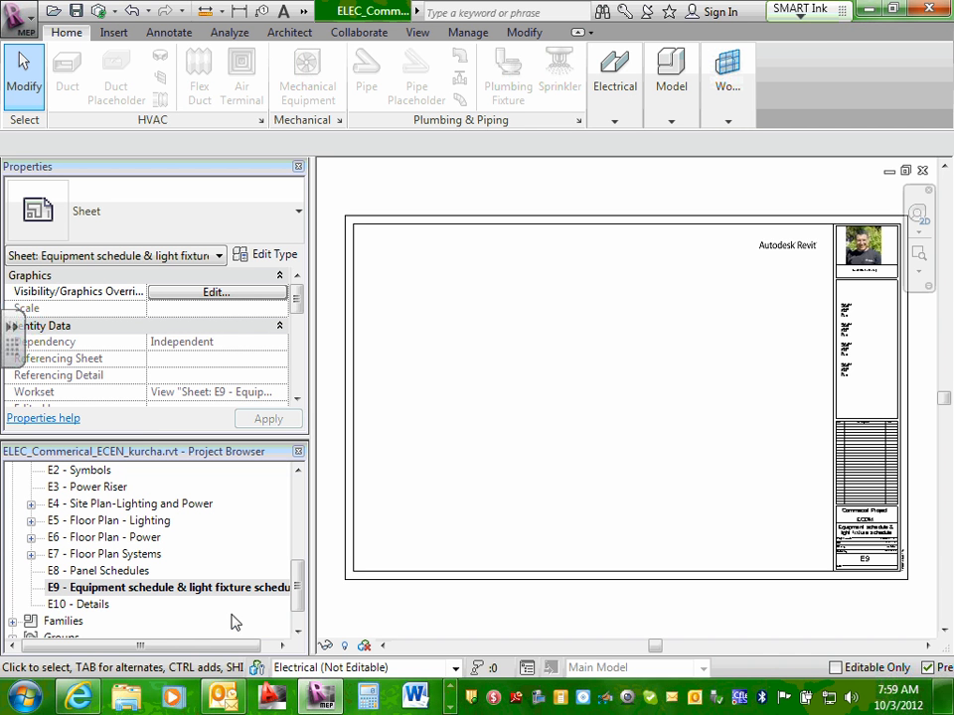
double_click(62, 606)
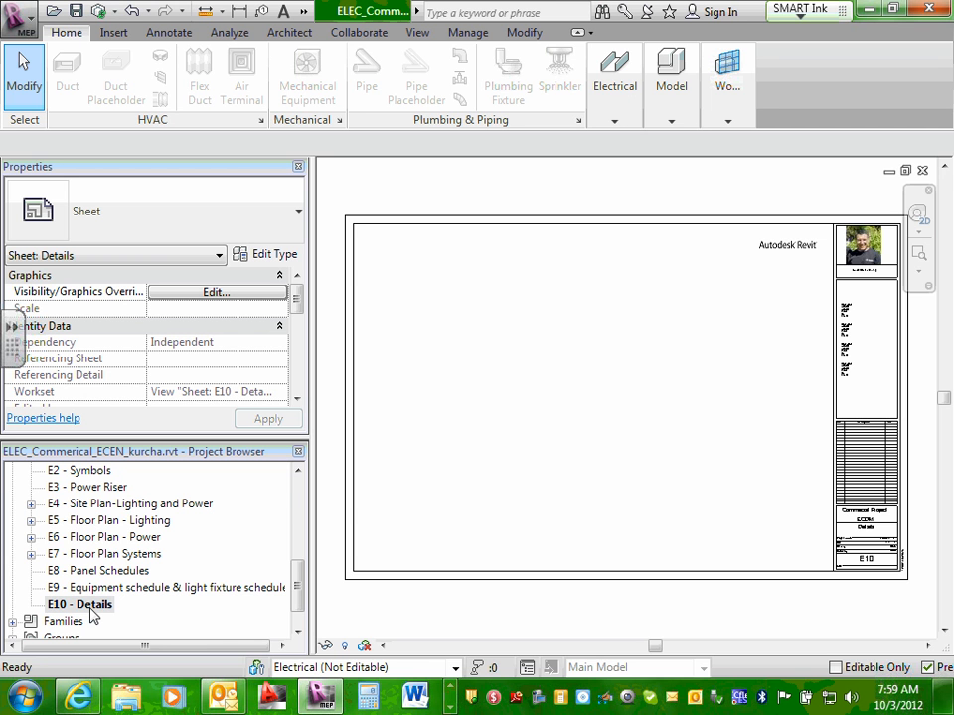
Look at the sheets E3 - Power Riser and E2 - Symbols.
left_click(297, 475)
left_click(296, 475)
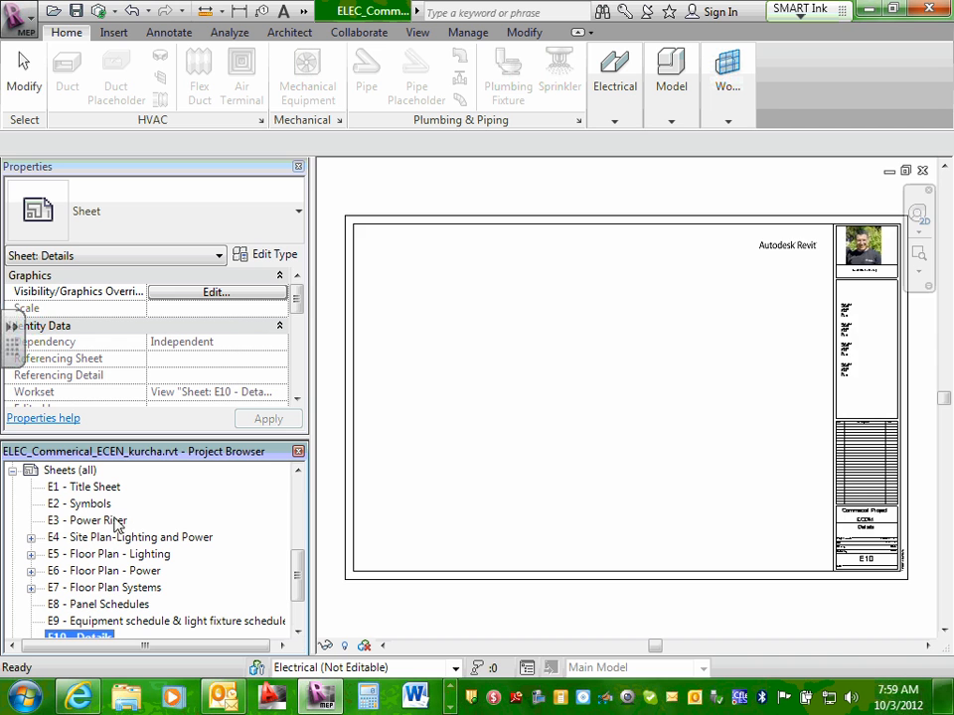
left_click(109, 523)
double_click(112, 525)
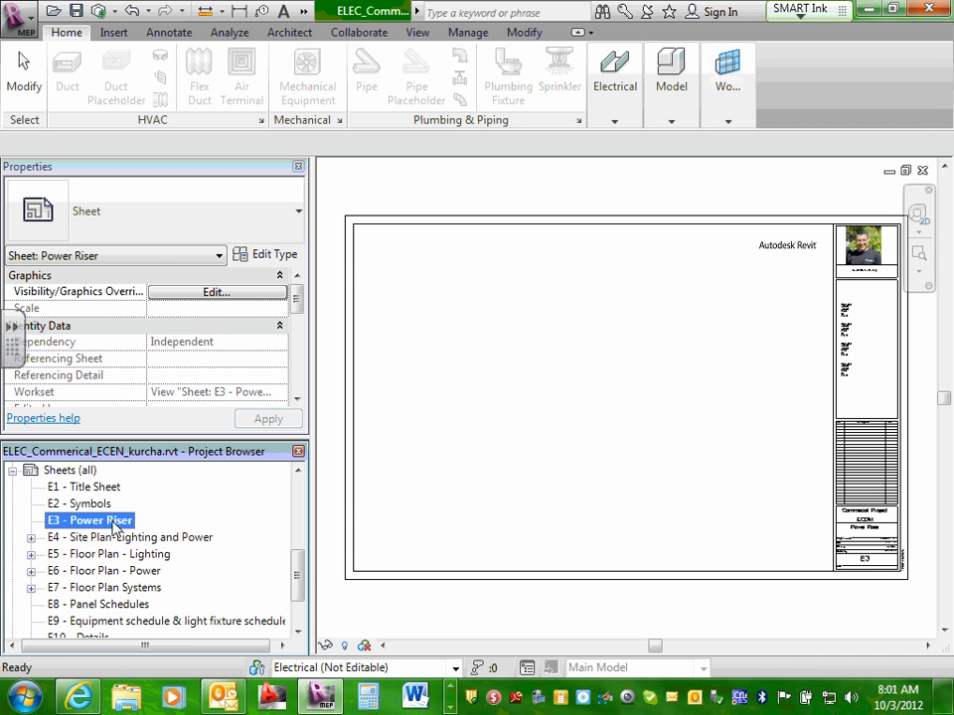
double_click(102, 505)
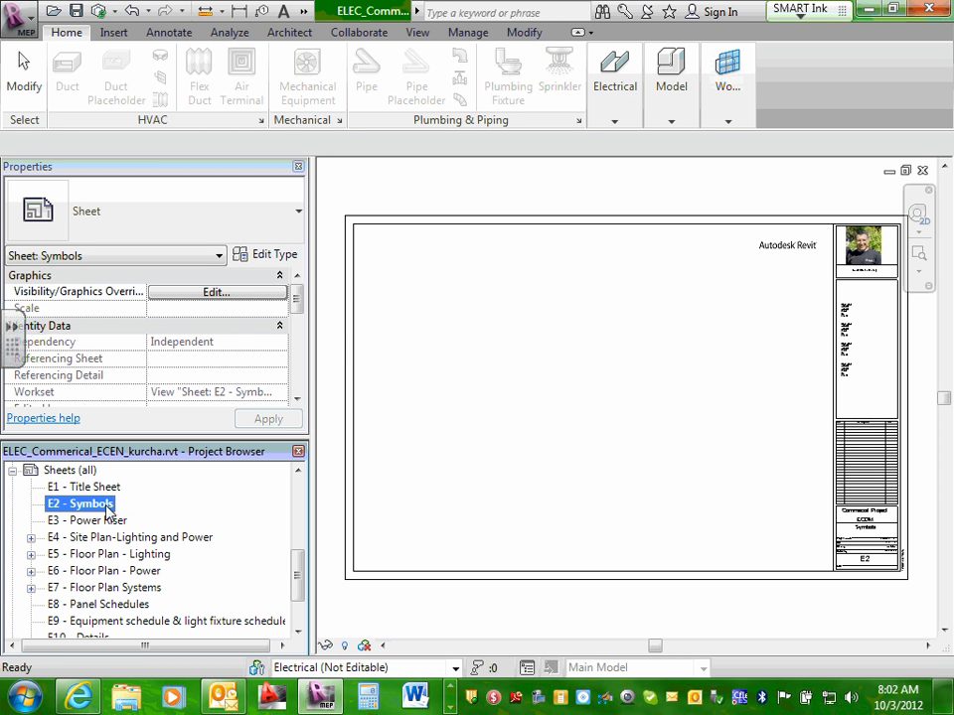
Minimize the ribbon to panel titles to enlarge the drawing area.
double_click(420, 35)
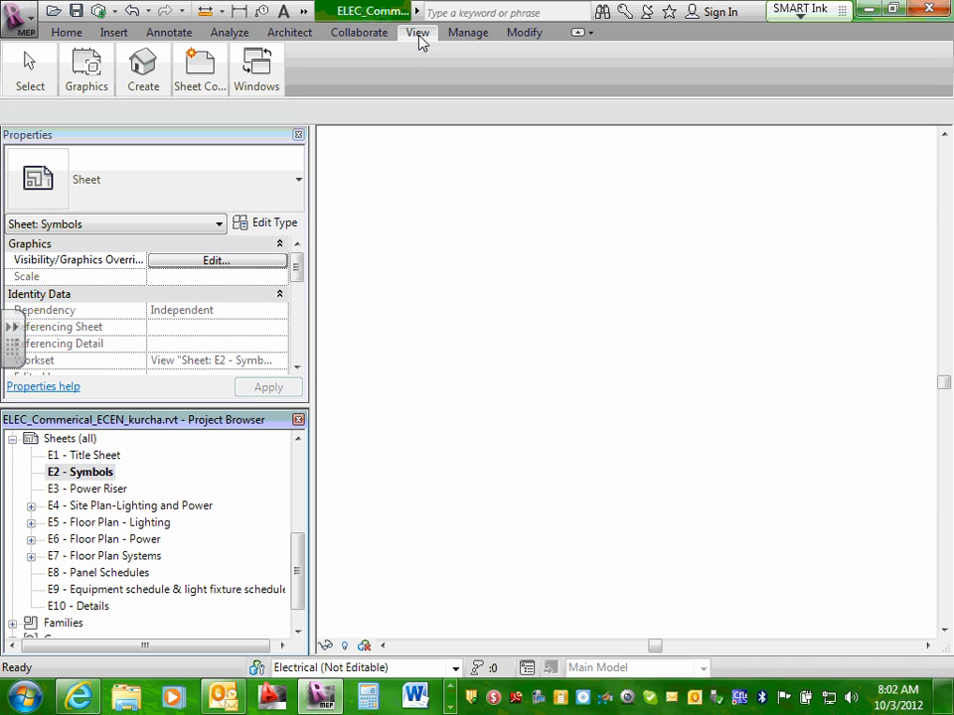
double_click(420, 36)
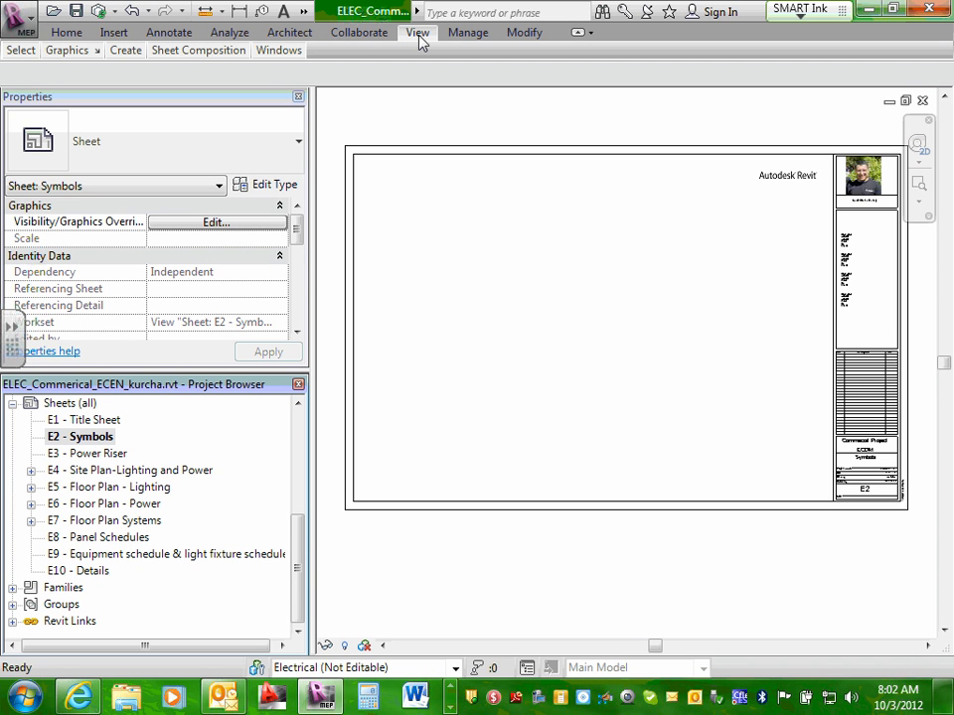
left_click(68, 32)
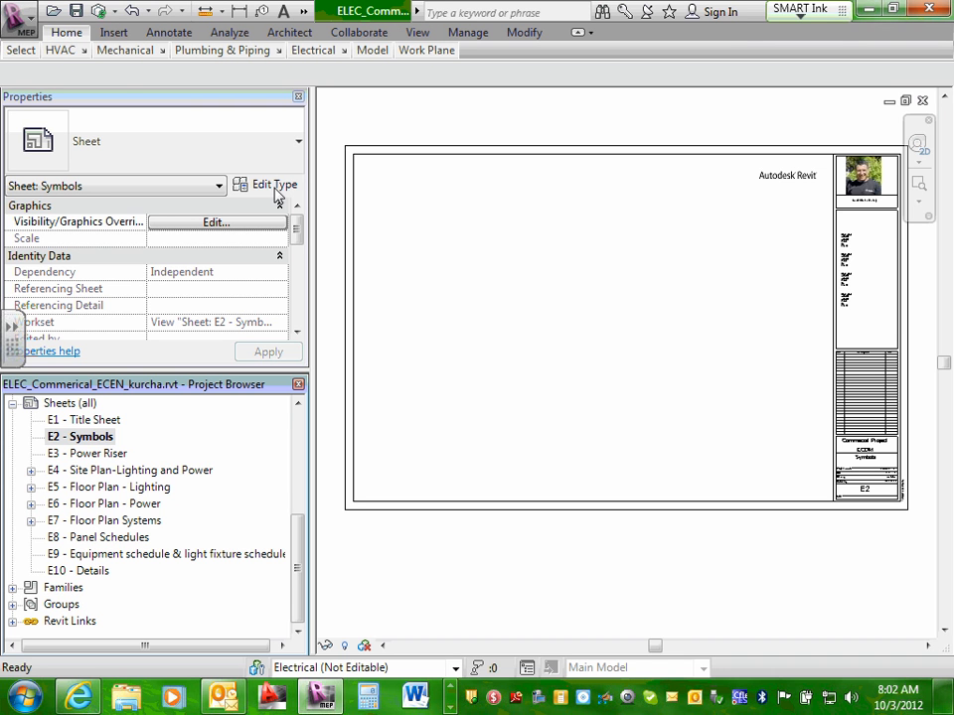
Open the 1 - Lighting floor plan from the electrical lighting views.
left_click_drag(294, 544, 313, 430)
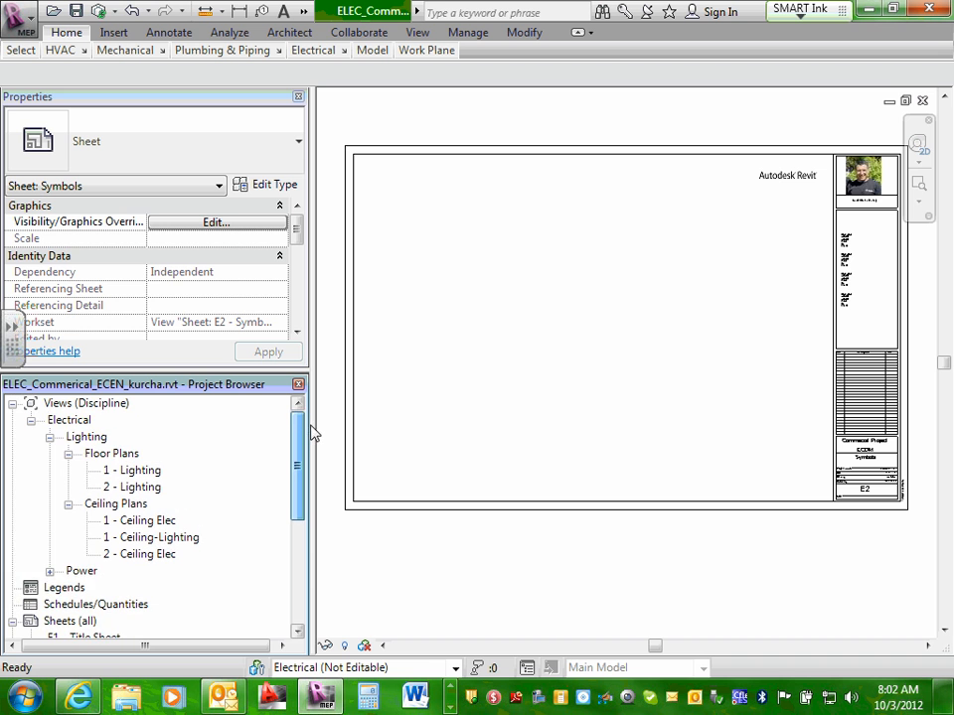
double_click(71, 421)
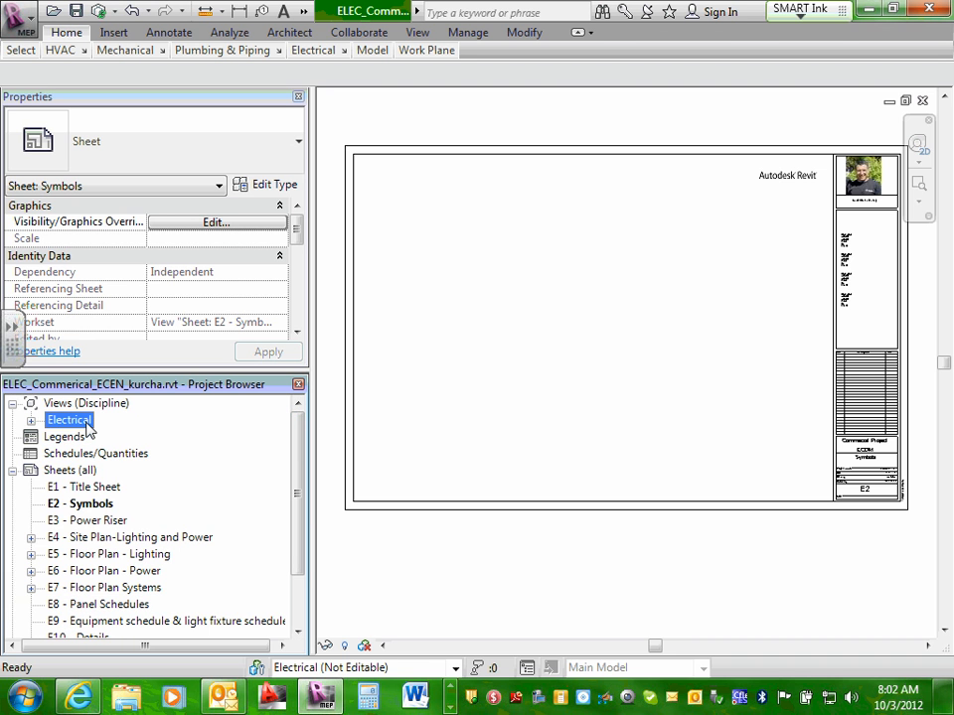
left_click(31, 421)
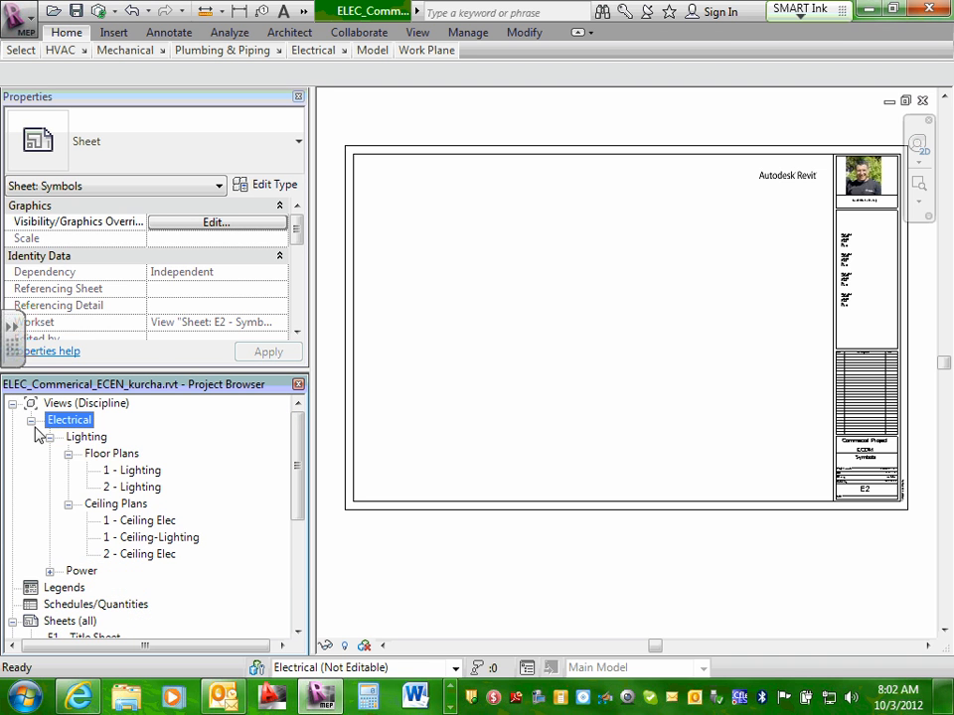
double_click(109, 470)
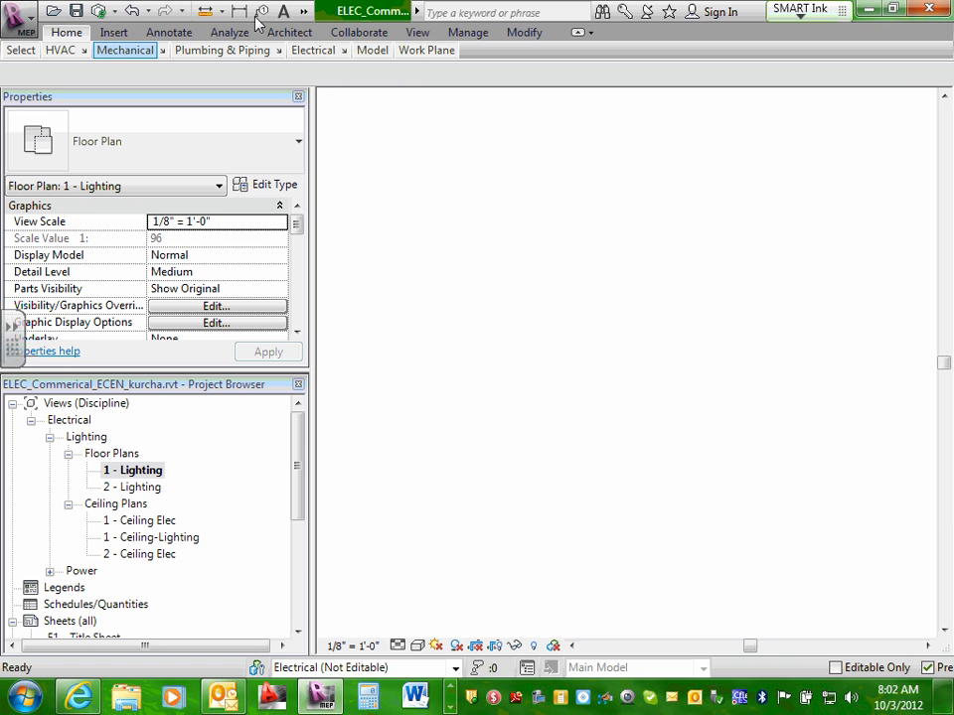
left_click(423, 33)
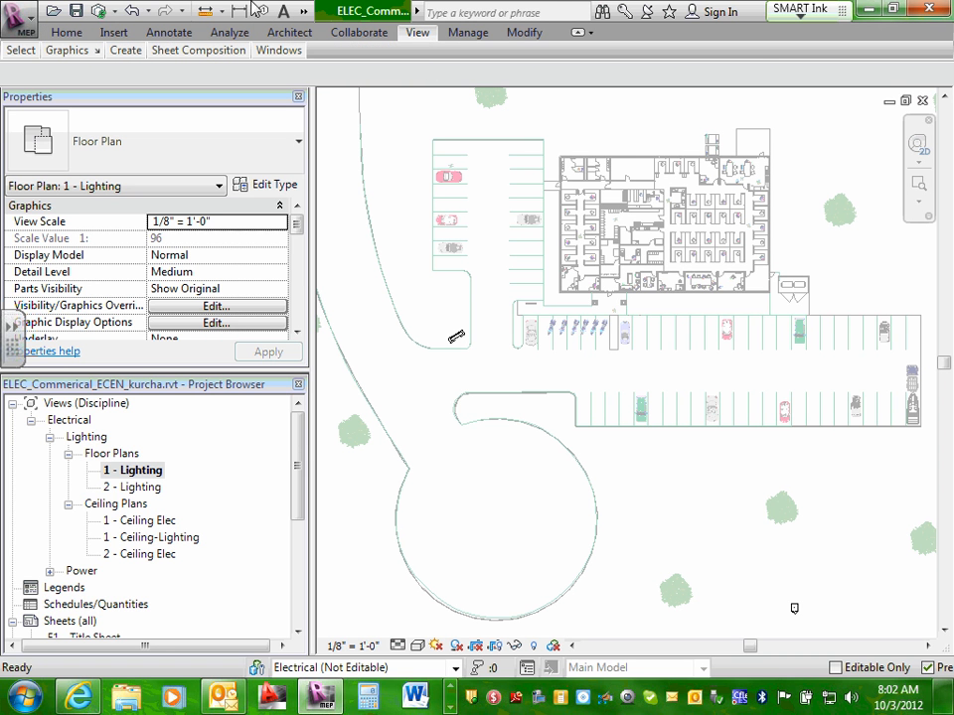
left_click(68, 34)
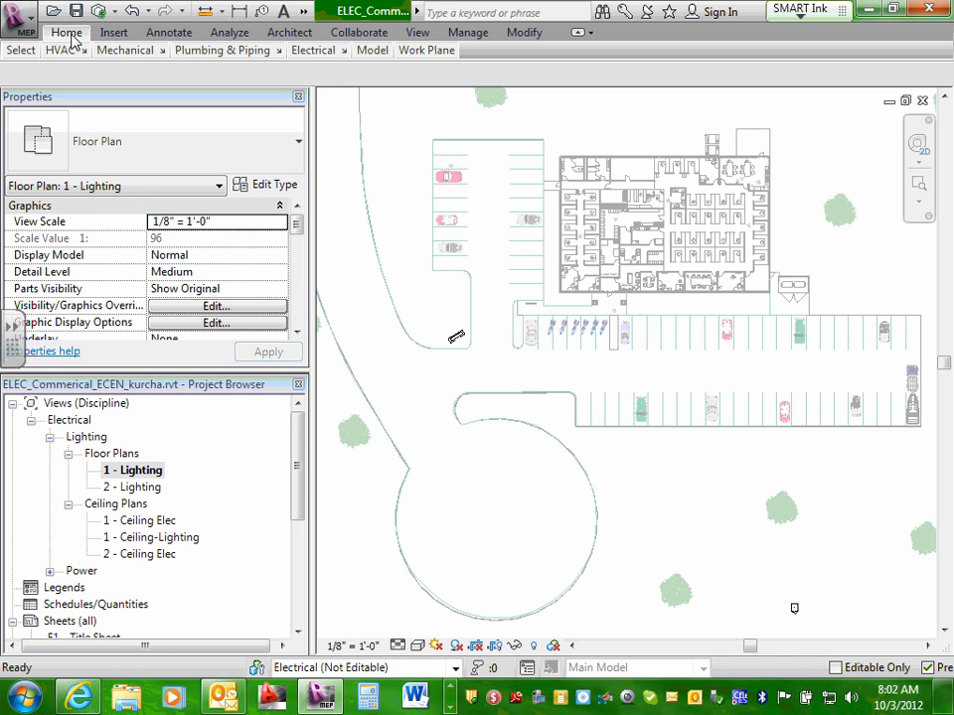
left_click(417, 36)
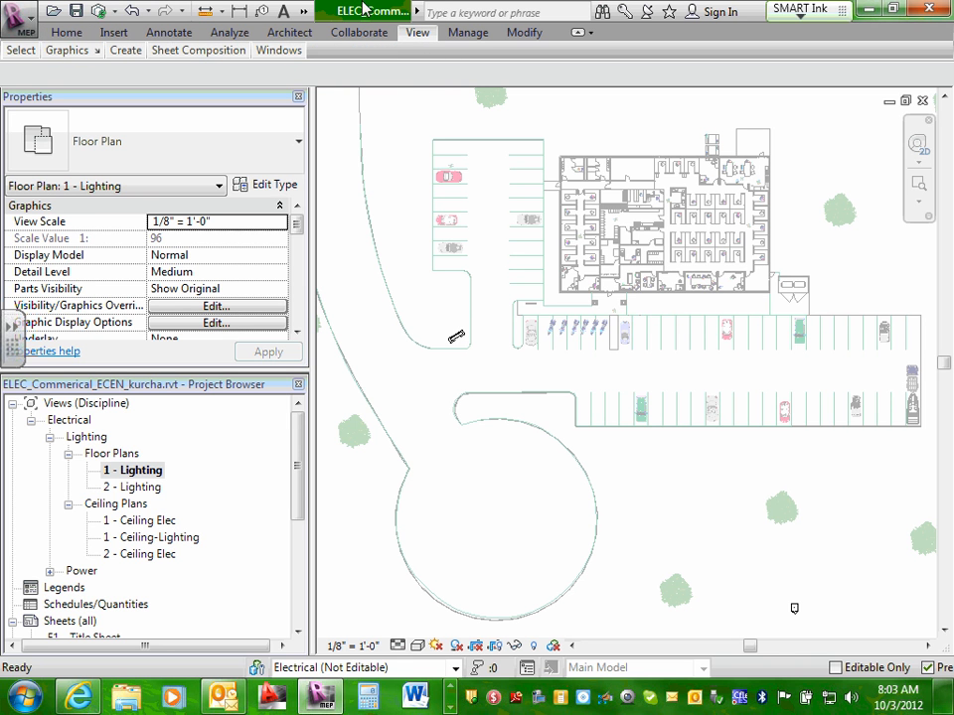
left_click(67, 35)
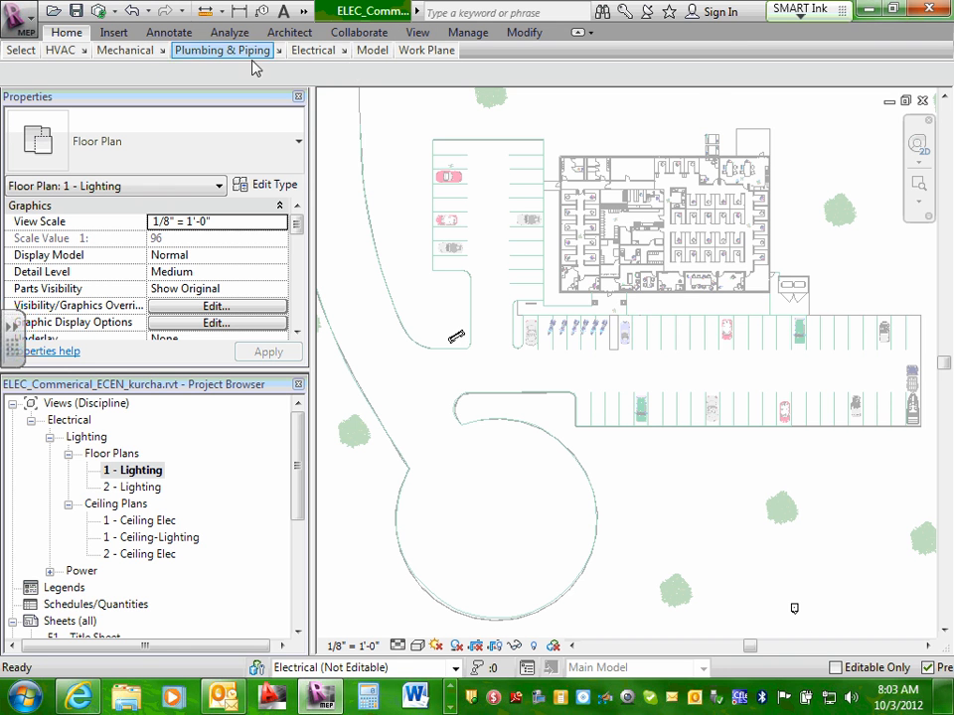
mouse_move(327, 55)
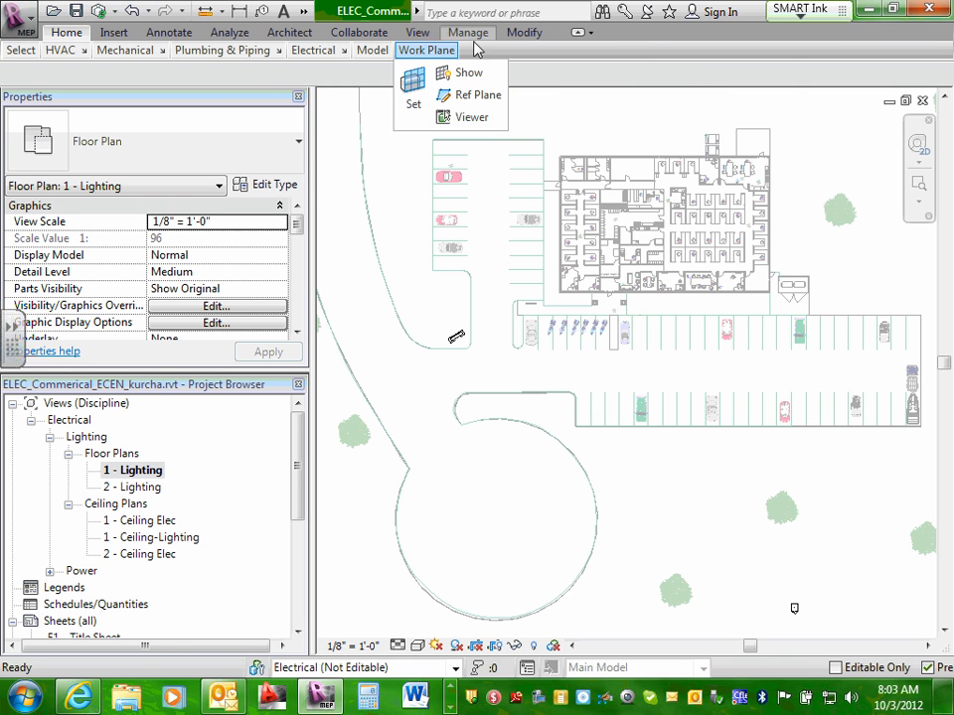
Minimize the ribbon to panel buttons and bring up the View tools for sheets and view creation.
left_click(591, 33)
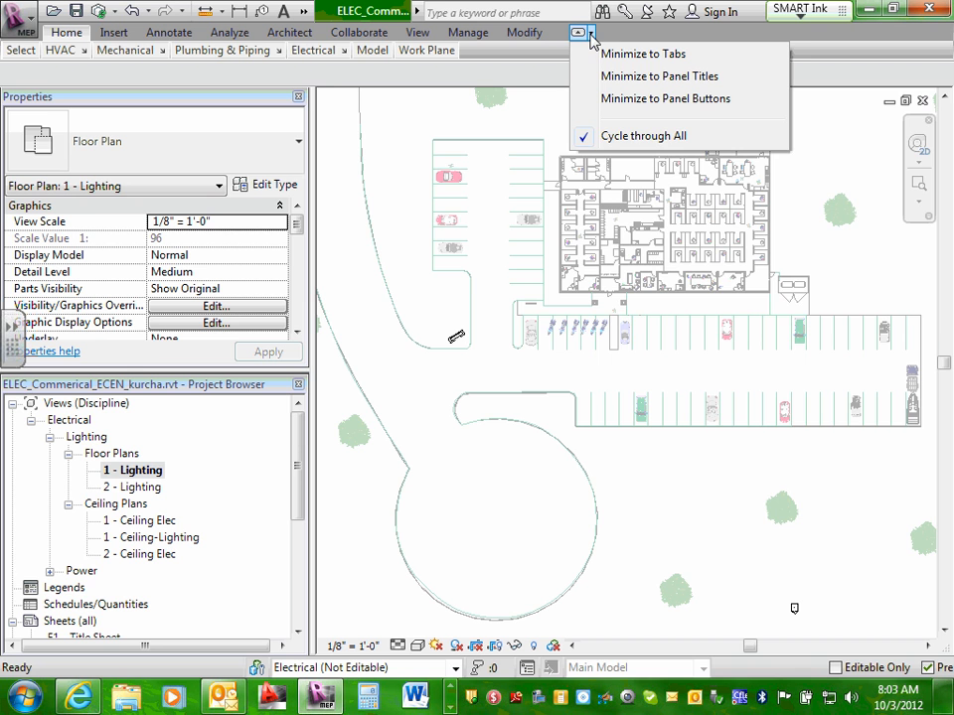
left_click(578, 34)
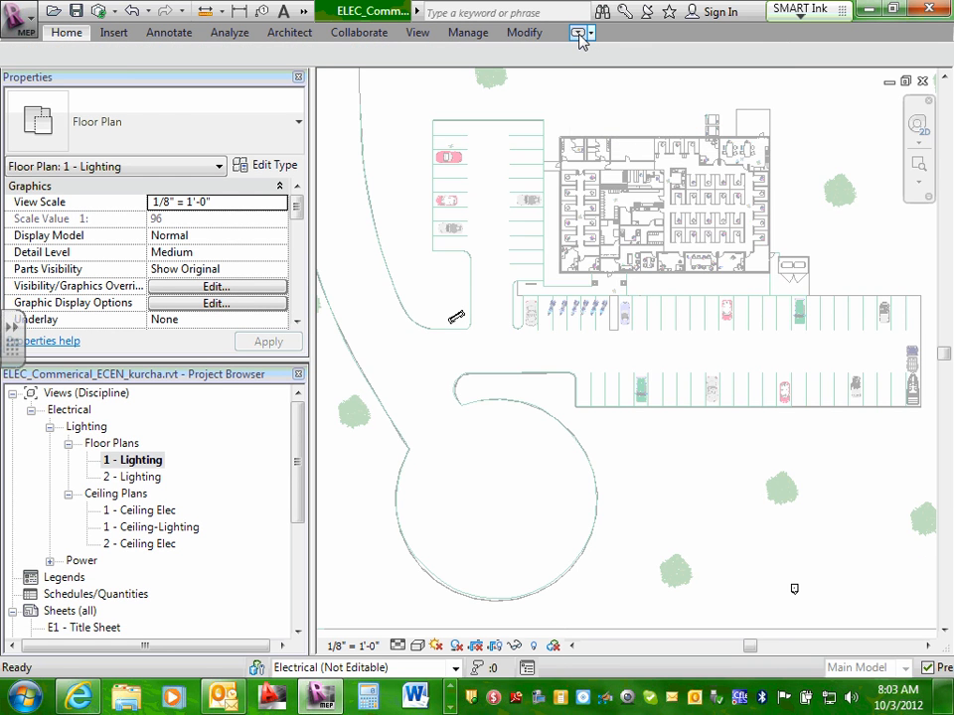
left_click(578, 34)
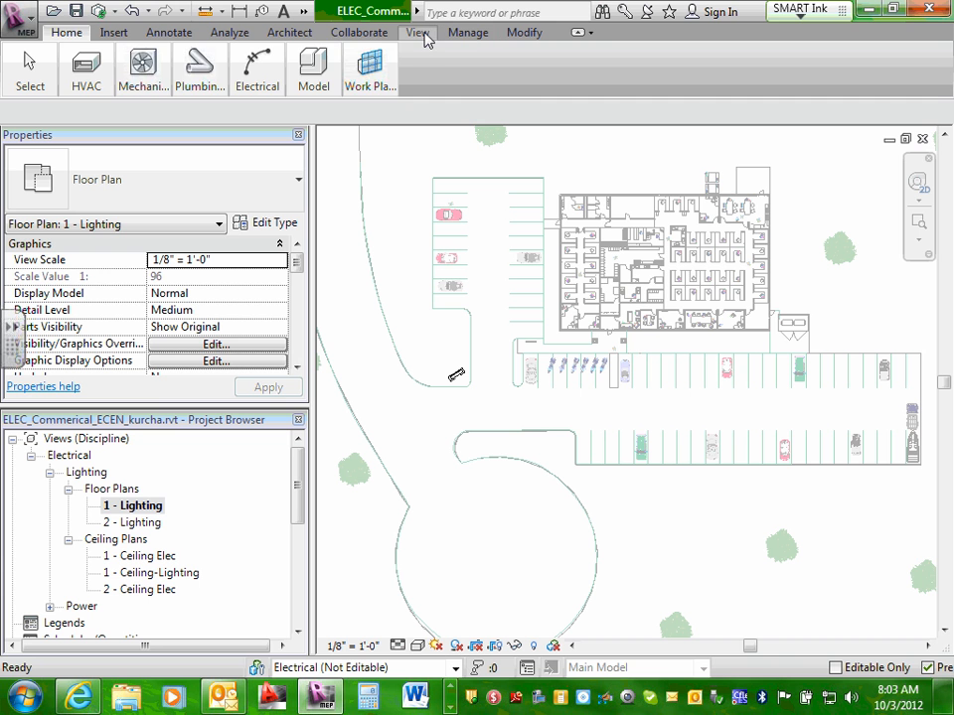
left_click(424, 37)
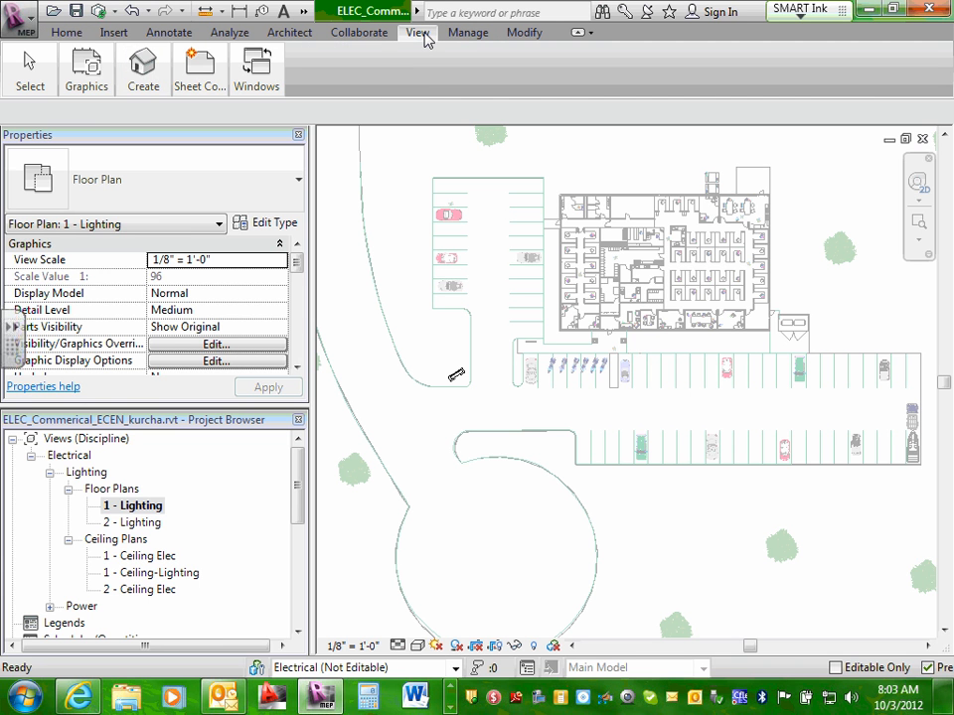
mouse_move(199, 78)
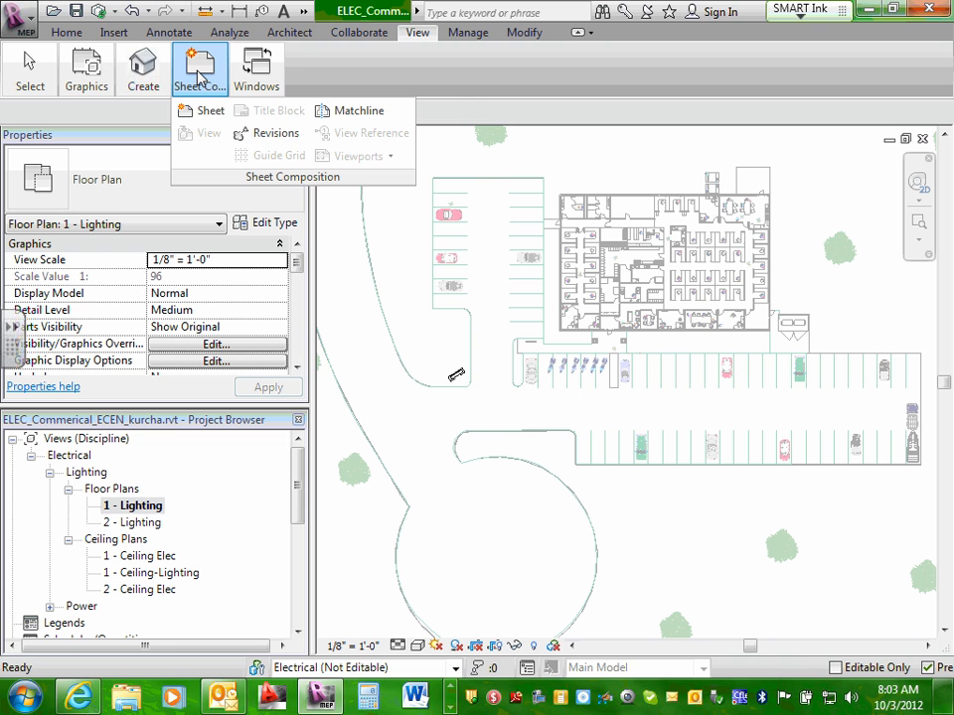
mouse_move(142, 84)
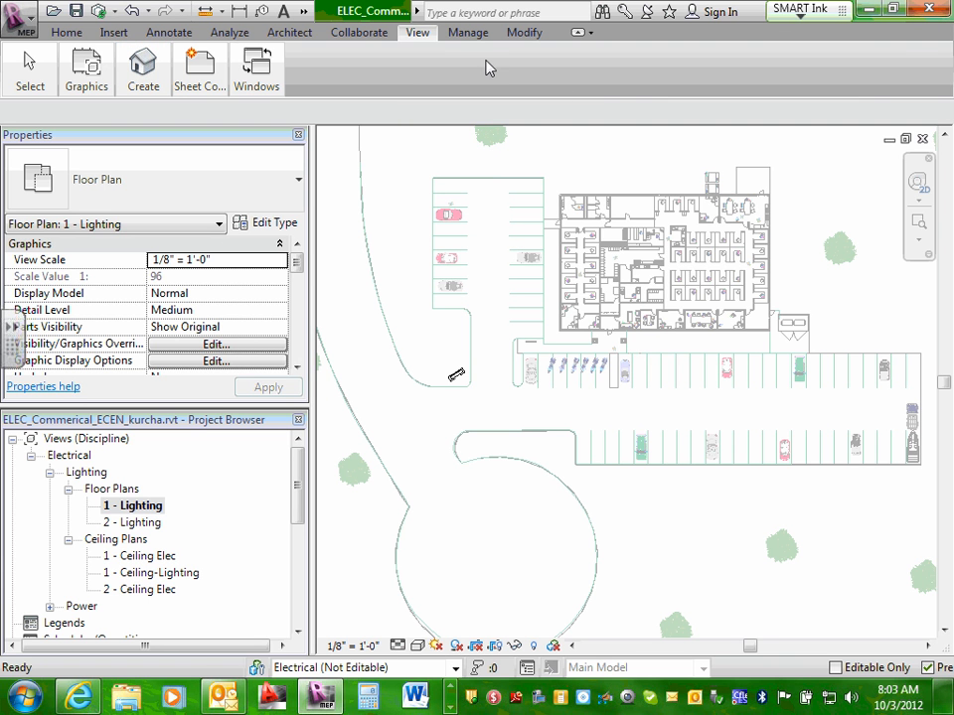
Cycle the ribbon through its display states back to panel buttons and check the minimize options.
left_click(579, 33)
left_click(579, 33)
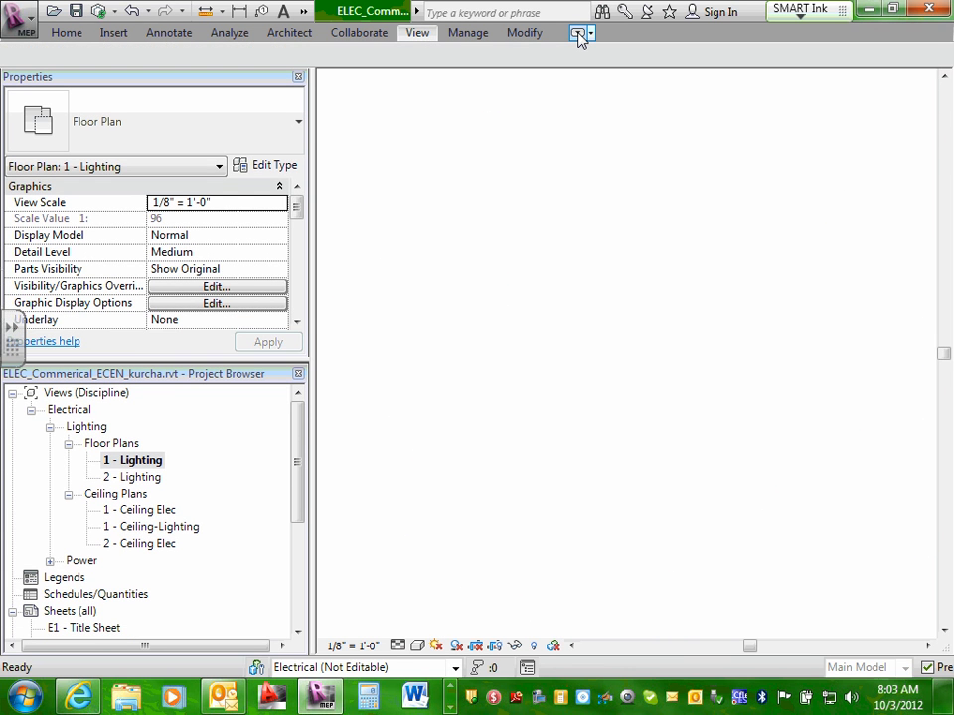
left_click(579, 33)
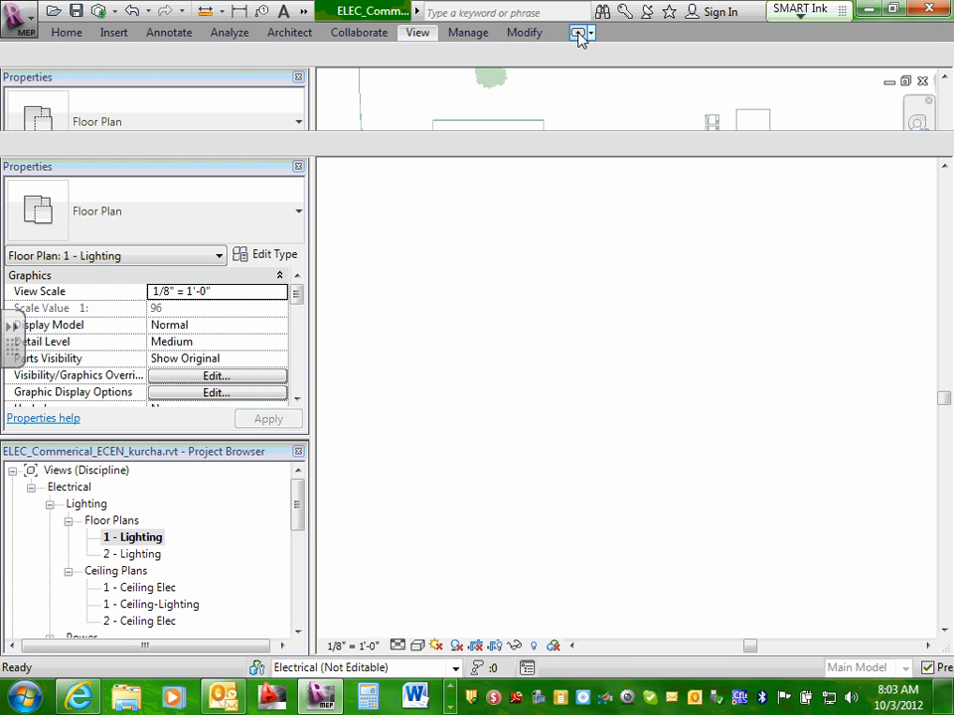
left_click(578, 33)
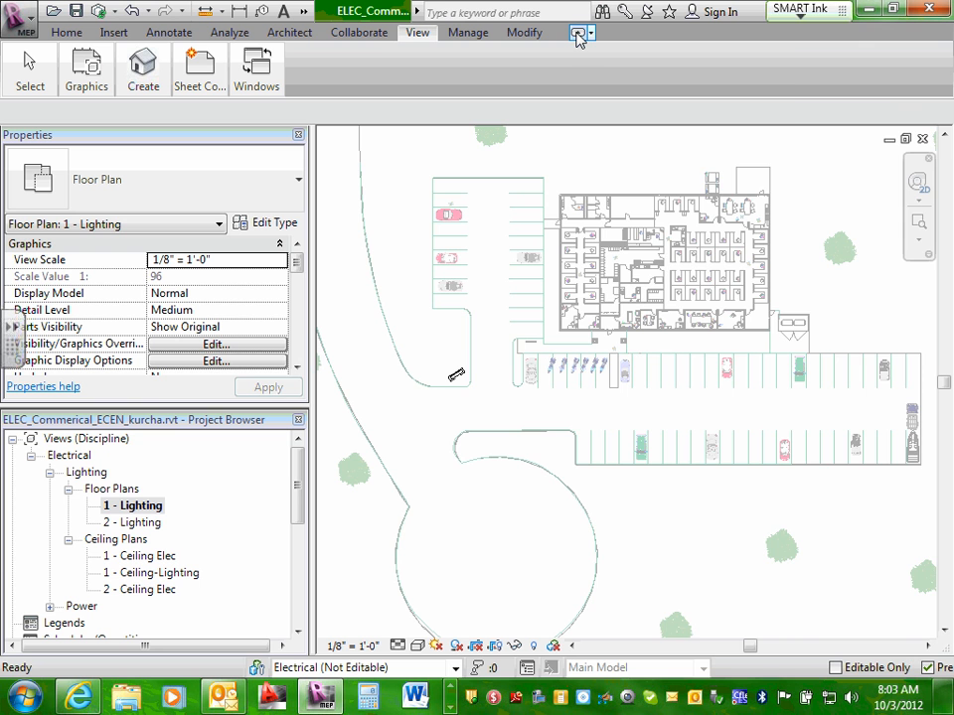
left_click(590, 33)
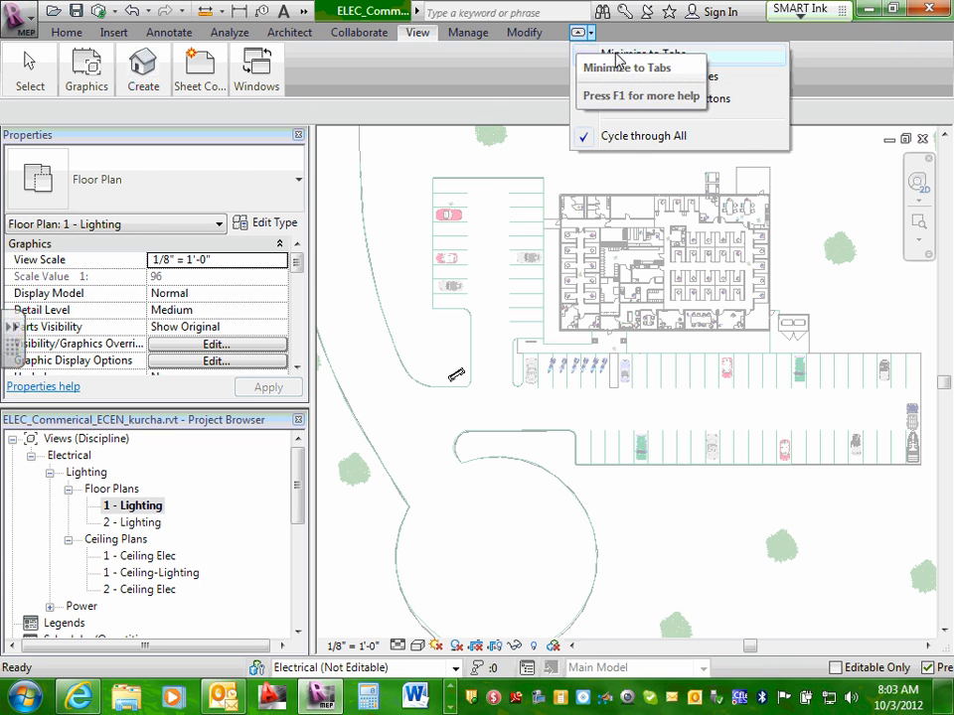
left_click(491, 56)
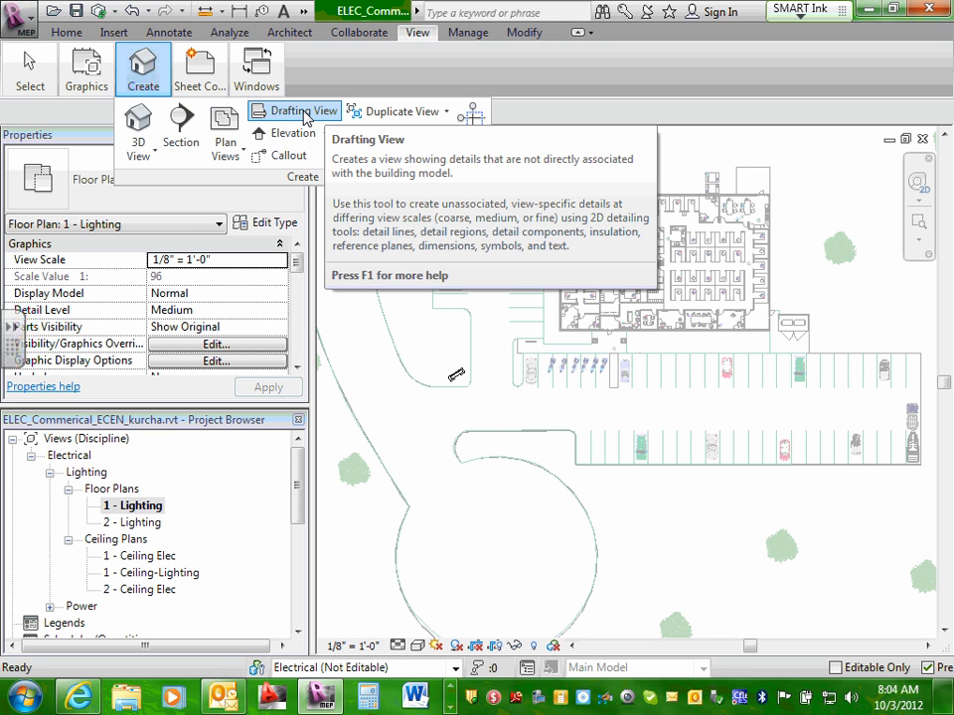
Create a new drafting view named Sympols at a scale of 1 1/2" = 1'-0".
left_click(305, 115)
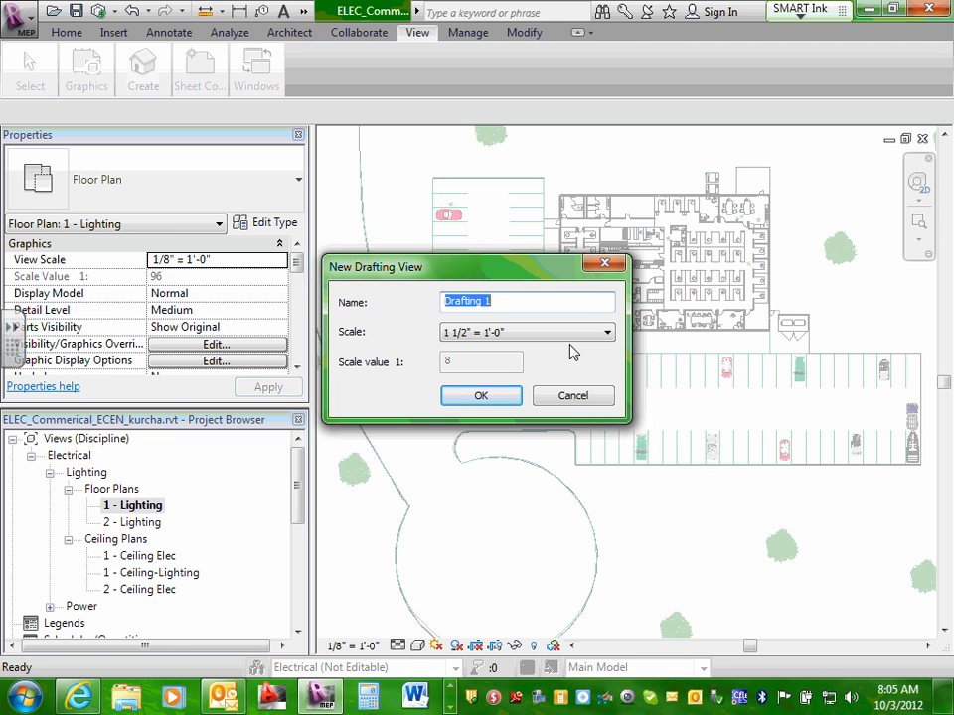
type("Sy")
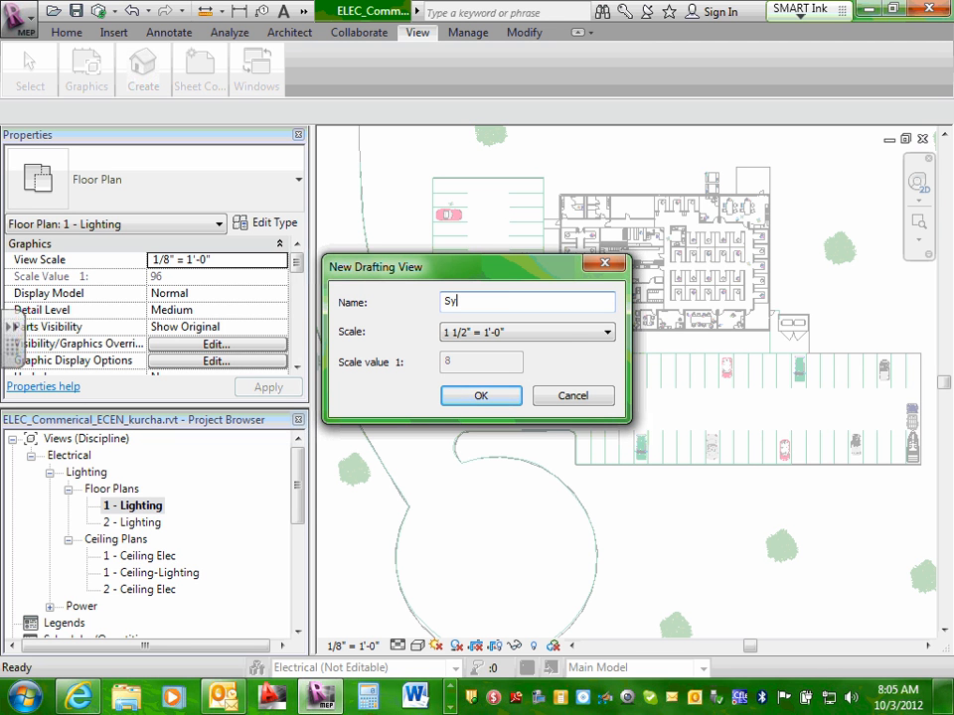
type("mpols")
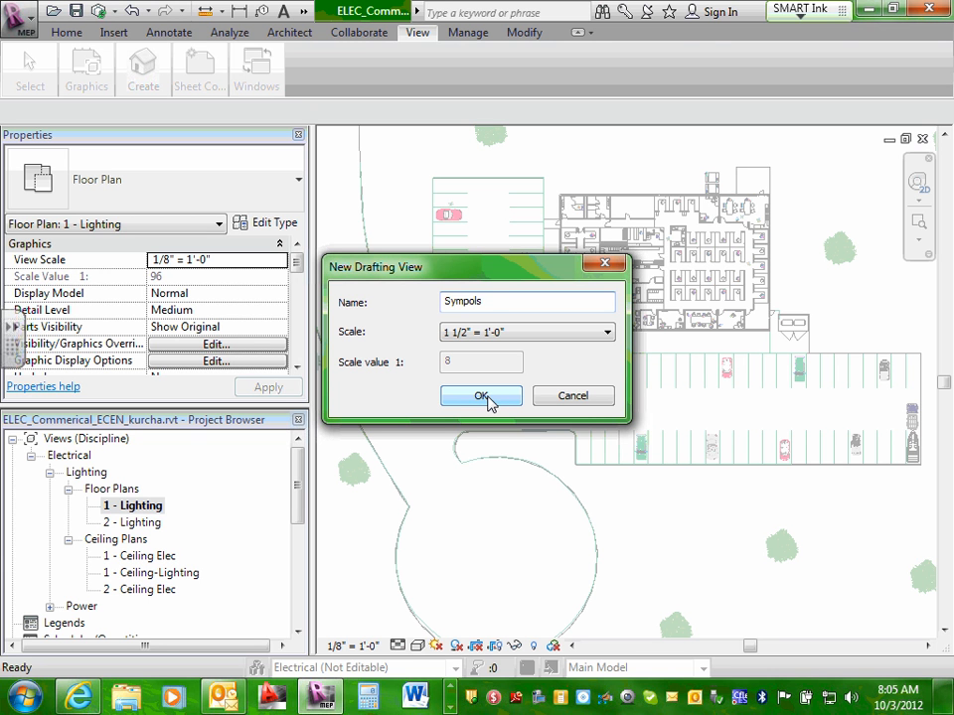
left_click(485, 396)
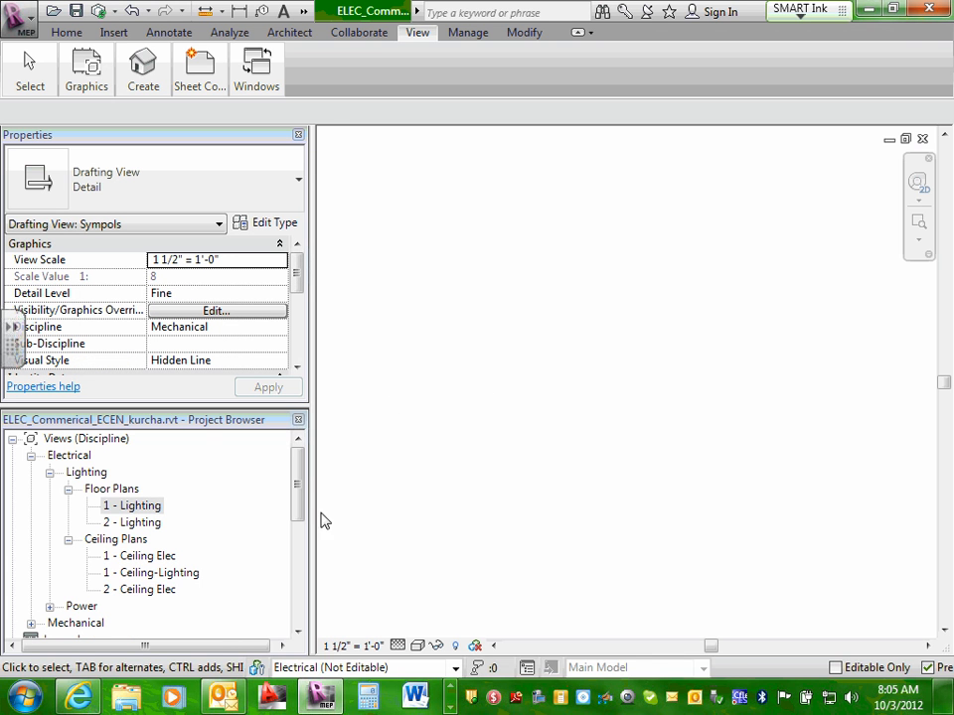
Expand the Mechanical views in the project browser down to Drafting Views (Detail) and select the Sympols view.
left_click_drag(298, 483, 299, 493)
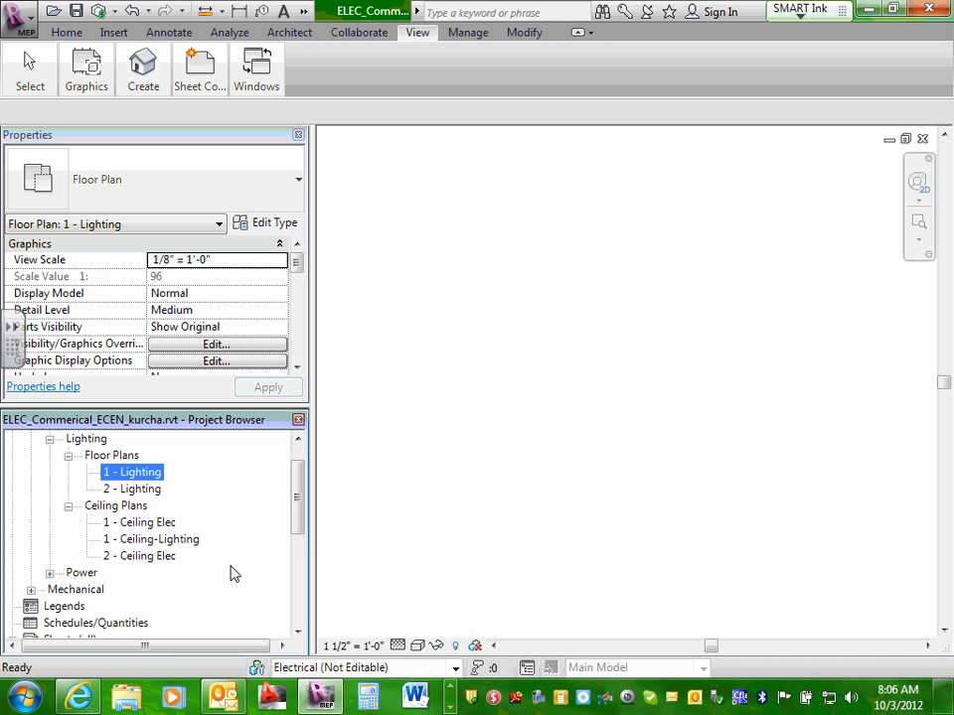
left_click_drag(297, 511, 297, 531)
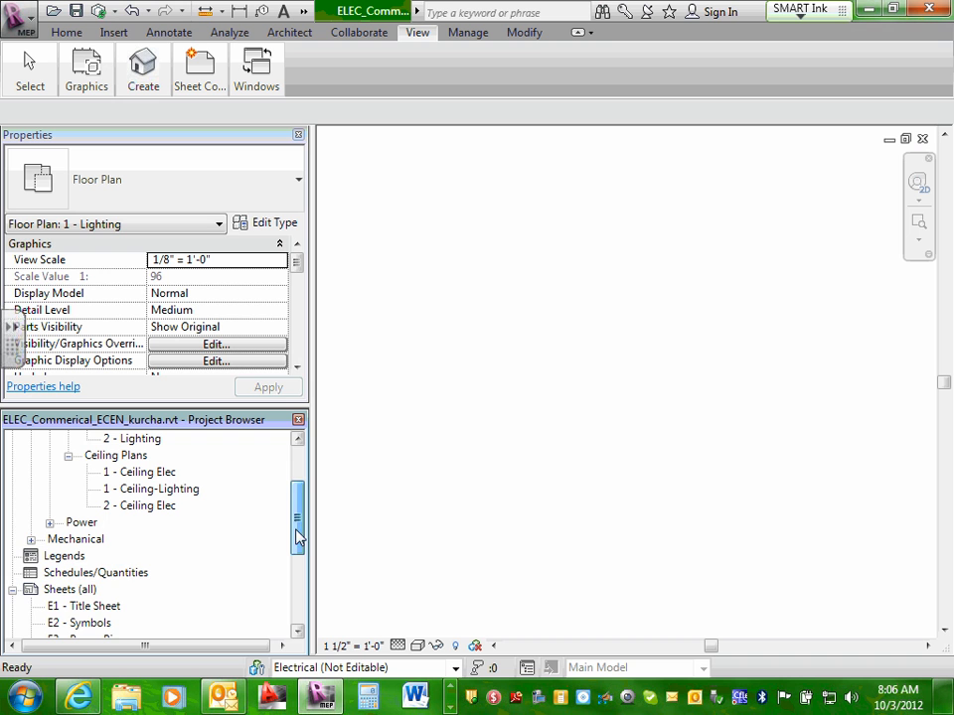
left_click(30, 539)
left_click(50, 557)
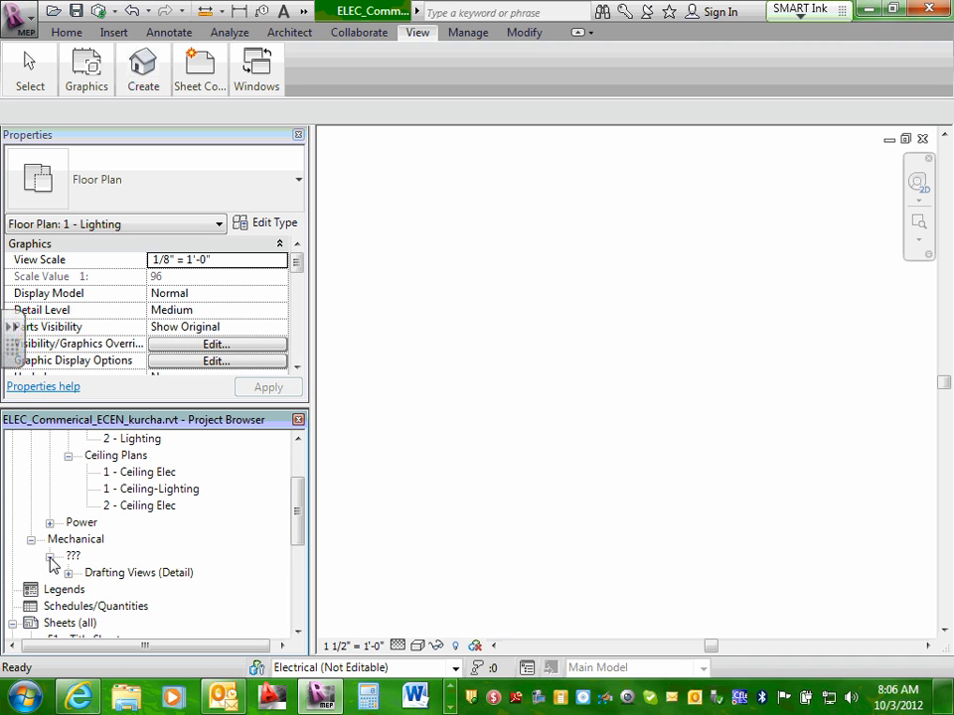
left_click(67, 573)
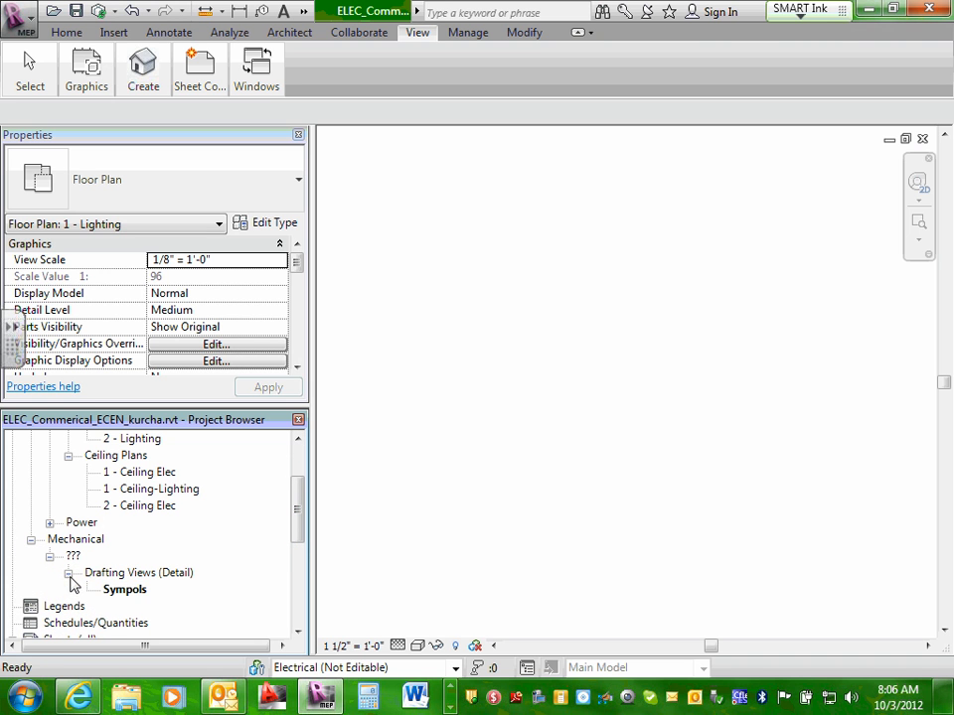
left_click(126, 592)
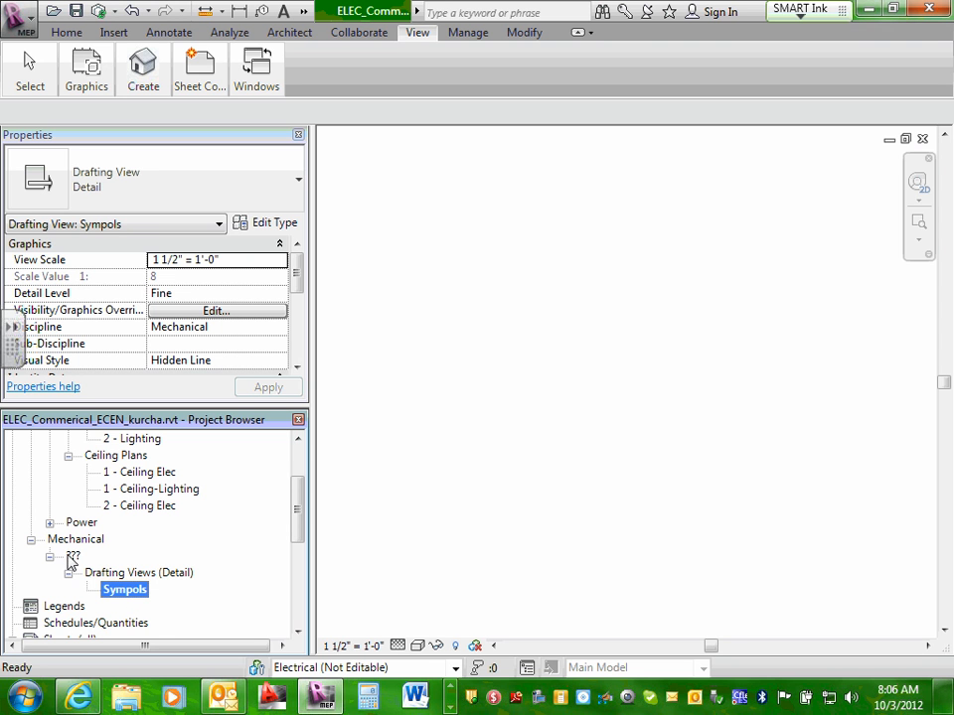
Change the Sympols drafting view's discipline to Electrical and apply it.
left_click(228, 336)
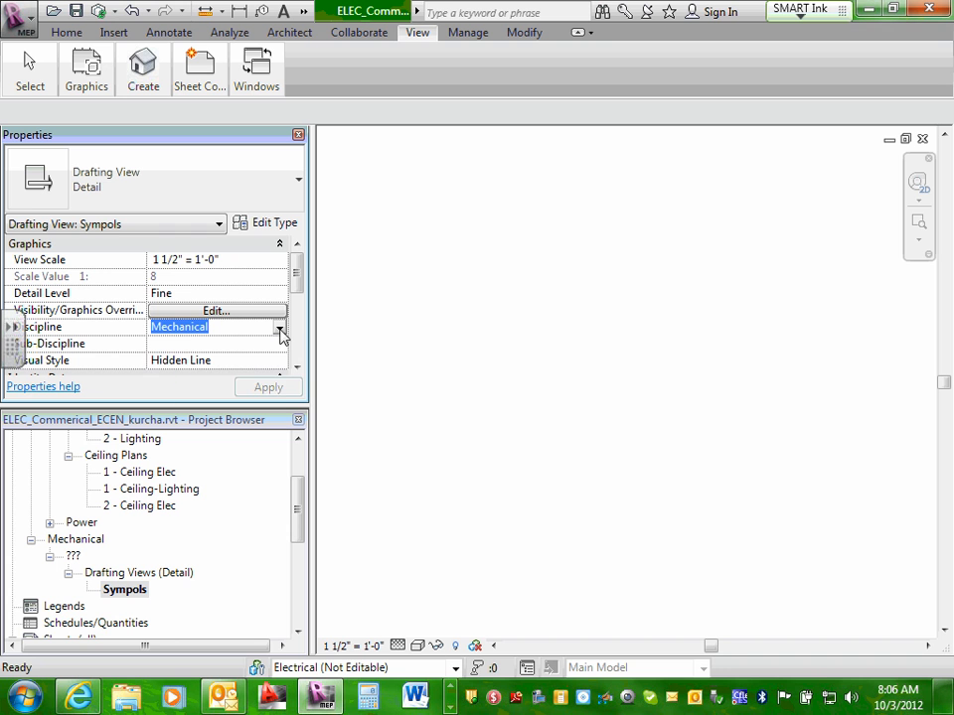
left_click(281, 329)
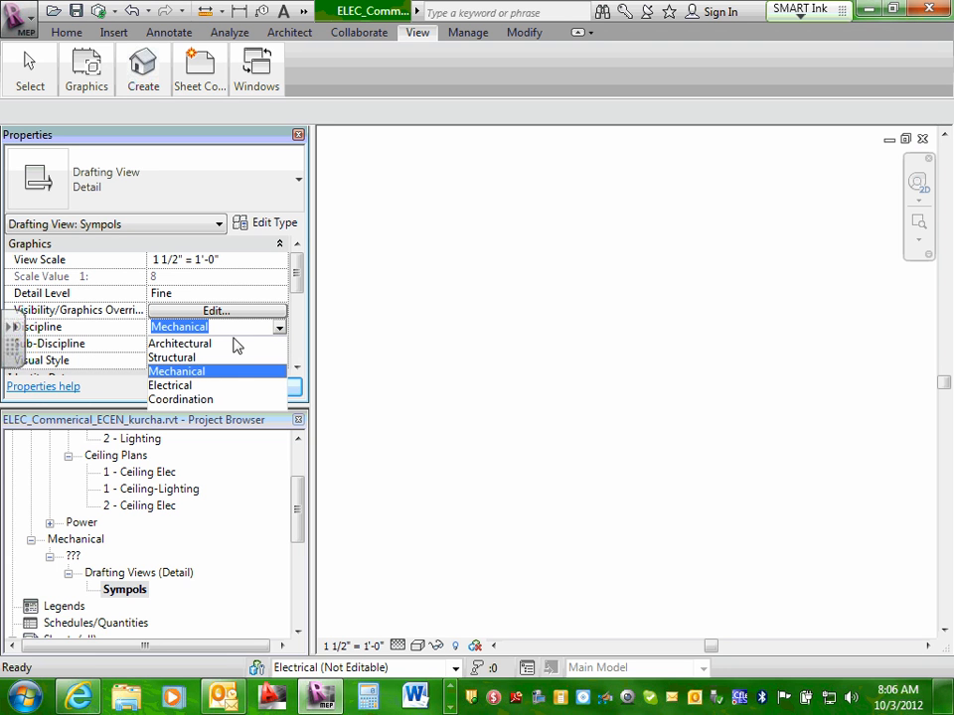
left_click(182, 386)
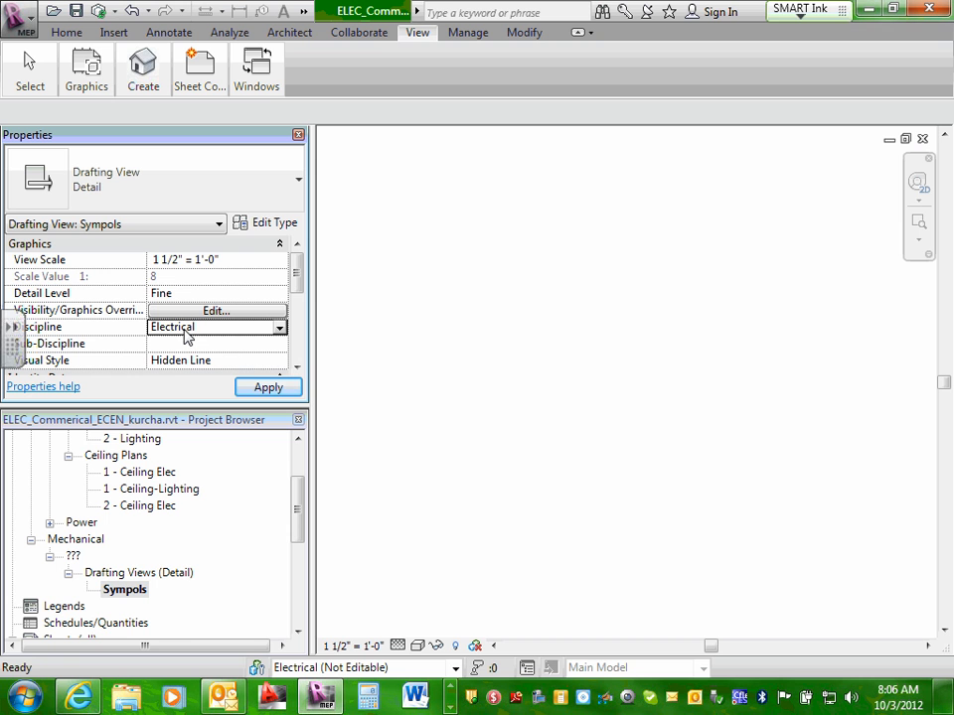
left_click(265, 388)
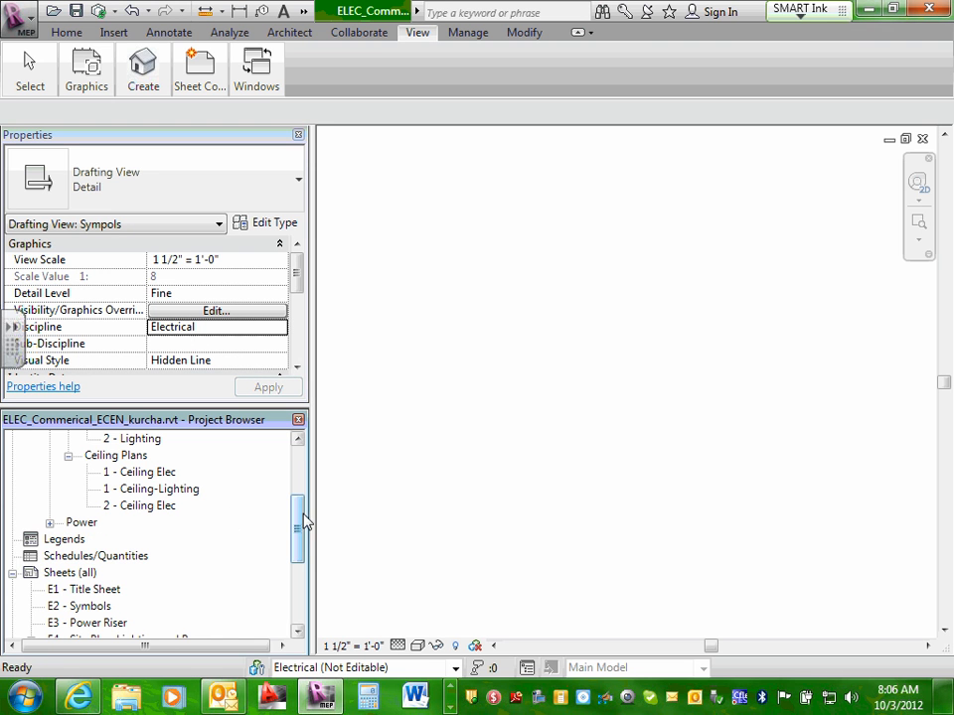
Collapse the Lighting group under the Electrical views and select the Sympols drafting view in the project browser.
left_click_drag(299, 528, 304, 479)
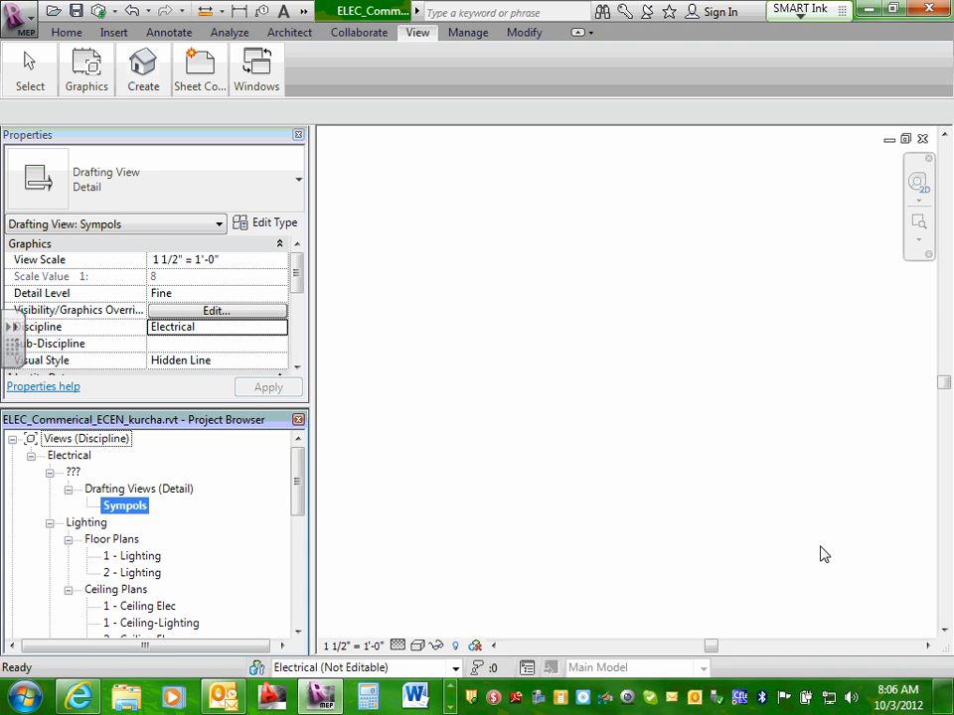
left_click(50, 473)
left_click(50, 489)
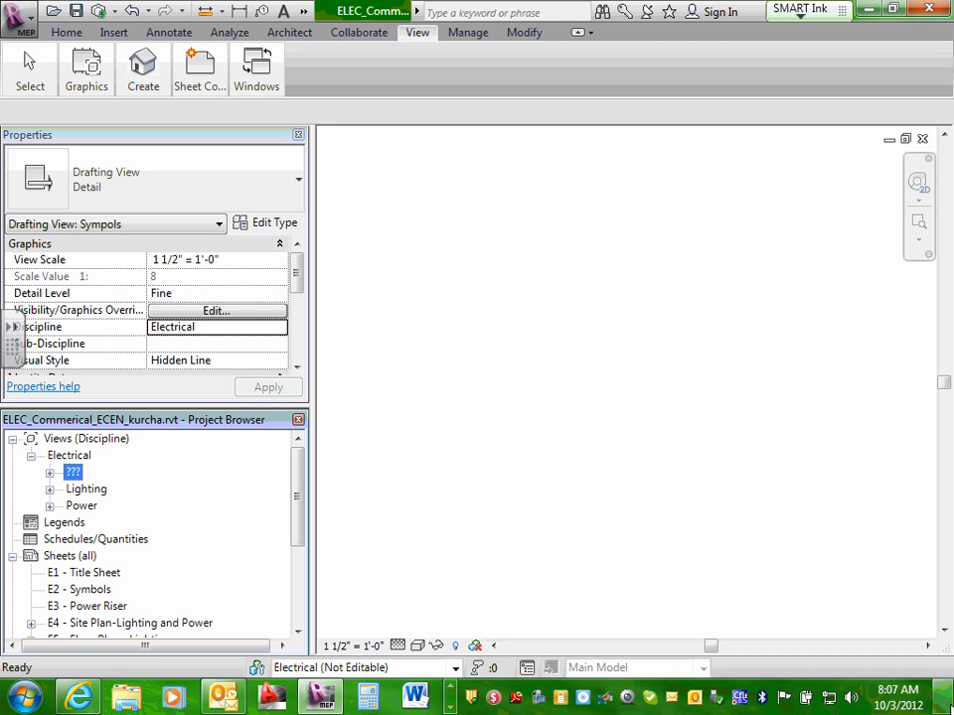
left_click(49, 473)
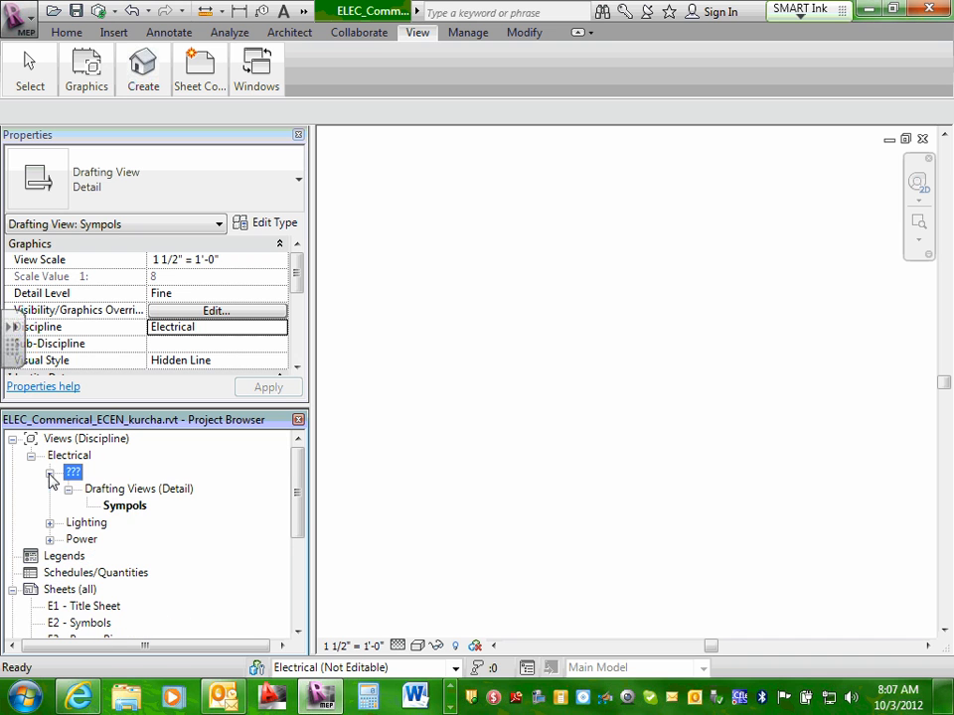
left_click(126, 506)
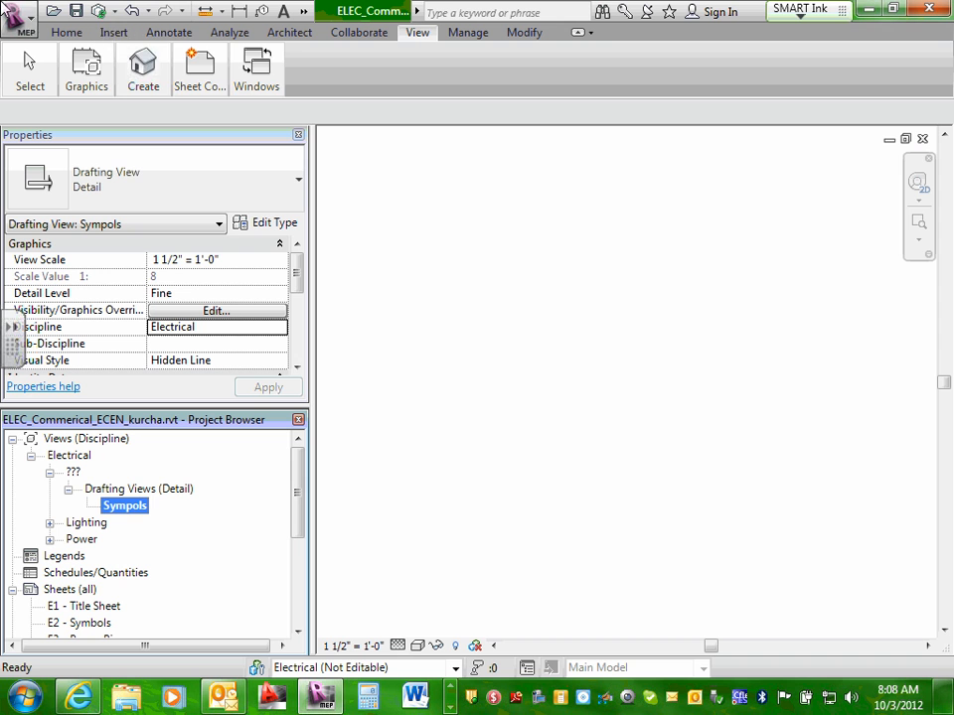
Start a CAD import into the Sympols view and select ECDM221-symbols-2.dwg from the Design Drawings AutoCad folder.
left_click(113, 33)
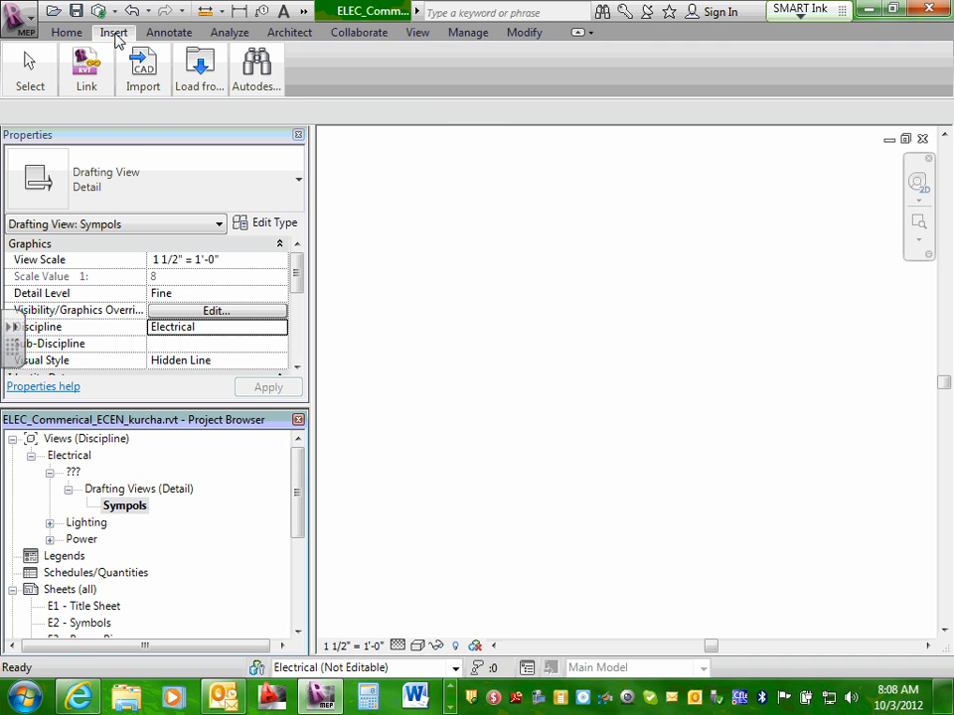
left_click(142, 85)
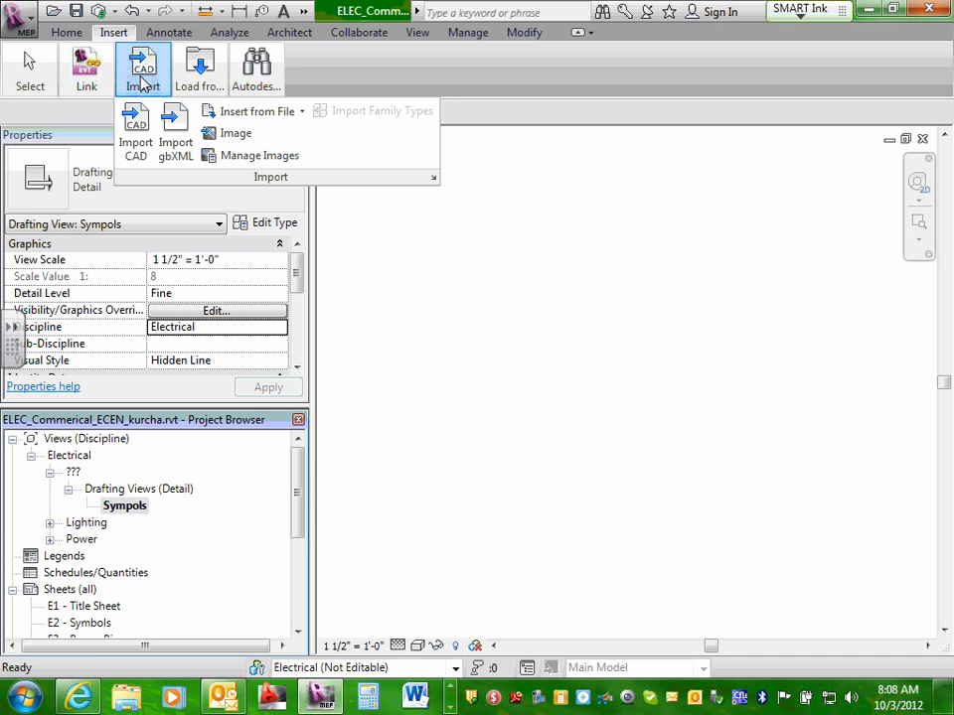
left_click(144, 133)
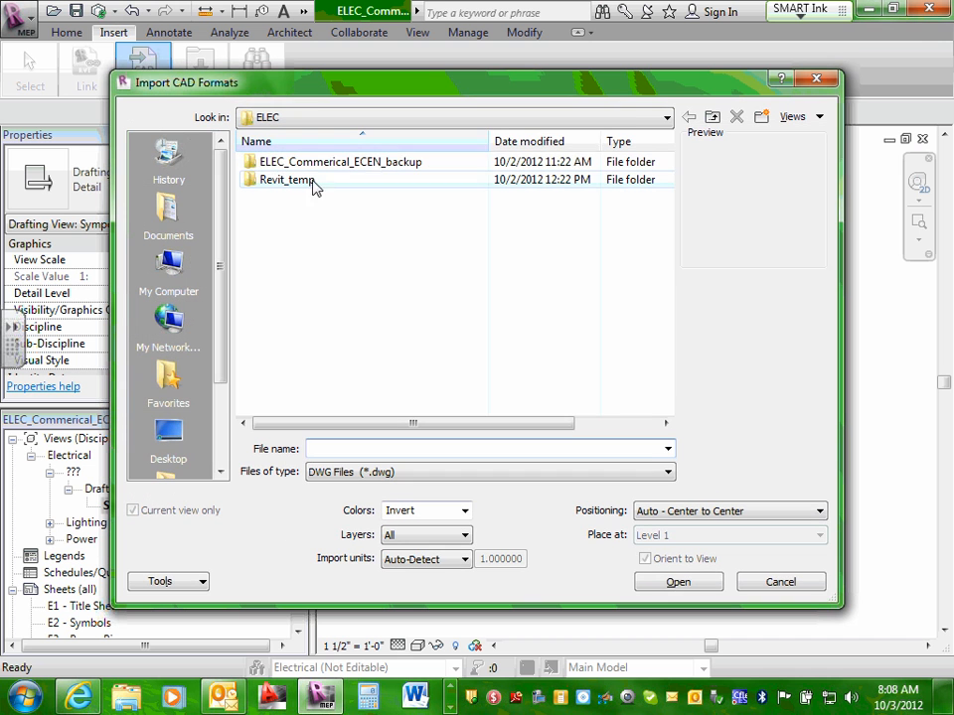
left_click(667, 118)
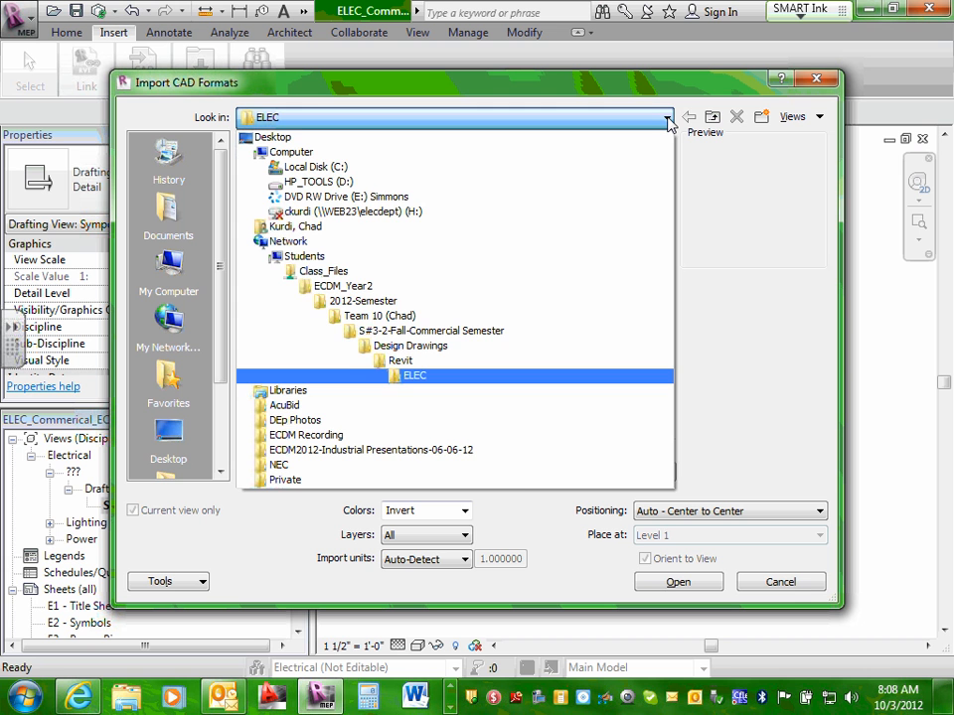
left_click(441, 348)
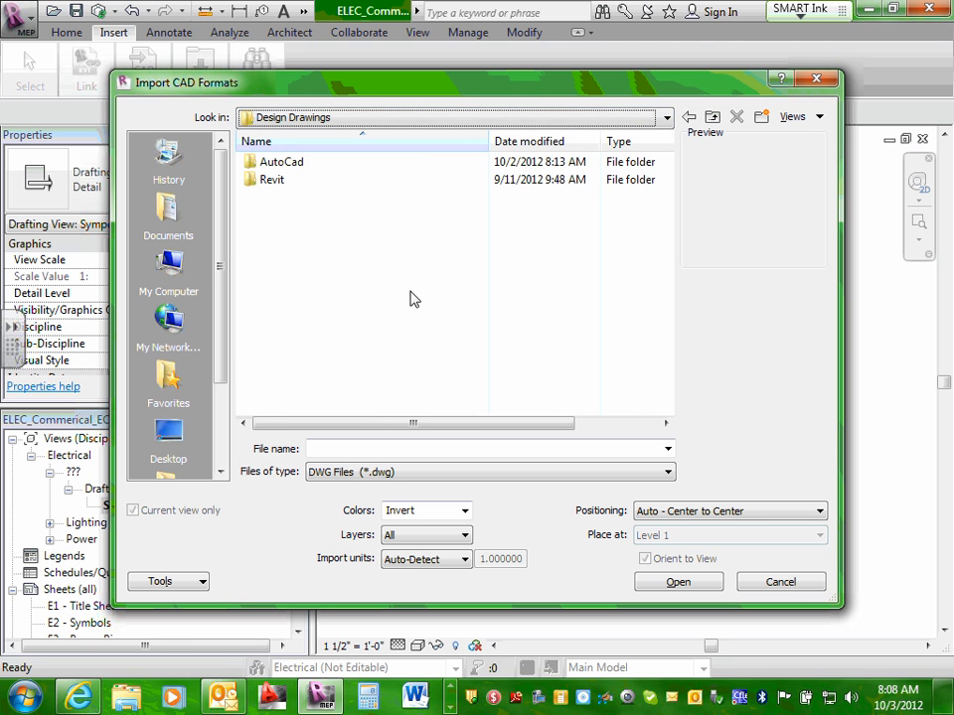
double_click(287, 165)
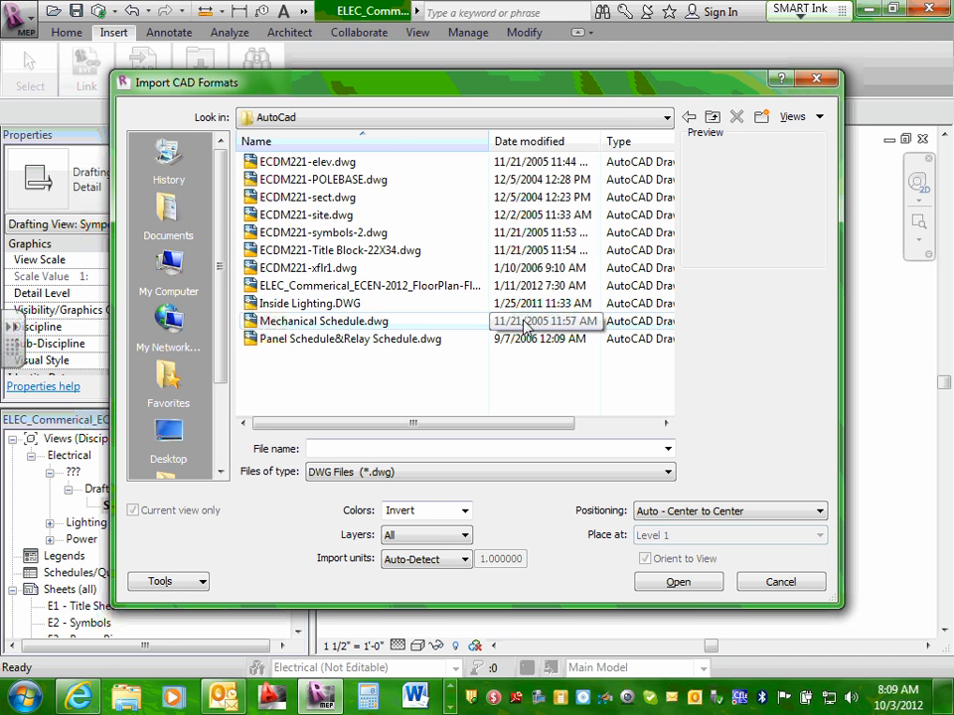
left_click(326, 234)
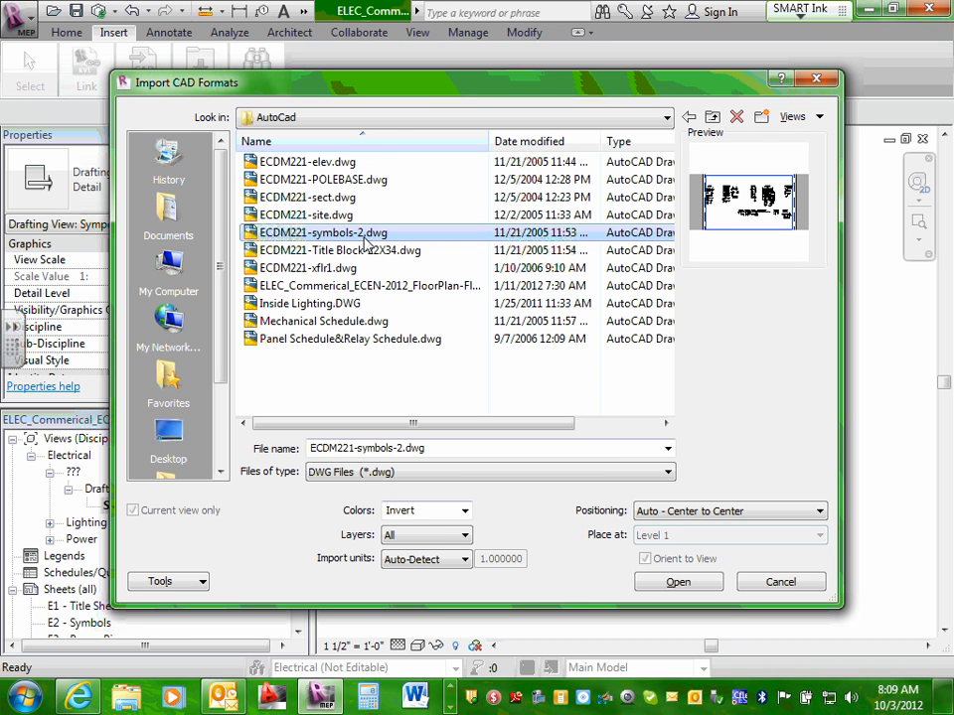
Browse to the Instructor commercial semester's ECDM2110 AutoCad folder and preview ECDM221-symbols-2.dwg.
left_click(712, 119)
left_click(712, 118)
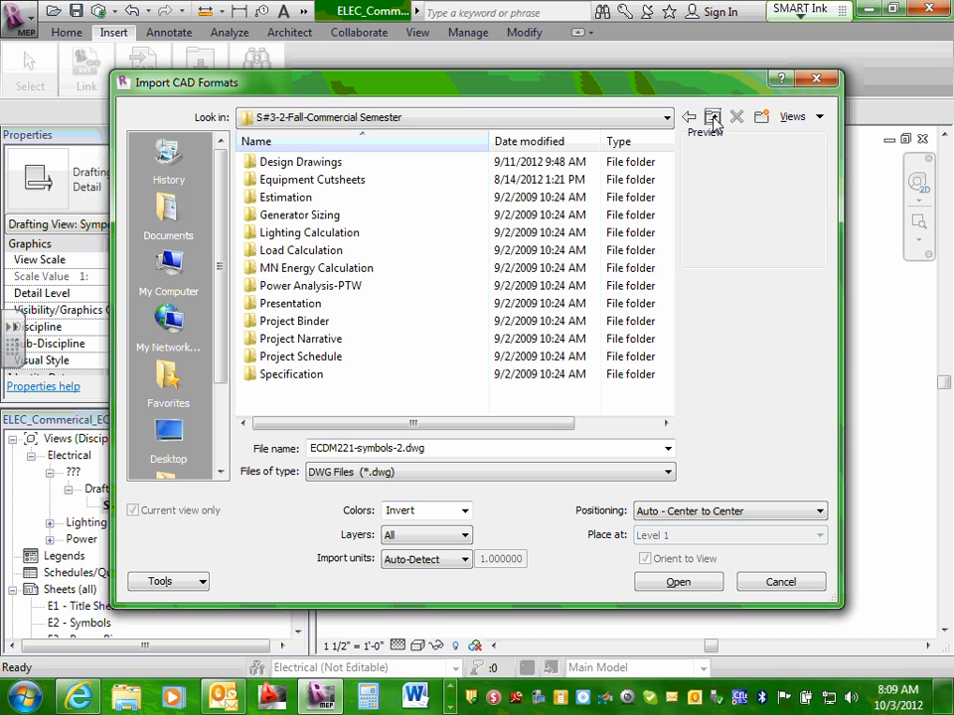
left_click(712, 118)
left_click(712, 118)
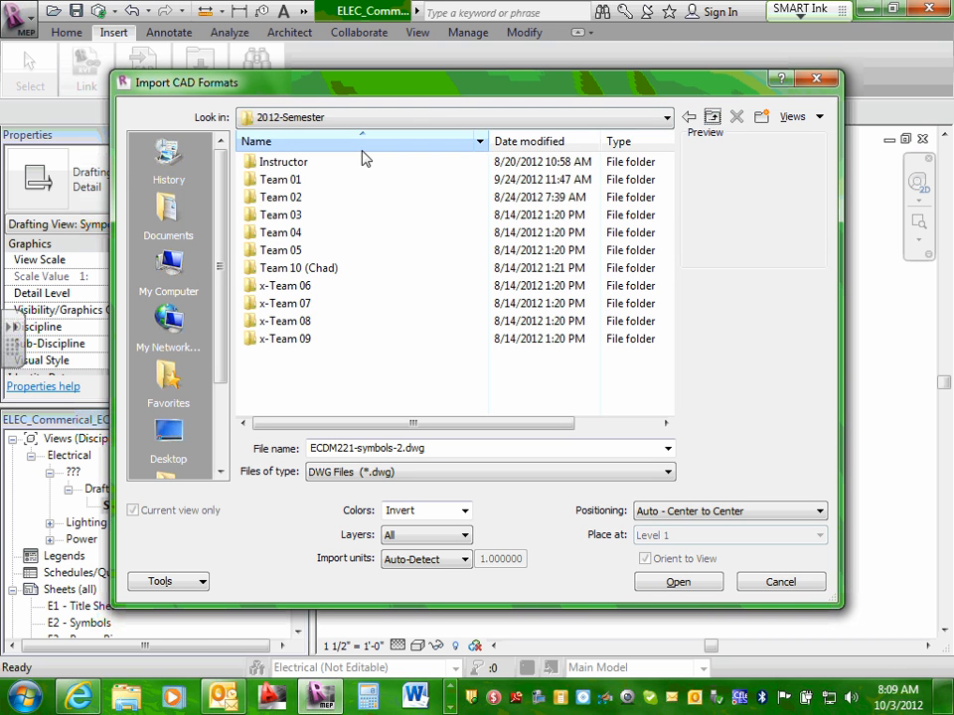
double_click(278, 164)
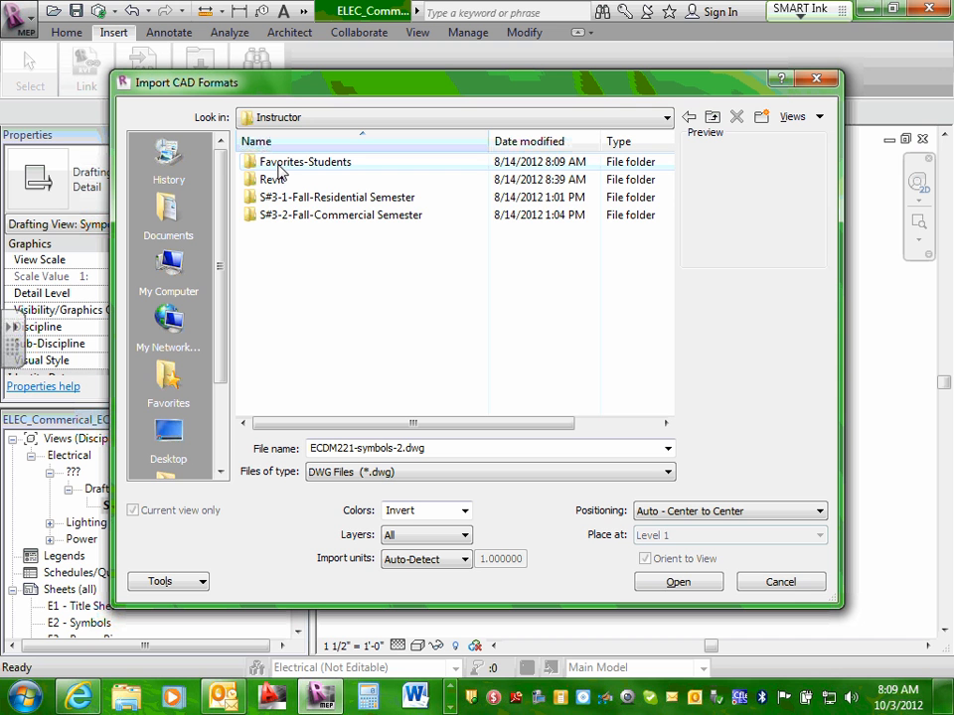
double_click(392, 215)
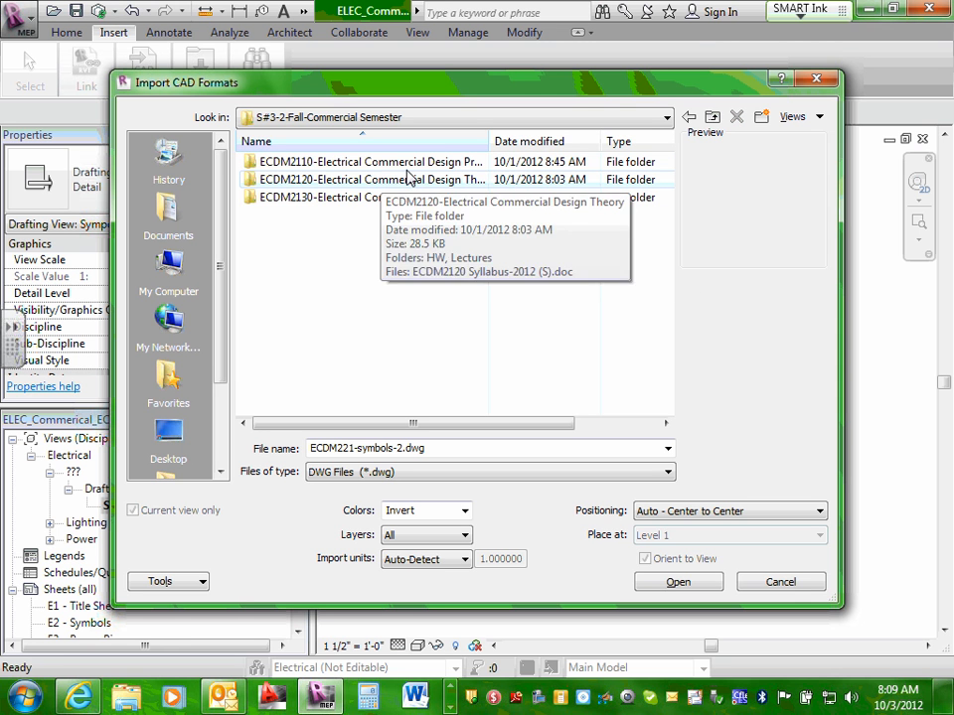
left_click_drag(488, 140, 579, 140)
double_click(430, 167)
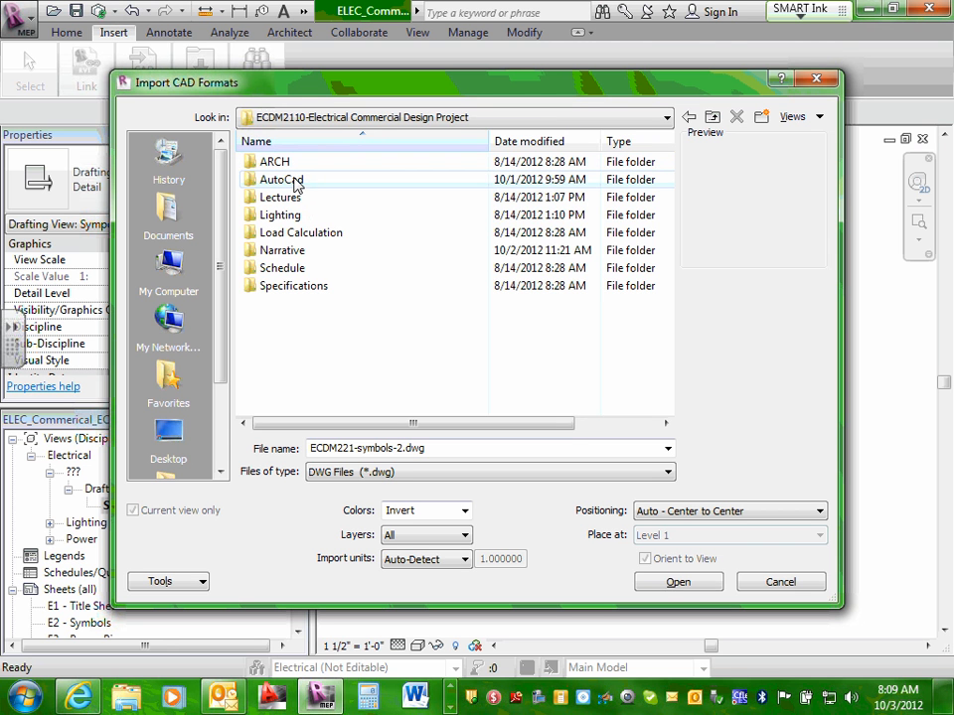
double_click(297, 181)
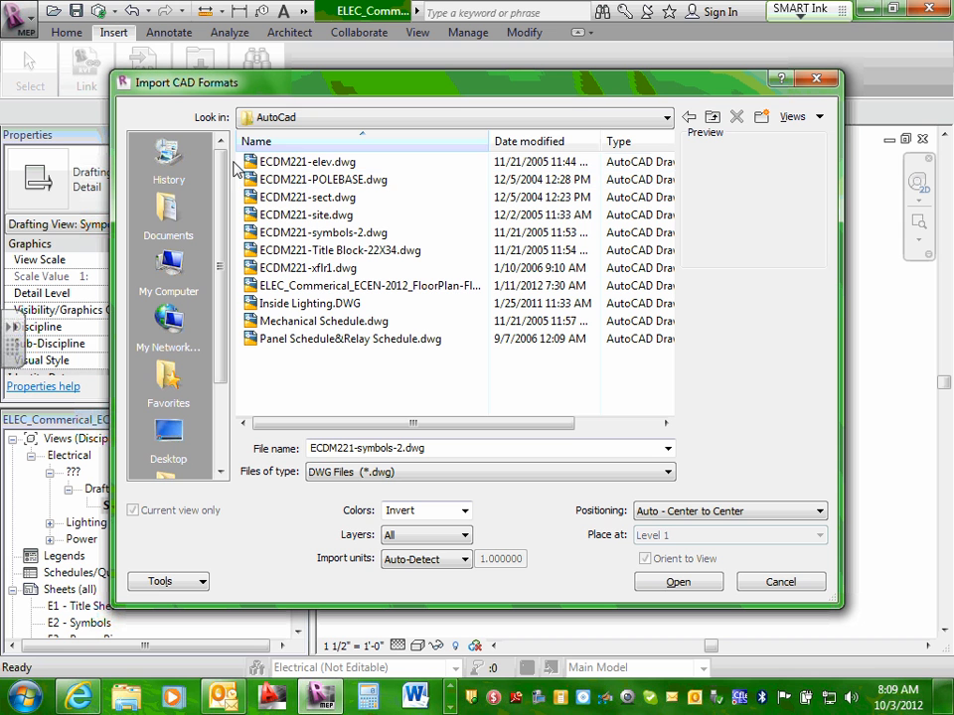
left_click(369, 234)
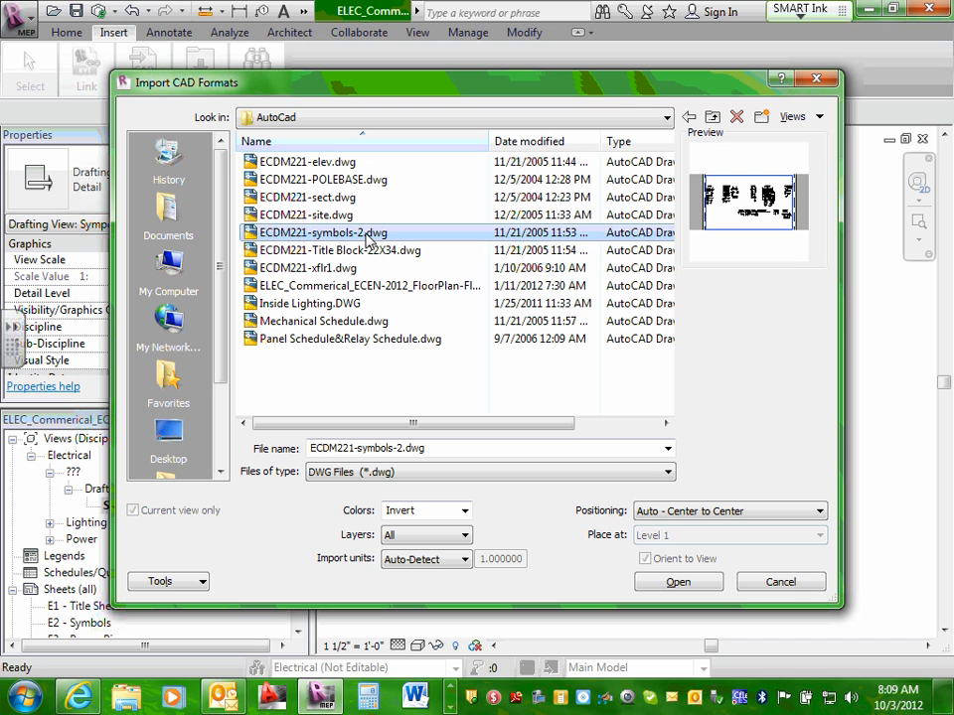
Copy ECDM211-Electrical symbols.dwg from the CAD folder of the Instructor's residential project ECDM2140.
left_click(712, 119)
left_click(711, 118)
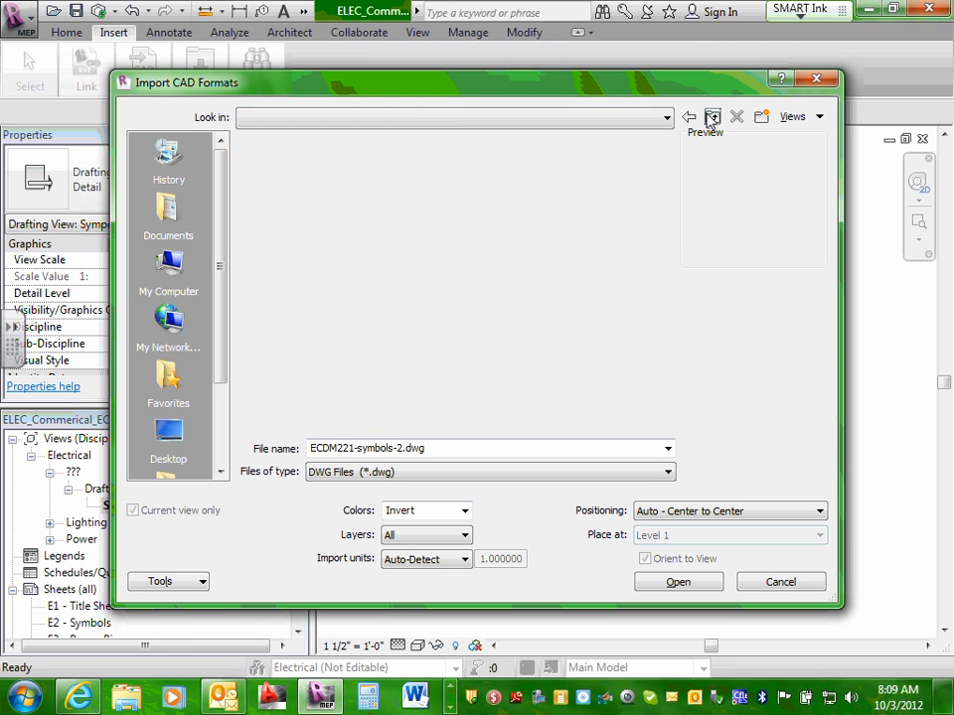
left_click(712, 118)
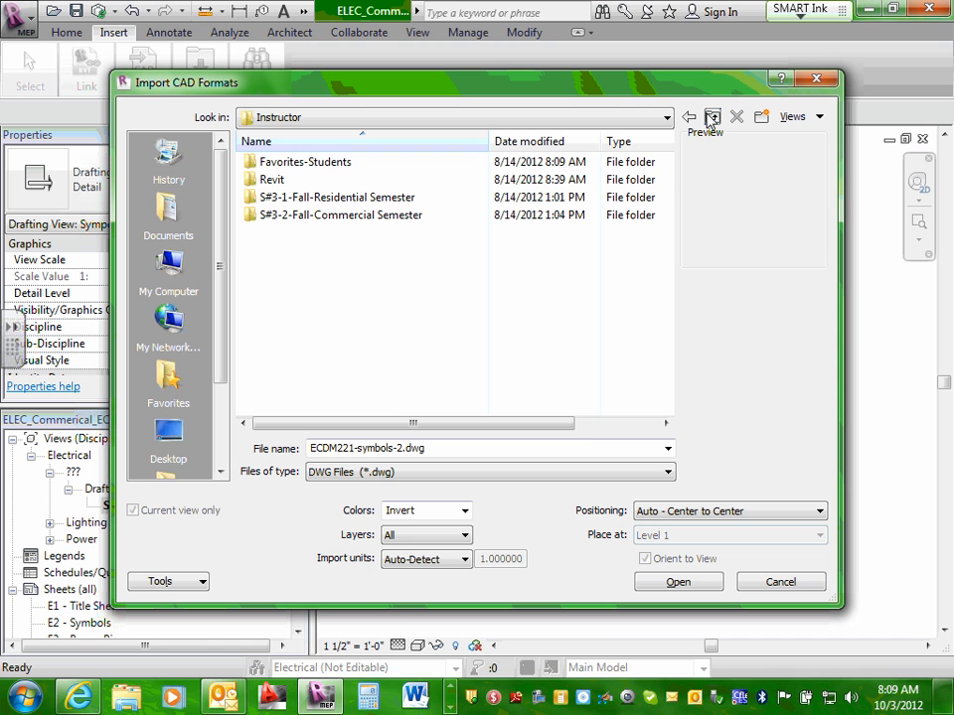
double_click(363, 200)
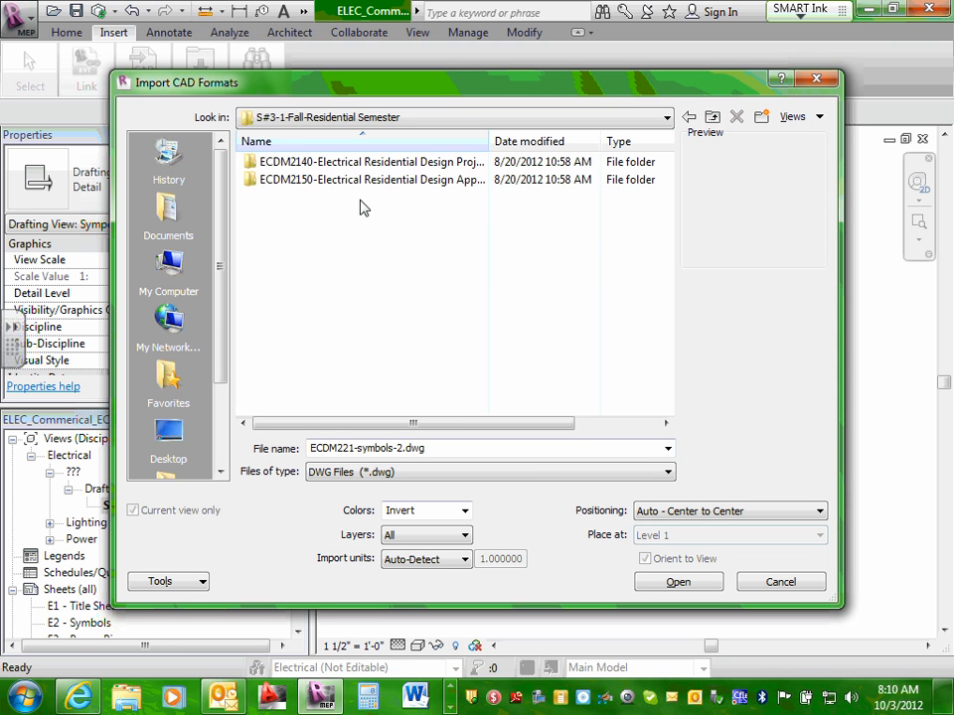
double_click(373, 166)
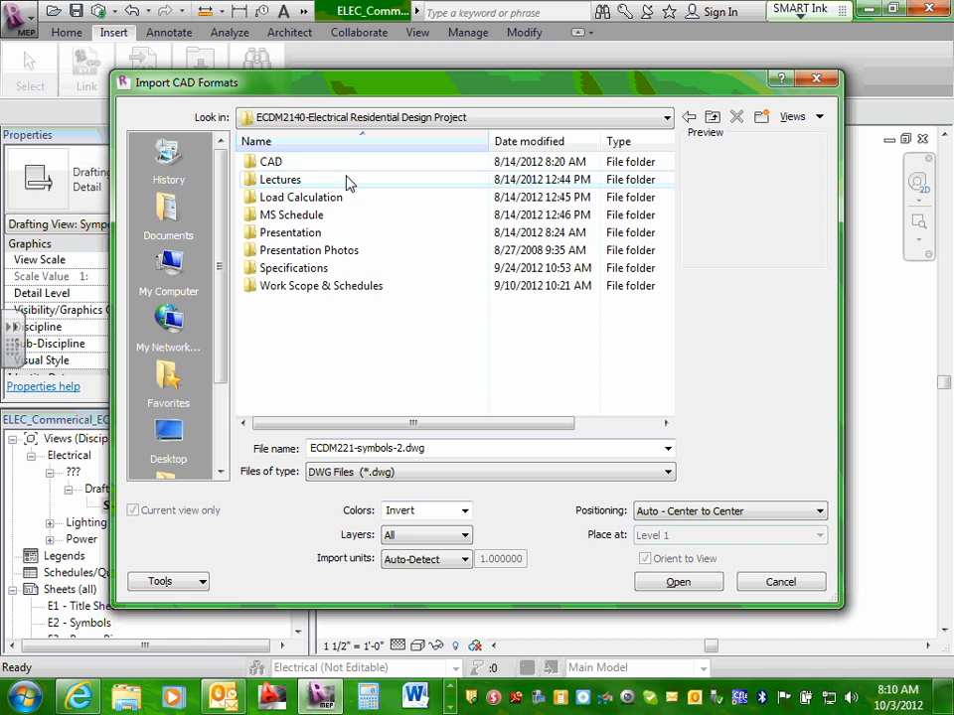
double_click(263, 162)
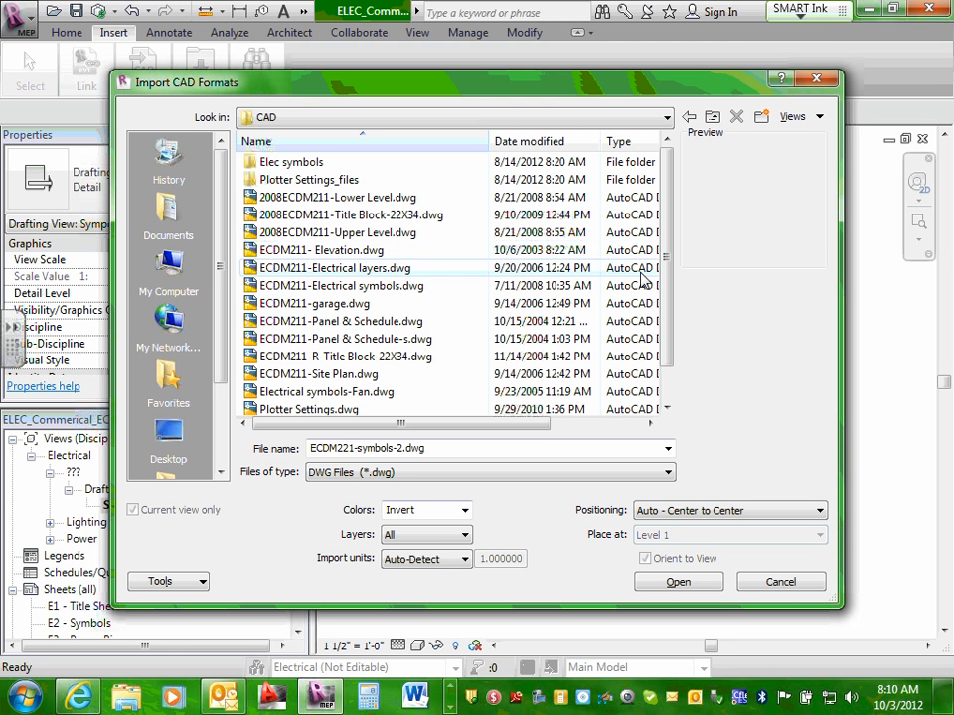
left_click(354, 288)
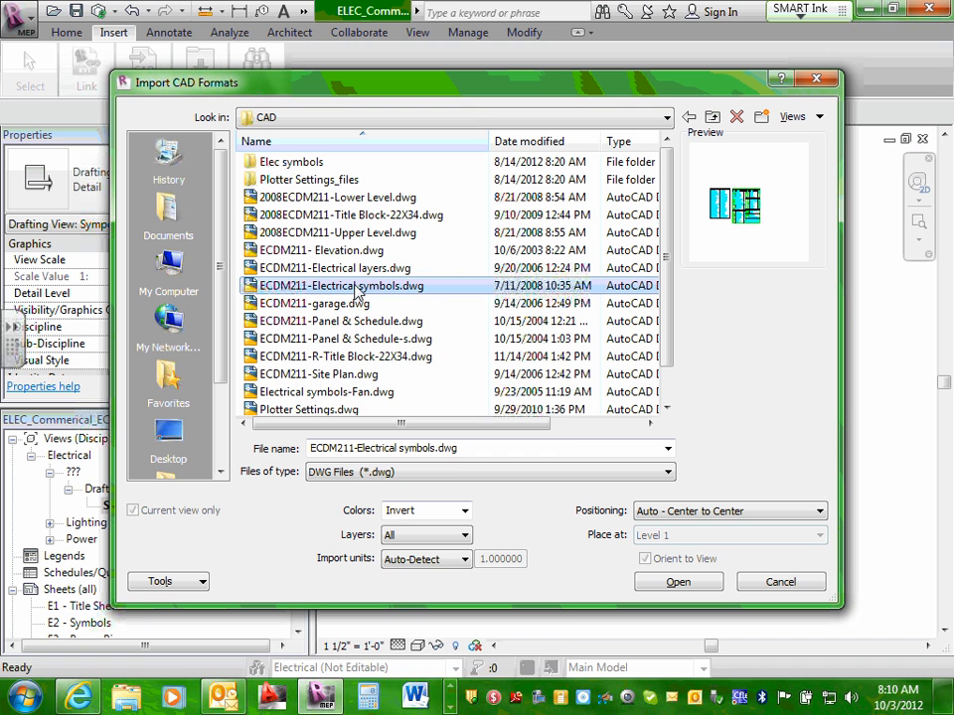
right_click(358, 295)
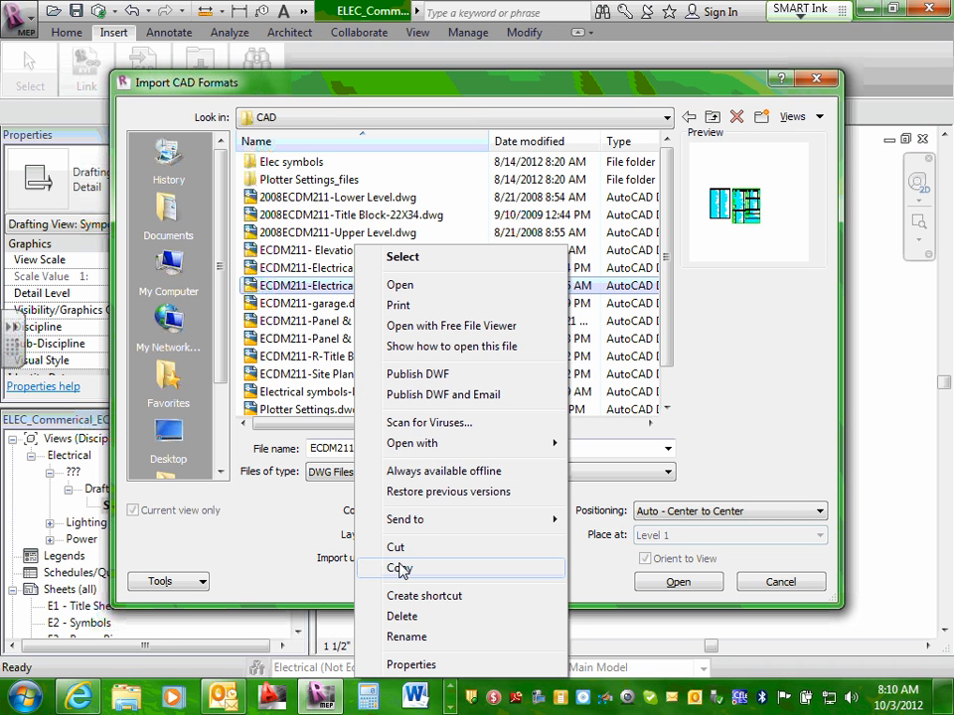
left_click(399, 569)
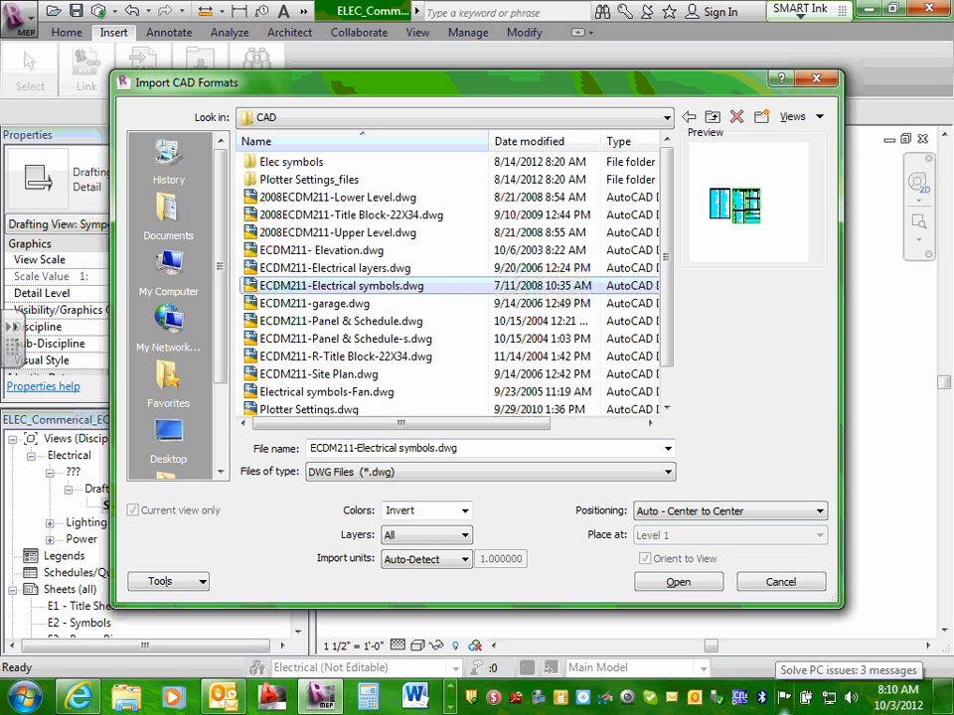
Go back up to the 2012-Semester folder and open the Team 10 folder.
left_click(670, 119)
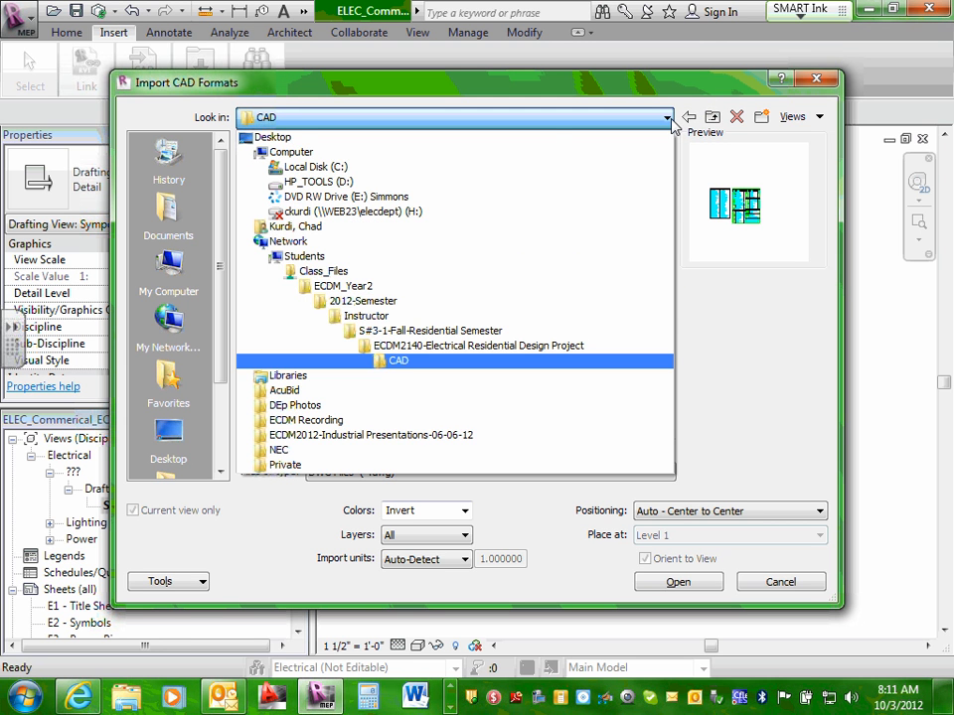
left_click(668, 118)
left_click(711, 117)
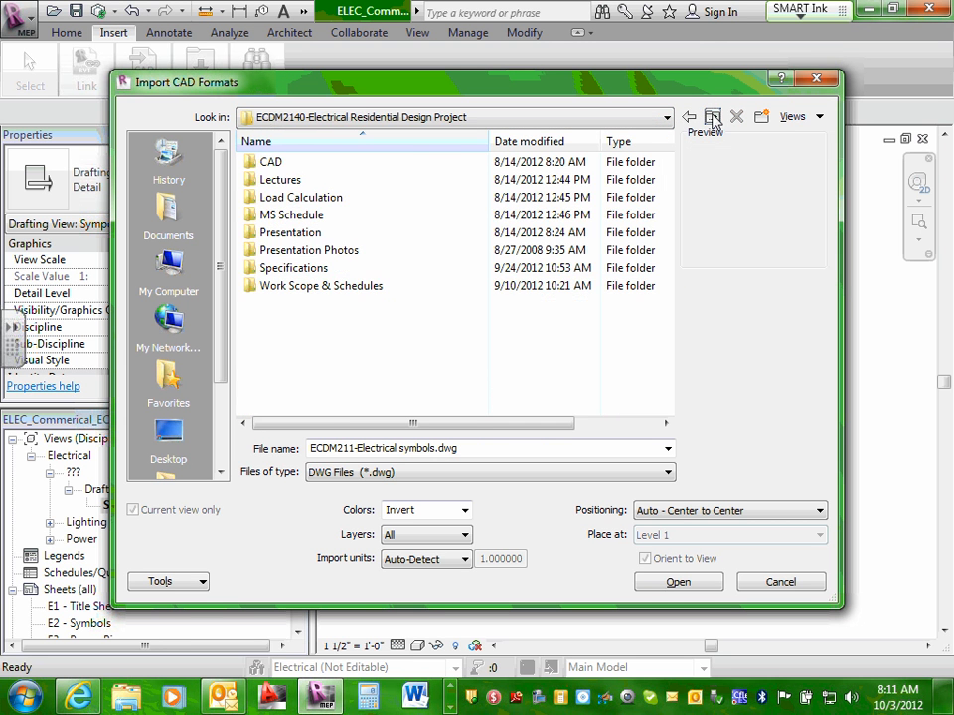
left_click(711, 117)
left_click(711, 117)
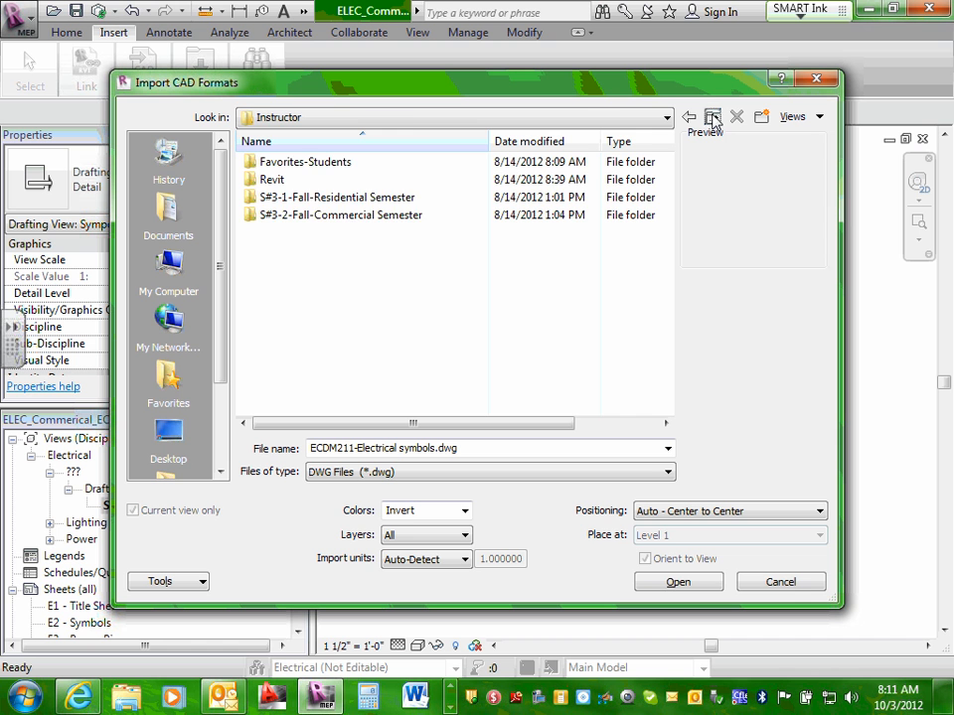
left_click(711, 117)
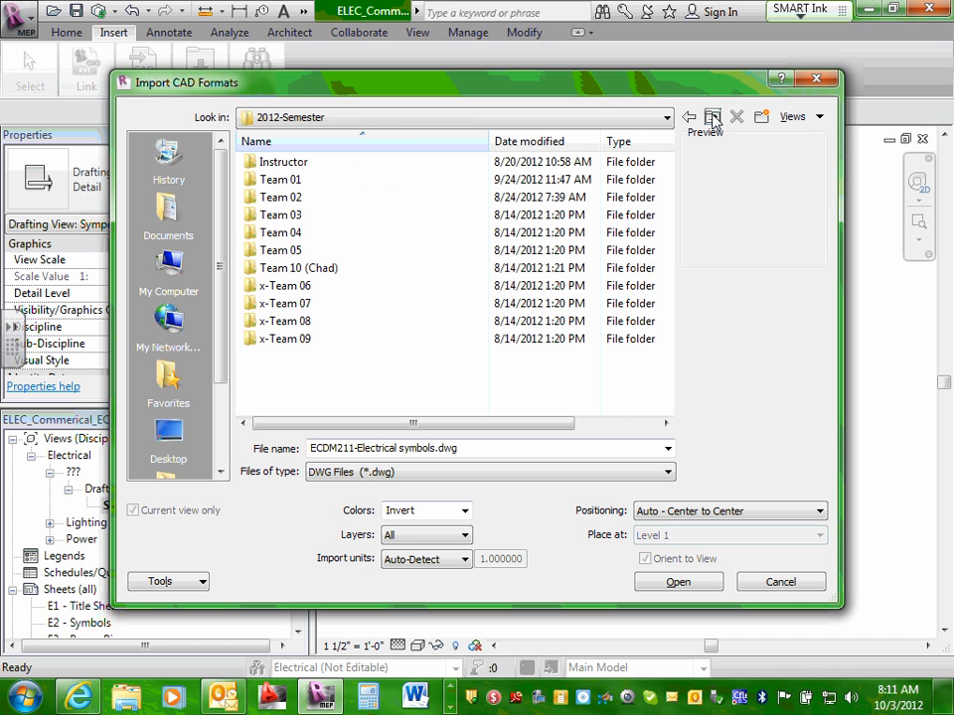
left_click(320, 270)
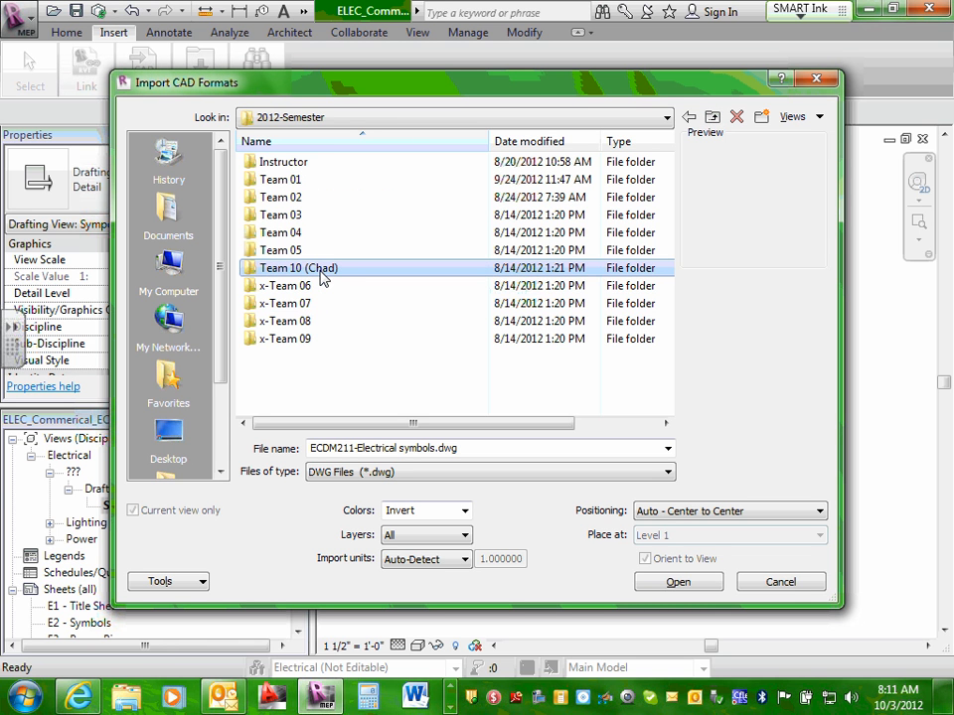
double_click(321, 273)
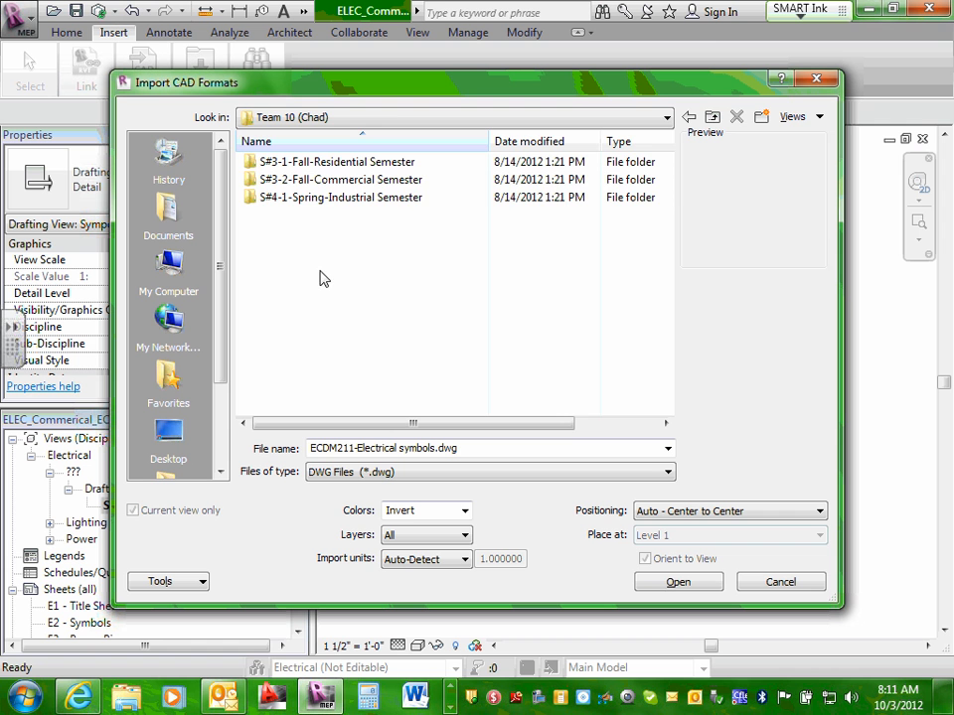
Paste the copied drawing into the AutoCad folder under S#3-2-Fall-Commercial Semester, Design Drawings.
left_click(374, 182)
double_click(373, 187)
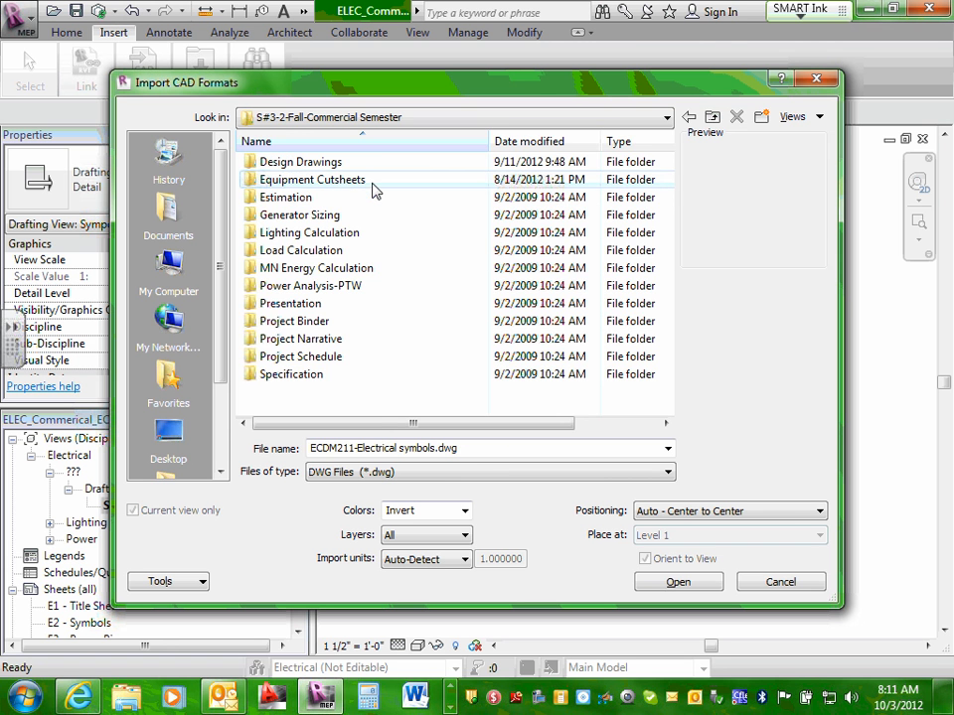
double_click(330, 161)
double_click(303, 165)
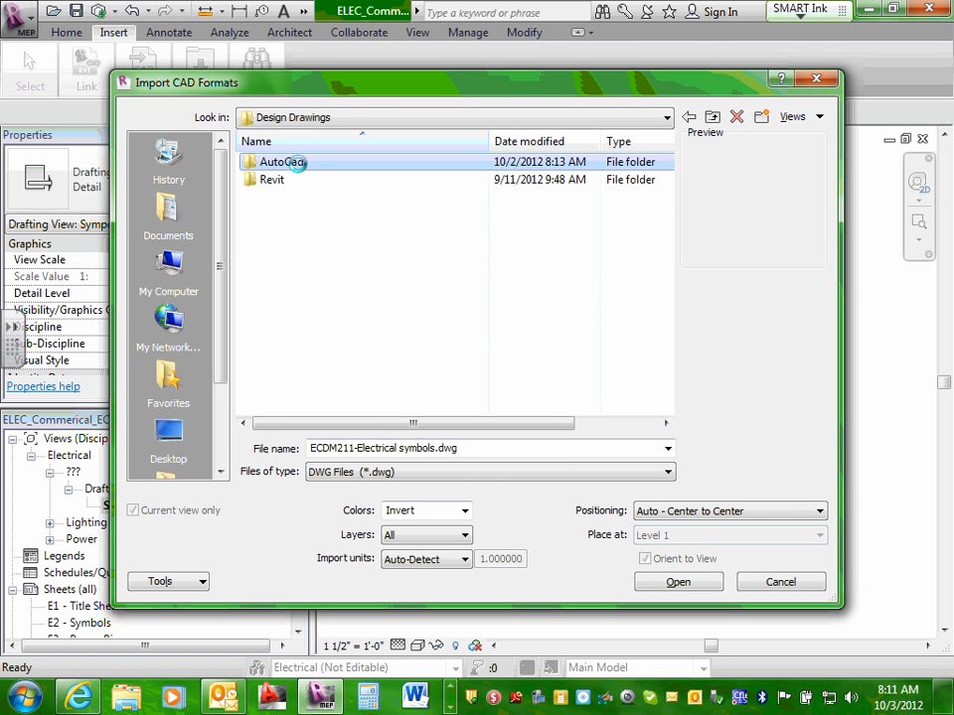
right_click(309, 372)
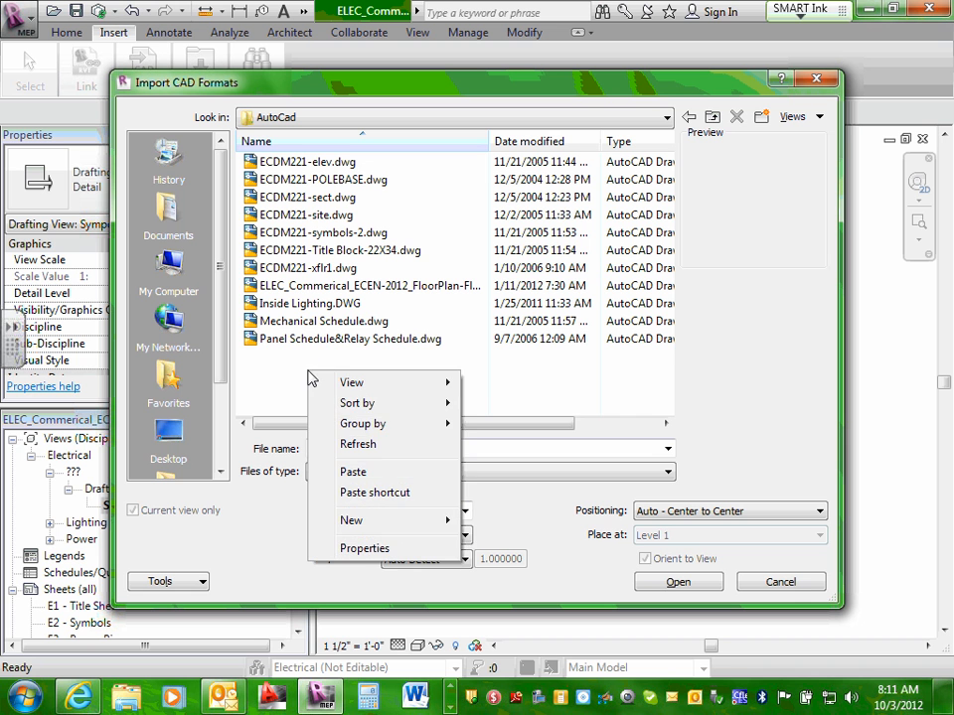
left_click(353, 472)
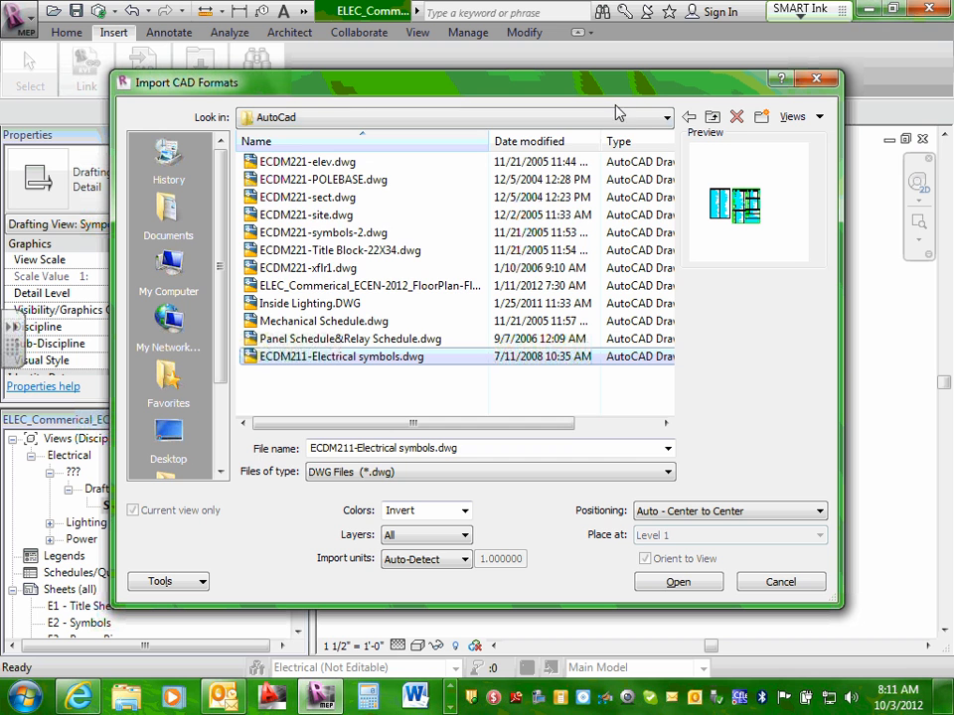
Import ECDM211-Electrical symbols.dwg from the AutoCad folder into the Sympols drafting view, using inverted colors and center-to-center positioning.
left_click(667, 119)
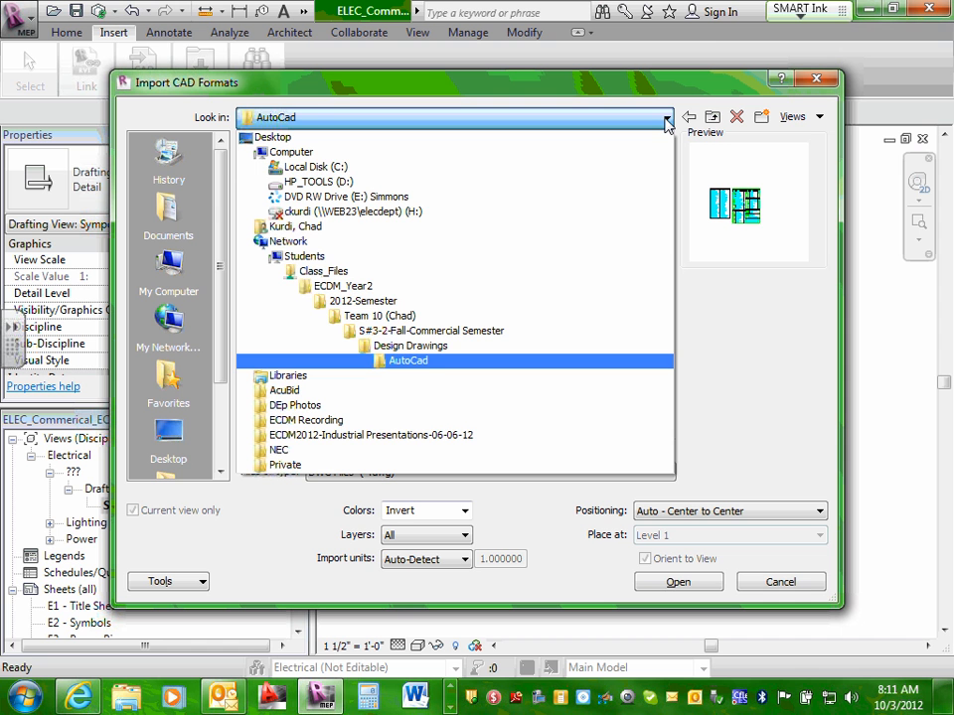
left_click(792, 345)
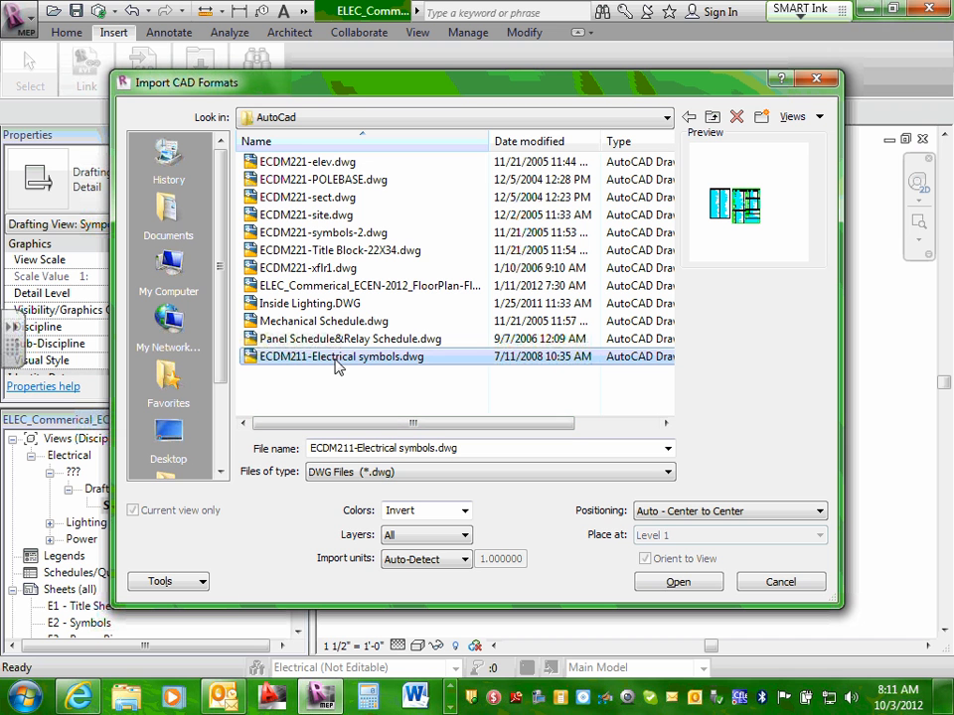
left_click(339, 364)
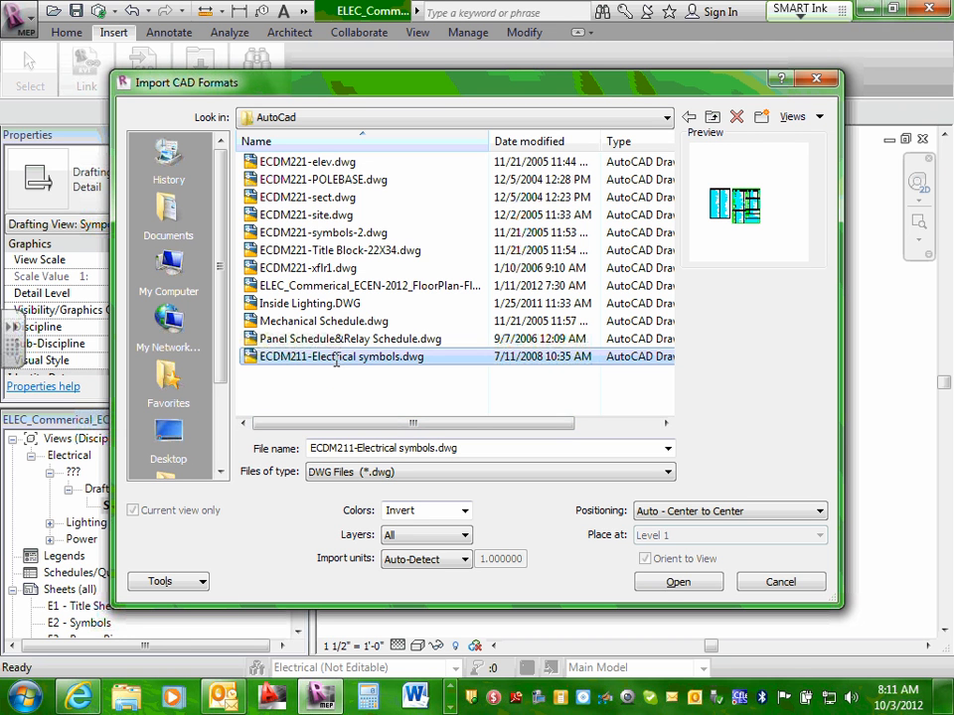
left_click(433, 386)
left_click(421, 363)
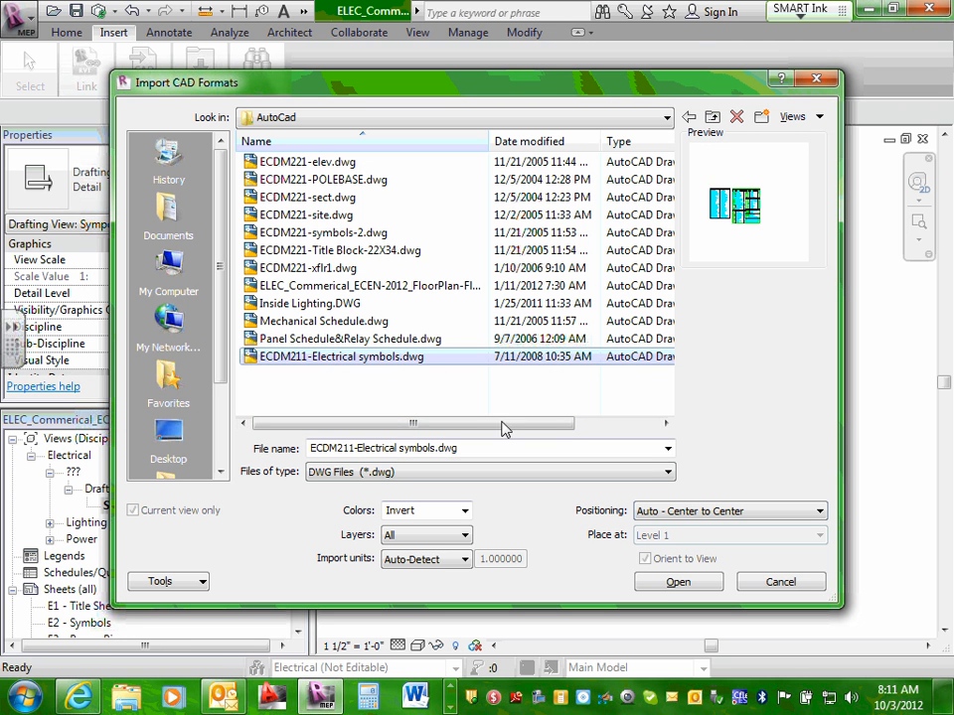
left_click(675, 582)
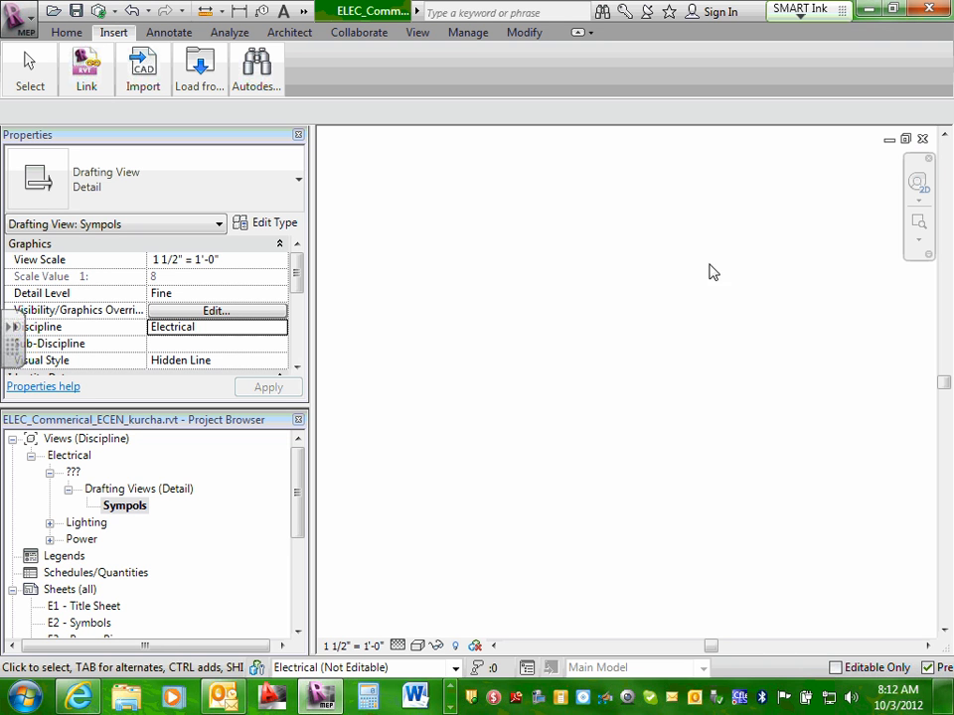
left_click(919, 242)
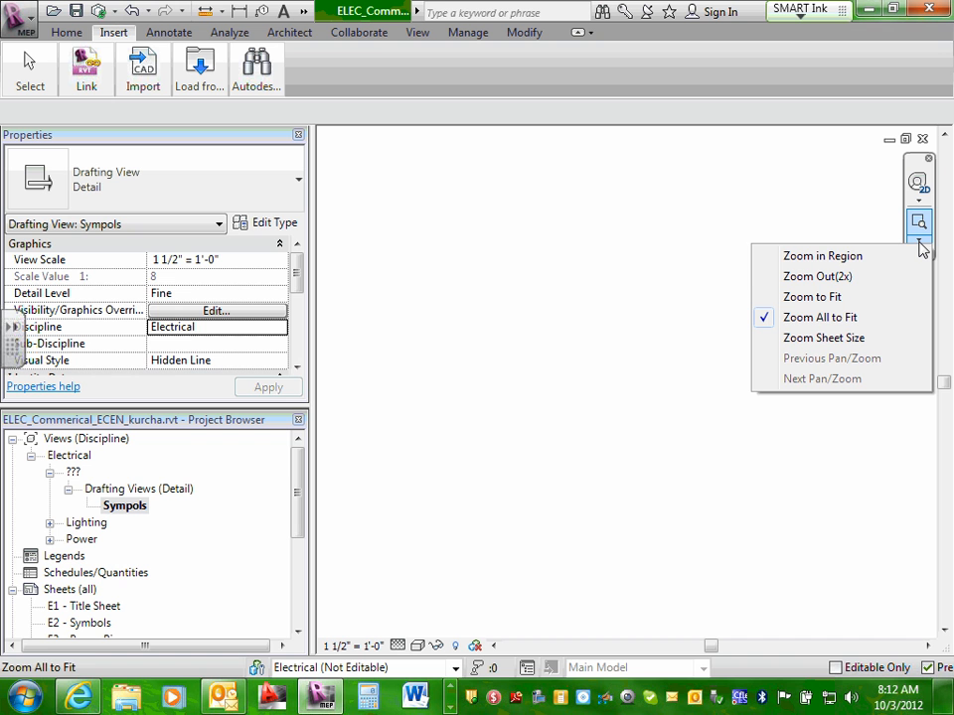
left_click(823, 299)
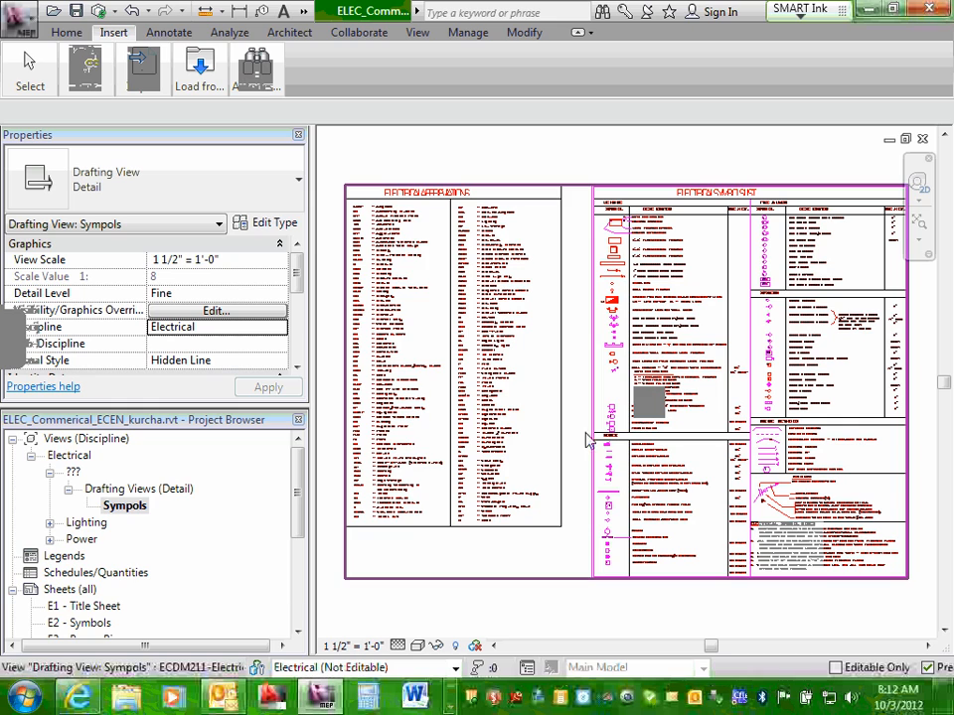
Narrow the Properties and Project Browser palettes to give the drawing area more room.
mouse_move(314, 368)
left_mouse_down()
mouse_move(95, 369)
mouse_move(206, 369)
left_mouse_up()
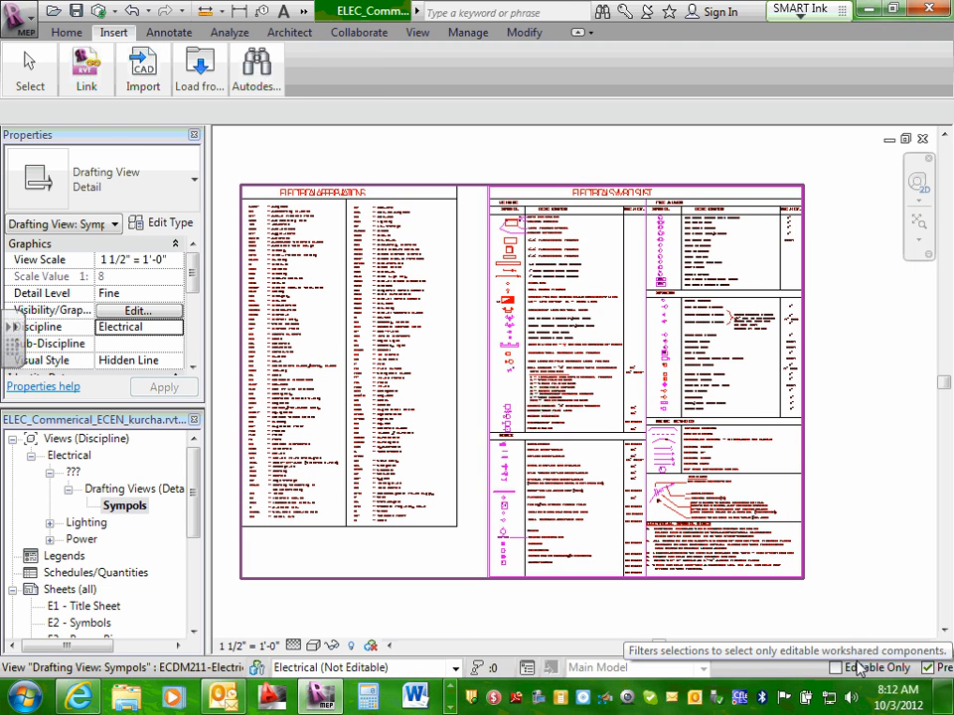
left_click(919, 244)
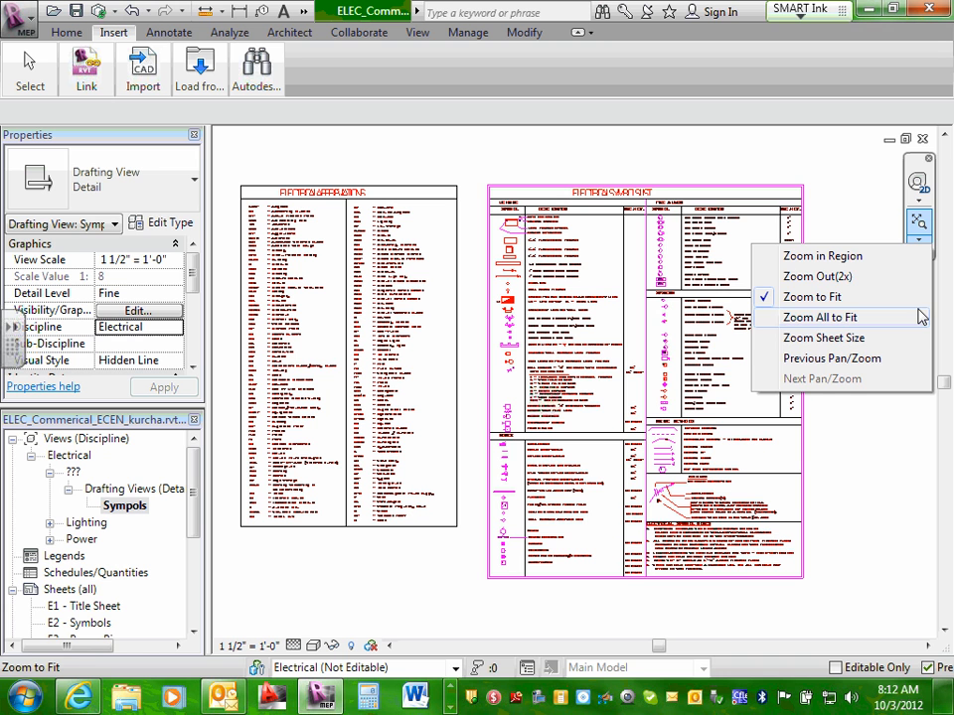
left_click(628, 160)
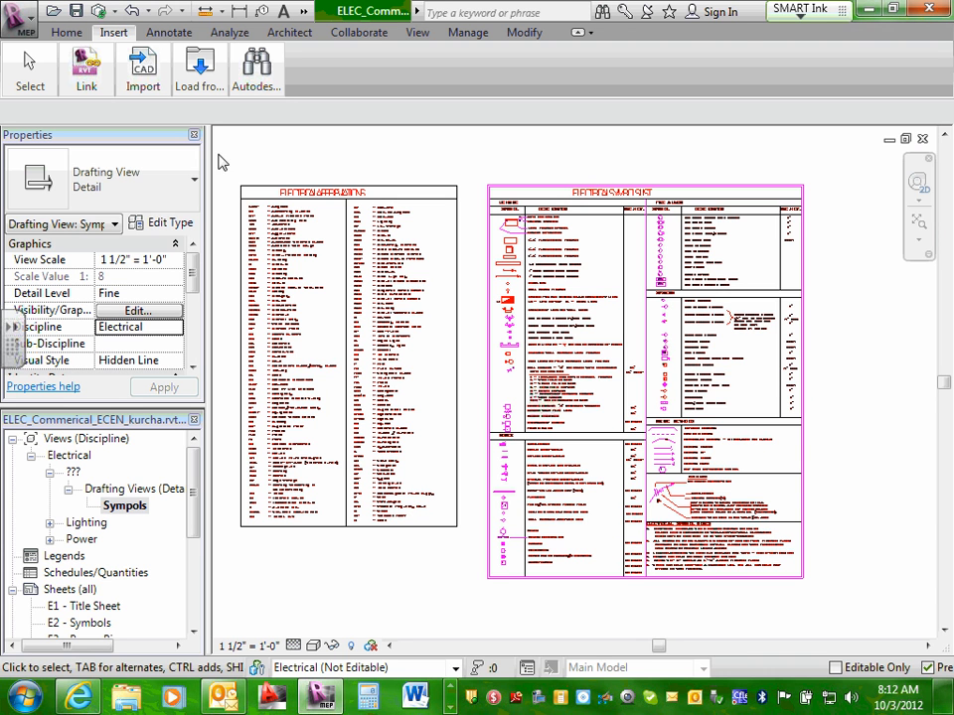
Open sheet E2 - Symbols and place the drafting view Sympols on it.
left_click(196, 492)
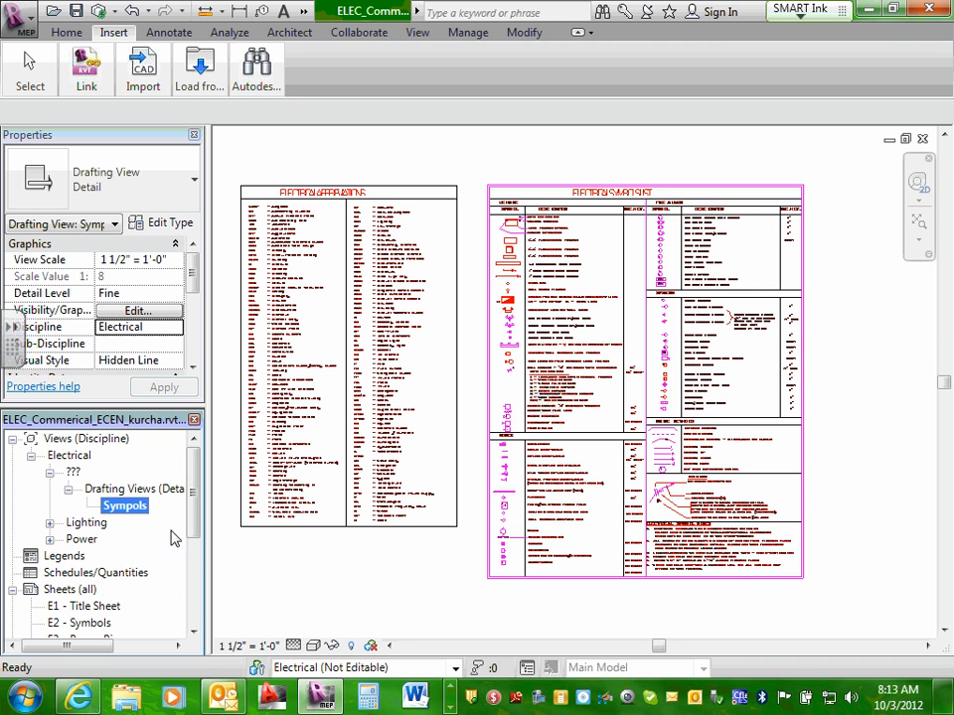
left_click_drag(196, 518, 203, 550)
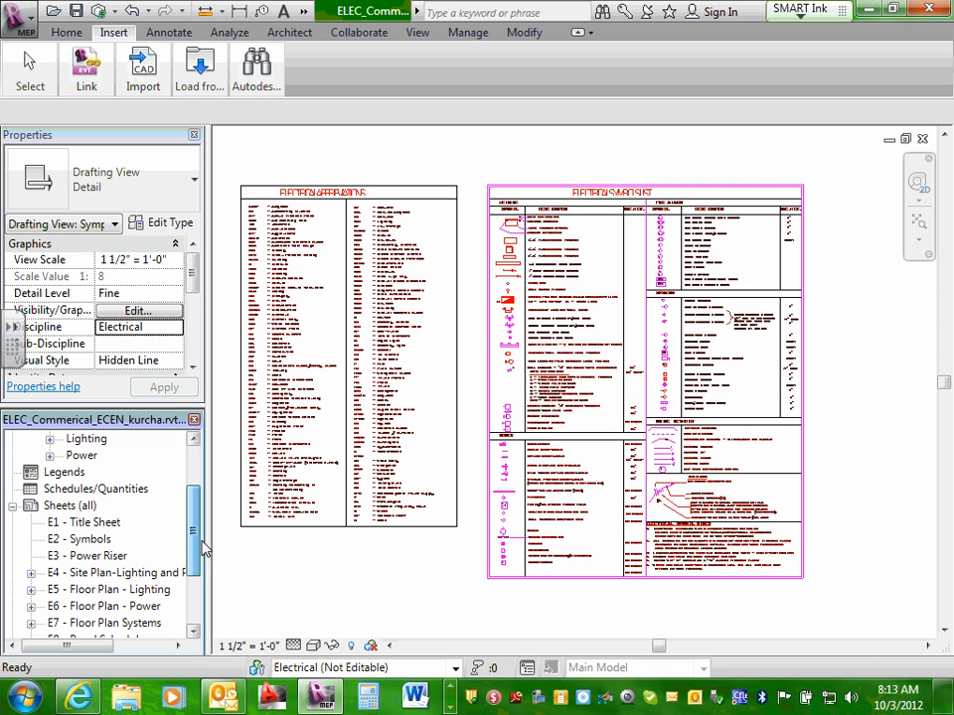
double_click(79, 541)
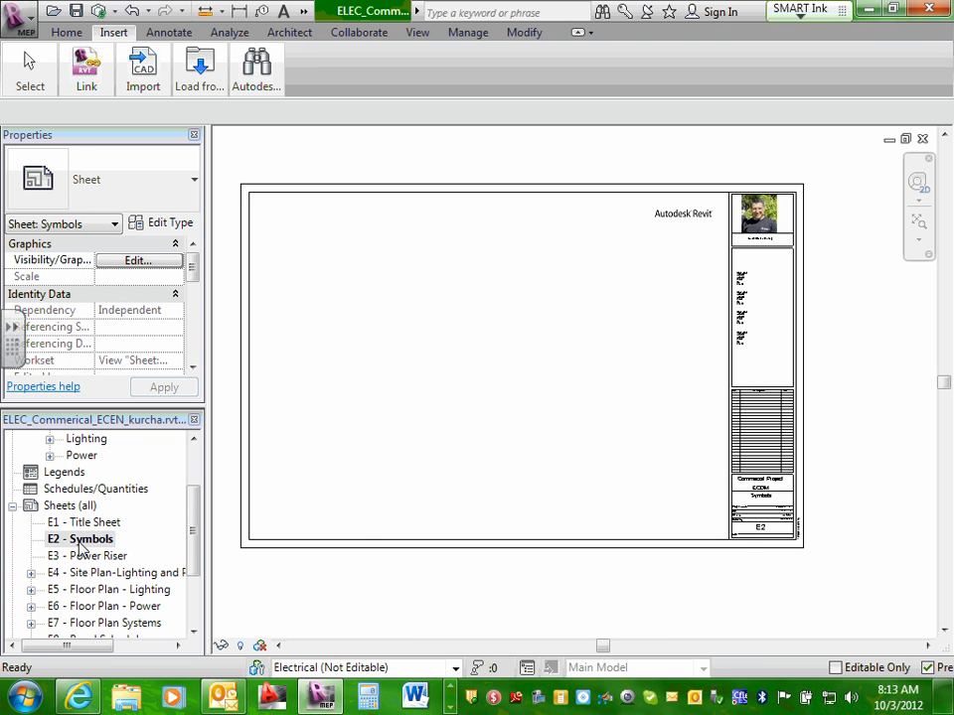
right_click(81, 542)
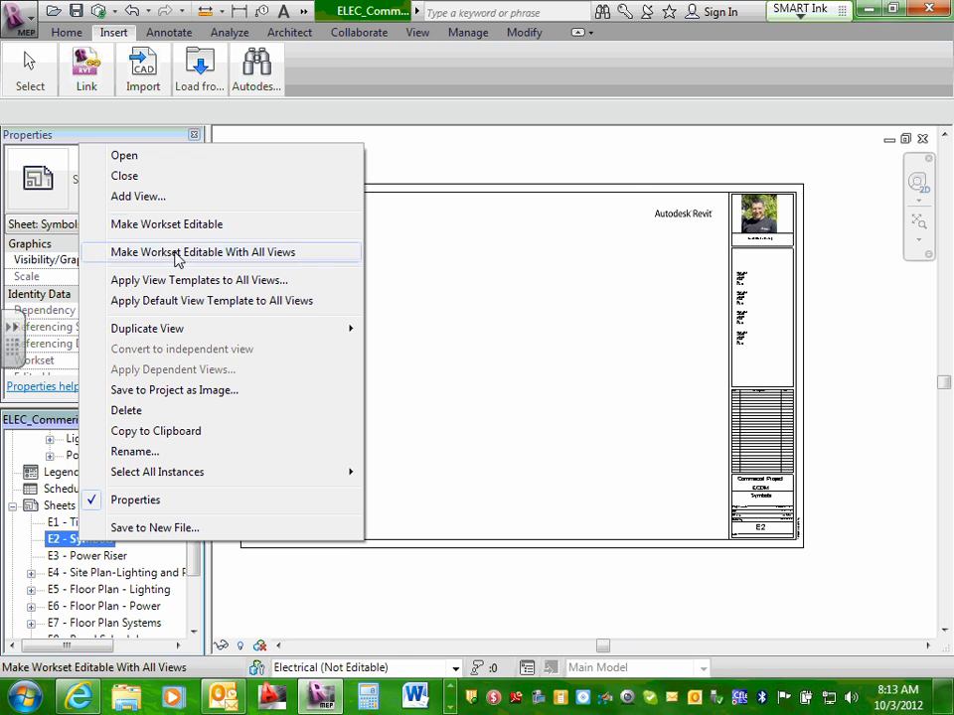
left_click(138, 196)
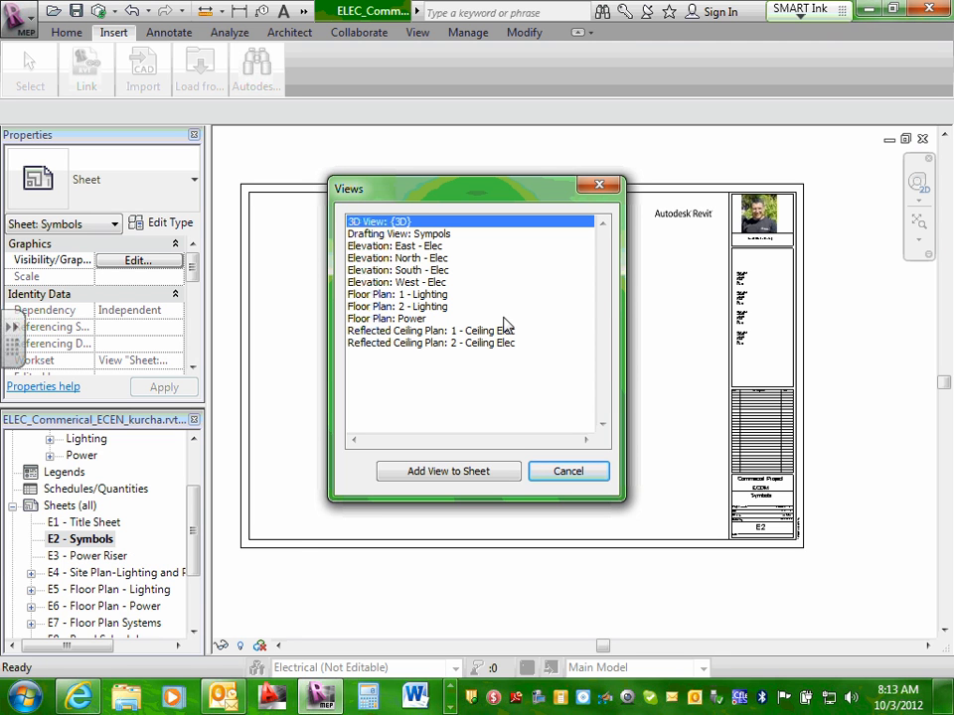
left_click(442, 237)
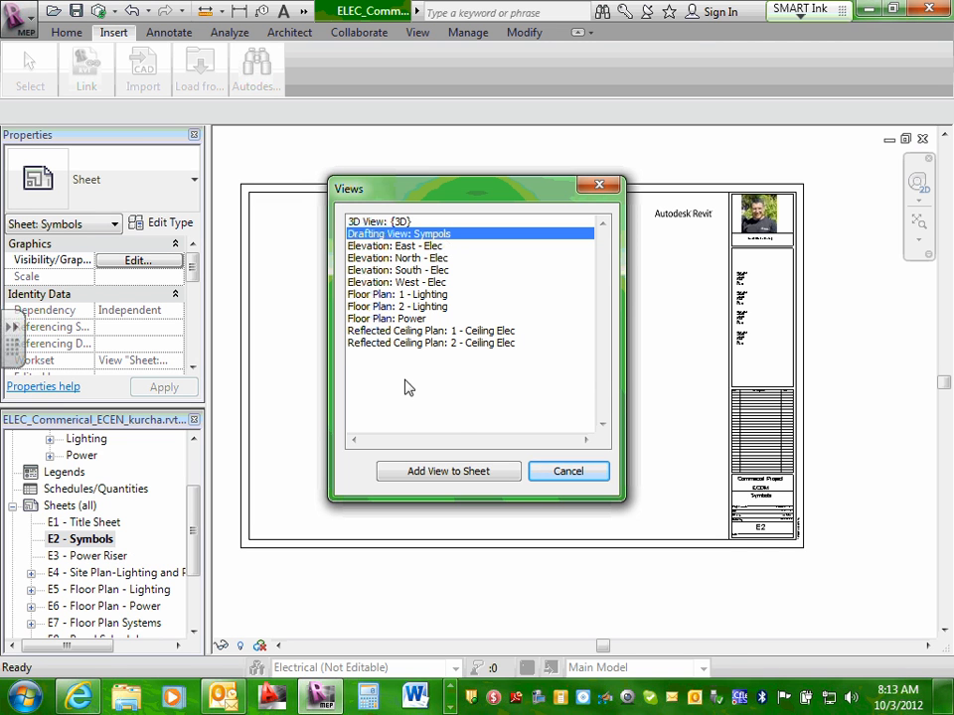
left_click(450, 473)
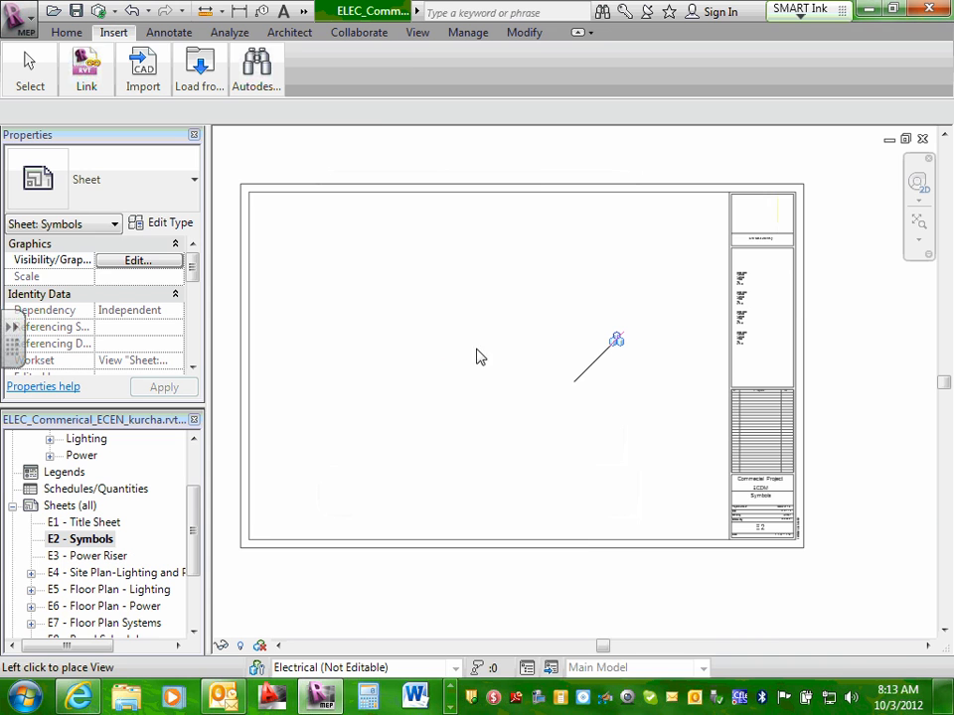
left_click(481, 358)
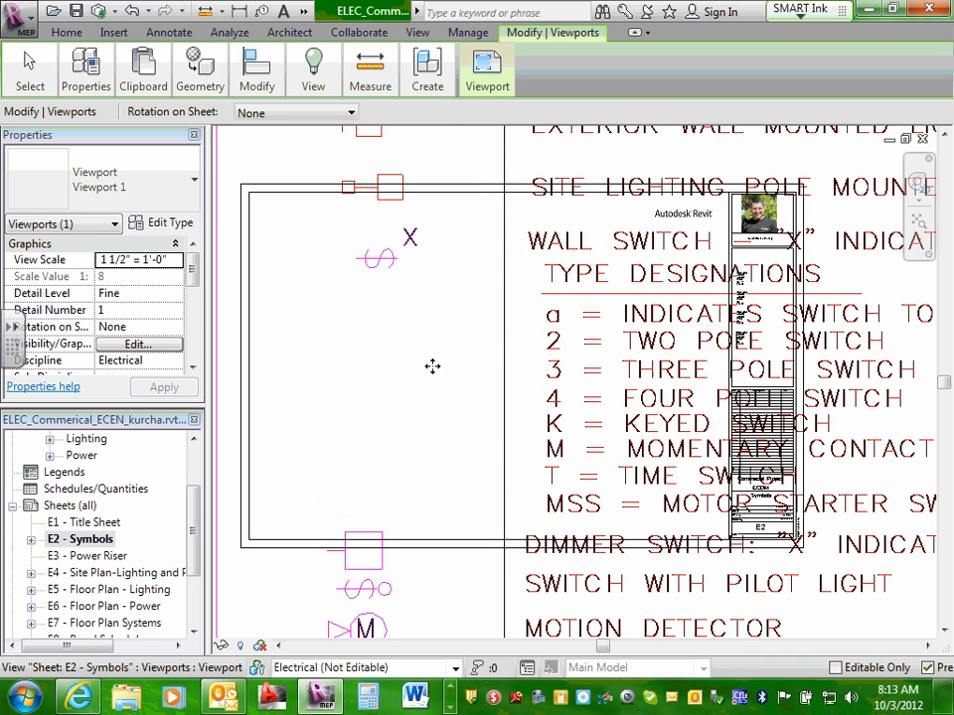
Open the Sympols drafting view listed under sheet E2 and set its view scale to 1/8" = 1'-0".
scroll(433, 367, "down", 4)
scroll(432, 367, "down", 6)
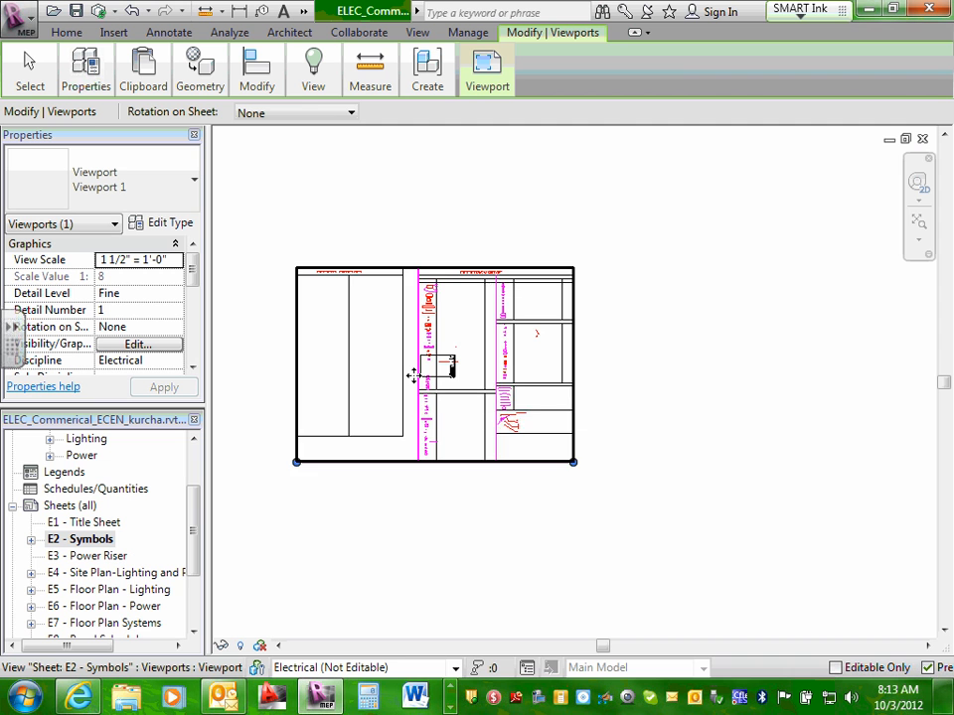
scroll(427, 373, "up", 3)
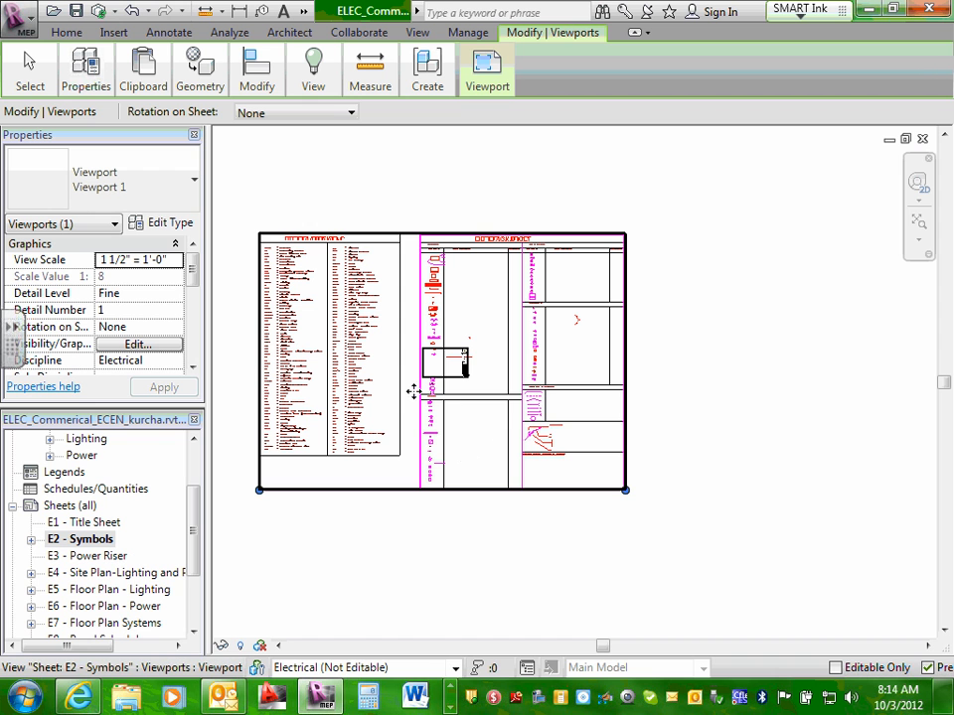
left_click(30, 541)
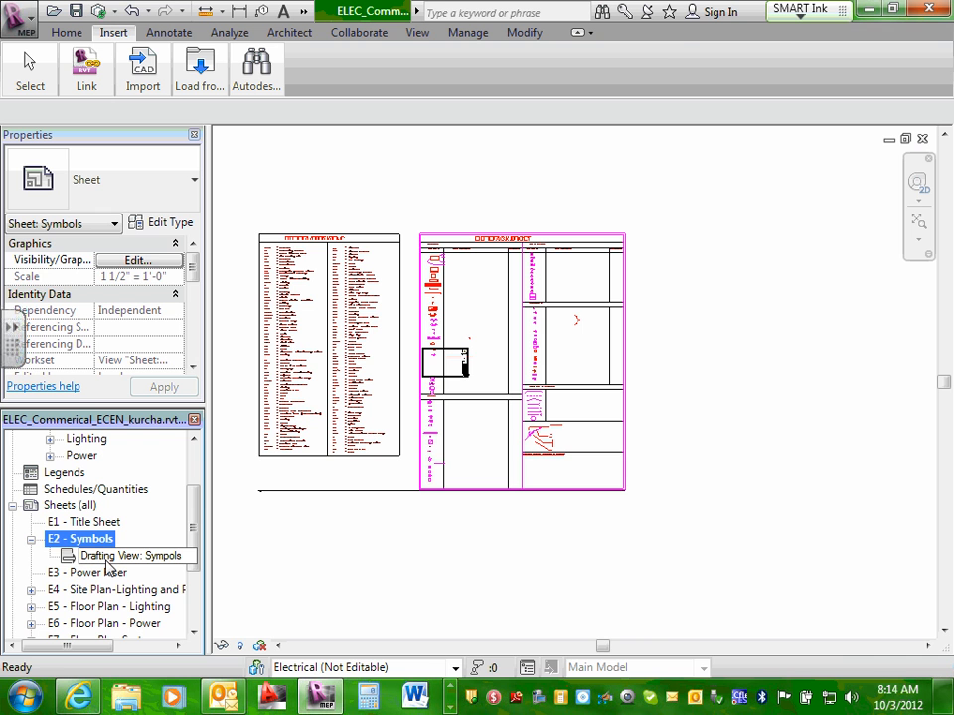
double_click(106, 563)
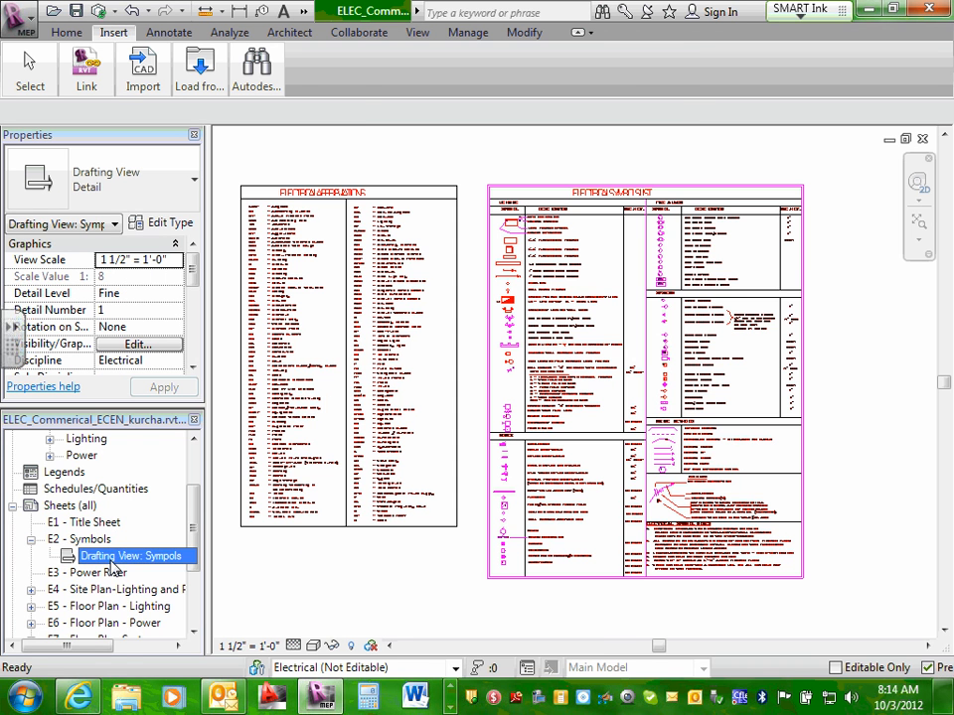
left_click(241, 646)
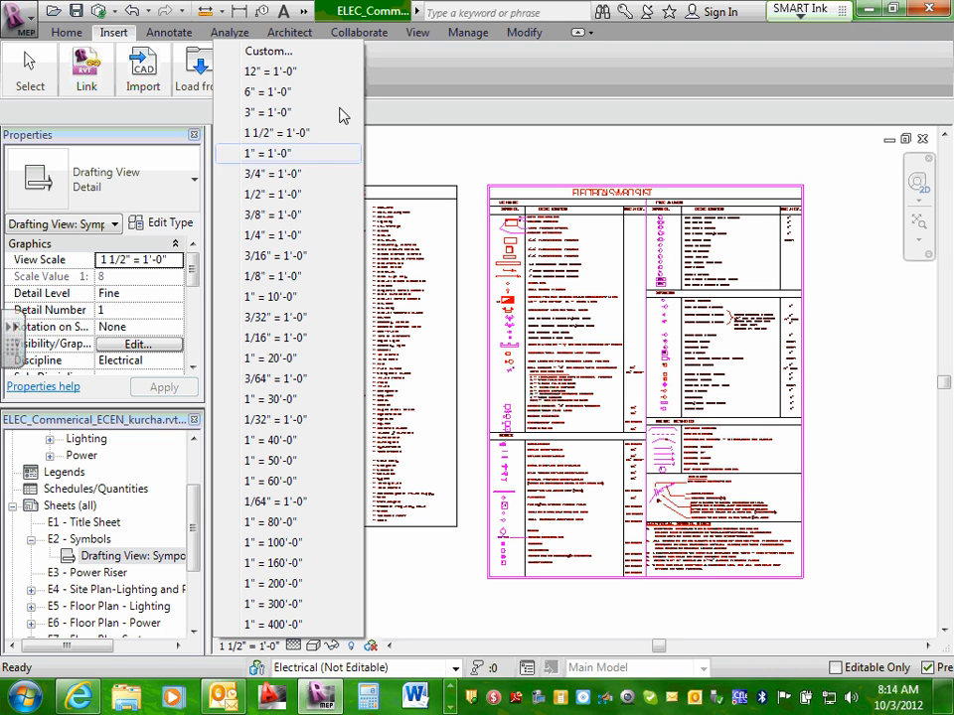
left_click(286, 278)
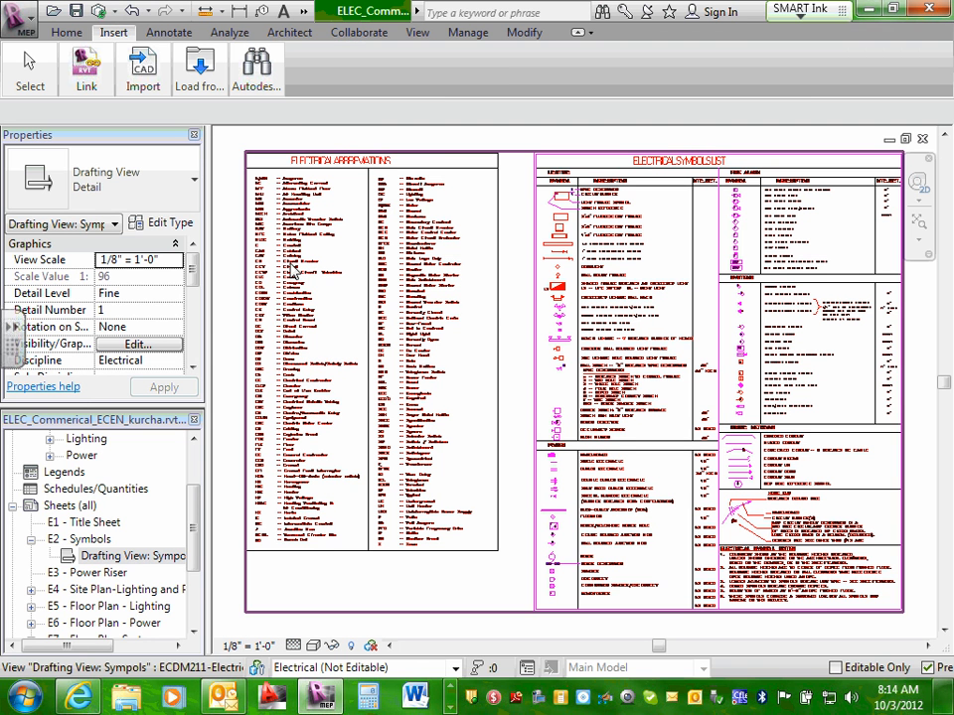
Return to sheet E2 - Symbols and move the rescaled Sympols viewport inside the sheet border, beside the title block.
double_click(96, 541)
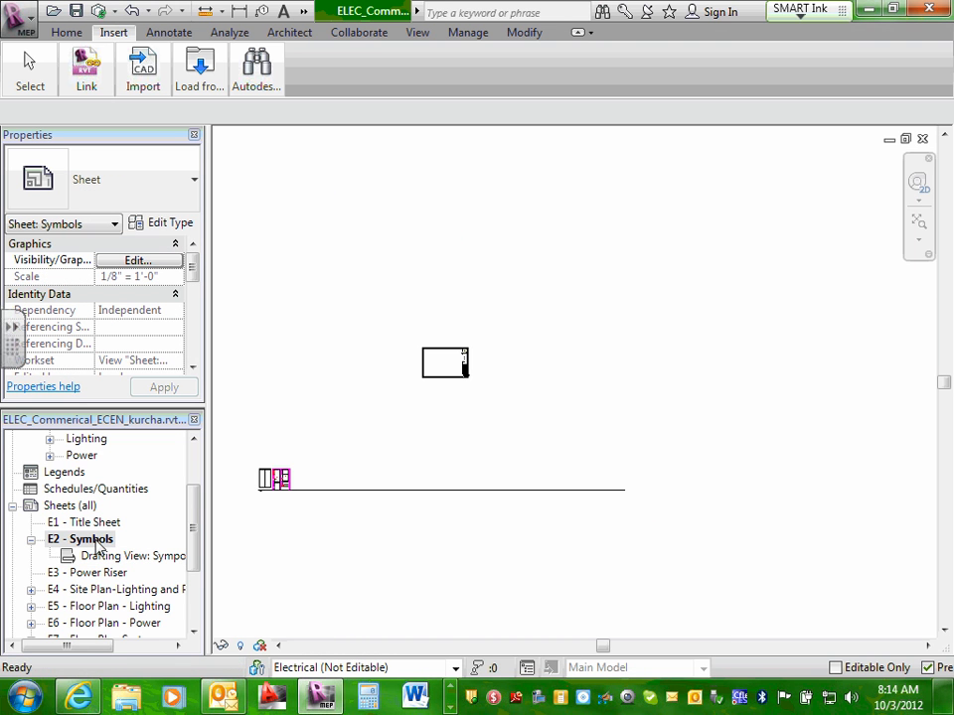
scroll(281, 492, "up", 3)
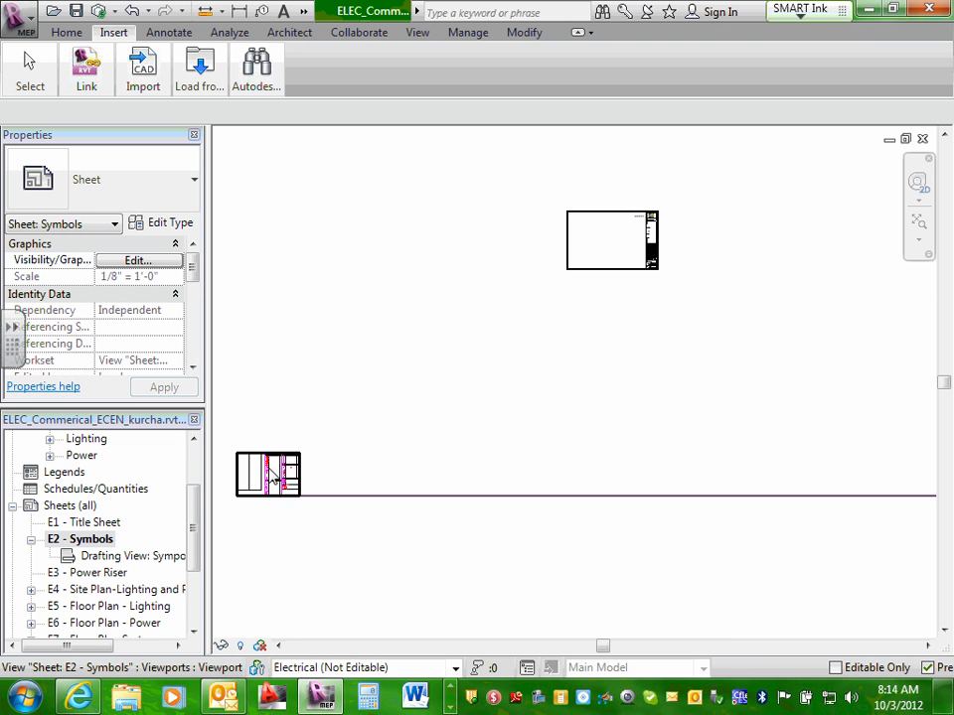
scroll(282, 526, "down", 1)
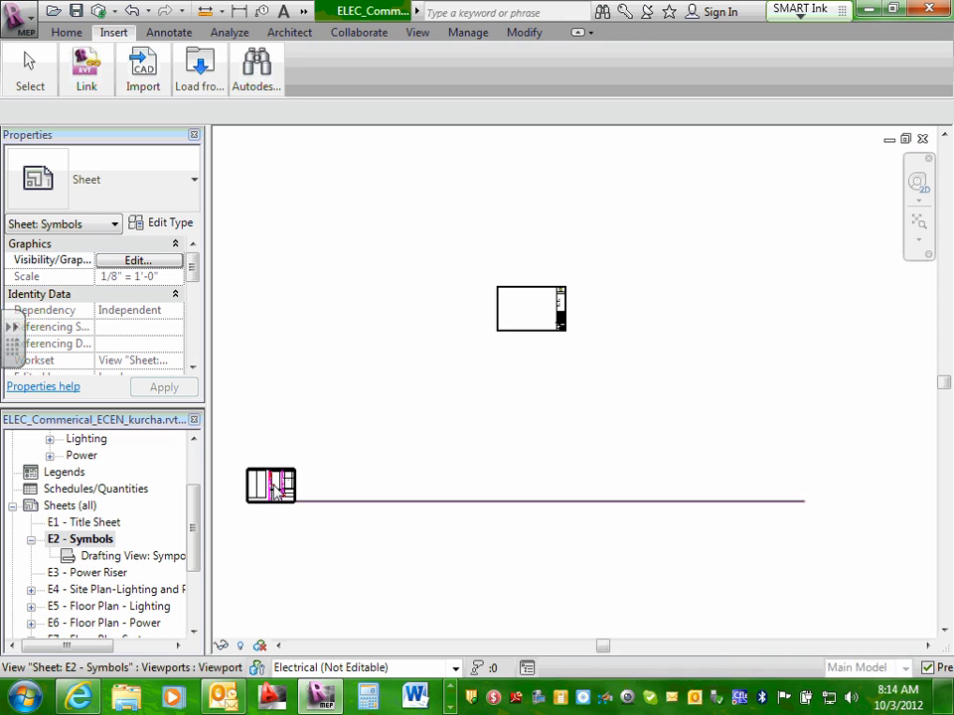
left_click(275, 484)
left_click_drag(275, 484, 533, 313)
left_click(526, 373)
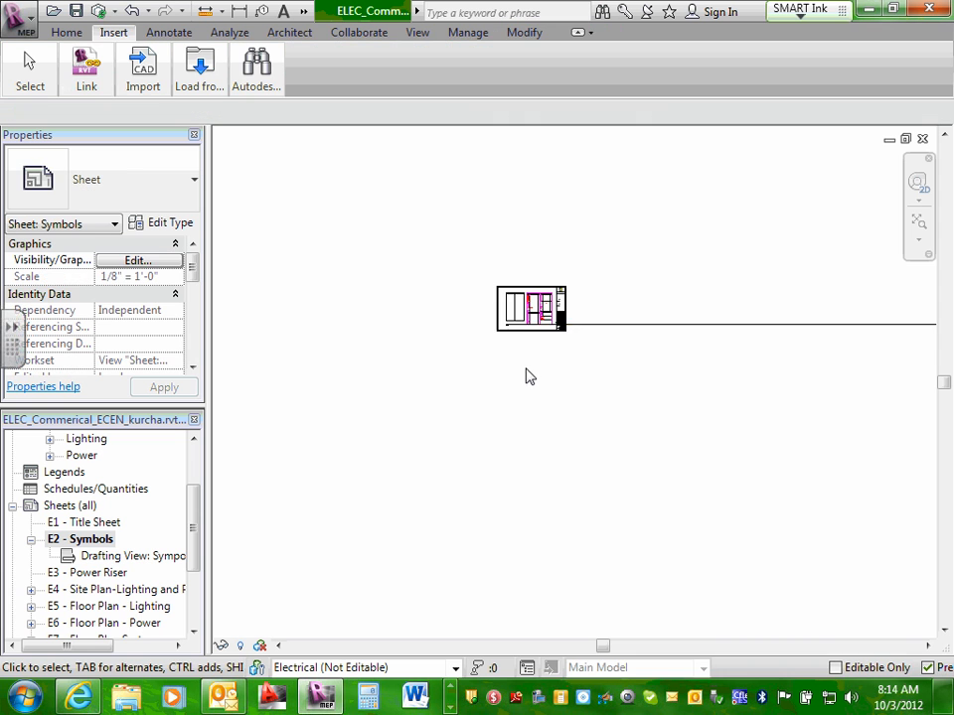
Move the viewport's long title line clear of the sheet, below its lower border.
scroll(527, 368, "up", 3)
middle_click_drag(555, 352, 538, 503)
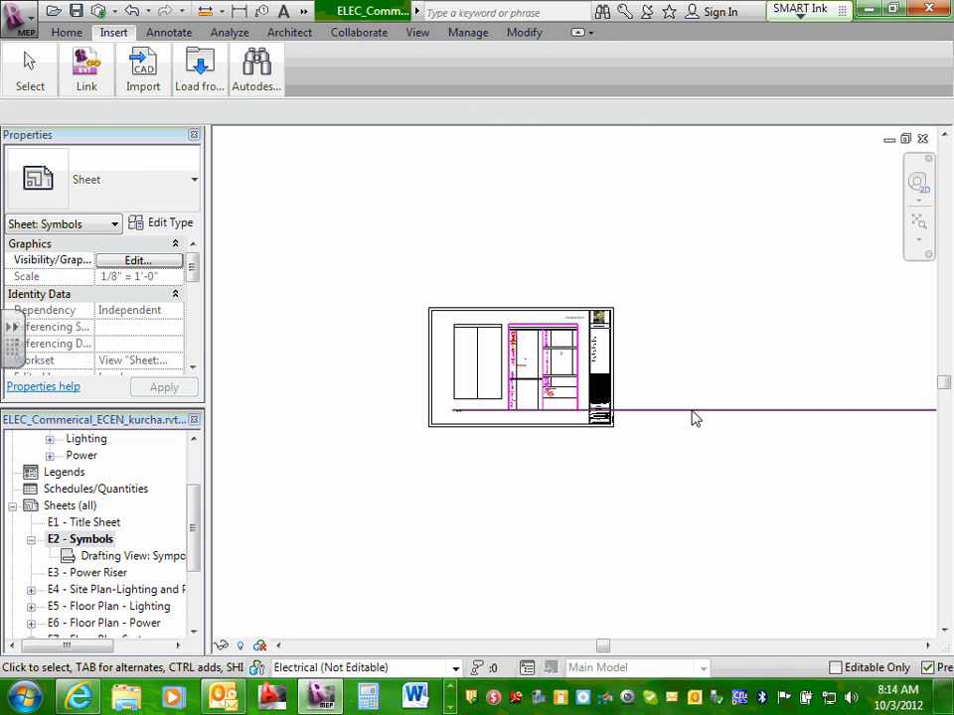
left_click_drag(694, 418, 566, 492)
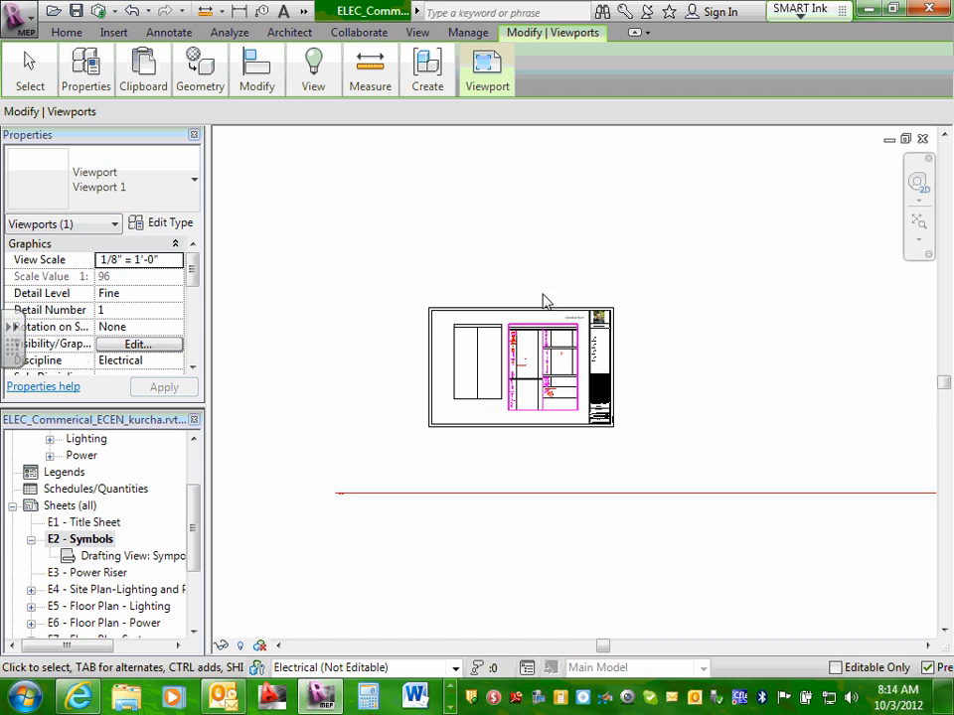
Examine the legibility of the abbreviations and symbols lists and how the viewport fits on sheet E2.
scroll(527, 360, "up", 4)
scroll(418, 345, "up", 5)
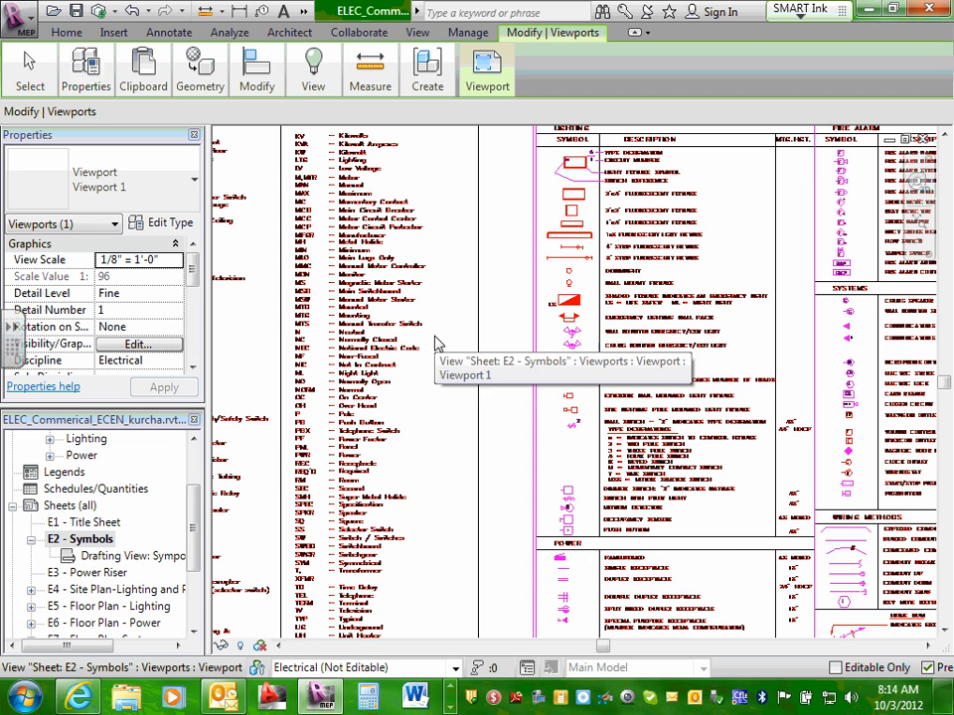
scroll(434, 344, "down", 6)
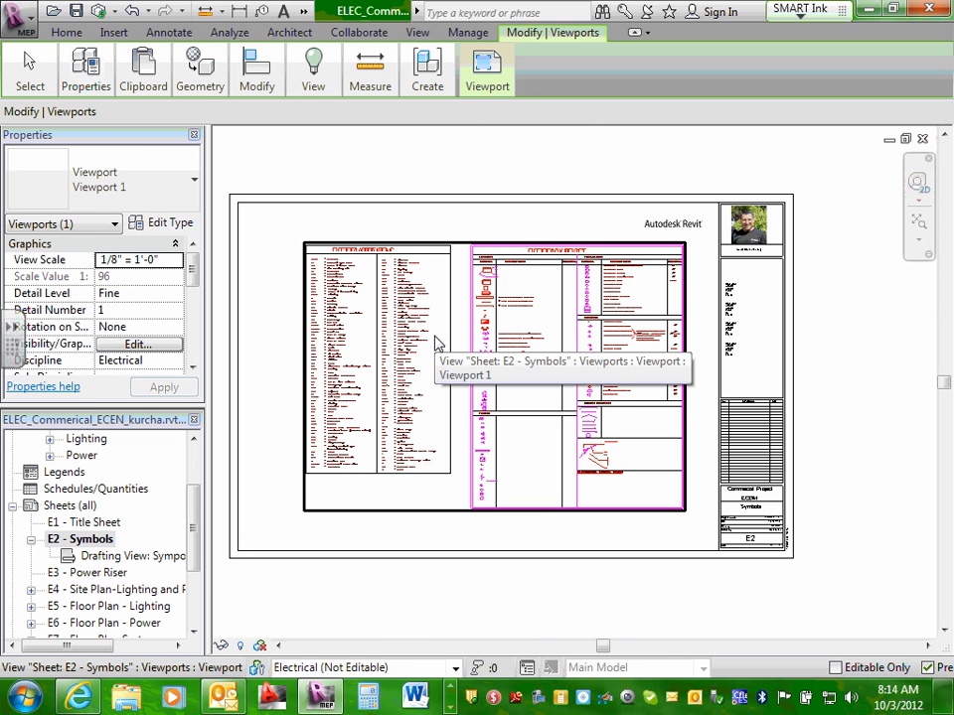
scroll(918, 360, "up", 2)
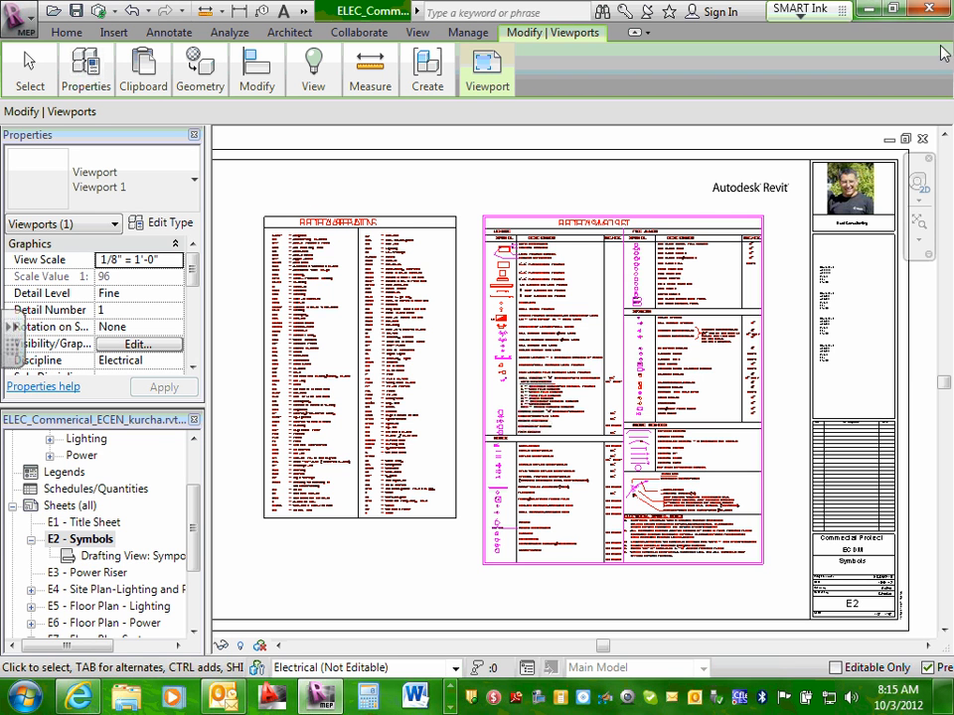
scroll(653, 359, "down", 5)
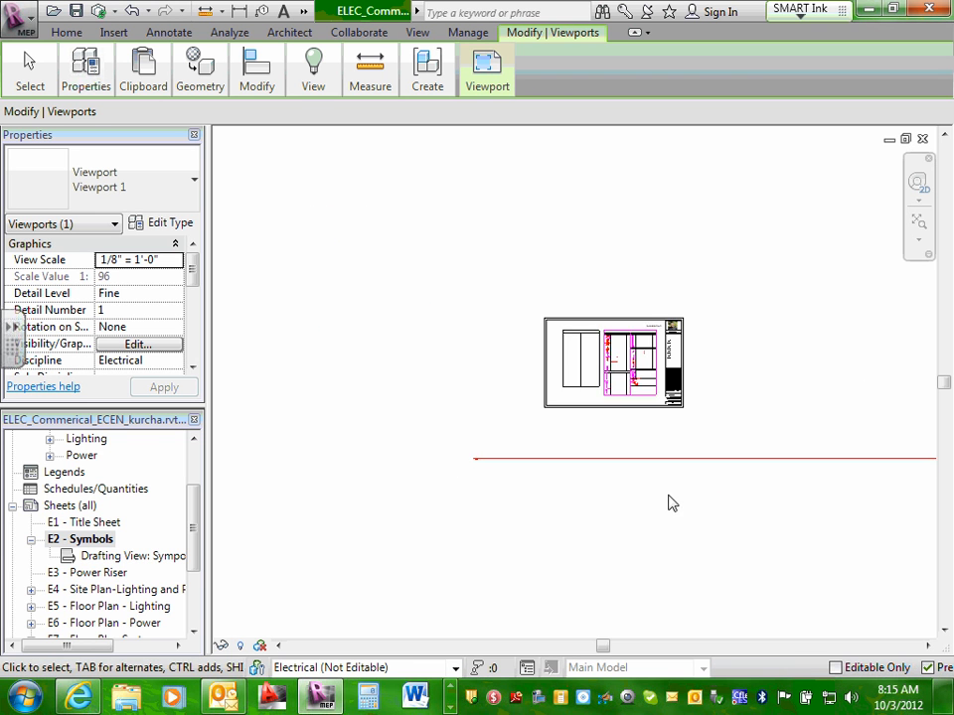
scroll(669, 502, "up", 2)
left_click_drag(682, 443, 644, 413)
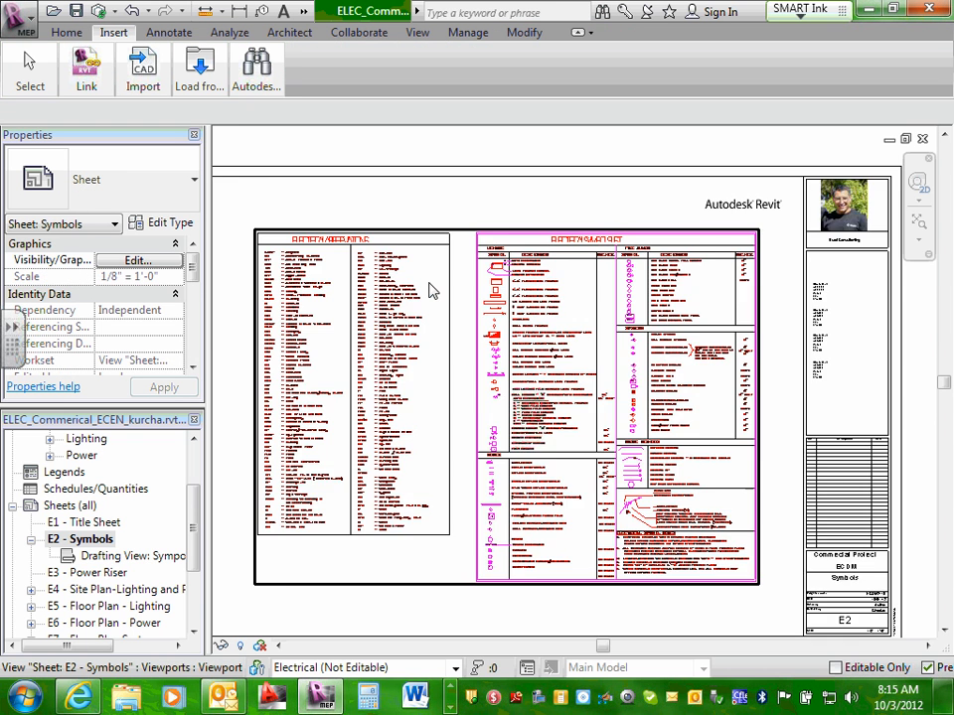
scroll(433, 294, "up", 1)
scroll(433, 294, "down", 1)
scroll(433, 294, "down", 1)
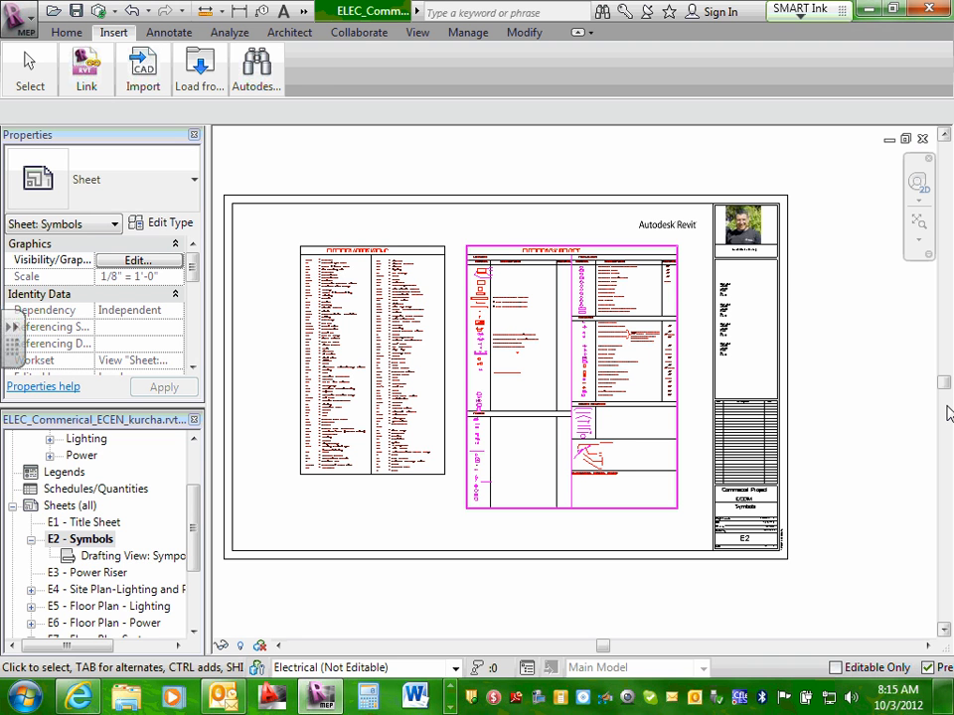
scroll(709, 517, "down", 2)
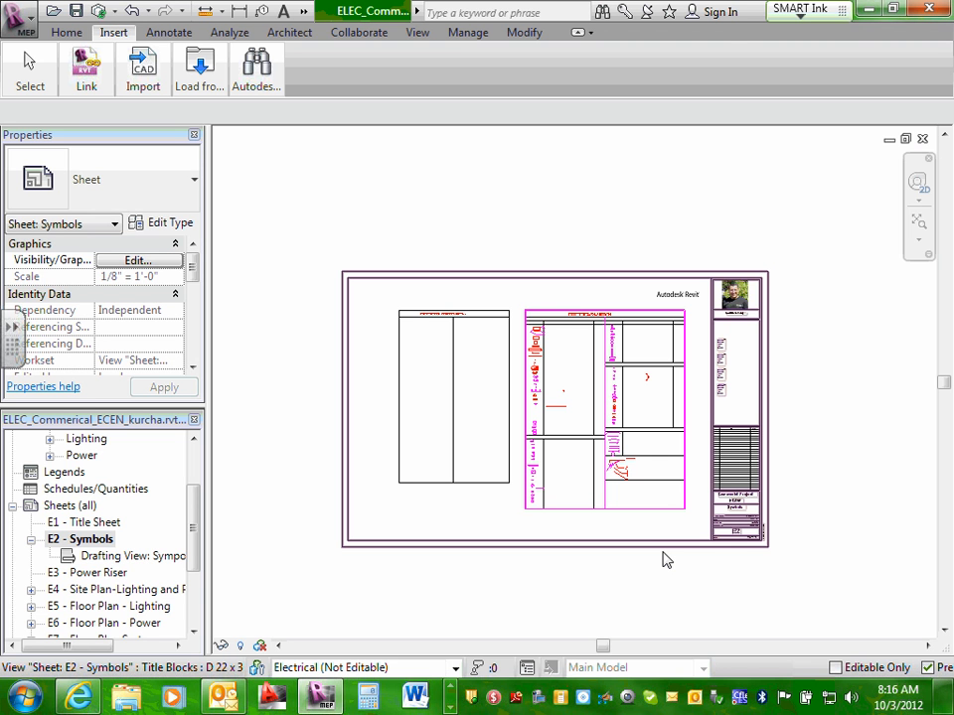
scroll(570, 387, "up", 1)
scroll(571, 382, "up", 1)
left_click(571, 382)
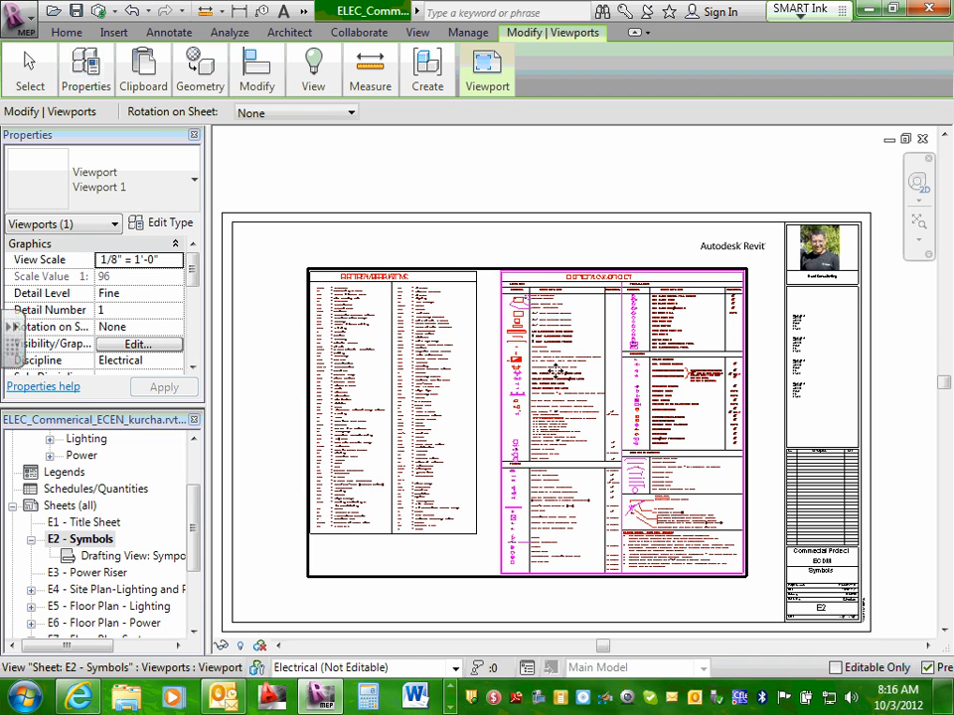
Start creating a new drafting view for the project.
left_click_drag(191, 529, 195, 488)
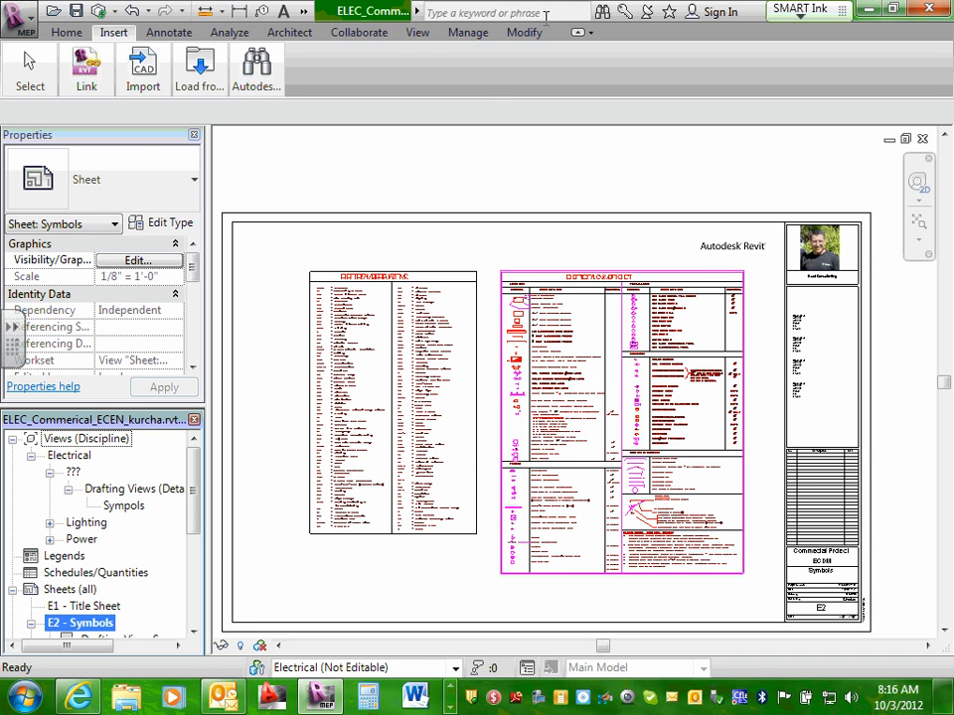
left_click(419, 34)
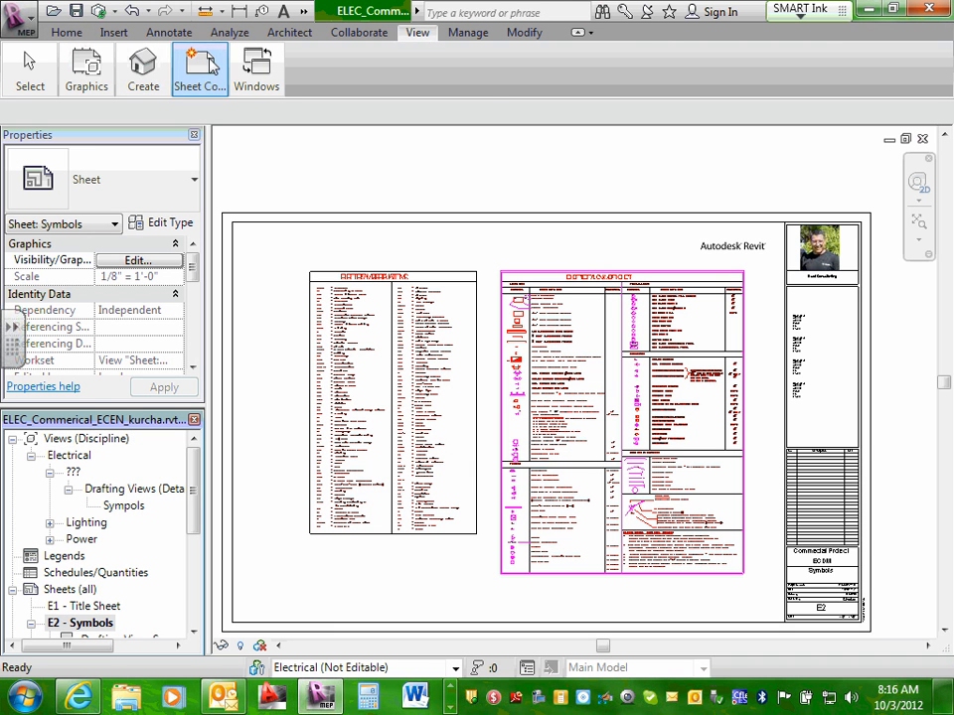
mouse_move(143, 81)
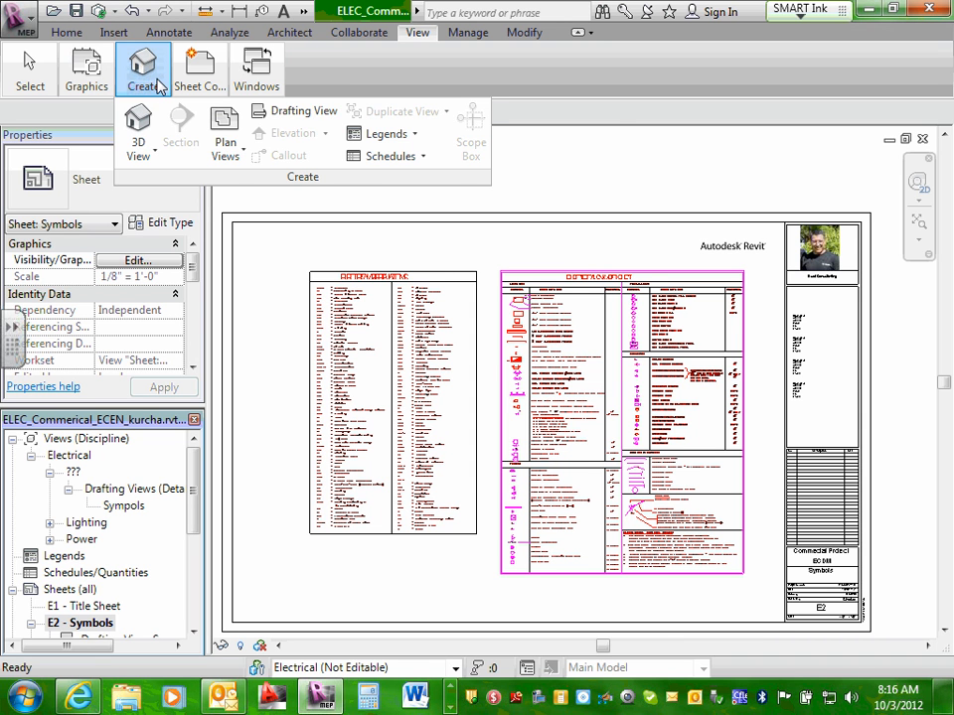
left_click(308, 113)
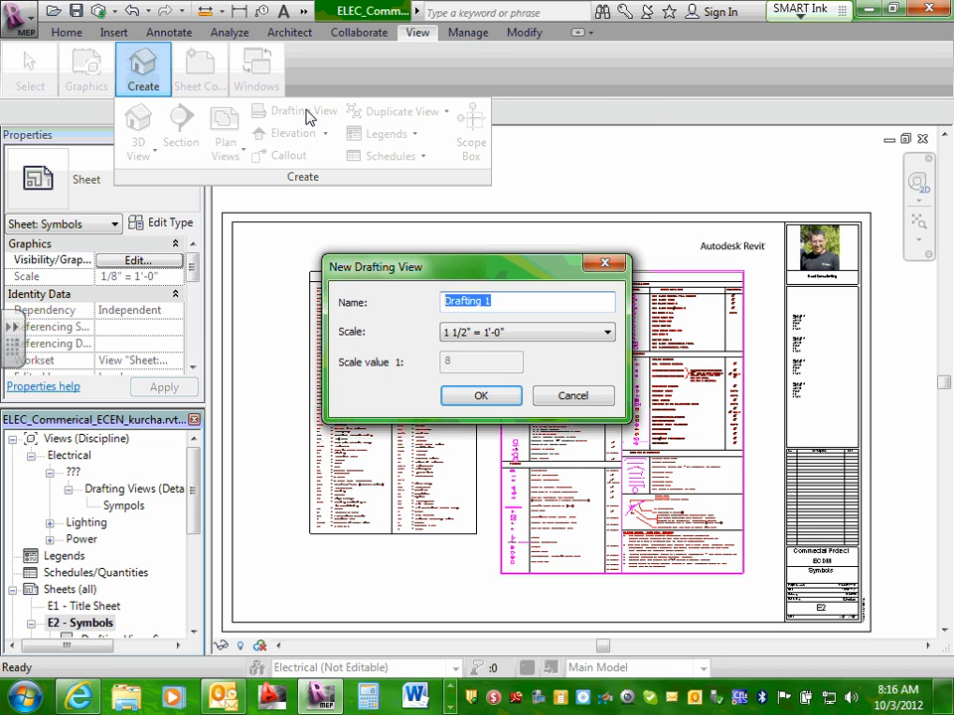
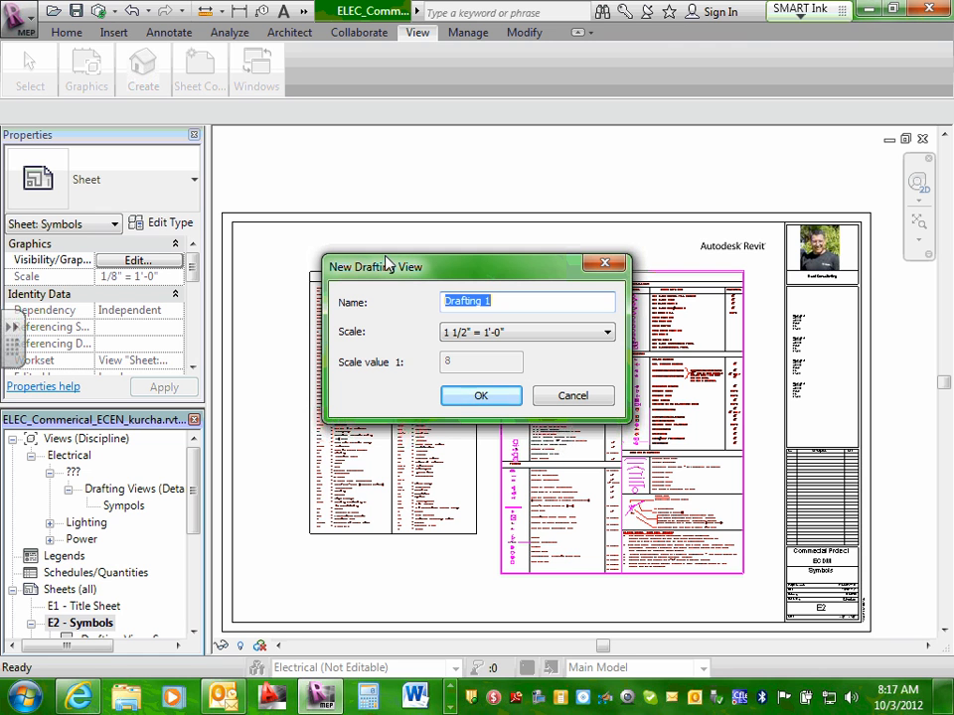
type("Sheet E1-Tit")
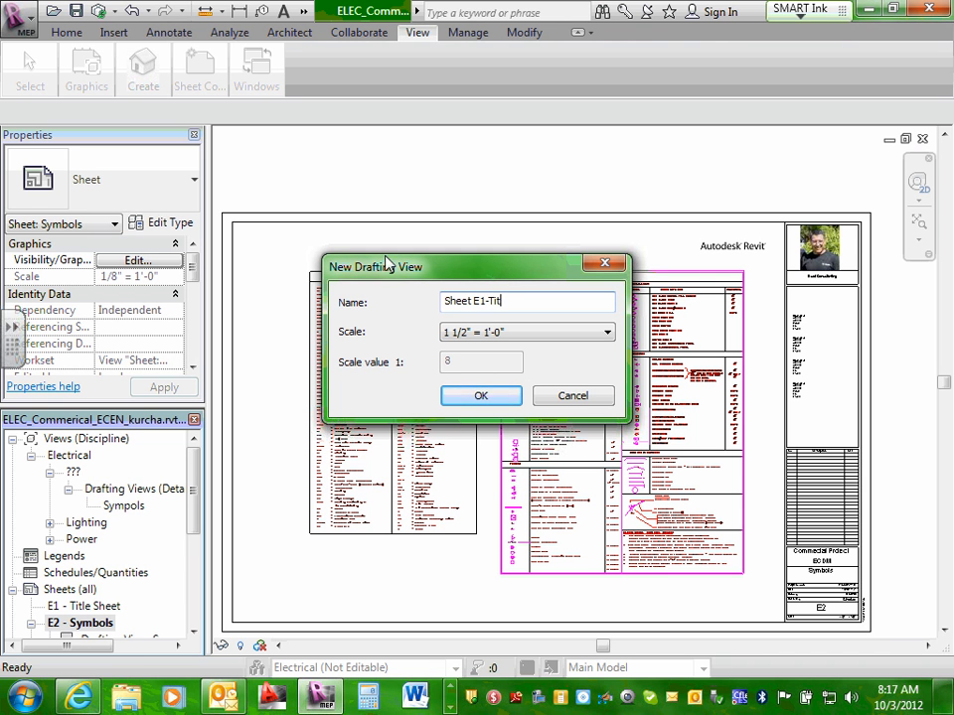
type("leblock")
key("BackSpace")
key("BackSpace")
key("BackSpace")
key("BackSpace")
key("BackSpace")
key("BackSpace")
key("BackSpace")
key("BackSpace")
key("BackSpace")
key("BackSpace")
key("BackSpace")
key("BackSpace")
key("BackSpace")
key("BackSpace")
key("BackSpace")
key("BackSpace")
key("BackSpace")
key("BackSpace")
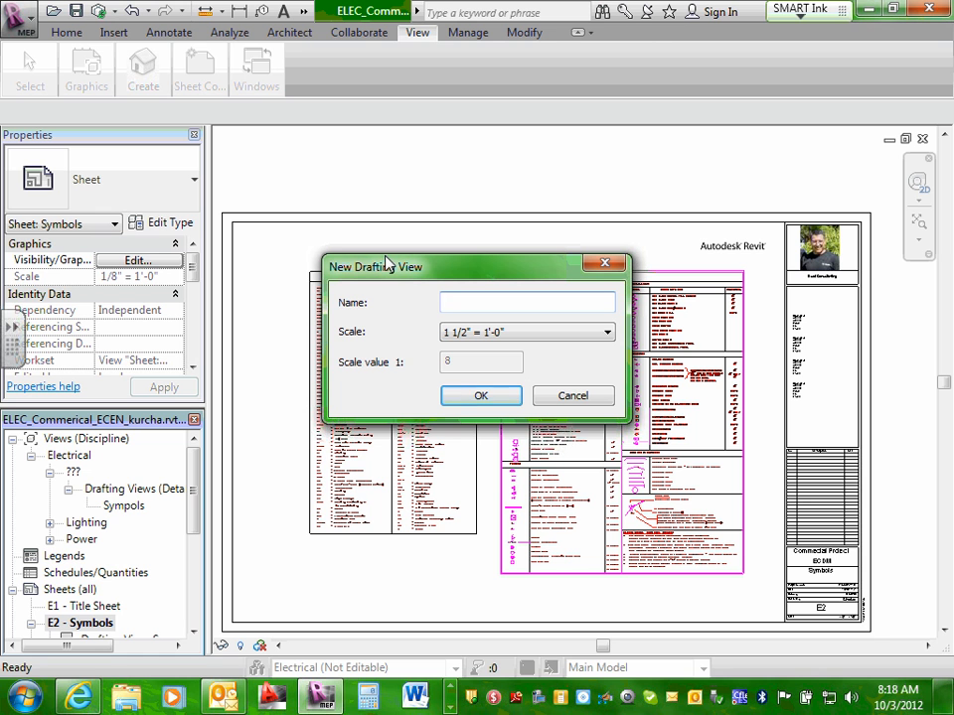
Name the new drafting view Sheet E1-Drawing Sheets and create it.
type("Sheet E1-")
type("Drawing Sheets")
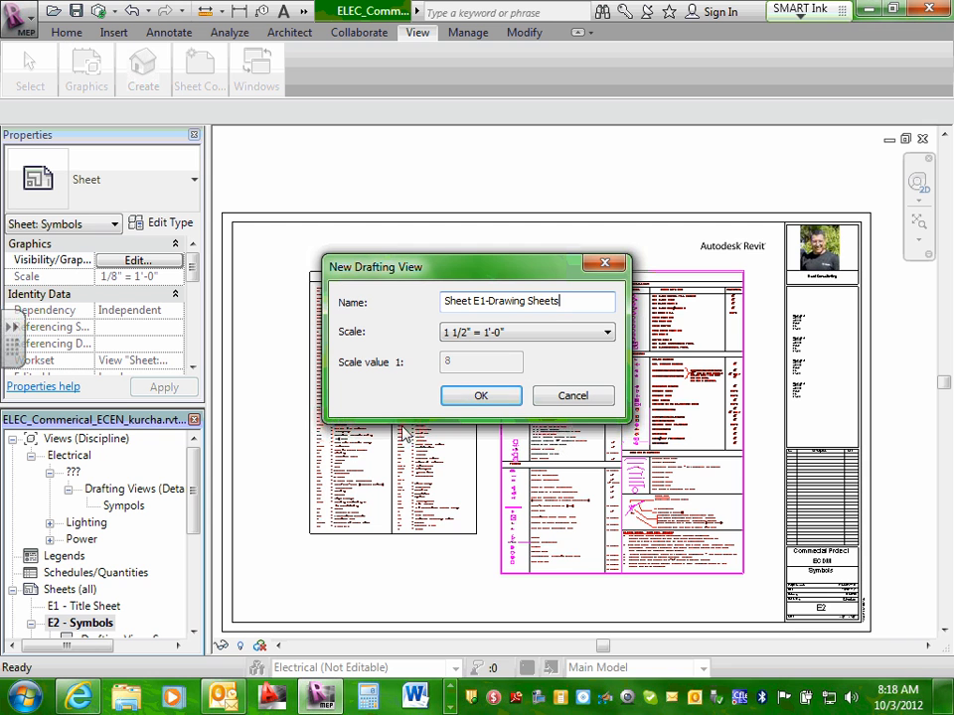
left_click(471, 399)
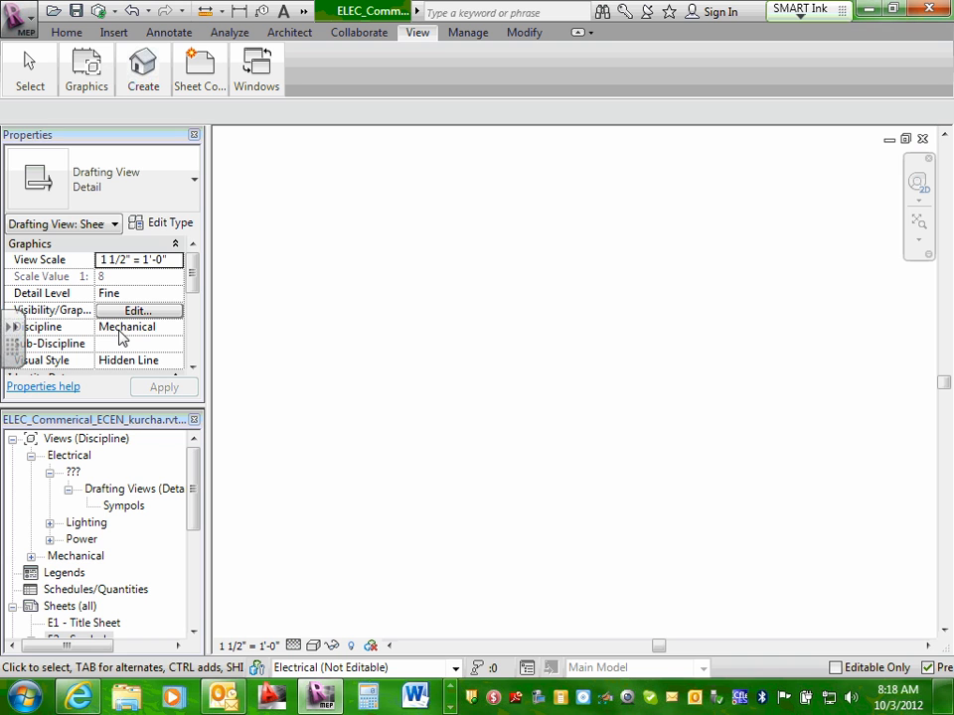
Set the discipline of the Sheet E1-Drawing Sheets view to Electrical, apply it, and select the view among the electrical drafting views.
left_click(120, 338)
left_click(175, 328)
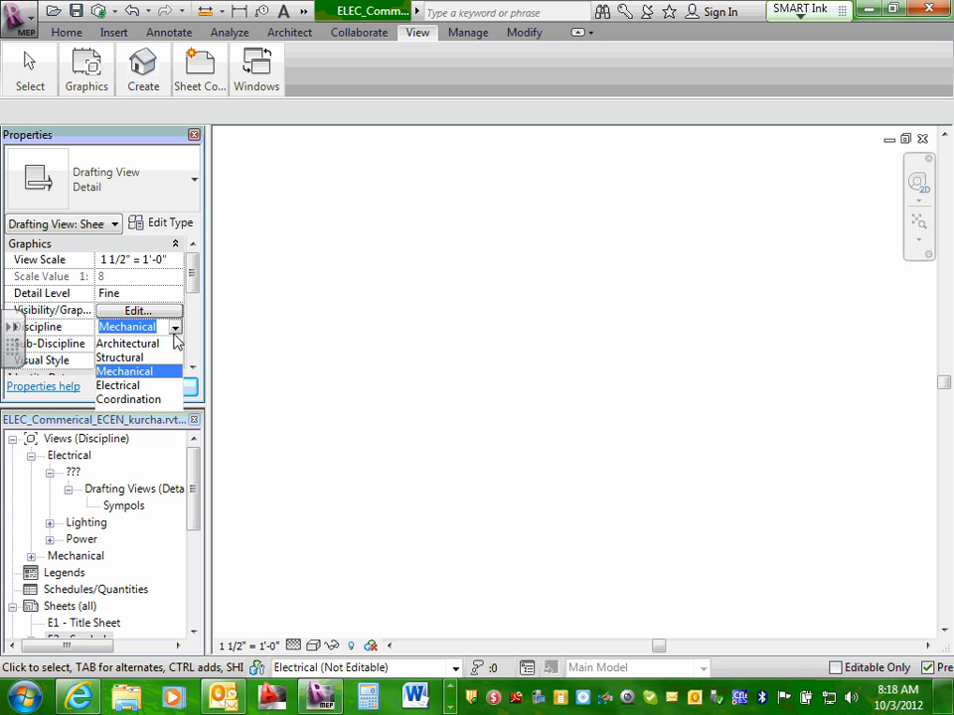
left_click(128, 385)
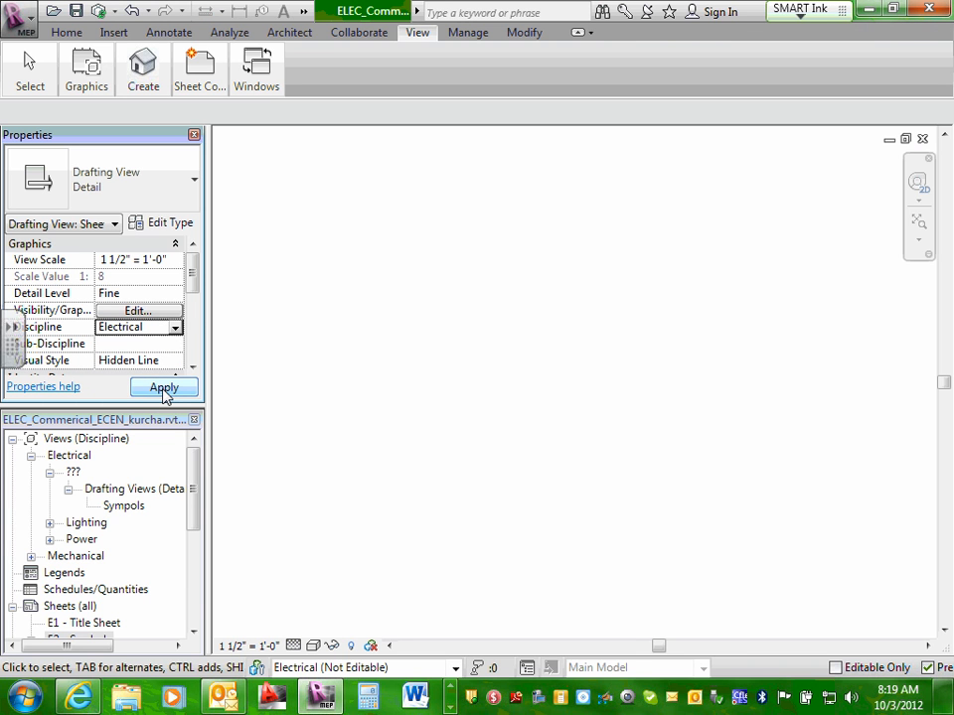
left_click(164, 389)
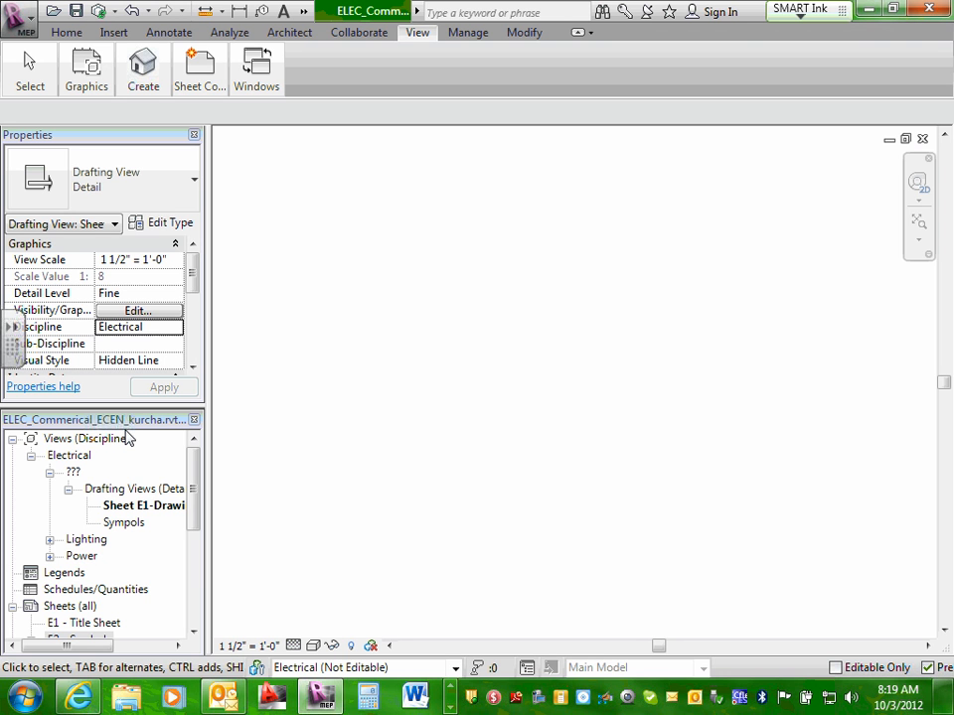
left_click(136, 506)
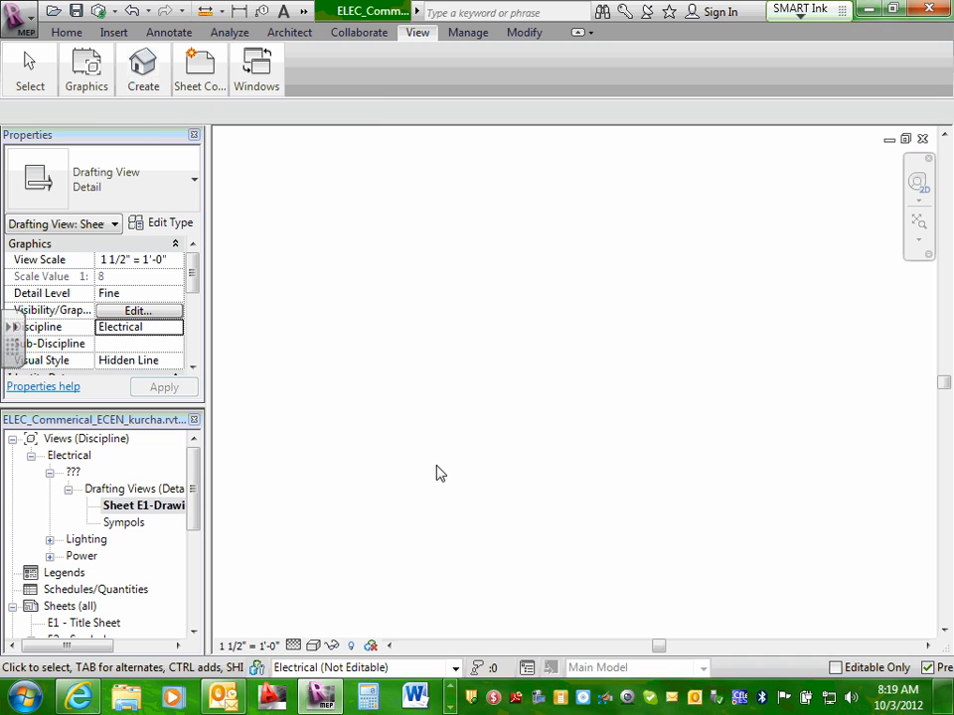
Start a 1/4" Arial text note in the empty Sheet E1-Drawing Sheets view, saving the project when reminded.
mouse_move(87, 55)
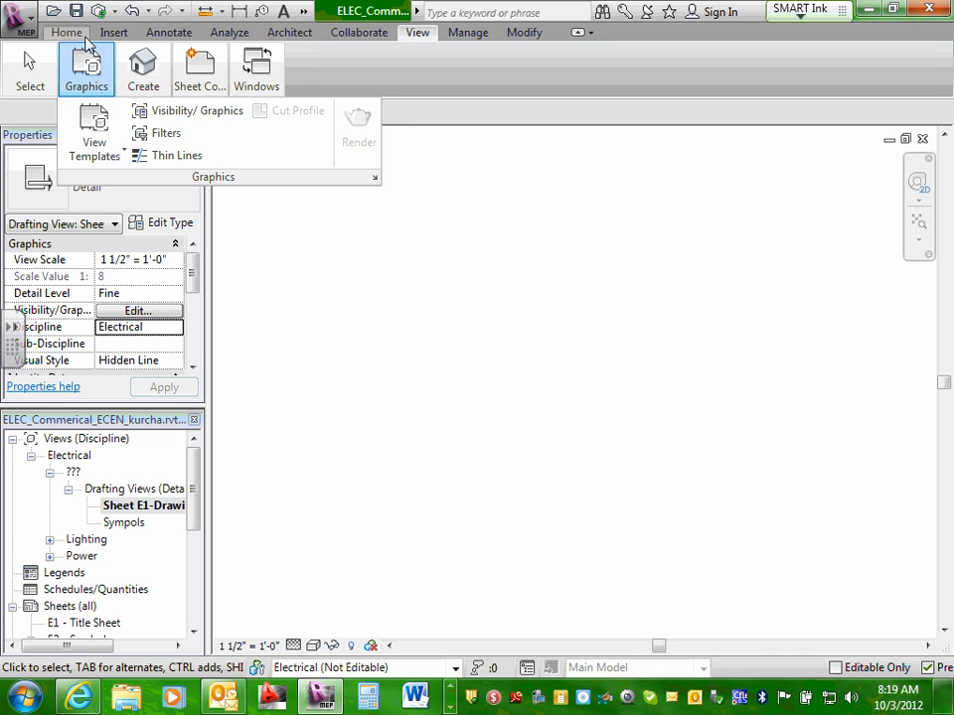
left_click(169, 33)
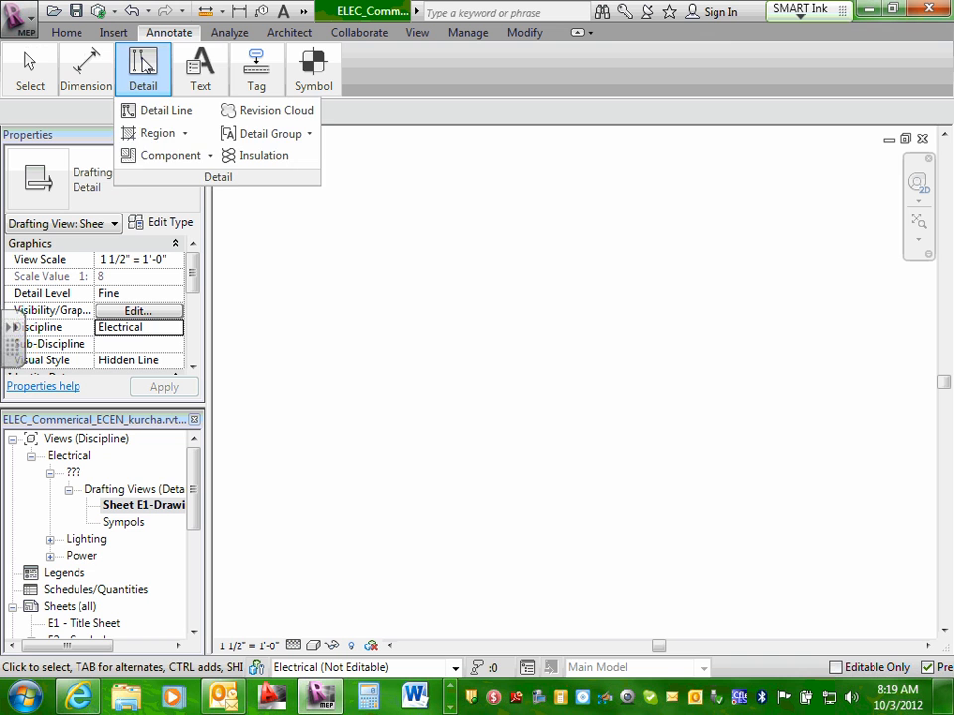
mouse_move(198, 74)
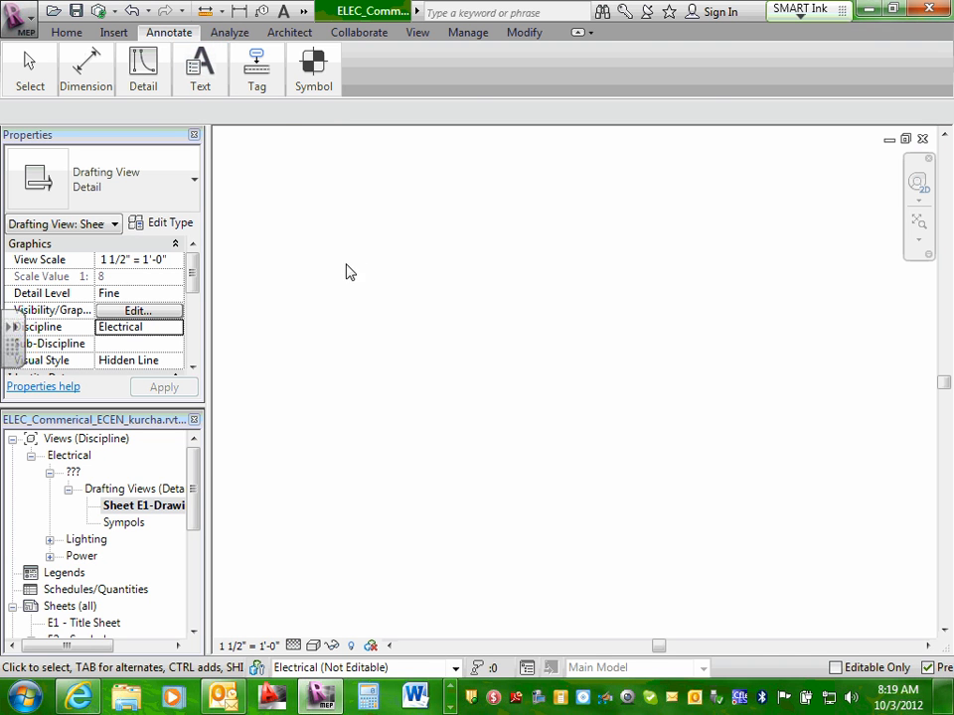
mouse_move(228, 91)
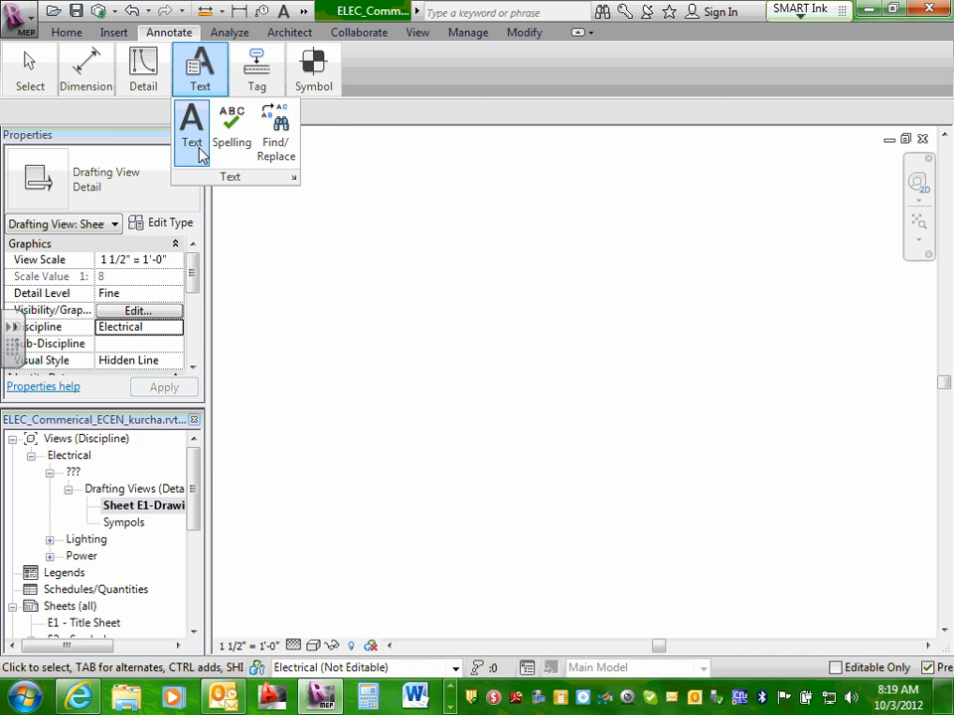
left_click(192, 136)
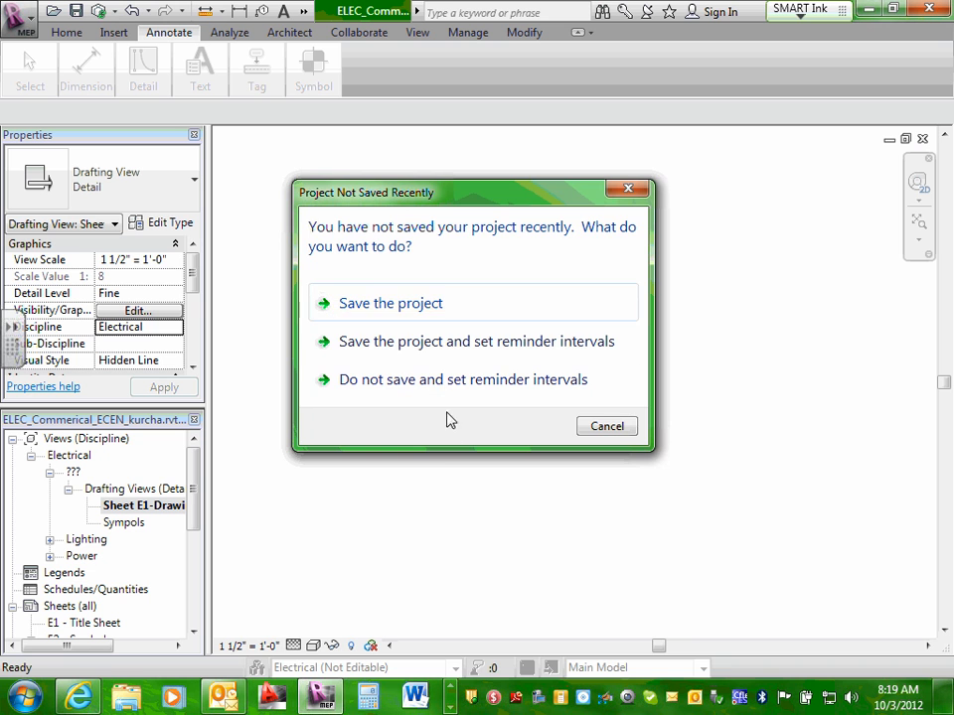
left_click(409, 303)
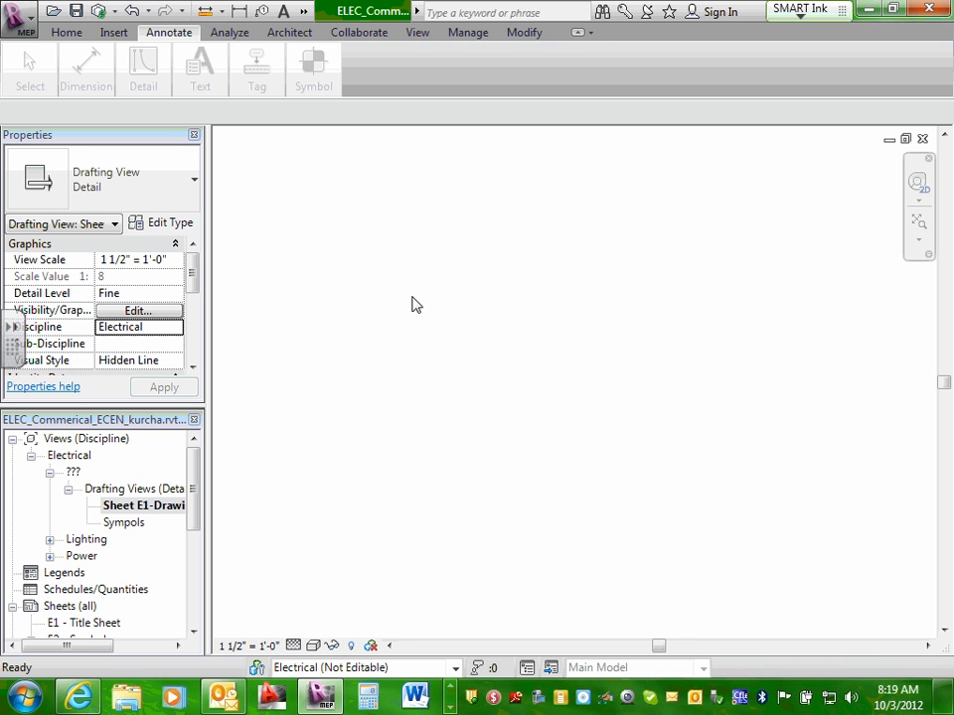
left_click(394, 285)
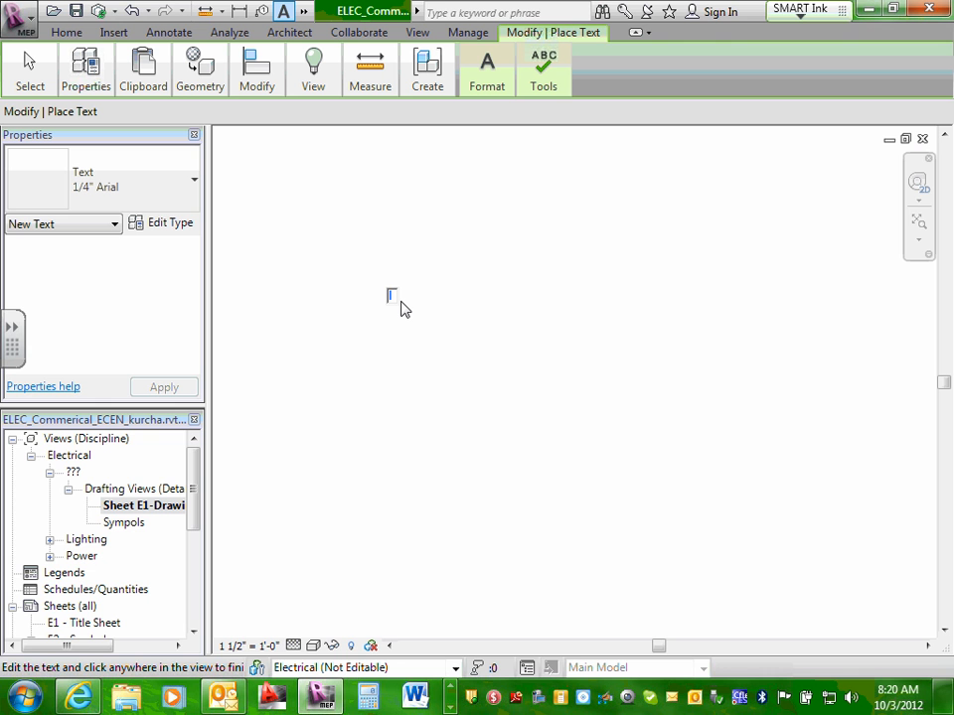
Switch to Windows Explorer and go from the Desktop through the 2012-Semester shortcut into the Instructor folder.
left_click(126, 702)
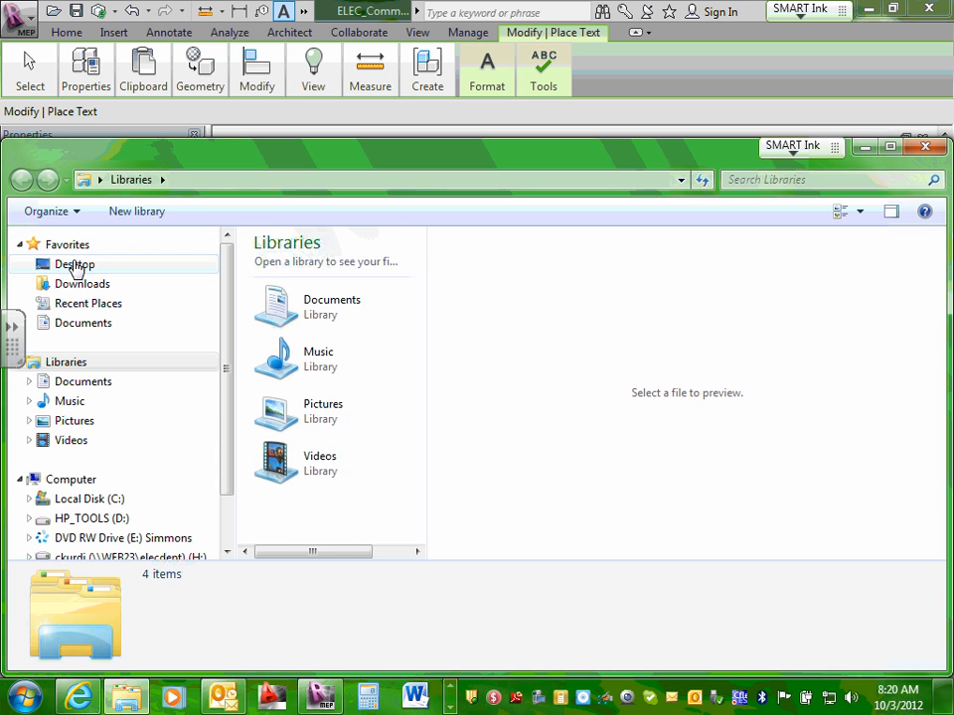
left_click(74, 265)
left_click_drag(416, 269, 421, 398)
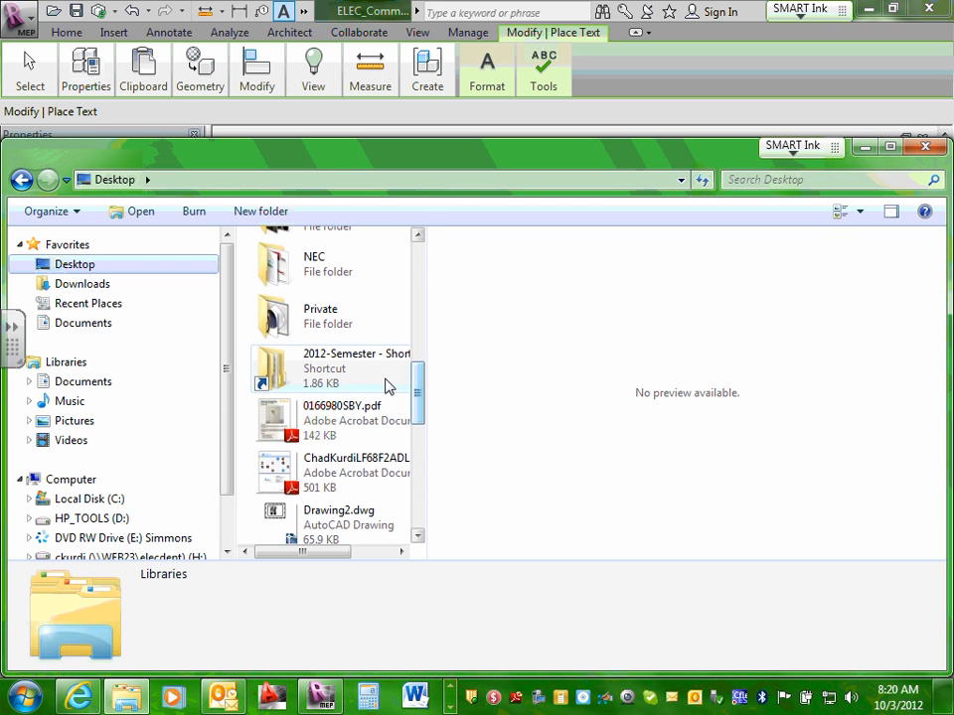
double_click(379, 370)
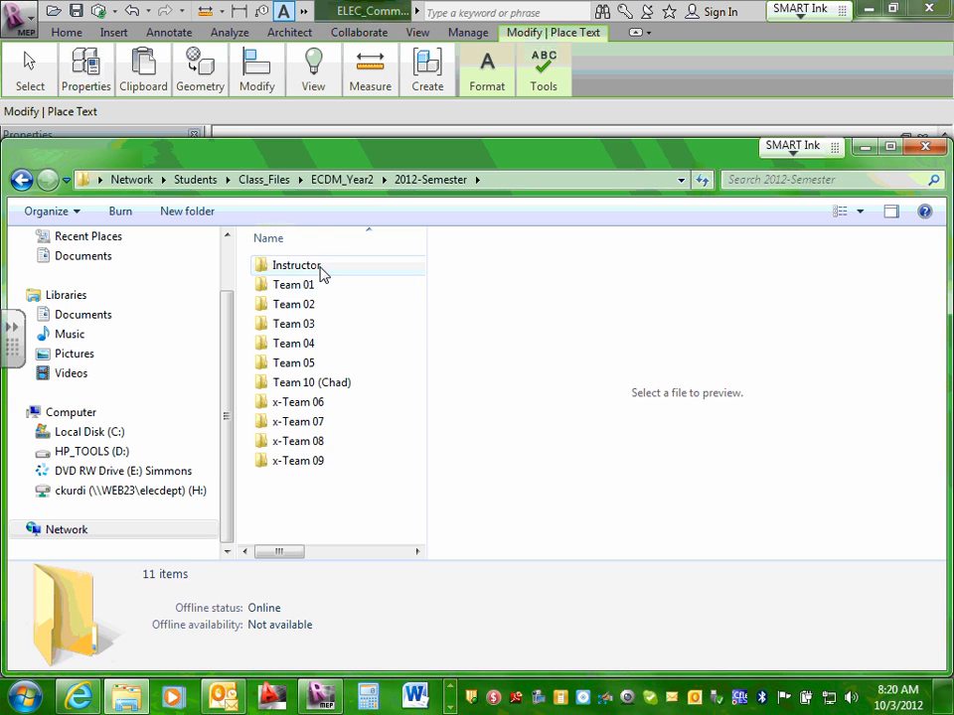
double_click(322, 266)
left_click(322, 266)
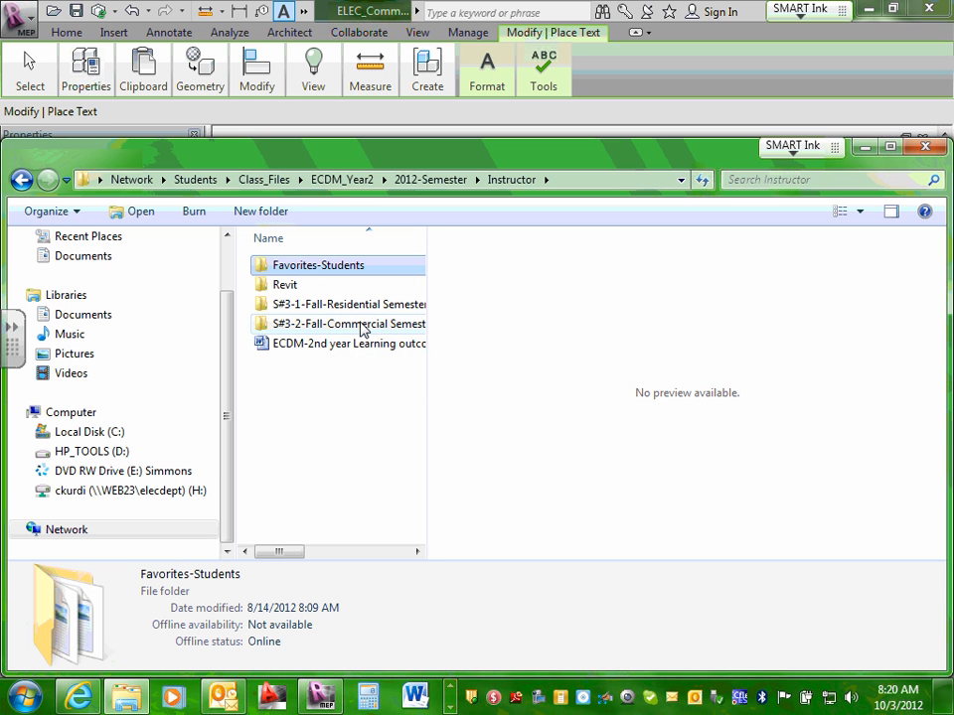
Open the Narrative folder of ECDM2110-Electrical Commercial Design Project under S#3-2-Fall-Commercial Semester and widen the file list to show full names.
double_click(362, 326)
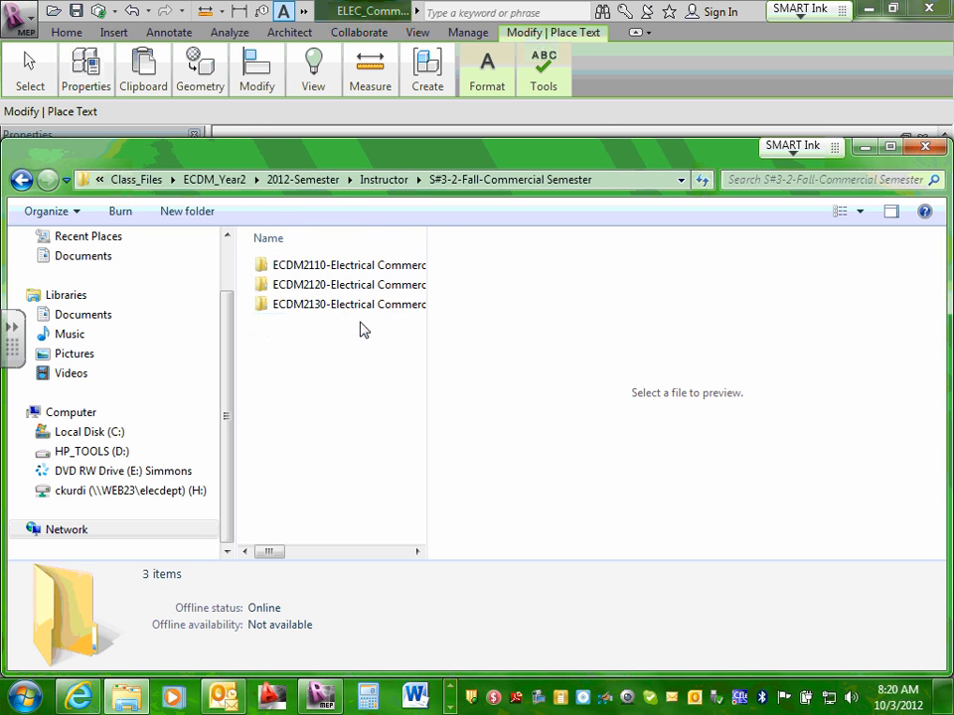
left_click(366, 270)
double_click(366, 269)
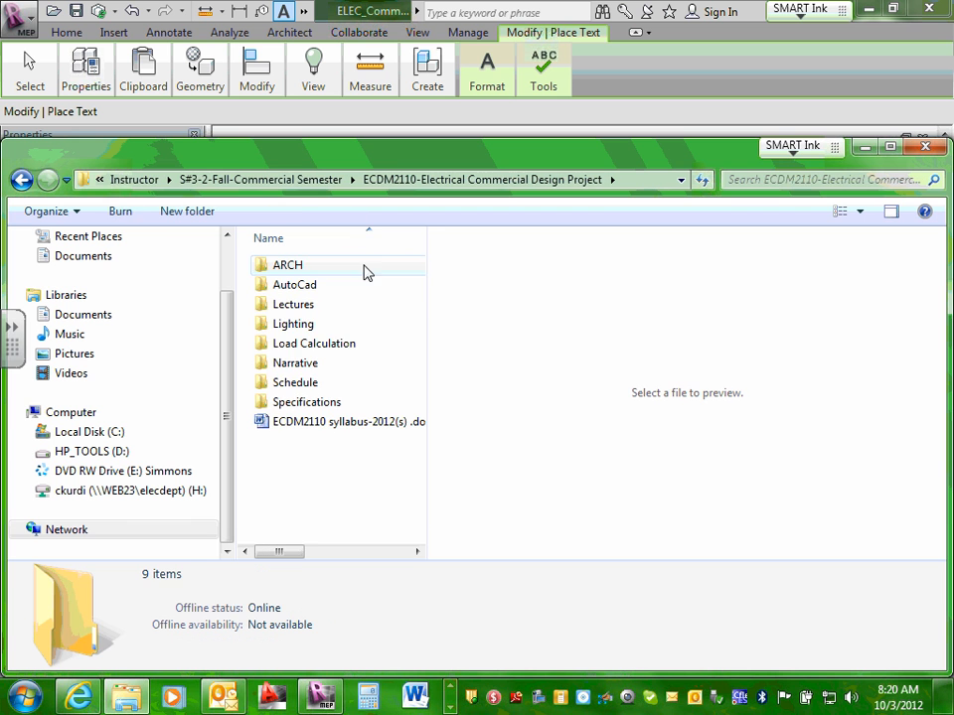
left_click(309, 366)
double_click(309, 366)
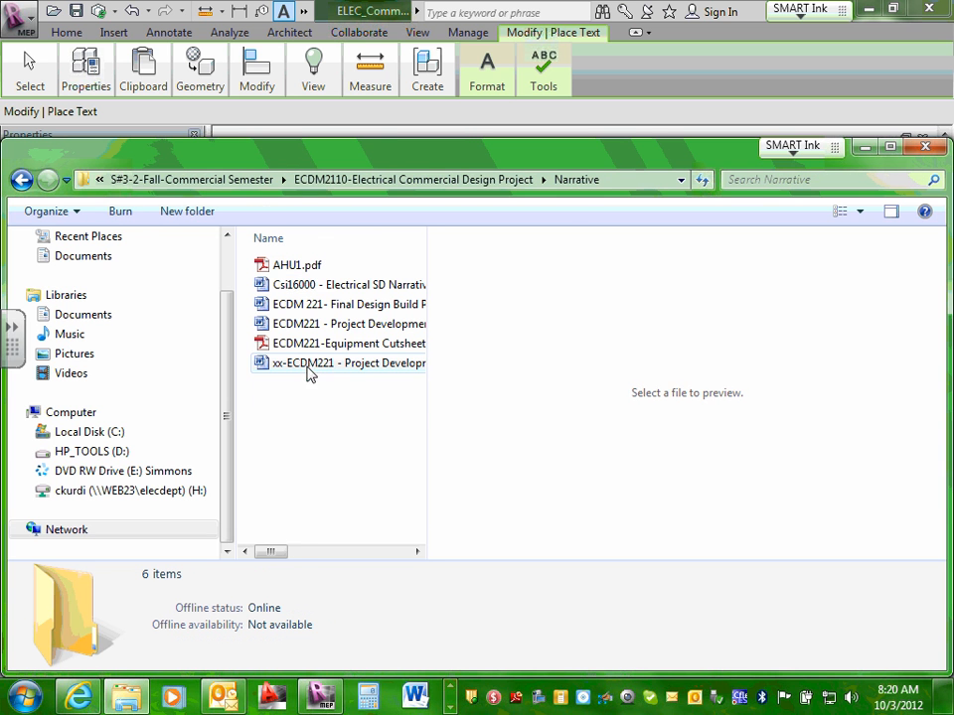
left_click_drag(427, 339, 869, 358)
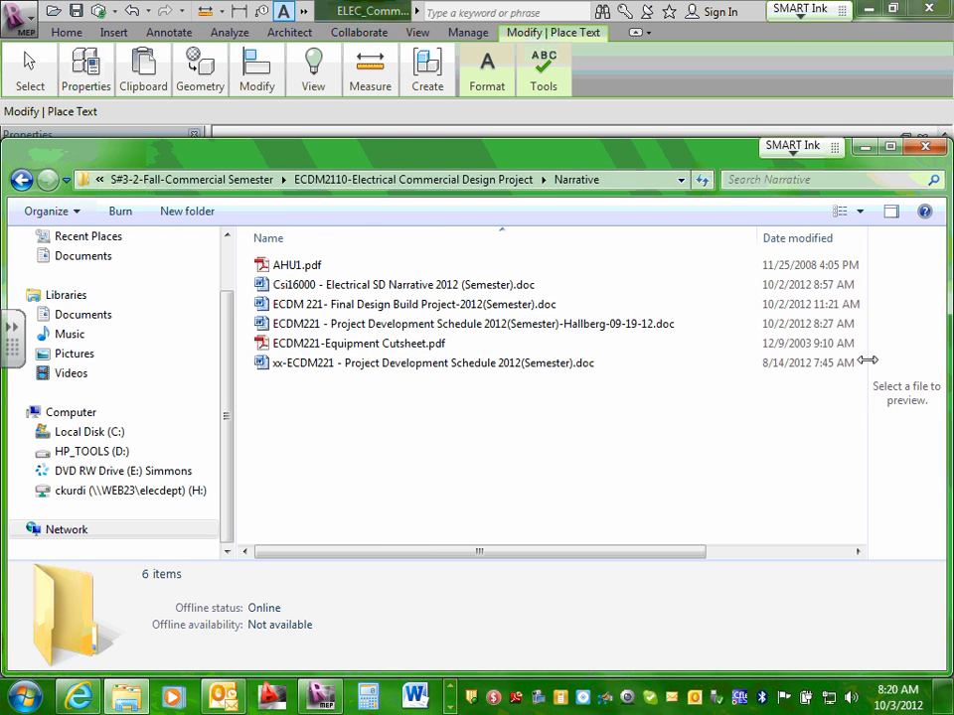
Open ECDM 221- Final Design Build Project-2012(Semester).doc in a maximized Word window and go to its Drawings Sheets list.
left_click(437, 306)
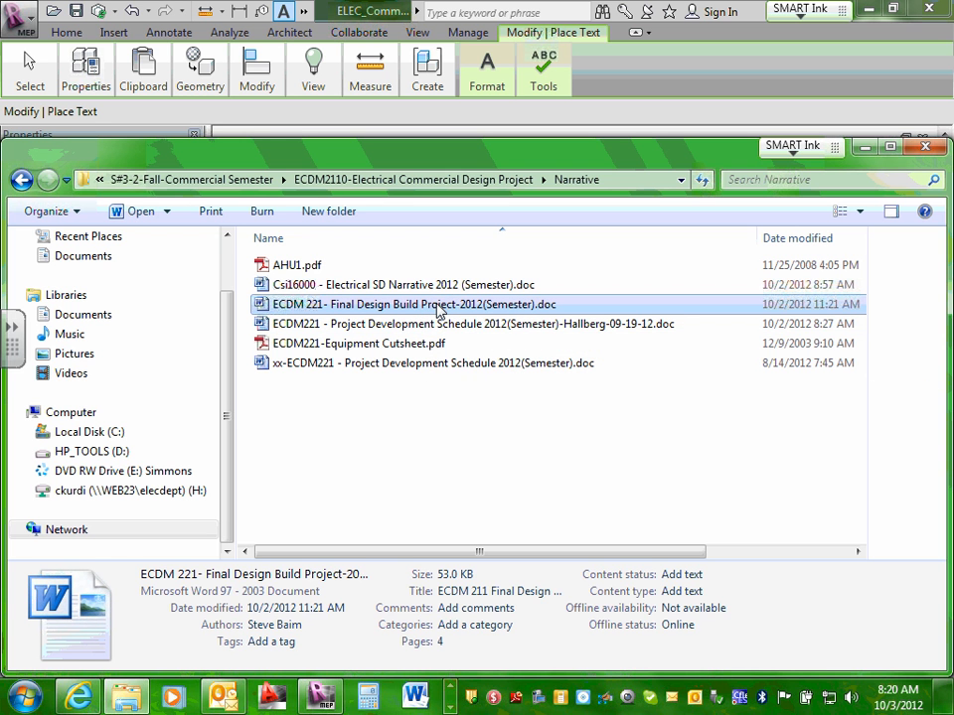
double_click(438, 306)
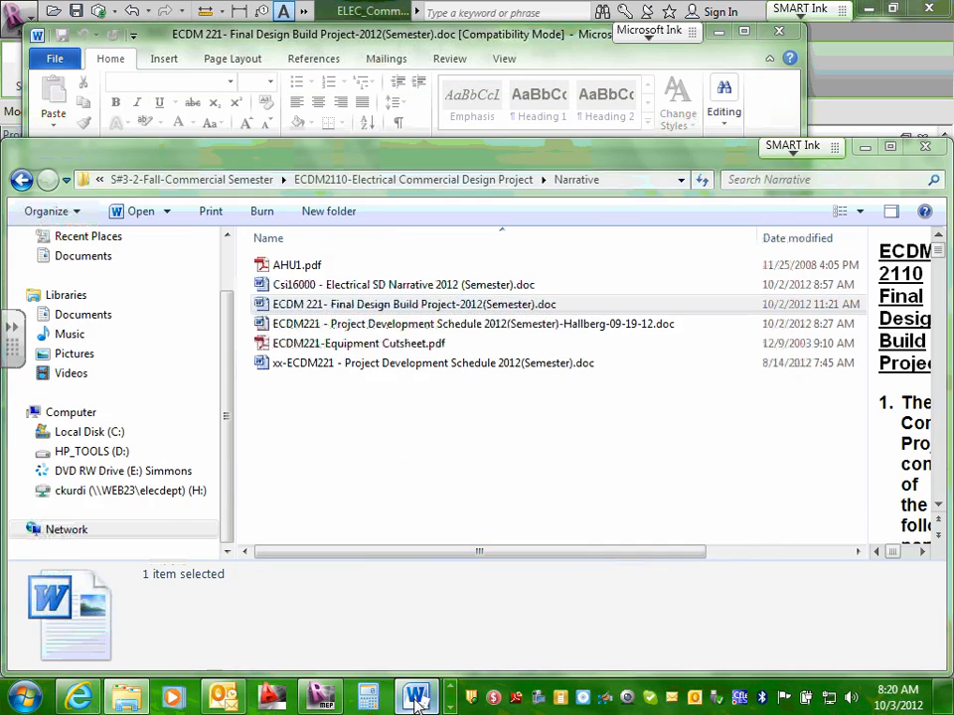
left_click(417, 701)
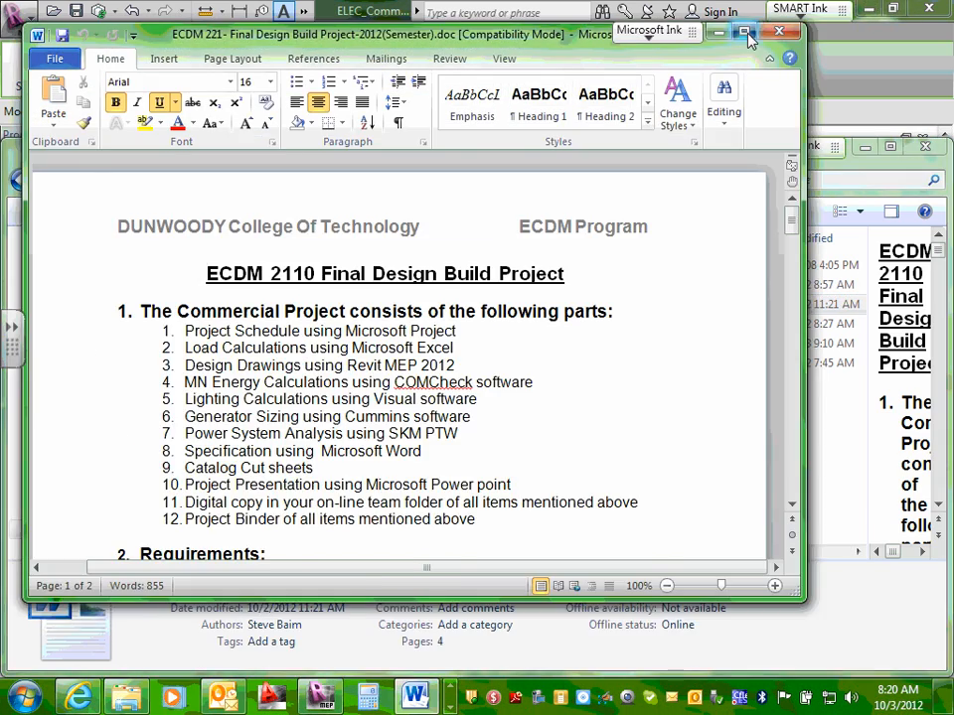
double_click(561, 25)
scroll(670, 352, "down", 8)
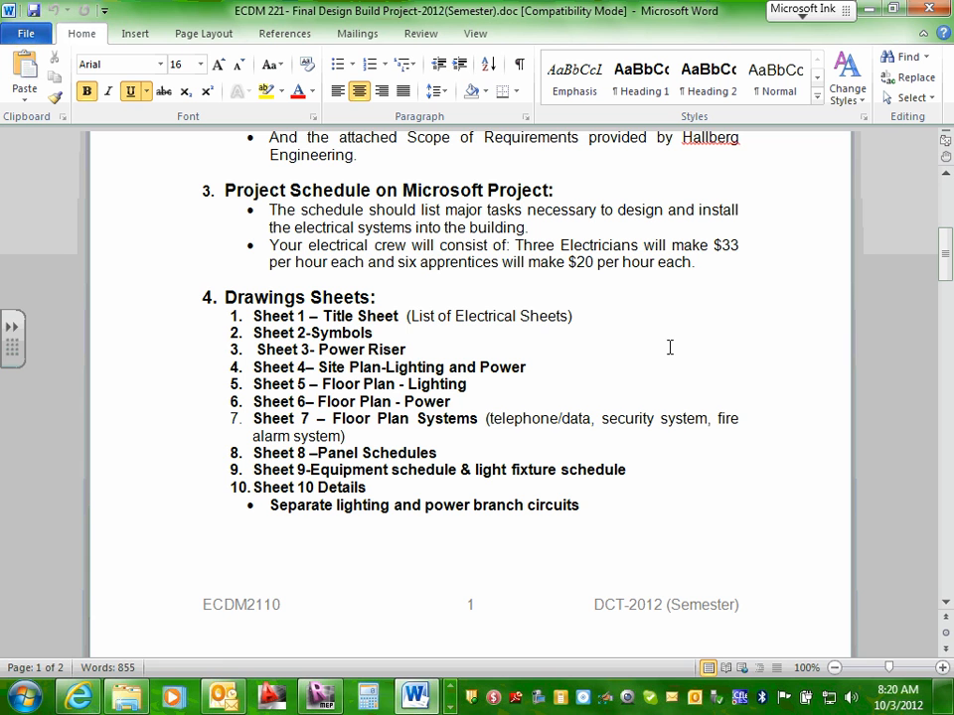
Show the Narrative folder's full path in Windows Explorer, and return to the open Word document.
mouse_move(126, 702)
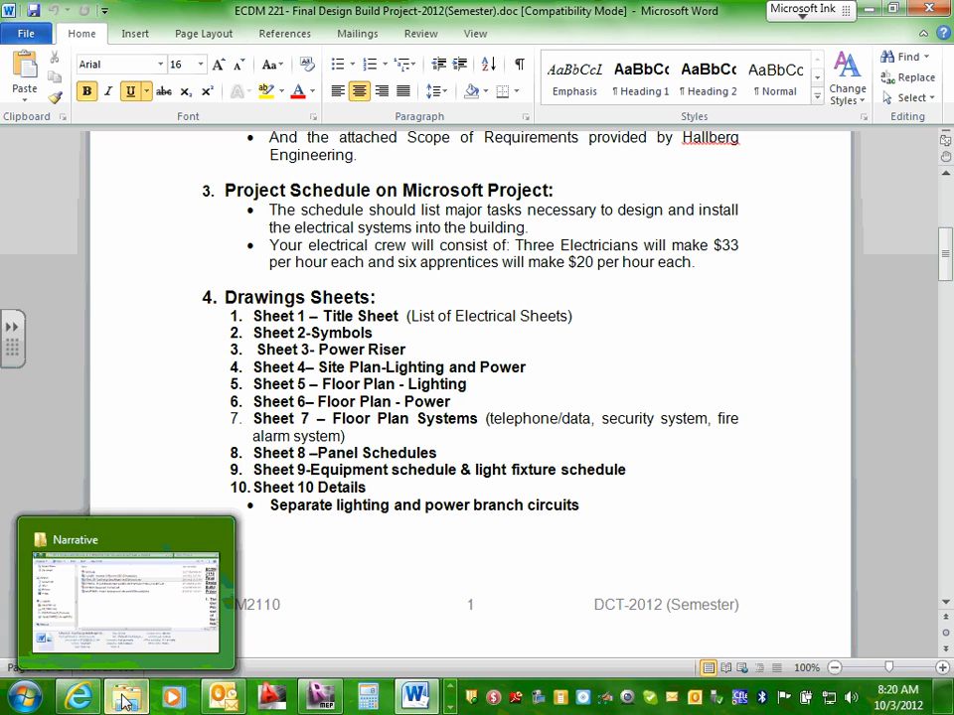
left_click(133, 596)
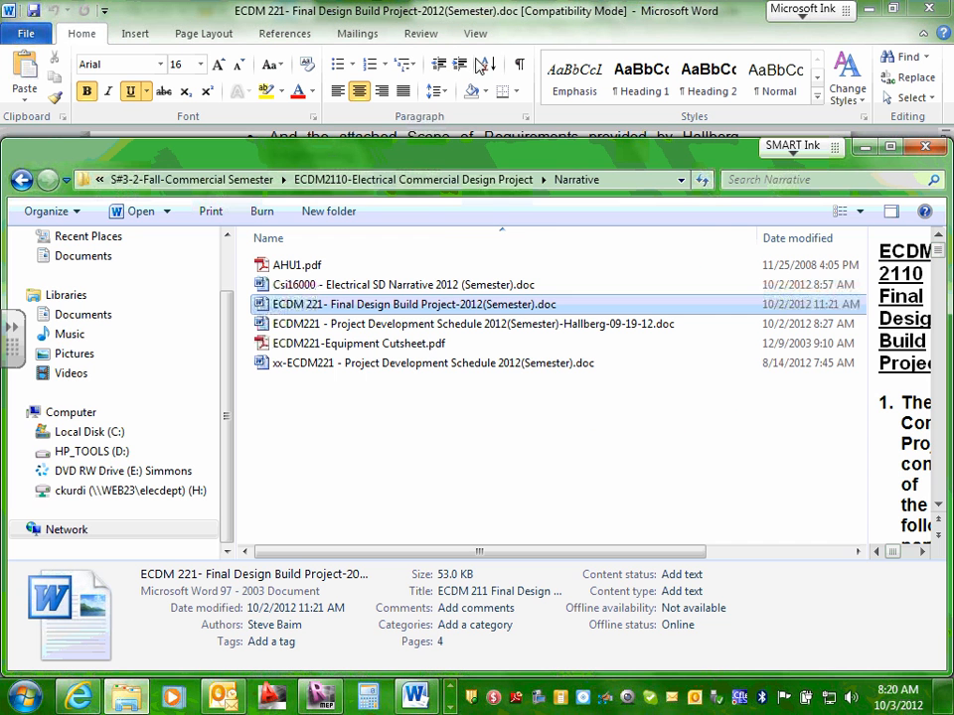
left_click(682, 184)
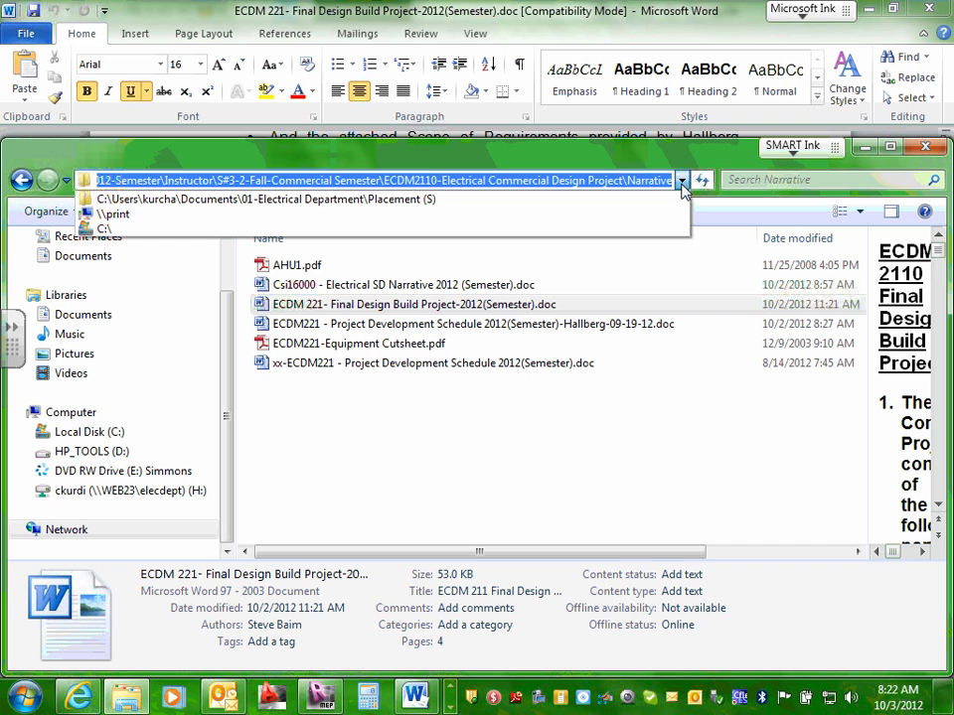
left_click(413, 697)
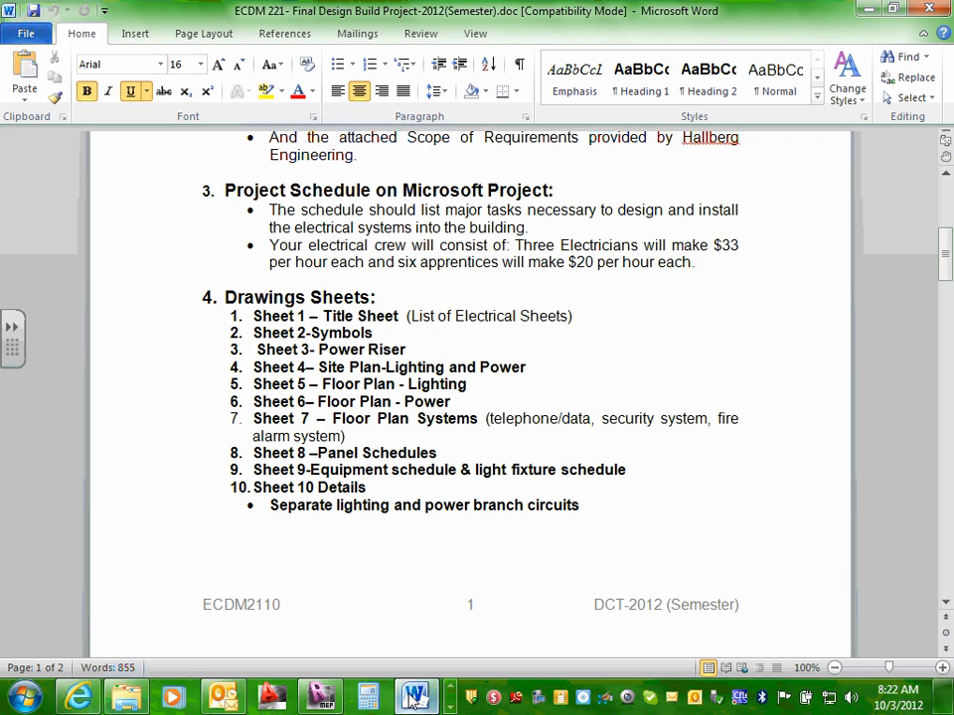
left_click_drag(225, 290, 618, 524)
left_click(618, 524)
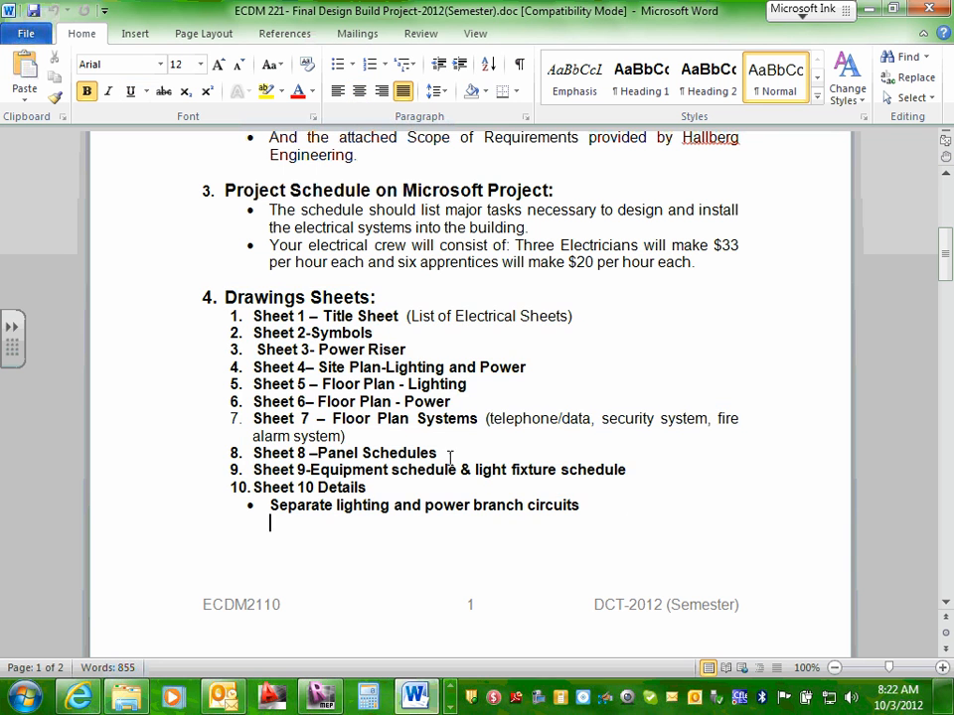
left_click_drag(226, 294, 656, 488)
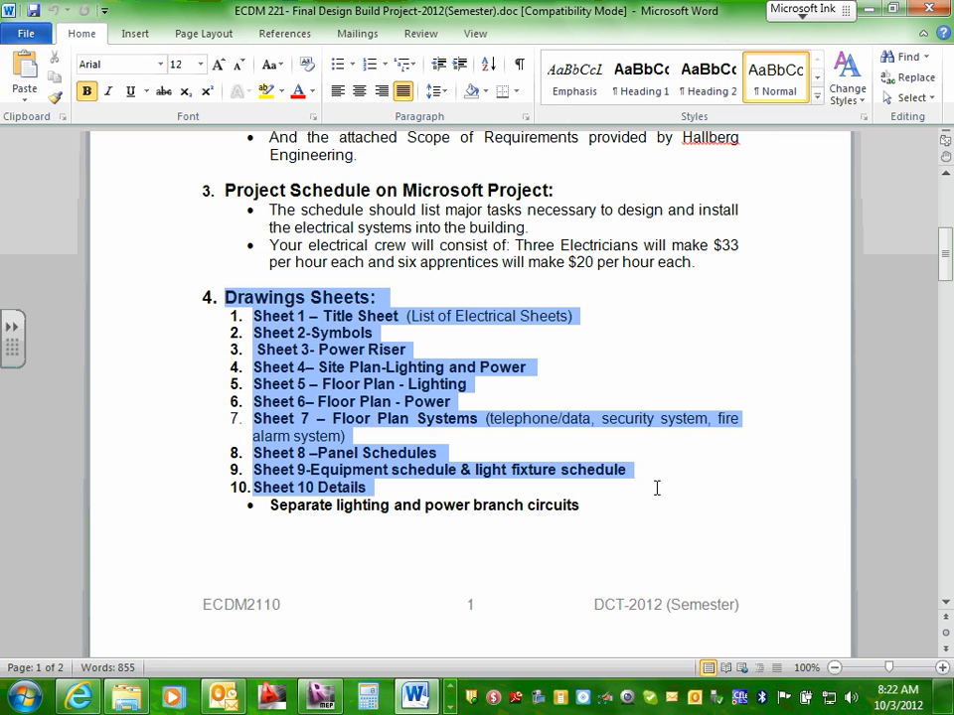
left_click(387, 484)
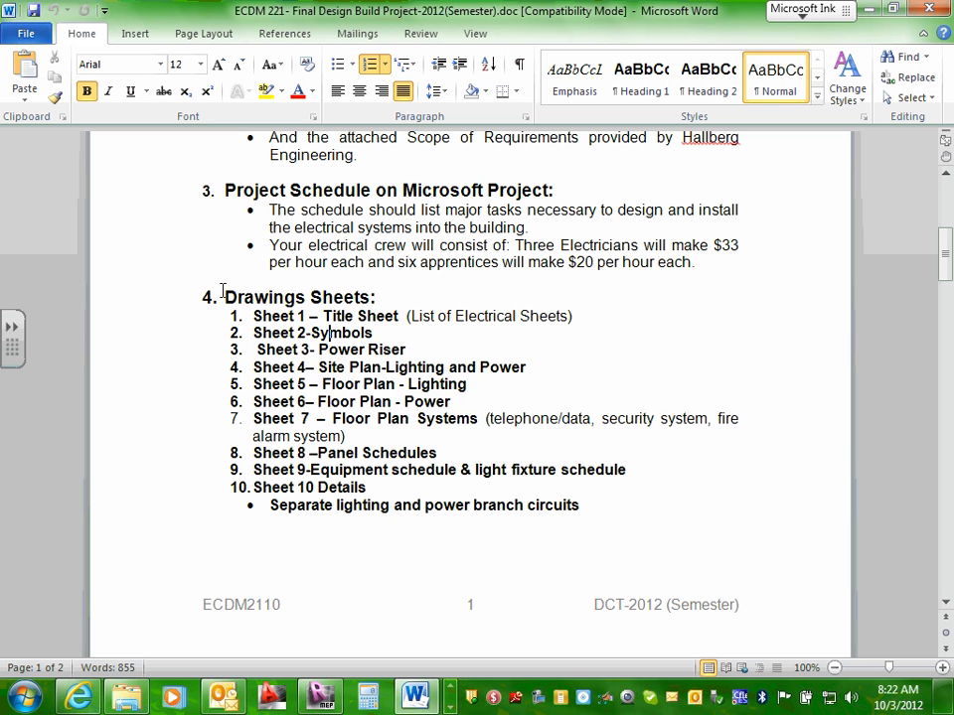
left_click_drag(224, 296, 371, 484)
left_click(372, 484)
left_click(449, 384)
left_click(930, 8)
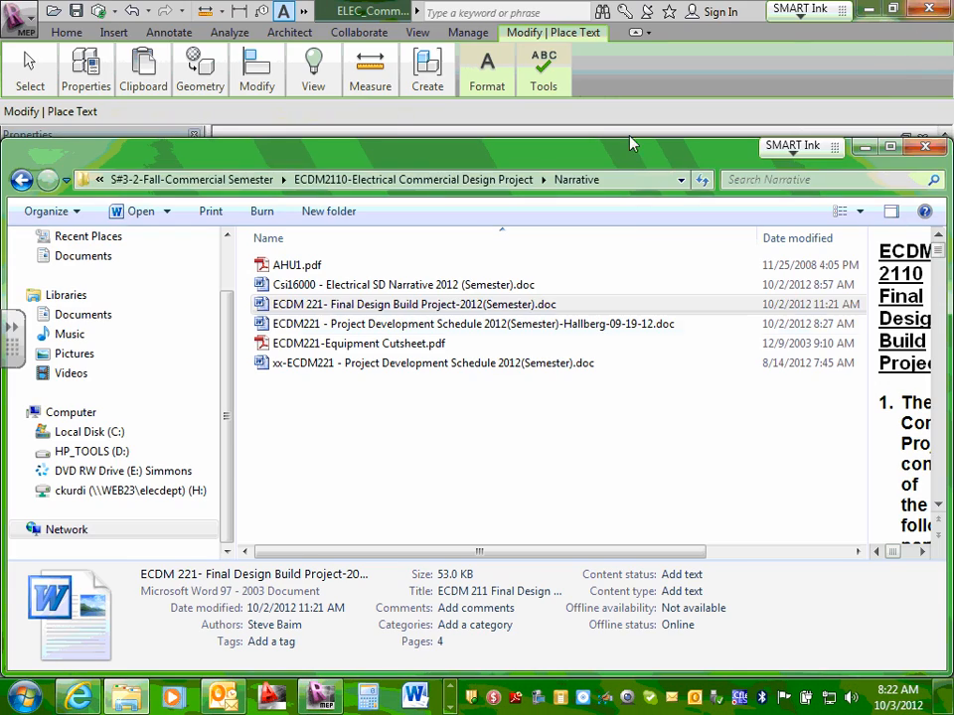
Open ECDM 221- Final Design Build Project-2012(Semester).doc from the Narrative folder and copy its Drawings Sheets heading and list through Sheet 10 Details.
double_click(351, 314)
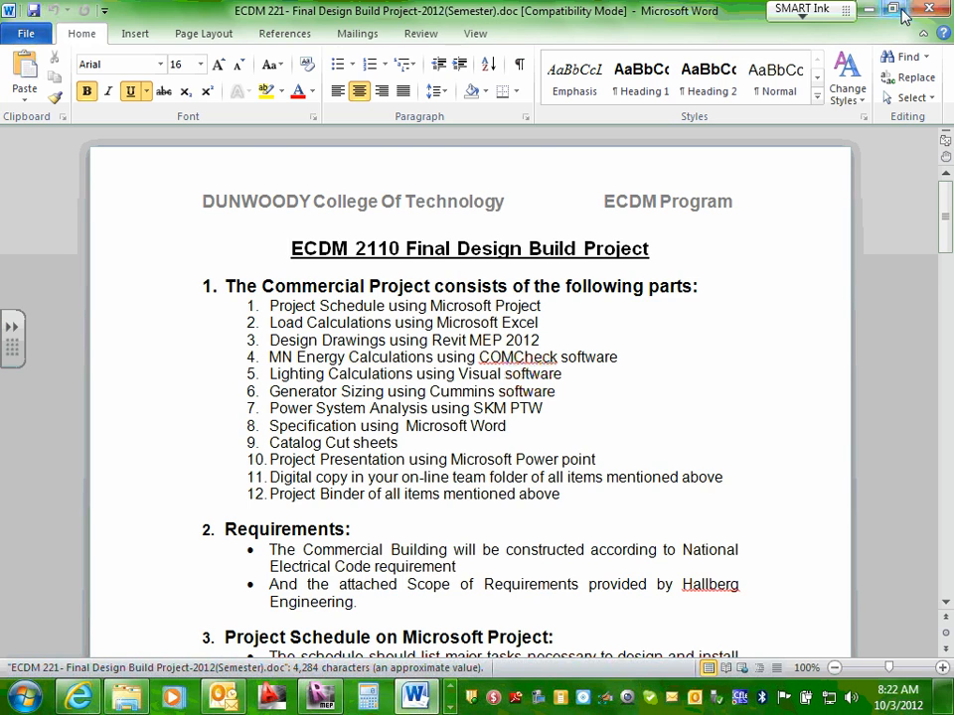
scroll(251, 321, "down", 9)
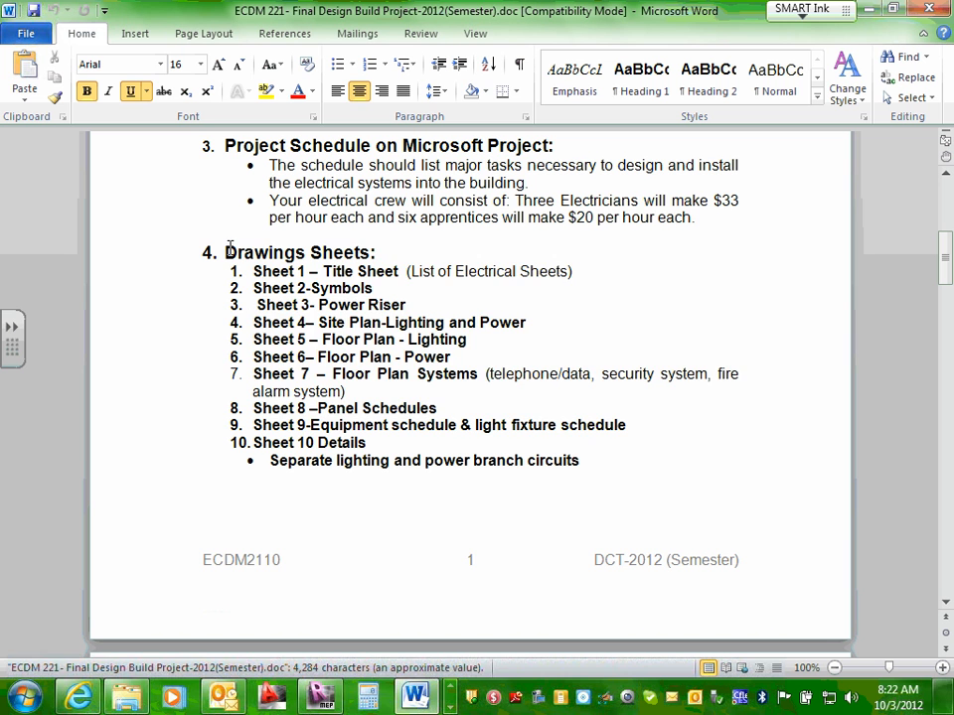
left_click_drag(227, 253, 615, 446)
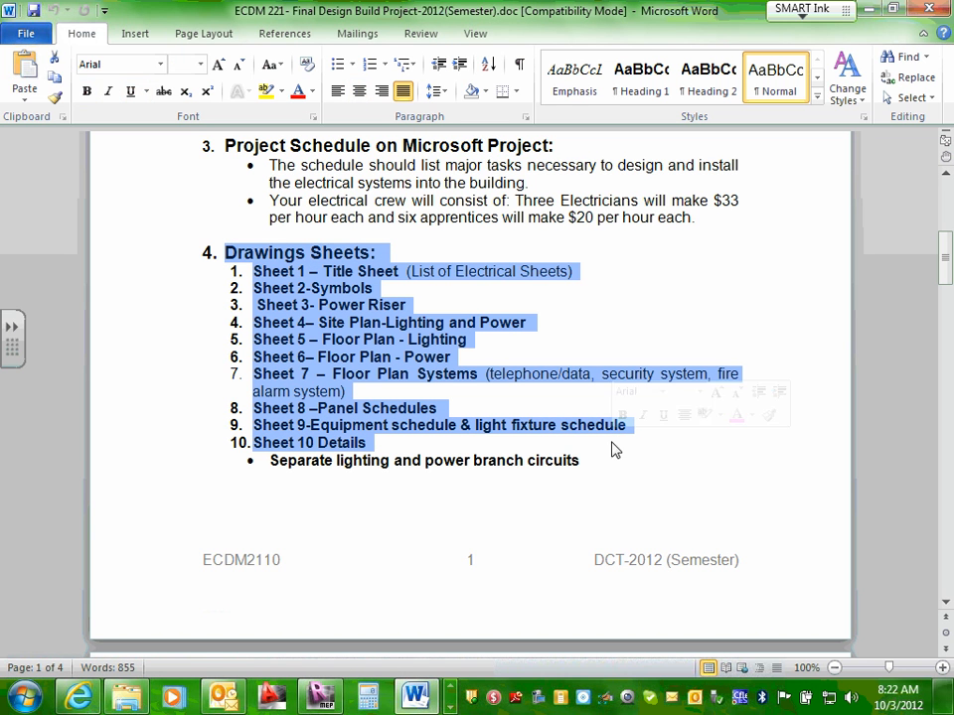
right_click(333, 341)
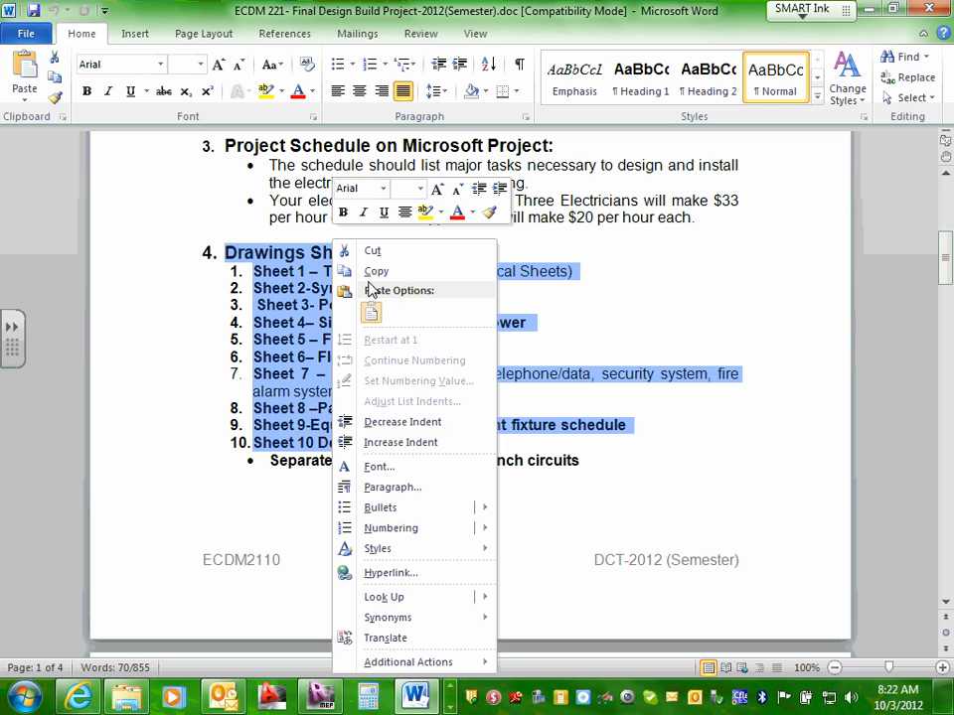
left_click(358, 267)
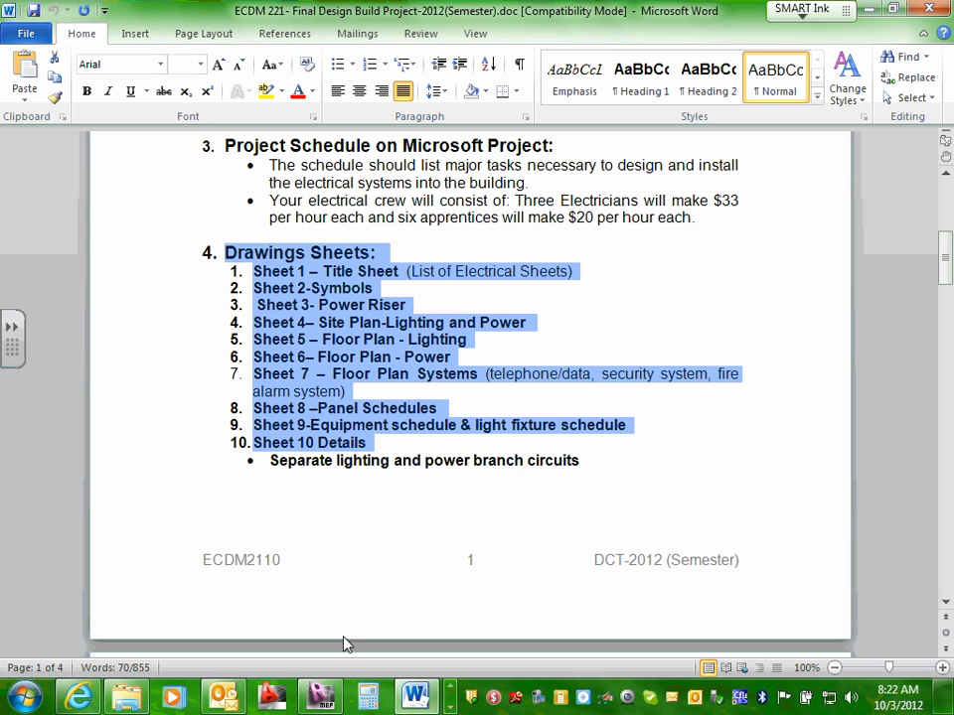
Switch to Revit MEP, paste the copied sheet list into the open text note, and finish placing text.
mouse_move(320, 696)
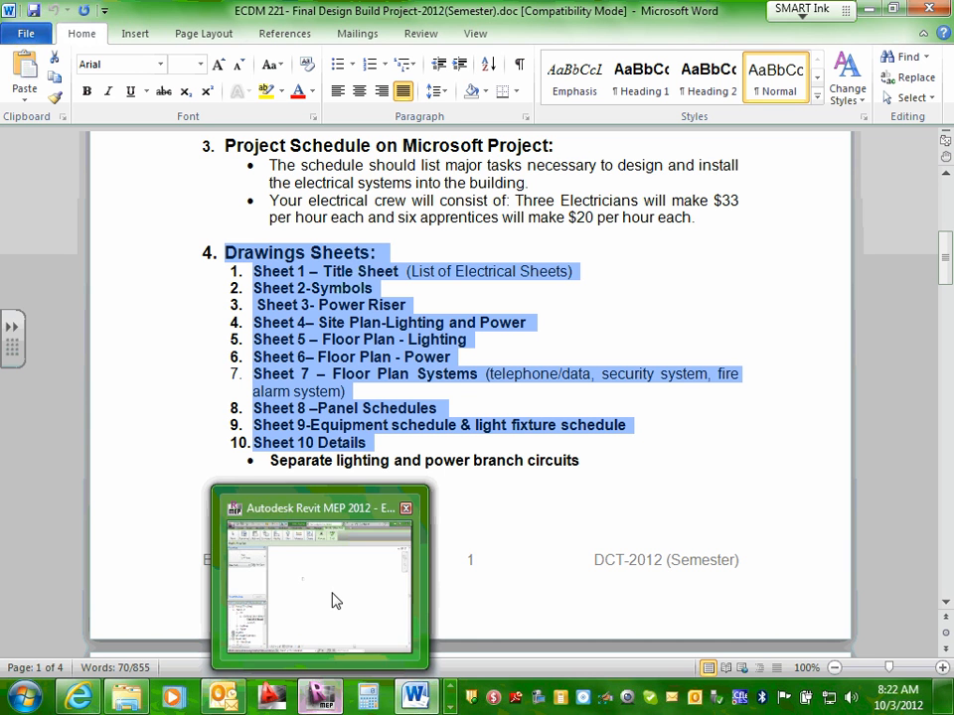
left_click(322, 697)
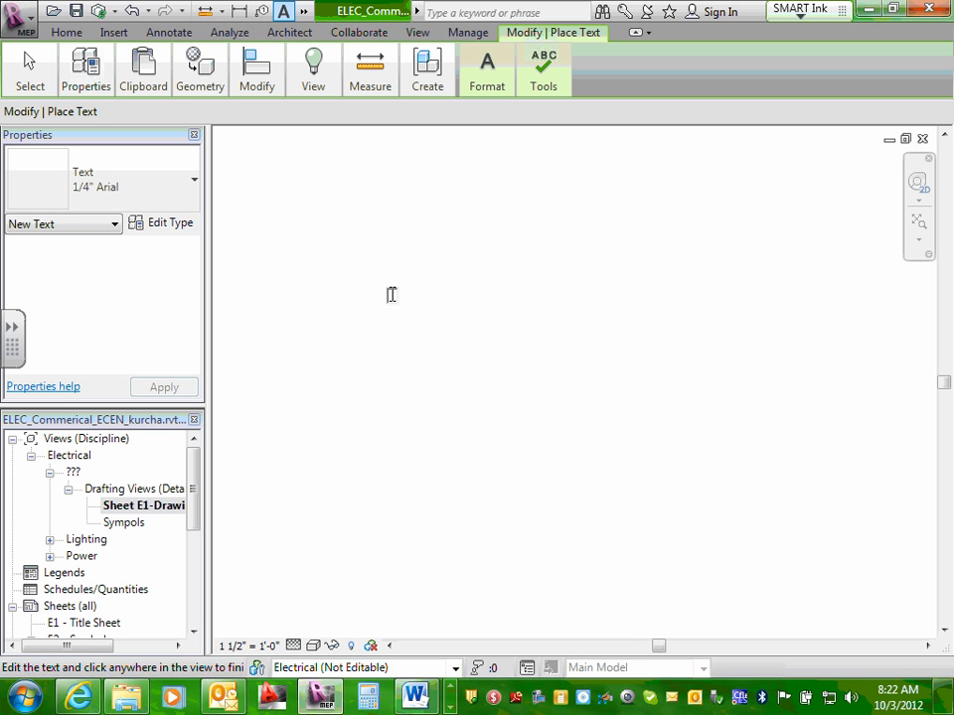
left_click(66, 35)
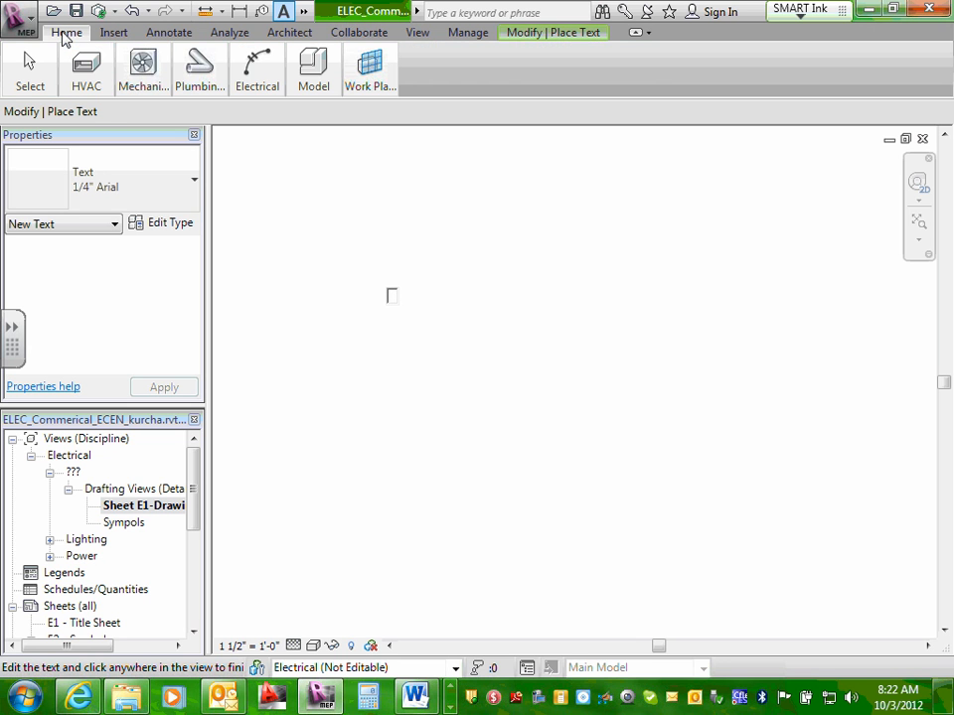
left_click(169, 34)
left_click(199, 69)
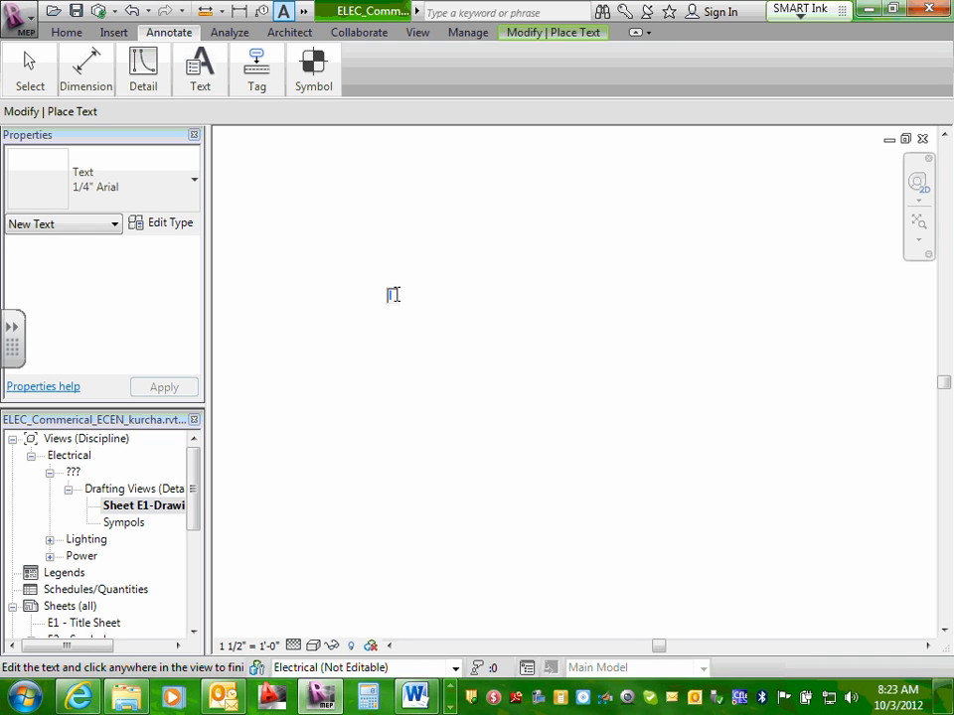
key("ctrl+v")
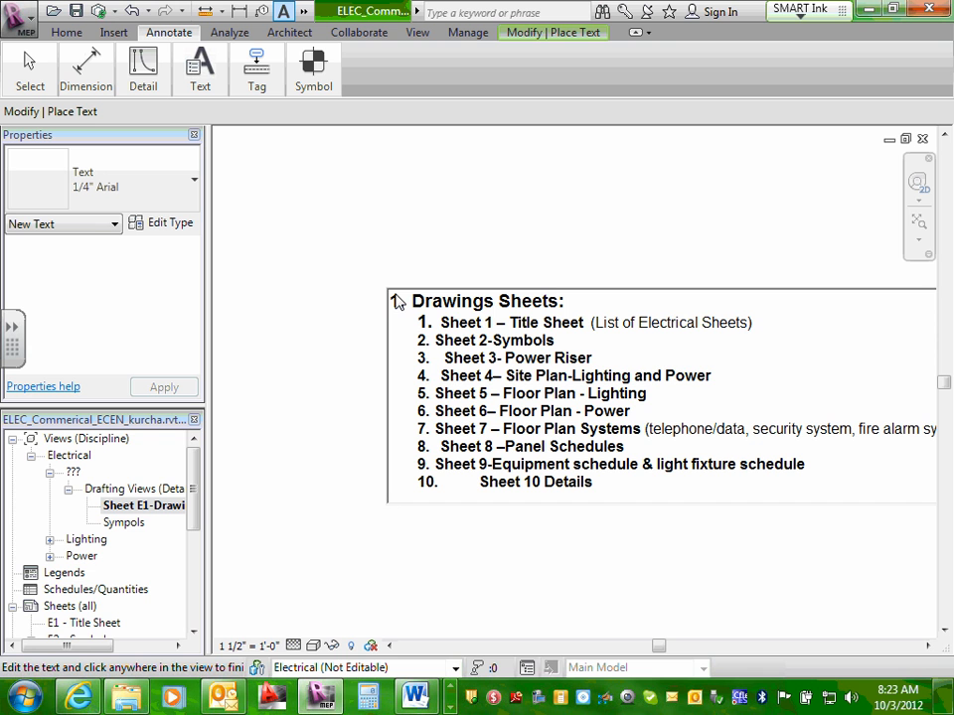
left_click(529, 189)
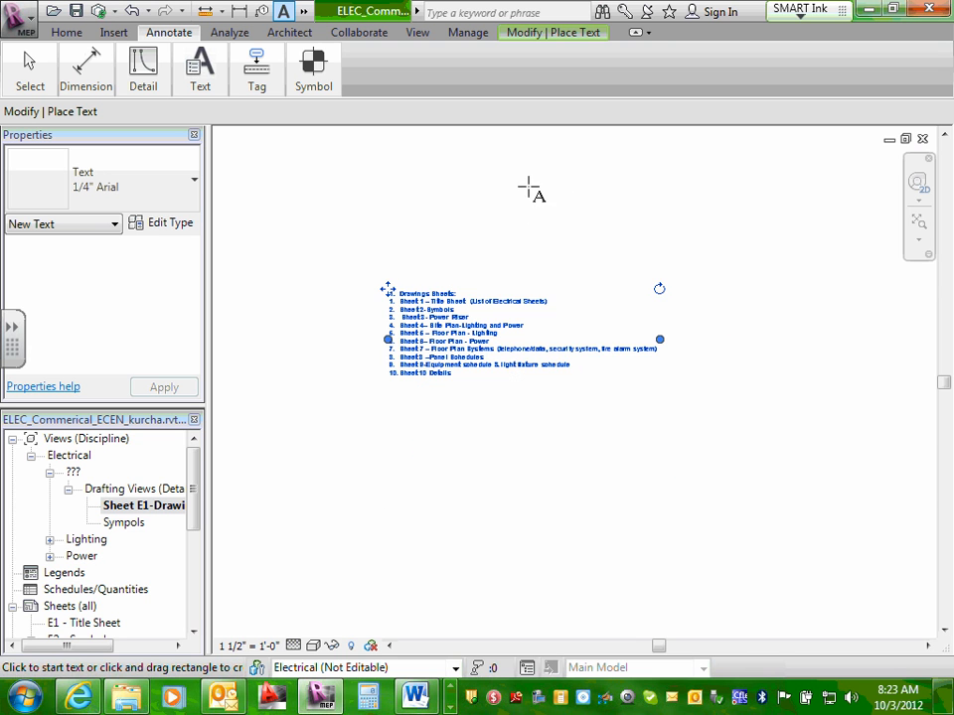
key("Escape")
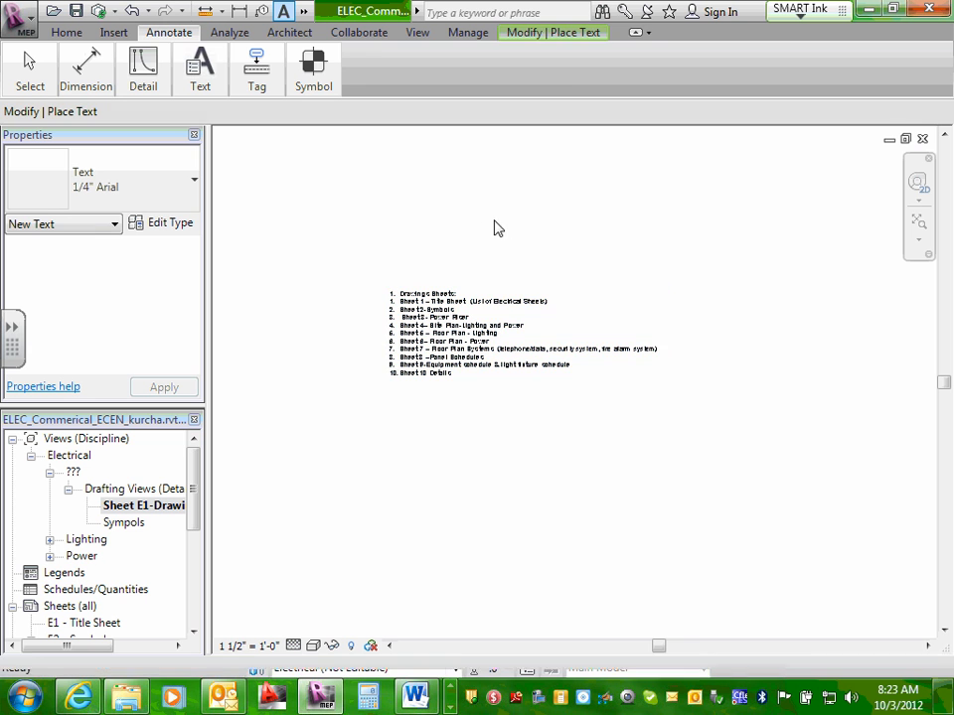
key("Escape")
Edit the pasted note and delete "(List of Electrical Sheets)" from the Sheet 1 – Title Sheet line.
left_click(448, 319)
scroll(430, 350, "up", 2)
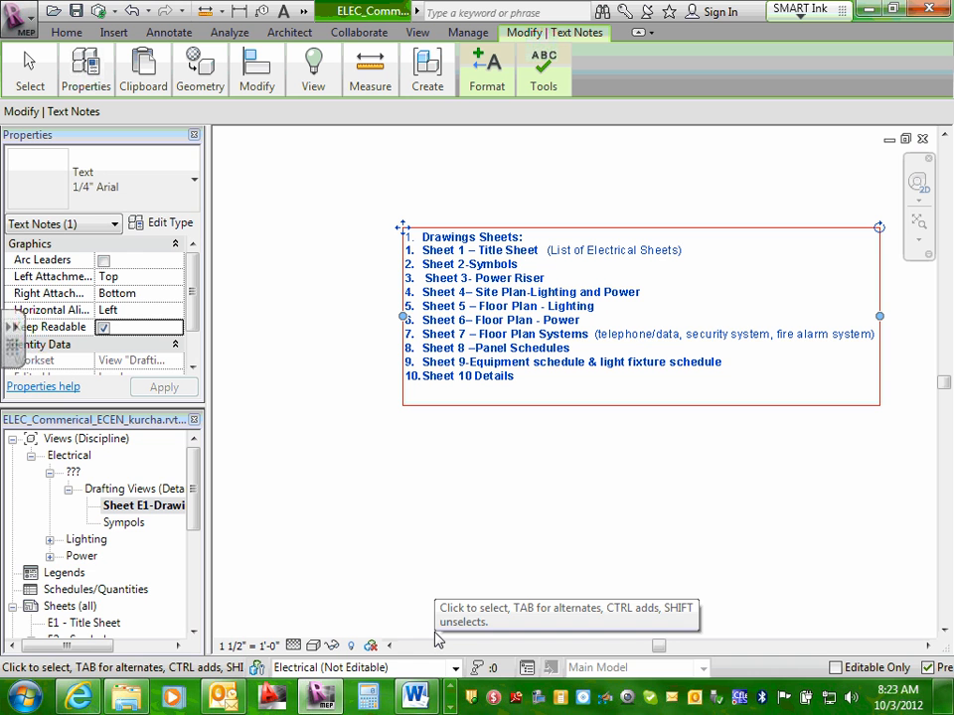
double_click(419, 248)
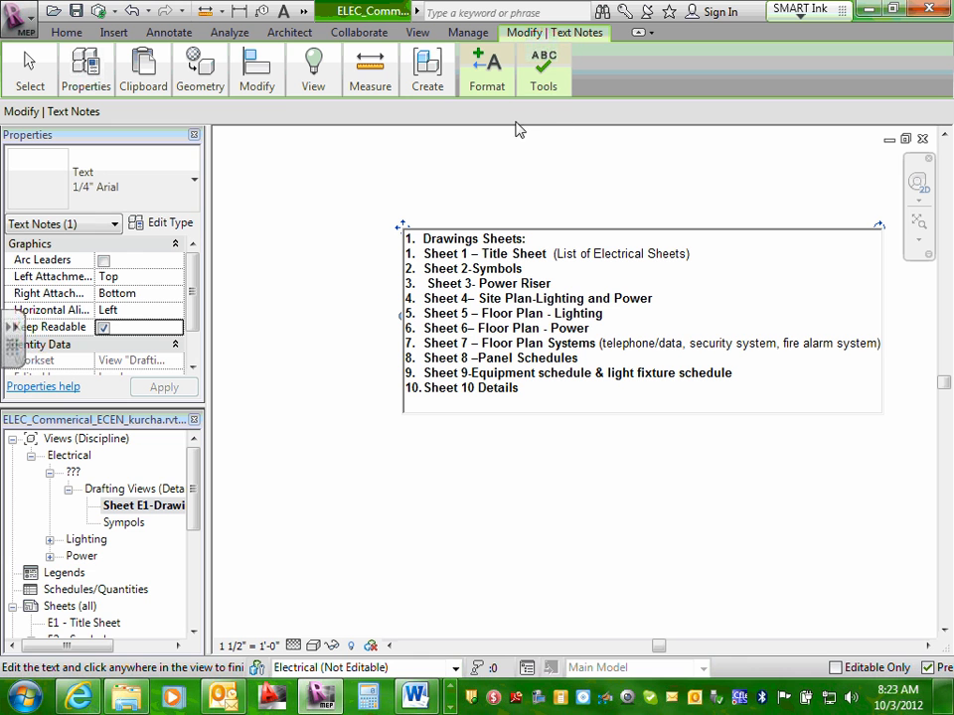
mouse_move(497, 87)
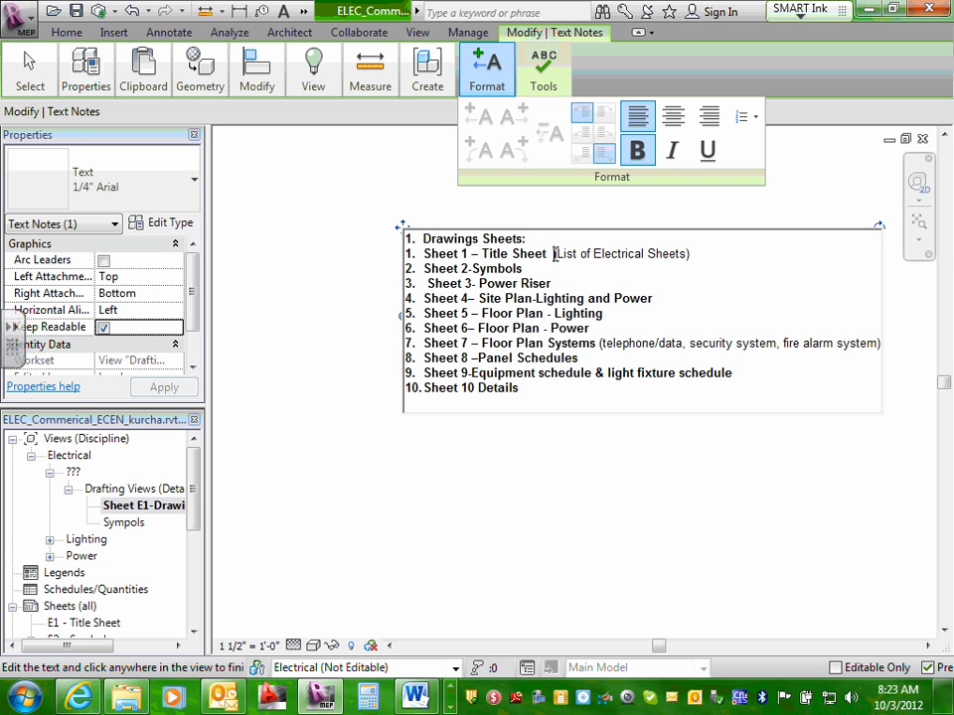
left_click_drag(553, 254, 699, 254)
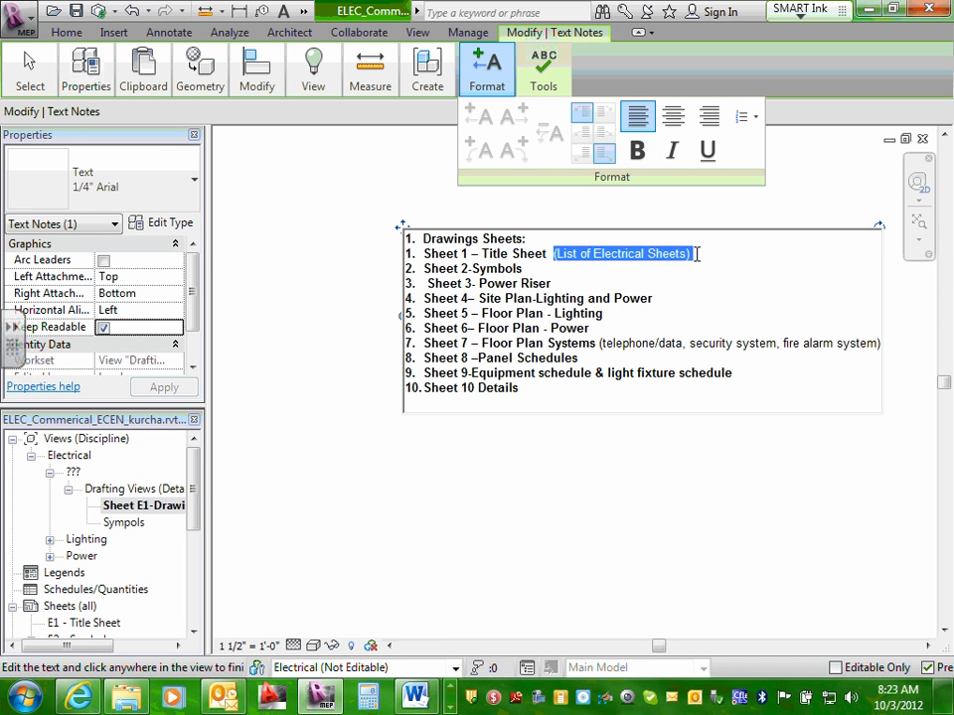
key("Delete")
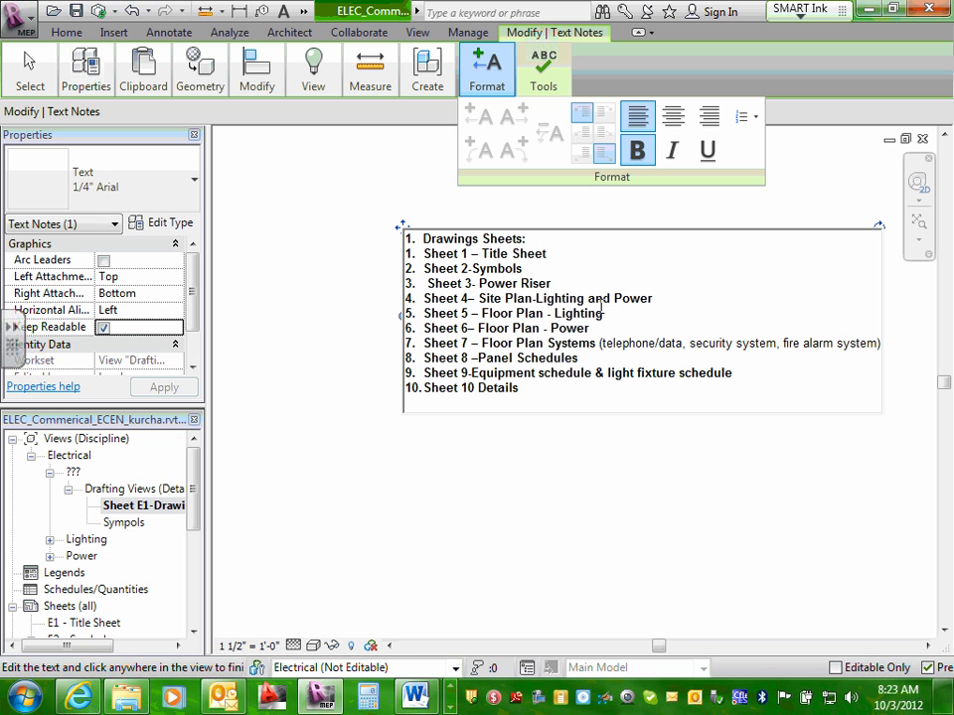
Delete "(telephone/data, security system, fire alarm system)" from the Sheet 7 line and finish editing the note.
left_click(600, 343)
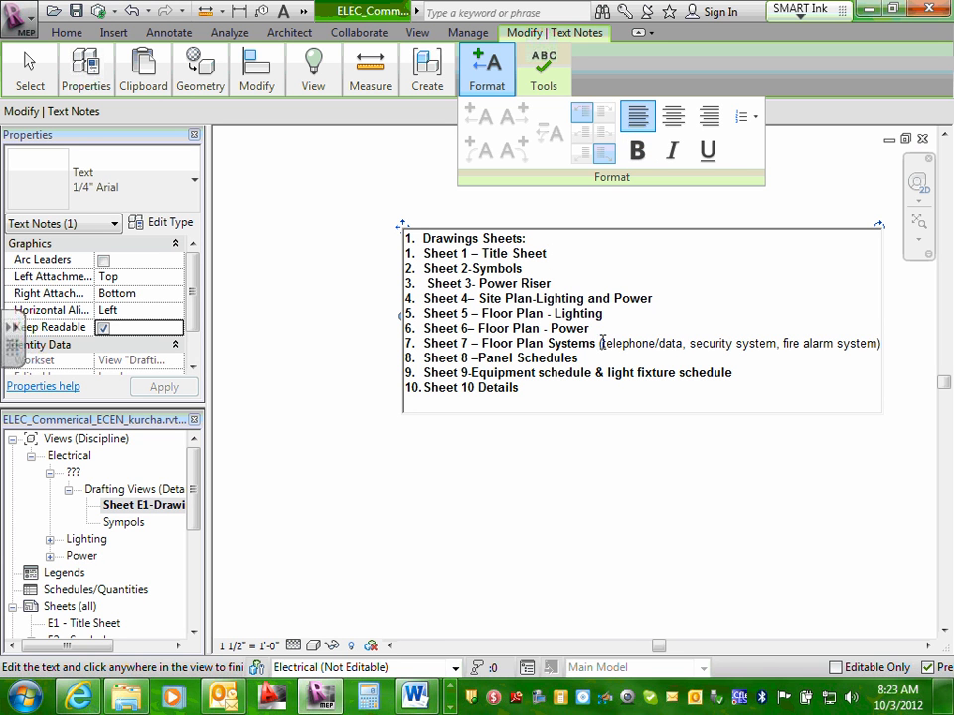
left_click_drag(602, 342, 879, 343)
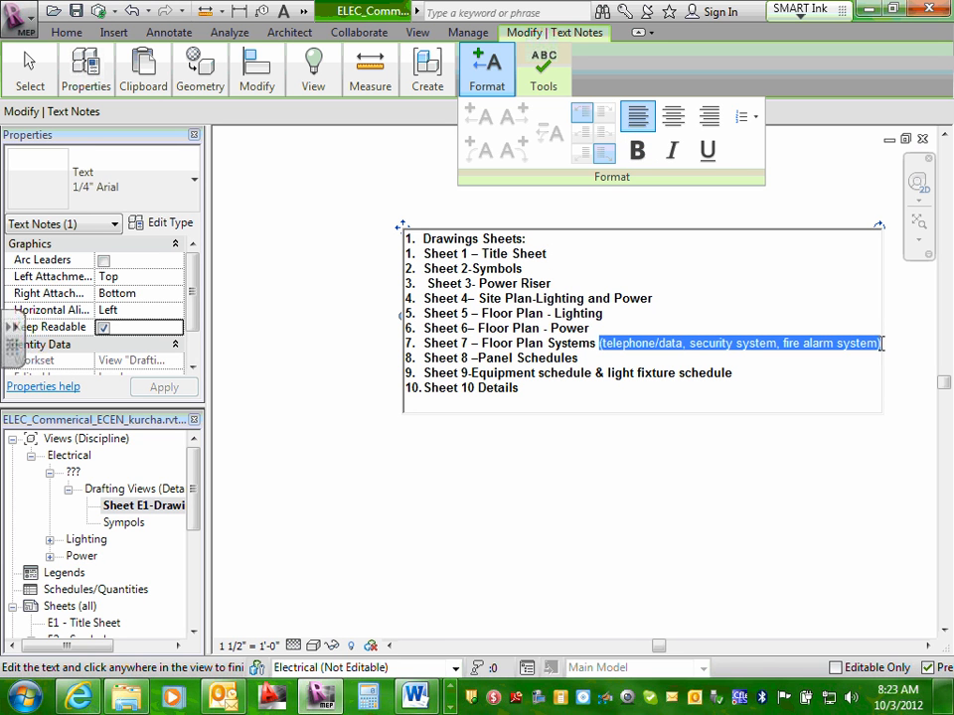
key("Delete")
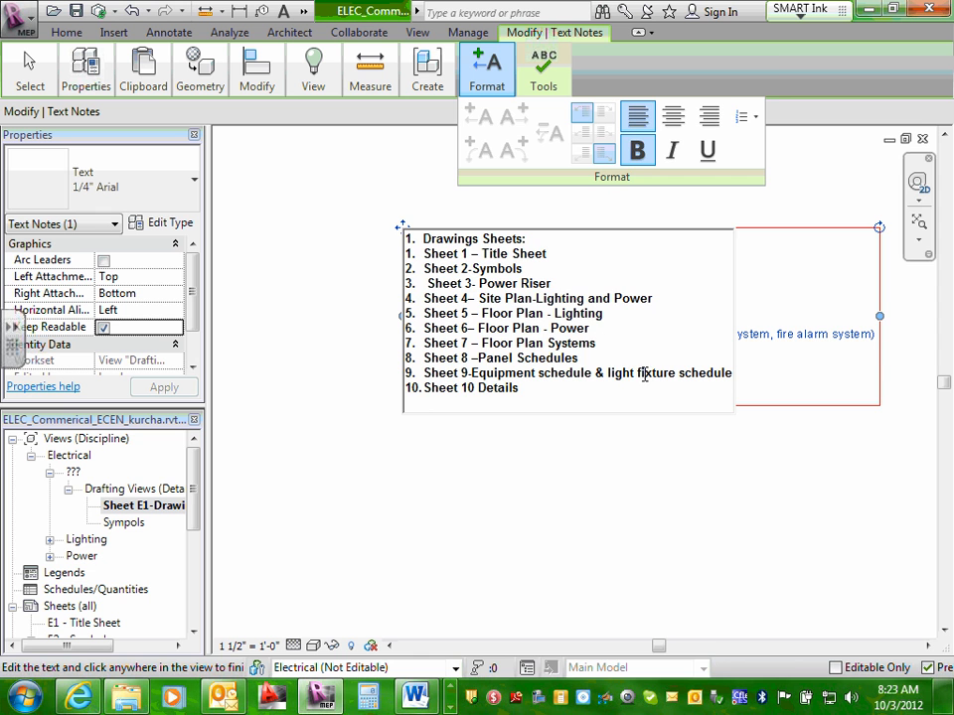
left_click(638, 447)
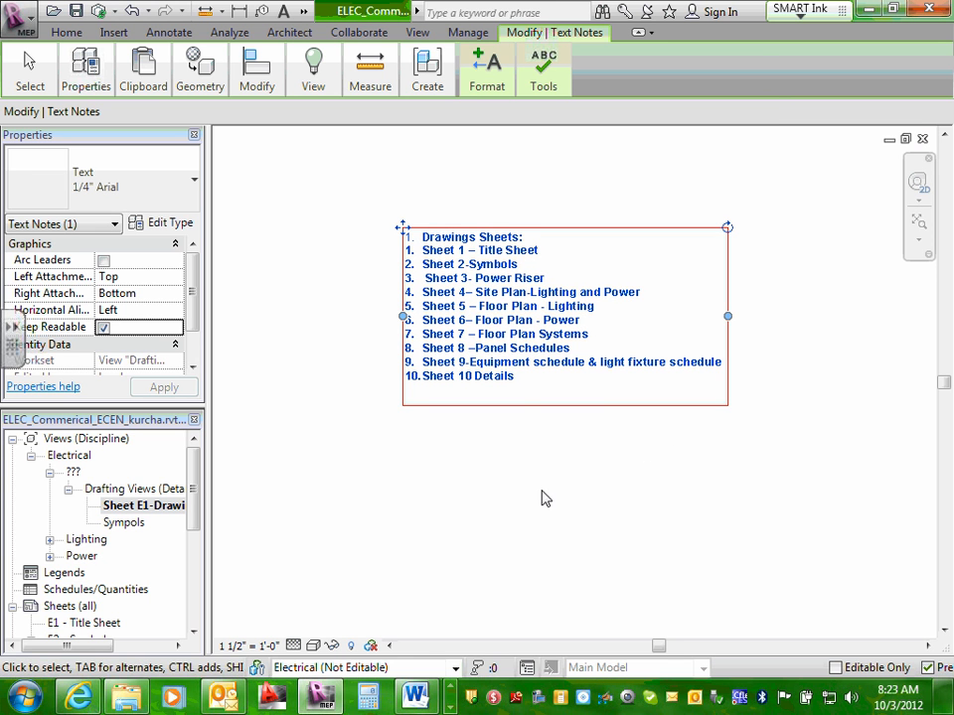
Reopen the note for editing, keep it left-aligned, and remove the list number from the Drawings Sheets heading.
left_click(524, 375)
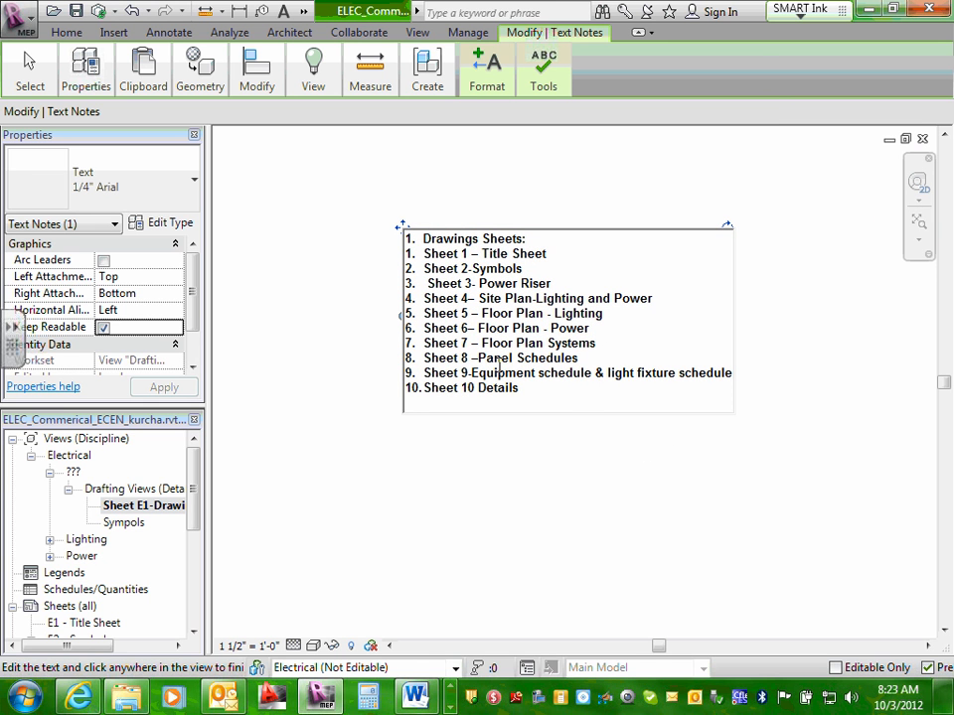
left_click(424, 240)
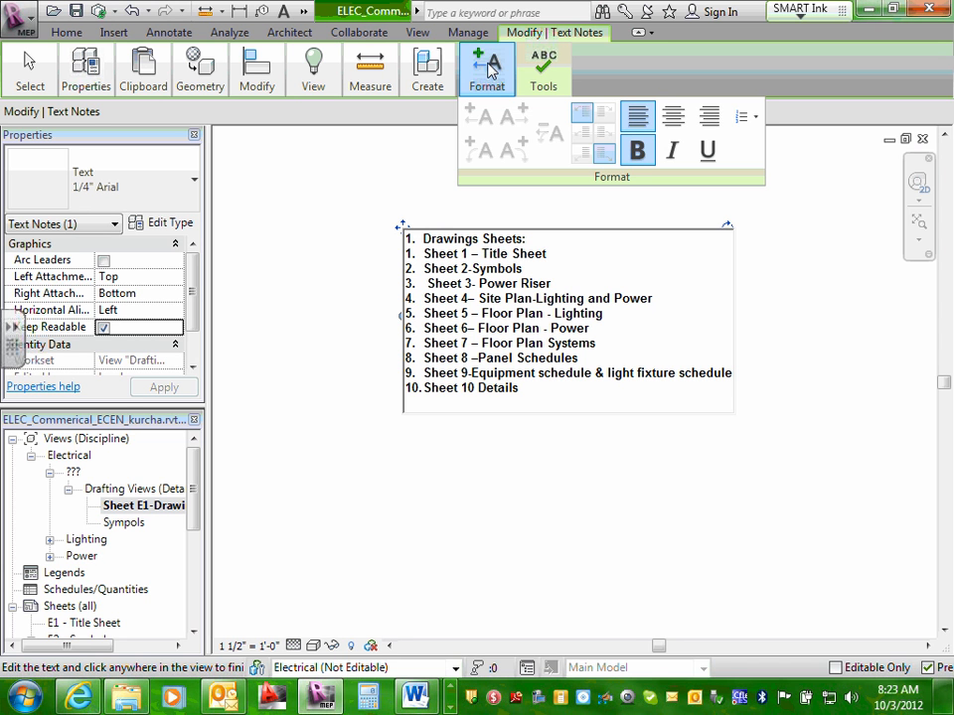
left_click(717, 119)
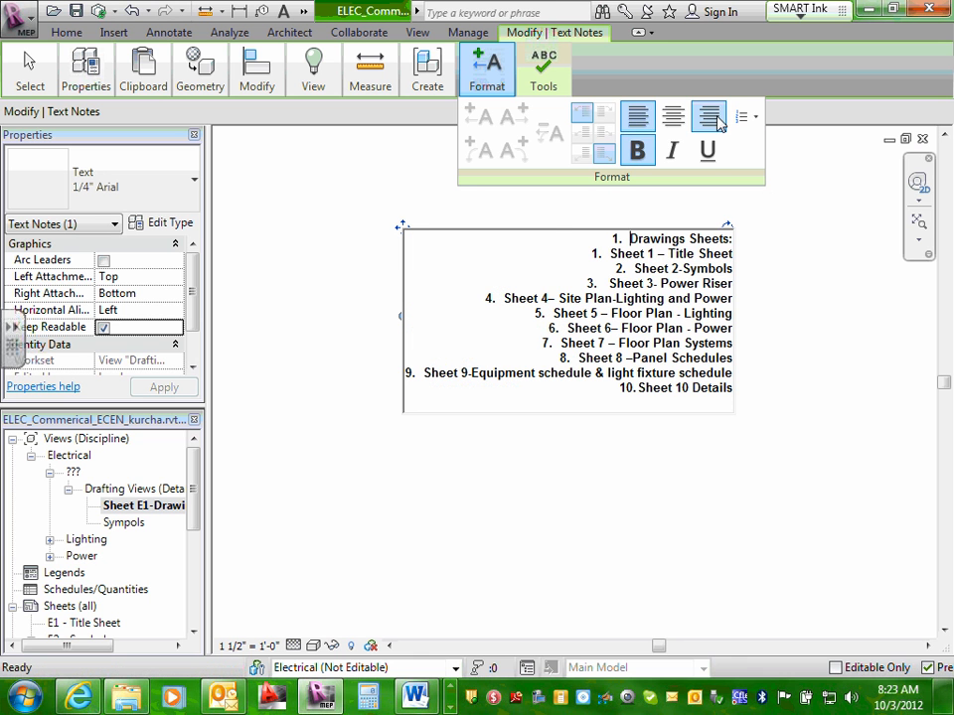
left_click(641, 118)
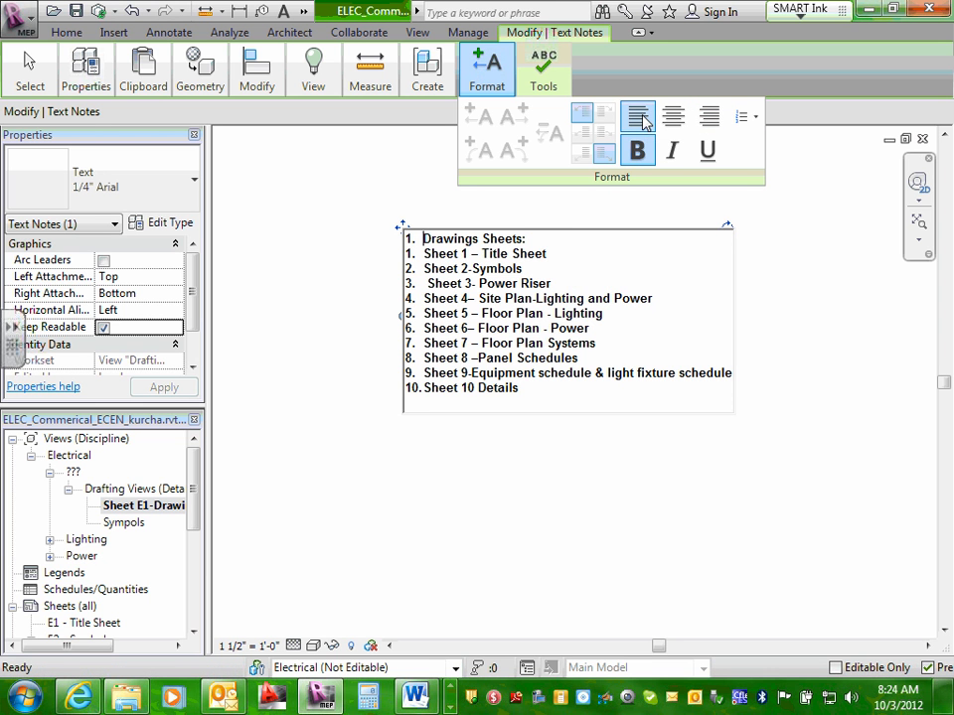
left_click(756, 120)
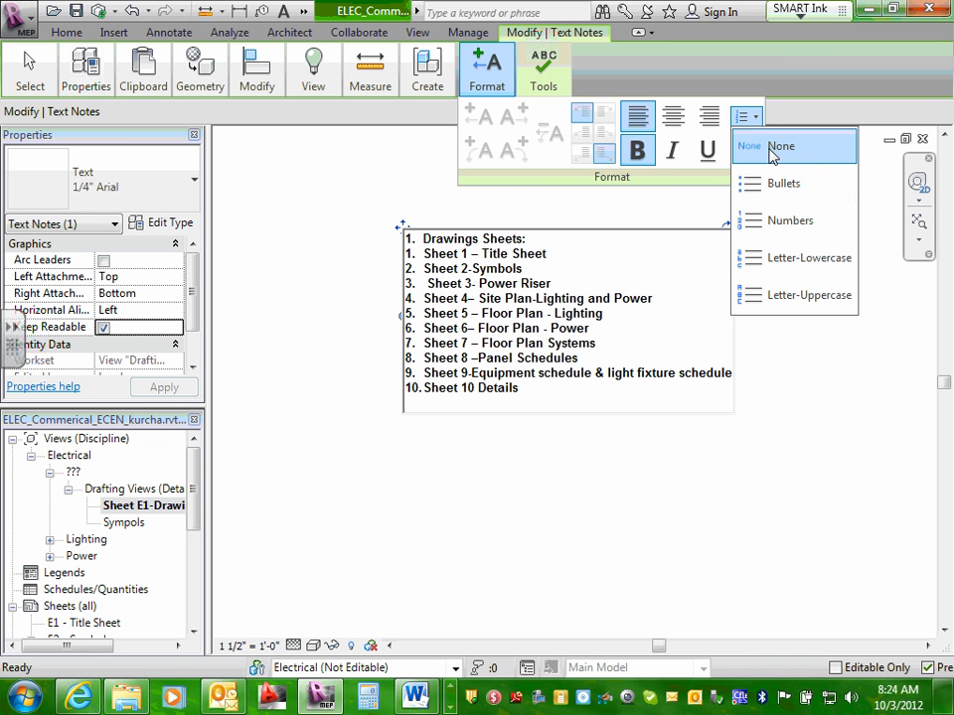
left_click(773, 149)
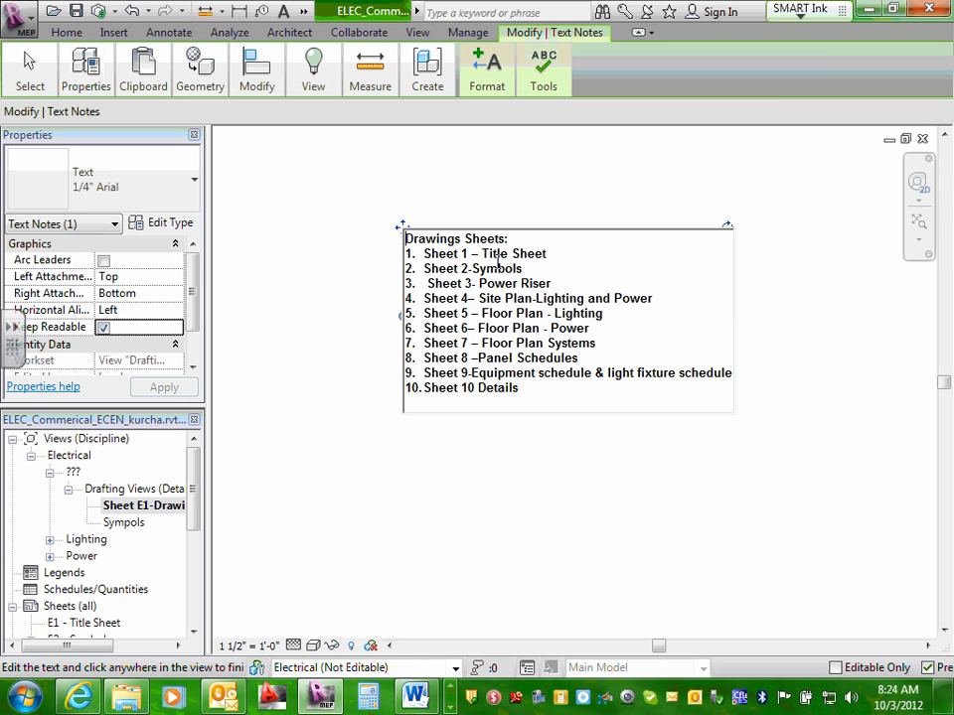
Toggle bold off and back on for the Drawings Sheets heading, and finish editing the note.
left_click_drag(515, 241, 379, 222)
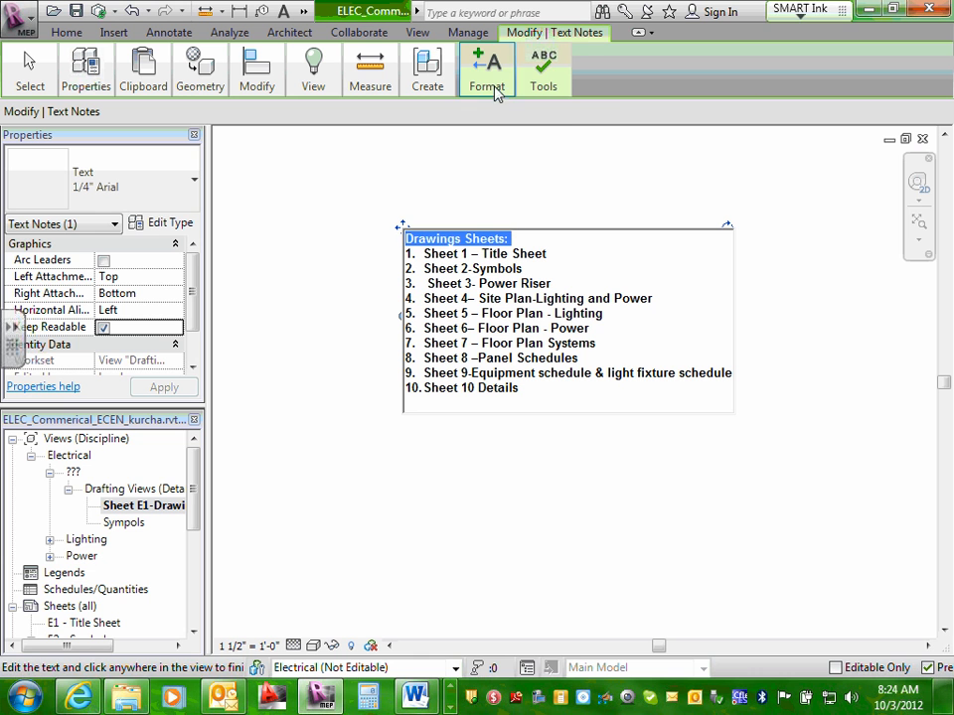
left_click(637, 152)
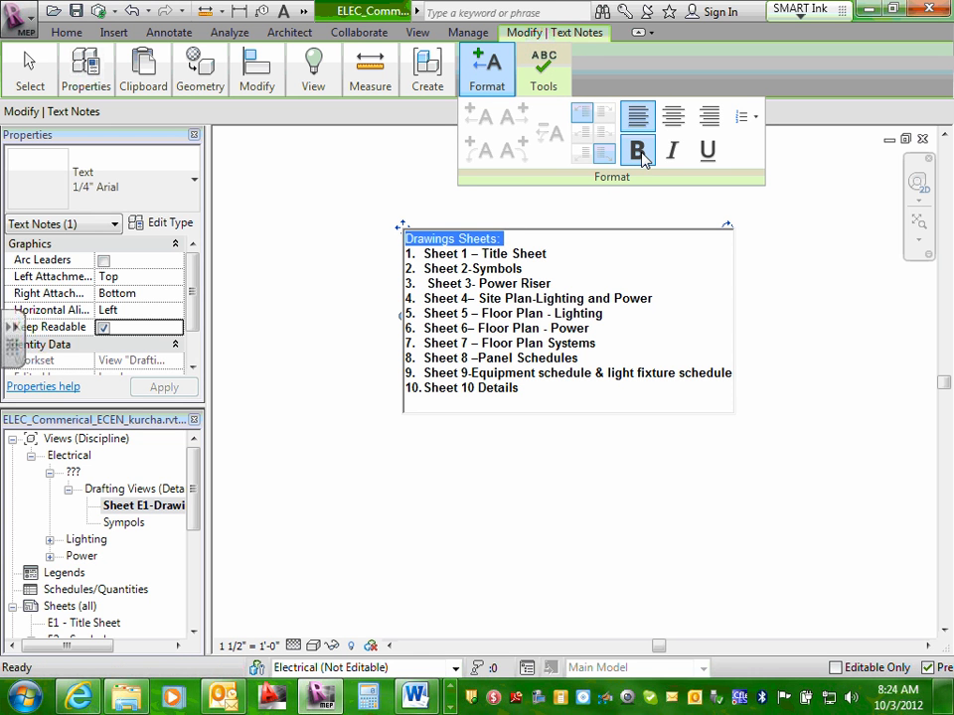
left_click(639, 152)
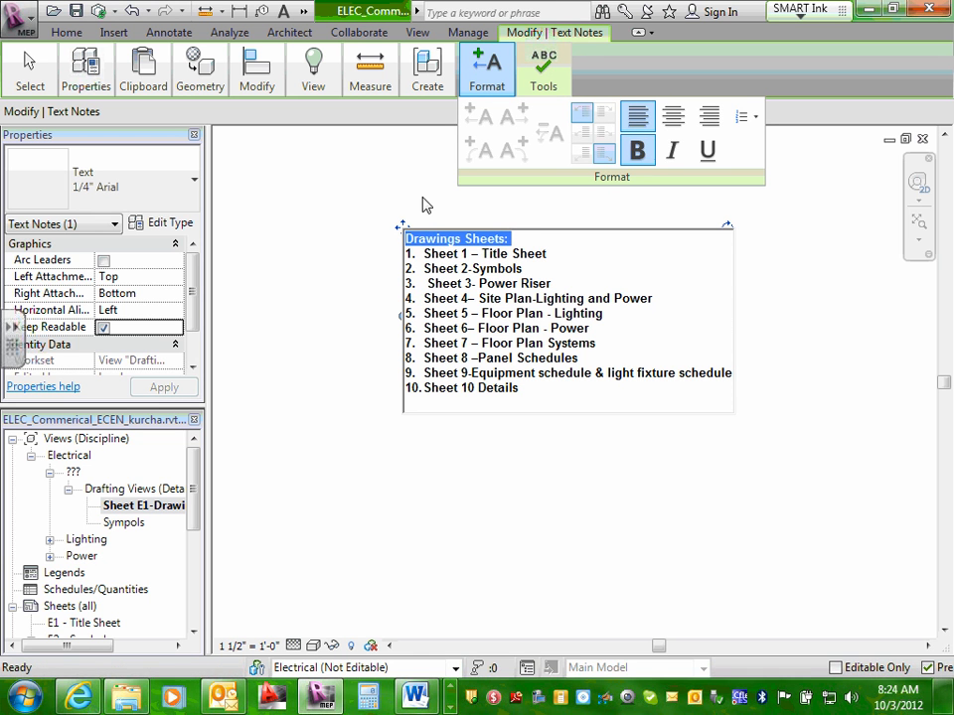
left_click(285, 213)
left_click(269, 296)
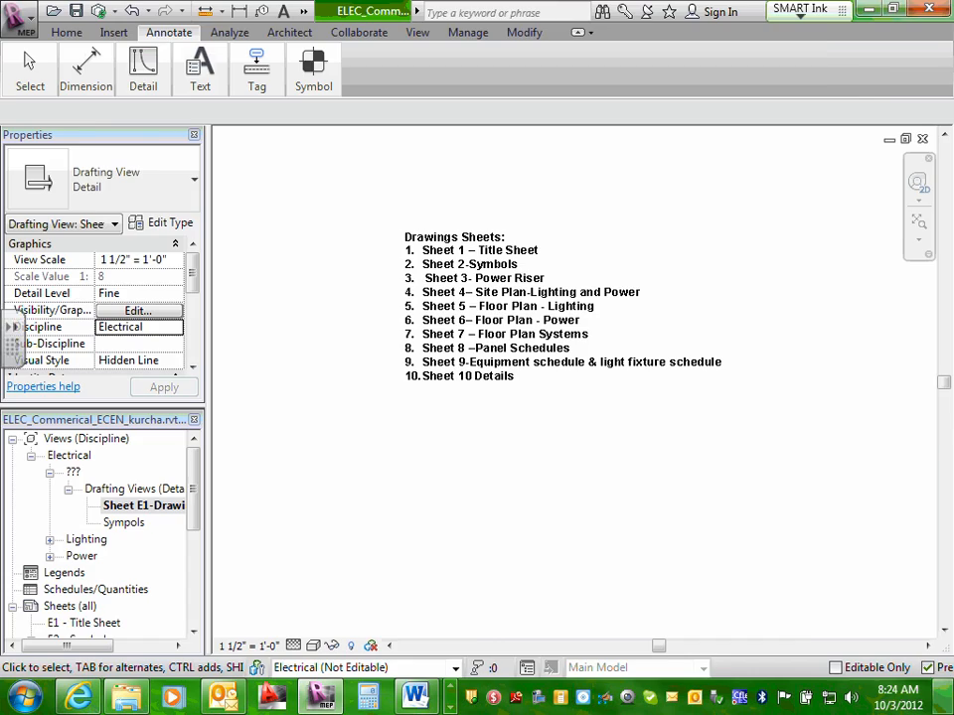
Reopen the Drawings Sheets note and try to remove the list numbering from all ten sheet lines.
mouse_move(948, 698)
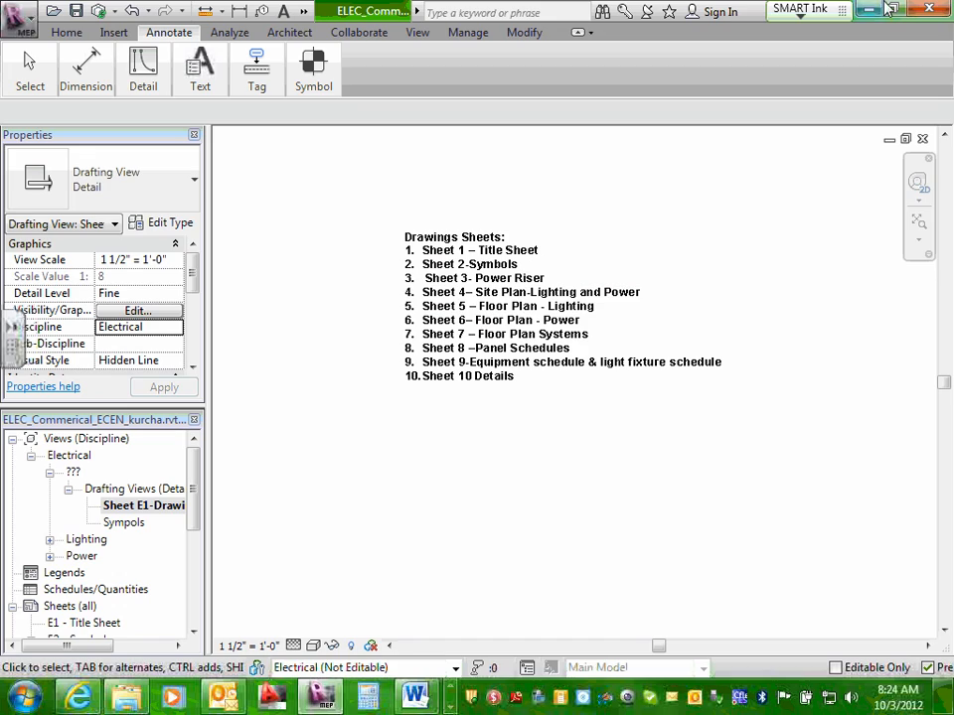
left_click(427, 257)
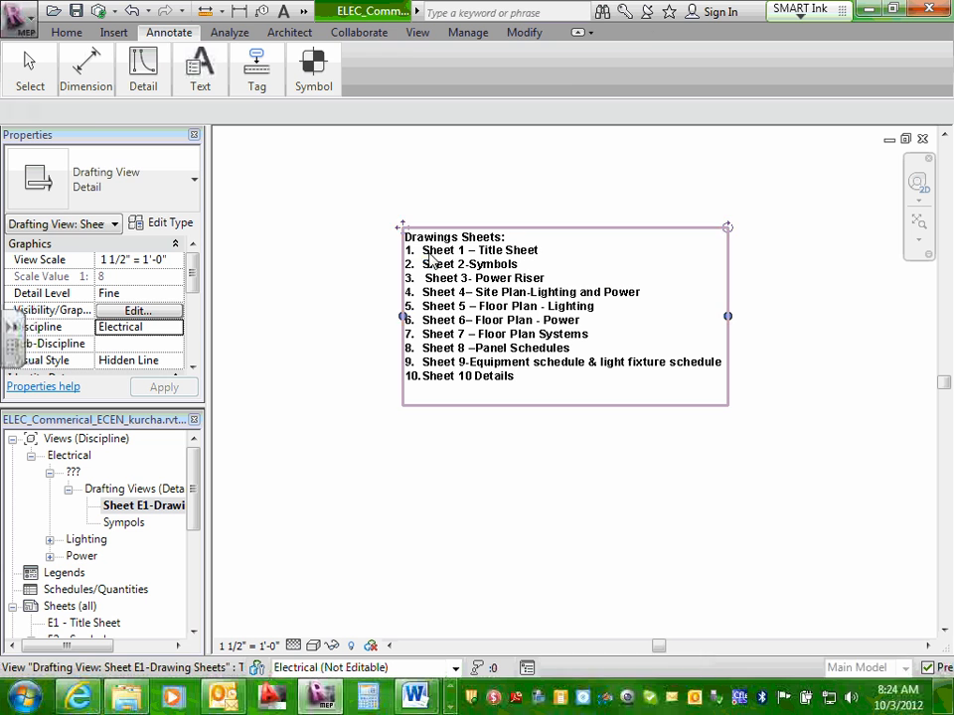
left_click(427, 257)
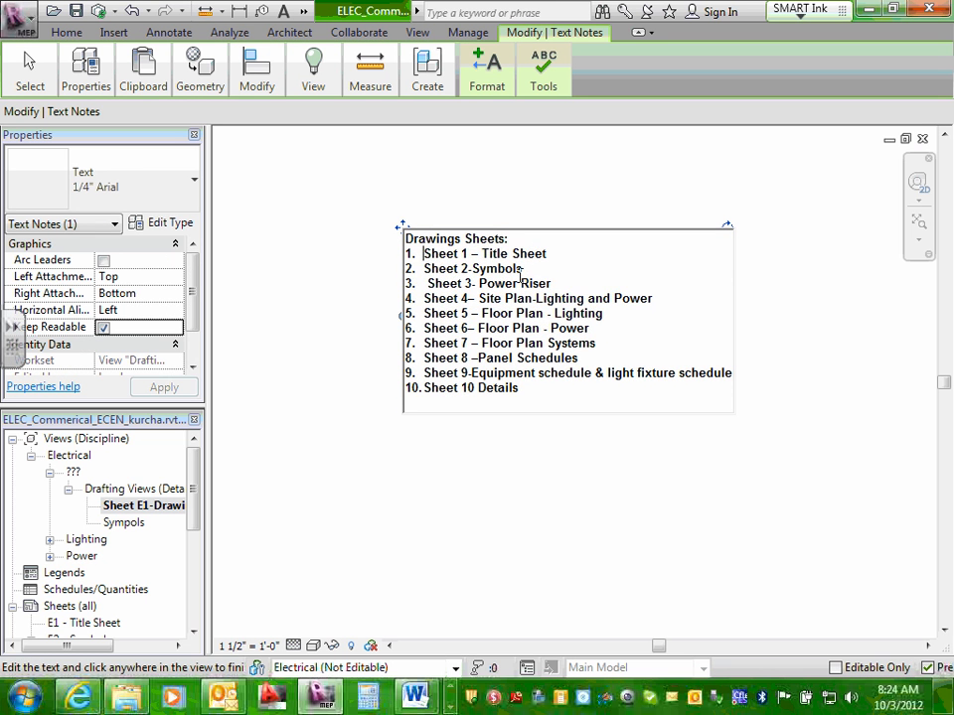
left_click_drag(425, 253, 594, 386)
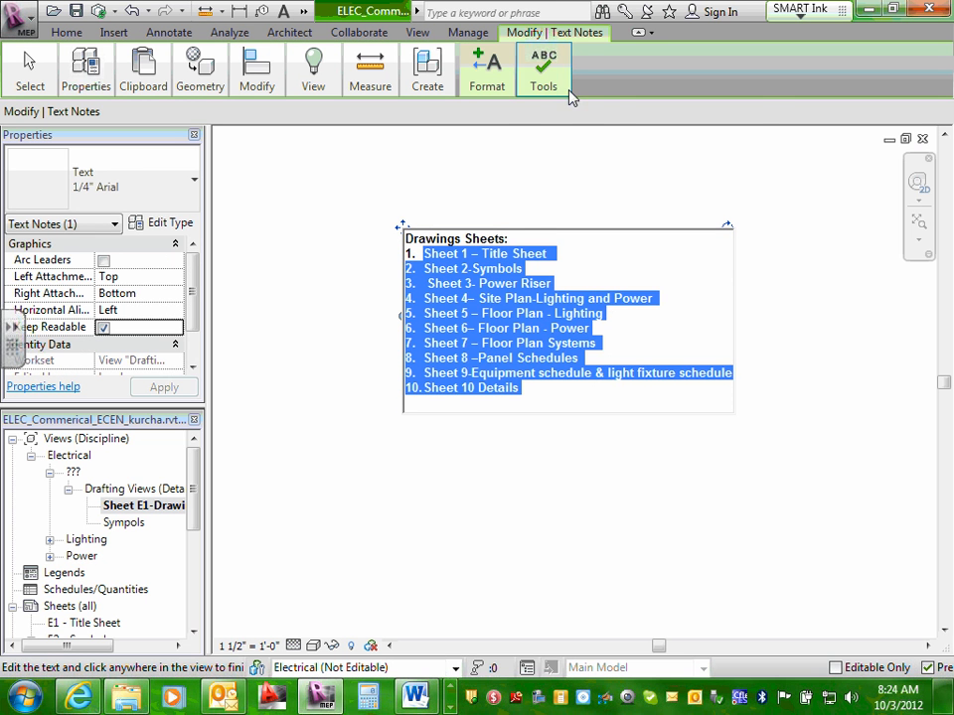
left_click(501, 92)
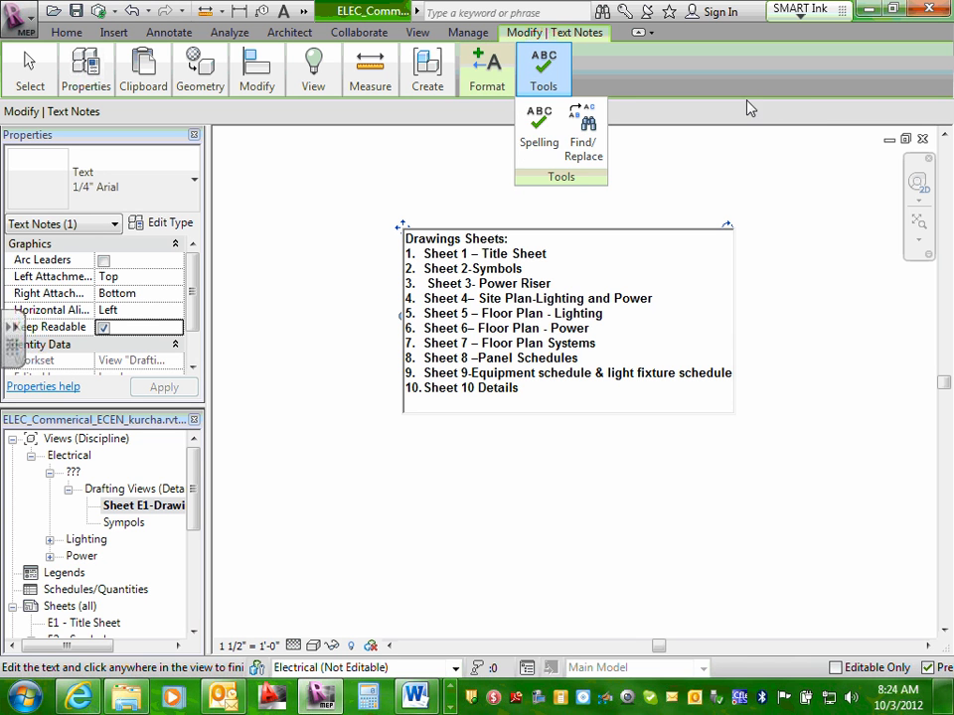
mouse_move(496, 87)
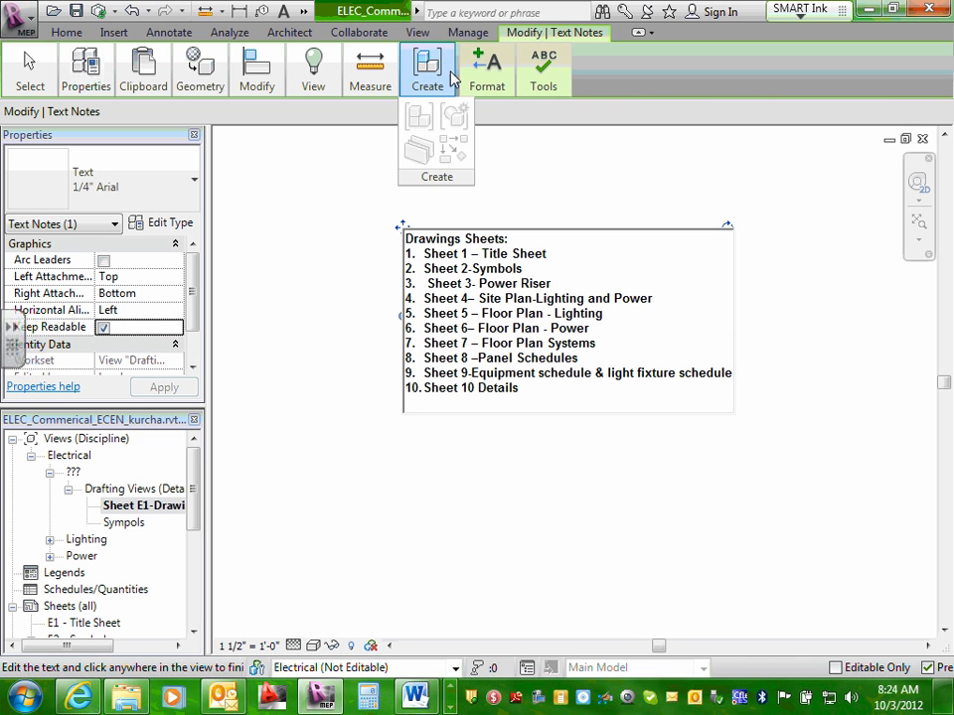
left_click(752, 117)
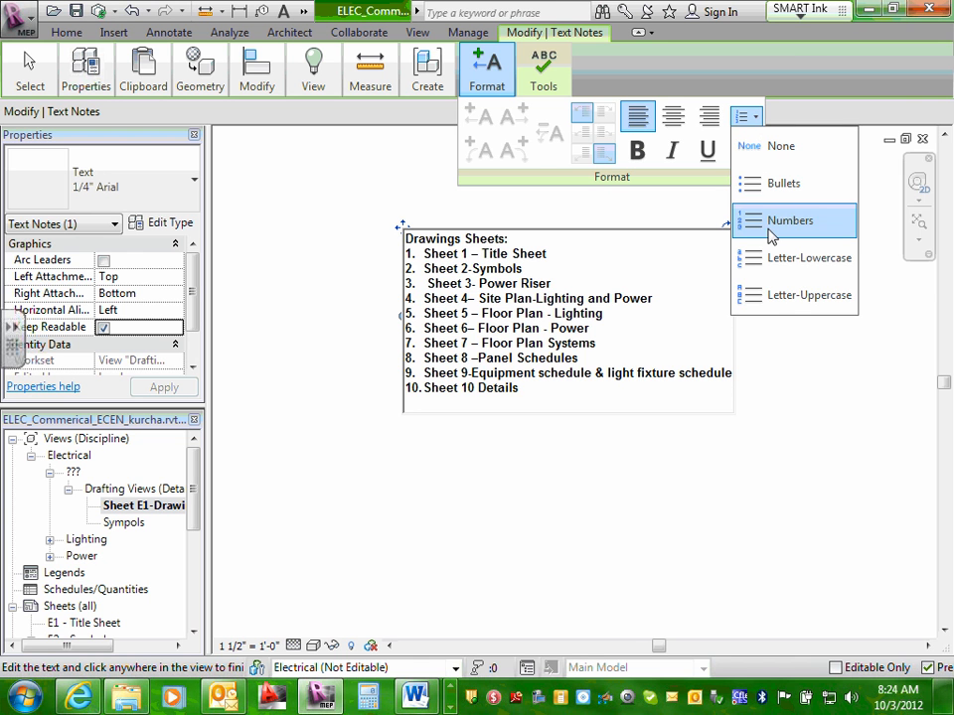
left_click(777, 145)
Reselect the ten sheet lines and try once more to set their list format to None.
left_click(456, 268)
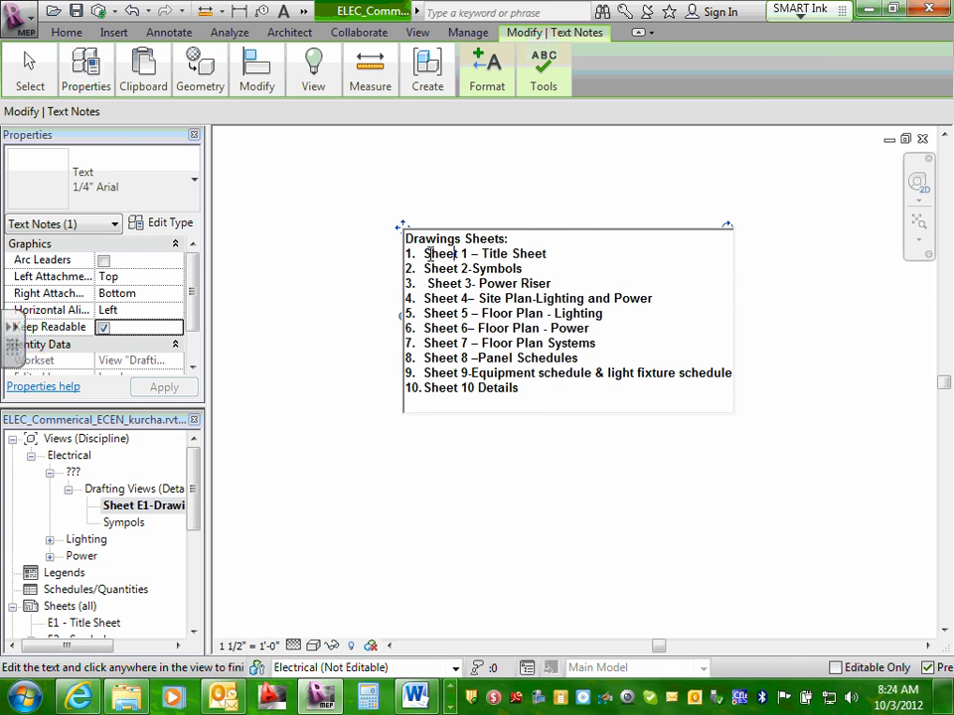
left_click_drag(424, 254, 533, 437)
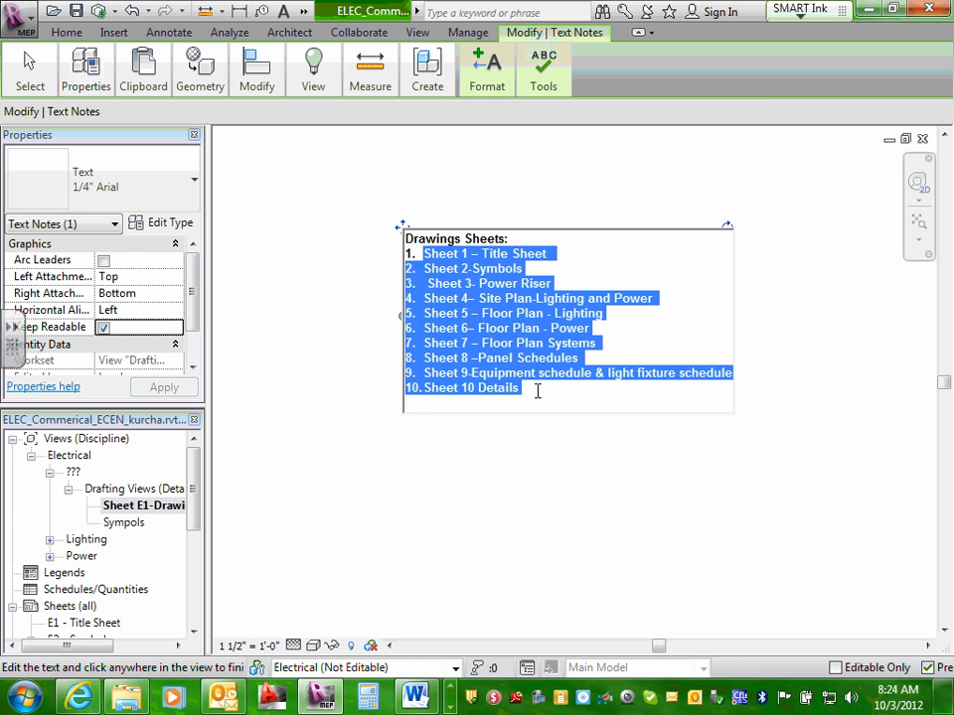
left_click(483, 85)
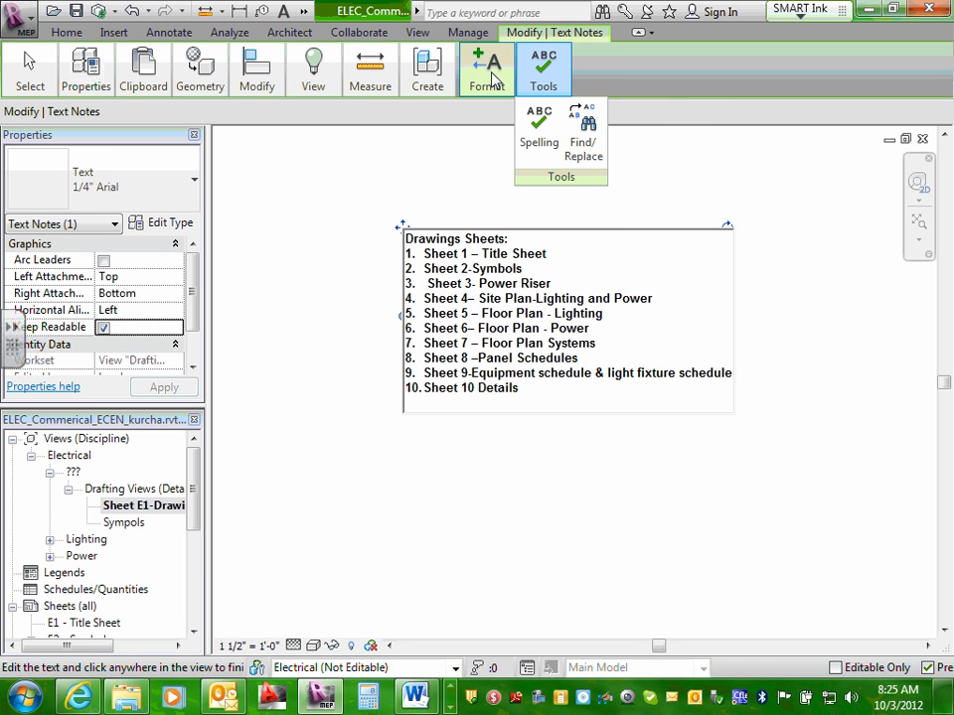
mouse_move(486, 81)
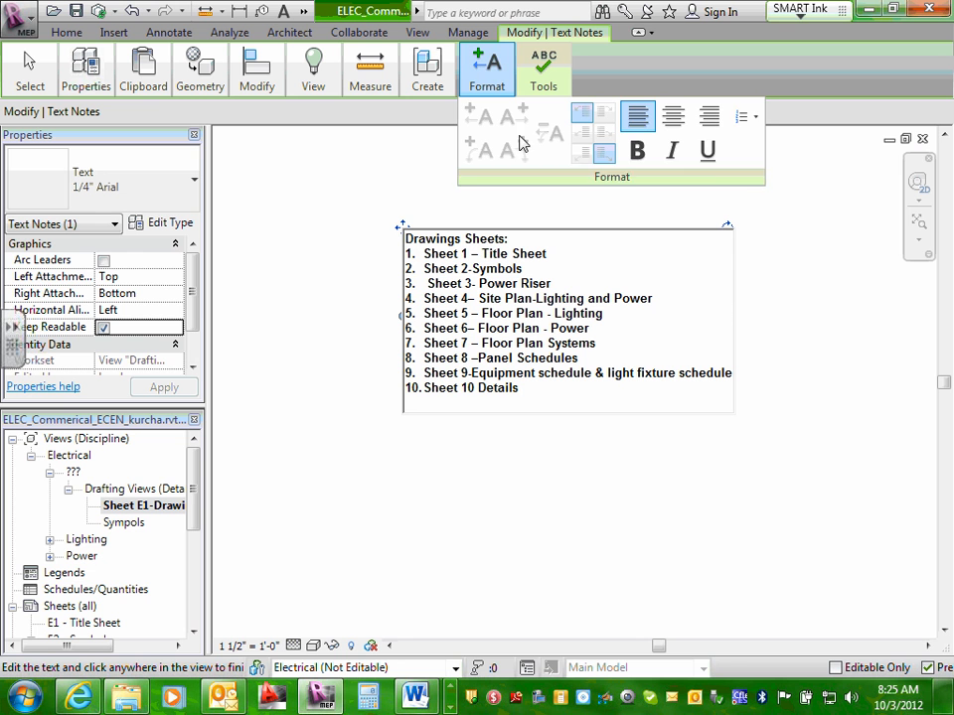
left_click(756, 120)
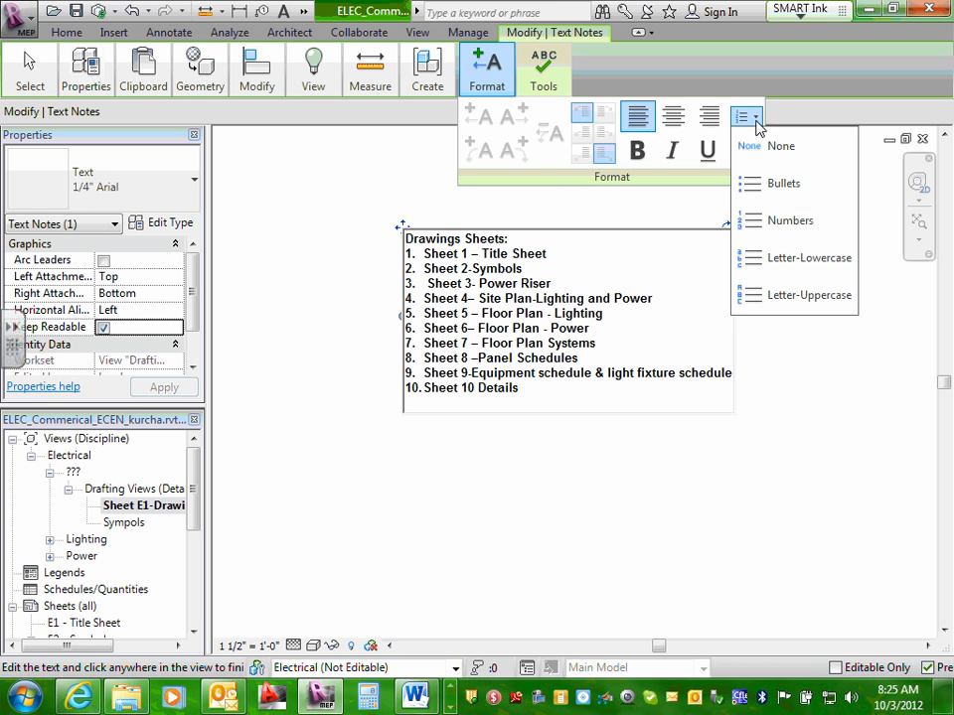
left_click(753, 145)
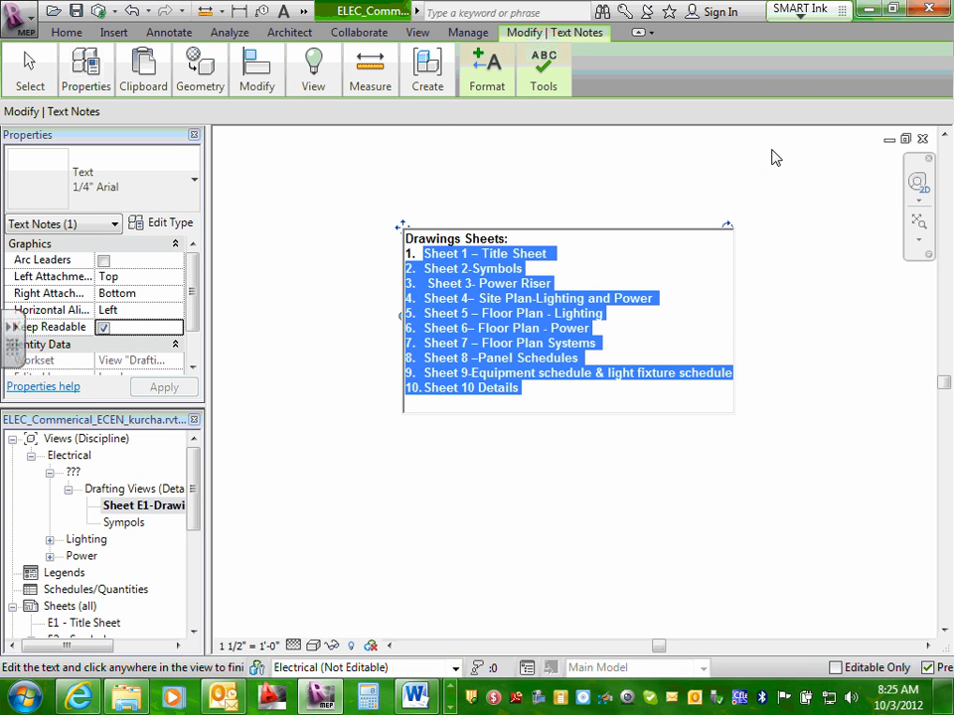
Replace the list number of the Sheet 1 – Title Sheet line with E1, keeping it on its own line below the heading.
left_click(425, 255)
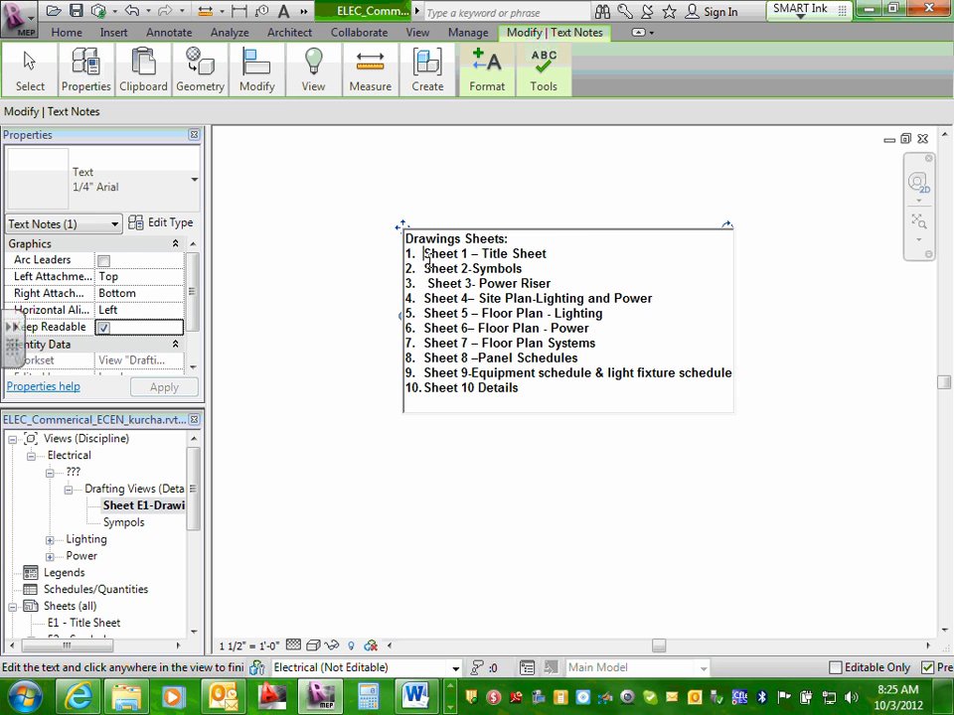
key("BackSpace")
key("BackSpace")
key("BackSpace")
key("BackSpace")
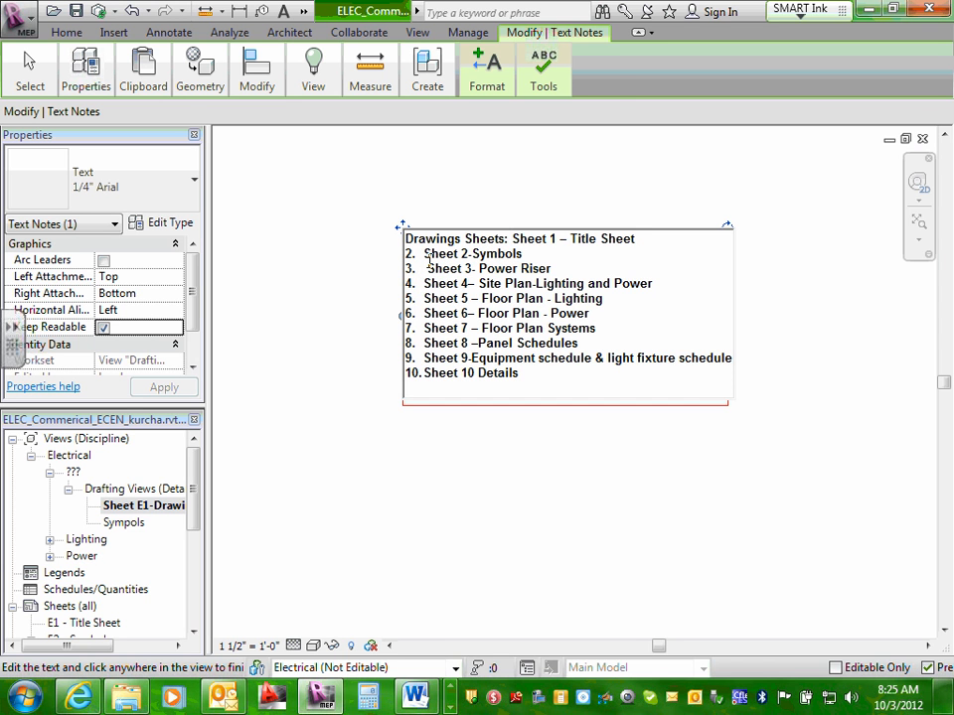
key("Return")
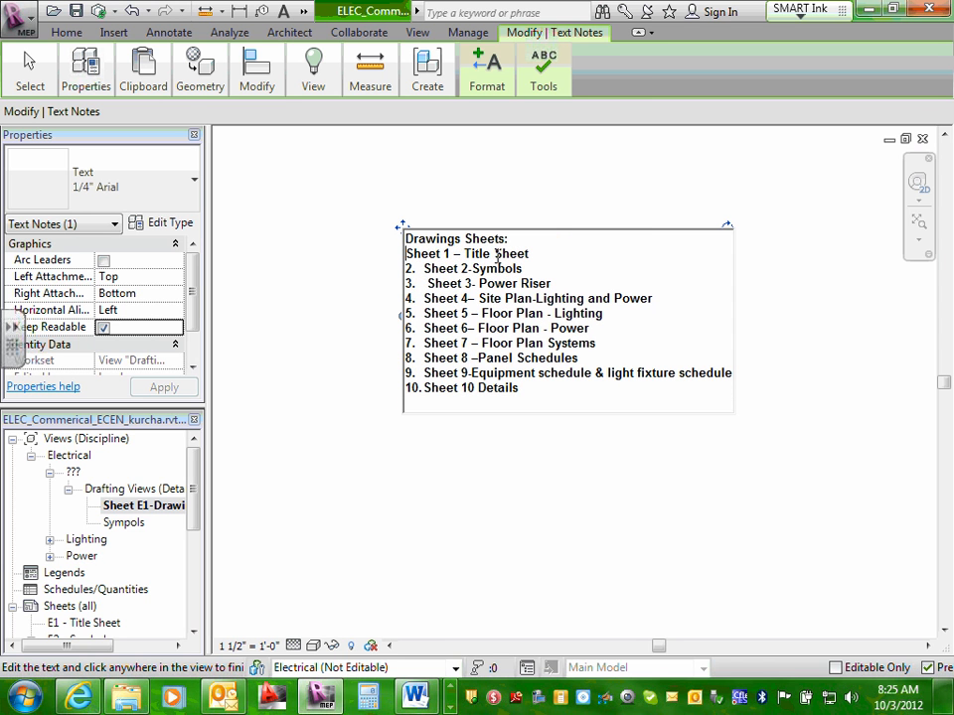
type("E1")
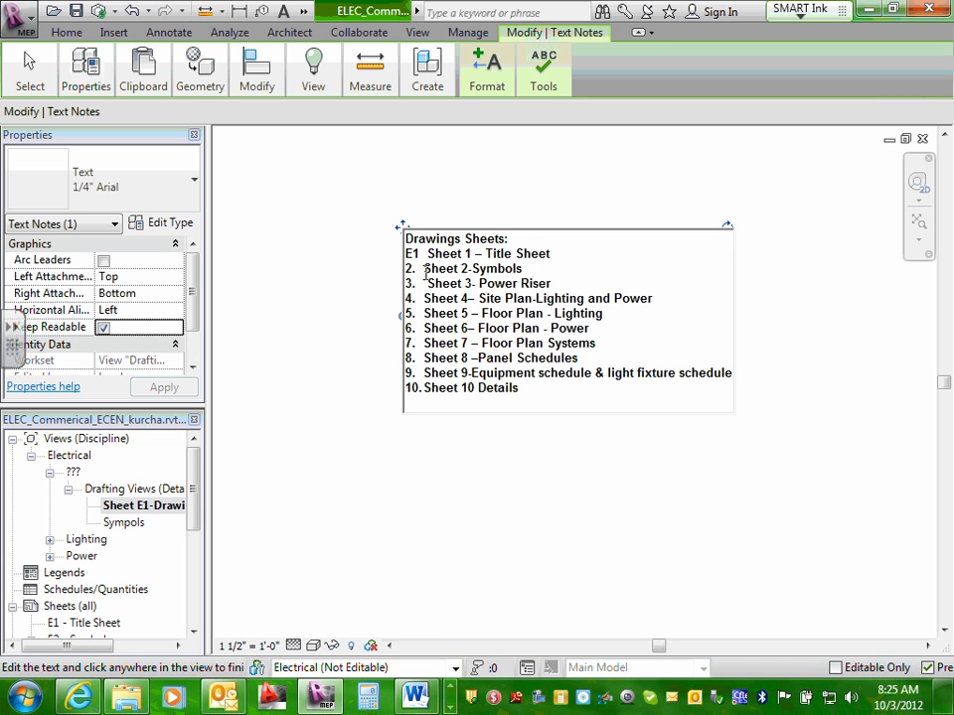
Replace the list numbers of the Sheet 2-Symbols and Sheet 3- Power Riser lines with E2 and E3.
key("BackSpace")
key("BackSpace")
key("BackSpace")
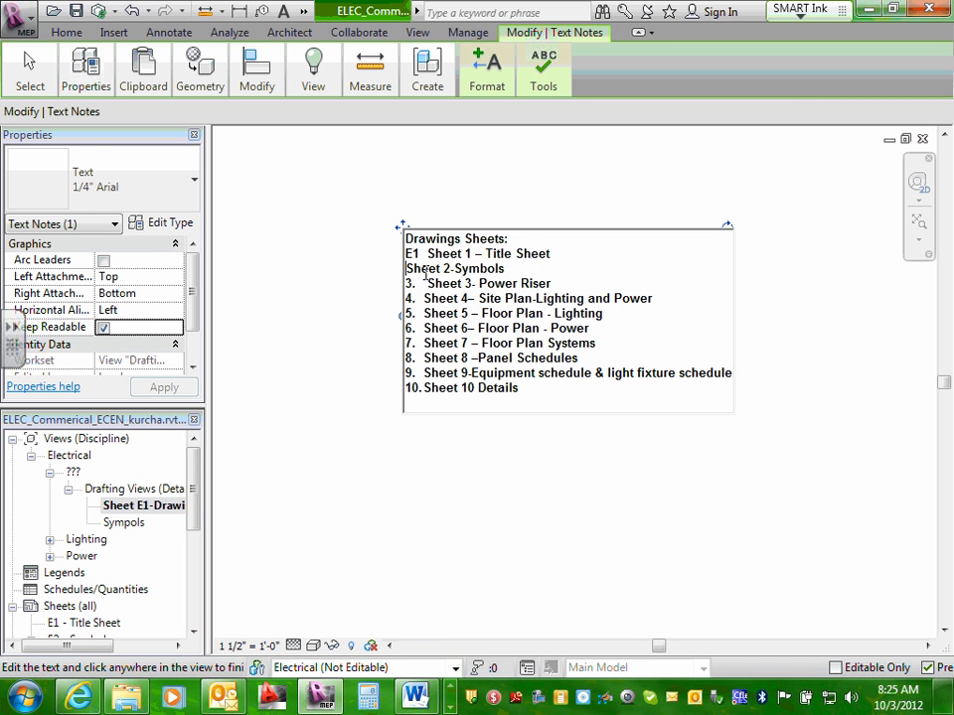
type("E2")
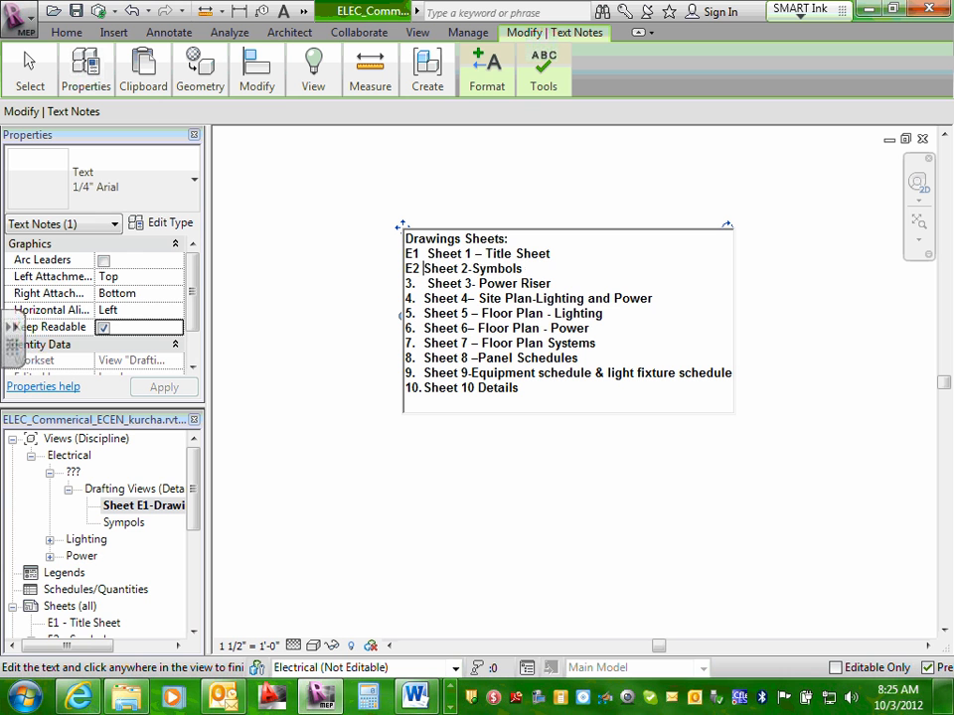
left_click(426, 283)
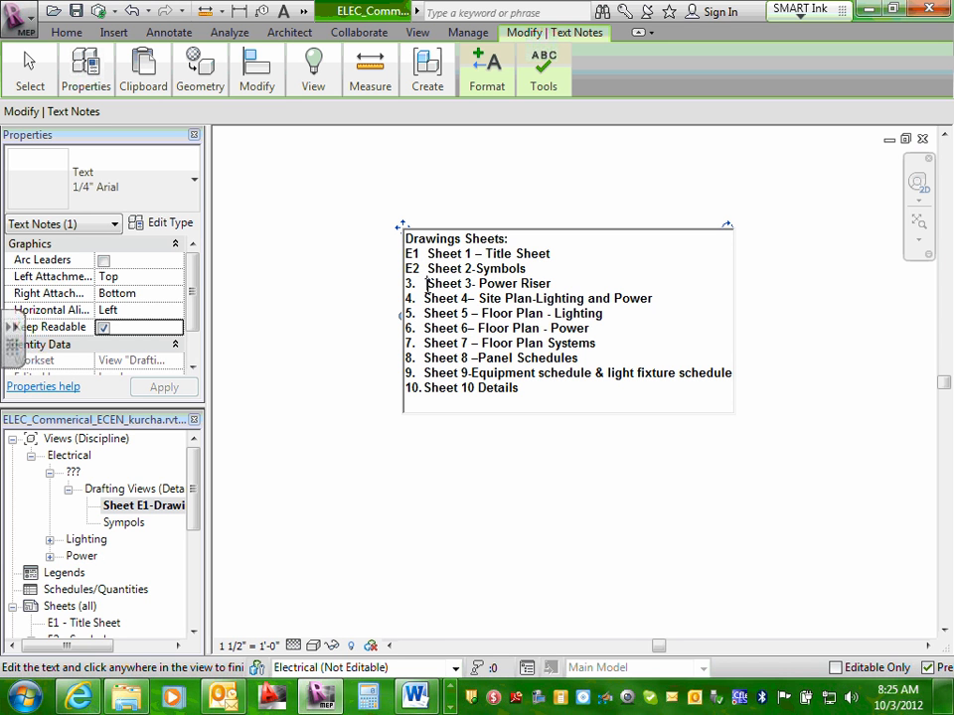
key("BackSpace")
key("BackSpace")
key("BackSpace")
key("BackSpace")
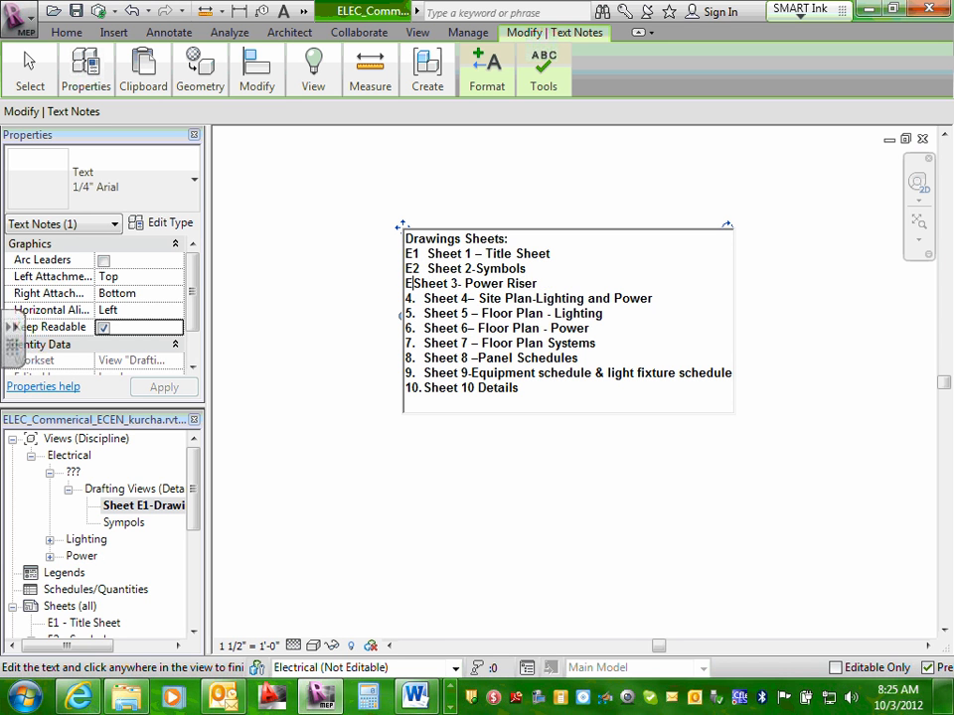
type("E3")
Replace the list numbers of the Sheet 4 site plan and Sheet 5 lighting floor plan lines with E4 and E5.
left_click(424, 298)
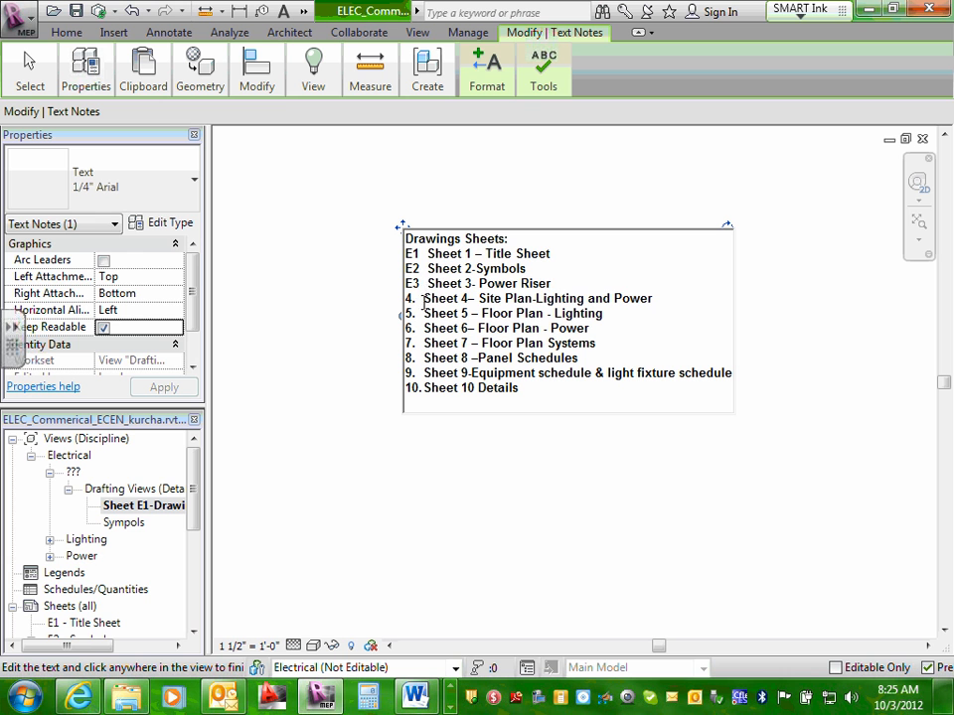
key("BackSpace")
key("BackSpace")
key("BackSpace")
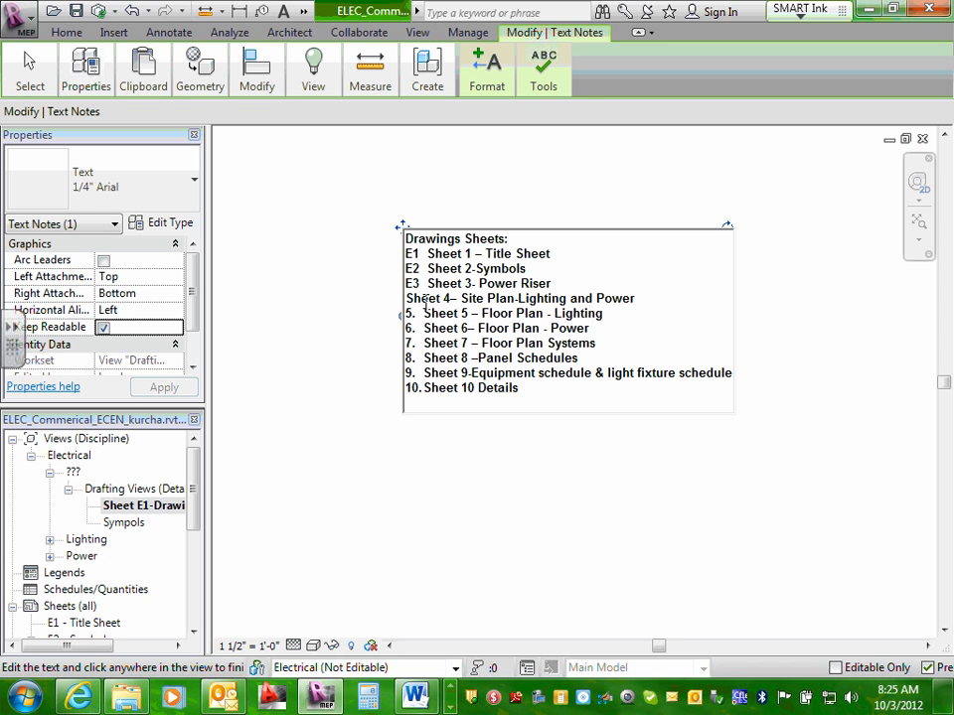
type("E4")
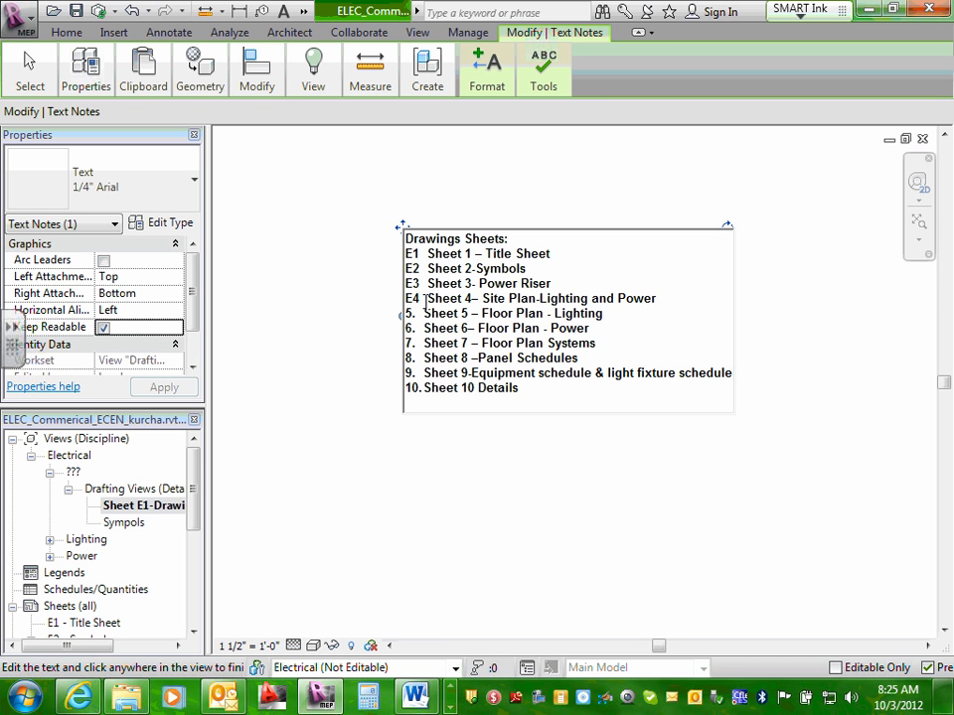
left_click(426, 313)
key("BackSpace")
key("BackSpace")
key("BackSpace")
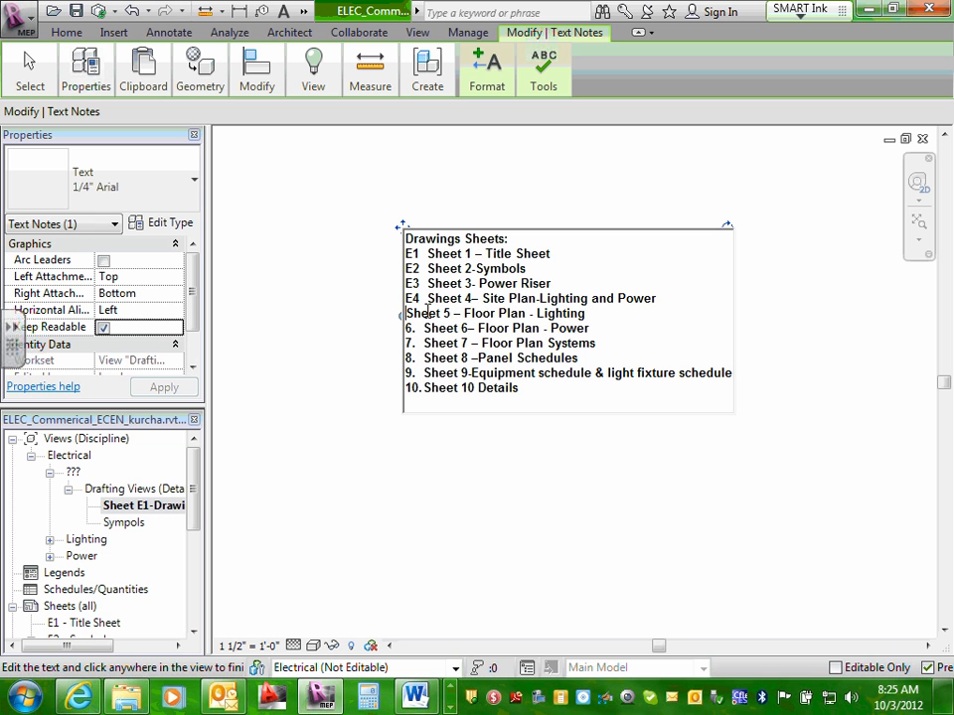
type("E5")
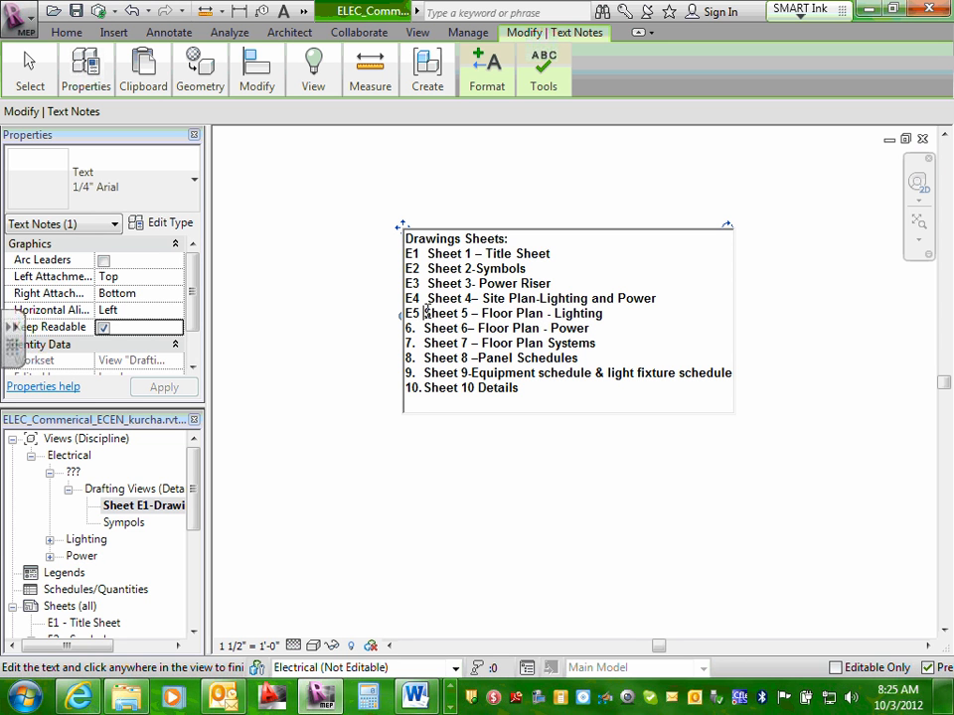
Replace the list number of the Sheet 6– Floor Plan - Power line with E6.
left_click(425, 329)
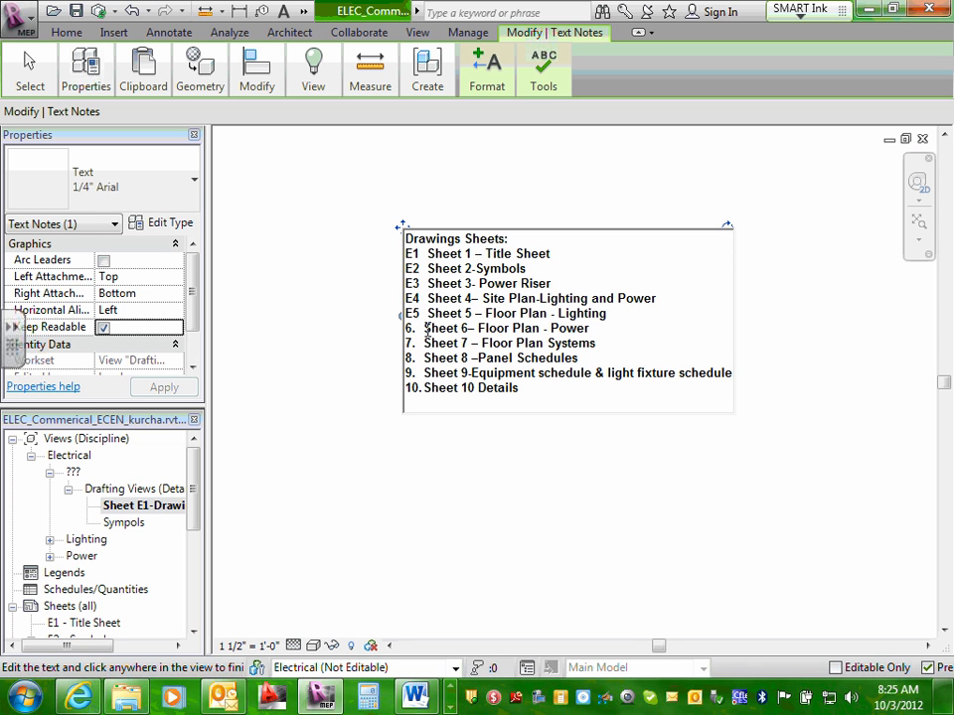
key("BackSpace")
key("BackSpace")
key("BackSpace")
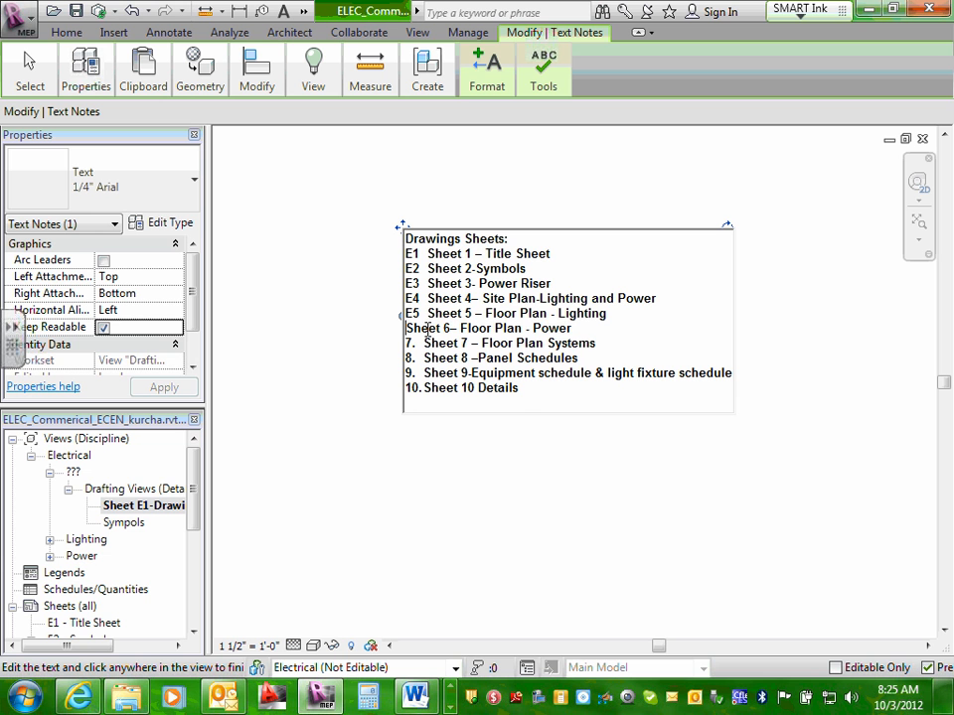
type("E6")
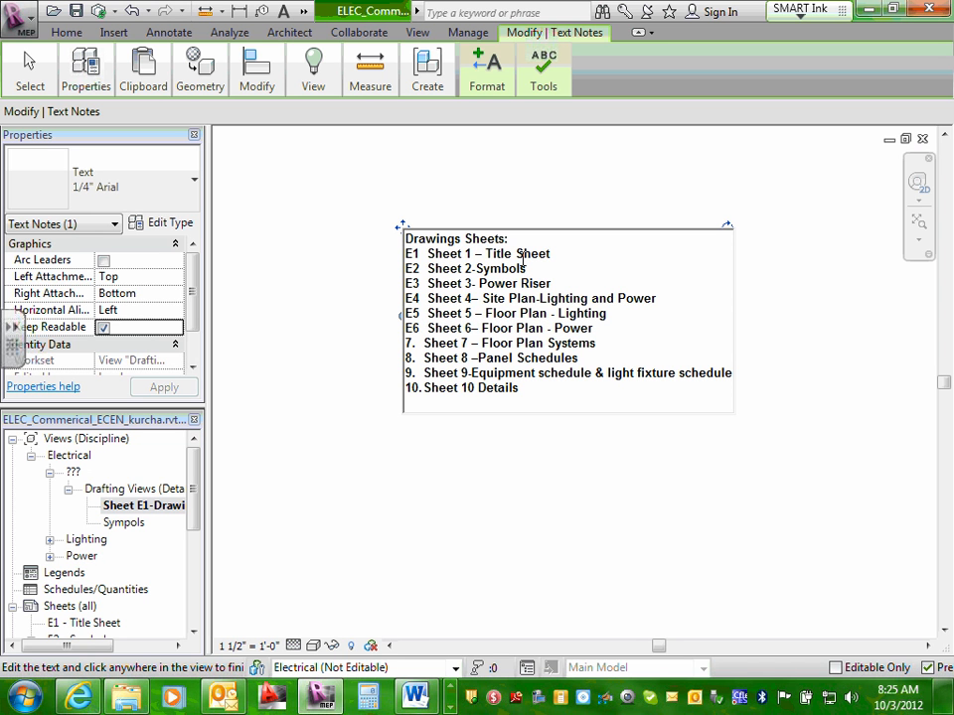
Delete "Sheet 1 –" from the E1 line, leaving only the Title Sheet name after the sheet number.
left_click_drag(428, 254, 483, 255)
key("Delete")
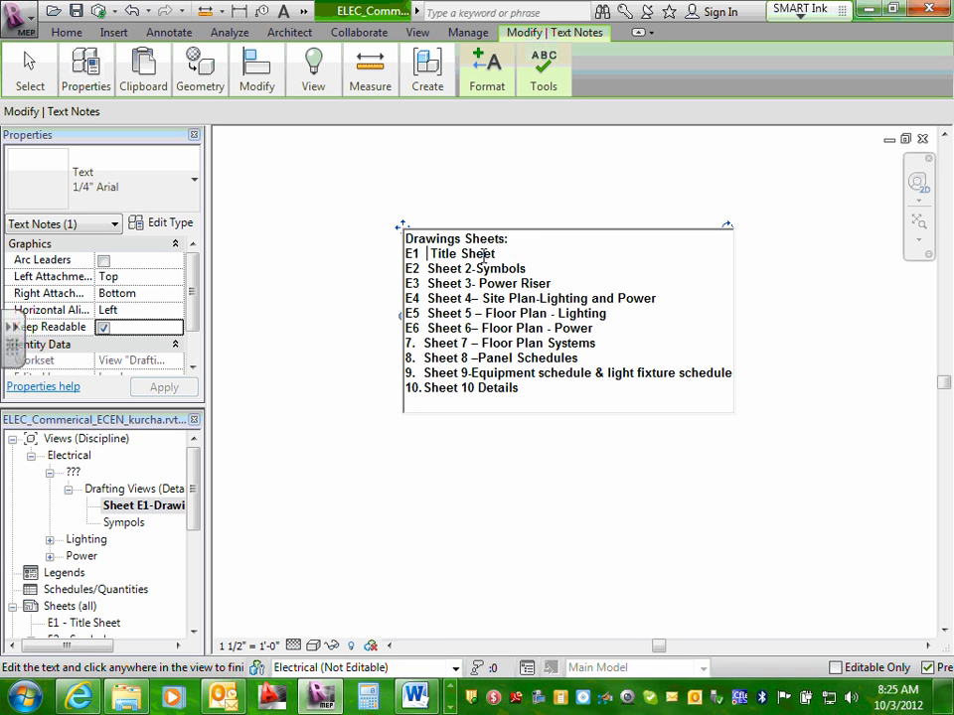
Delete the extra space before "Title Sheet" on line E1 and the "Sheet 2-" and "Sheet 3-" prefixes on lines E2 and E3.
key("BackSpace")
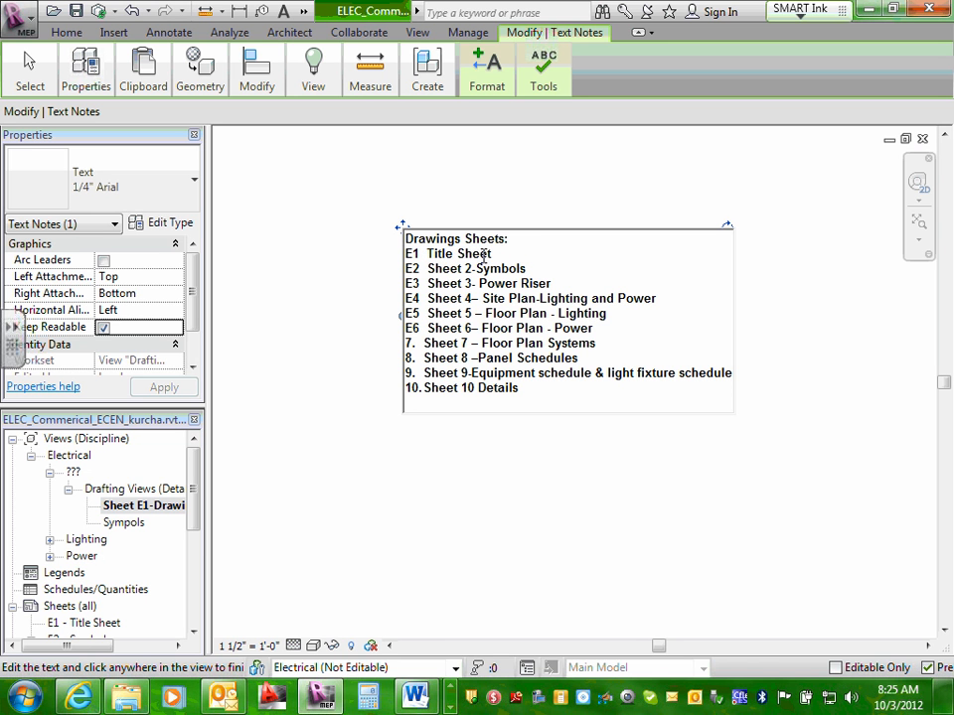
left_click_drag(427, 269, 477, 268)
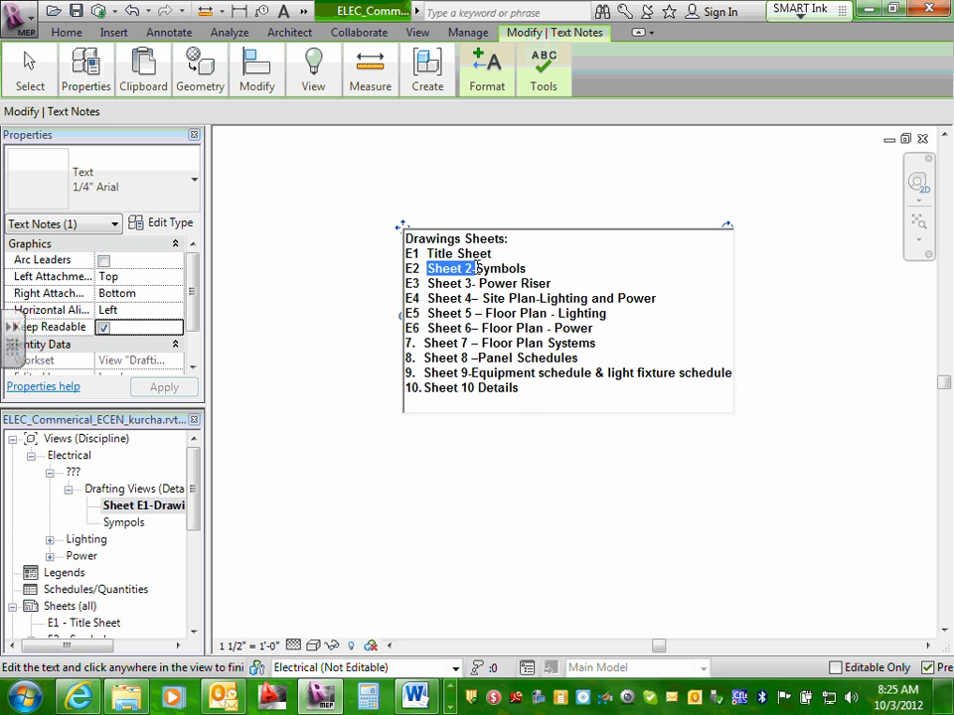
key("BackSpace")
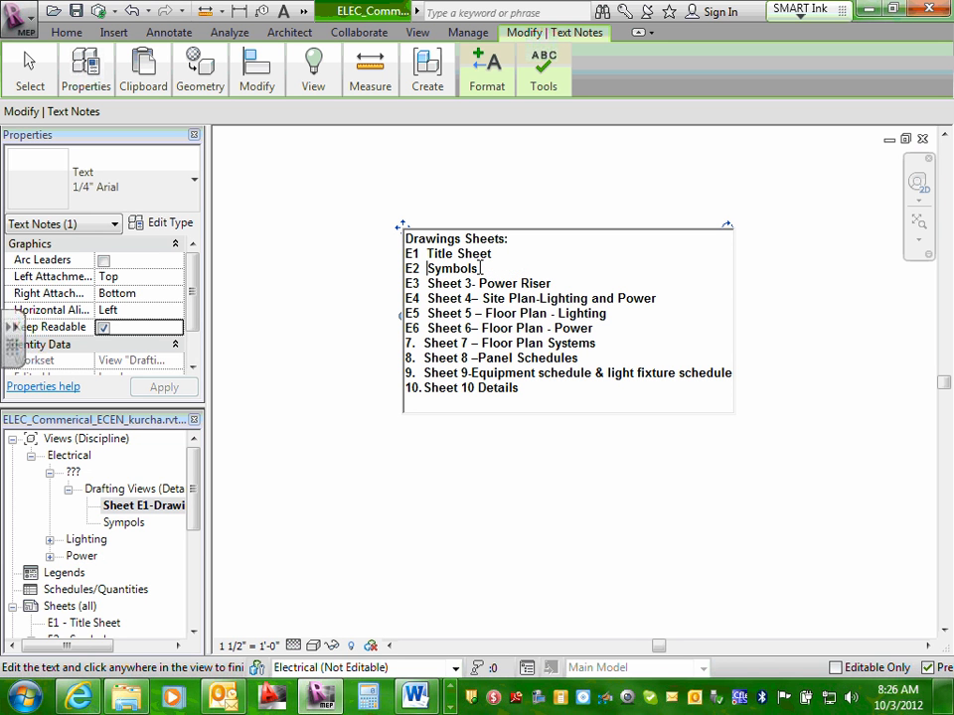
left_click_drag(427, 283, 479, 283)
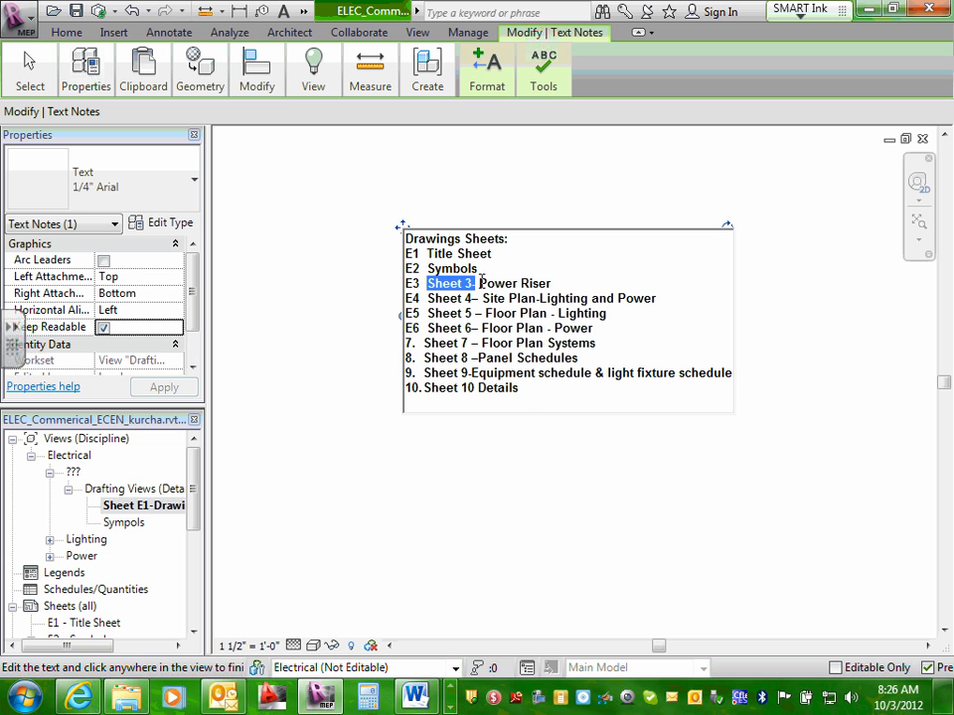
key("BackSpace")
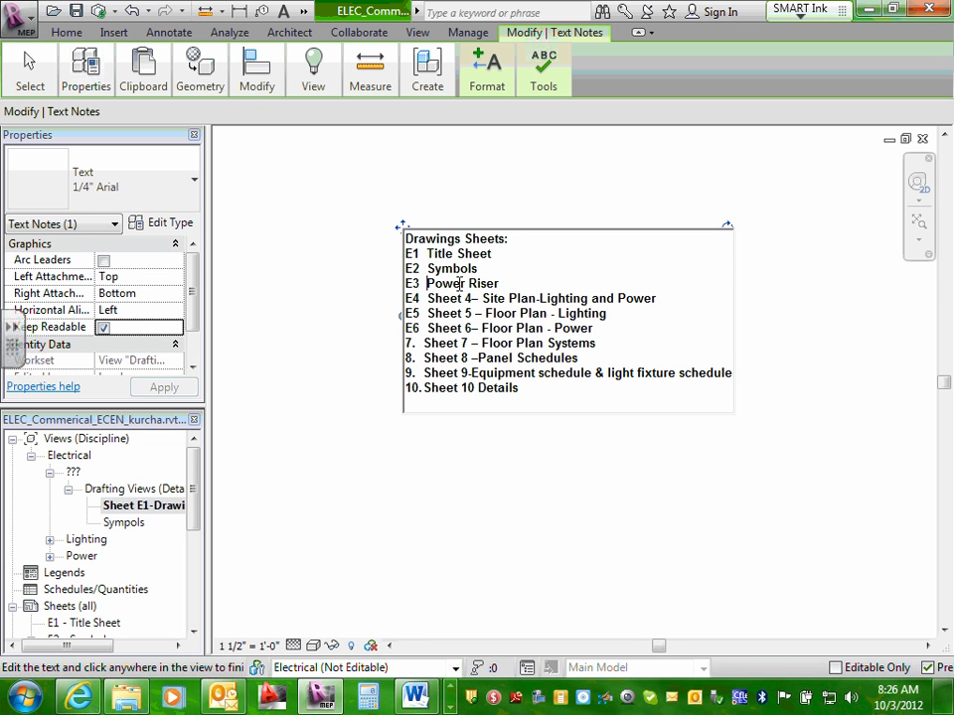
Delete the "Sheet 4–", "Sheet 5 –" and "Sheet 6–" prefixes from lines E4, E5 and E6 of the drawing list.
left_click(428, 299)
left_click_drag(428, 299, 488, 299)
key("BackSpace")
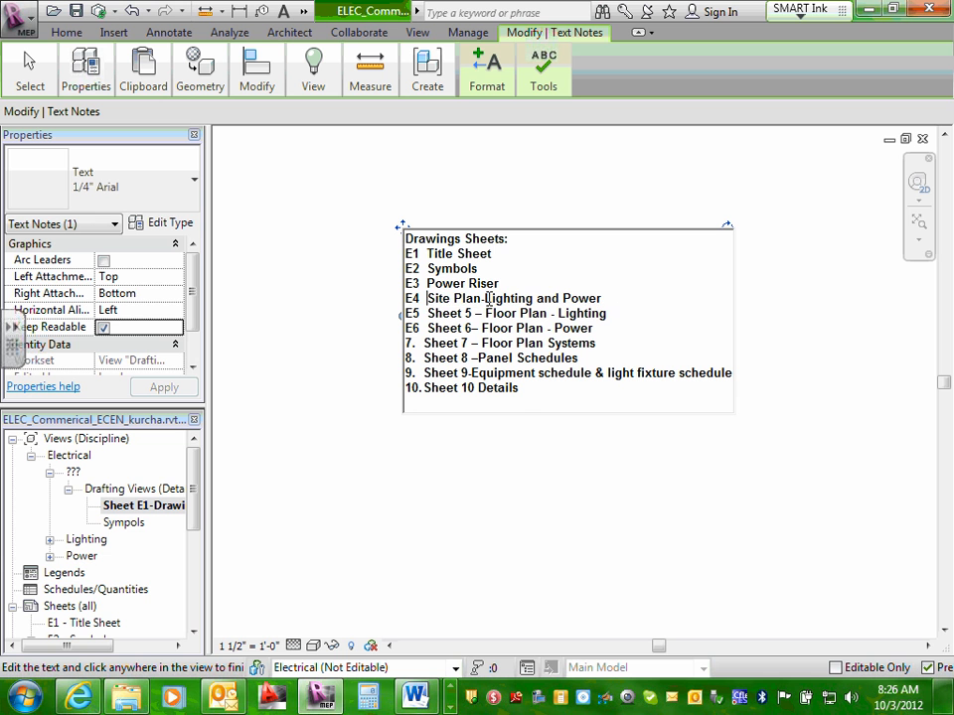
left_click(428, 313)
left_click_drag(429, 314, 485, 314)
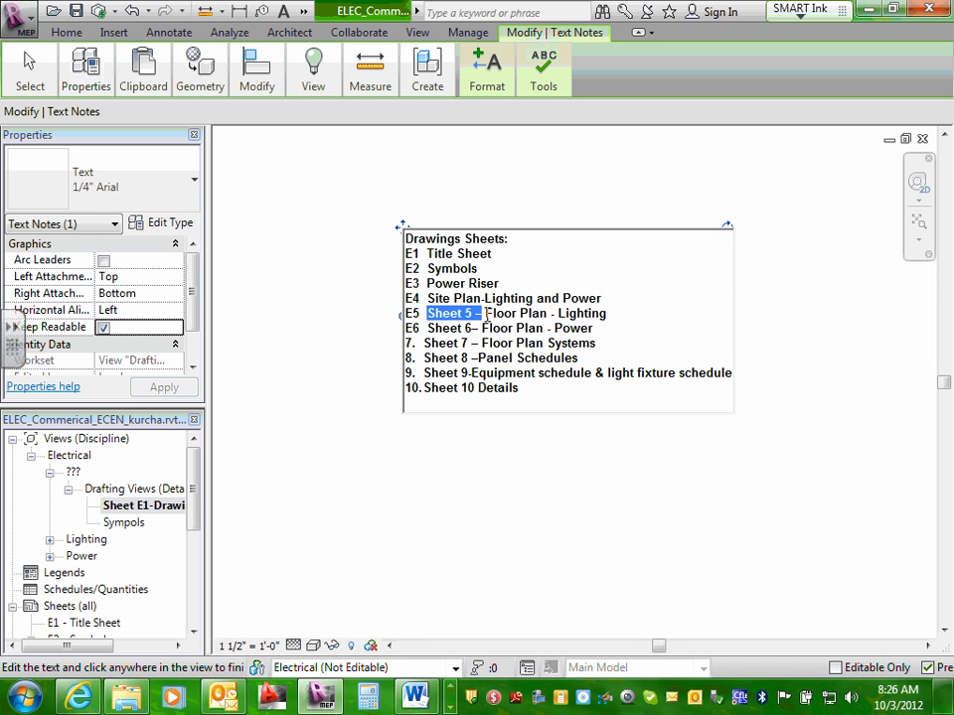
key("BackSpace")
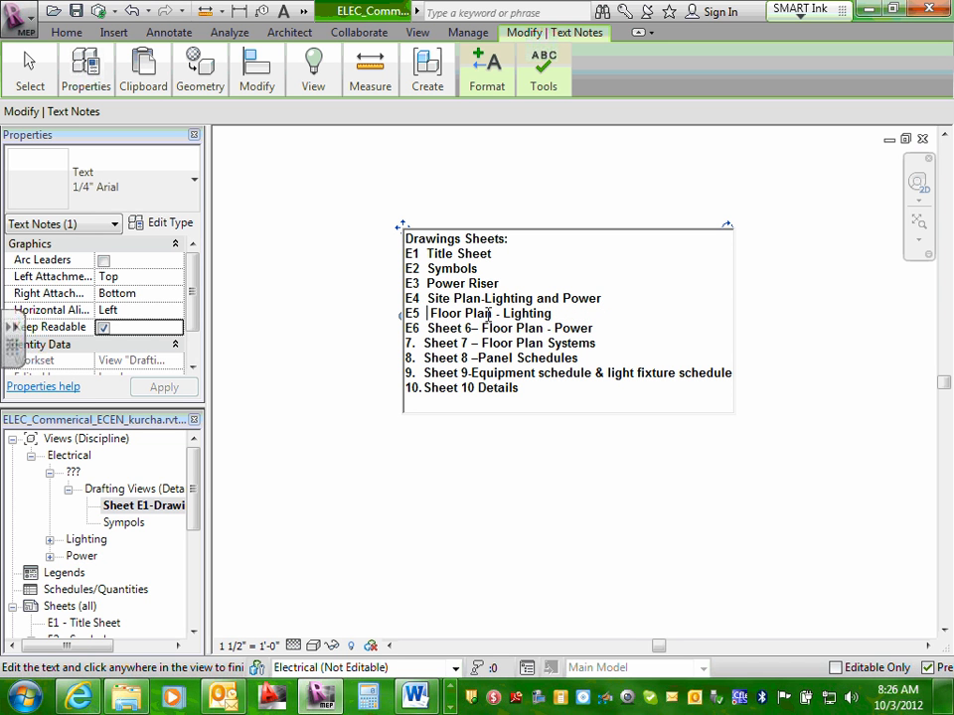
key("BackSpace")
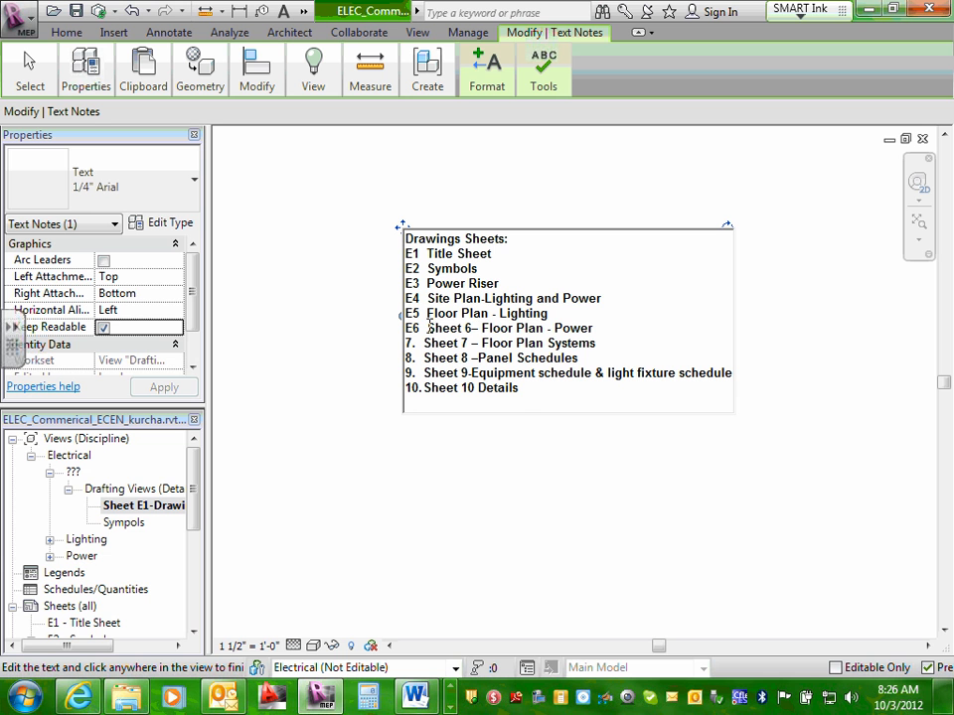
left_click_drag(429, 328, 484, 328)
key("BackSpace")
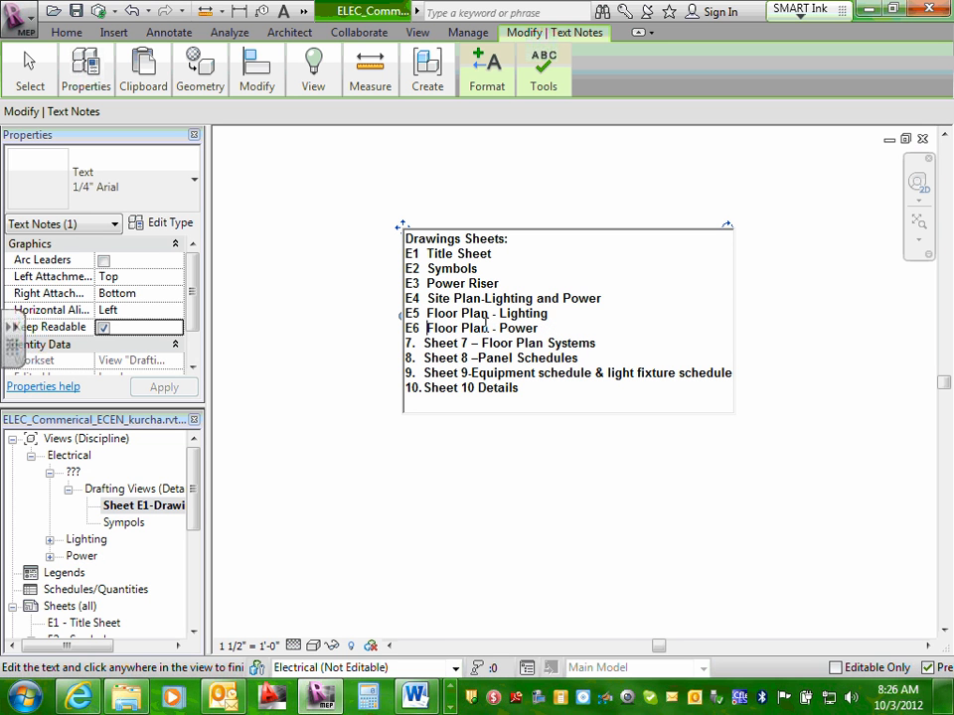
Rewrite the seventh line of the drawing list as "E7 Floor Plan Systems", without its period and "Sheet 7 –" prefix.
left_click(406, 343)
type("E")
left_click(420, 342)
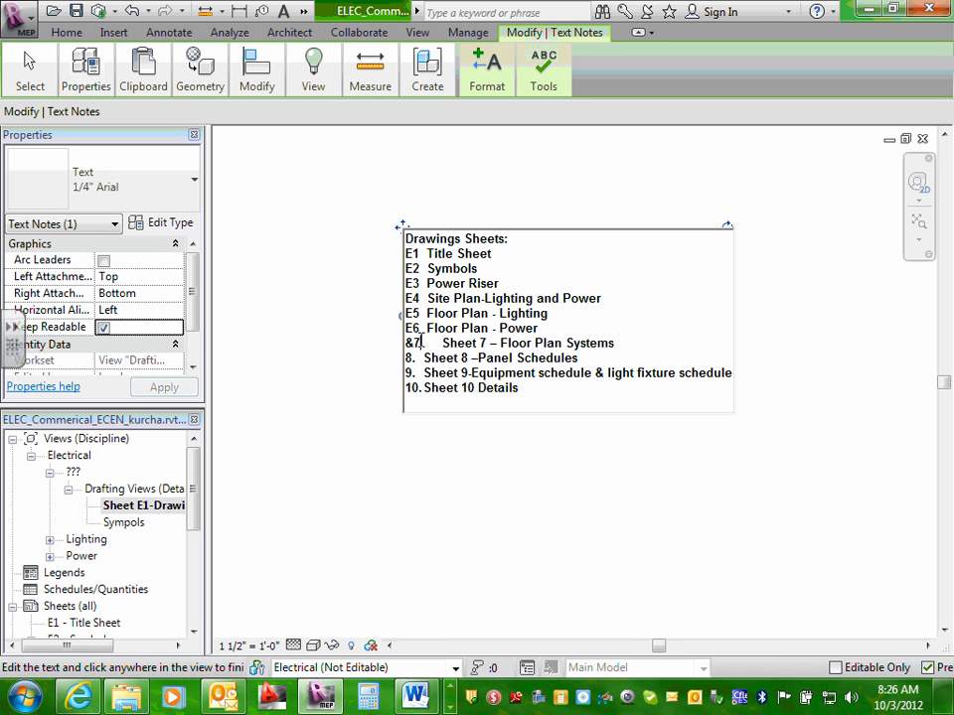
key("Delete")
key("Tab")
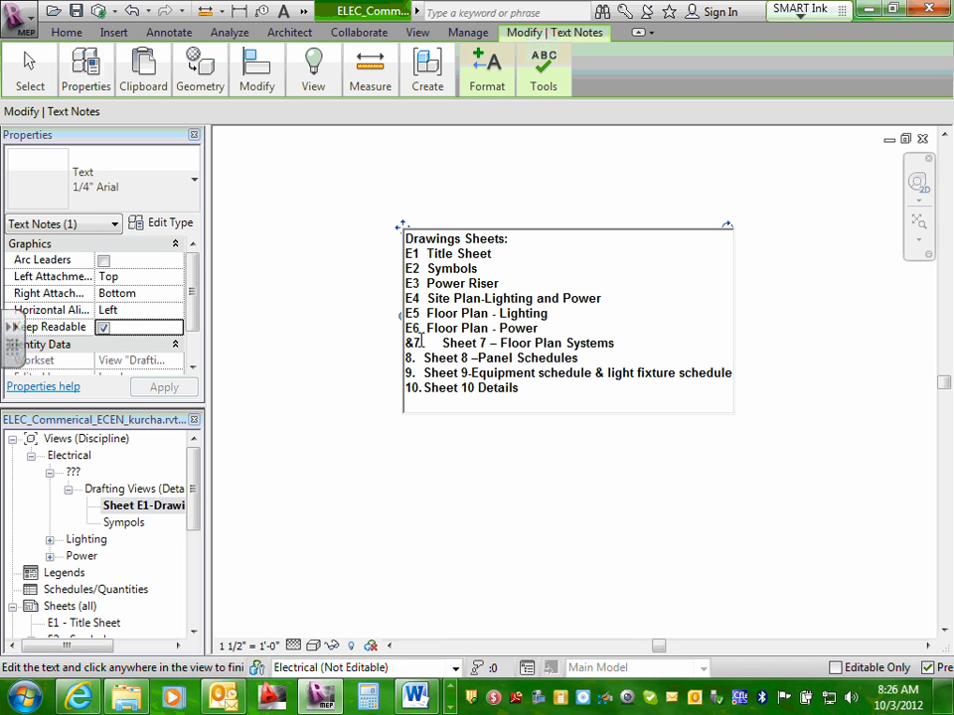
key("BackSpace")
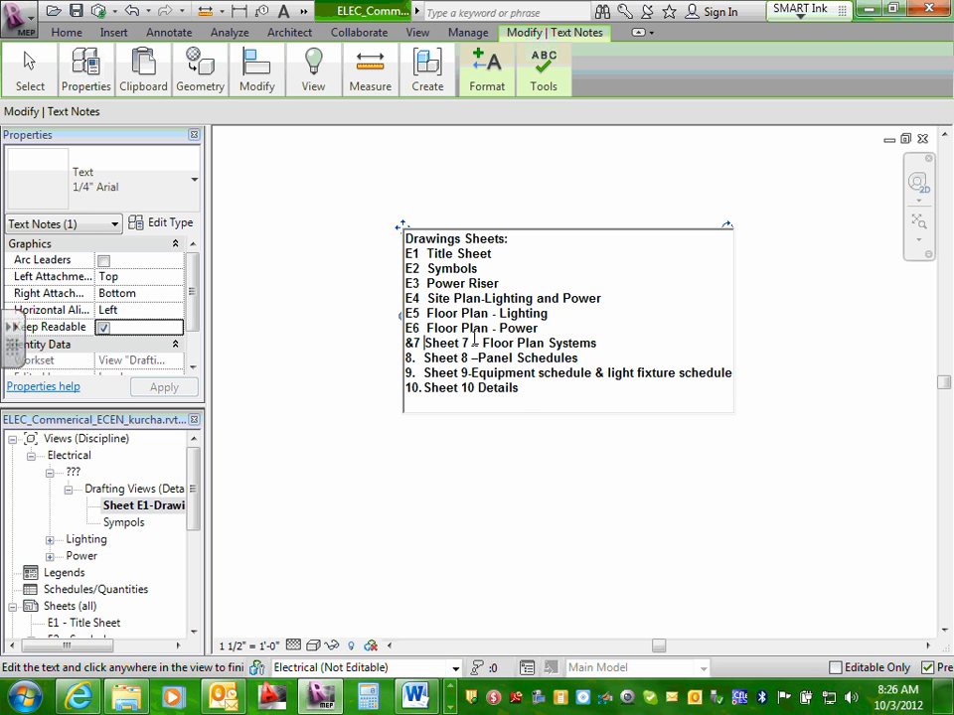
left_click_drag(483, 343, 425, 347)
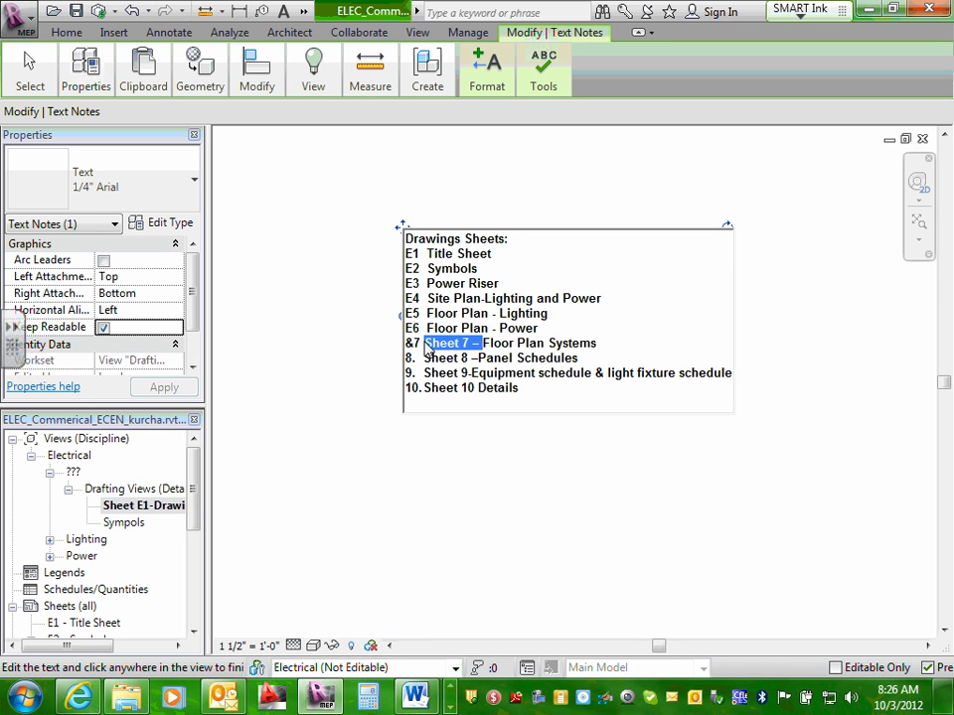
key("Delete")
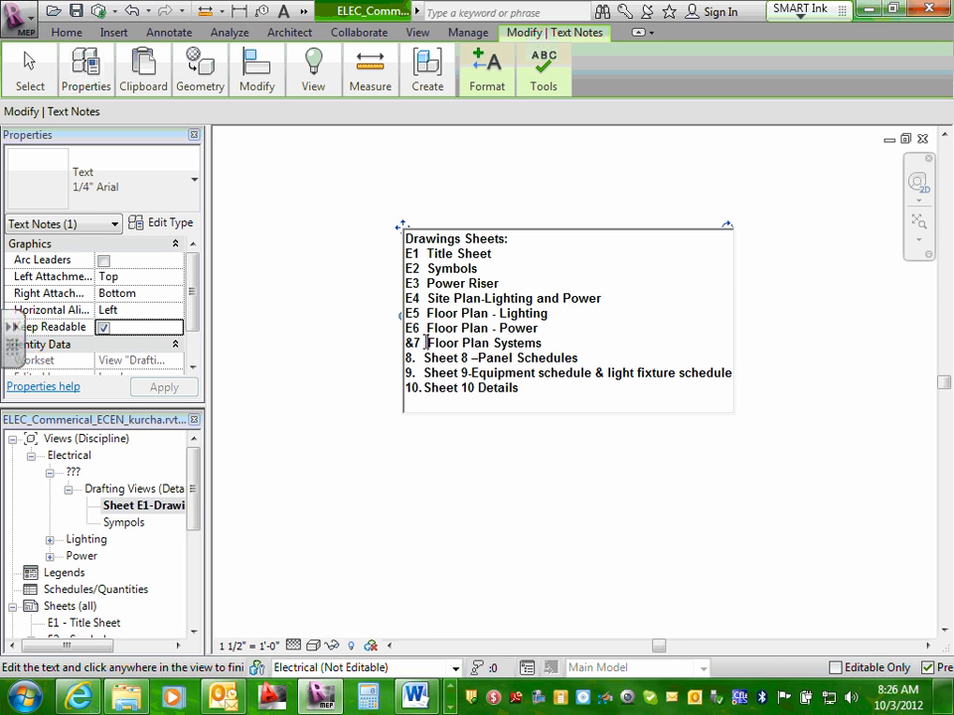
left_click(415, 344)
key("BackSpace")
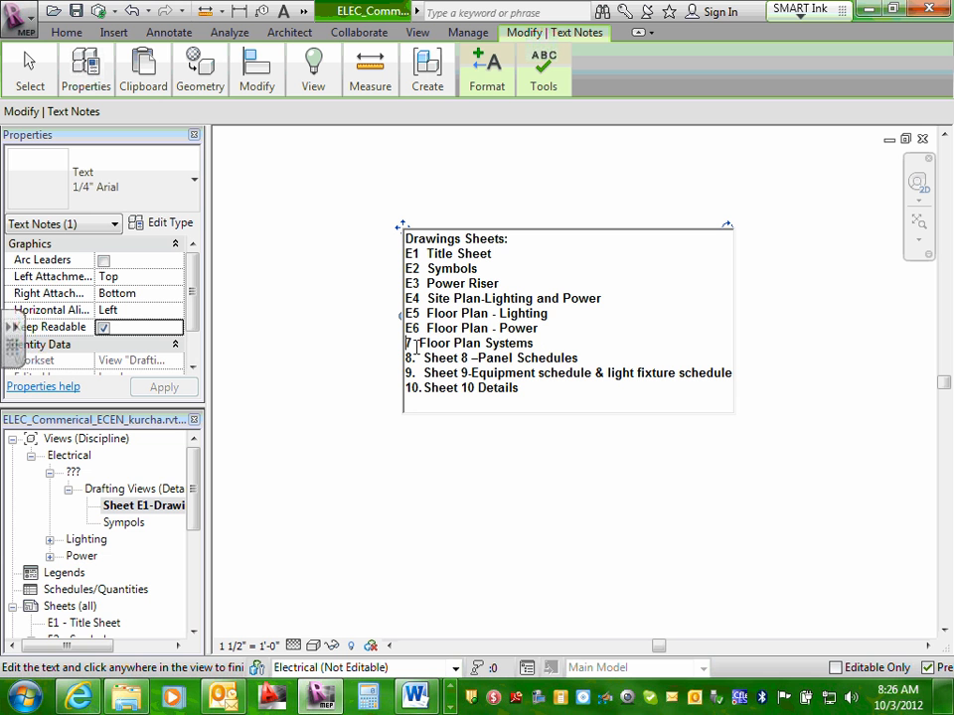
type("E")
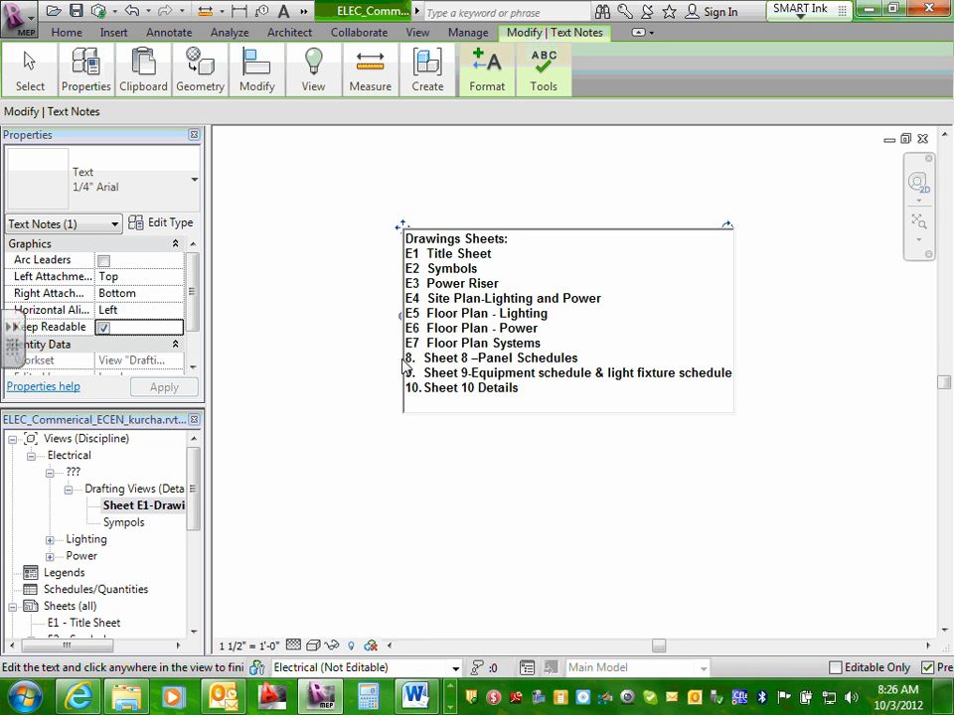
Put the letter E in front of item numbers 8, 9 and 10 in the drawing list.
left_click(406, 358)
type("E")
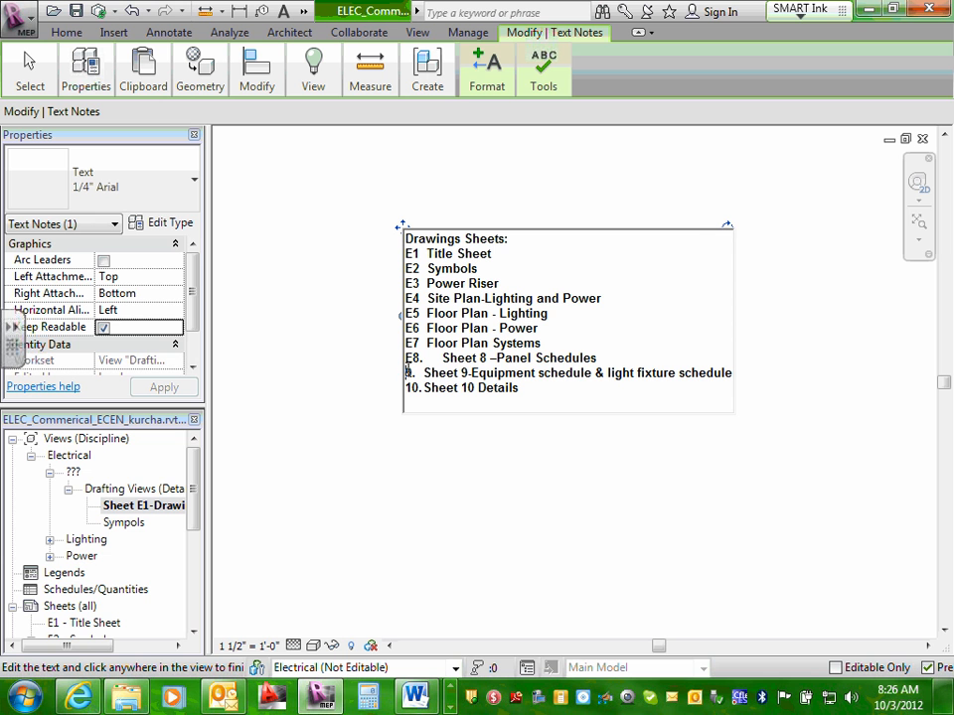
left_click(407, 372)
type("E")
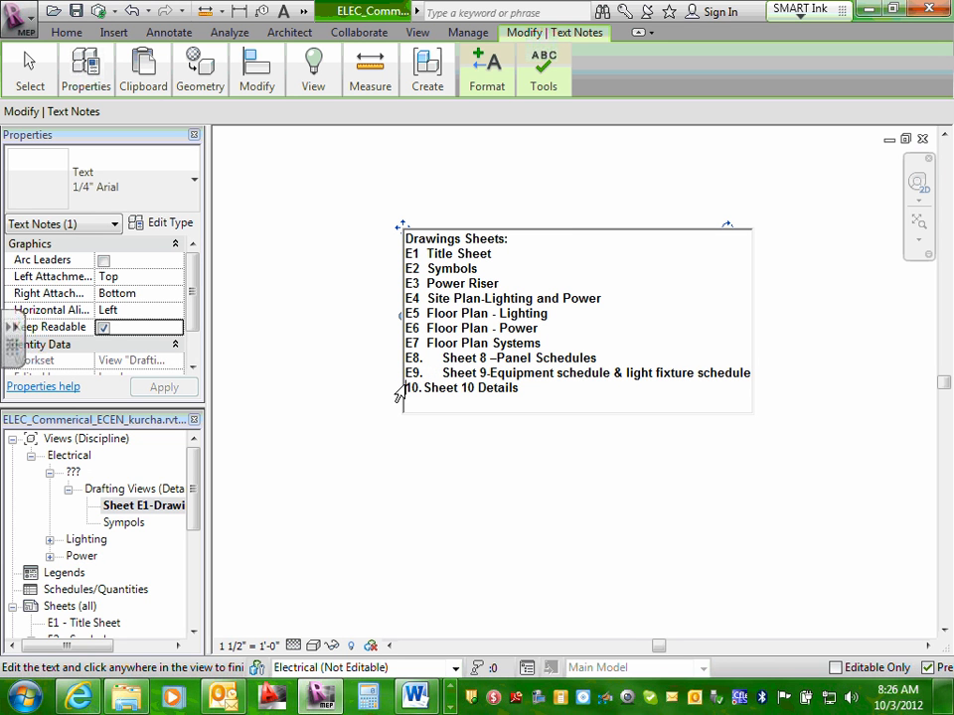
left_click(405, 388)
type("E")
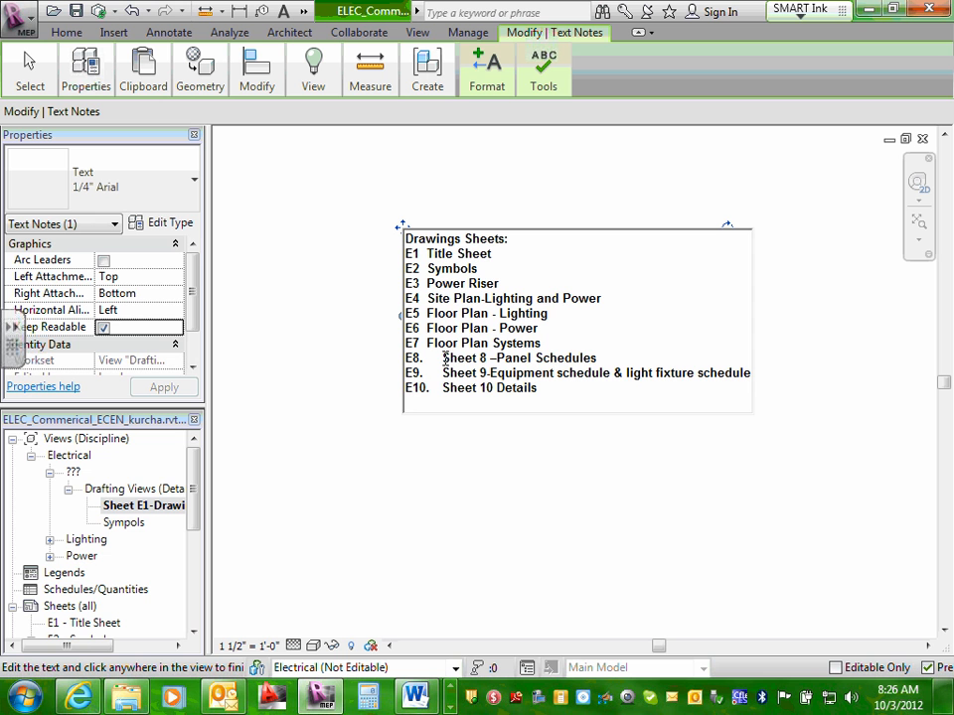
Shorten the eighth line to "E8 Panel Schedules" by deleting "Sheet 8 –", the gap and the period.
left_click_drag(444, 358, 500, 357)
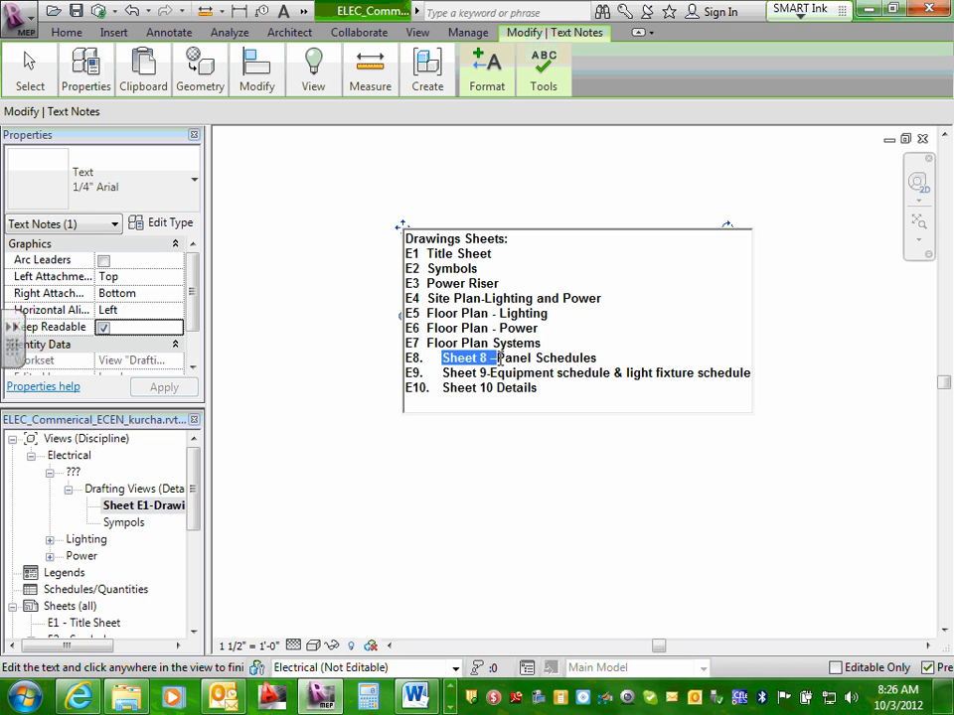
key("BackSpace")
key("BackSpace")
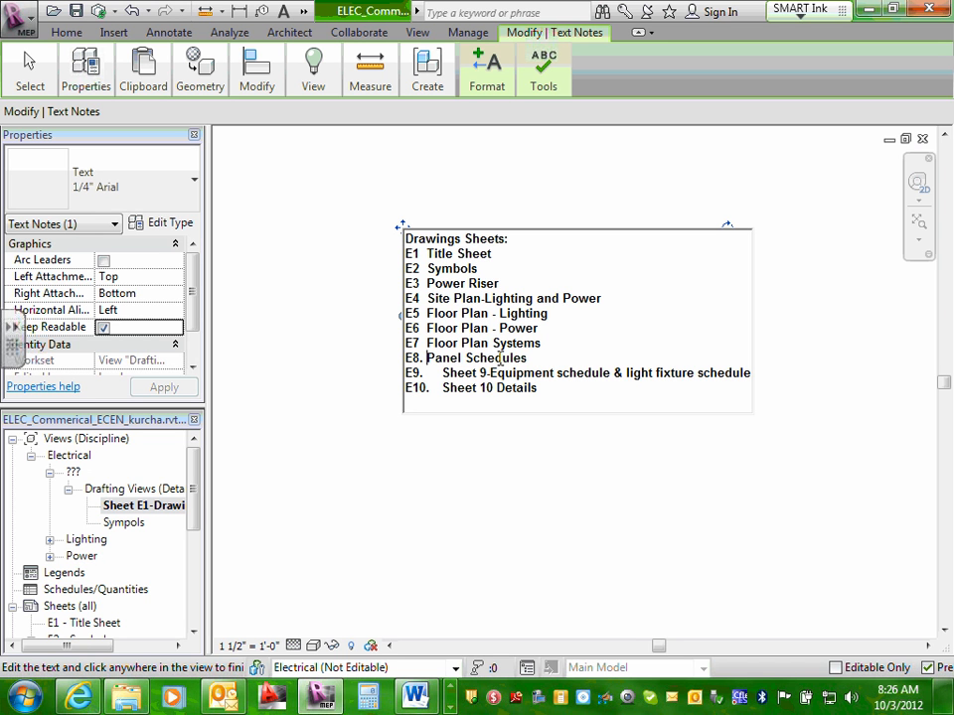
key("BackSpace")
key("BackSpace")
Delete the periods and wide gaps after E9 and E10, and finish editing the text note.
left_click(442, 373)
key("BackSpace")
key("BackSpace")
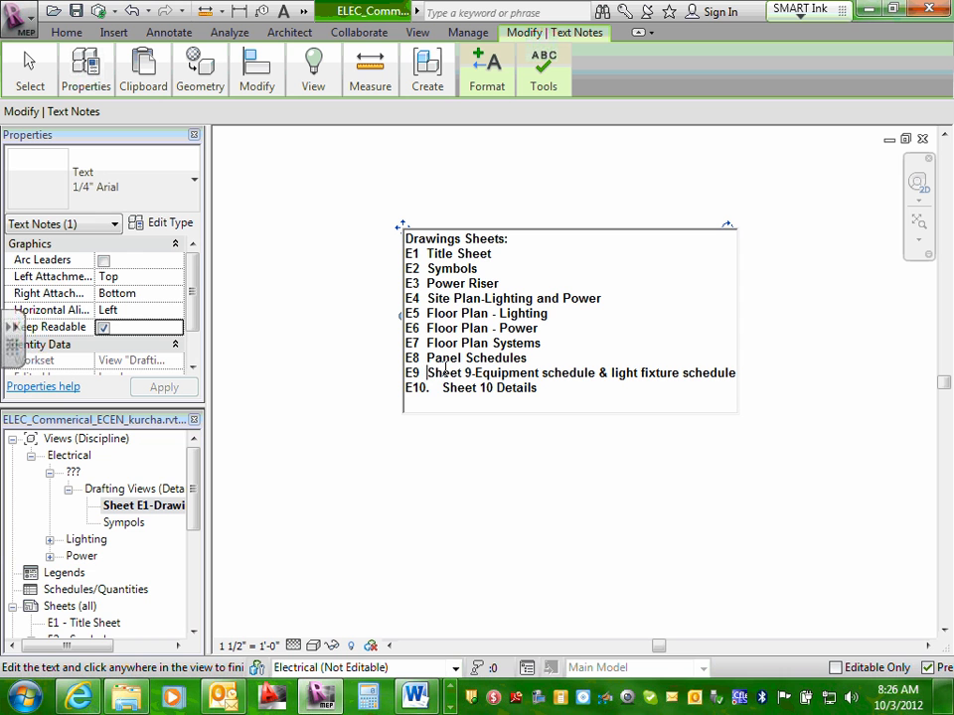
left_click(442, 387)
key("BackSpace")
key("BackSpace")
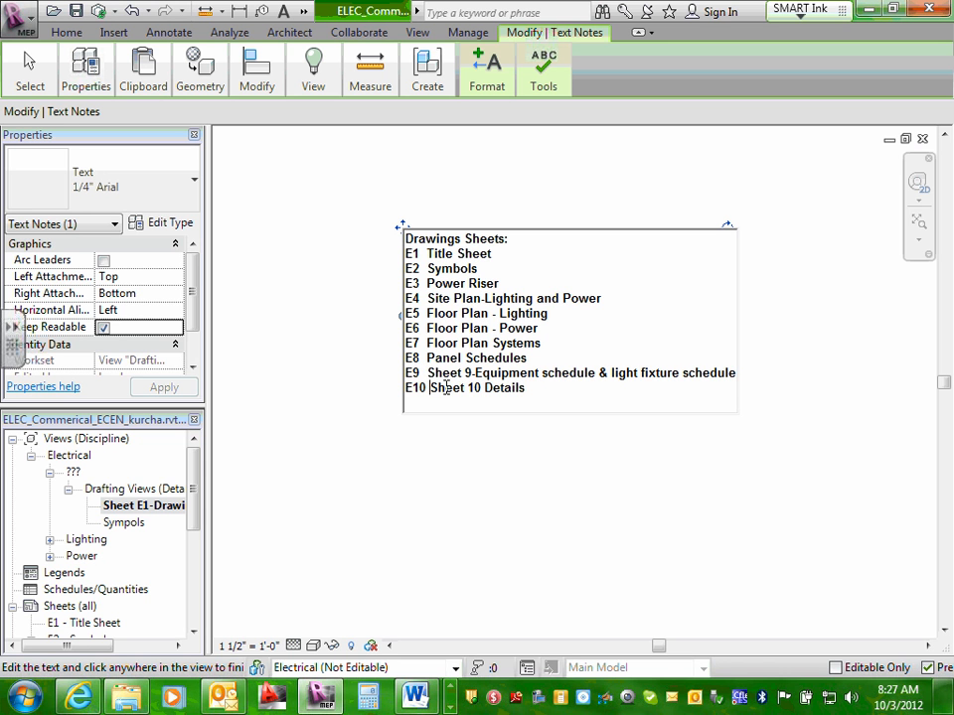
left_click(347, 585)
left_click(298, 375)
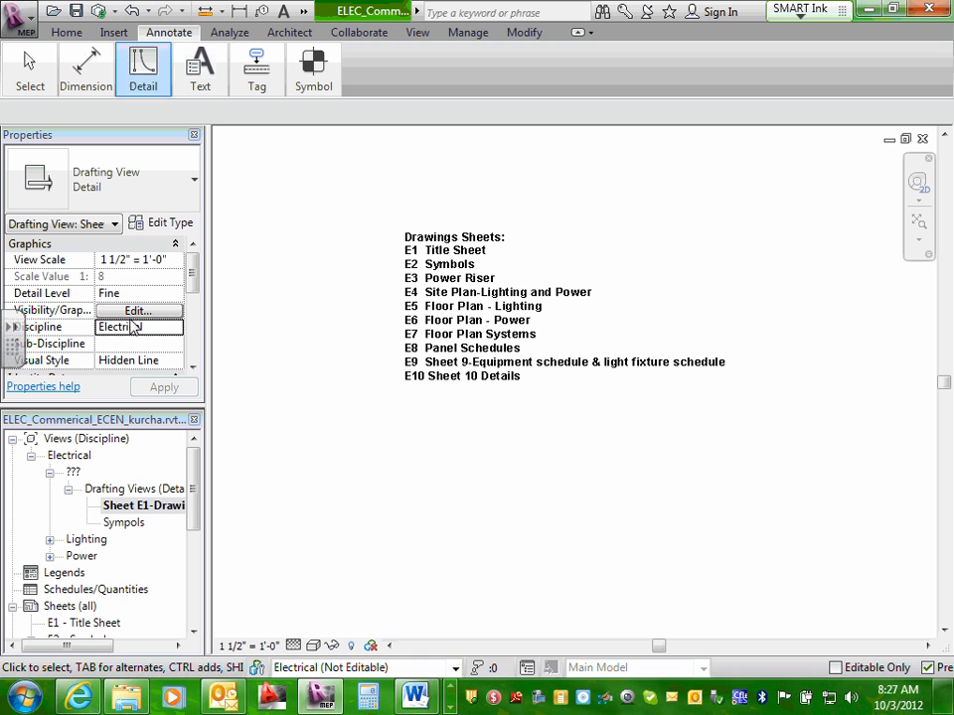
Open sheet E1 - Title Sheet, start adding a view to it and synchronize the local file with central.
left_click_drag(195, 490, 196, 526)
double_click(107, 507)
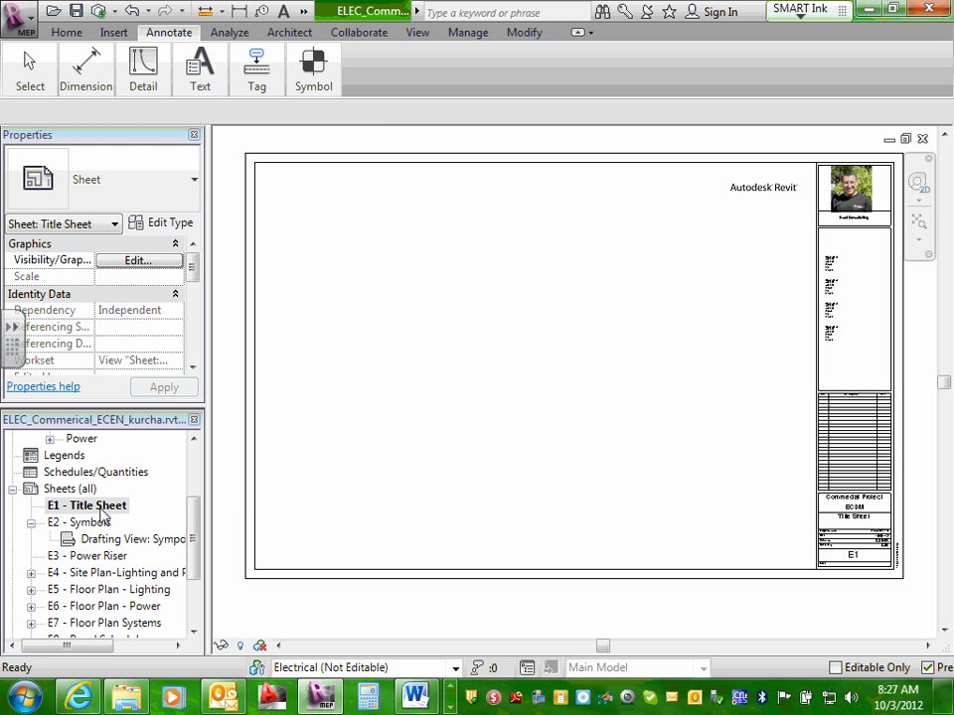
right_click(103, 509)
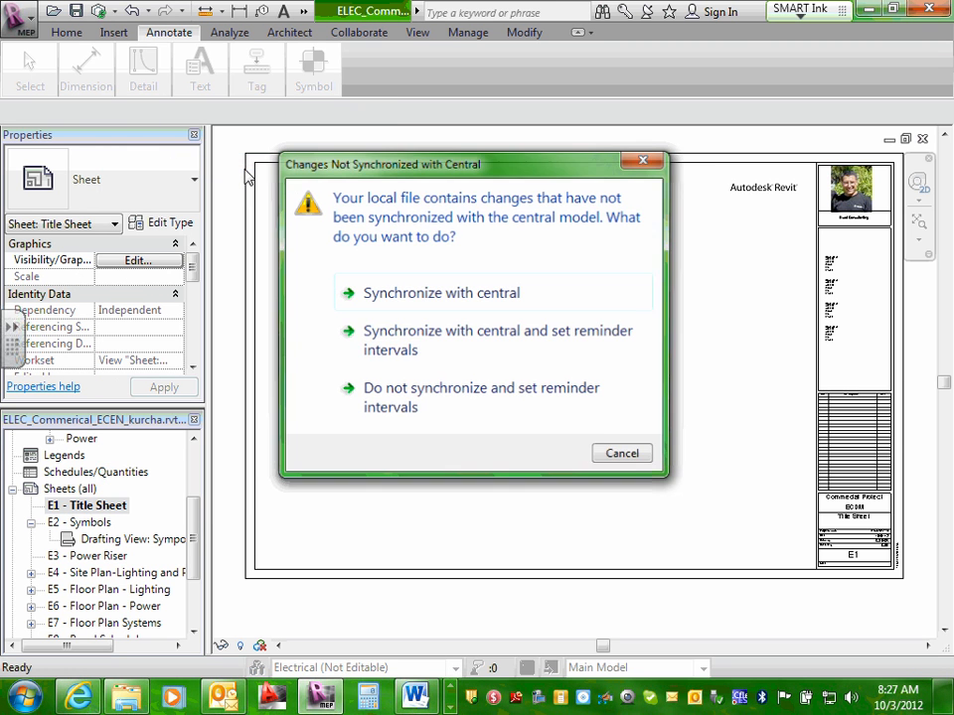
left_click(430, 293)
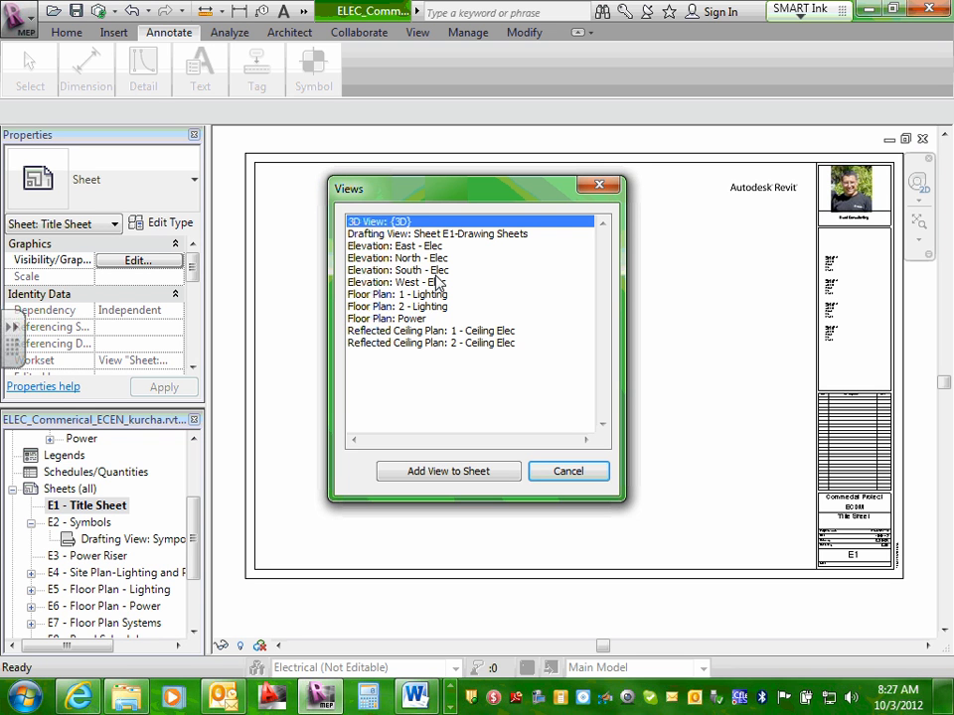
Add the drafting view "Sheet E1-Drawing Sheets" to the title sheet, placing it in the sheet's lower left area.
left_click(481, 236)
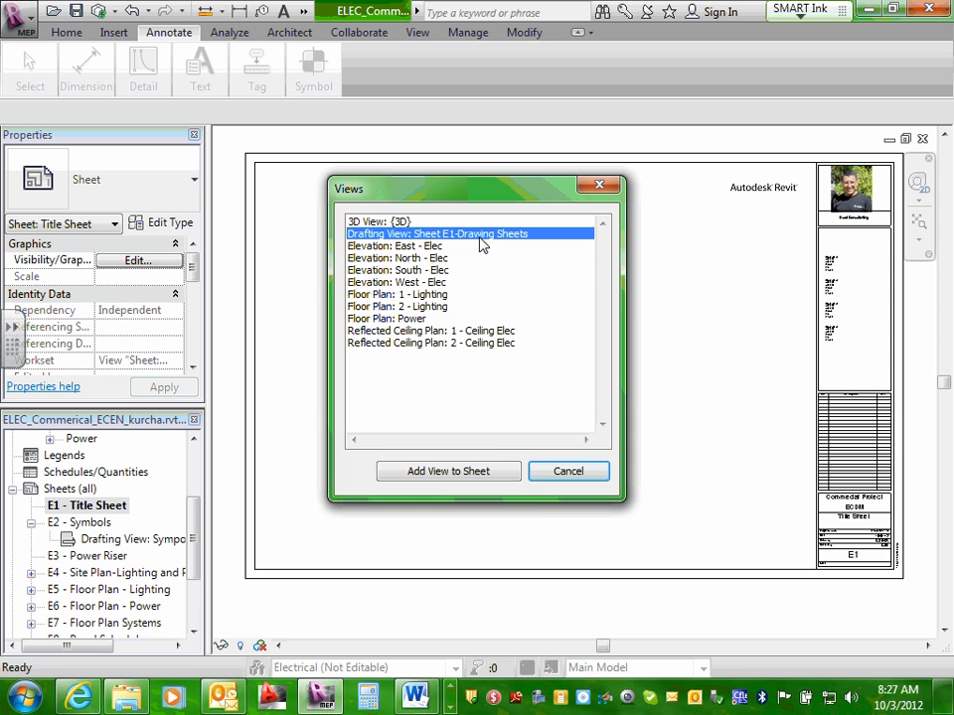
left_click(426, 478)
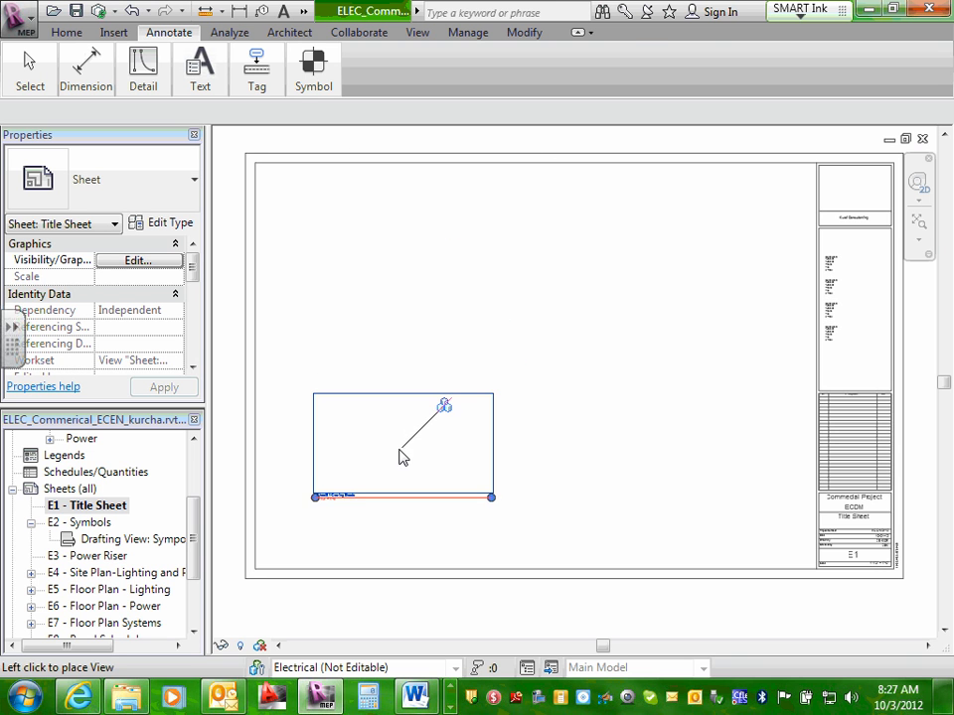
left_click(387, 441)
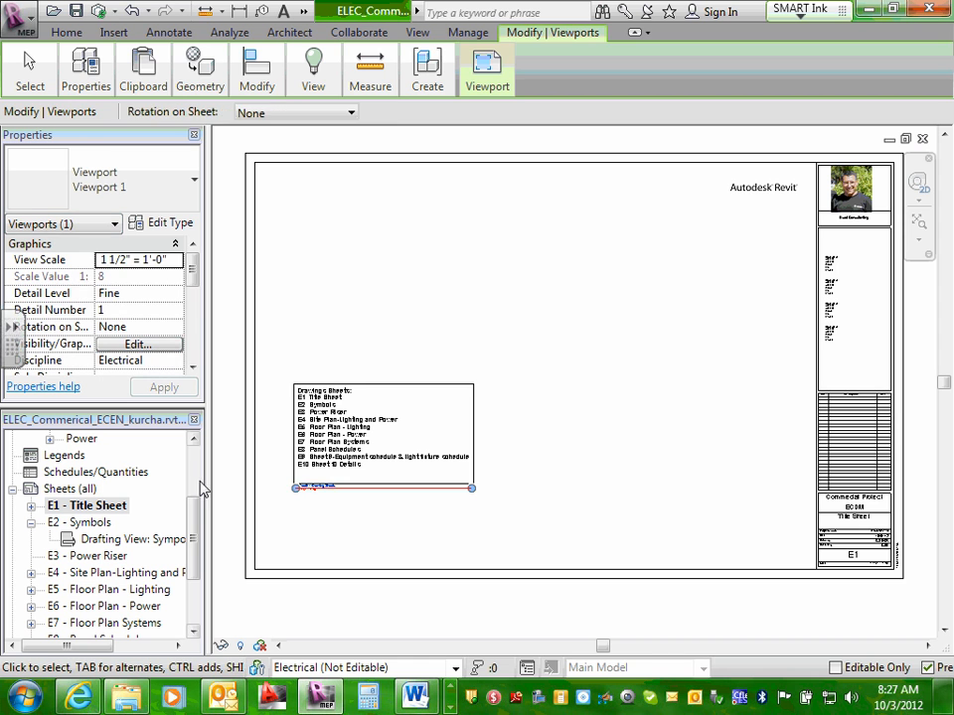
left_click(229, 478)
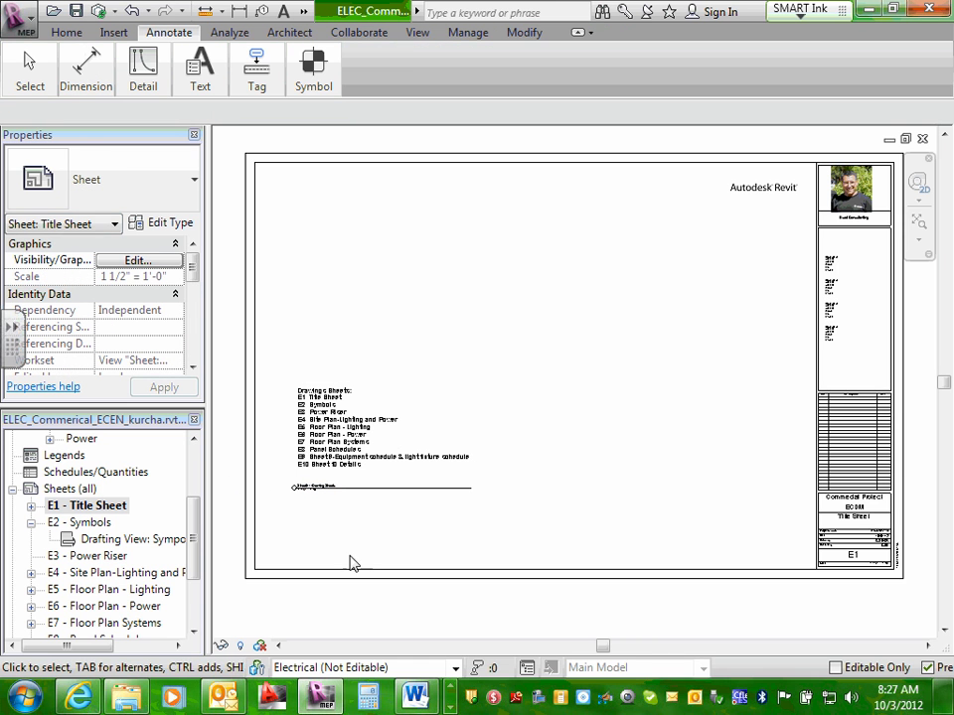
Move the view title of the placed drawing list below the sheet border, outside the title sheet.
left_click(344, 489)
mouse_move(356, 489)
left_mouse_down()
mouse_move(341, 533)
mouse_move(356, 602)
mouse_move(334, 628)
left_mouse_up()
left_click(436, 585)
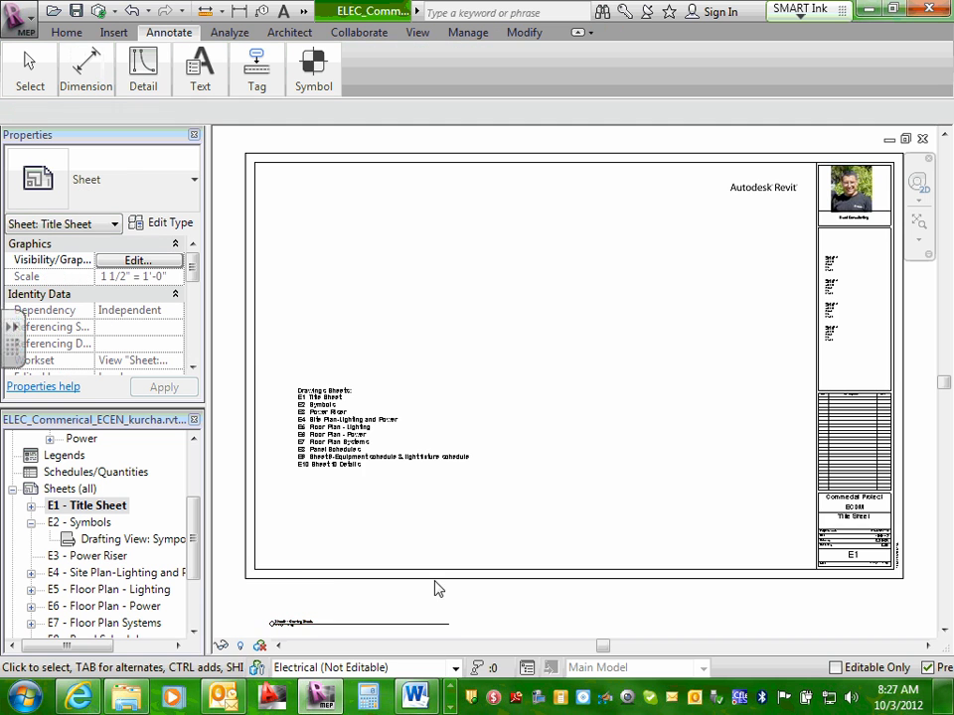
scroll(345, 437, "up", 3)
scroll(344, 437, "down", 4)
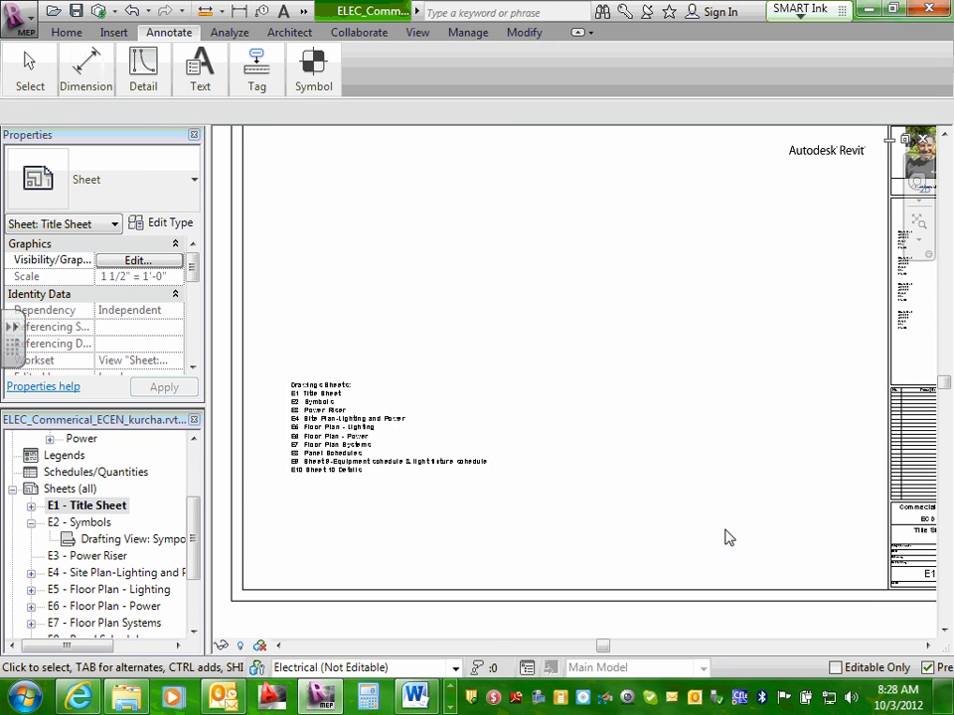
scroll(728, 586, "down", 2)
scroll(502, 441, "up", 1)
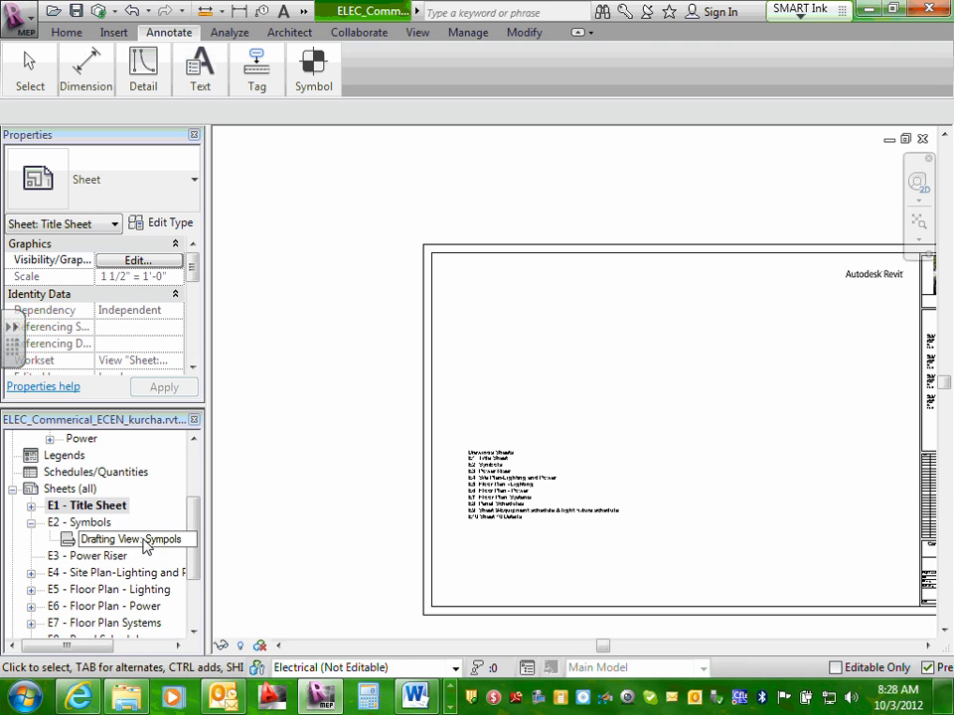
Open the drafting view placed on sheet E1 and try the 3/32" Arial text type on the drawing sheet list.
left_click(29, 507)
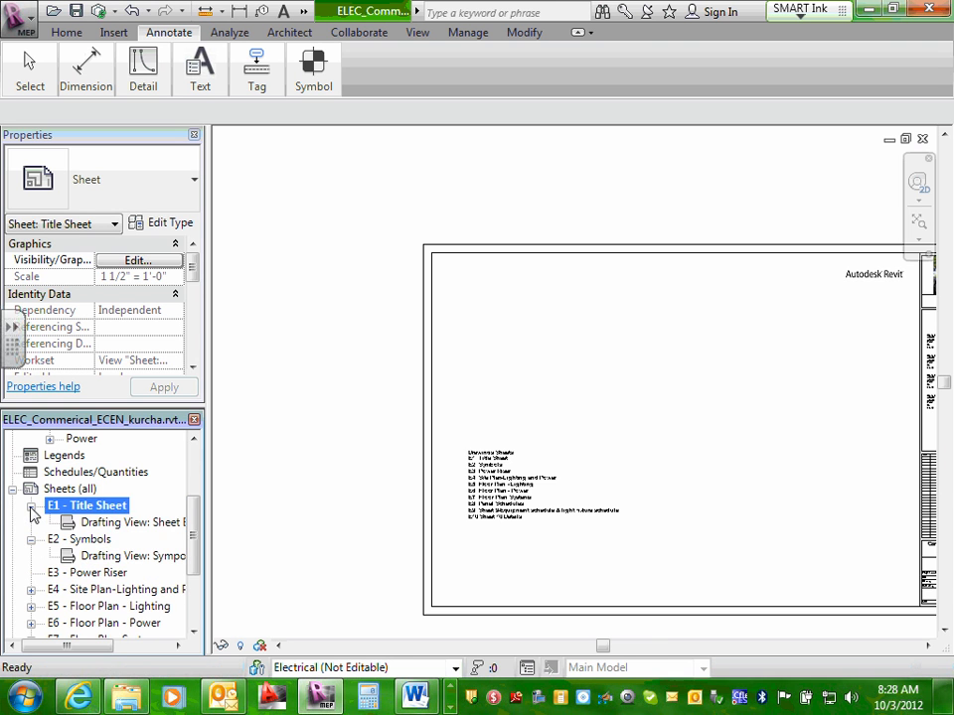
double_click(121, 523)
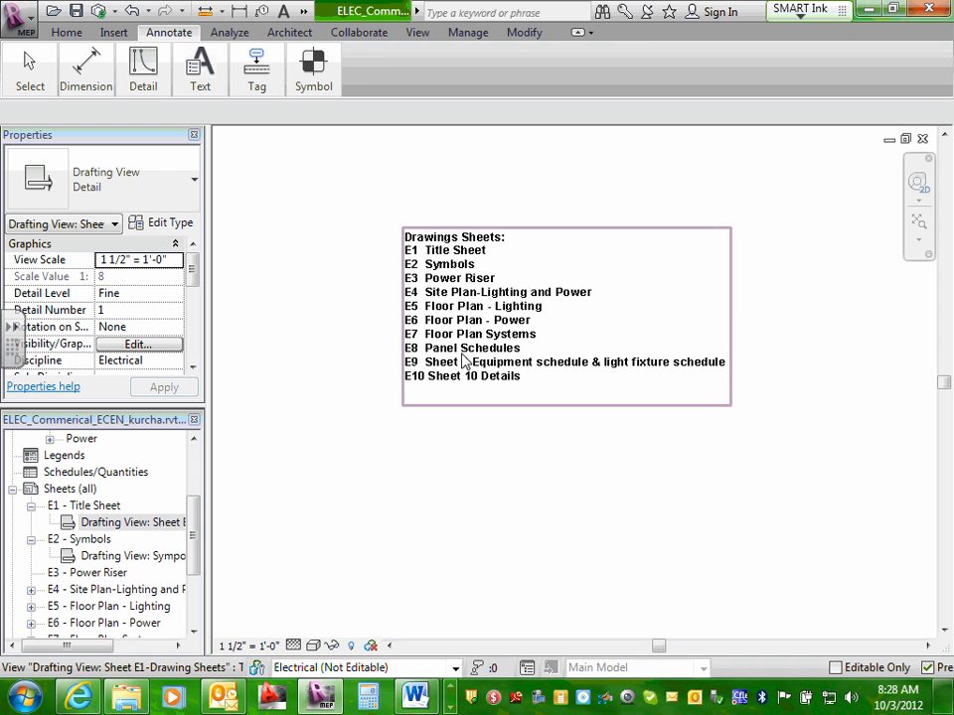
left_click(453, 300)
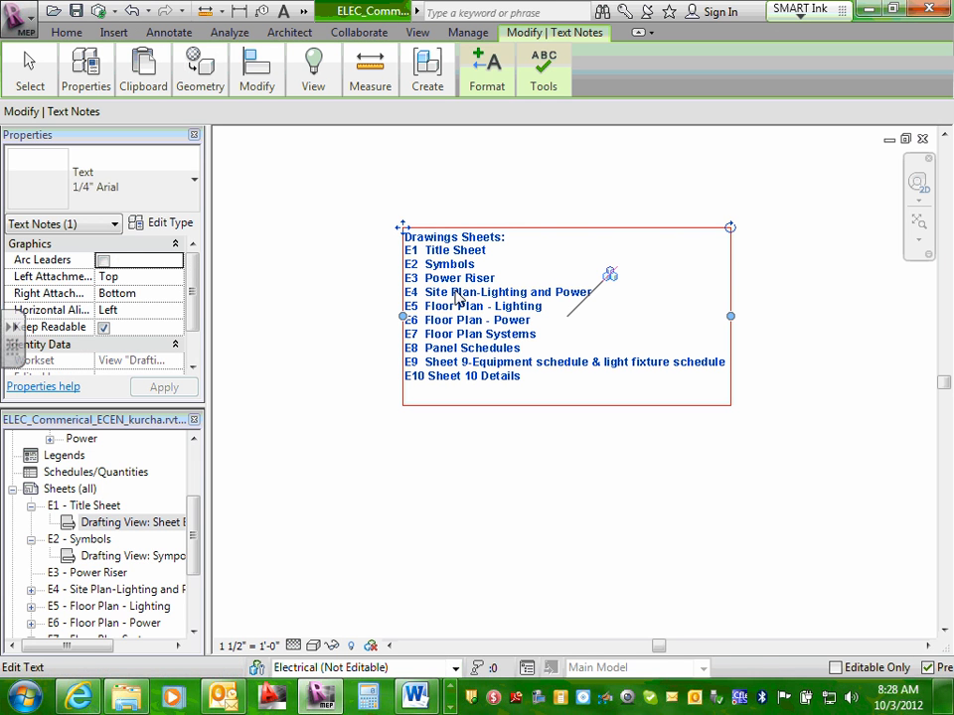
left_click(196, 186)
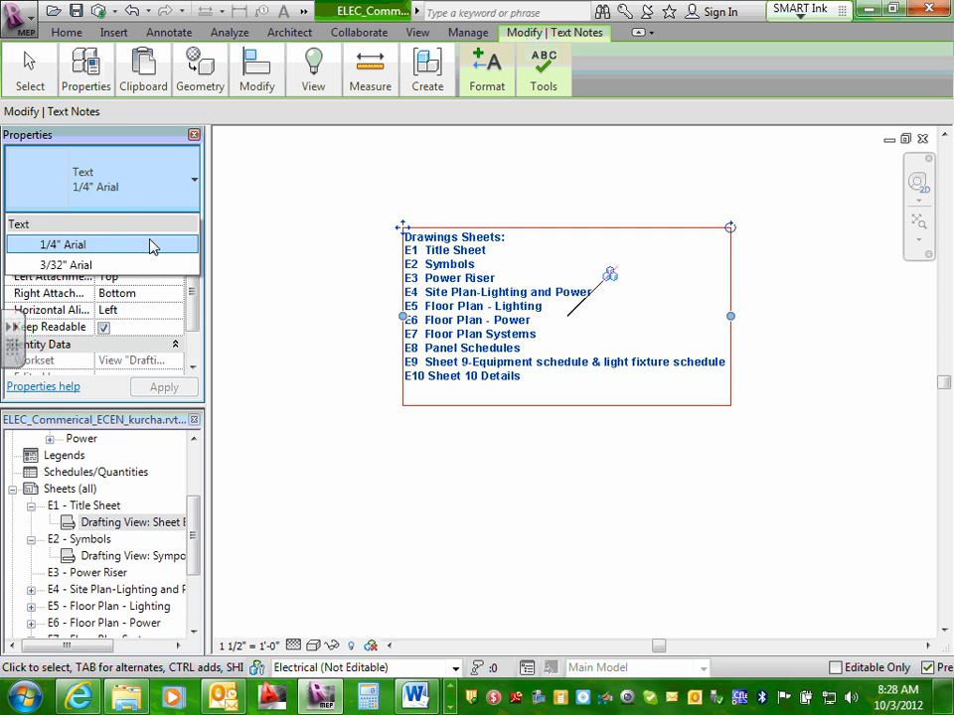
left_click(65, 266)
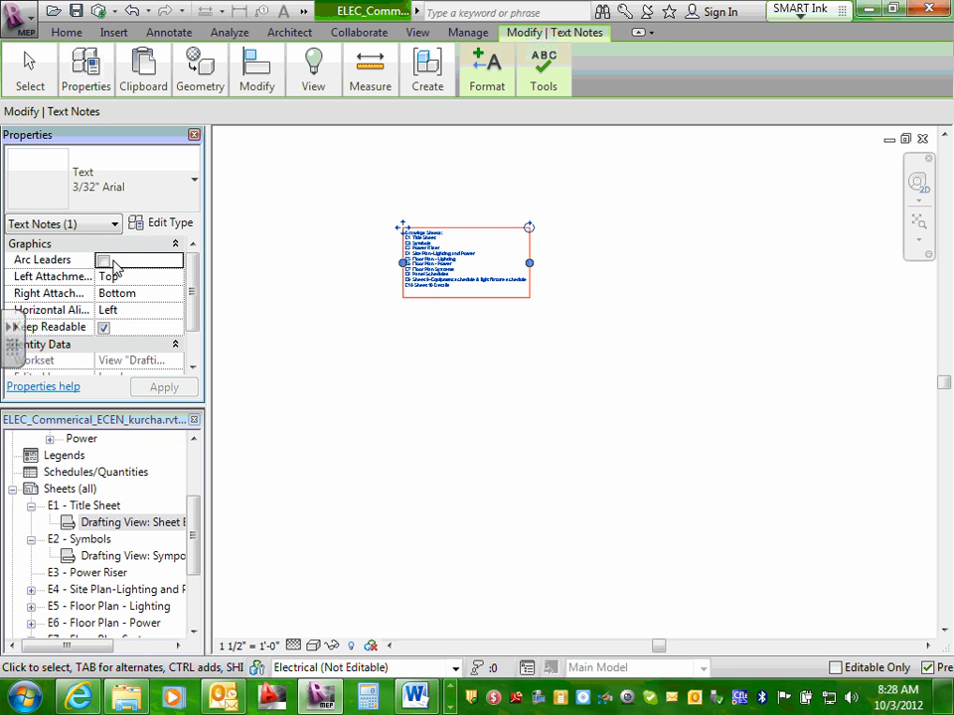
Return the drawing sheet list's text note to the 1/4" Arial type and deselect it.
left_click(196, 185)
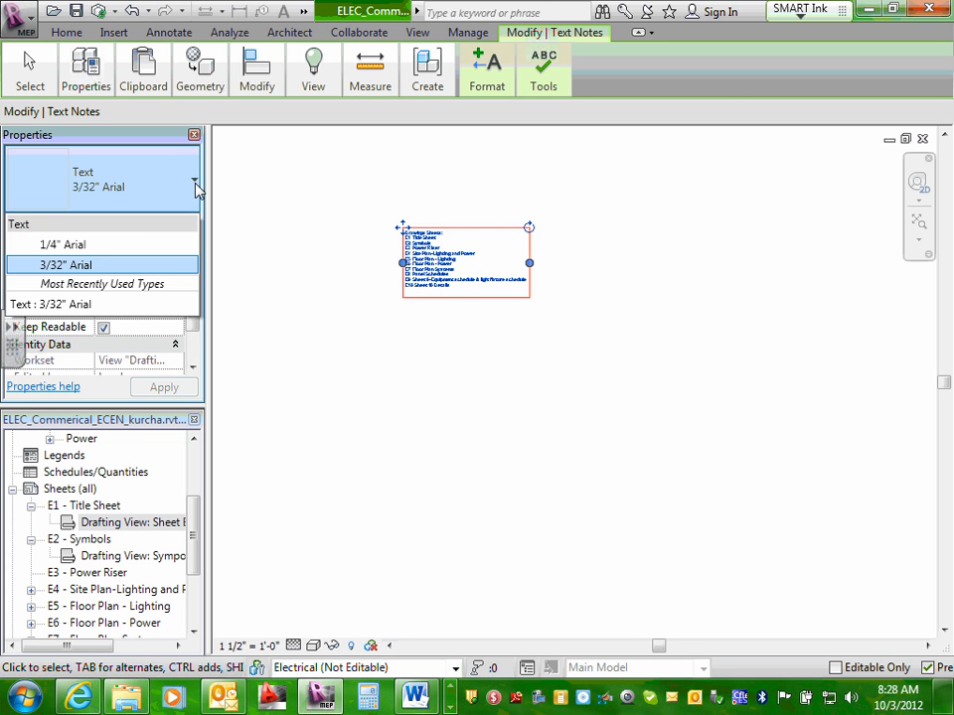
left_click(106, 250)
left_click(305, 211)
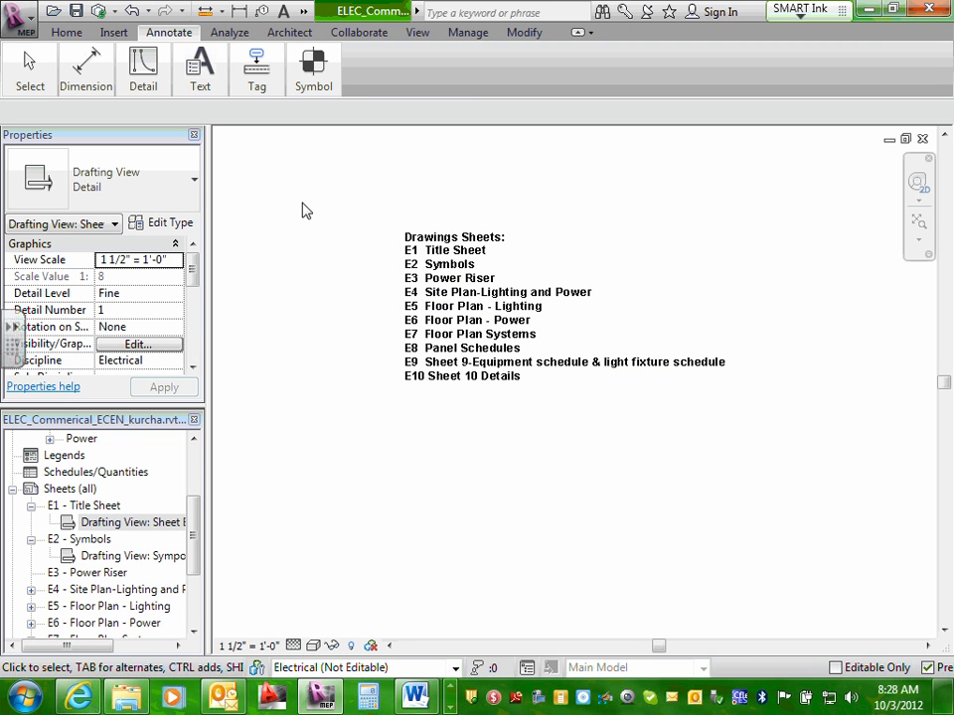
Reopen sheet E1 - Title Sheet and check how the drawing list sits on the whole sheet.
left_click(85, 507)
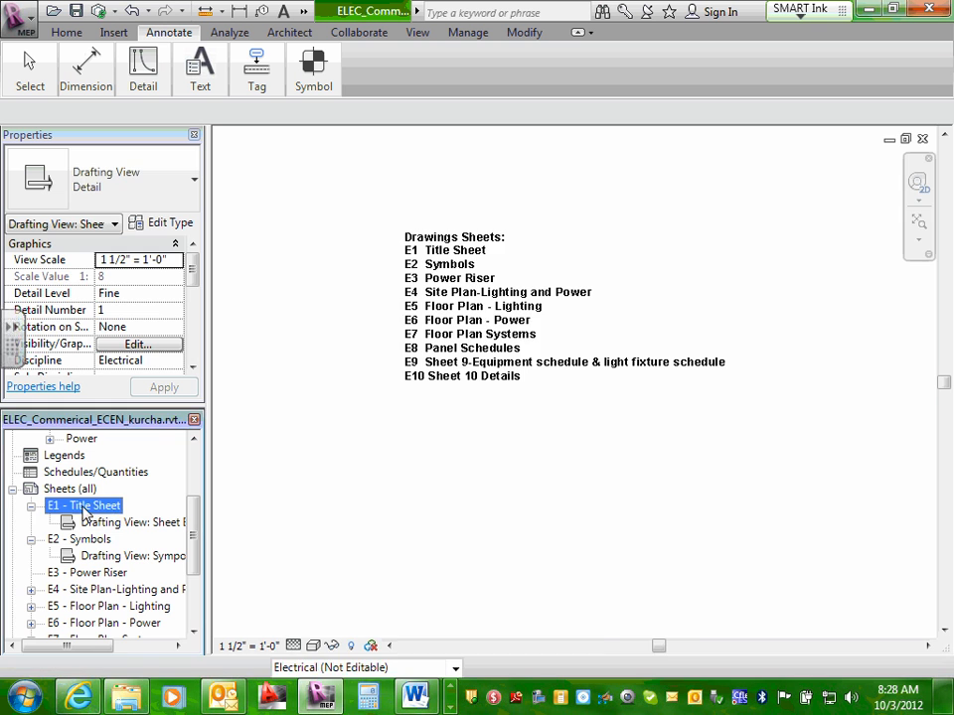
double_click(85, 508)
scroll(586, 360, "down", 2)
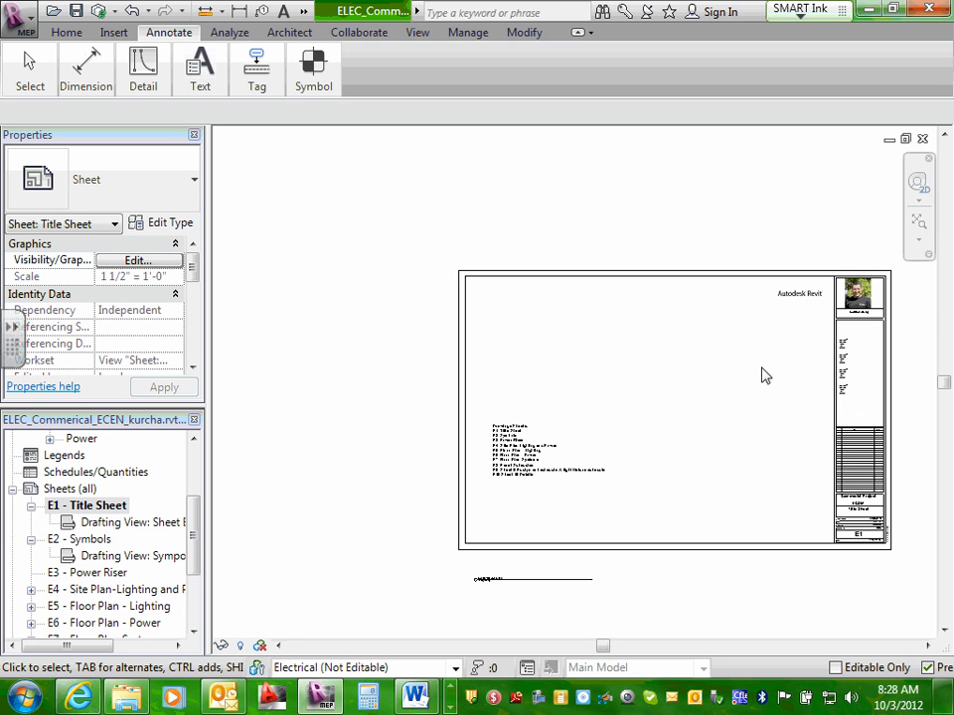
middle_click_drag(811, 375, 784, 379)
scroll(726, 364, "down", 1)
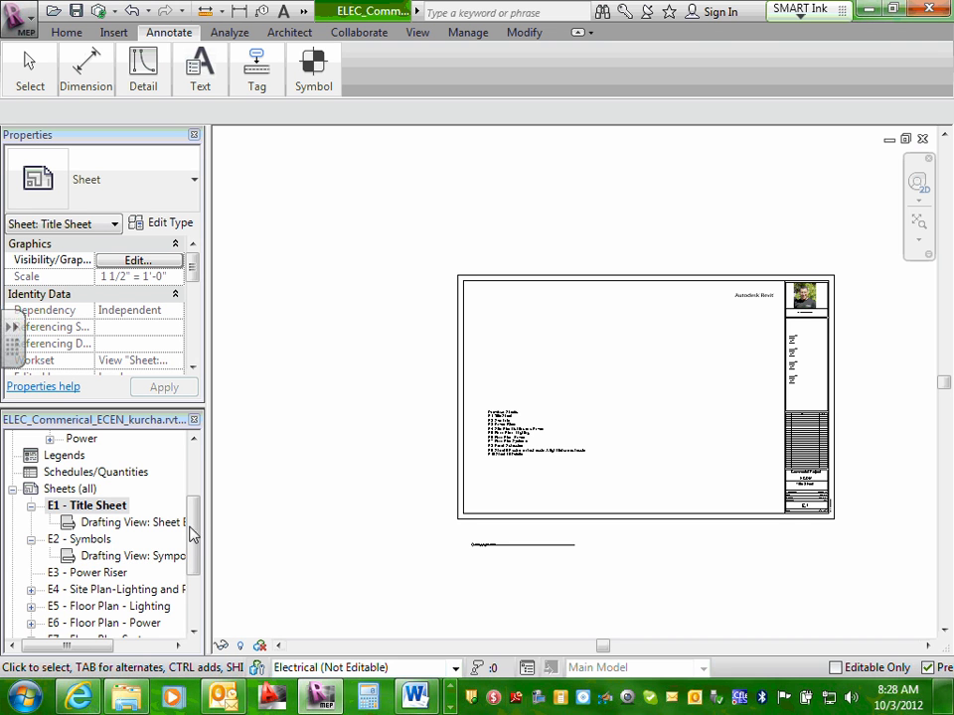
Find the 3D views under the Electrical discipline's Power group and open the {3D} view.
left_click_drag(196, 532, 196, 473)
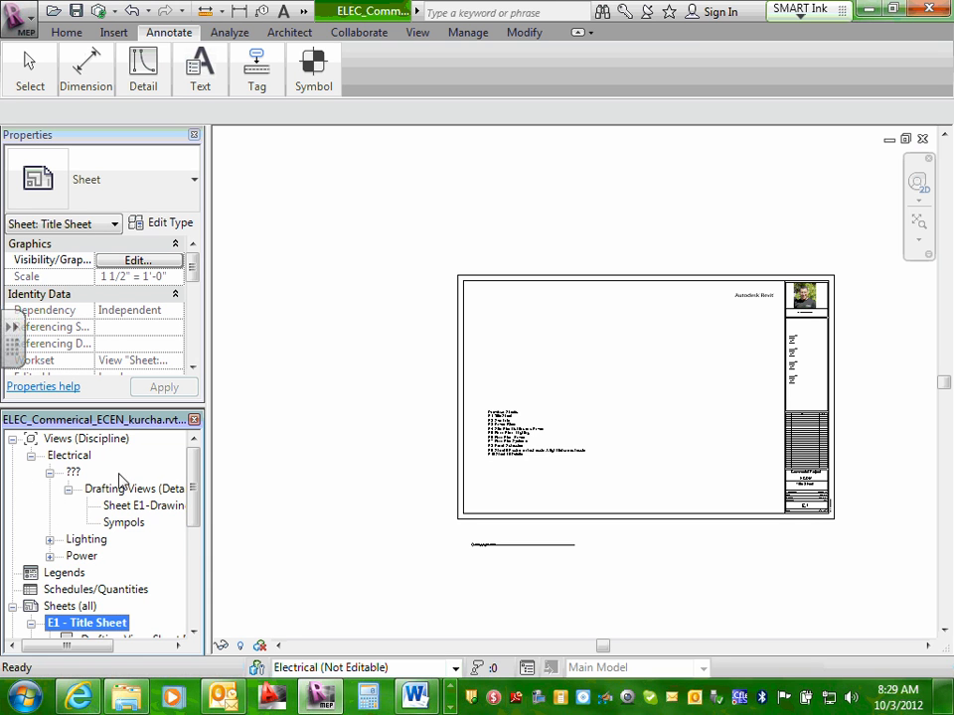
mouse_move(194, 479)
left_mouse_down()
mouse_move(194, 519)
mouse_move(194, 480)
left_mouse_up()
left_click(32, 458)
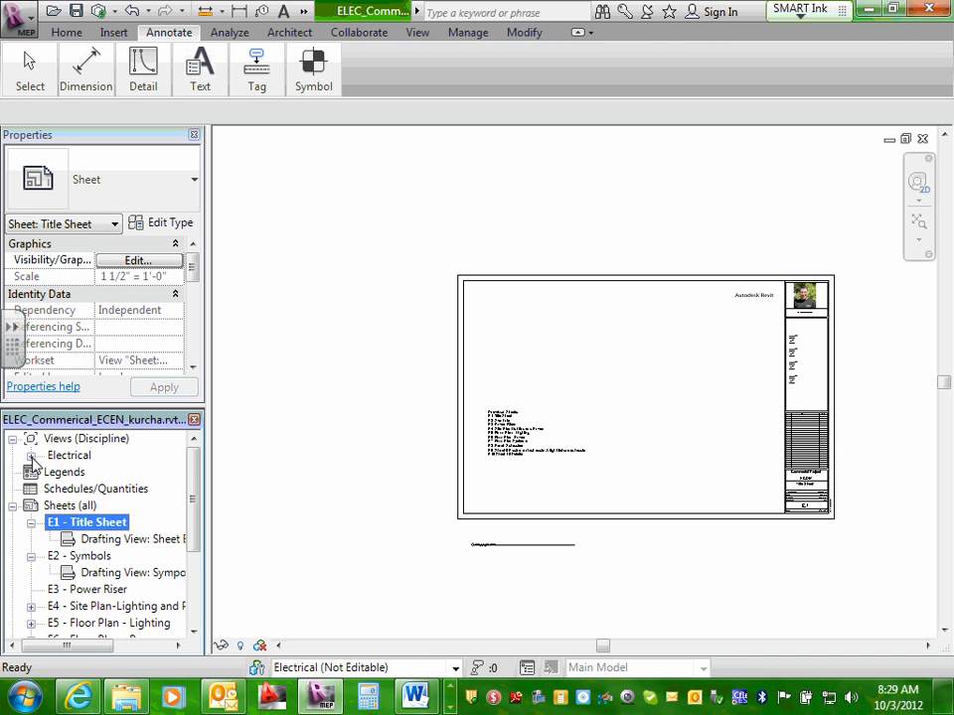
left_click(33, 458)
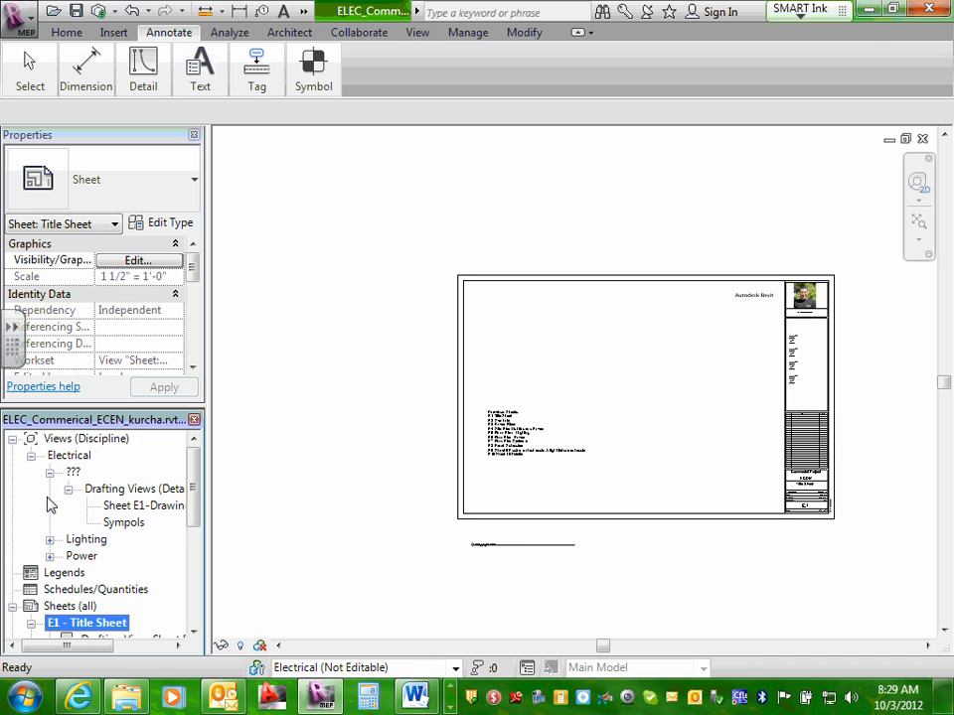
left_click(50, 474)
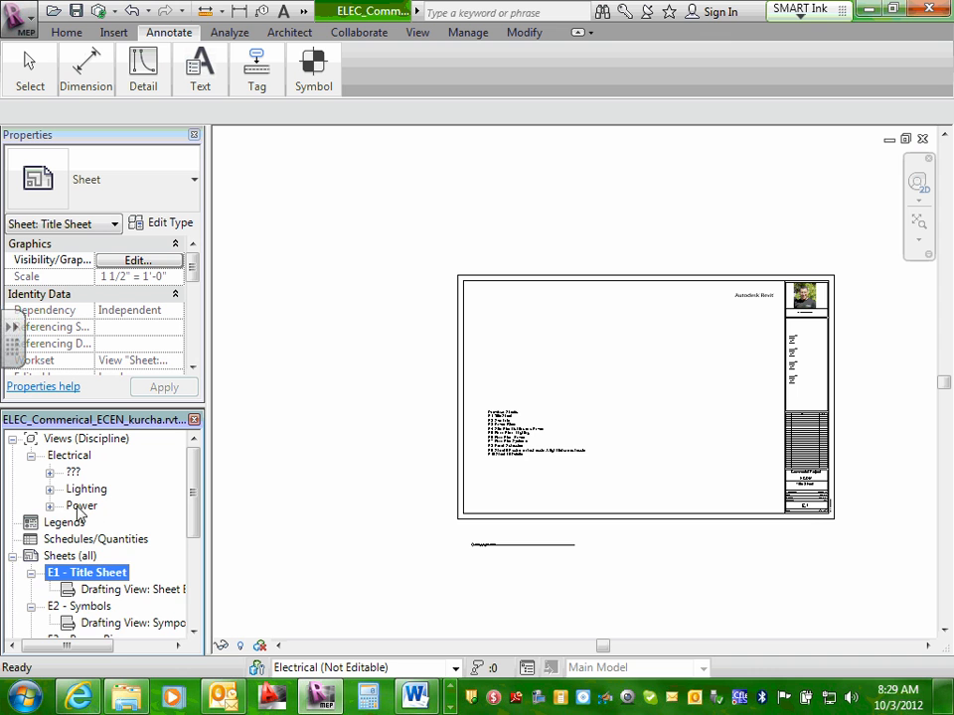
left_click(50, 507)
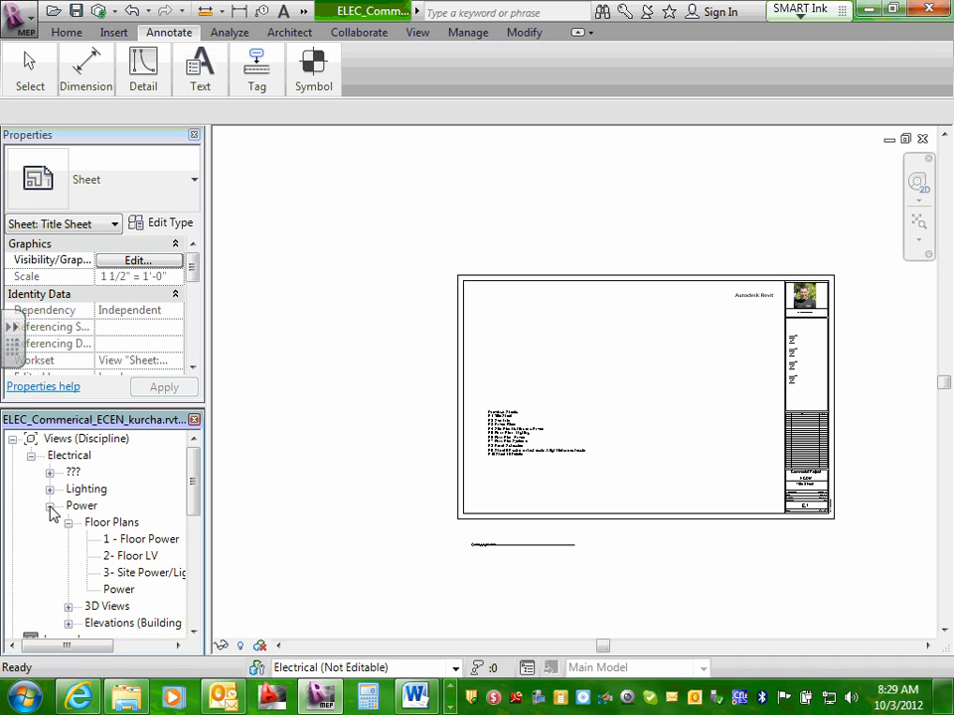
scroll(188, 502, "down", 1)
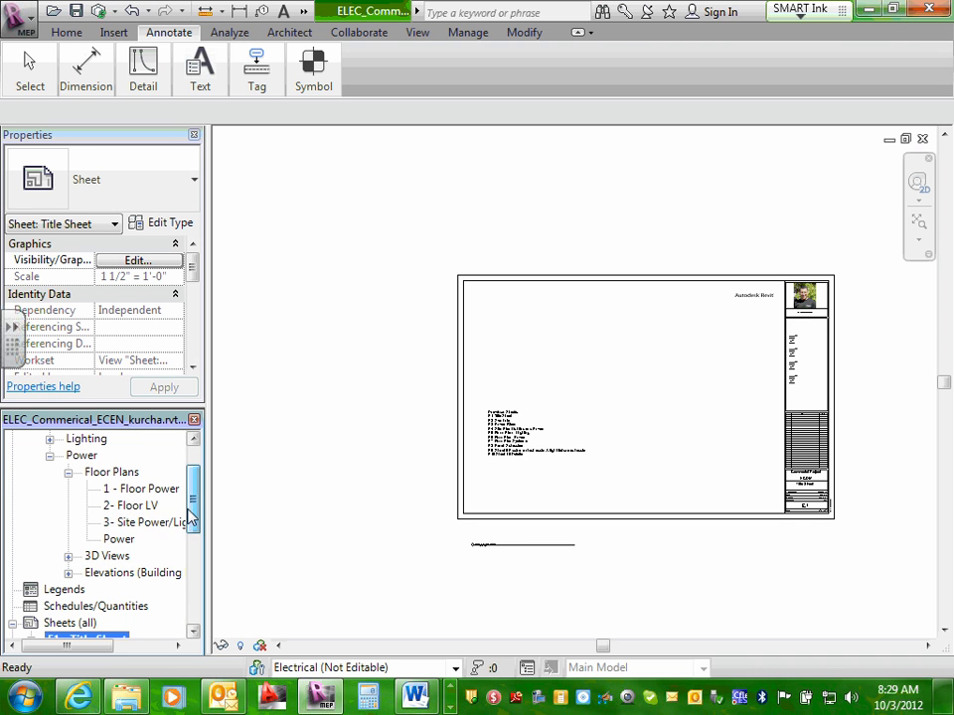
left_click(69, 557)
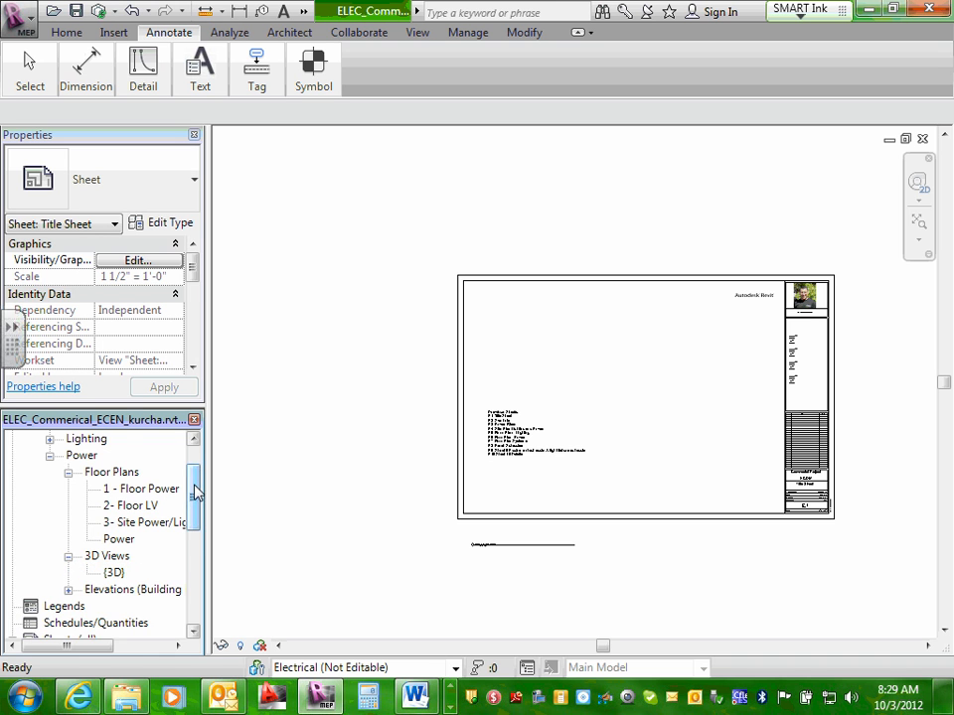
scroll(195, 492, "down", 1)
double_click(115, 540)
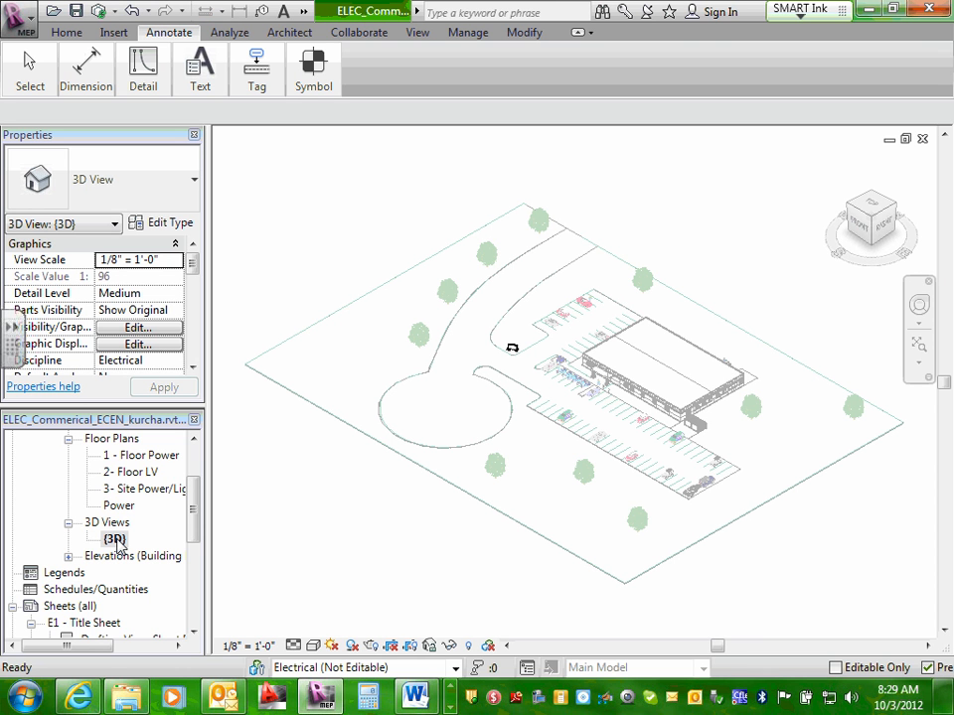
Duplicate the {3D} view with detailing.
right_click(115, 539)
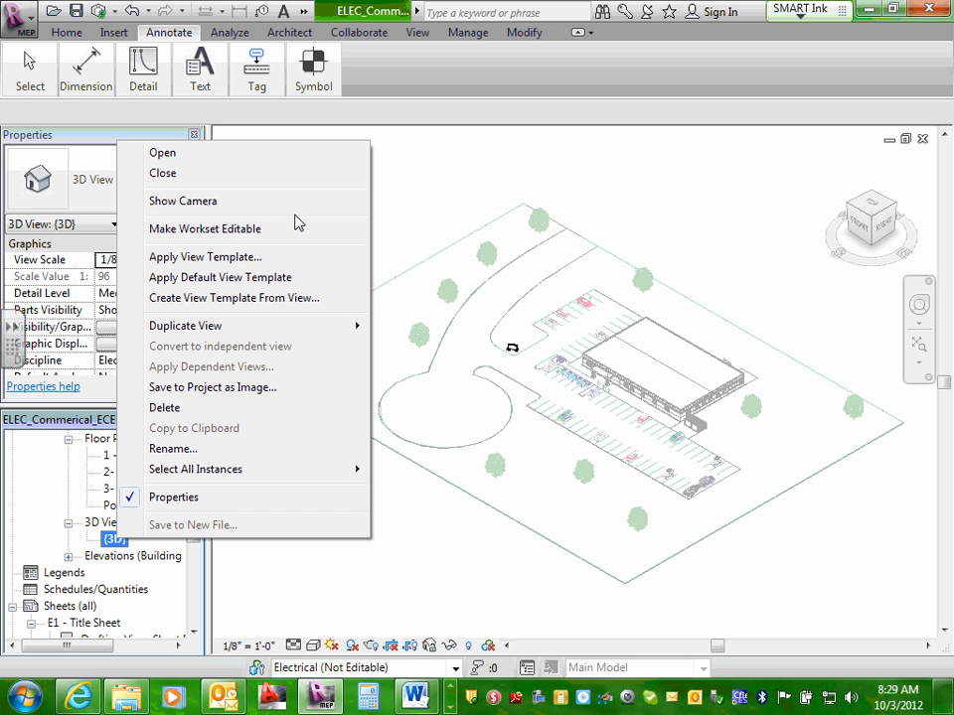
mouse_move(330, 326)
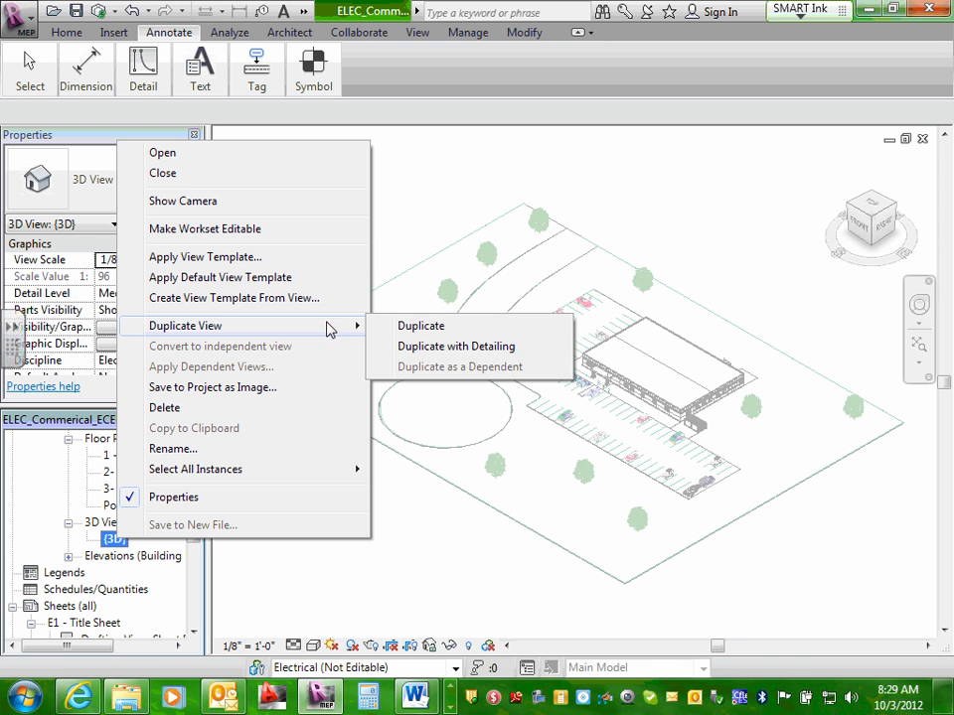
left_click(511, 346)
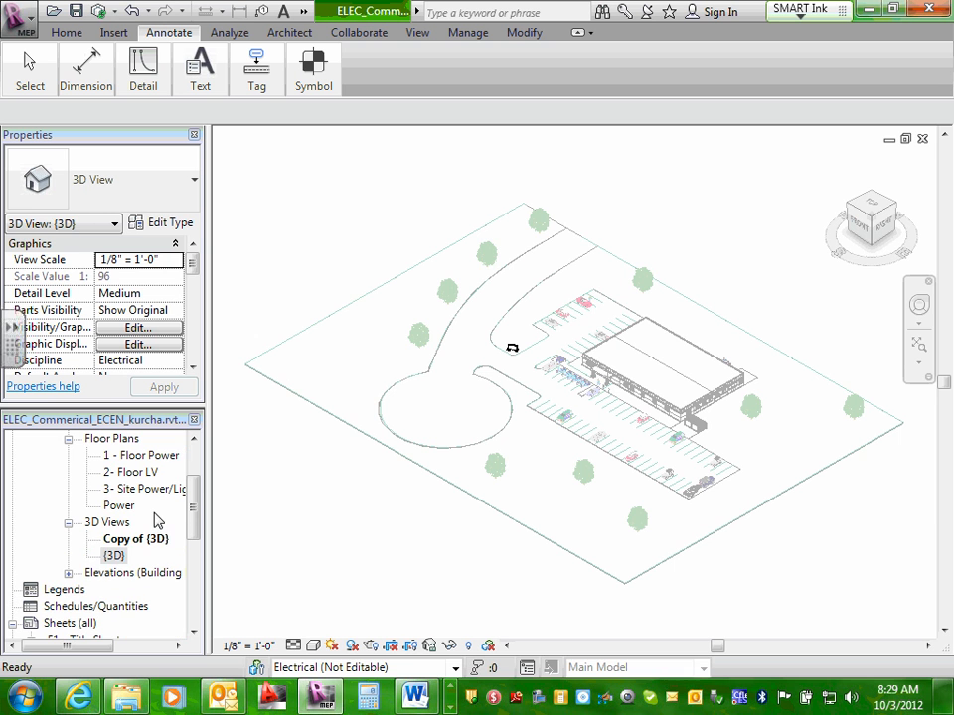
Rename the duplicated 3D view as E1 Sheet View.
left_click(120, 542)
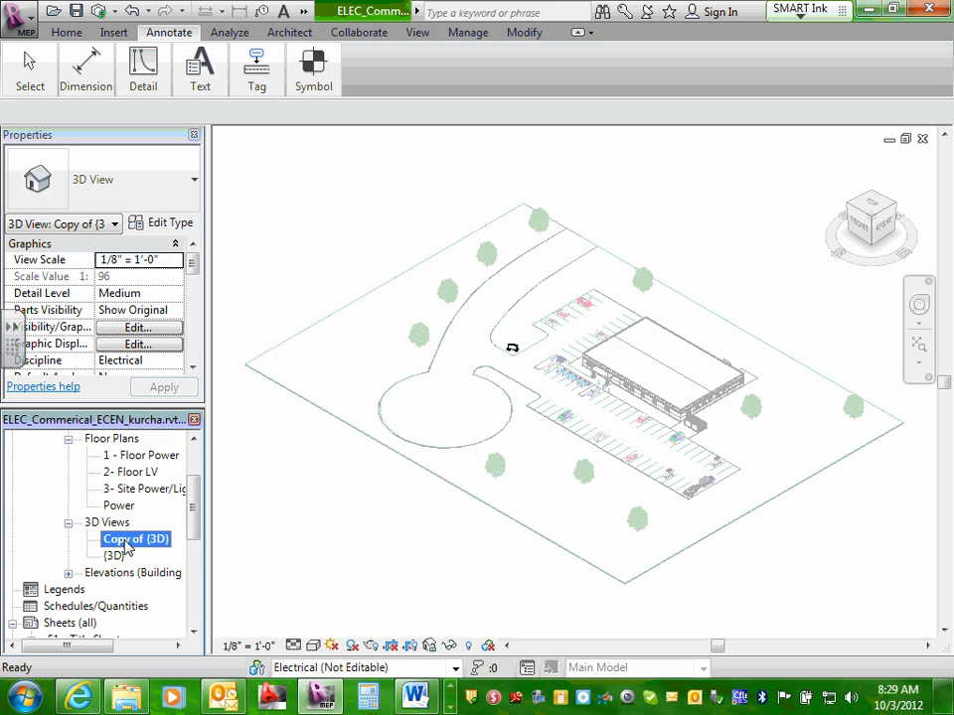
mouse_move(193, 511)
left_mouse_down()
mouse_move(197, 494)
mouse_move(204, 516)
left_mouse_up()
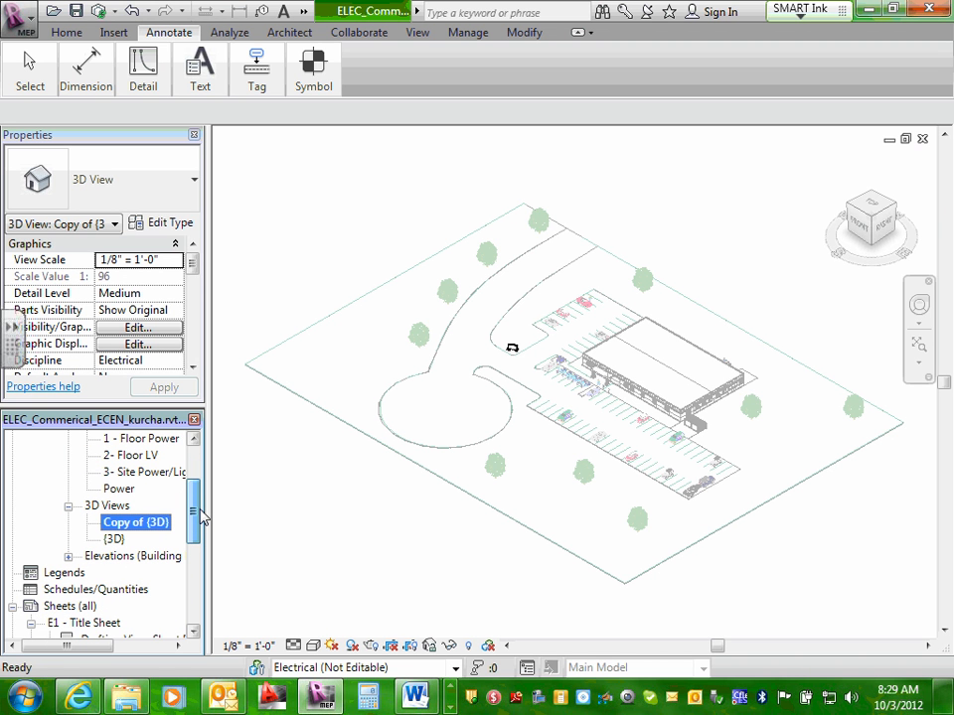
right_click(141, 532)
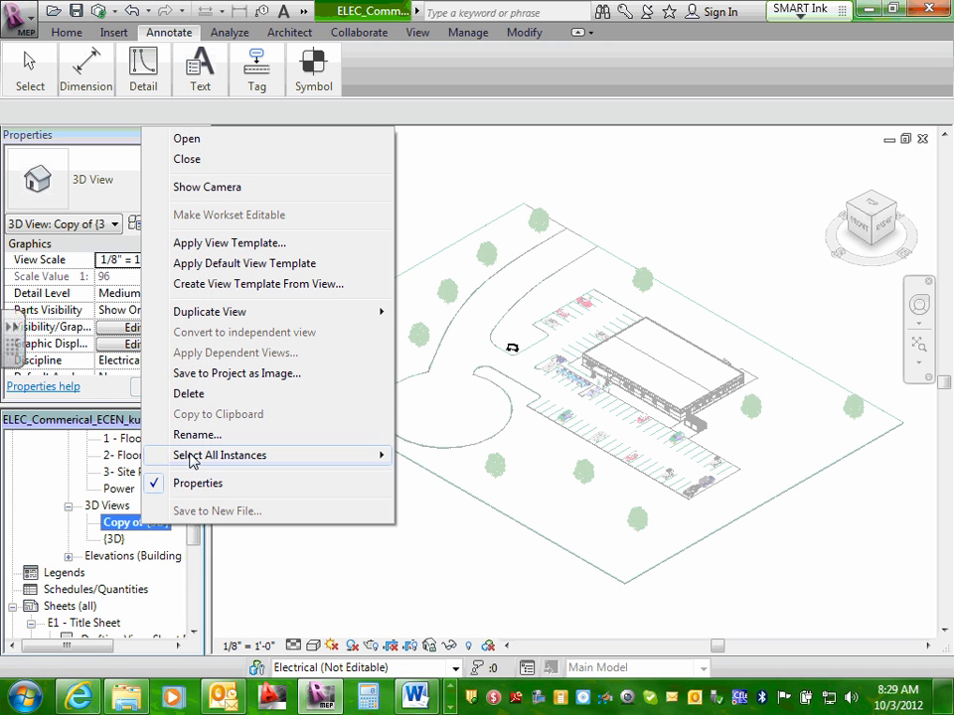
left_click(198, 435)
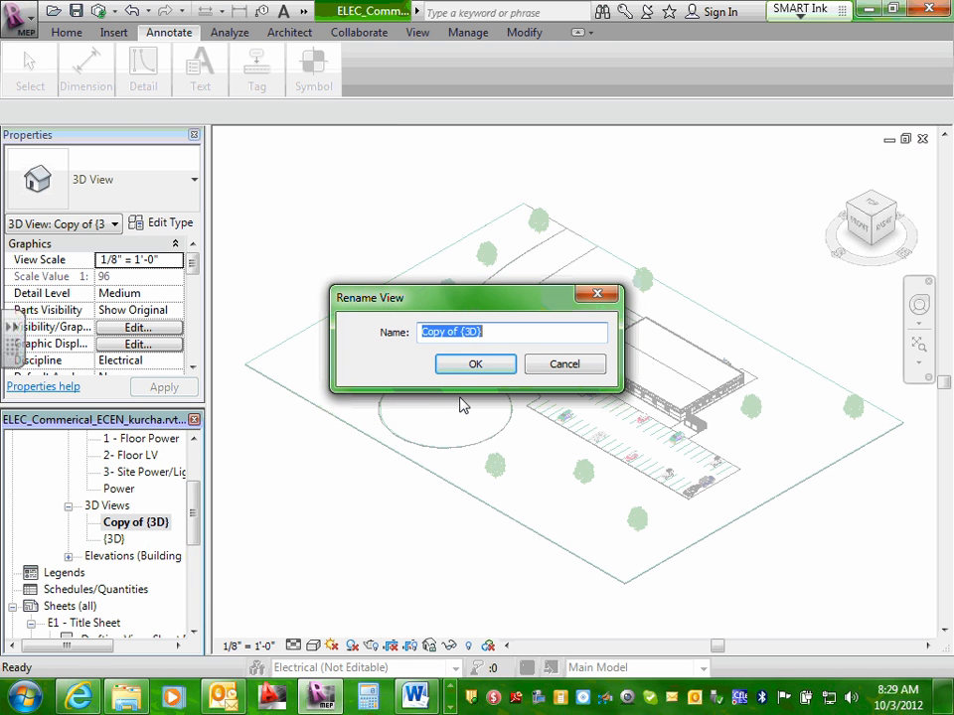
type("E1 Sheet View")
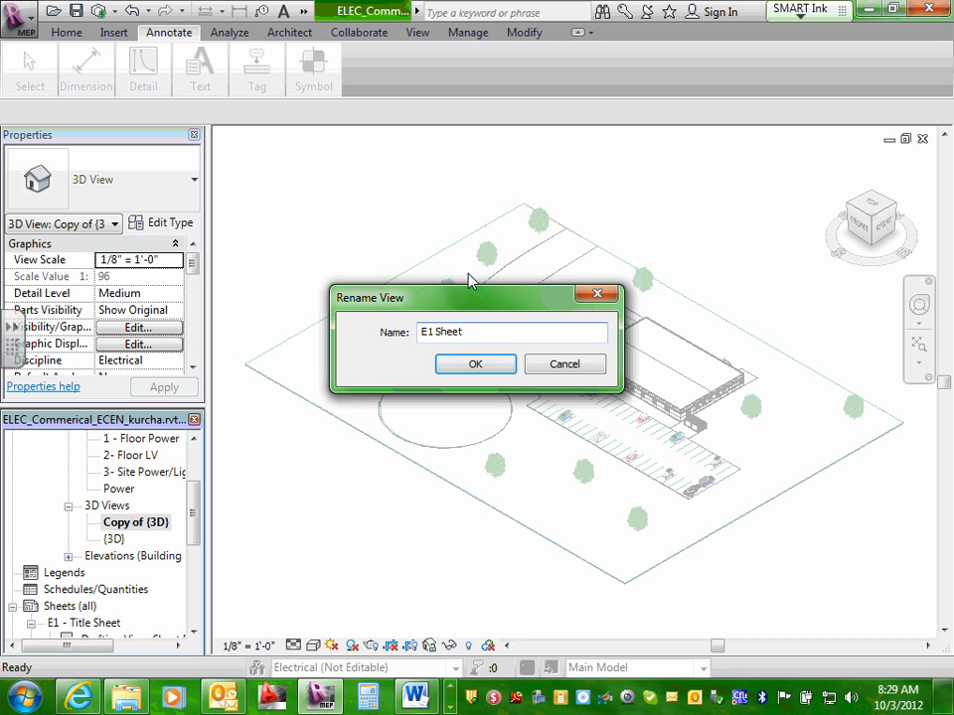
left_click(485, 364)
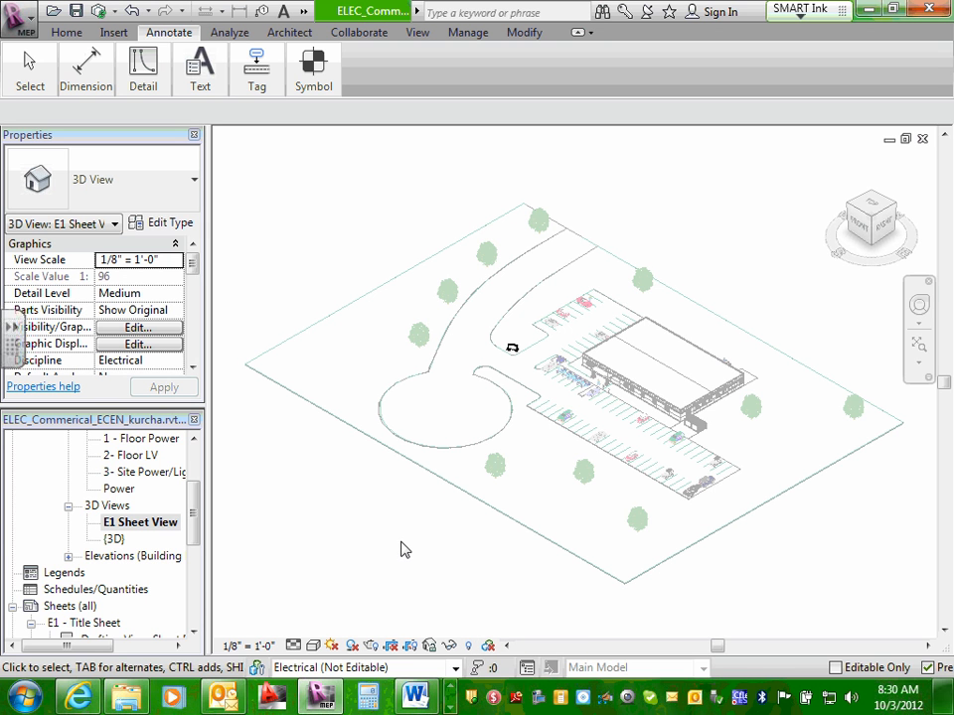
Shrink the crop region of E1 Sheet View on all four sides so it closely frames the building.
scroll(401, 550, "down", 2)
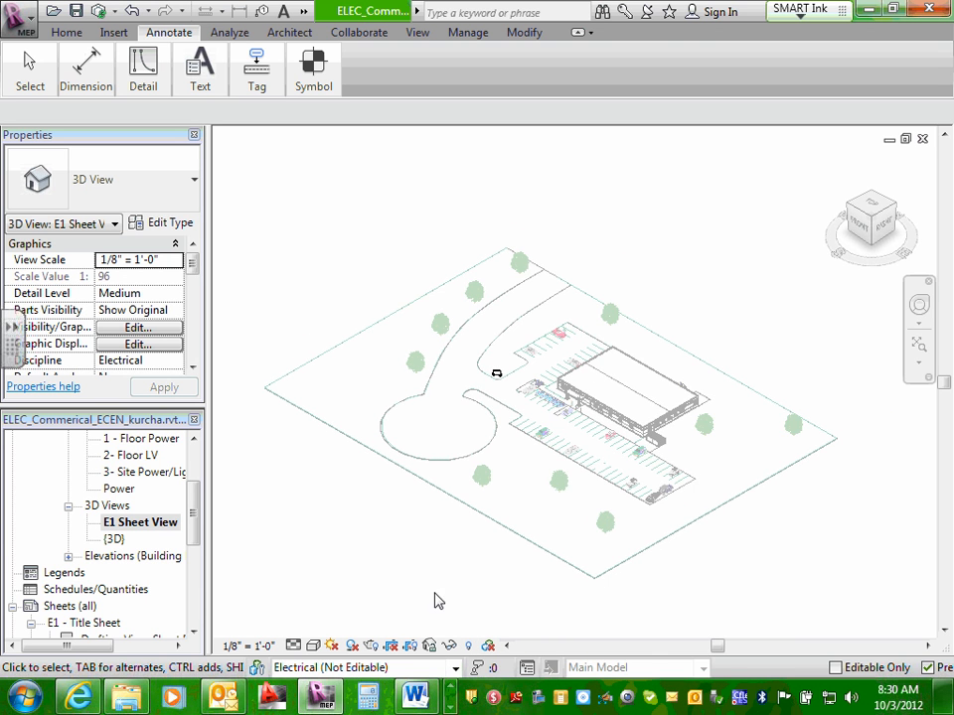
scroll(435, 606, "up", 1)
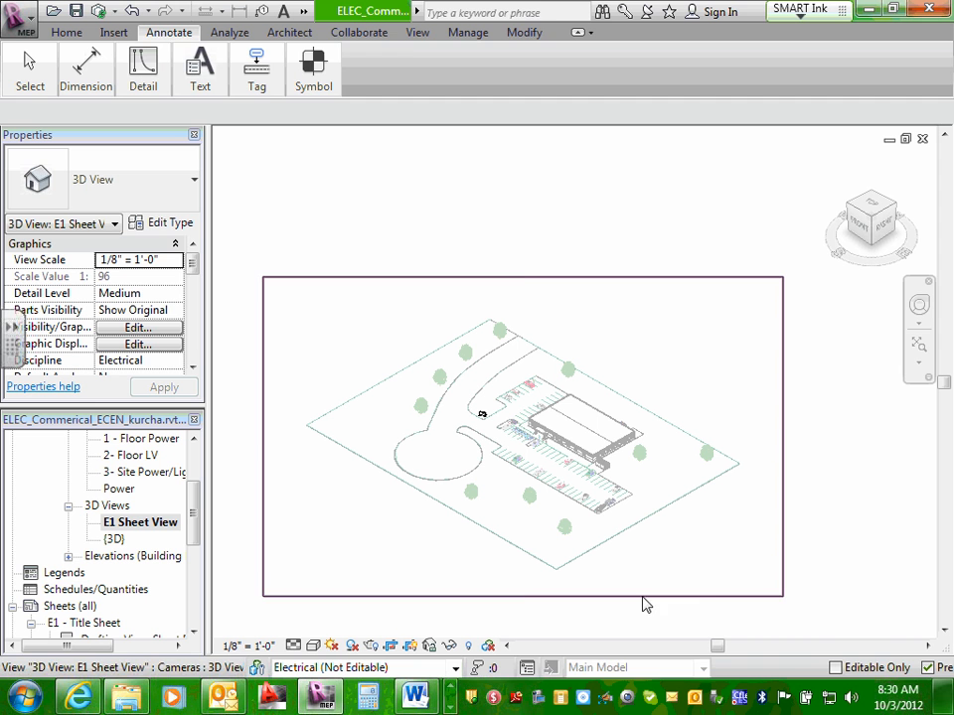
left_click(643, 596)
left_click_drag(524, 596, 539, 482)
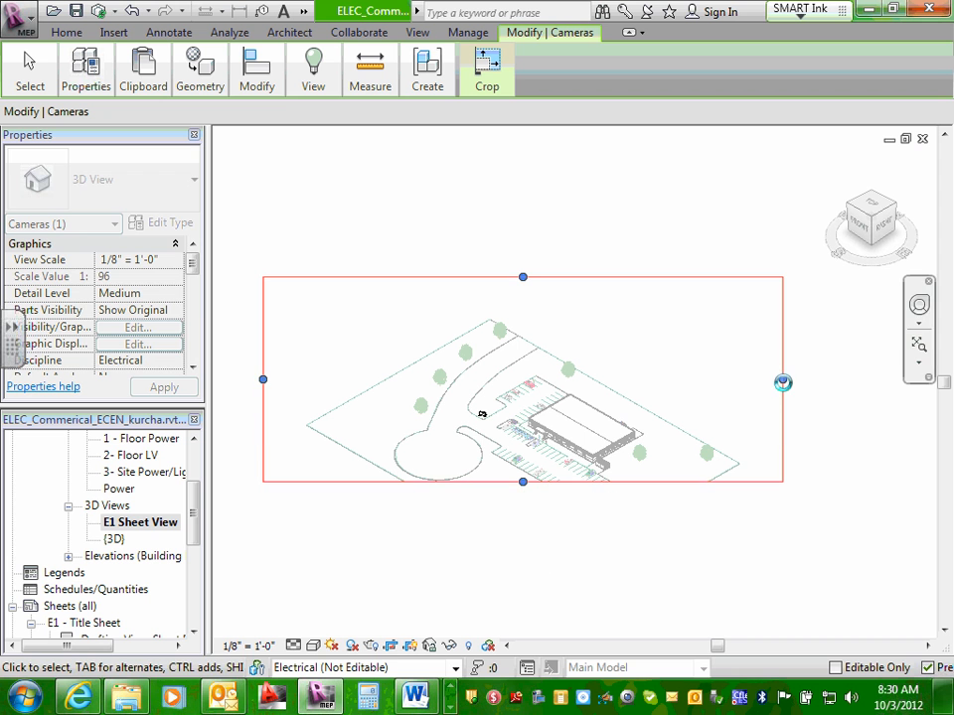
left_click_drag(783, 379, 659, 397)
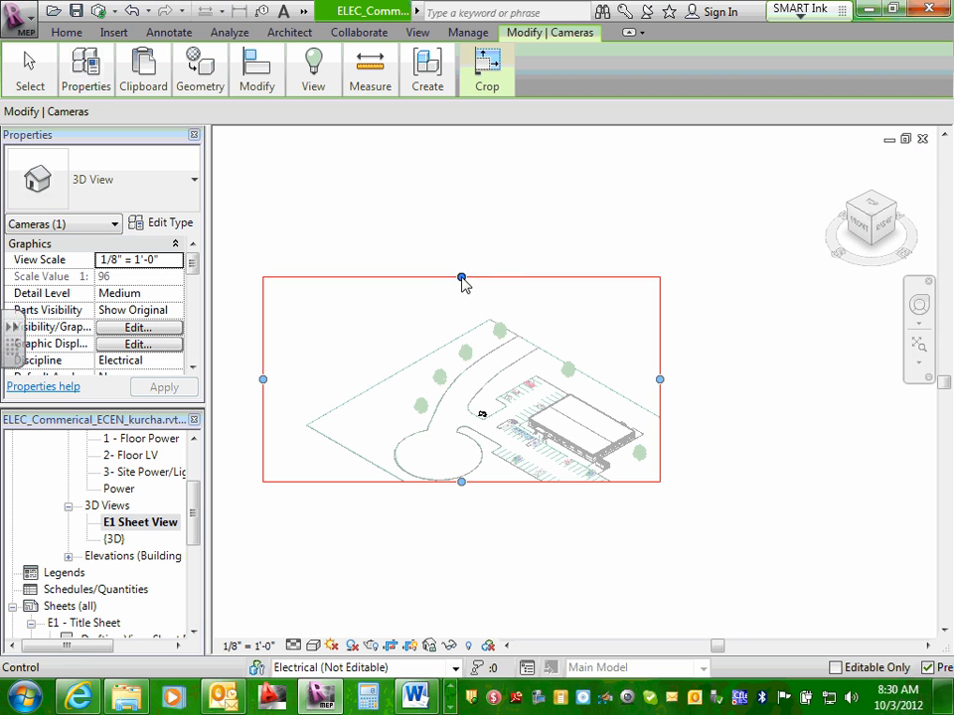
left_click_drag(461, 278, 462, 387)
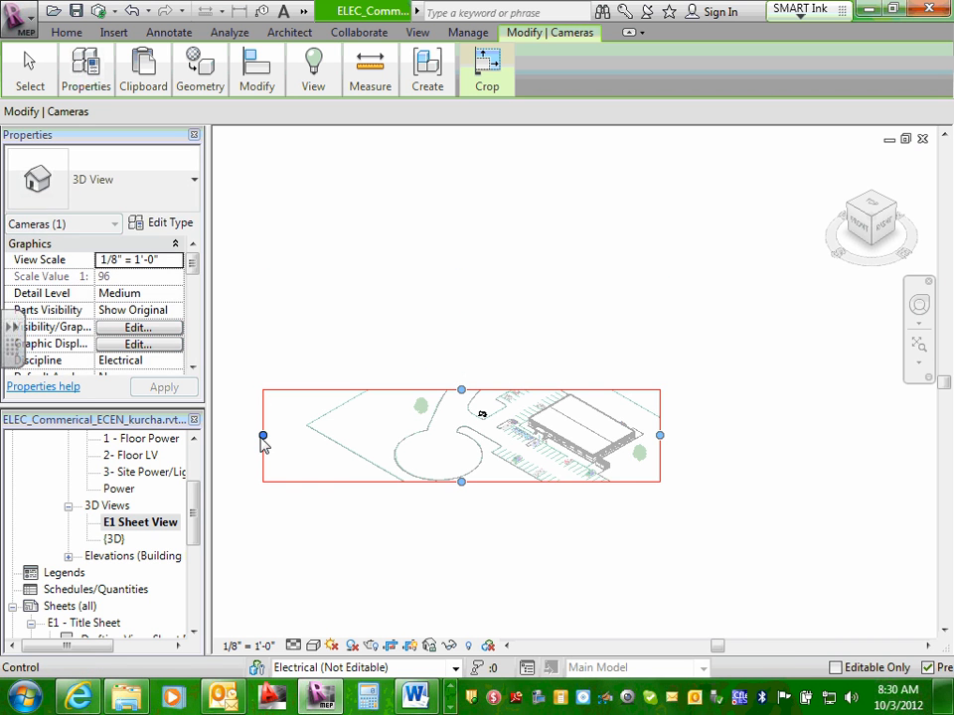
left_click_drag(262, 441, 523, 443)
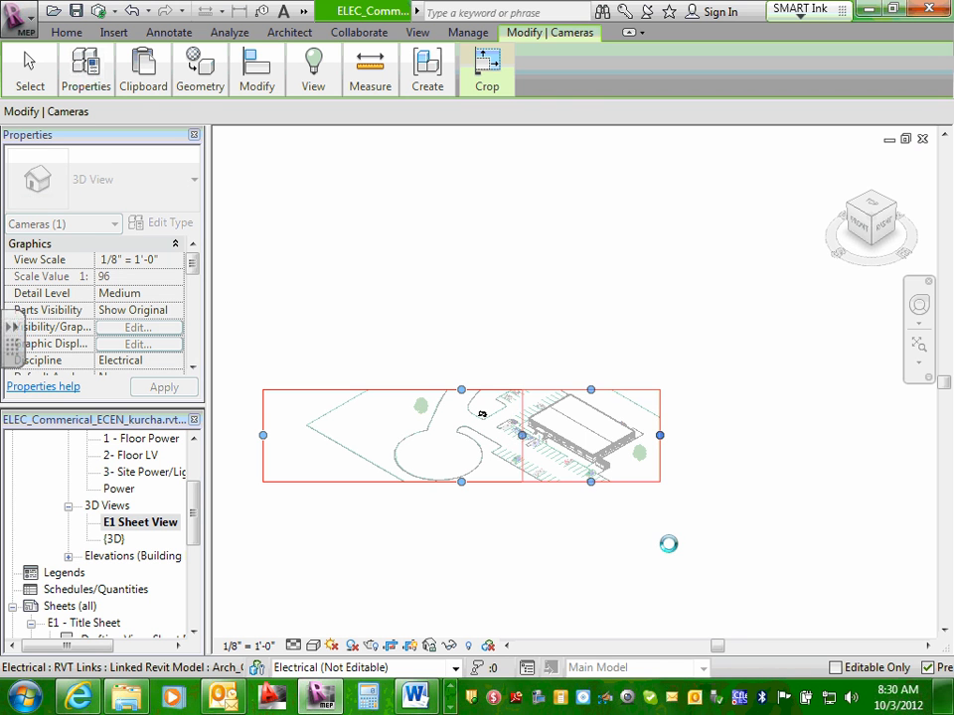
left_click(673, 551)
scroll(550, 522, "up", 1)
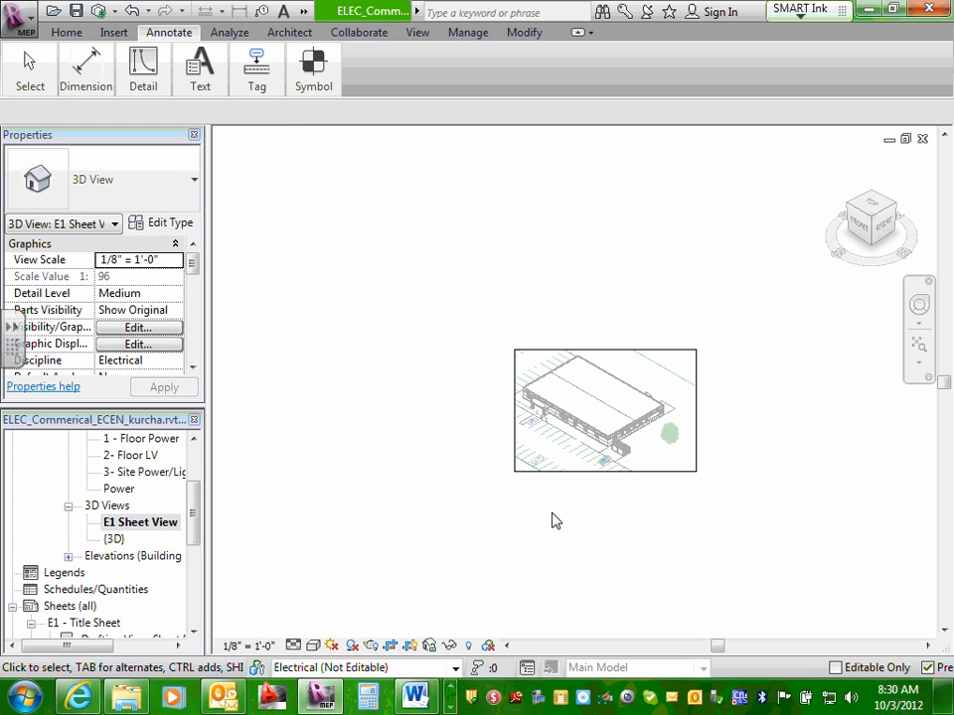
scroll(549, 512, "up", 1)
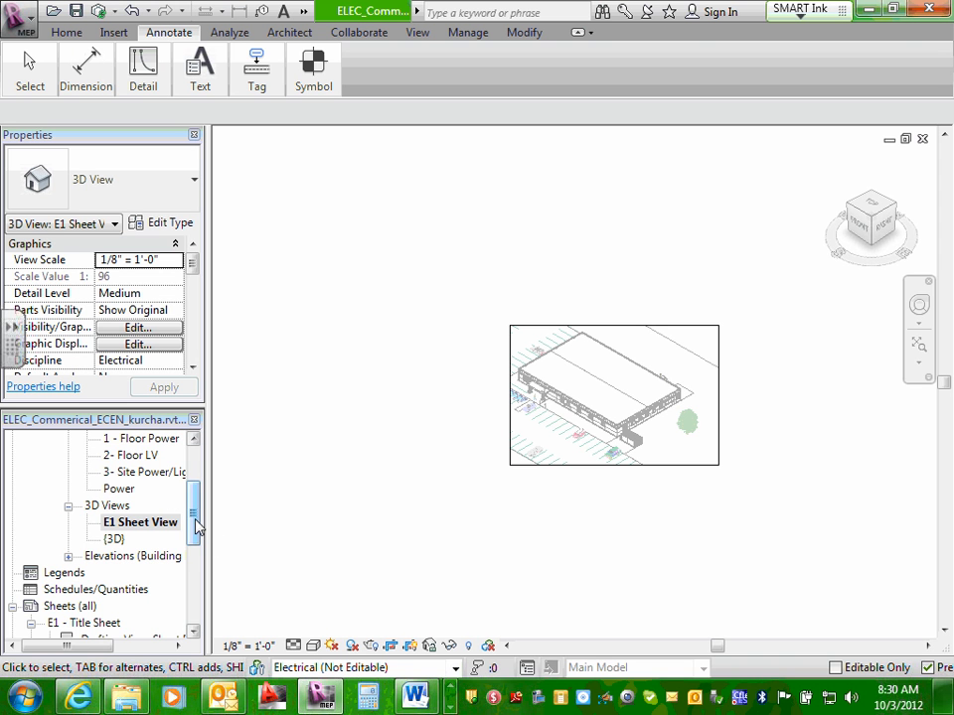
Open the E1 - Title Sheet and place the E1 Sheet View 3D view on it.
left_click_drag(196, 526, 196, 564)
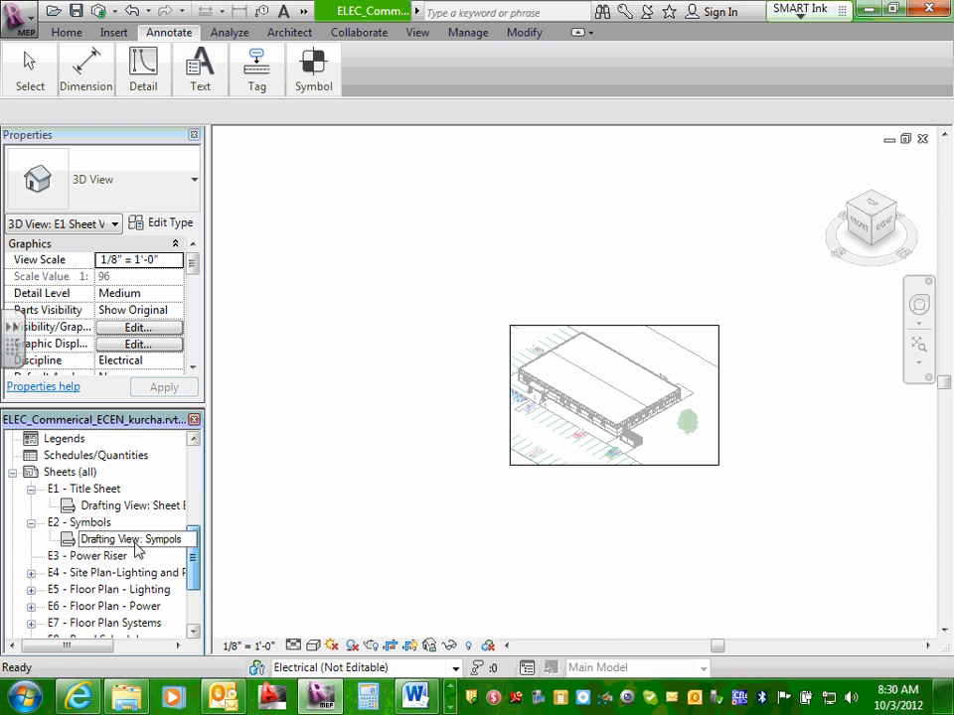
double_click(104, 491)
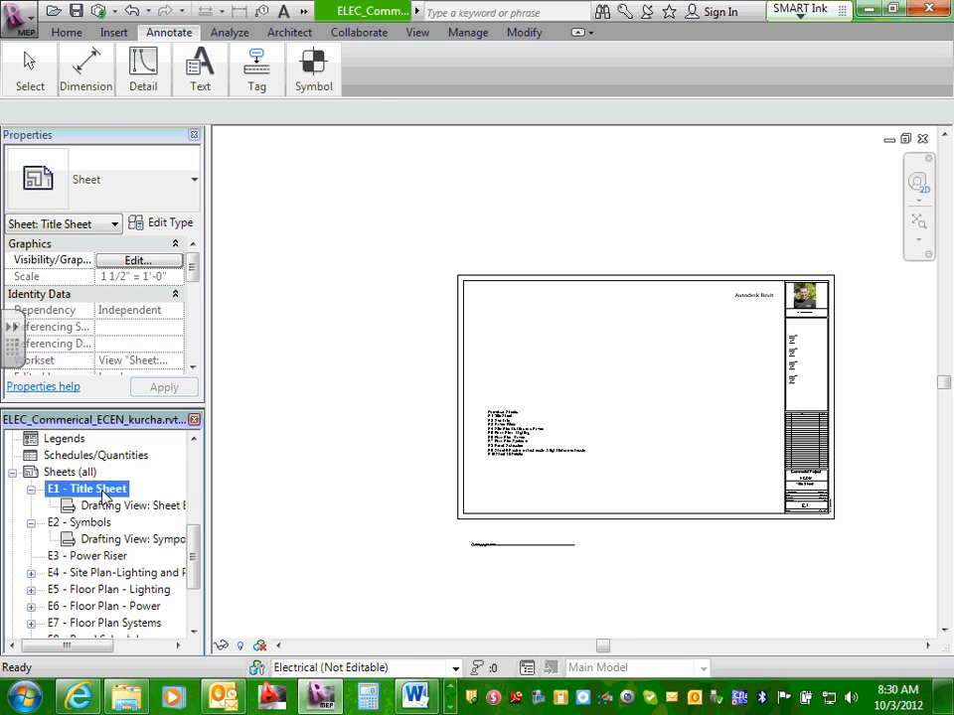
right_click(104, 493)
left_click(176, 146)
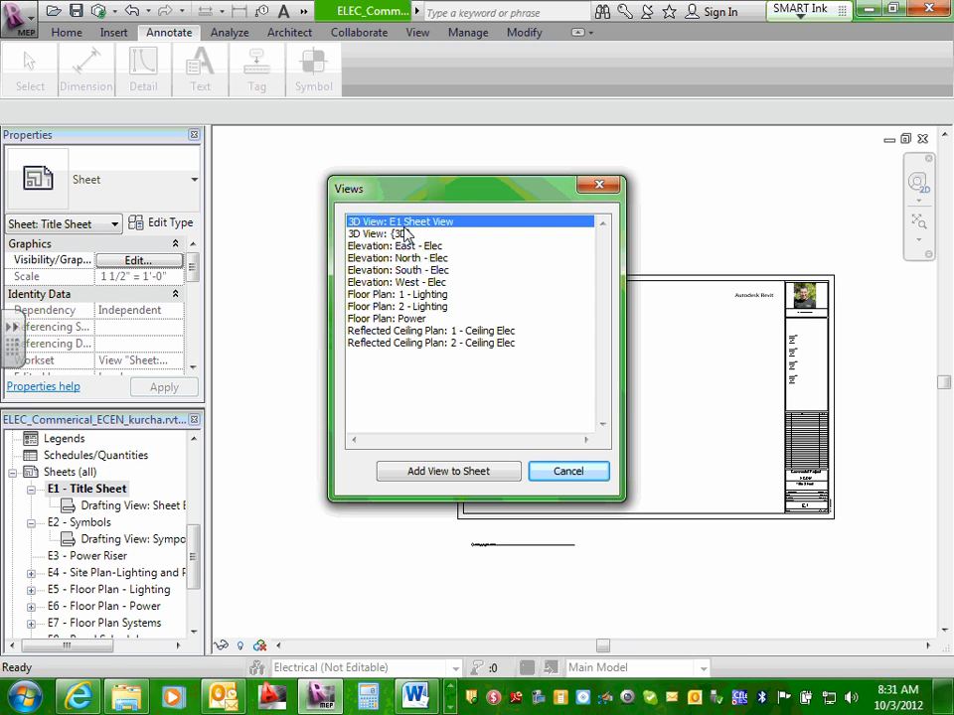
left_click(449, 472)
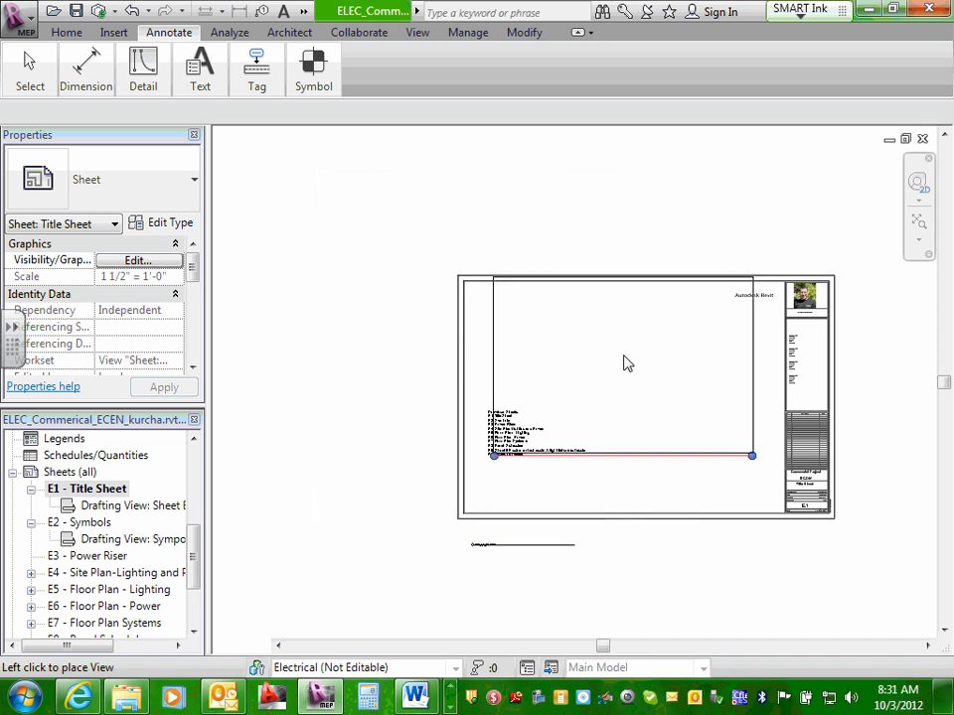
left_click(629, 366)
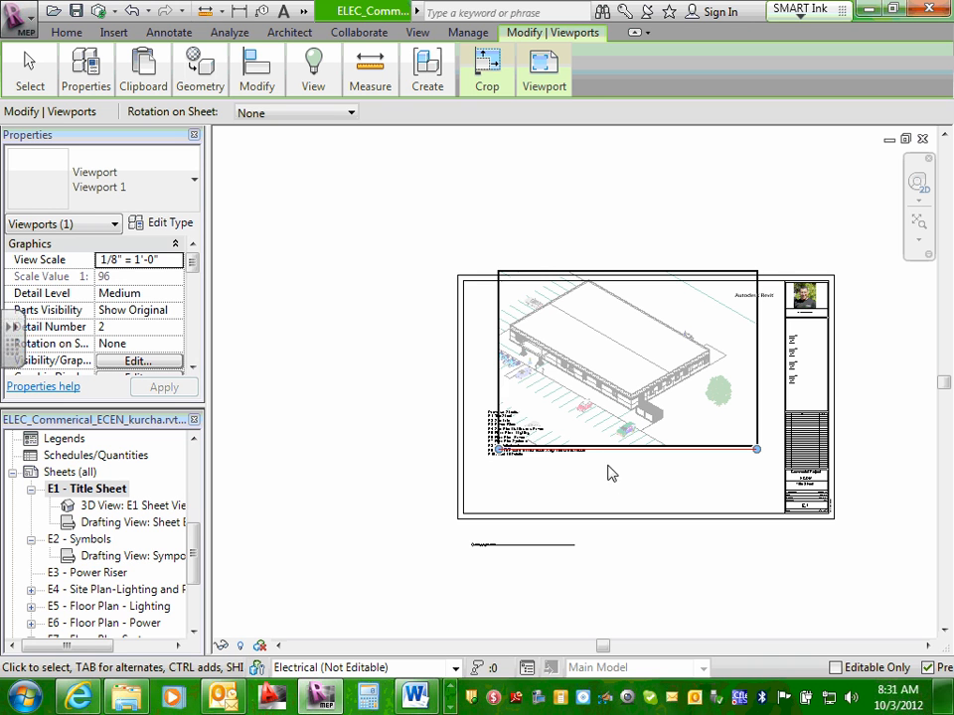
left_click(438, 448)
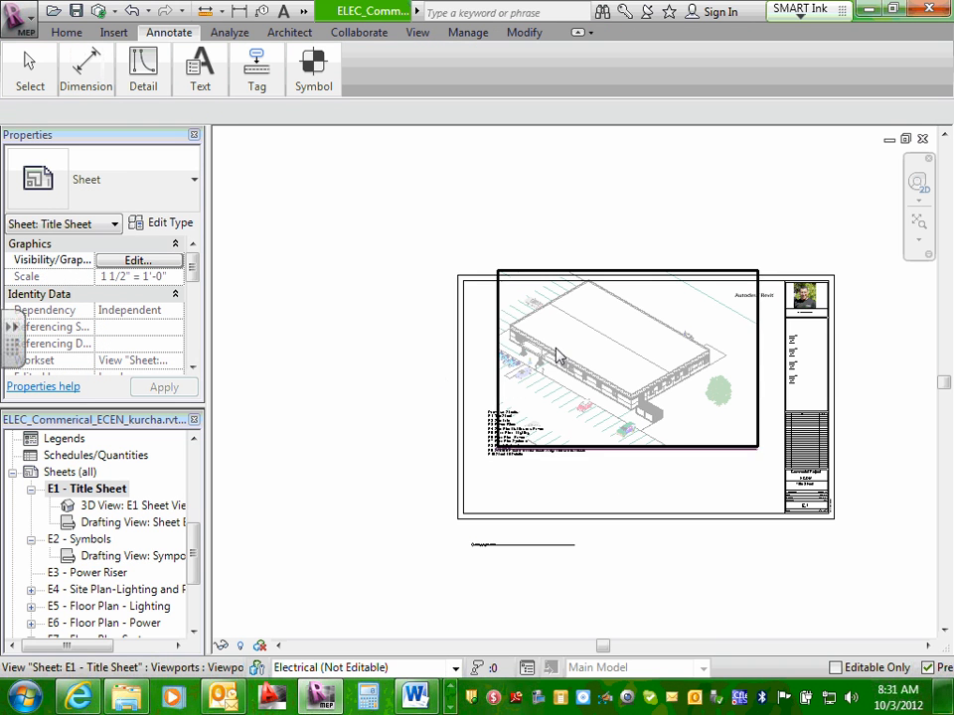
Open the E1 Sheet View and set its view scale to 3/32" = 1'-0".
scroll(556, 355, "up", 2)
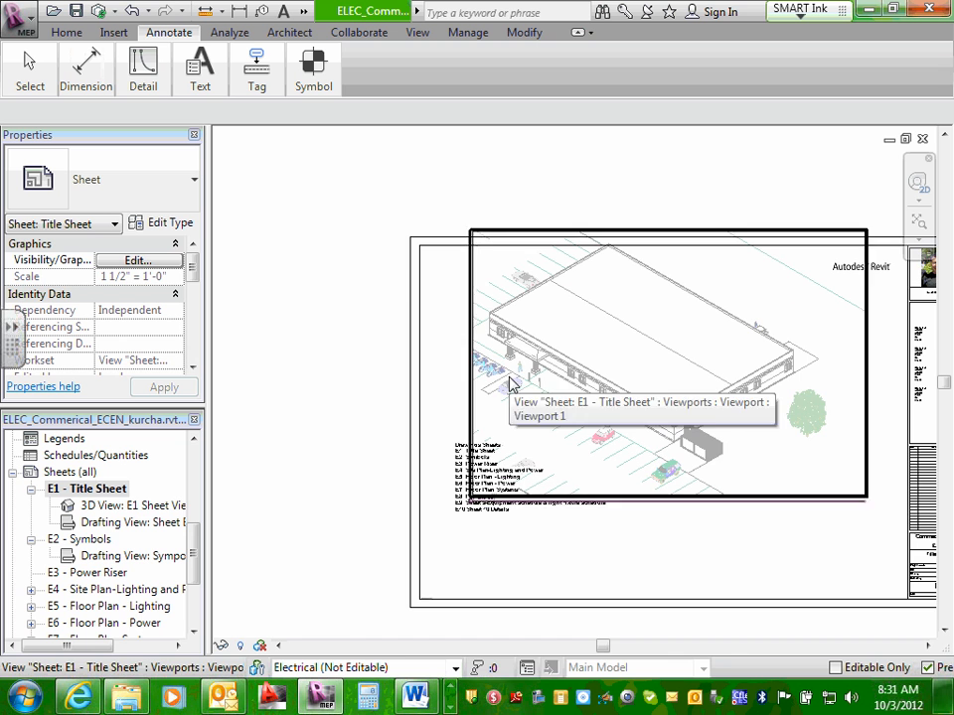
double_click(97, 509)
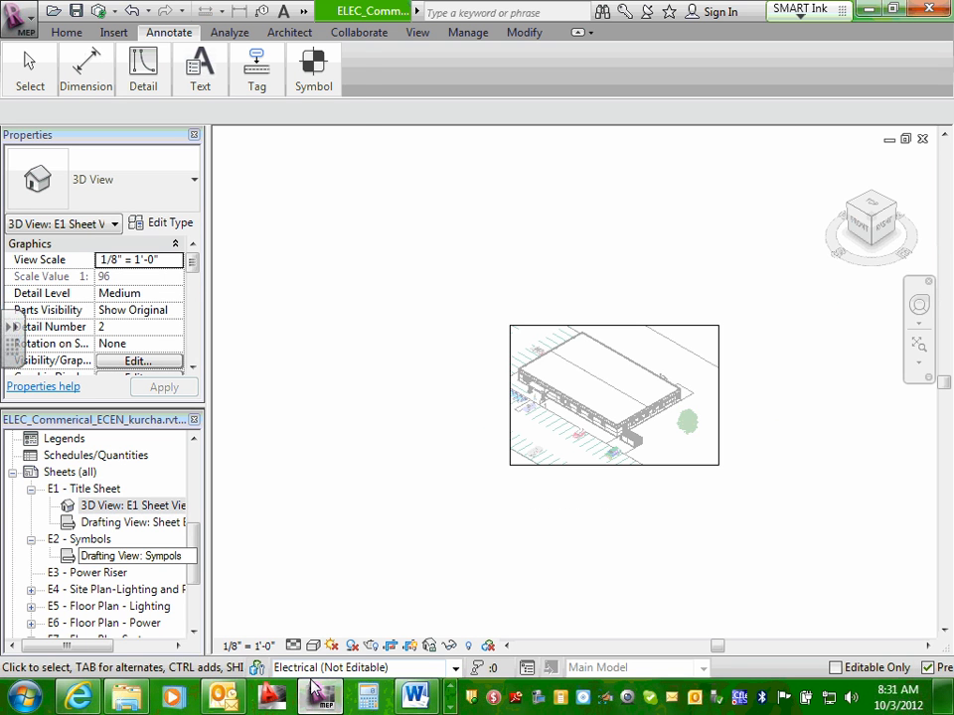
left_click(246, 646)
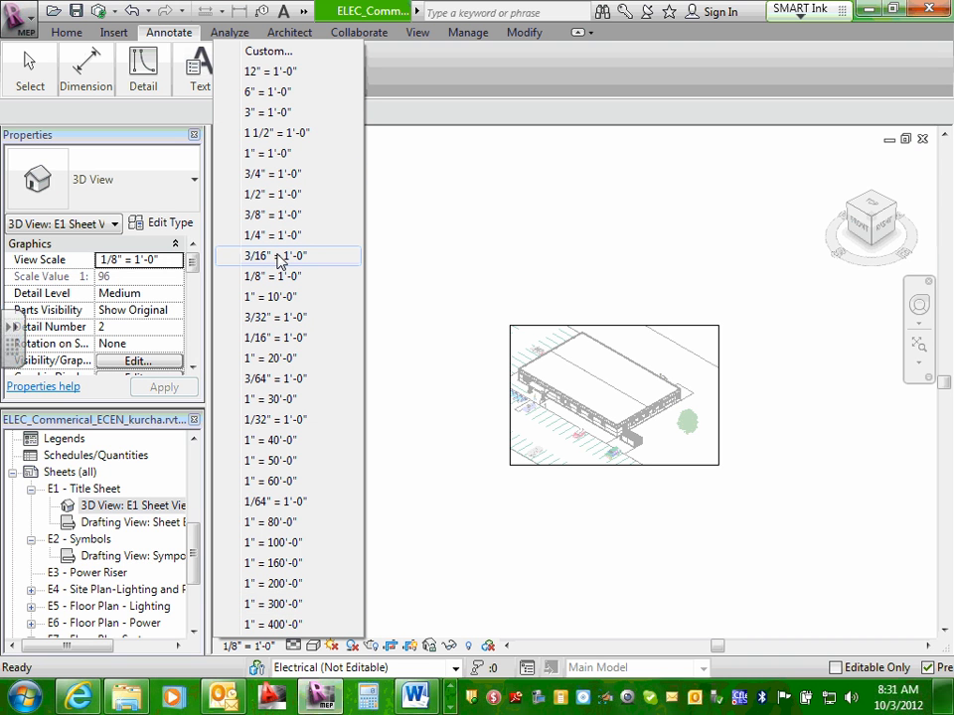
left_click(282, 318)
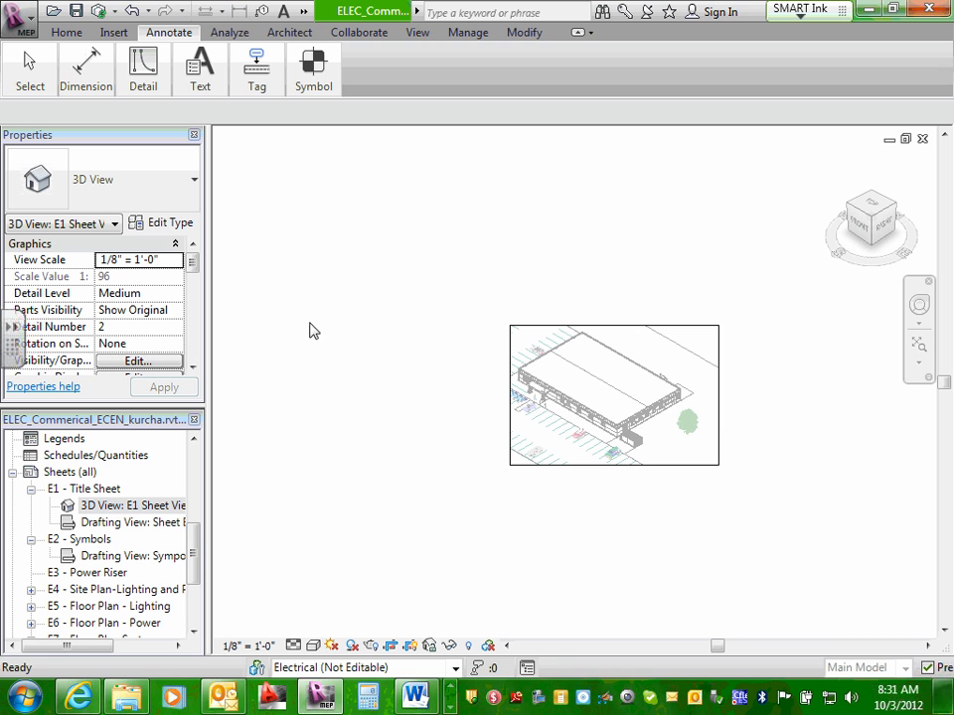
On the E1 title sheet, move the building viewport to the upper right part of the sheet, clear of the drawing sheet list.
double_click(96, 490)
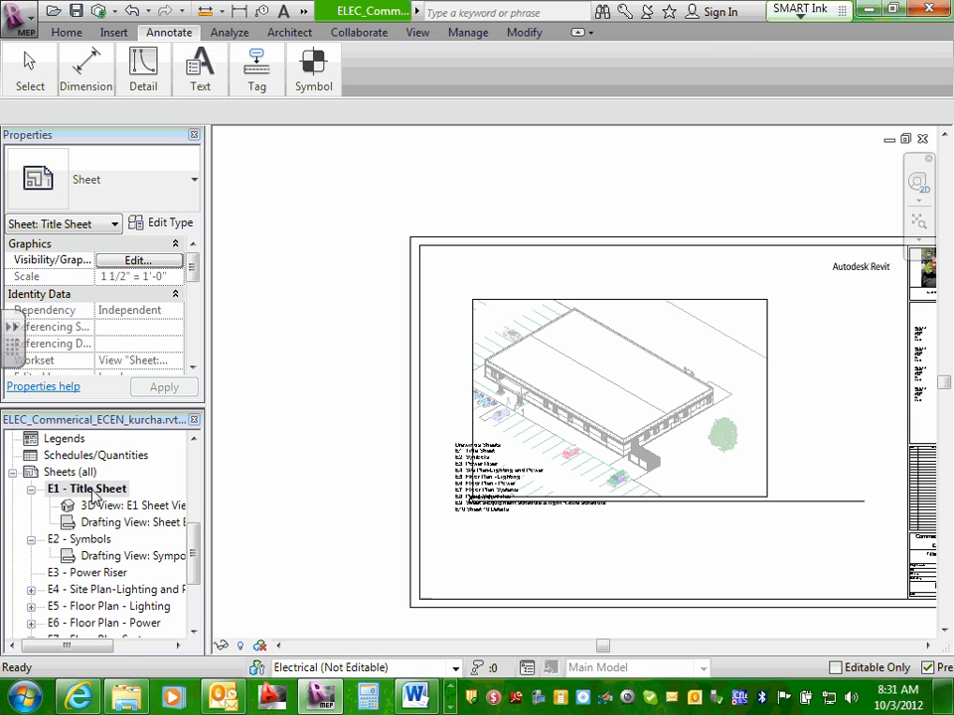
left_click(612, 383)
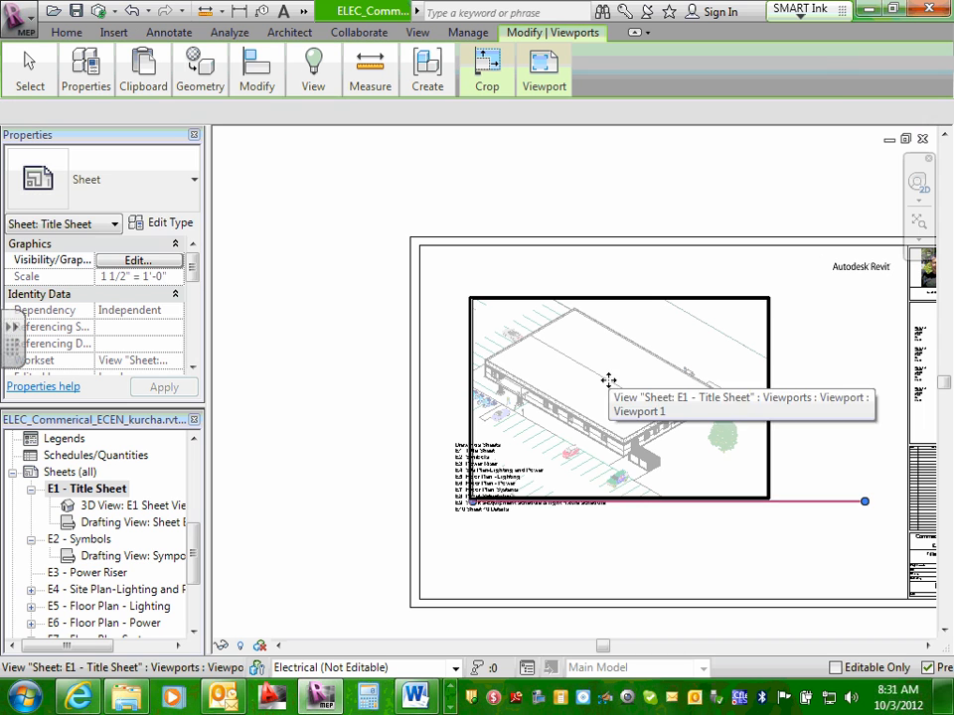
left_click_drag(609, 378, 649, 341)
left_click_drag(692, 341, 719, 343)
left_click_drag(695, 424, 694, 424)
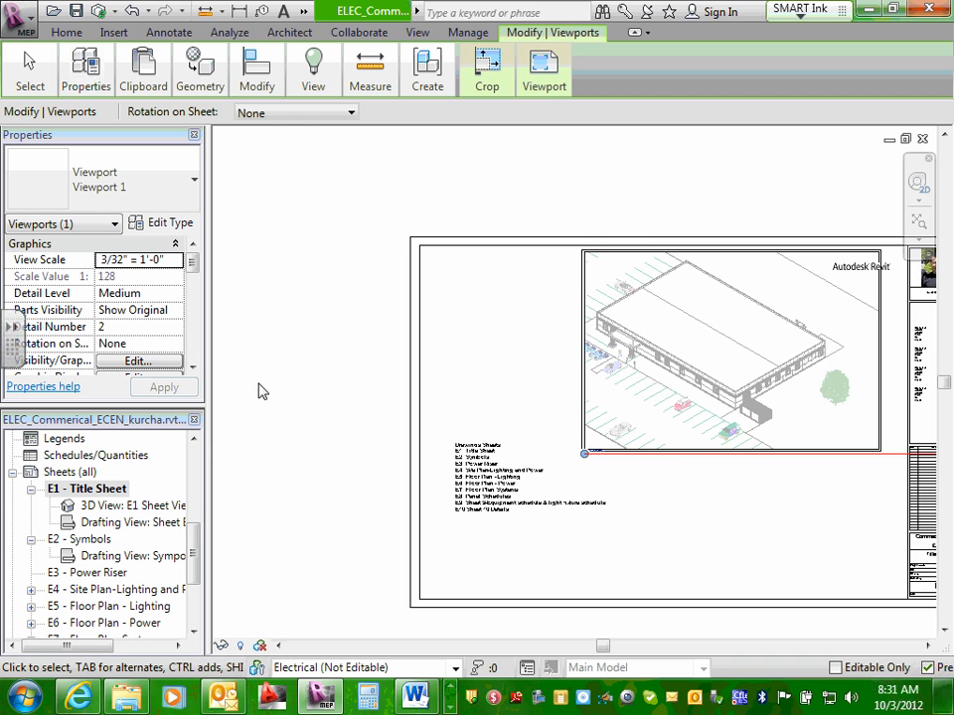
Move the building viewport's title line off the sheet, below its lower border beside the other view title.
scroll(268, 383, "down", 3)
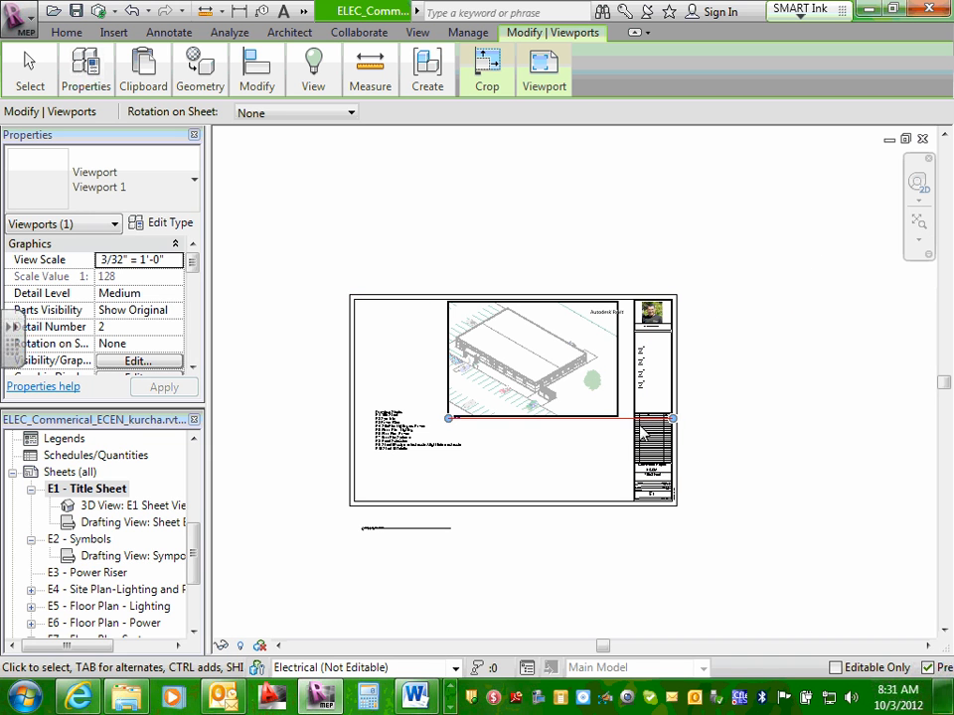
mouse_move(633, 418)
left_mouse_down()
mouse_move(621, 507)
mouse_move(628, 409)
mouse_move(627, 420)
left_mouse_up()
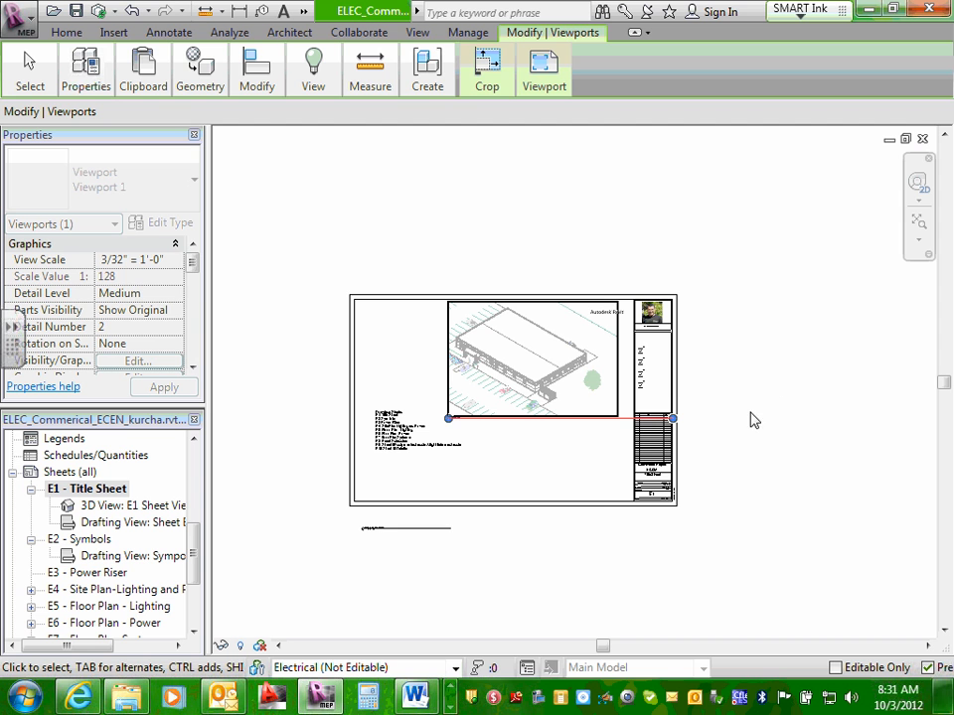
left_click(602, 425)
scroll(606, 428, "up", 2)
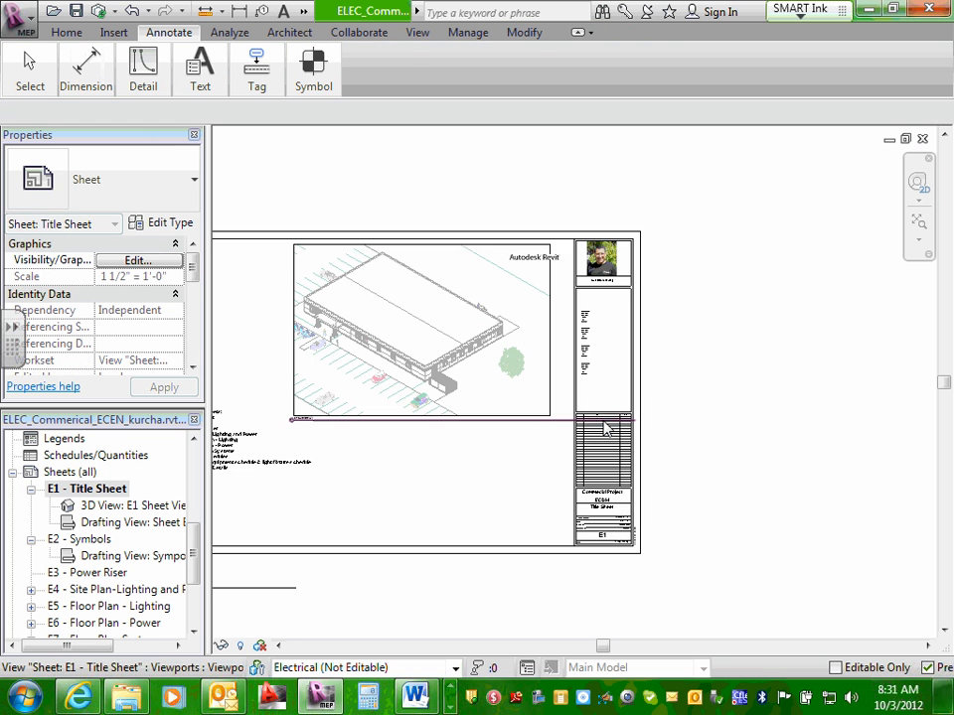
left_click(563, 425)
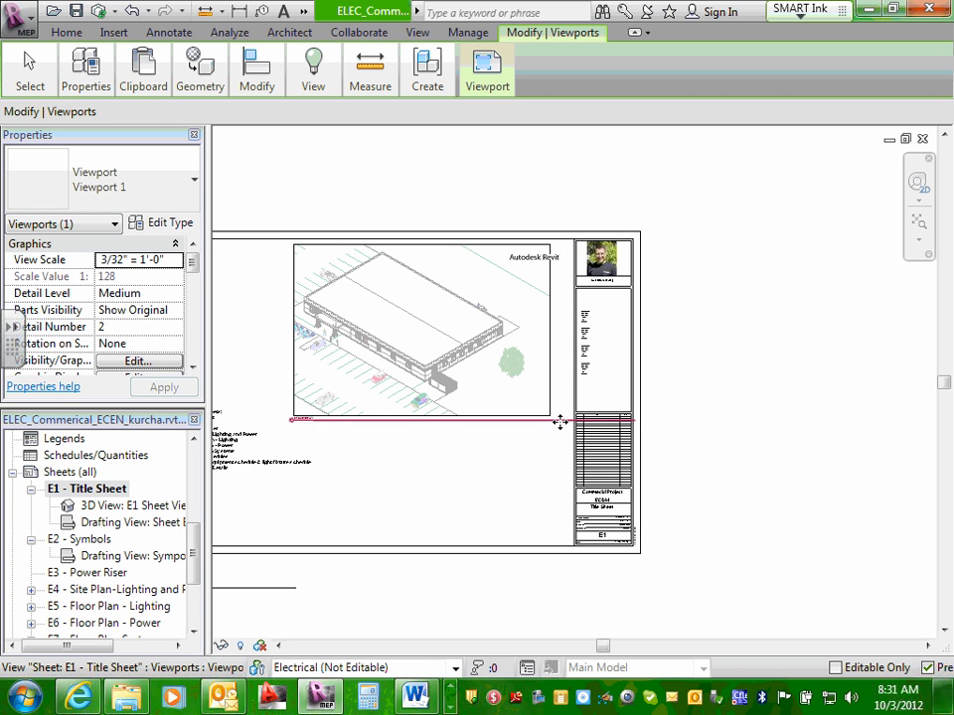
left_click_drag(561, 419, 608, 594)
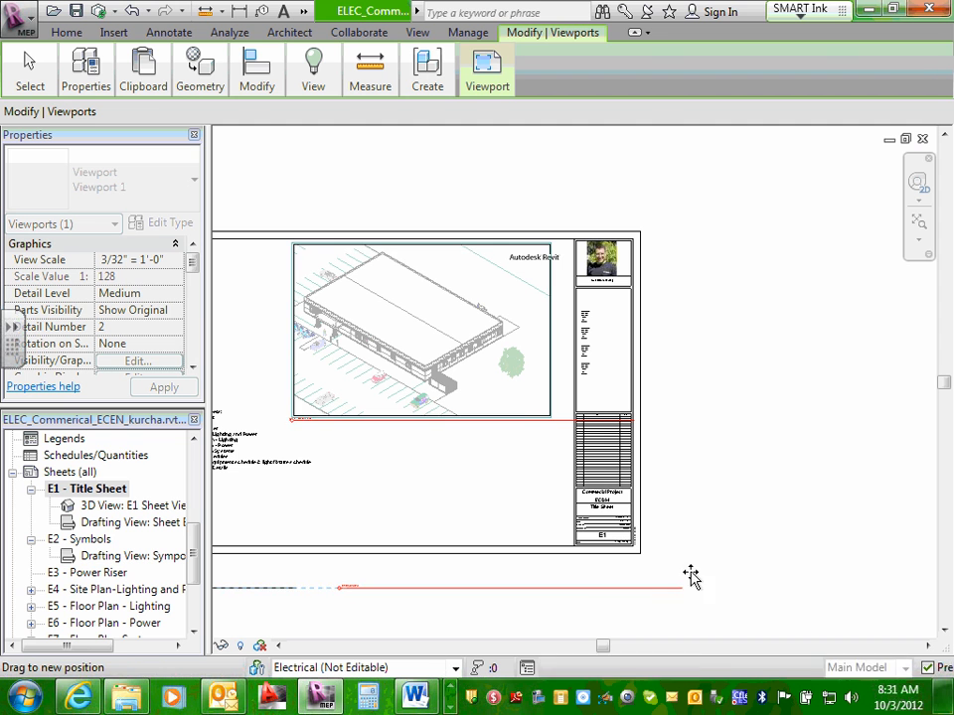
left_click(814, 399)
scroll(815, 400, "down", 1)
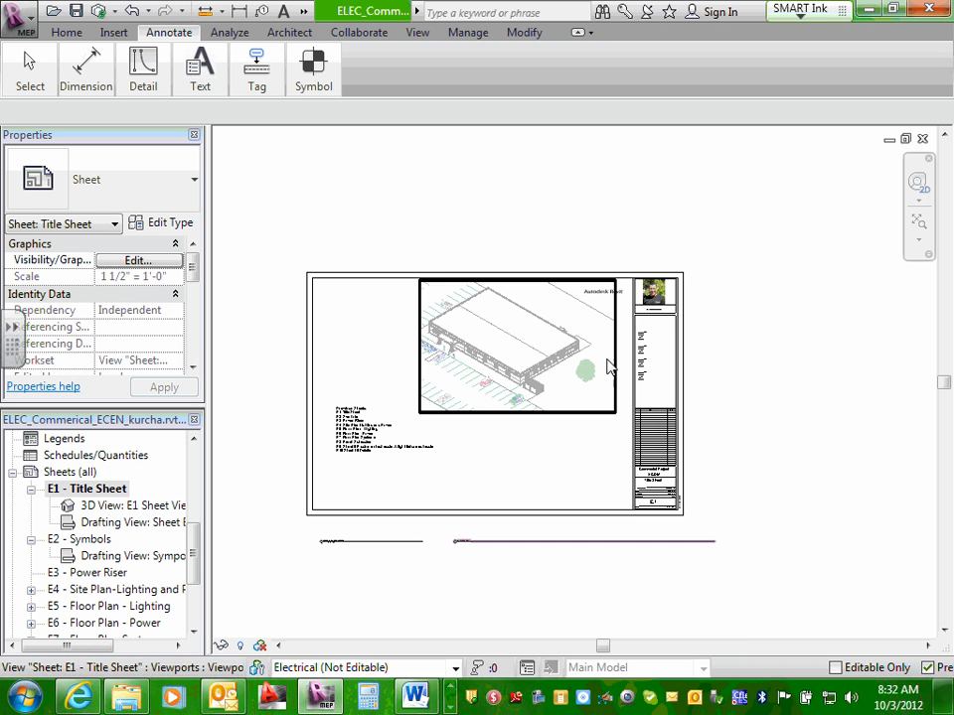
Place a text note reading "Commercial Project" in the sheet's upper left area, above the drawing sheet list.
scroll(530, 296, "up", 2)
scroll(530, 304, "up", 2)
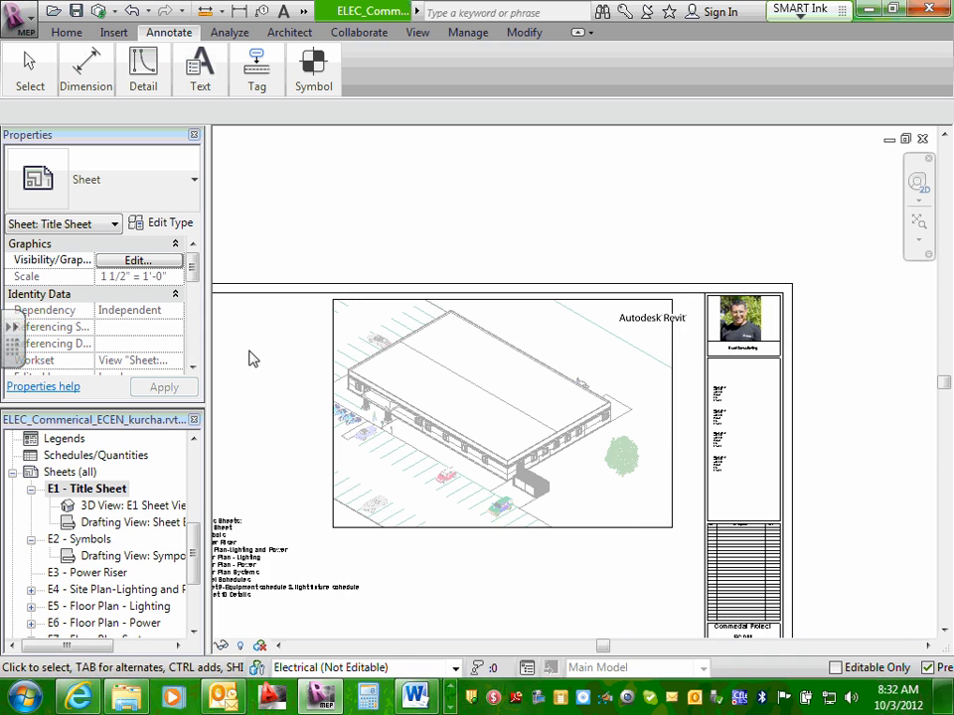
middle_click_drag(252, 358, 453, 347)
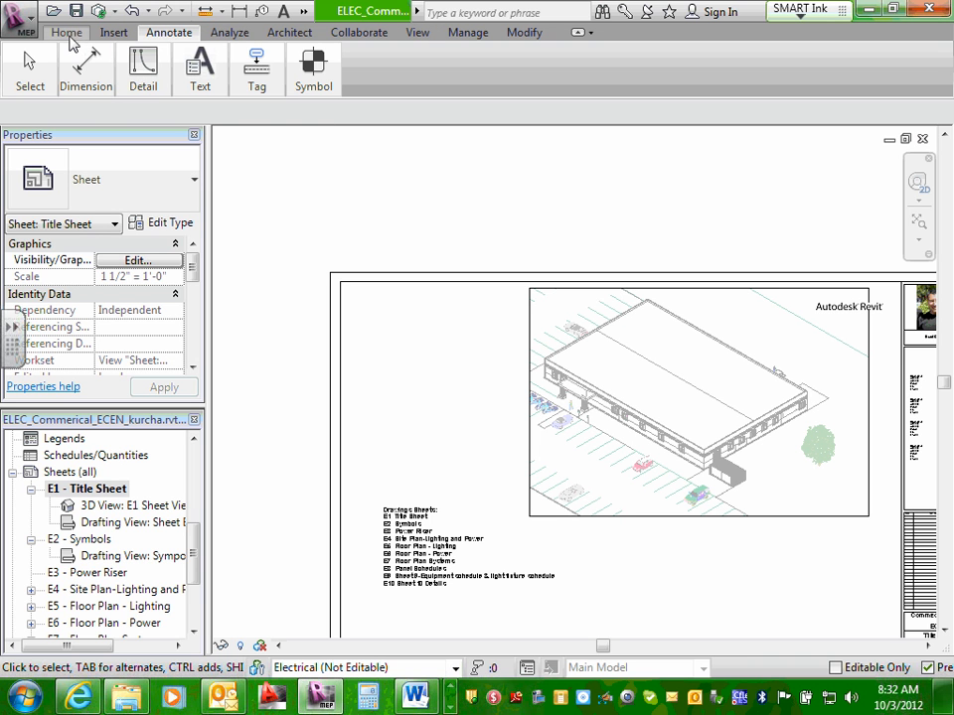
mouse_move(202, 89)
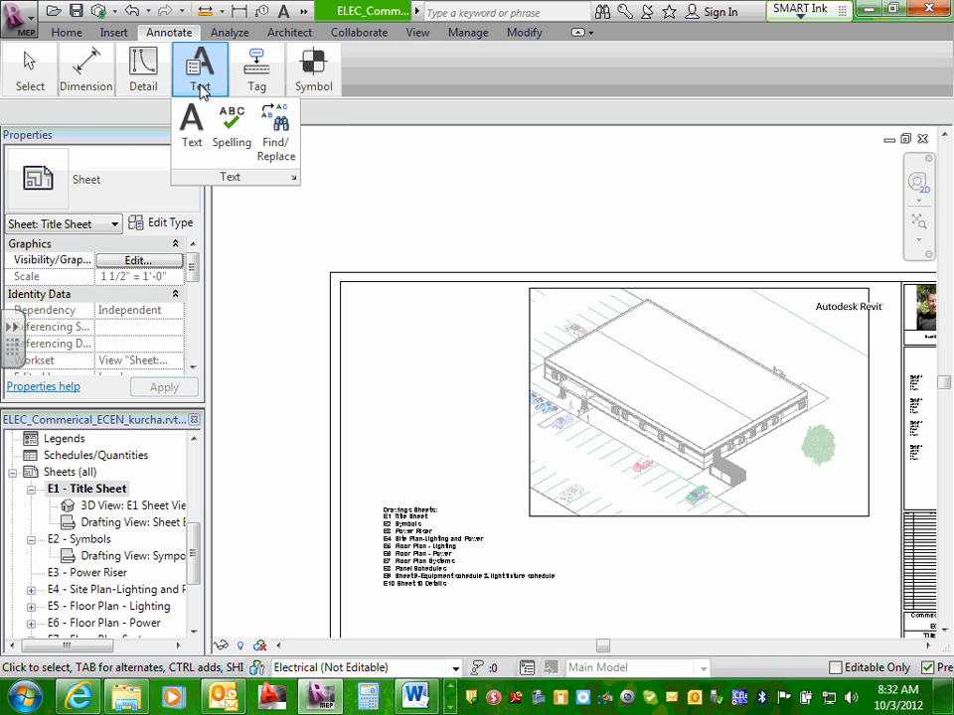
left_click(191, 124)
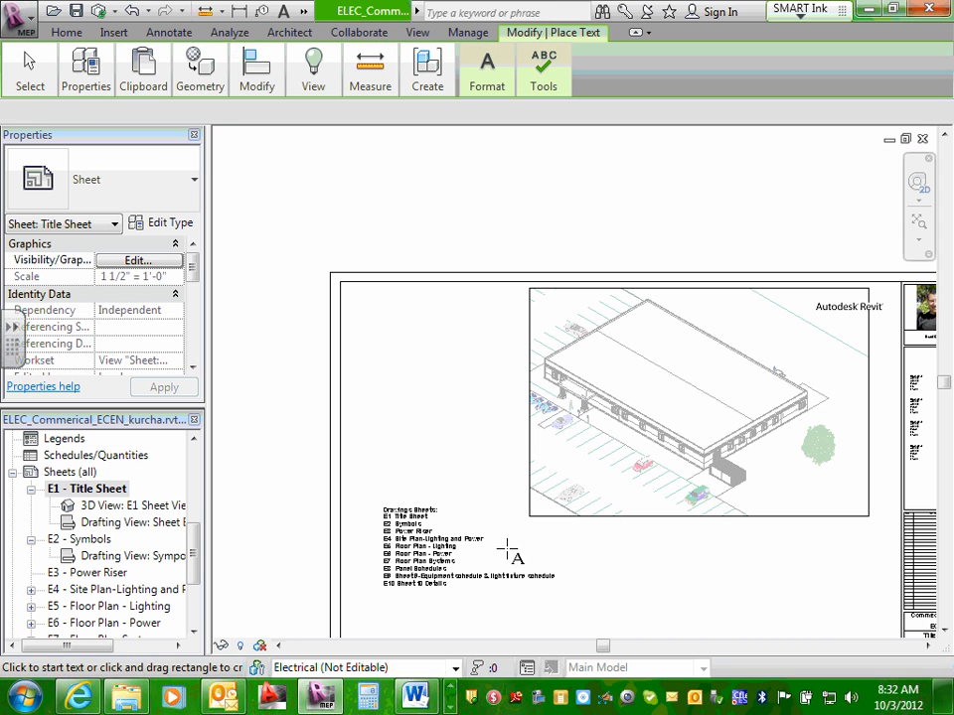
left_click(394, 326)
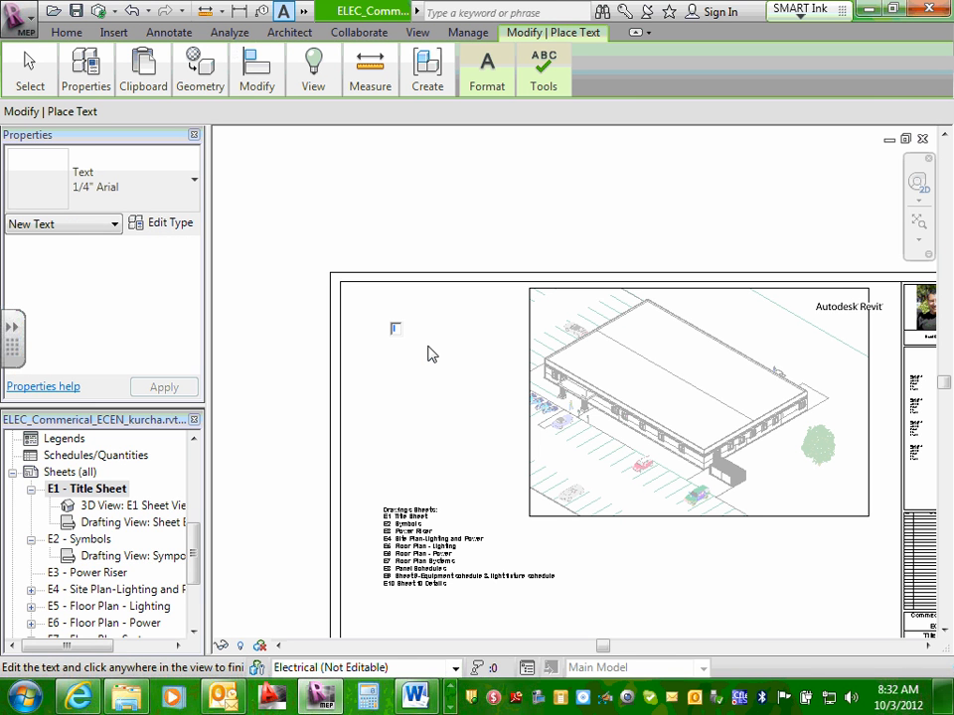
type("Commercial Project")
left_click(459, 407)
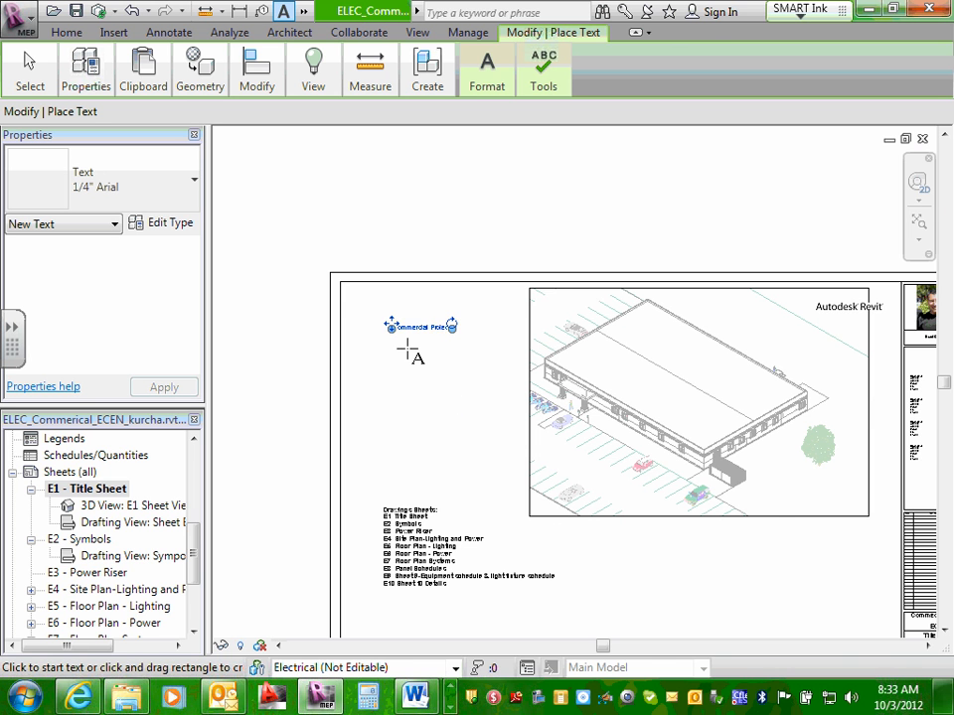
scroll(408, 353, "up", 3)
scroll(418, 357, "down", 2)
key("Escape")
key("Escape")
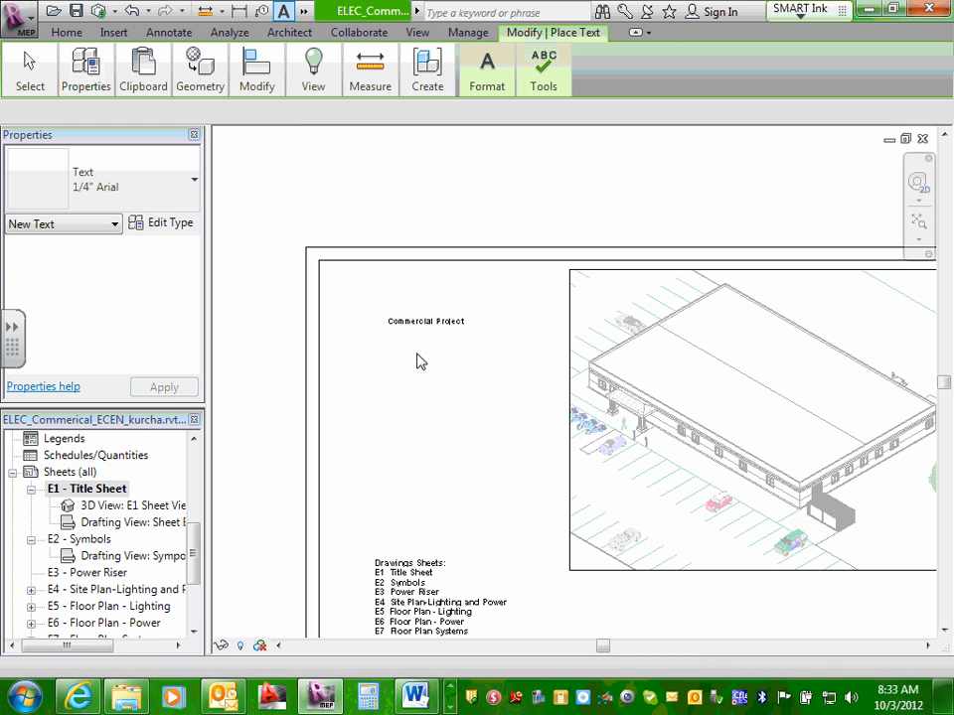
Make the whole "Commercial Project" text note bold.
scroll(440, 331, "up", 1)
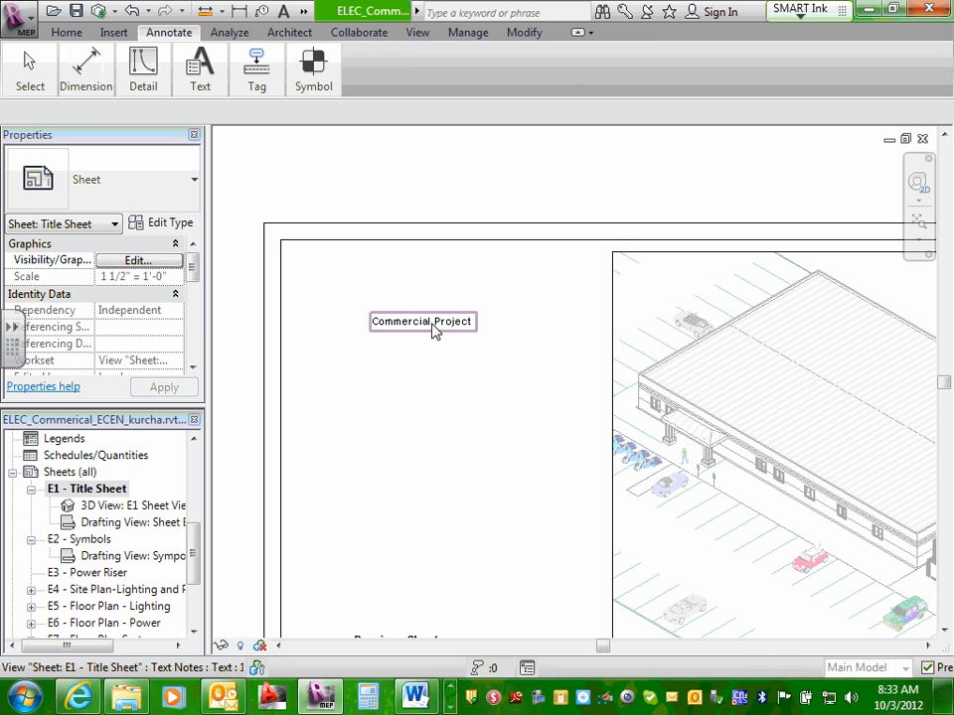
left_click(437, 329)
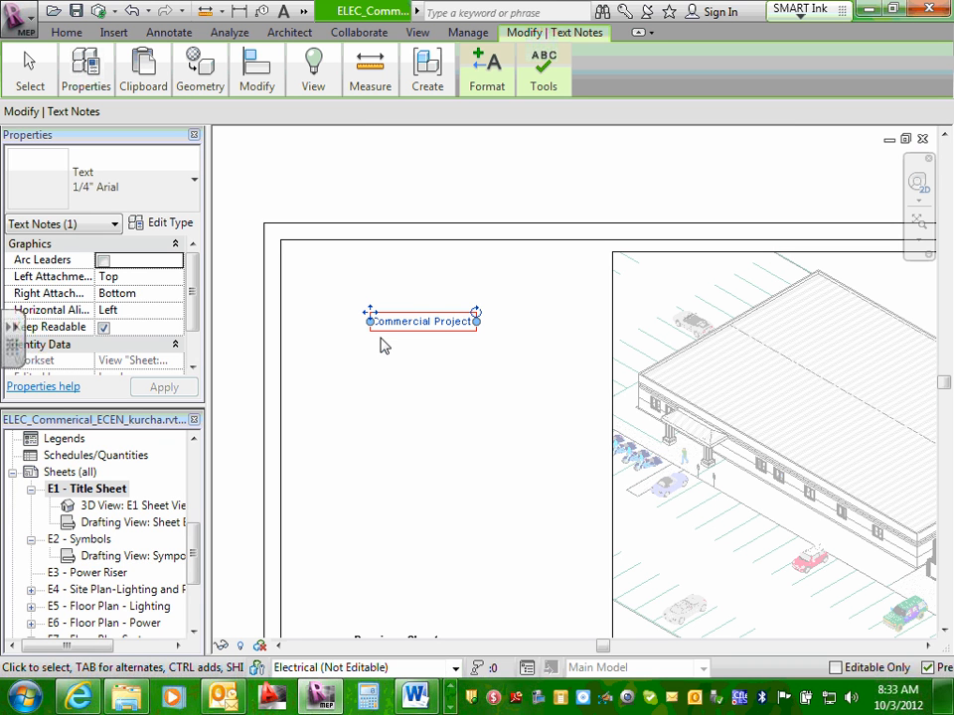
scroll(402, 328, "up", 2)
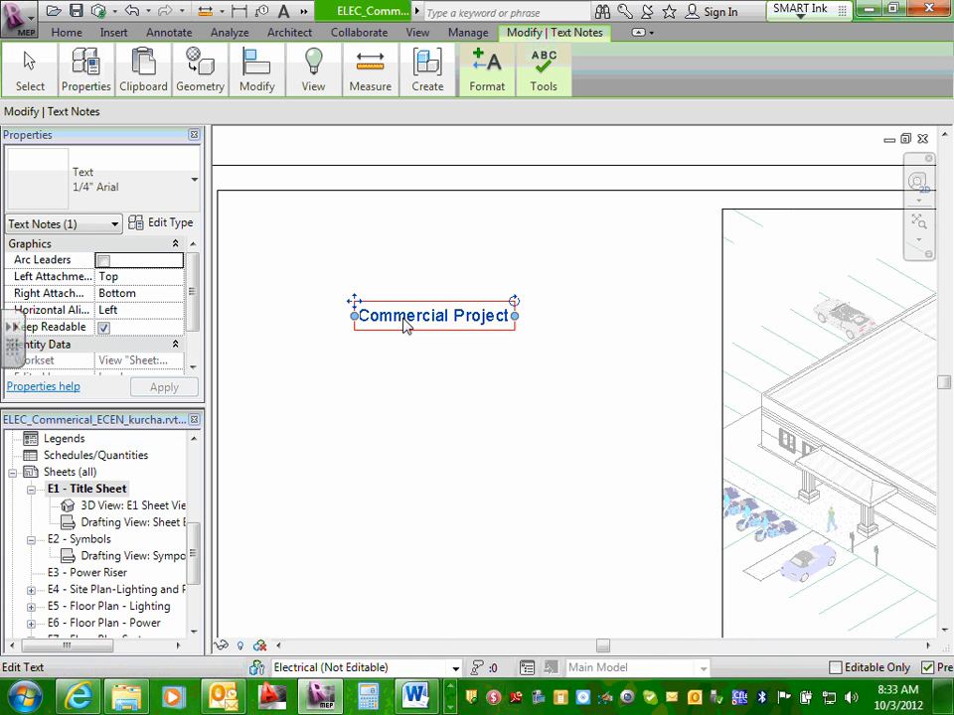
left_click(360, 318)
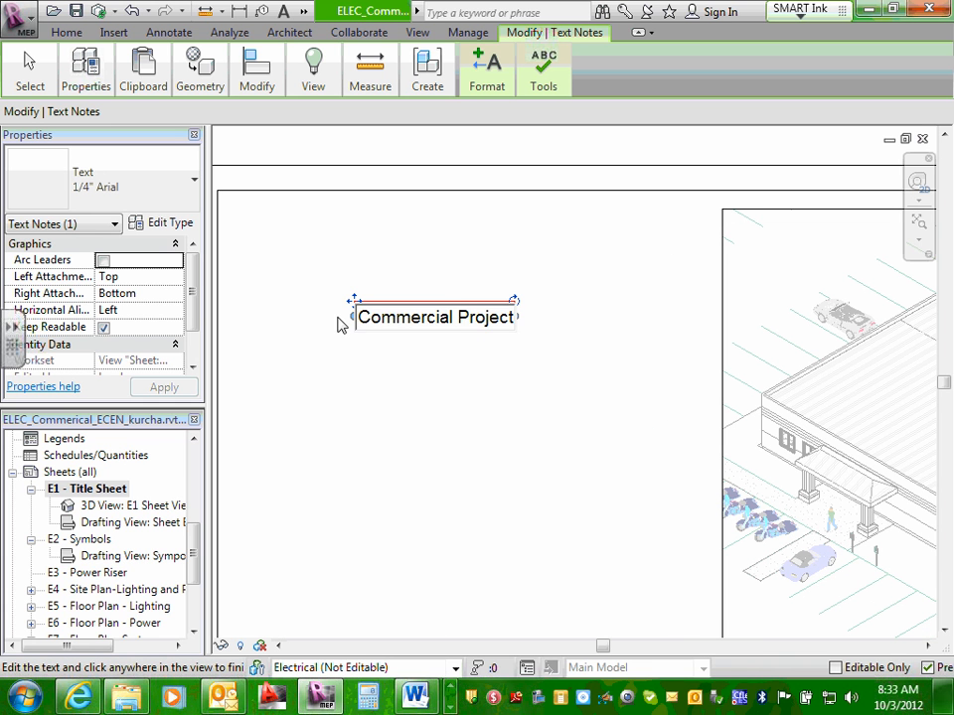
left_click_drag(358, 317, 519, 319)
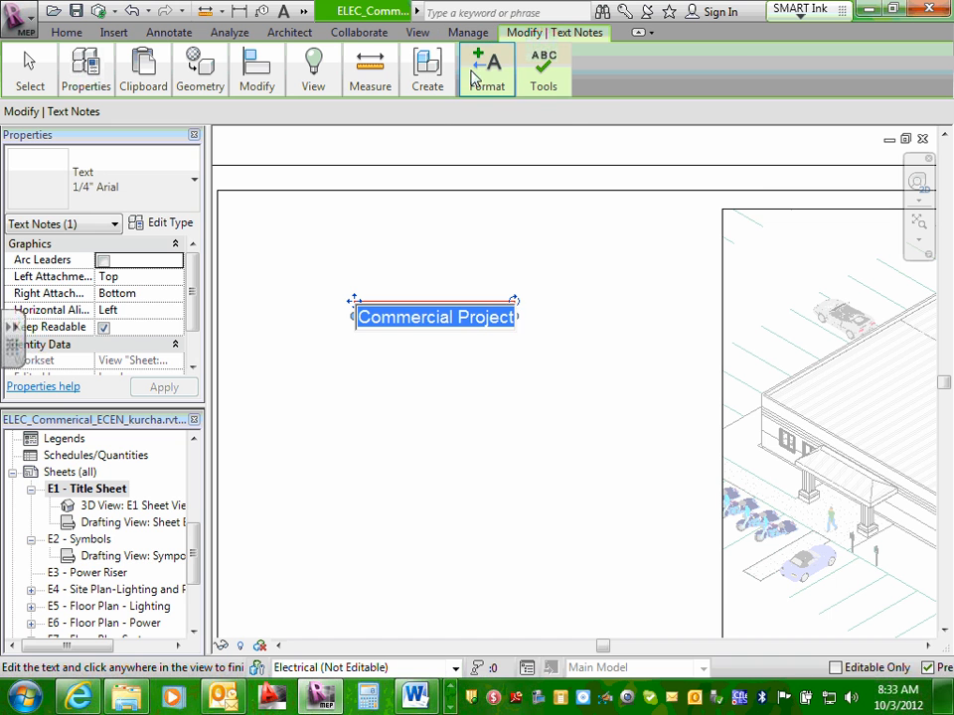
mouse_move(494, 89)
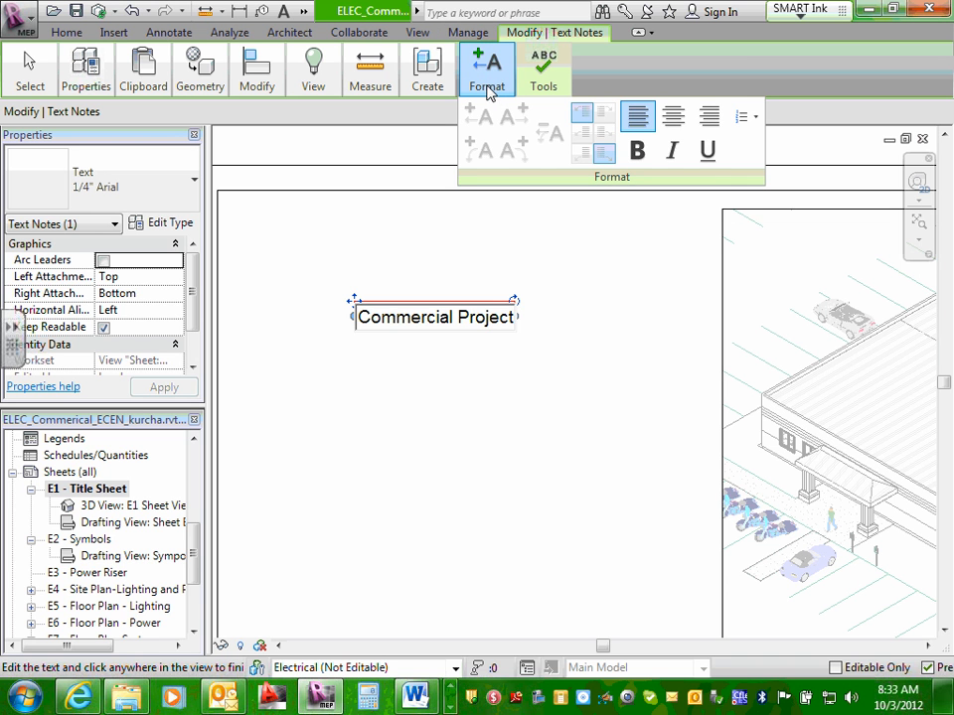
left_click(638, 150)
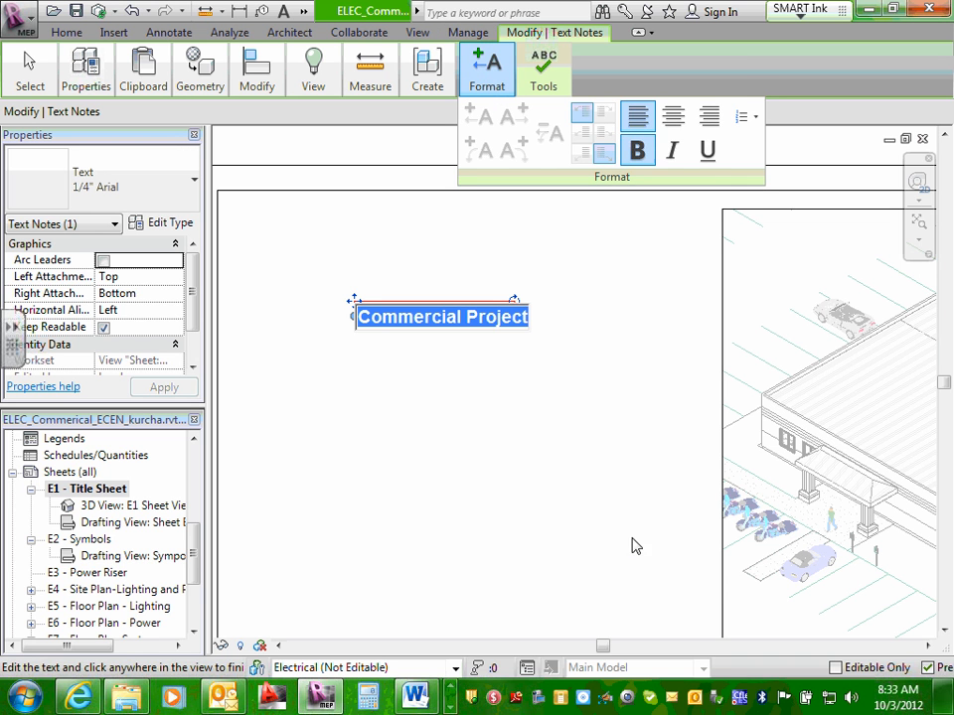
left_click(391, 262)
left_click(390, 252)
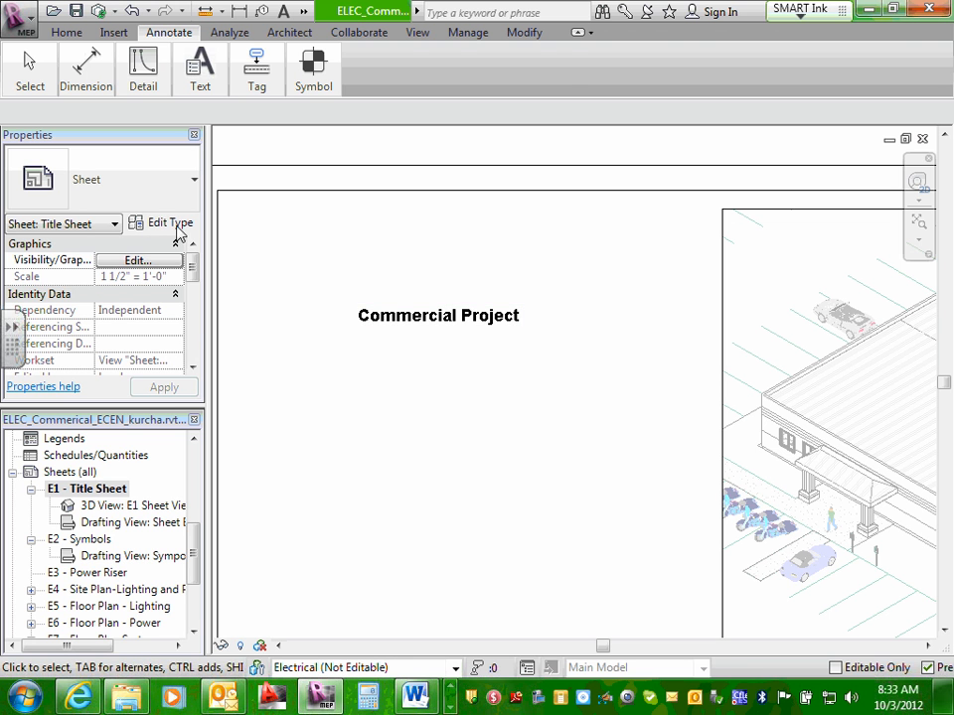
Try the 3/32" Arial text type on the "Commercial Project" note and restore the 1/4" Arial type.
left_click(441, 324)
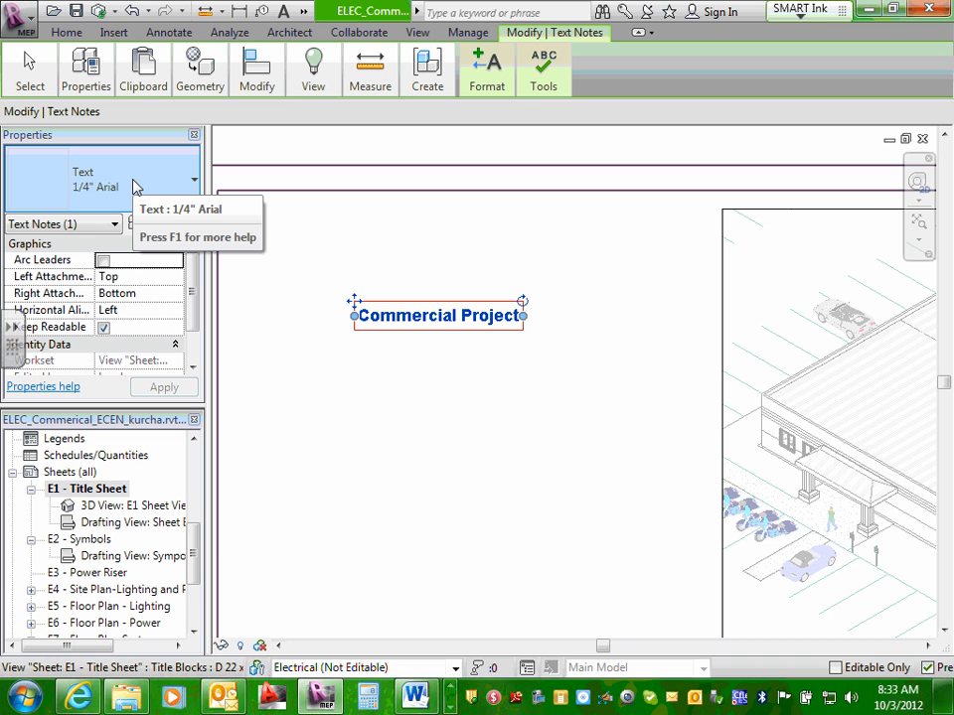
left_click(195, 187)
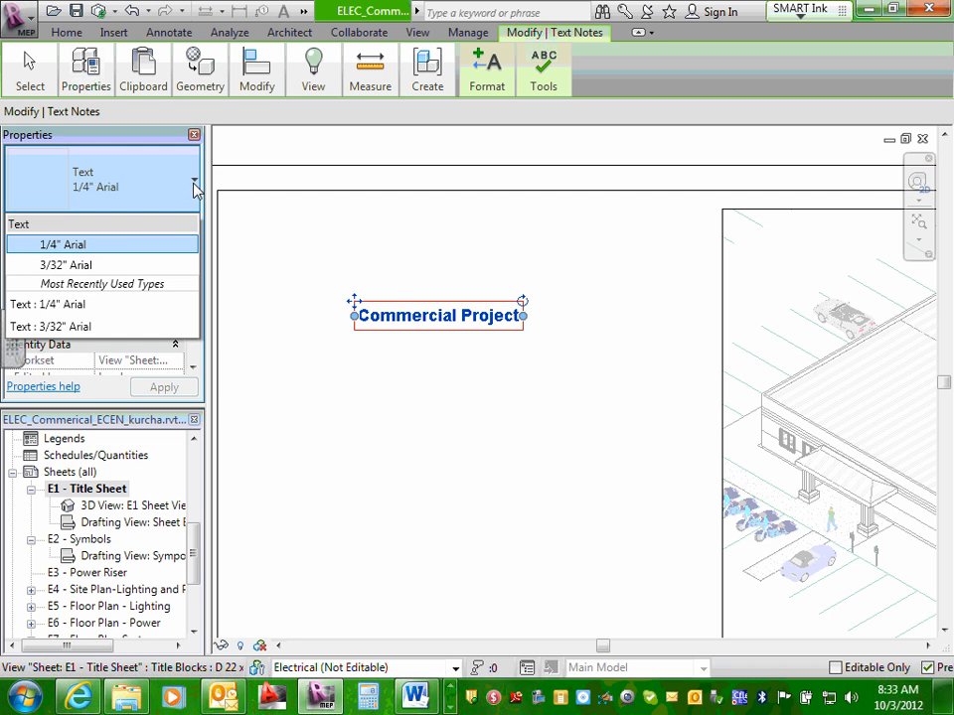
left_click(95, 266)
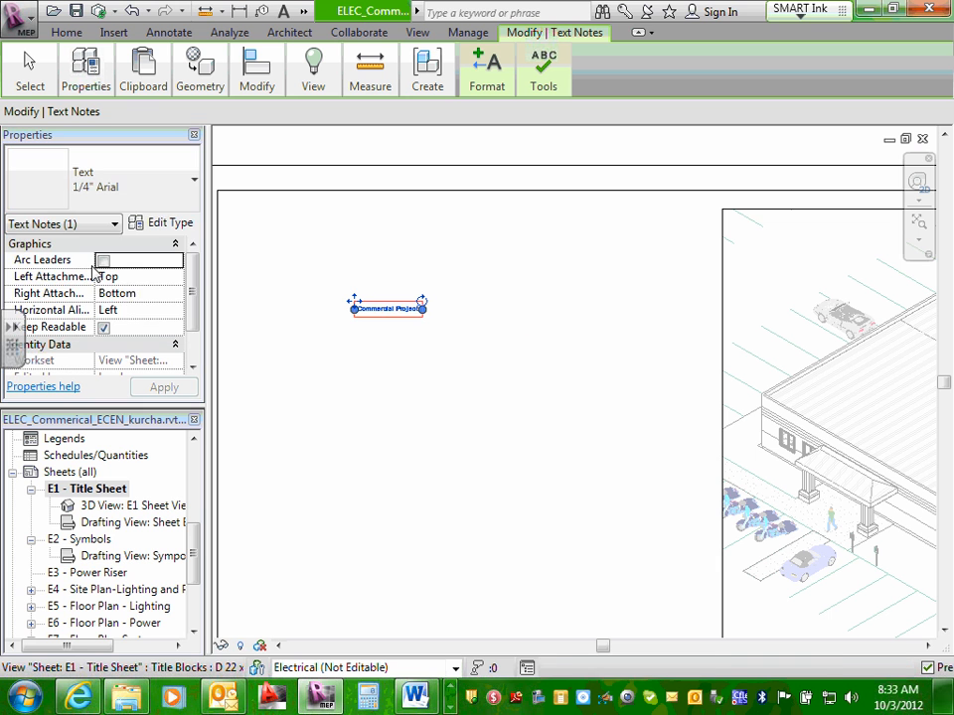
left_click(194, 188)
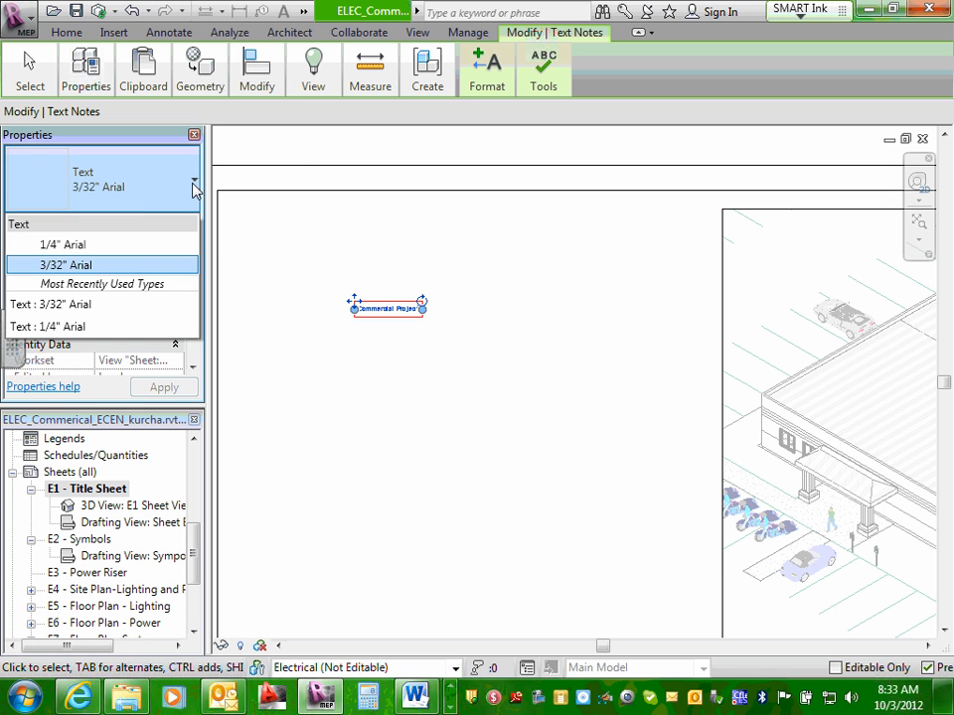
left_click(71, 246)
left_click(495, 465)
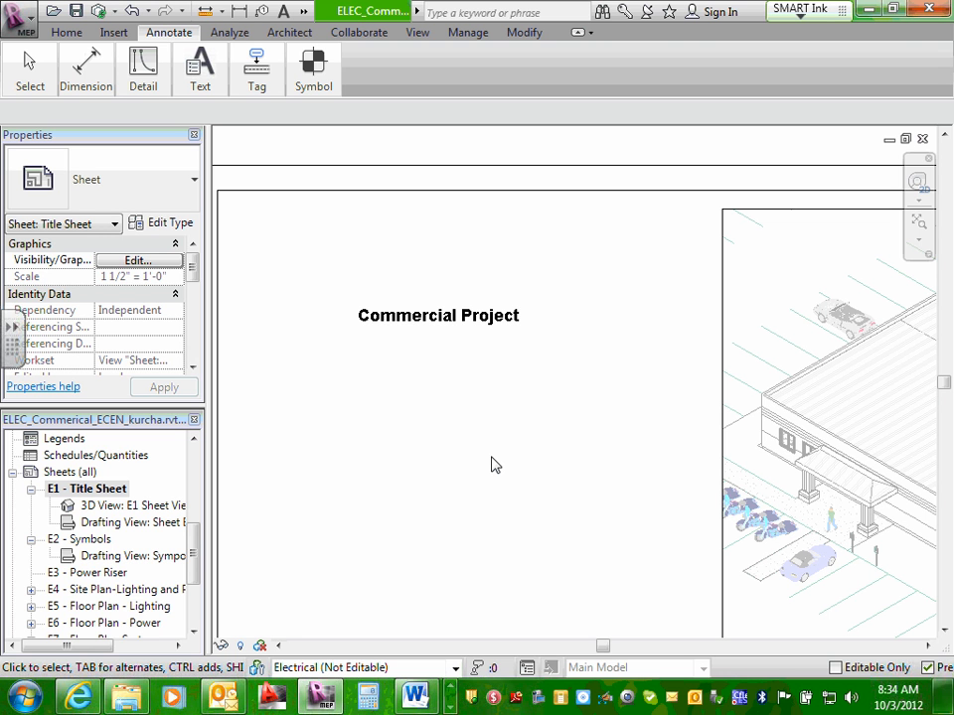
Duplicate the "Commercial Project" note's 1/4" Arial text type under the name "Project Title".
scroll(495, 464, "down", 1)
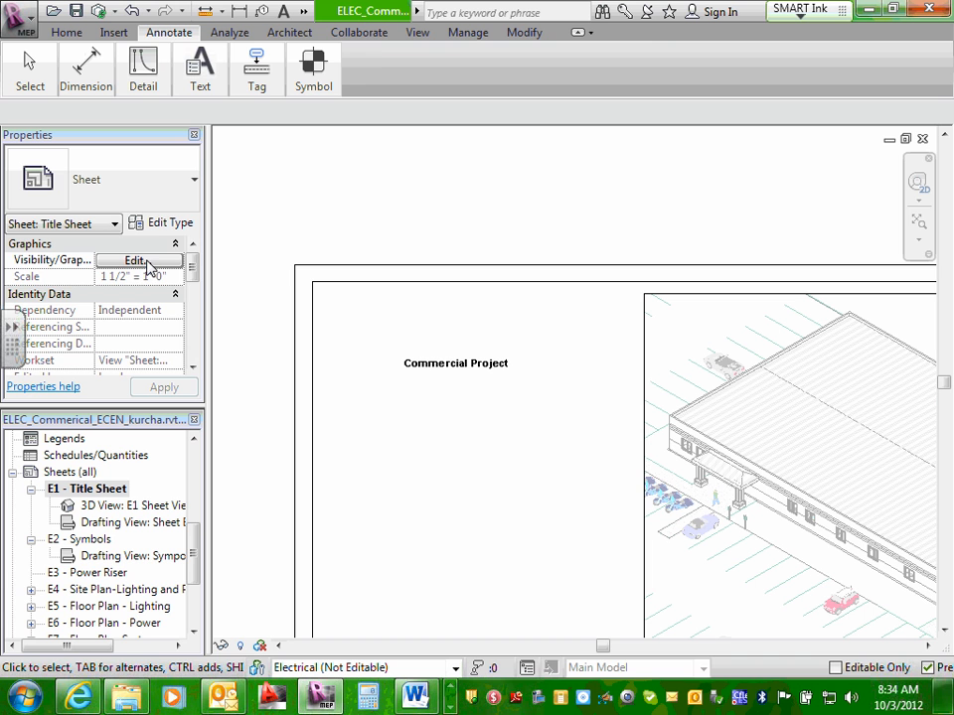
left_click(457, 370)
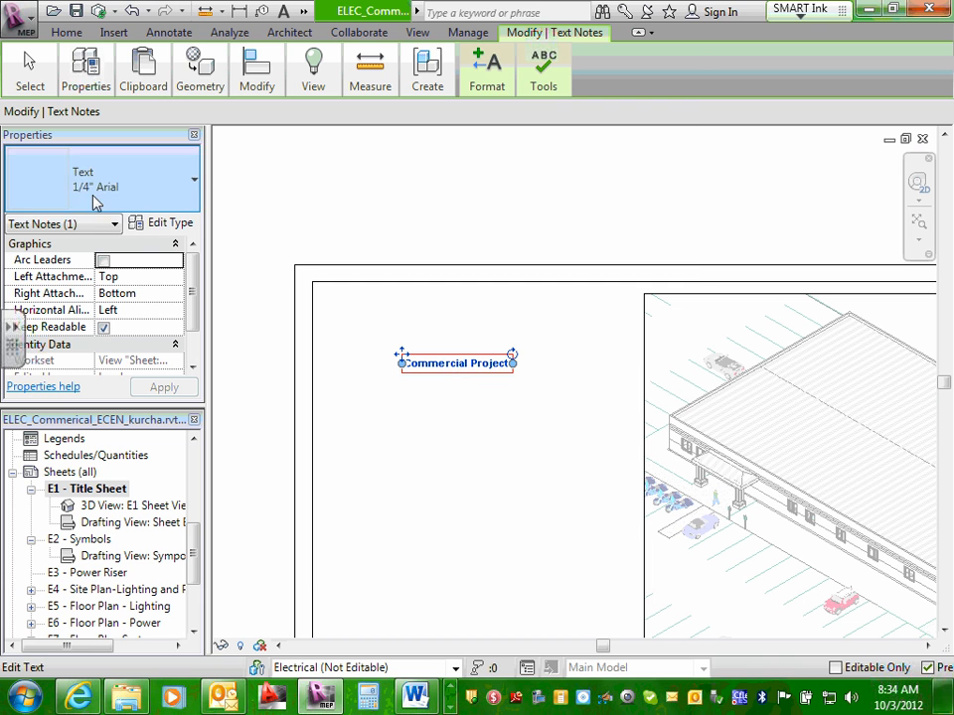
left_click(159, 226)
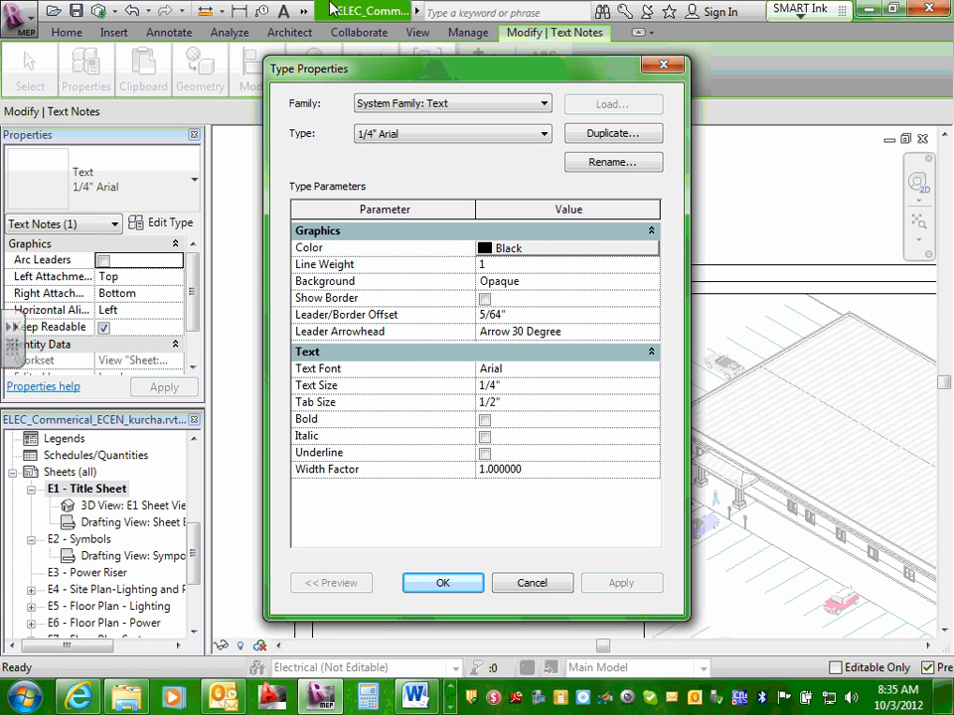
left_click(616, 135)
left_click(497, 332)
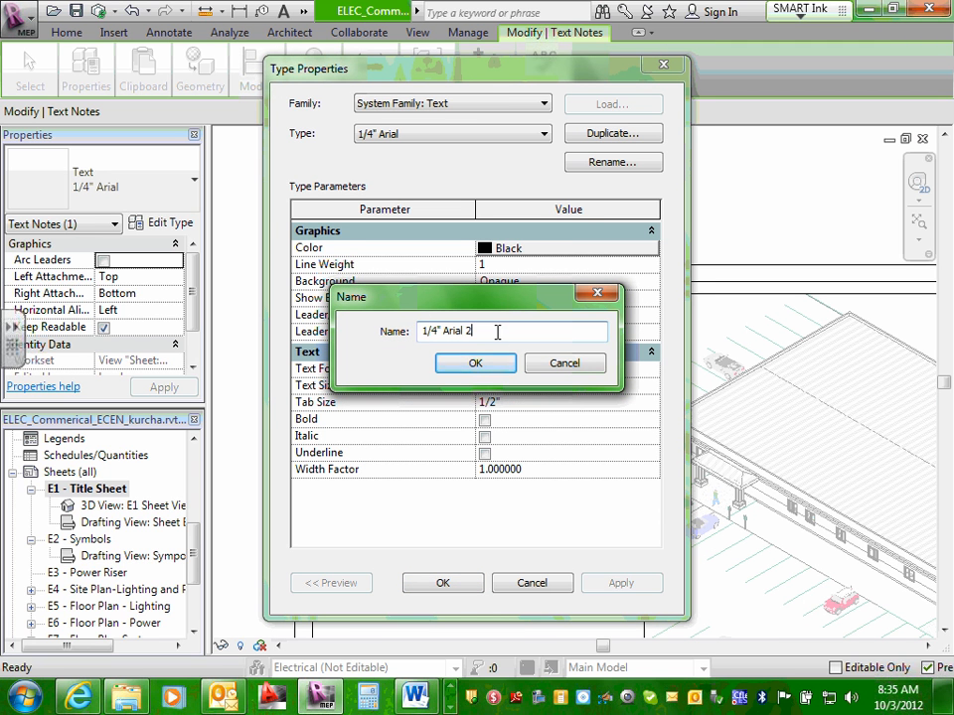
double_click(488, 332)
key("BackSpace")
key("BackSpace")
key("BackSpace")
key("BackSpace")
key("BackSpace")
key("BackSpace")
key("BackSpace")
key("BackSpace")
key("BackSpace")
key("BackSpace")
key("BackSpace")
key("BackSpace")
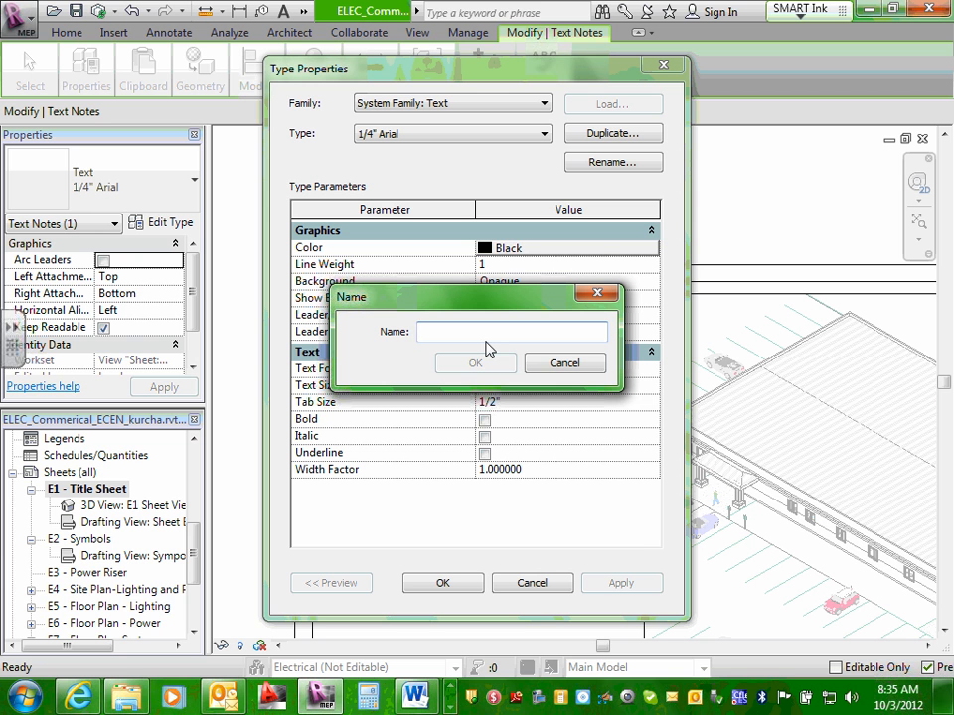
type("Titl")
key("BackSpace")
key("BackSpace")
key("BackSpace")
key("BackSpace")
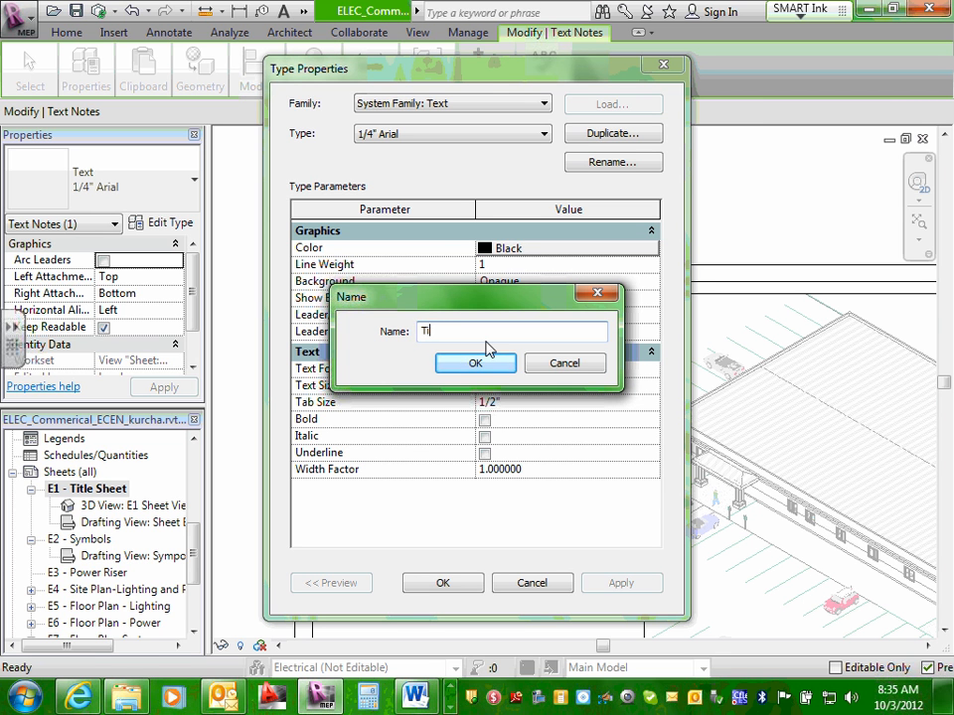
type("project Title")
left_click(425, 331)
key("Delete")
type("P")
left_click(471, 364)
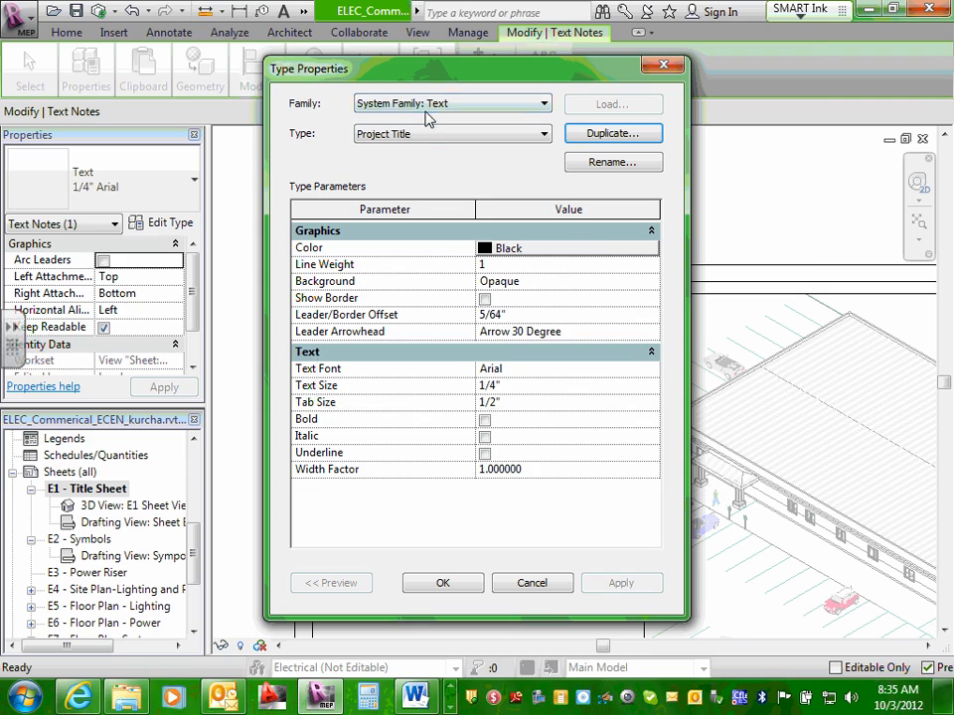
Set the Project Title type's text size to 1" and apply it to the note.
mouse_move(949, 695)
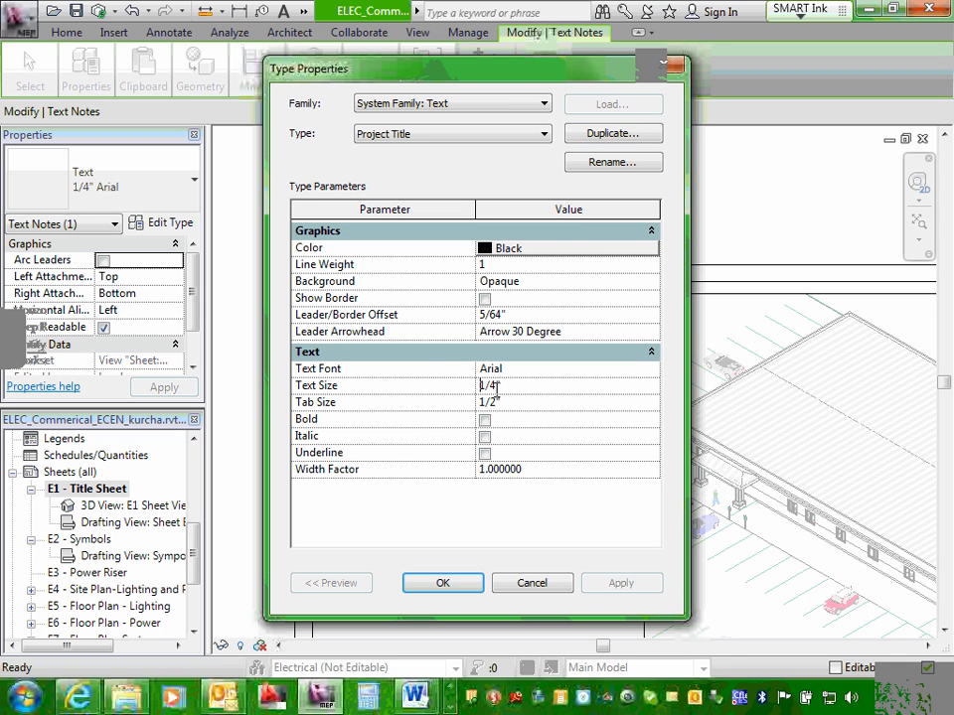
left_click_drag(500, 386, 475, 388)
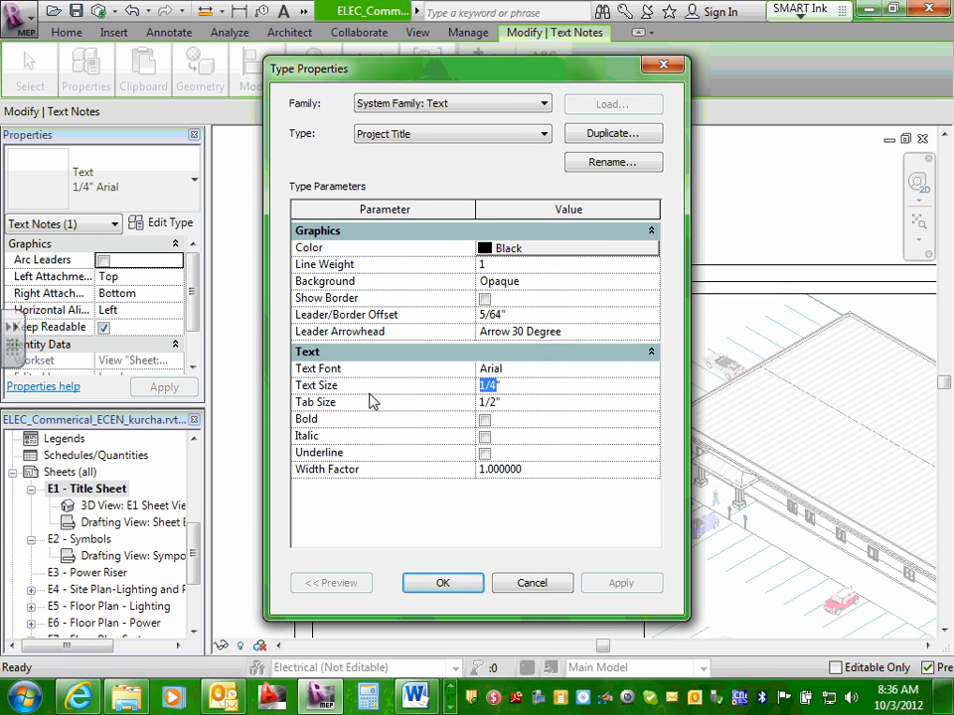
type("1")
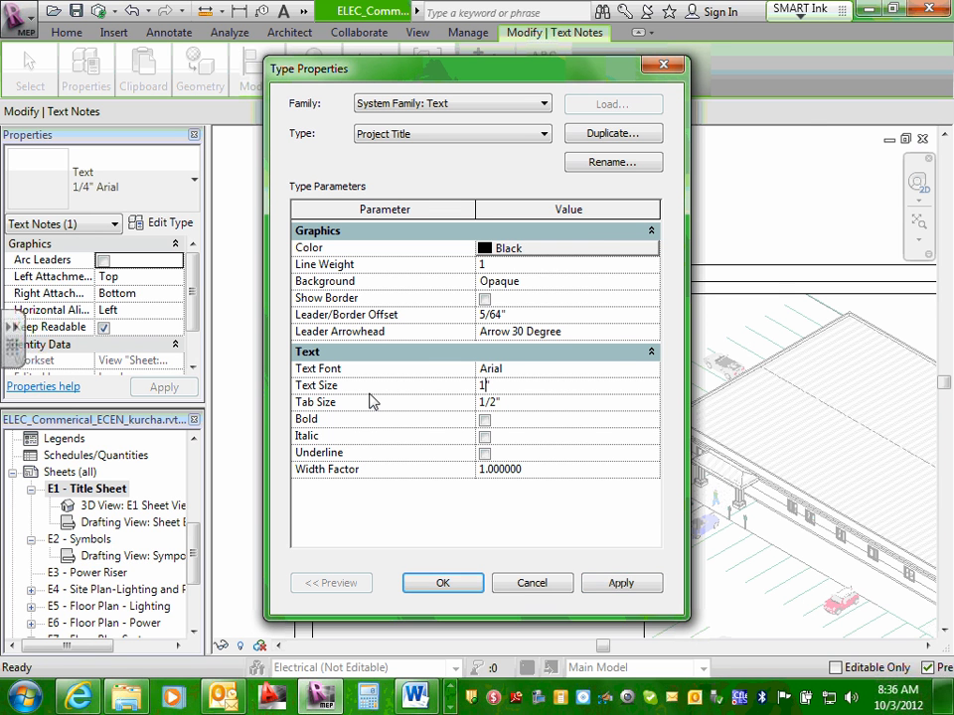
left_click(630, 582)
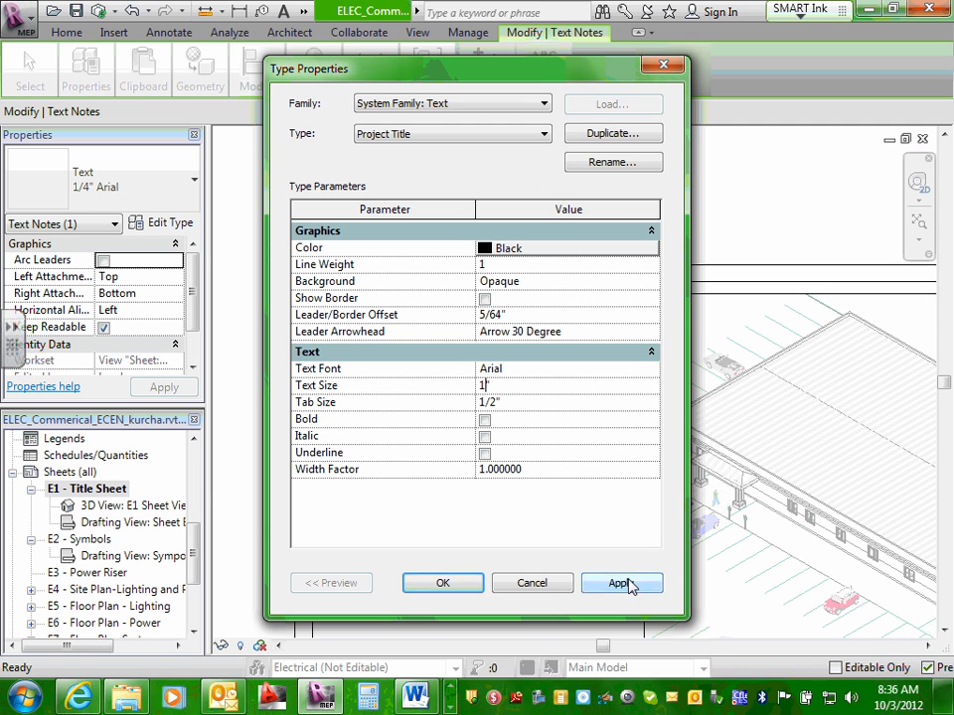
left_click(445, 589)
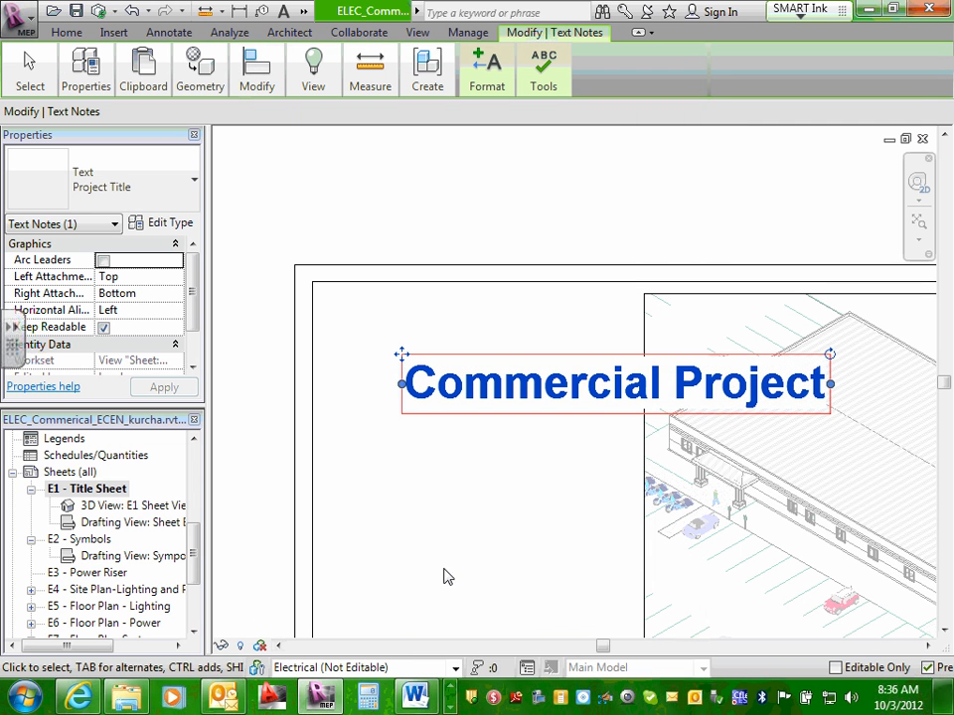
Move the enlarged title into the sheet's upper left corner and shift the building viewport down until it clears the title.
left_click(493, 409)
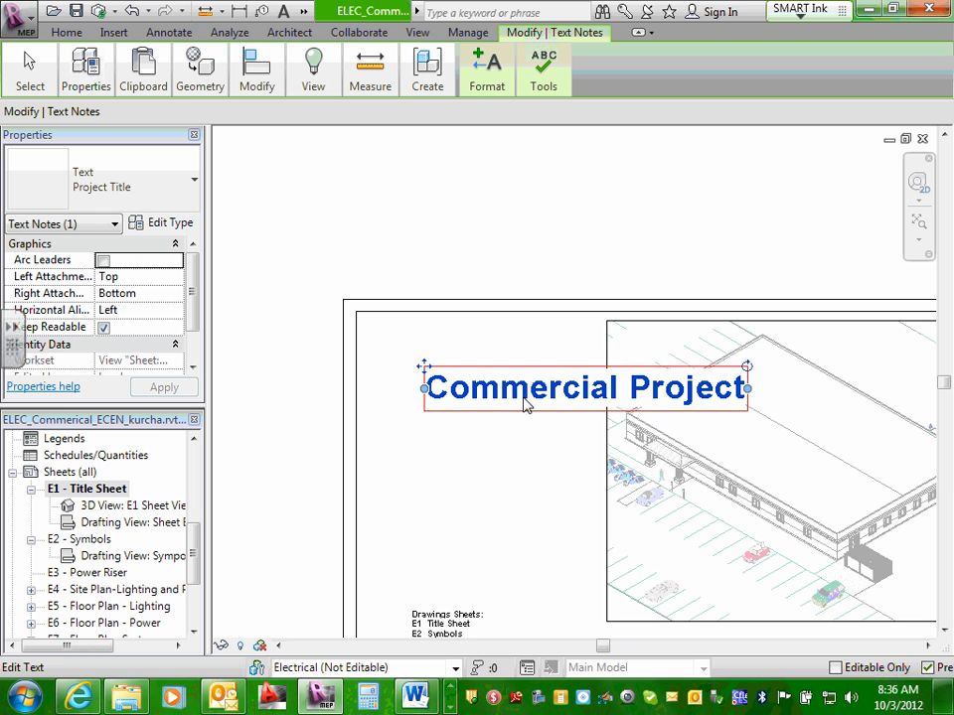
left_click_drag(561, 364, 505, 333)
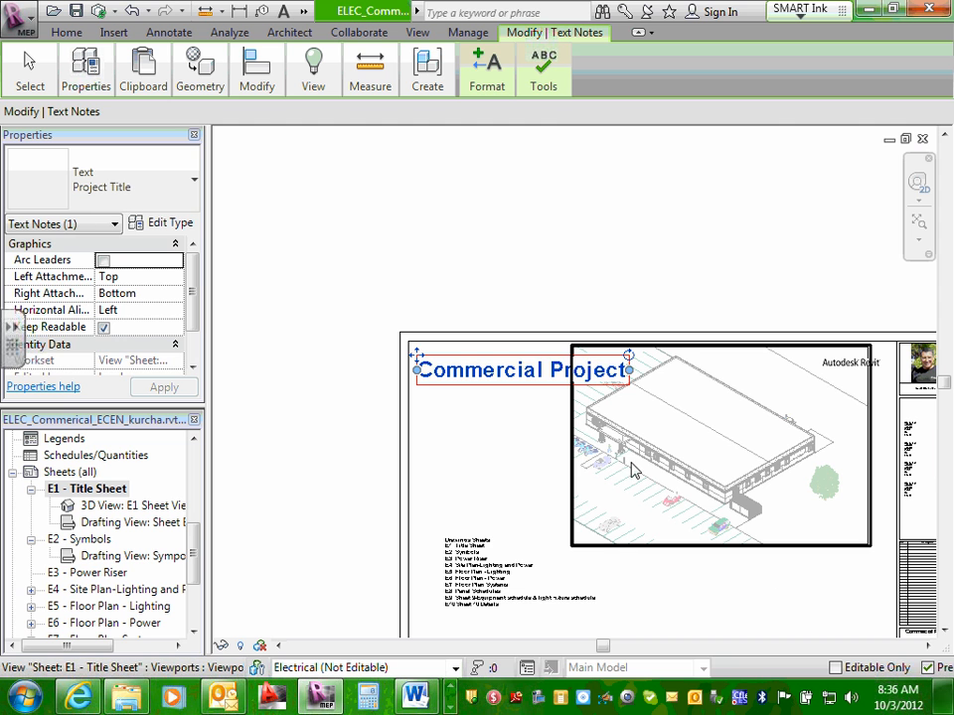
left_click_drag(713, 421, 711, 469)
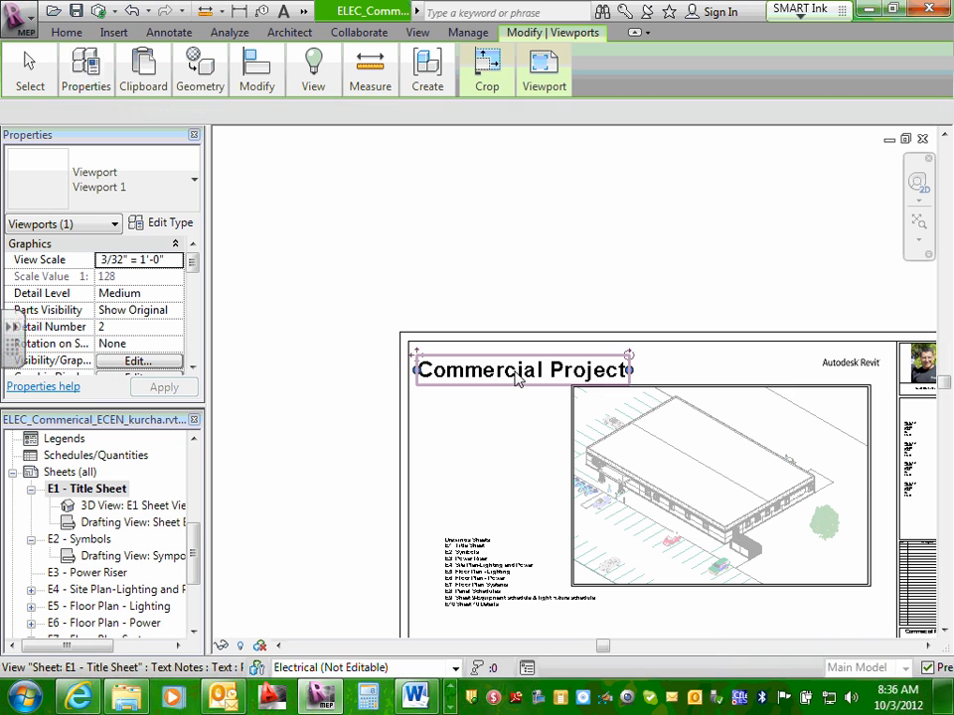
Move the "Commercial Project" title right along the sheet's upper edge, above the building view and clear of the Autodesk Revit logo.
left_click(506, 391)
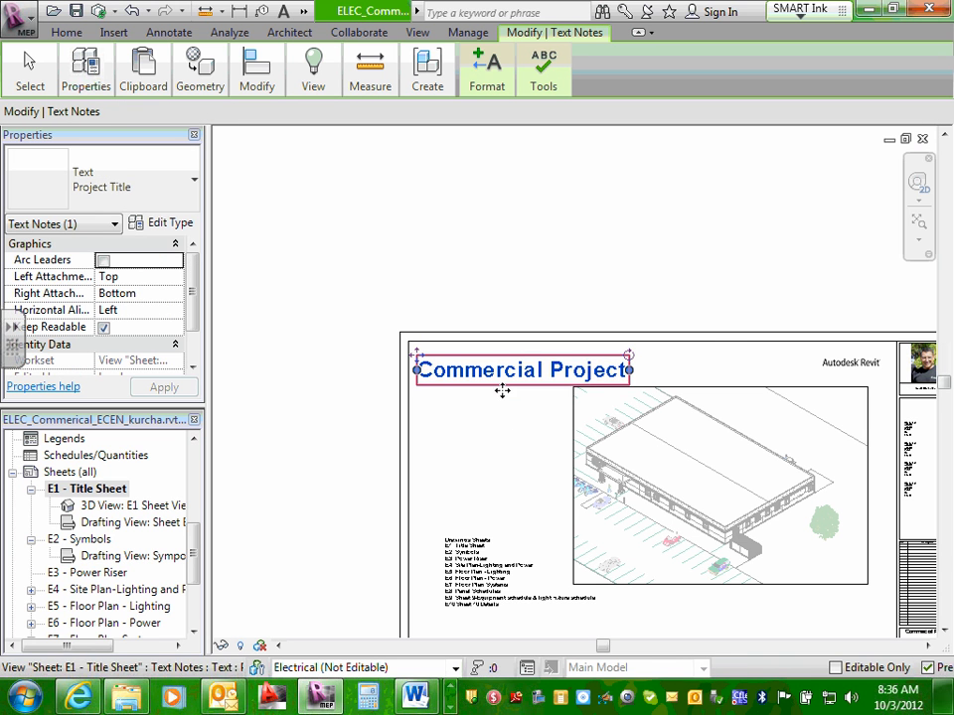
left_click_drag(501, 391, 602, 390)
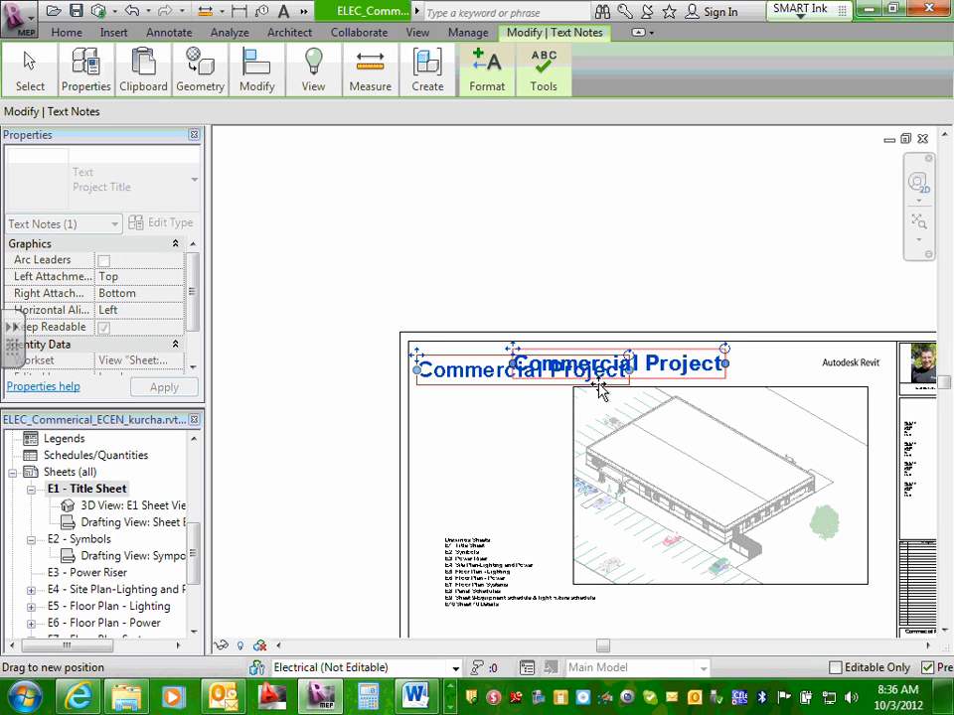
left_click(475, 421)
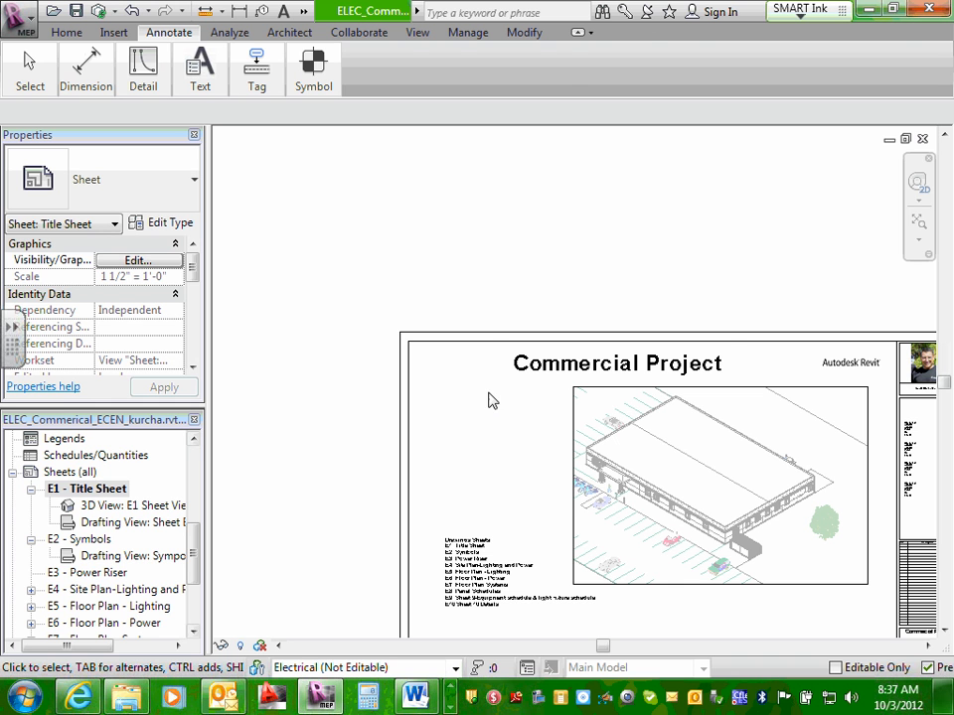
Examine the font choices offered in the Project Title text type's properties and leave without applying any.
left_click(552, 372)
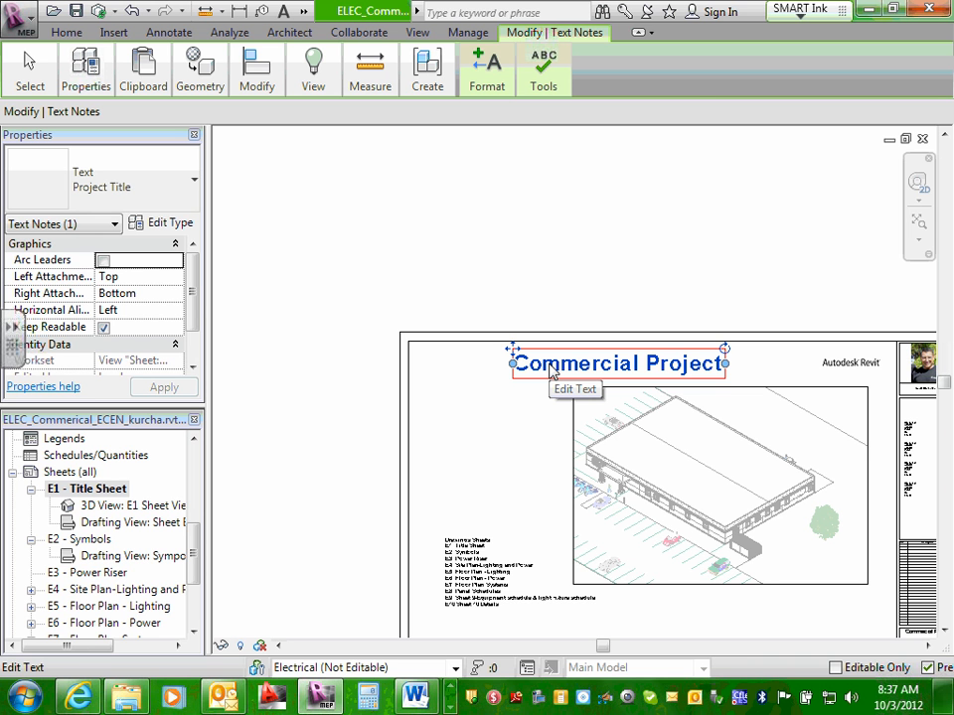
left_click(170, 223)
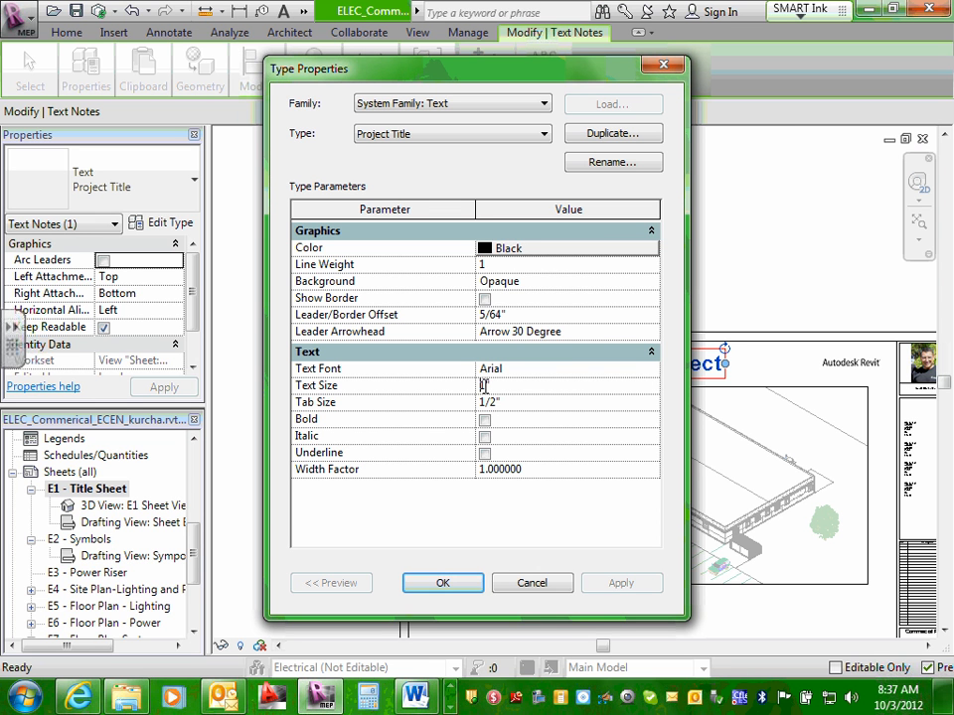
key("shift+Tab")
left_click(652, 371)
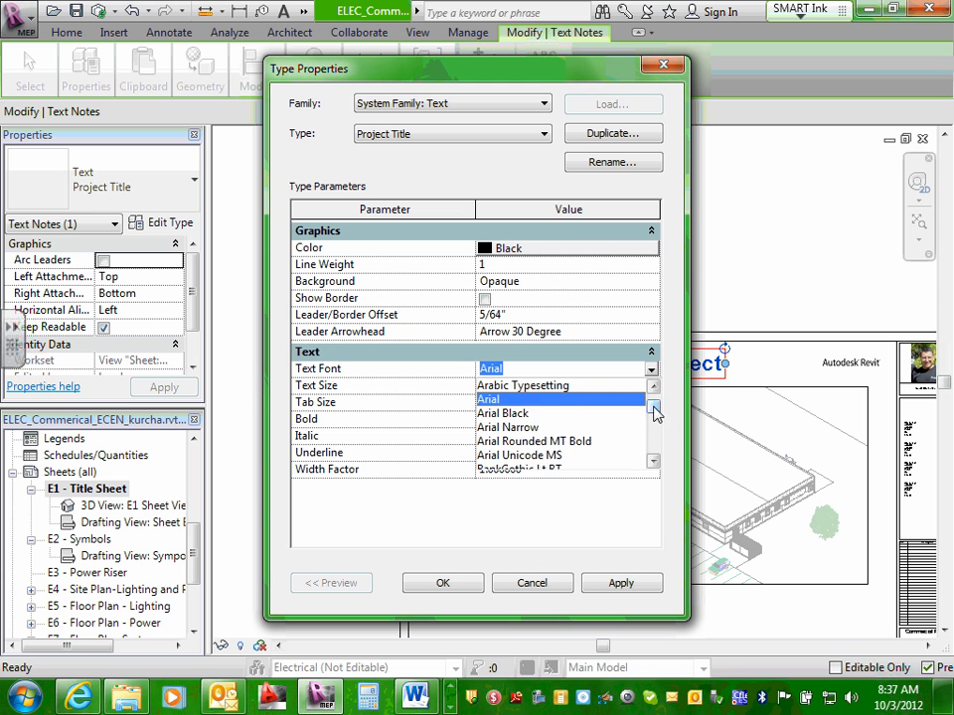
mouse_move(653, 401)
left_mouse_down()
mouse_move(654, 462)
mouse_move(659, 417)
left_mouse_up()
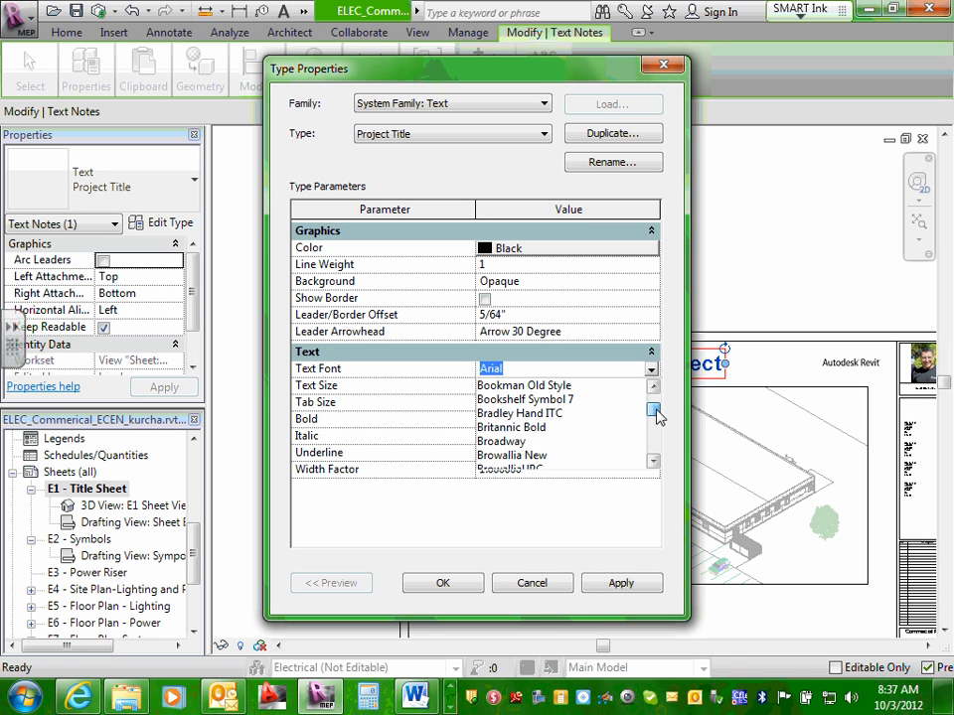
left_click(665, 534)
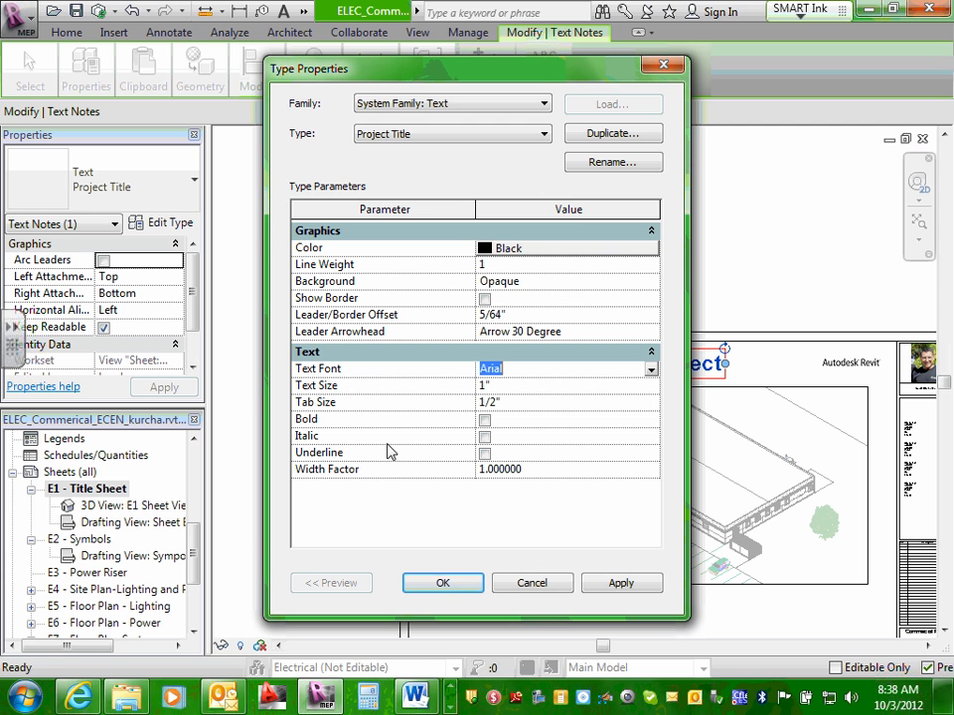
left_click(532, 583)
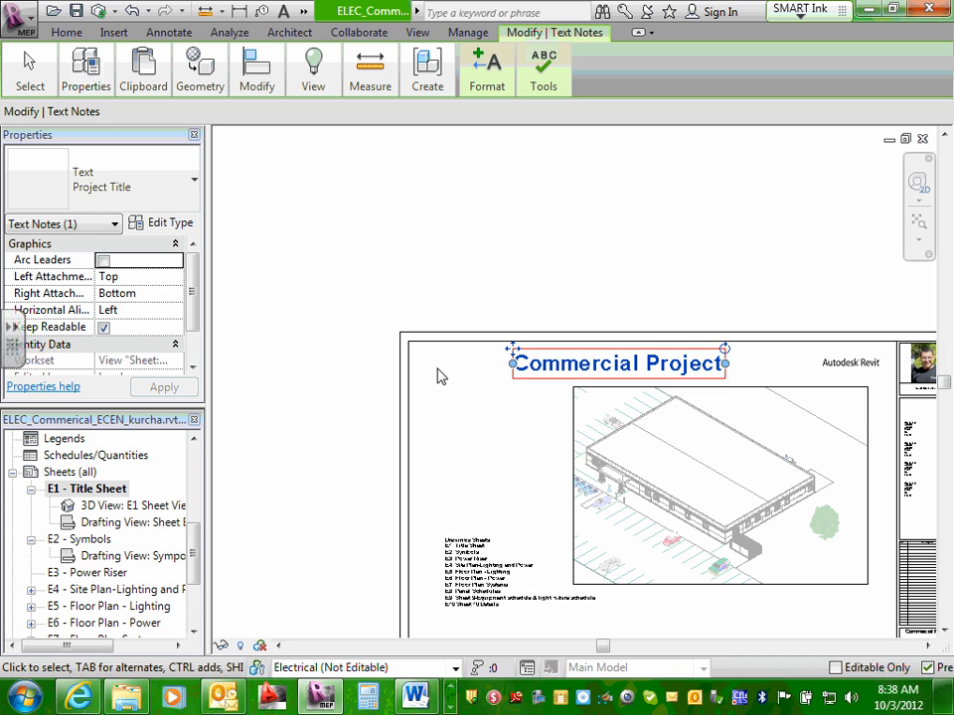
middle_click_drag(510, 409, 839, 331)
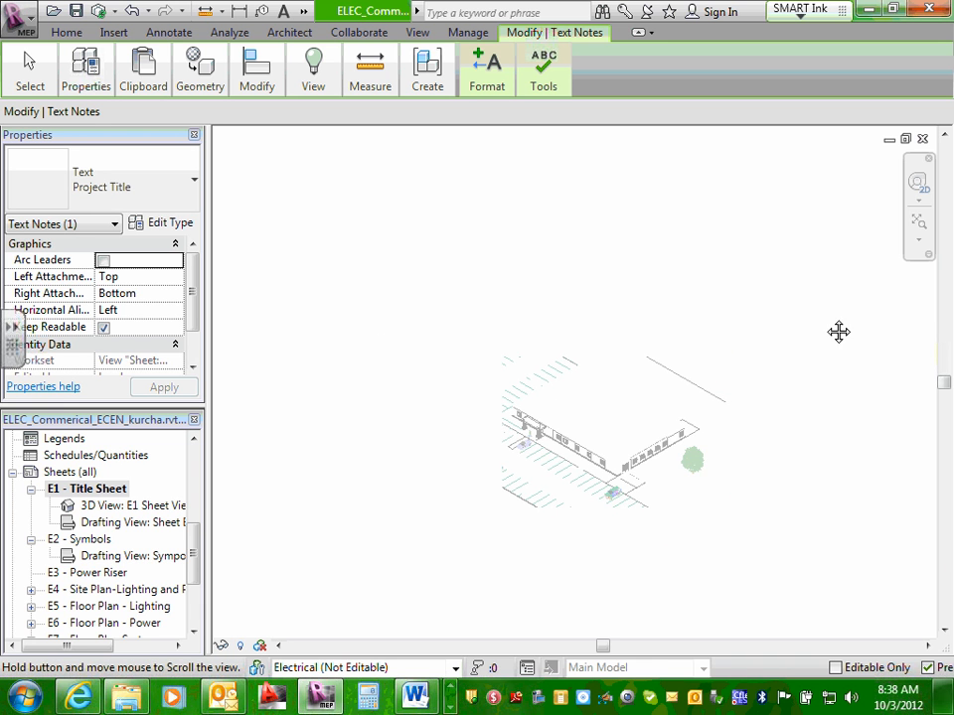
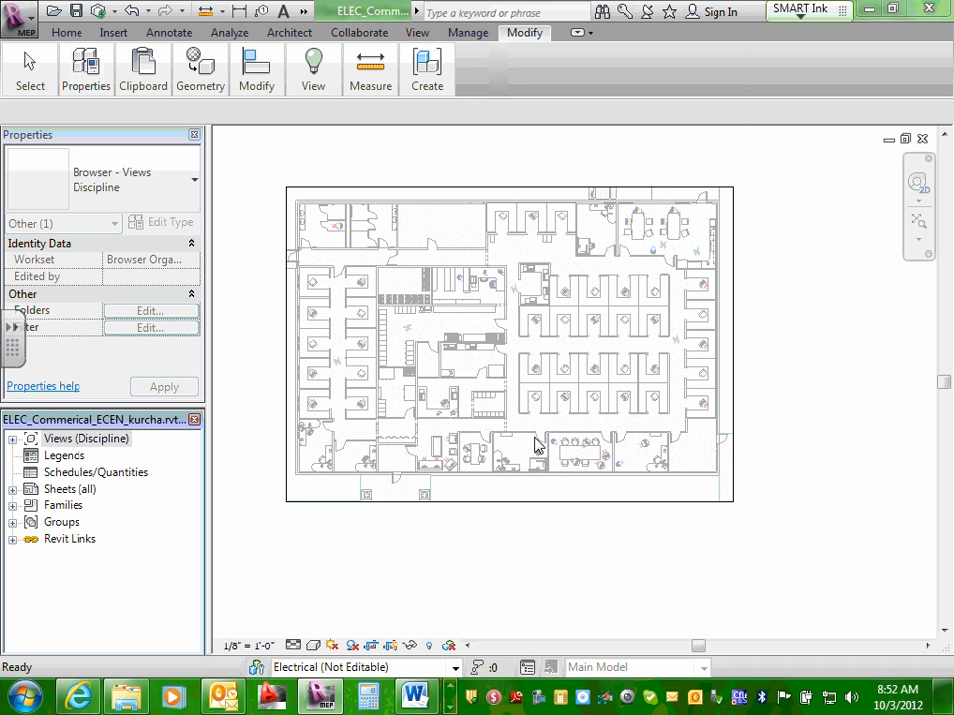
Review the project's sheets from E1 Title Sheet to E10 Details and collapse the sheet list again.
left_click(12, 489)
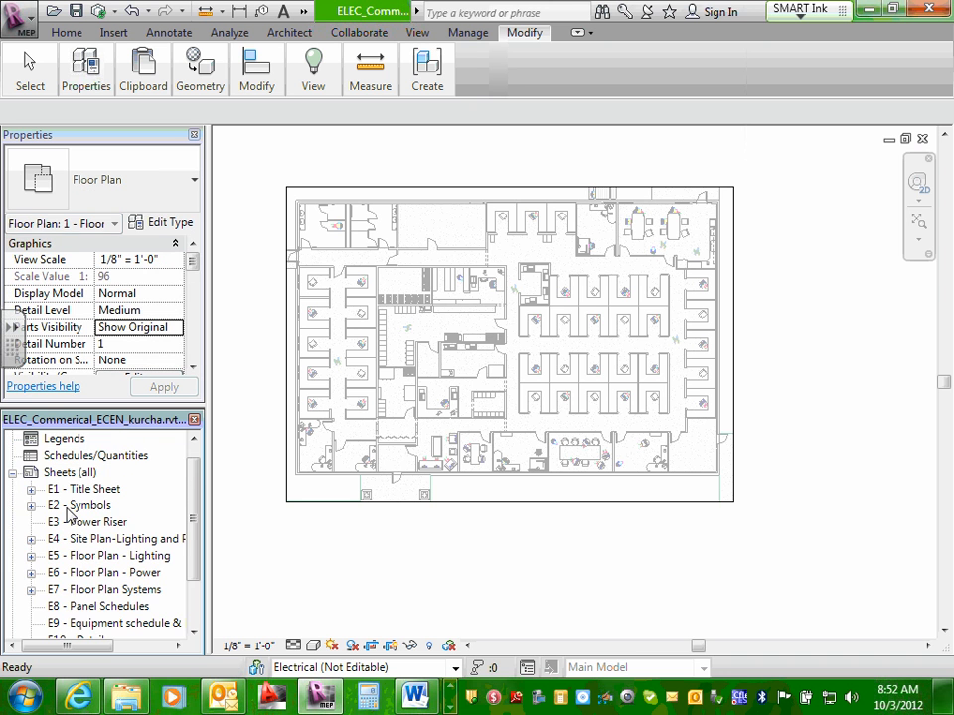
scroll(68, 511, "down", 2)
scroll(76, 509, "up", 1)
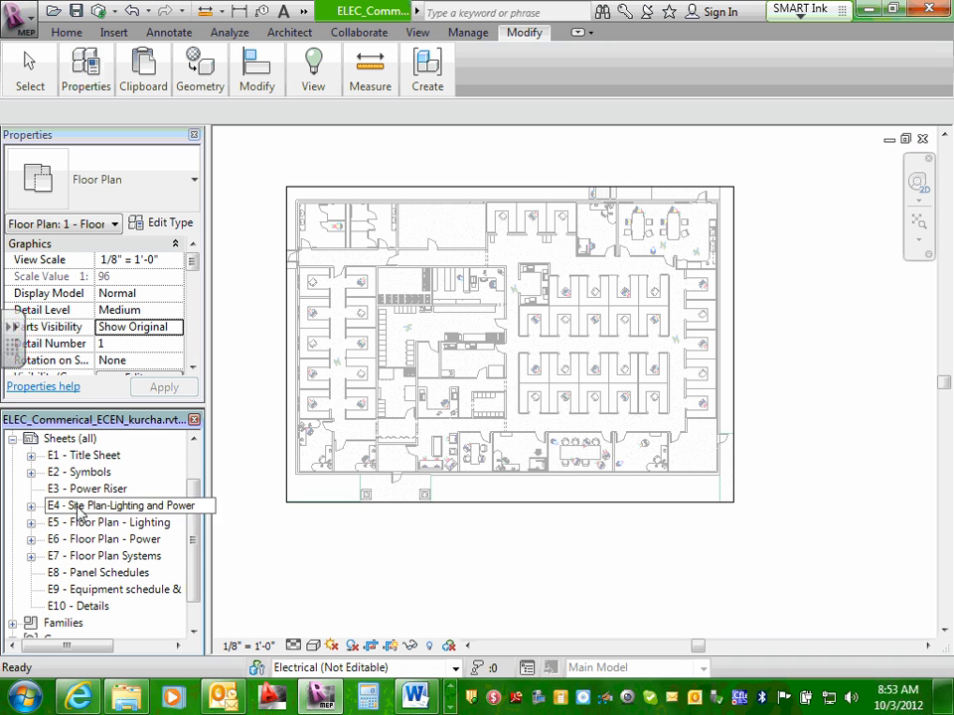
left_click_drag(194, 540, 206, 507)
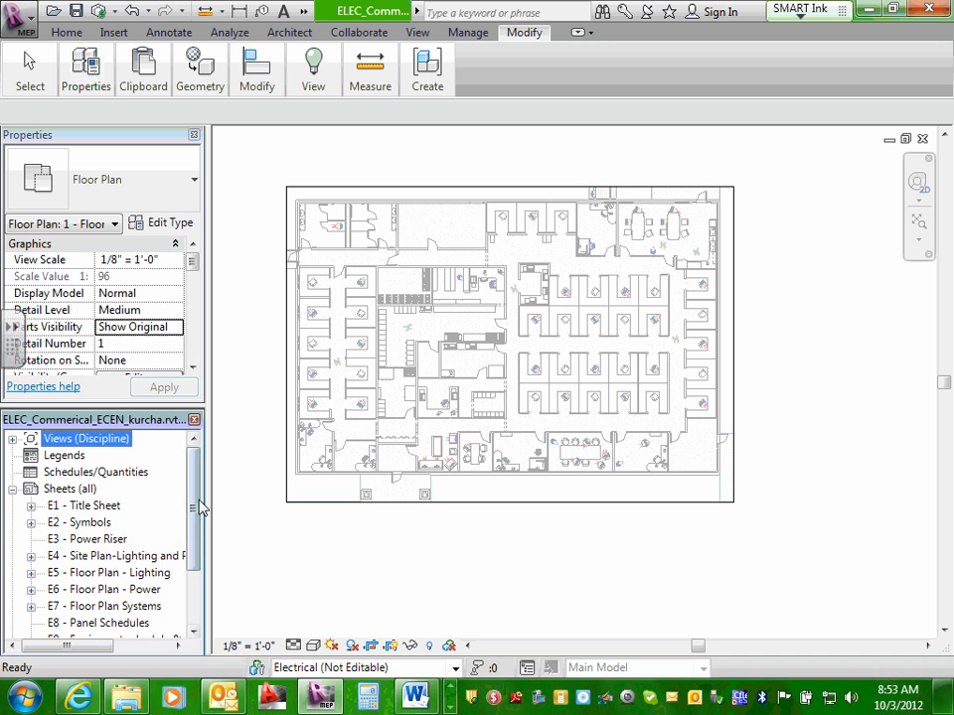
left_click(12, 490)
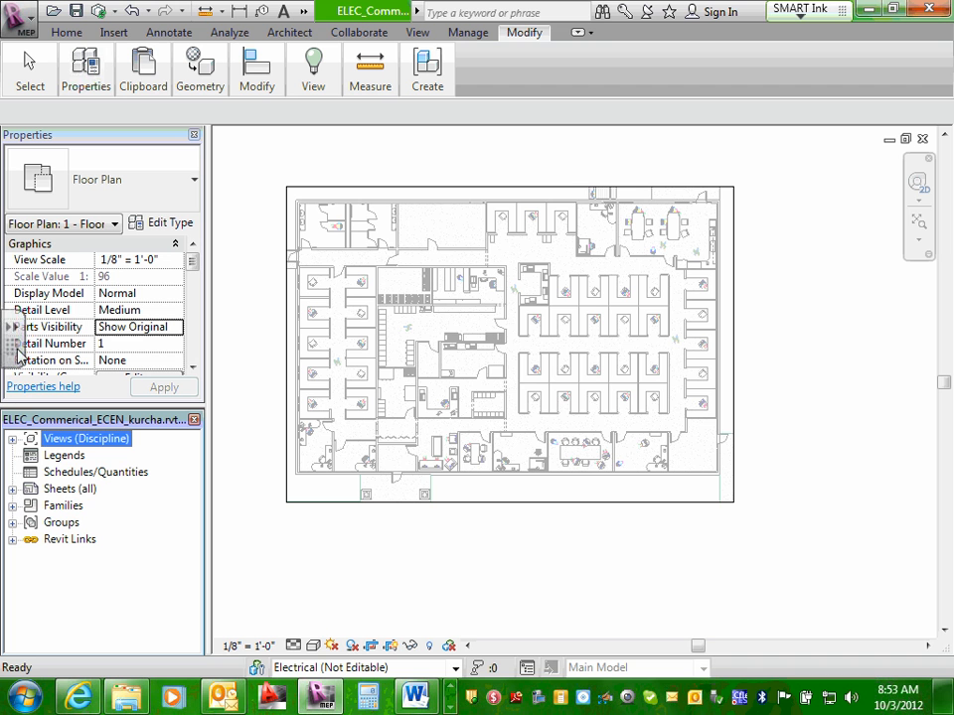
Review how the Electrical views are organized under ???, Lighting and Power, collapsing their drafting, floor plan, ceiling plan and 3D view groups.
left_click(12, 439)
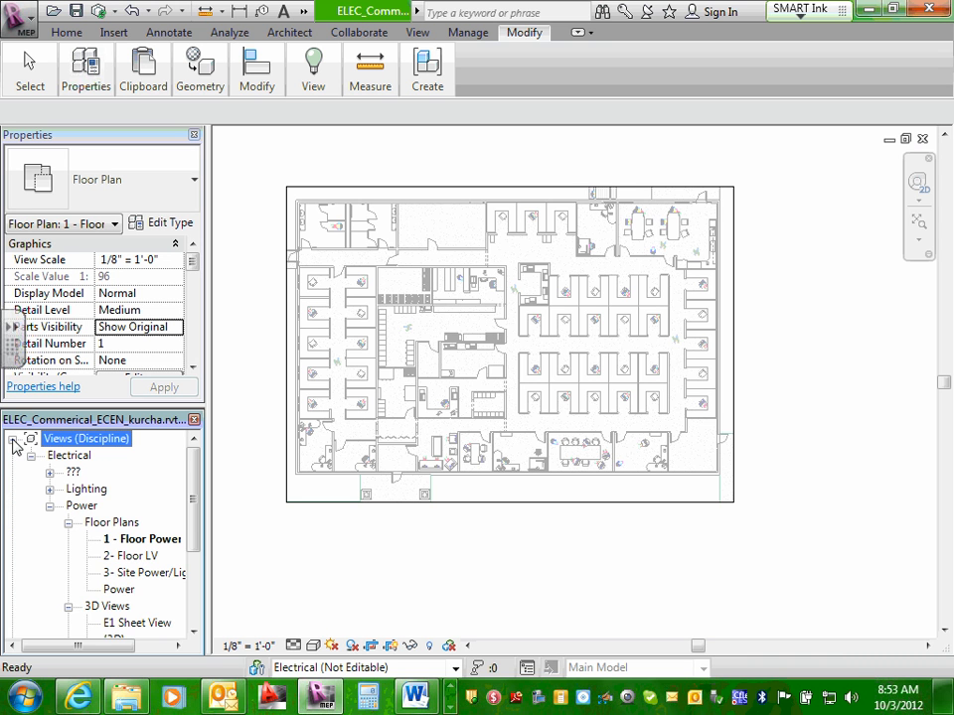
left_click(31, 456)
left_click(31, 456)
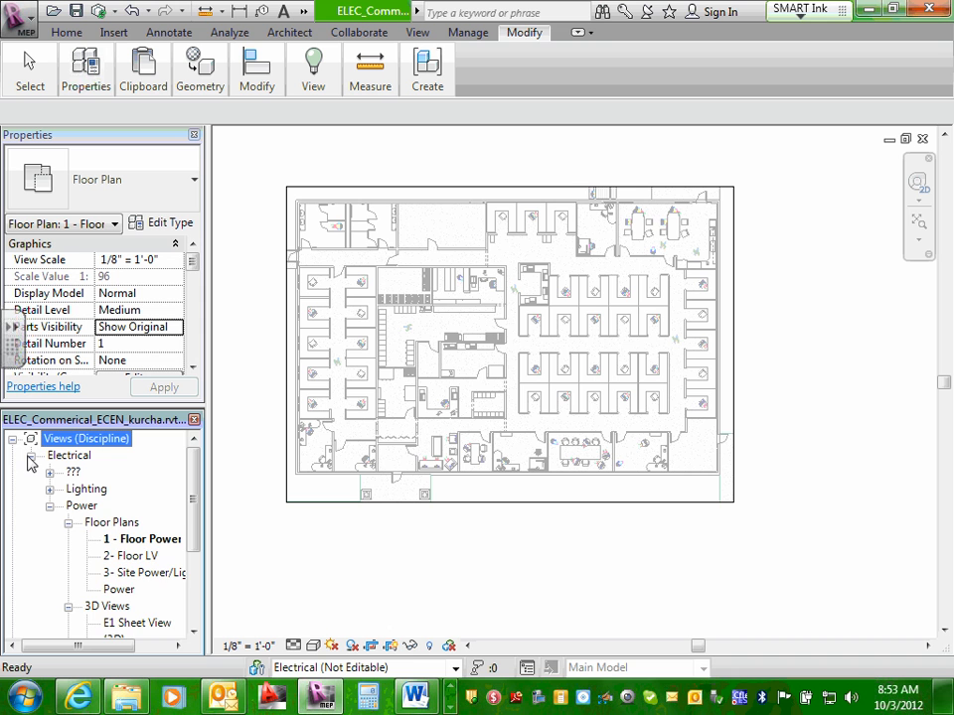
left_click(50, 506)
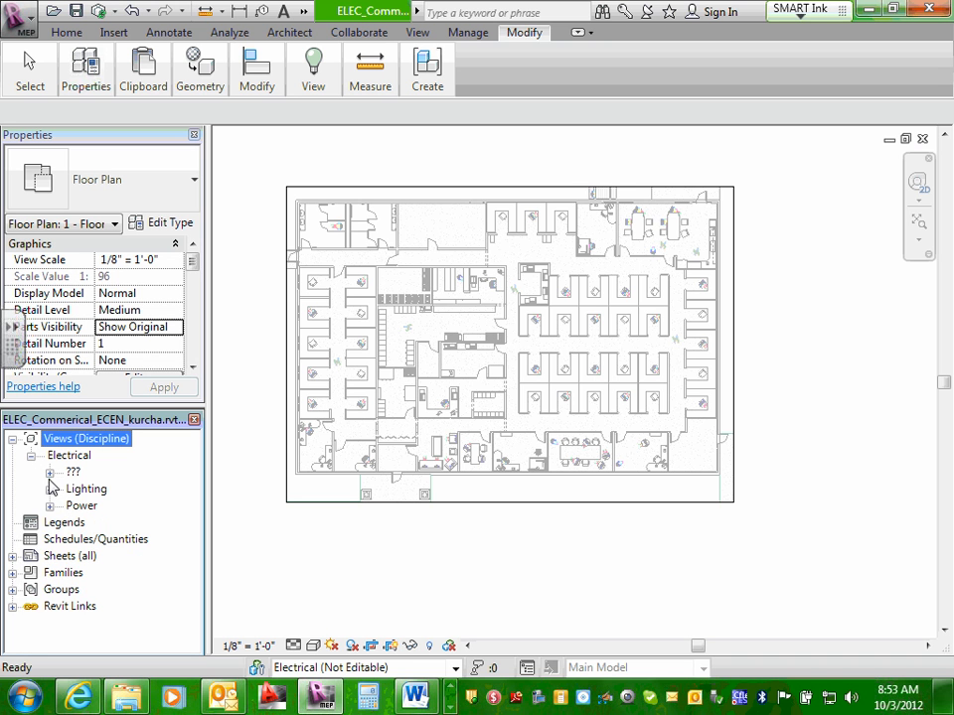
left_click(50, 473)
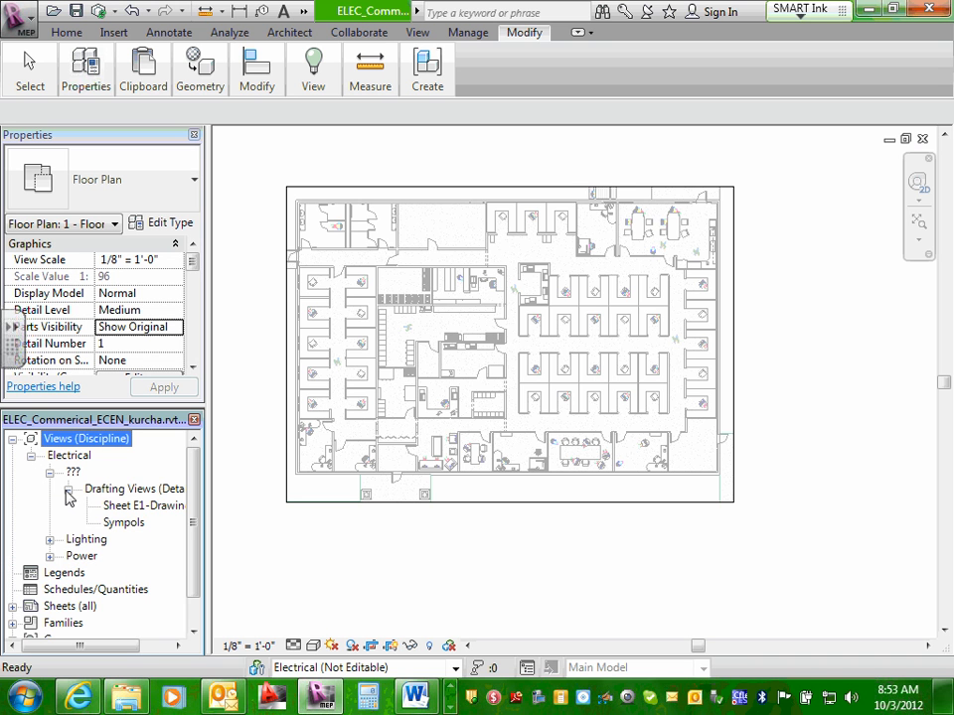
left_click(68, 488)
left_click(50, 506)
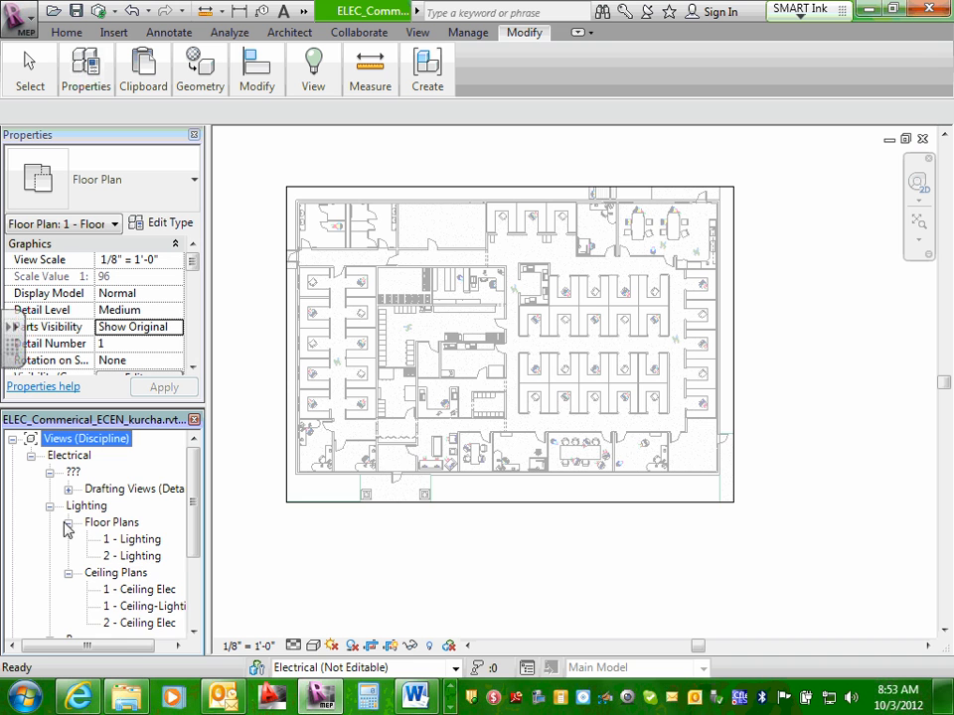
left_click(68, 522)
left_click(69, 540)
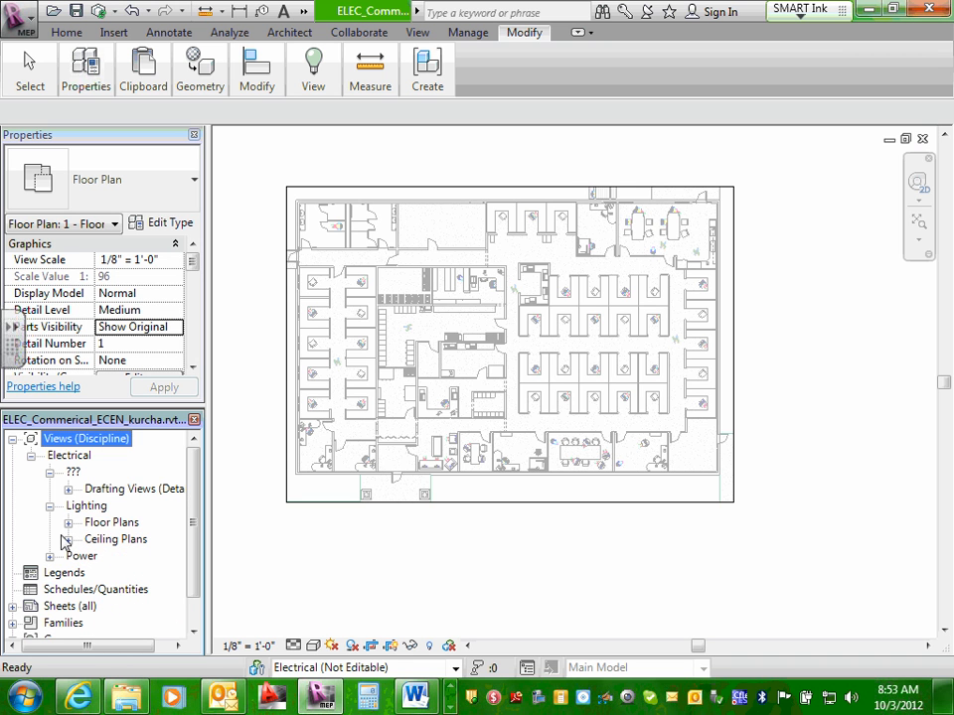
left_click(49, 556)
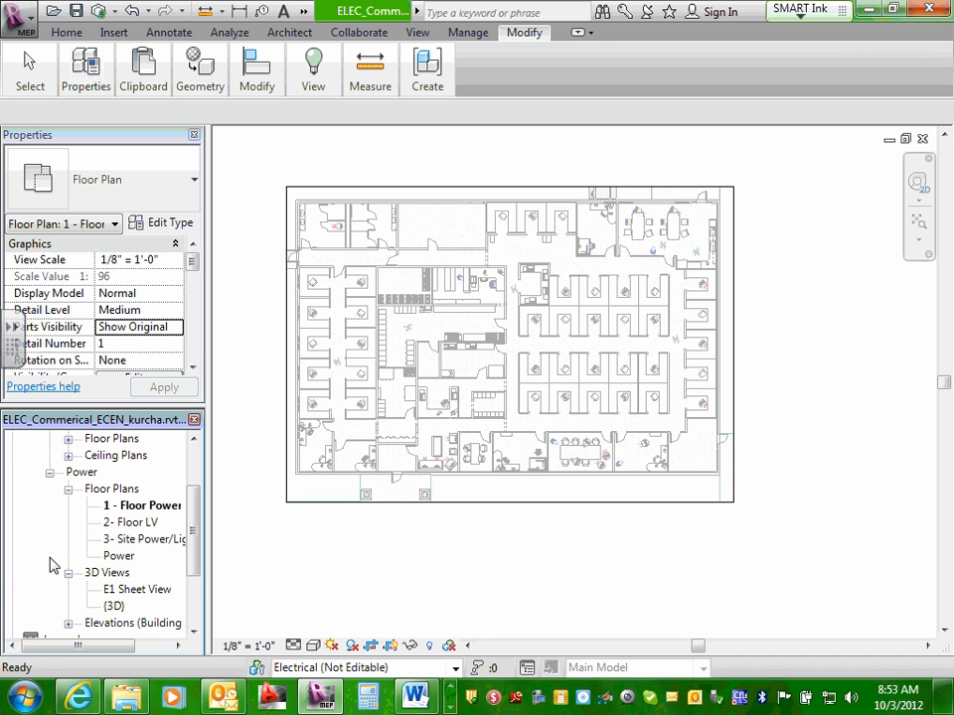
left_click(67, 489)
left_click(67, 506)
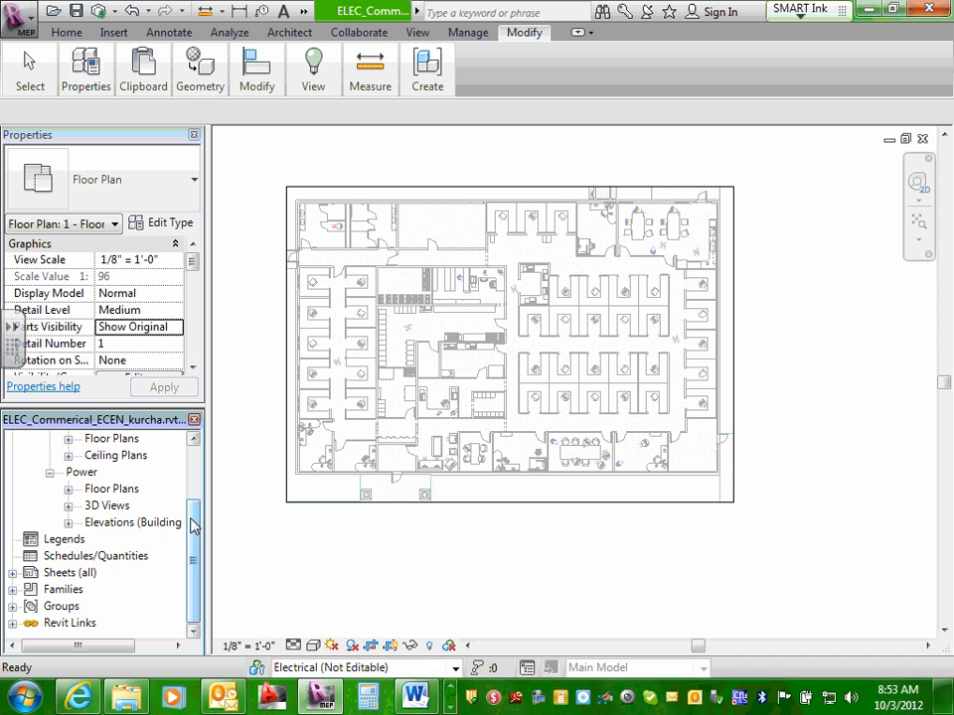
left_click_drag(192, 522, 212, 469)
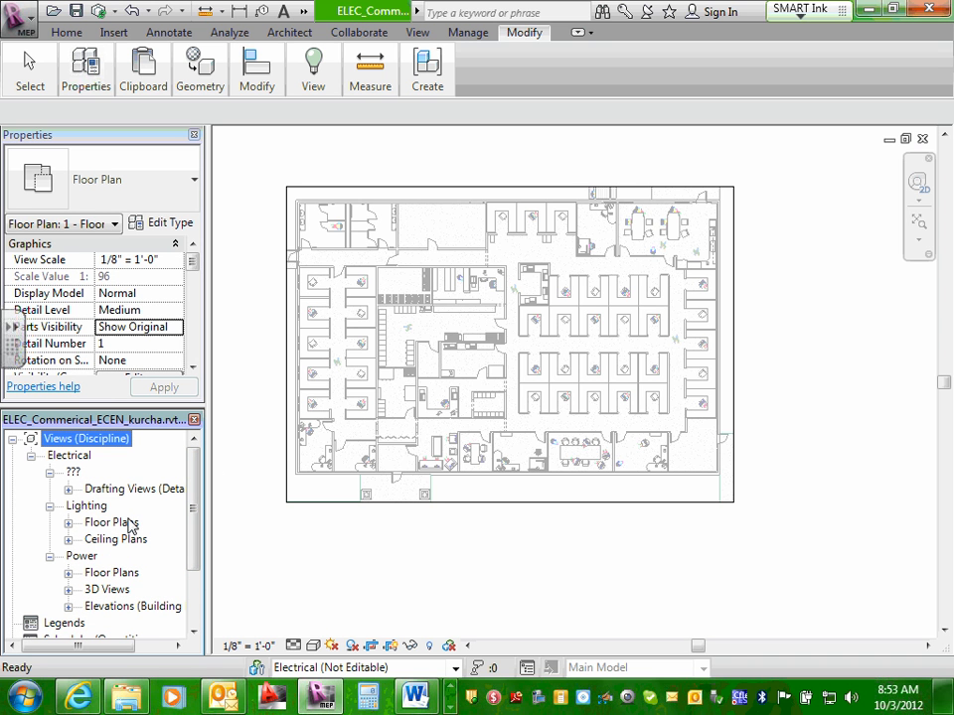
List the Power floor plans and Lighting ceiling plans, and open the 1 - Ceiling-Lighting plan.
left_click(67, 572)
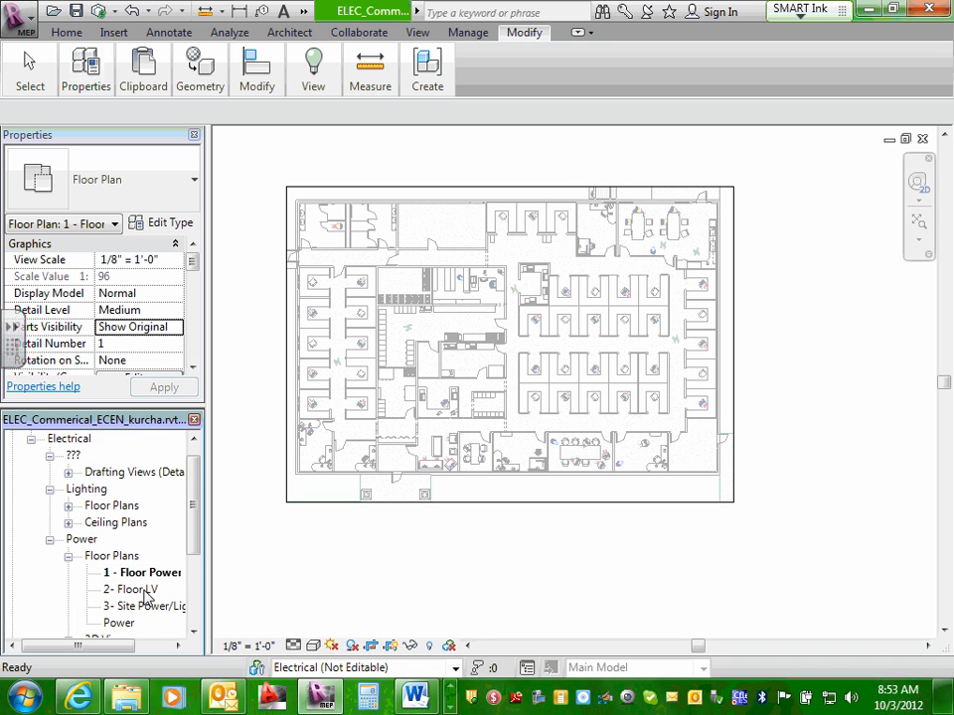
left_click(67, 523)
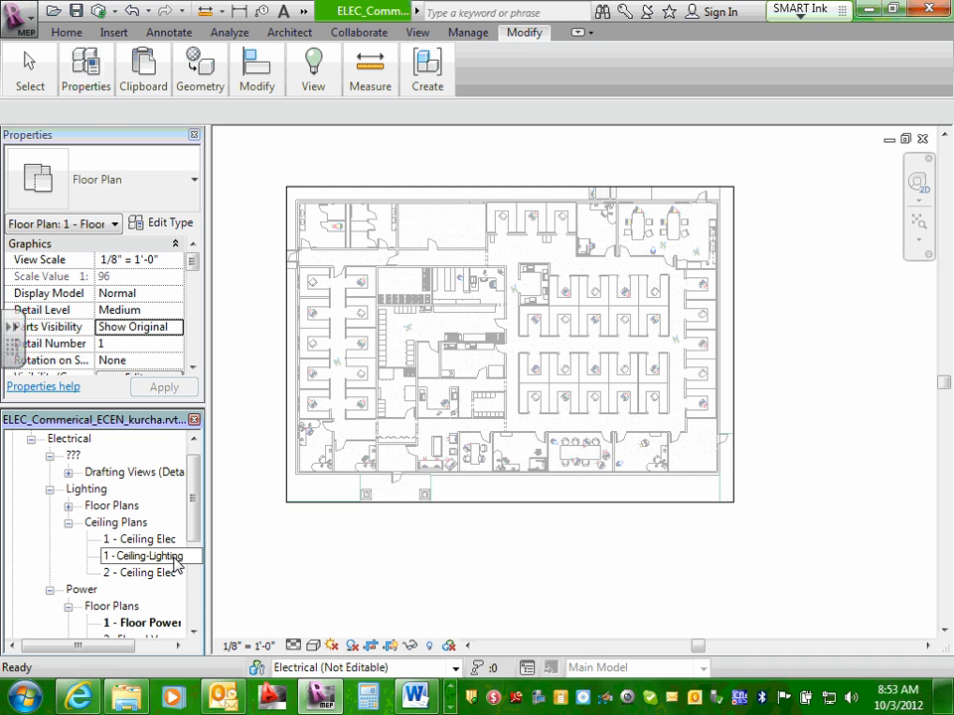
double_click(149, 556)
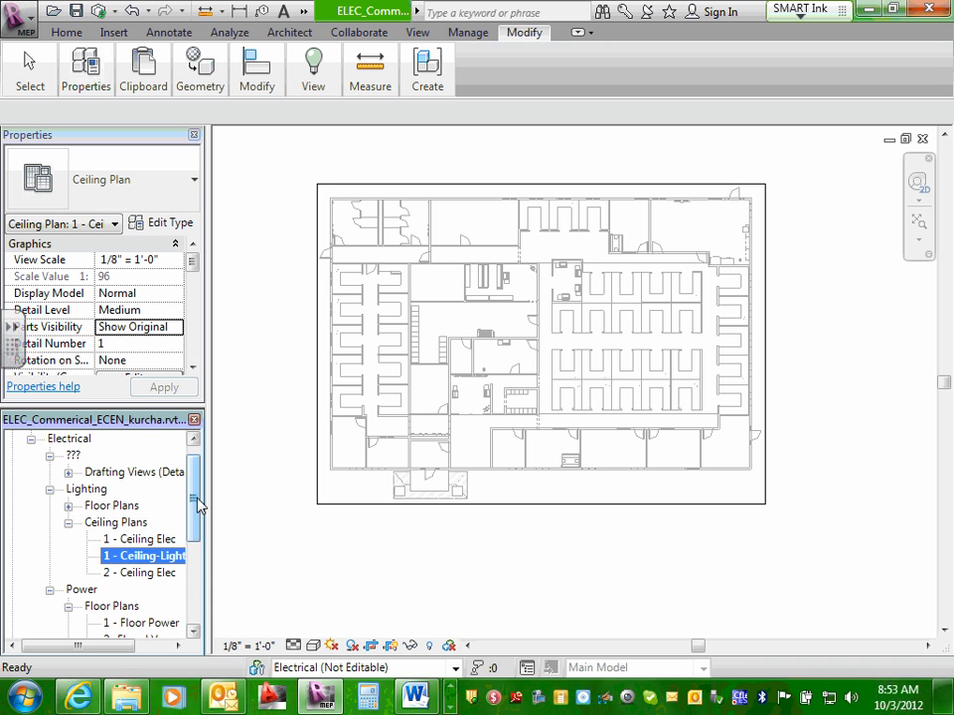
Open sheet E5 - Floor Plan - Lighting and the reflected ceiling plan placed on it, and dismiss the pop-up advertisement.
left_click_drag(198, 505, 190, 607)
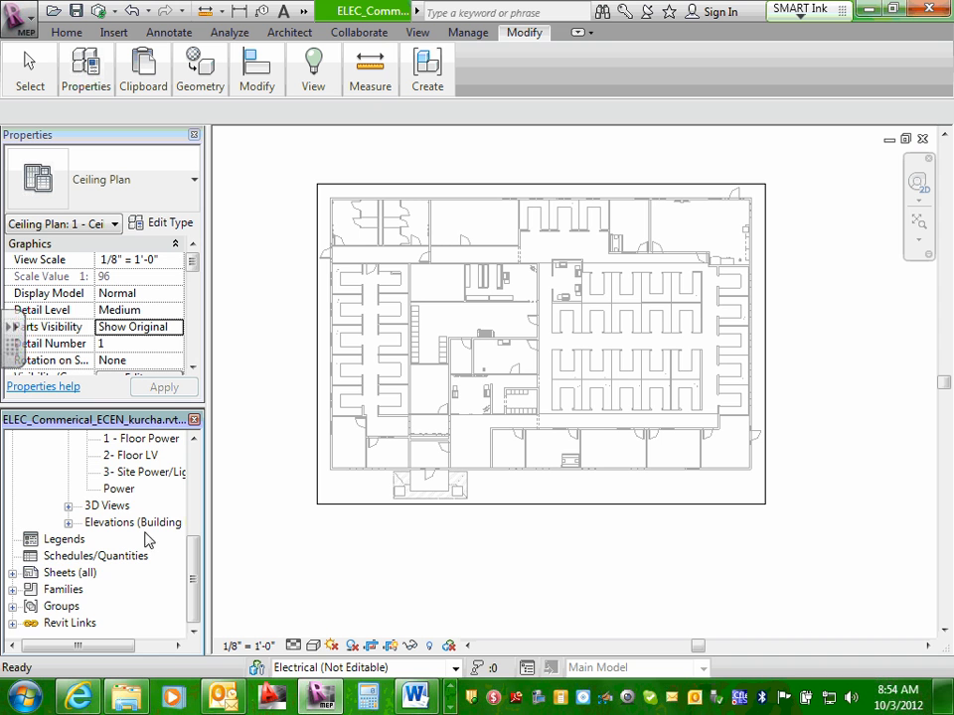
left_click(12, 573)
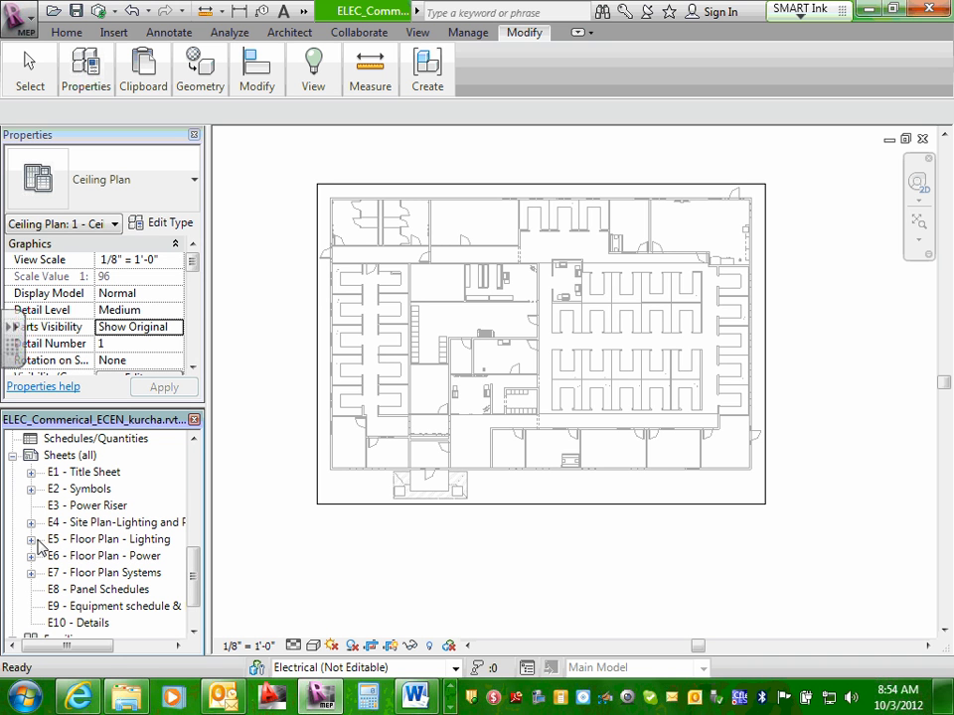
left_click(31, 540)
double_click(101, 539)
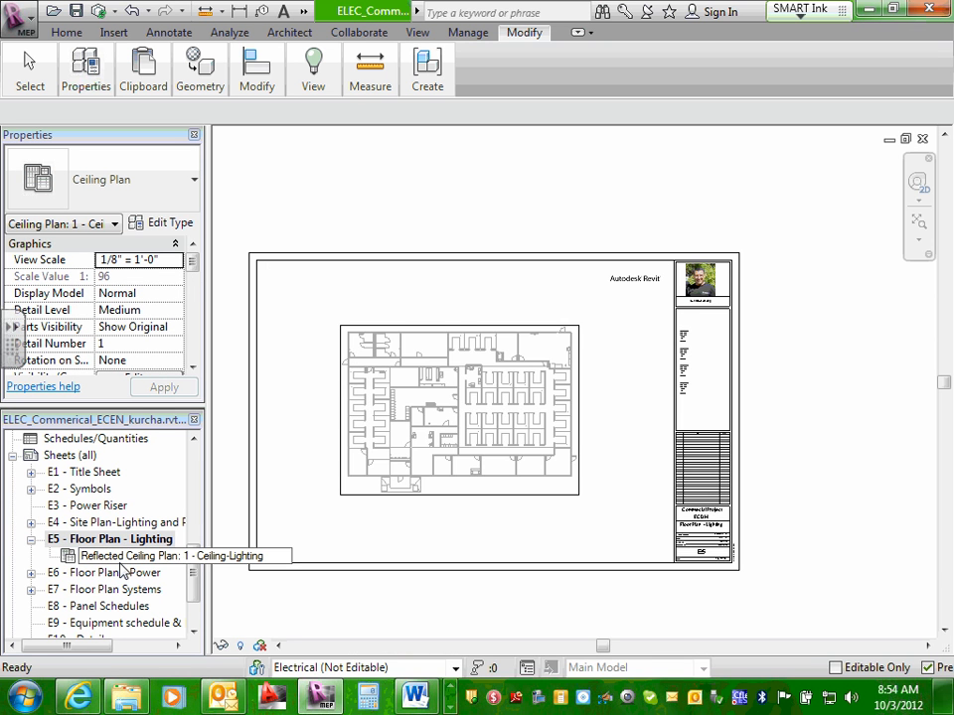
double_click(121, 561)
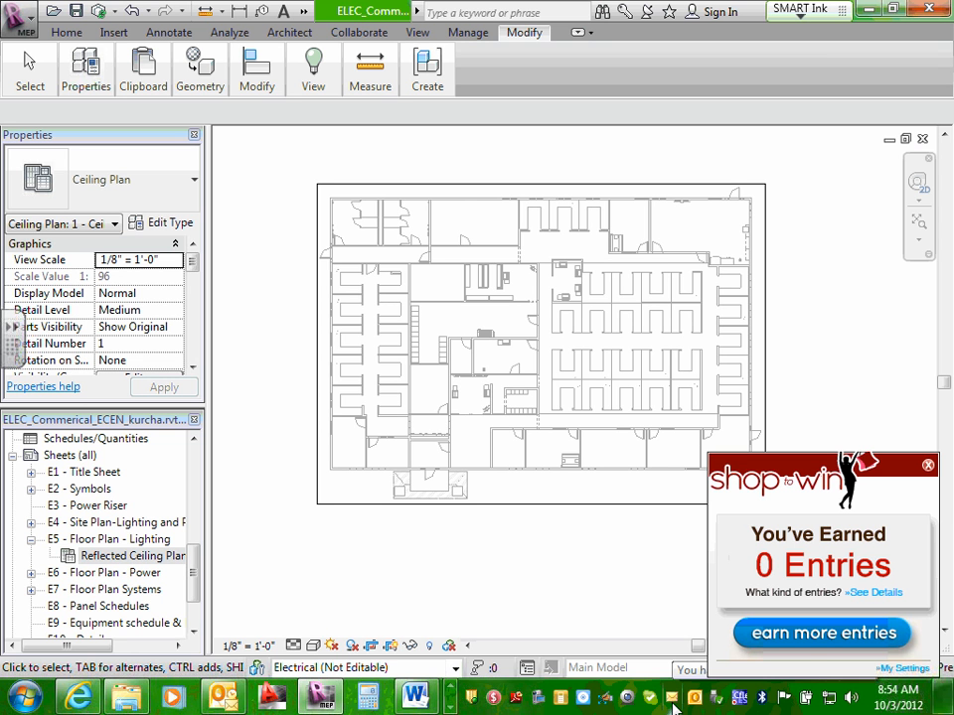
left_click(927, 465)
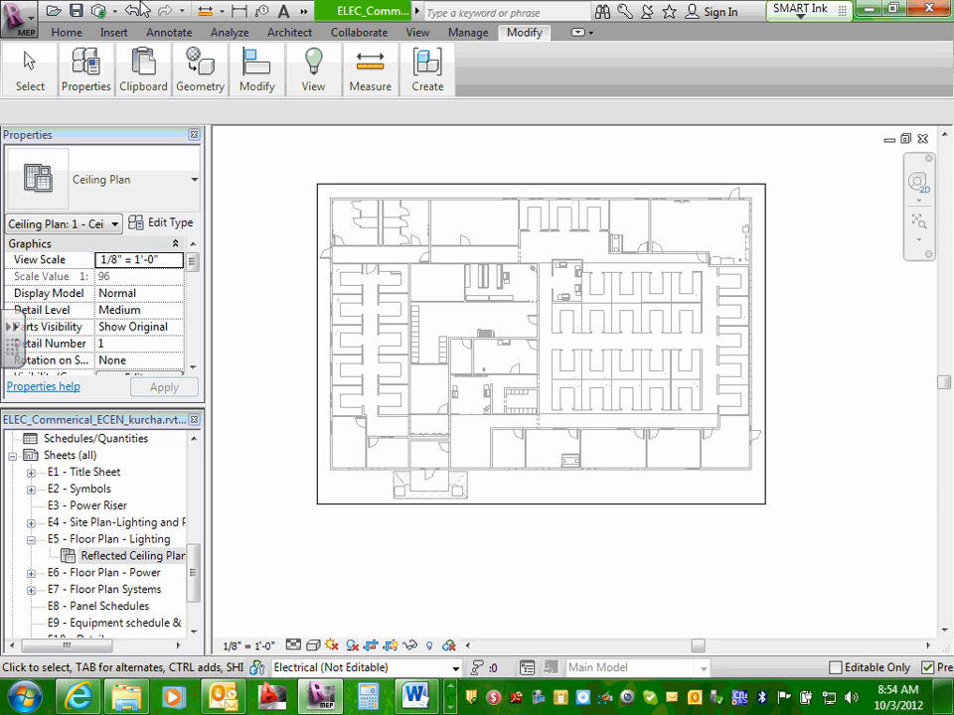
left_click(30, 26)
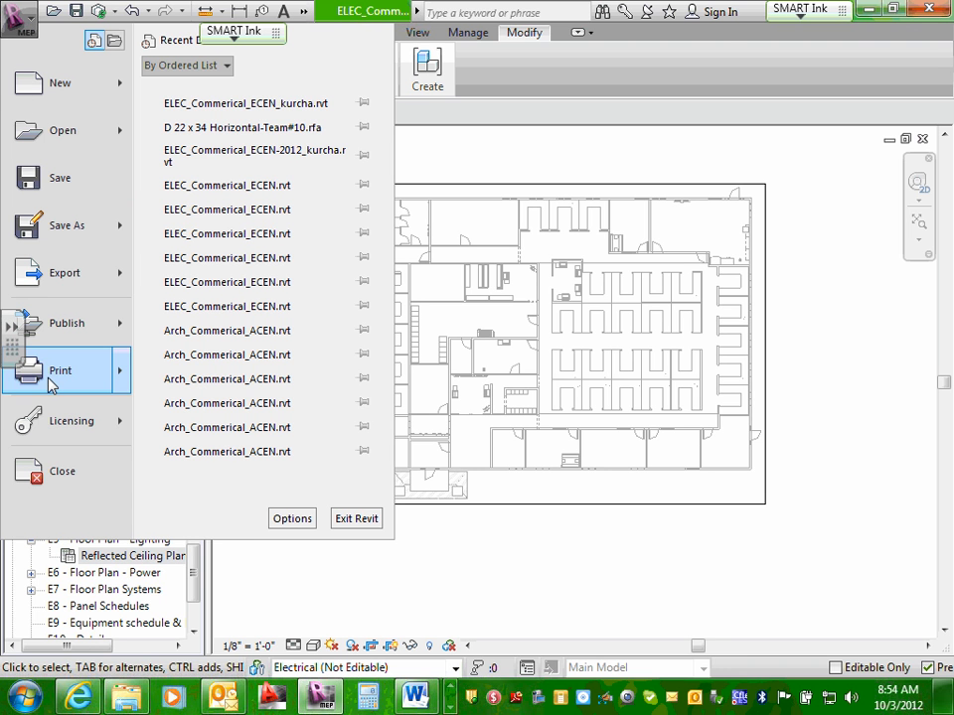
mouse_move(49, 379)
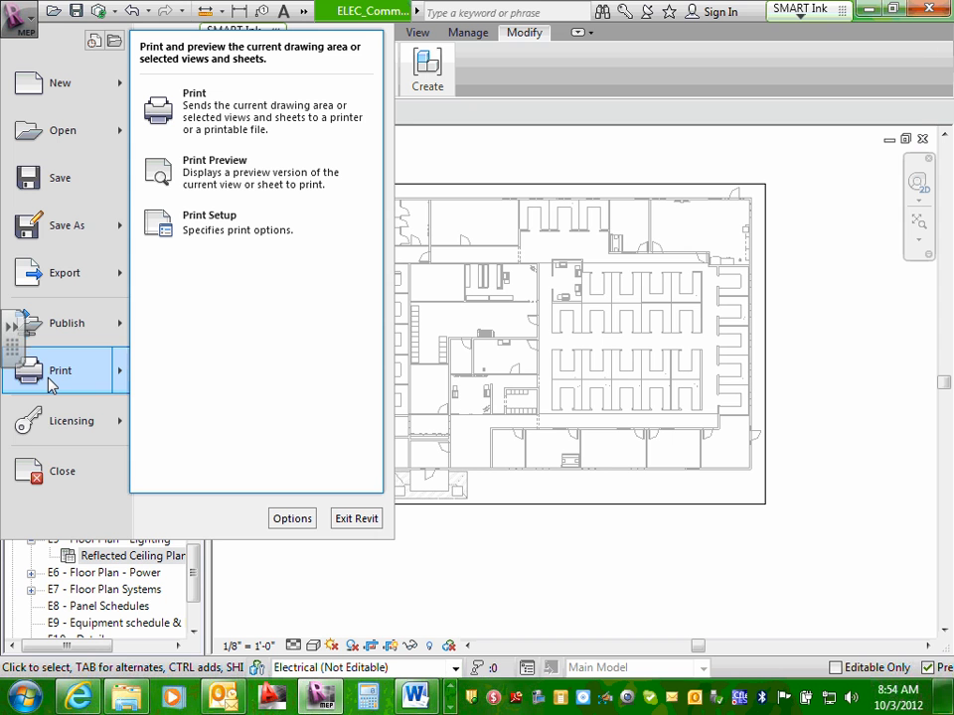
left_click(428, 593)
Collapse sheet E5, open sheet E4 - Site Plan-Lighting and Power, and show its print preview.
left_click(30, 540)
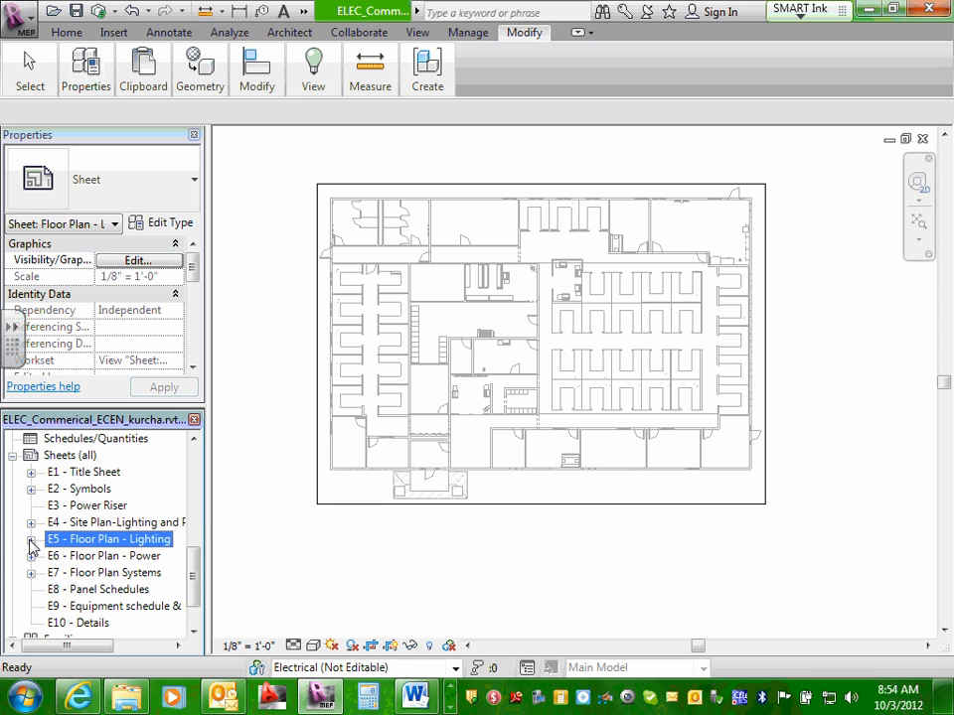
double_click(100, 524)
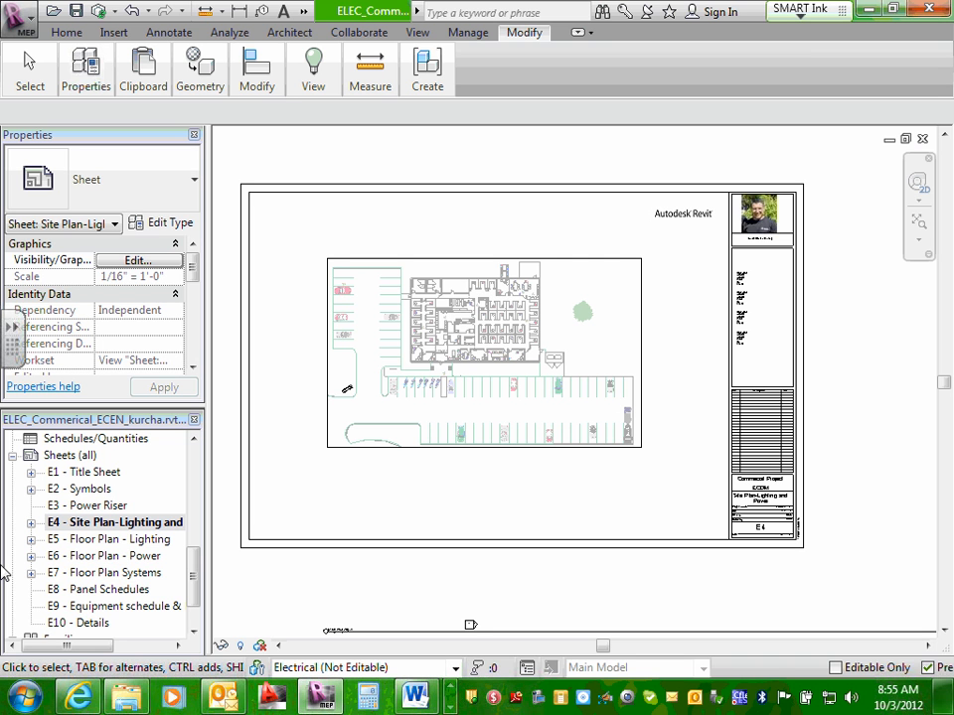
left_click(32, 25)
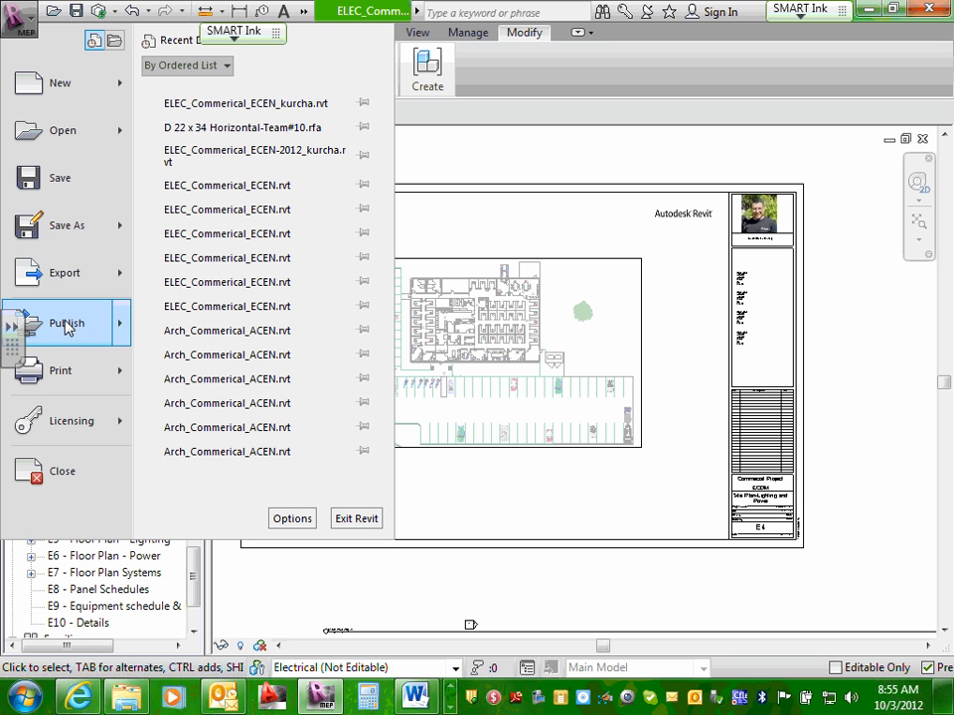
mouse_move(68, 369)
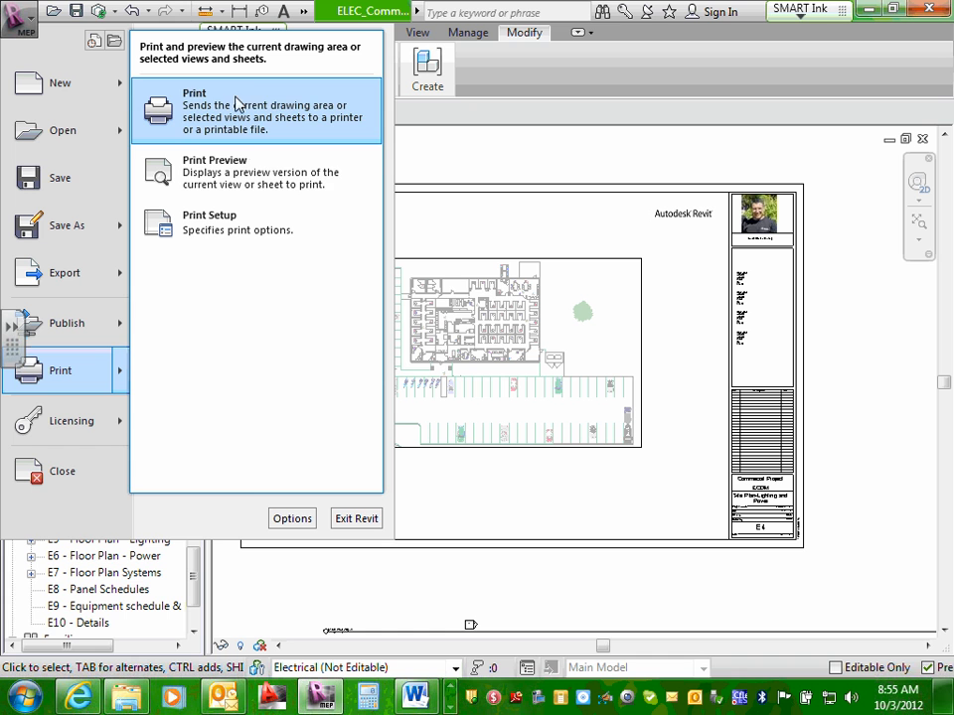
left_click(244, 174)
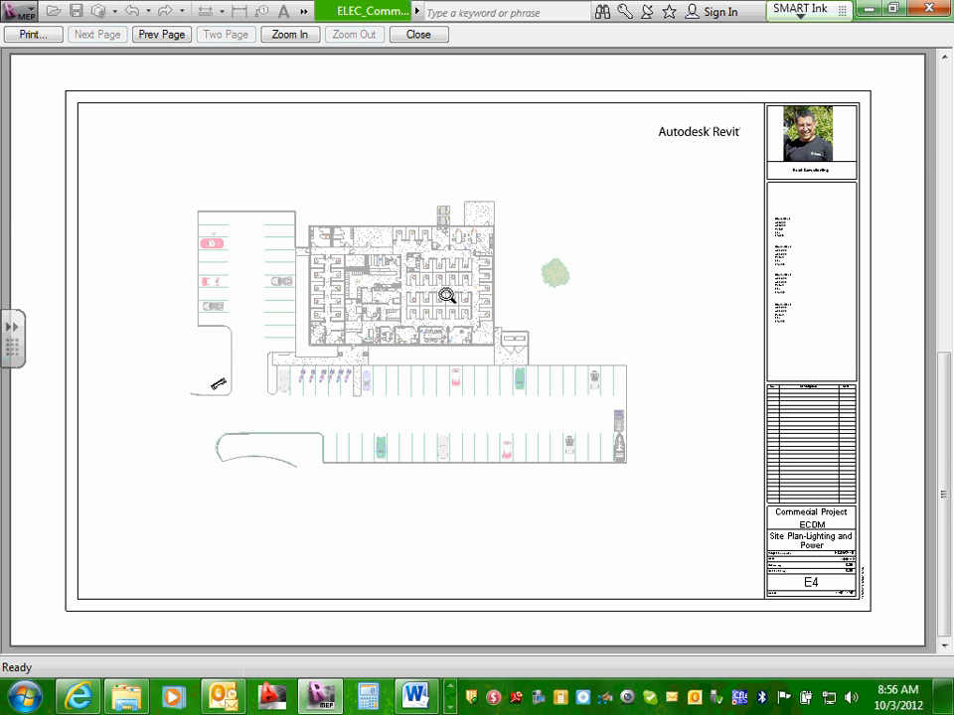
Start printing from the preview and choose the \\print\DCT-PTR-HP5200-RED10-1 printer.
left_click(30, 36)
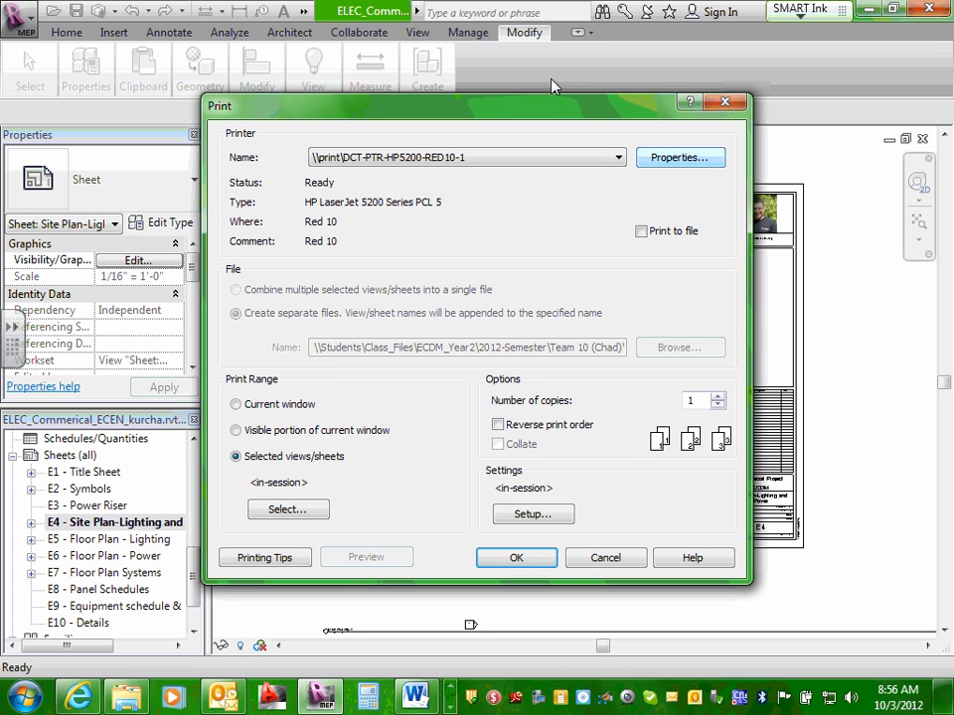
left_click(618, 158)
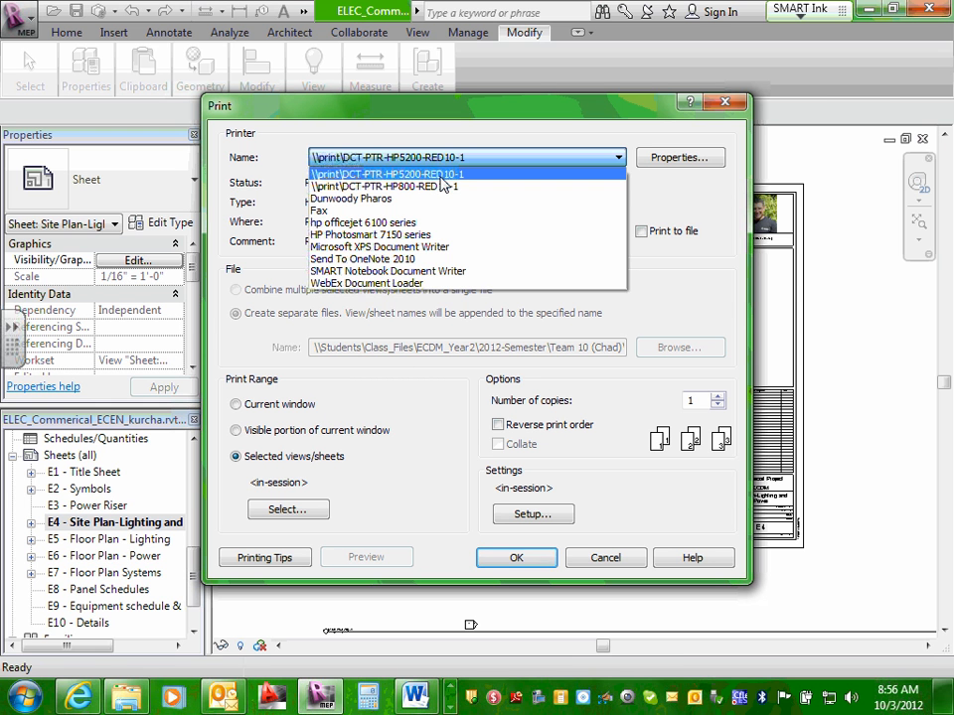
left_click(437, 174)
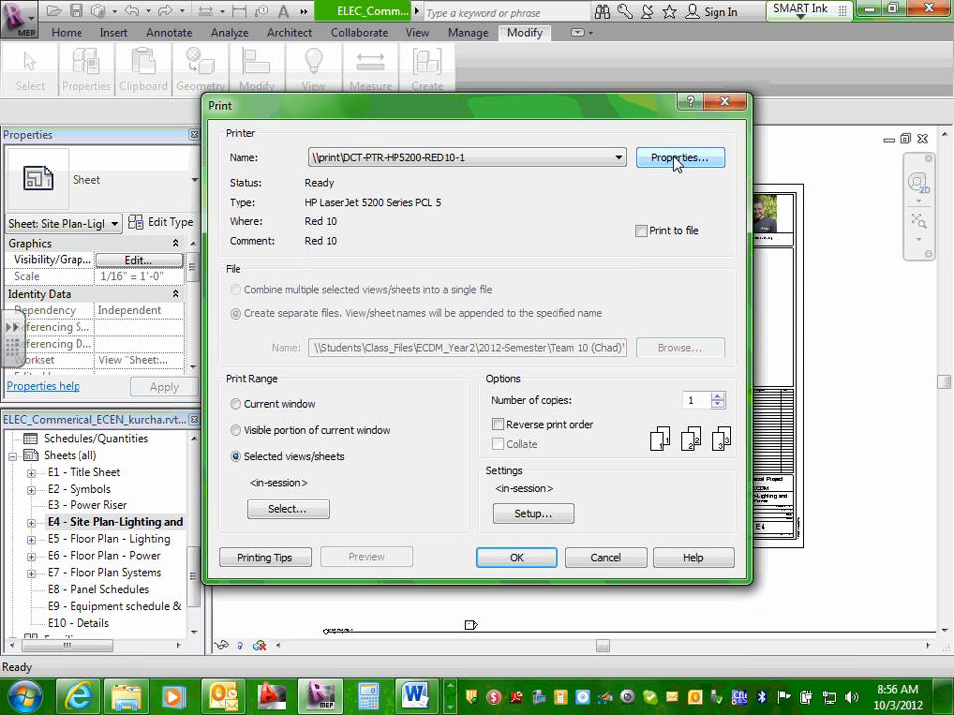
Examine the paper sizes offered in the printer's document properties, keeping 11x17.
left_click(674, 162)
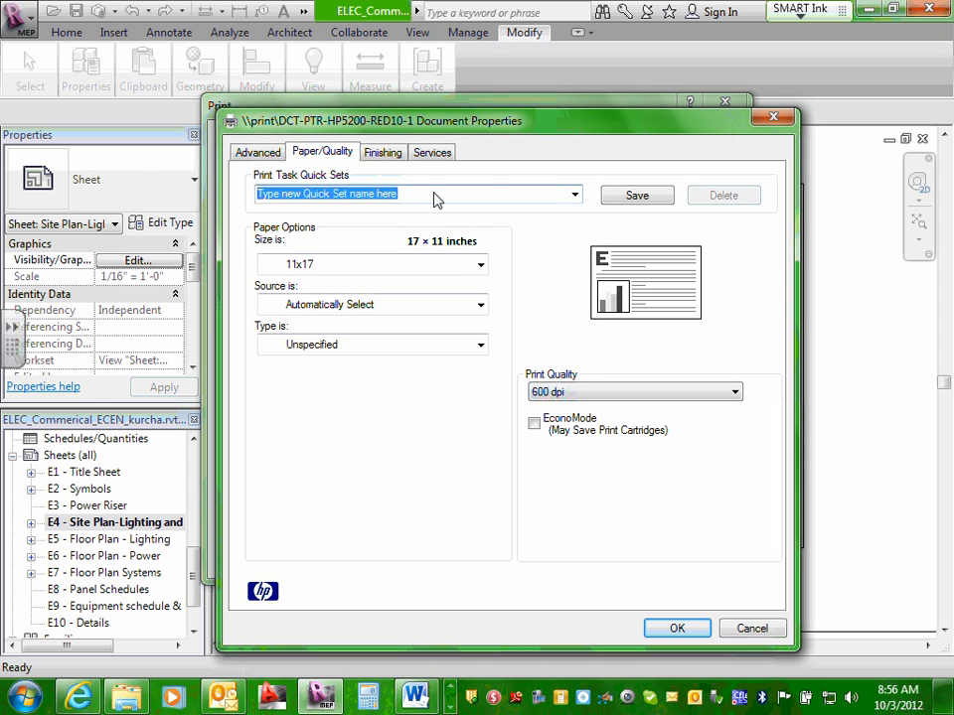
left_click(428, 264)
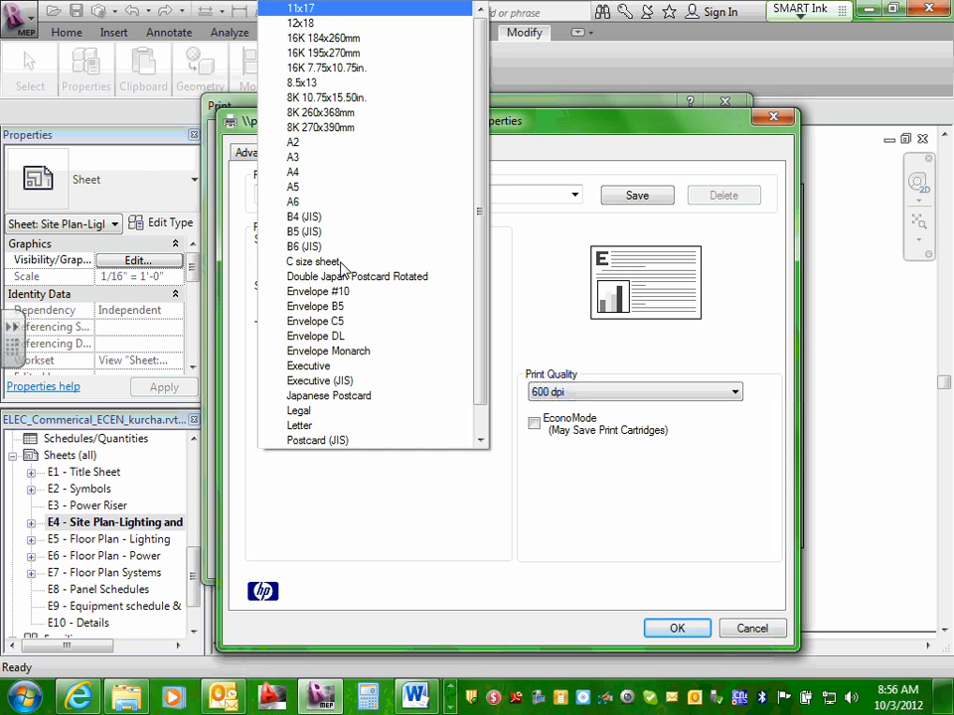
left_click(556, 281)
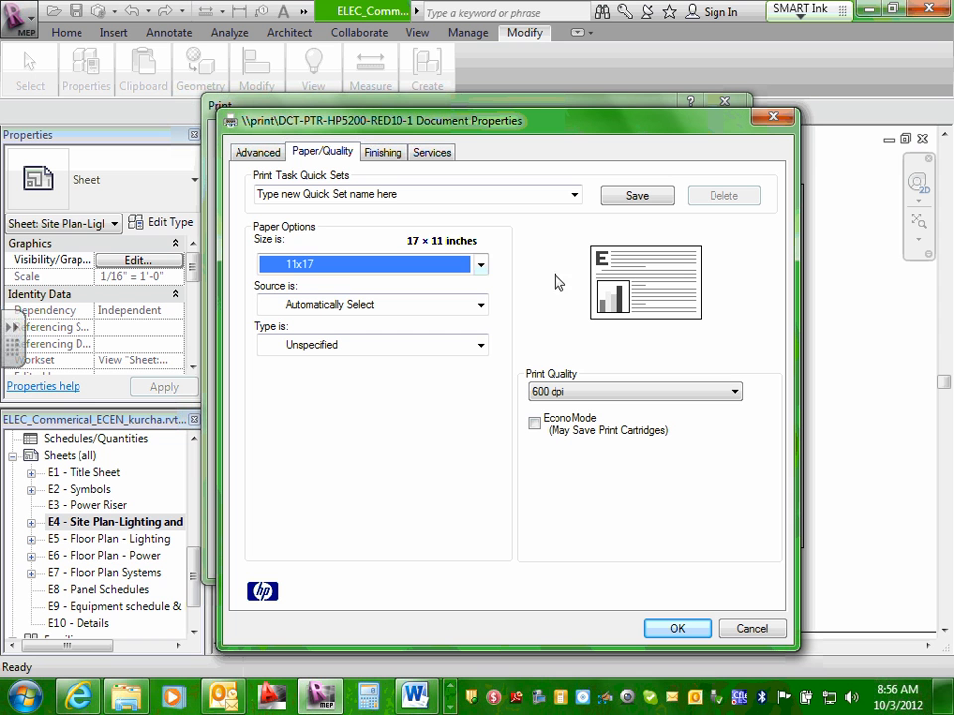
left_click(347, 275)
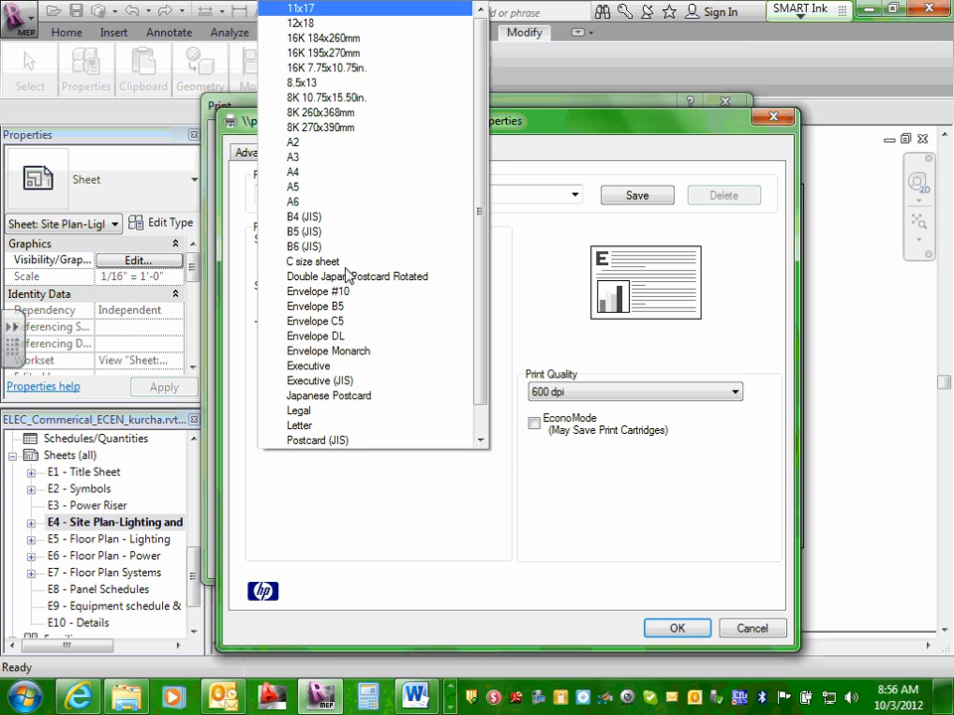
left_click(379, 13)
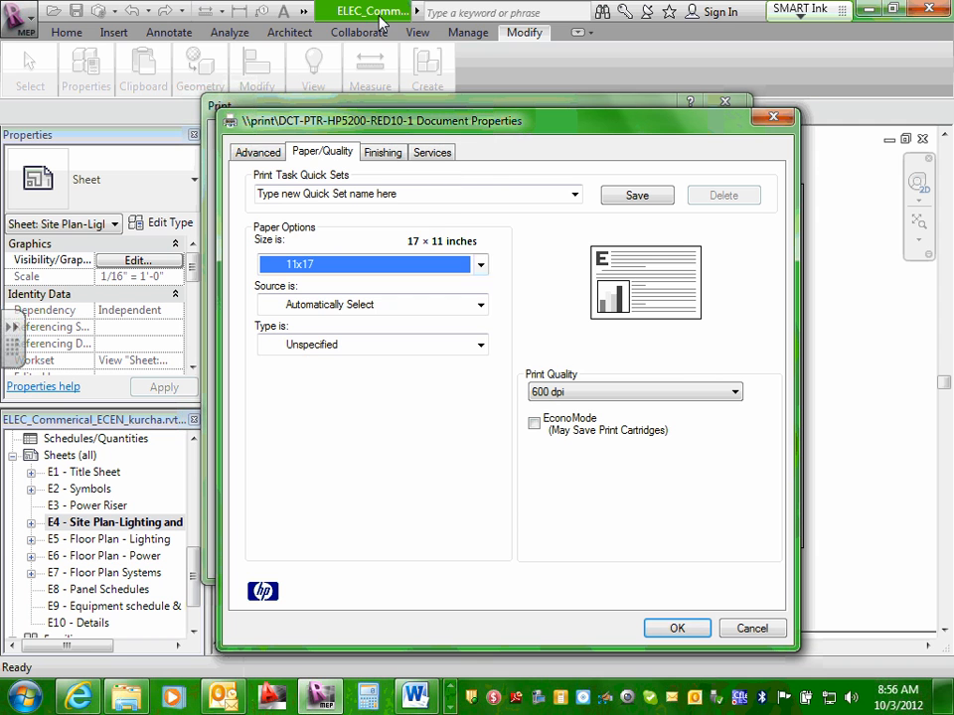
Toggle the 11x17 page orientation back and forth between portrait and landscape.
left_click(611, 262)
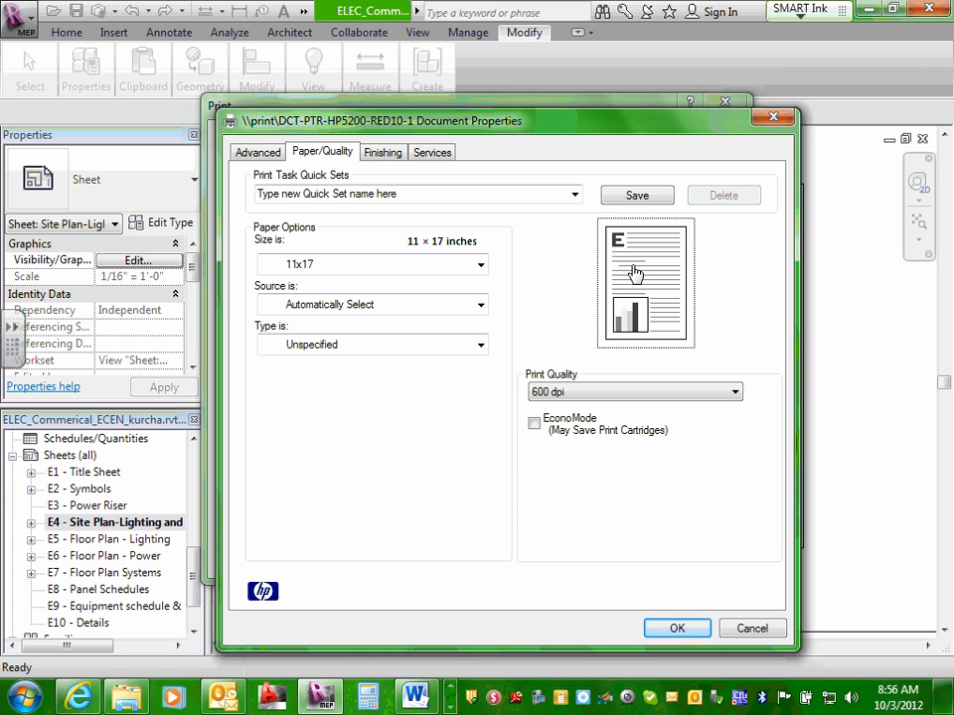
left_click(634, 273)
left_click(632, 272)
left_click(634, 274)
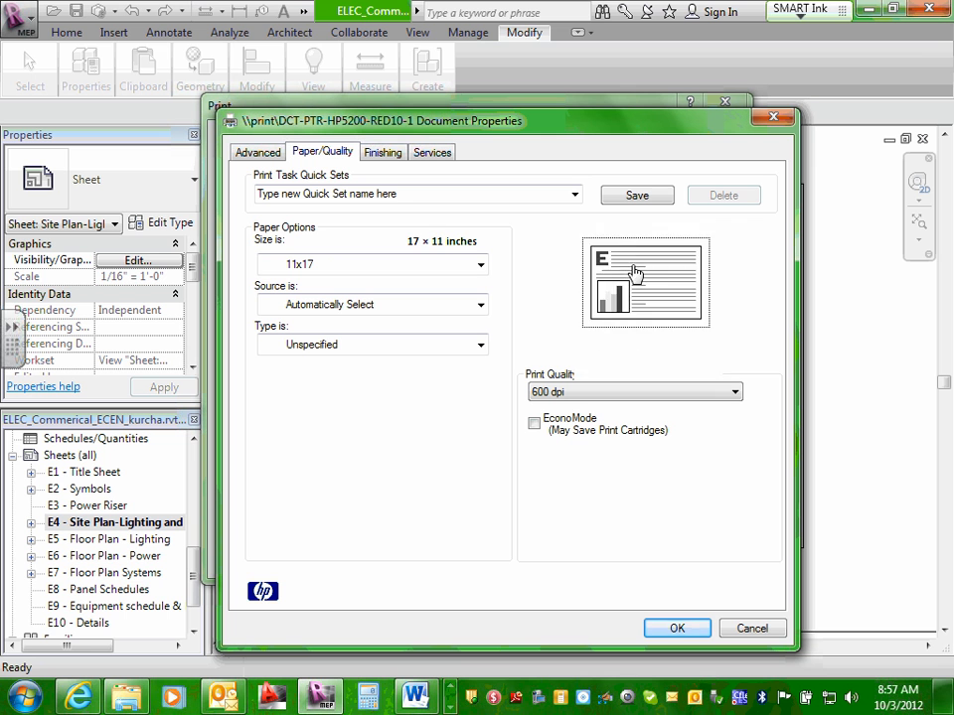
left_click(634, 273)
left_click(634, 273)
left_click(634, 273)
left_click(634, 273)
Look through the printer's finishing, services and advanced settings, and accept the document properties with 11x17 landscape paper.
left_click(391, 155)
left_click(435, 156)
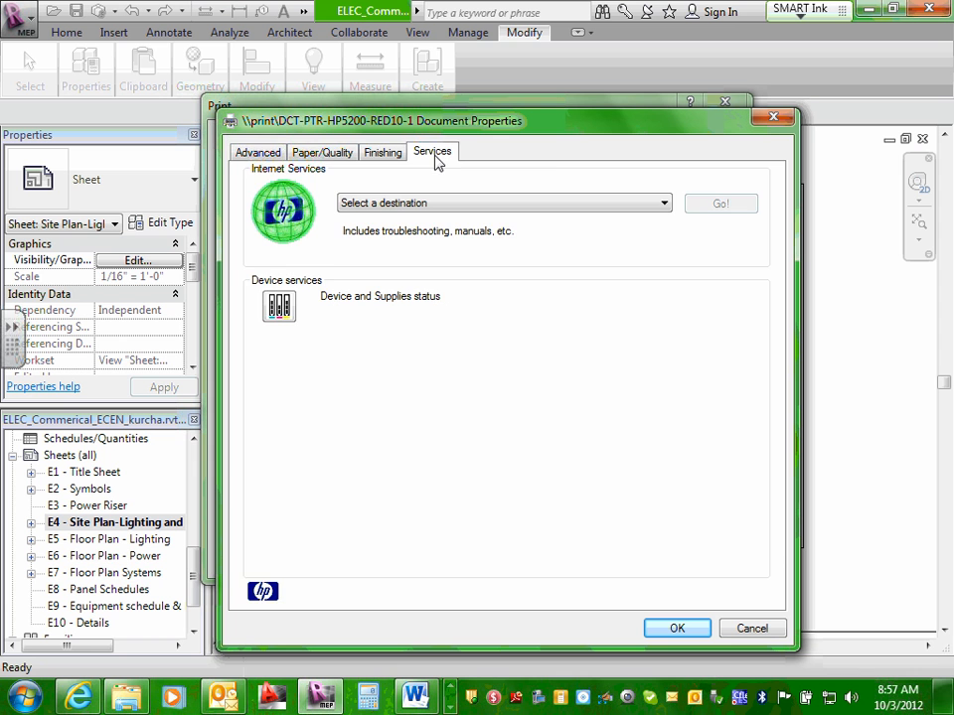
left_click(241, 156)
left_click(324, 153)
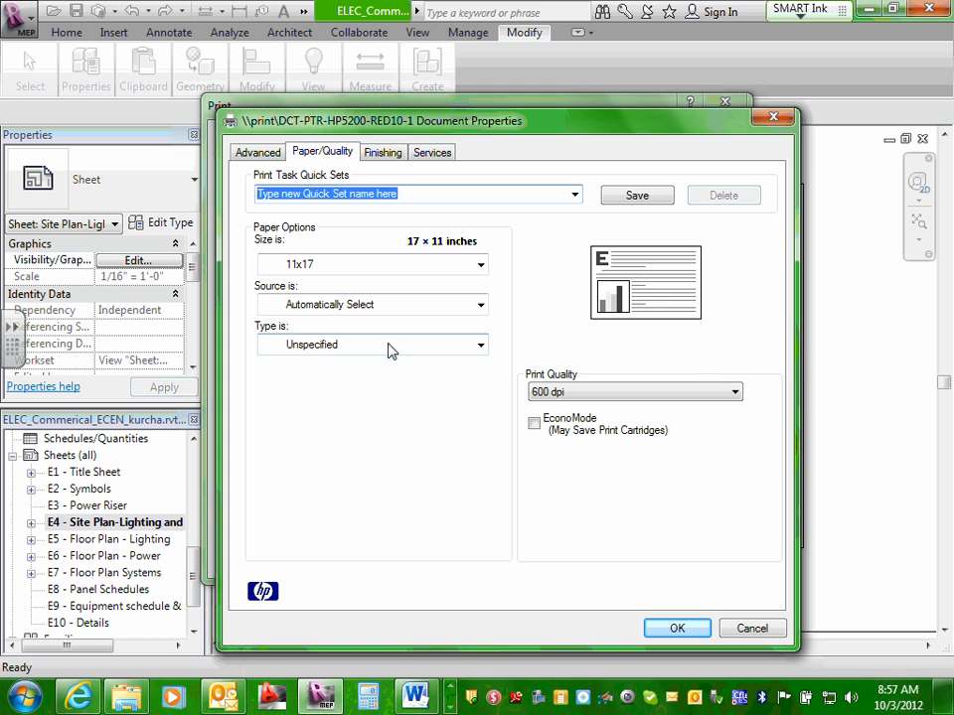
left_click(656, 630)
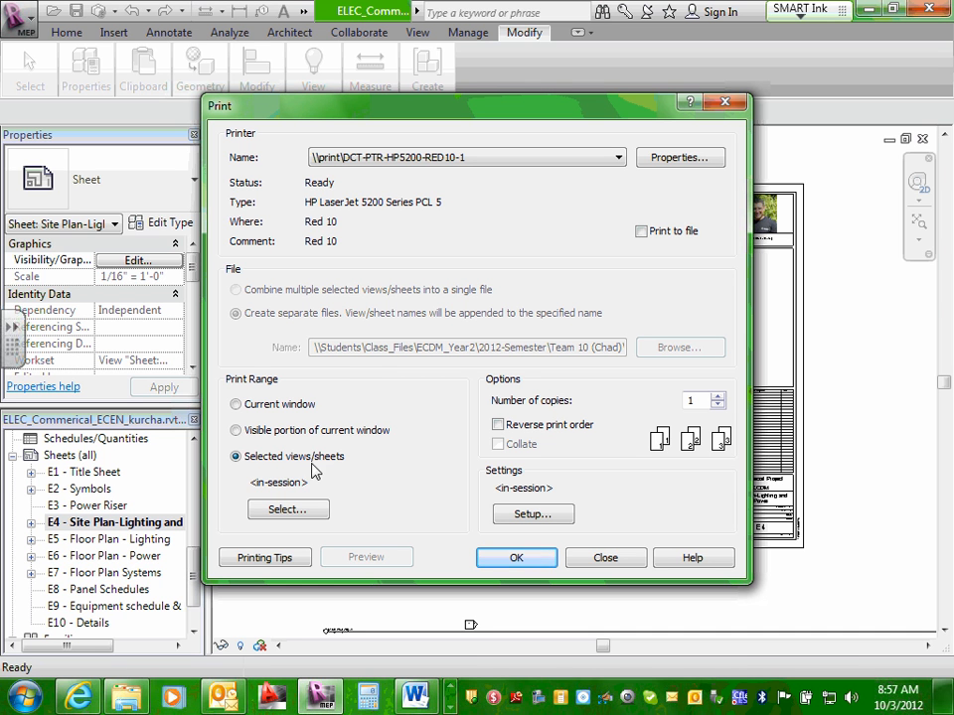
Review the print setup options and the available setup names, leaving them without changes.
left_click(549, 518)
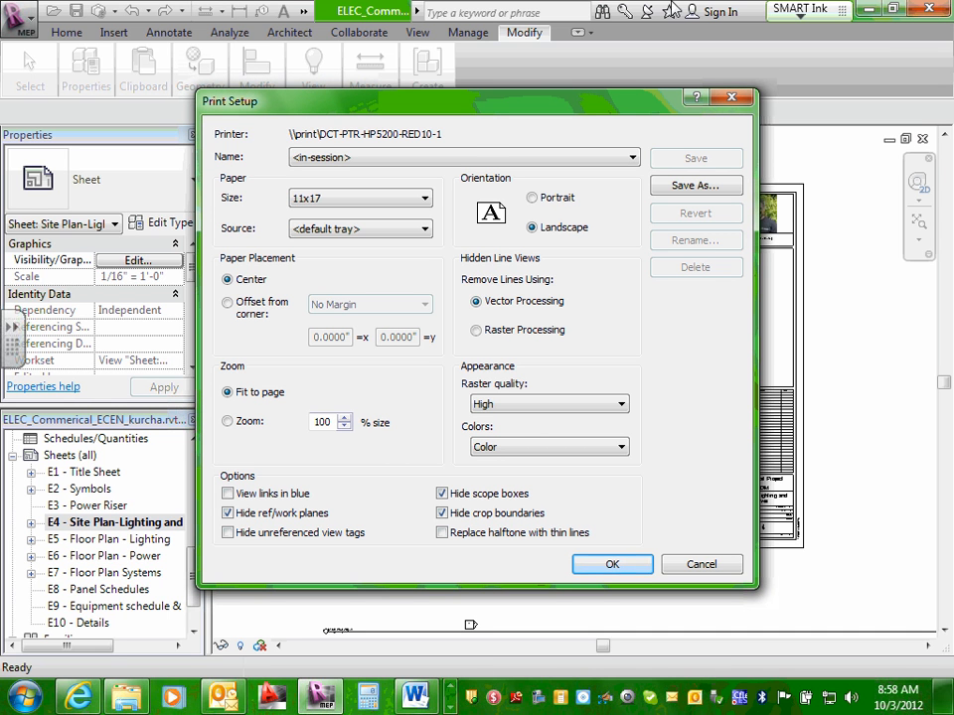
left_click(631, 161)
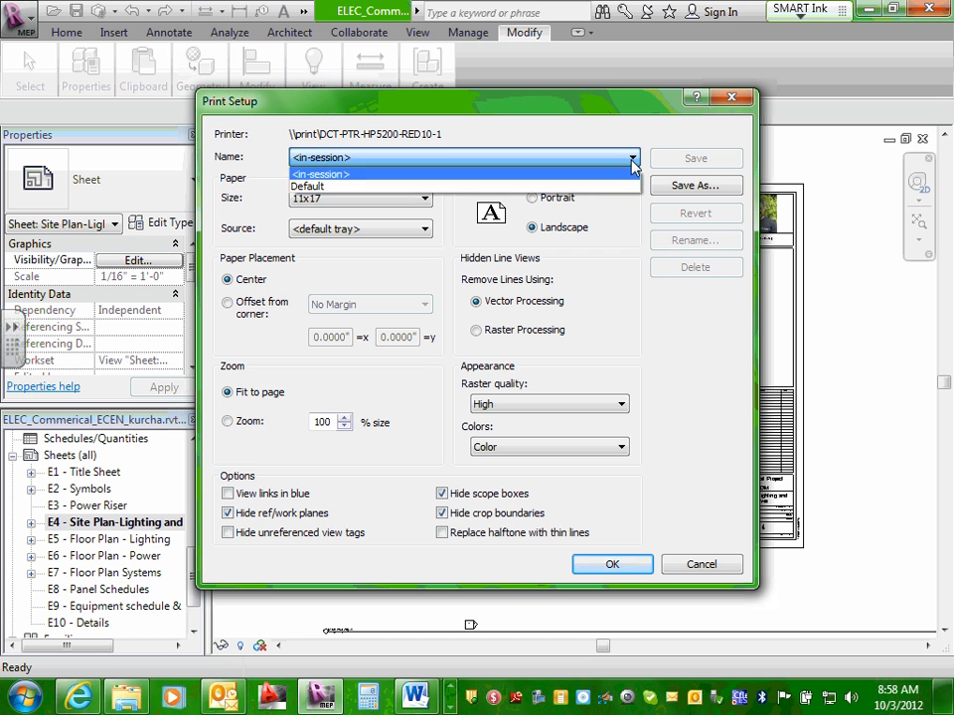
left_click(631, 161)
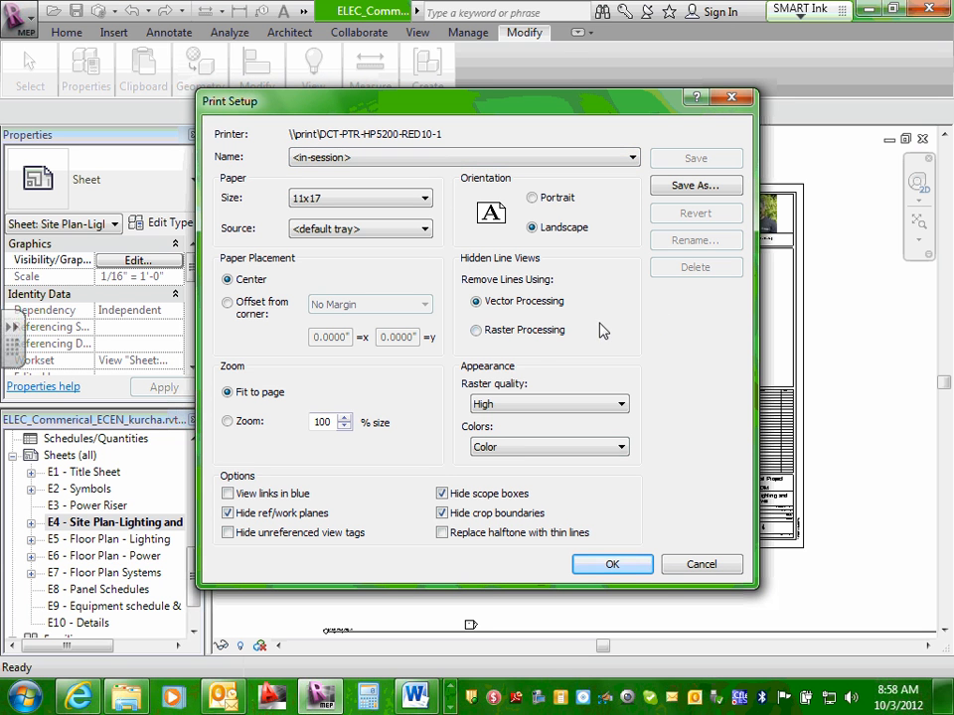
left_click(701, 565)
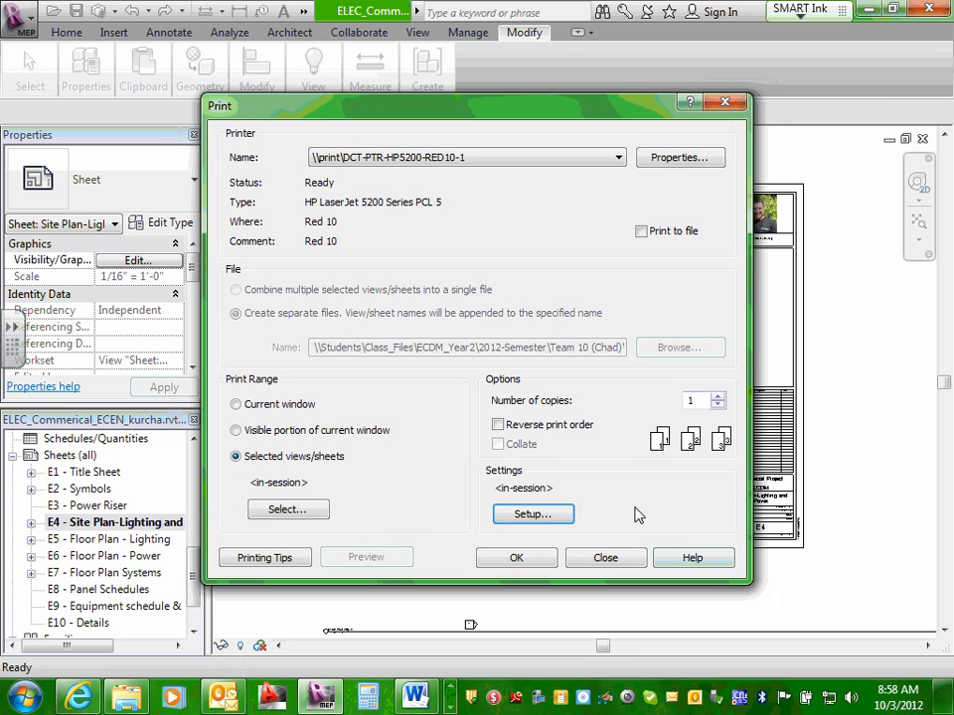
Add sheets E2 through E10 to the print selection alongside E1, and decline saving the settings for a future session.
left_click(293, 512)
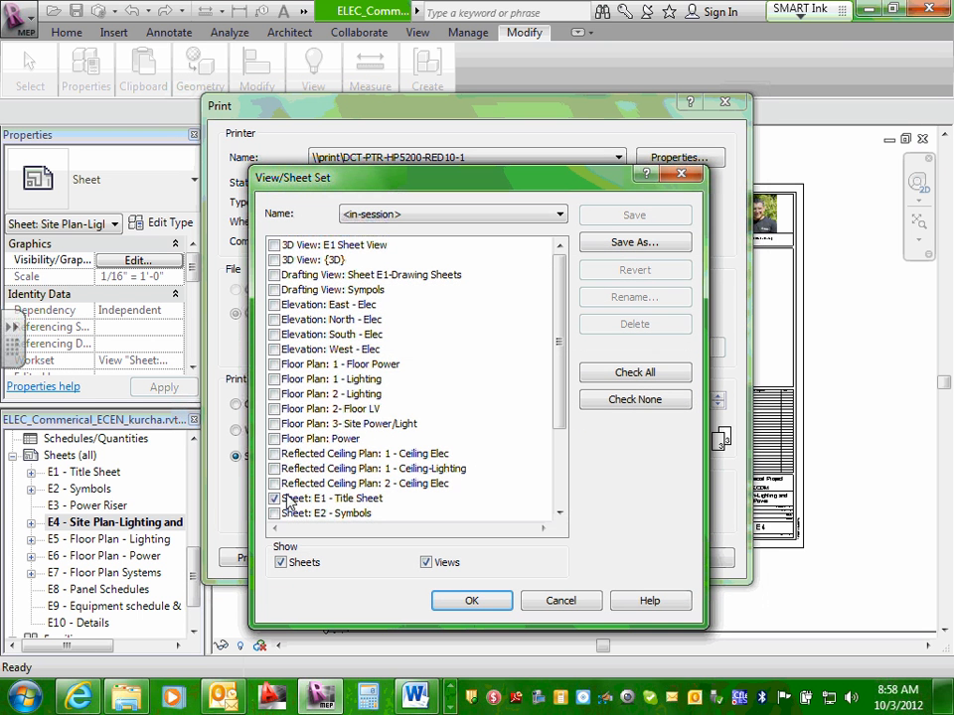
left_click_drag(562, 342, 556, 443)
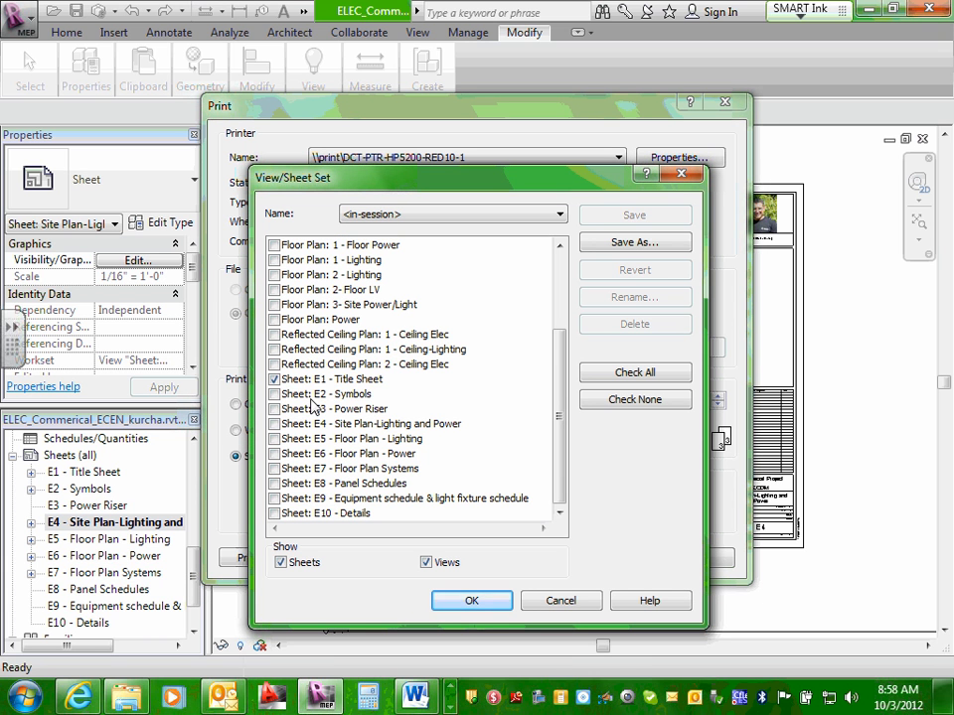
left_click(274, 395)
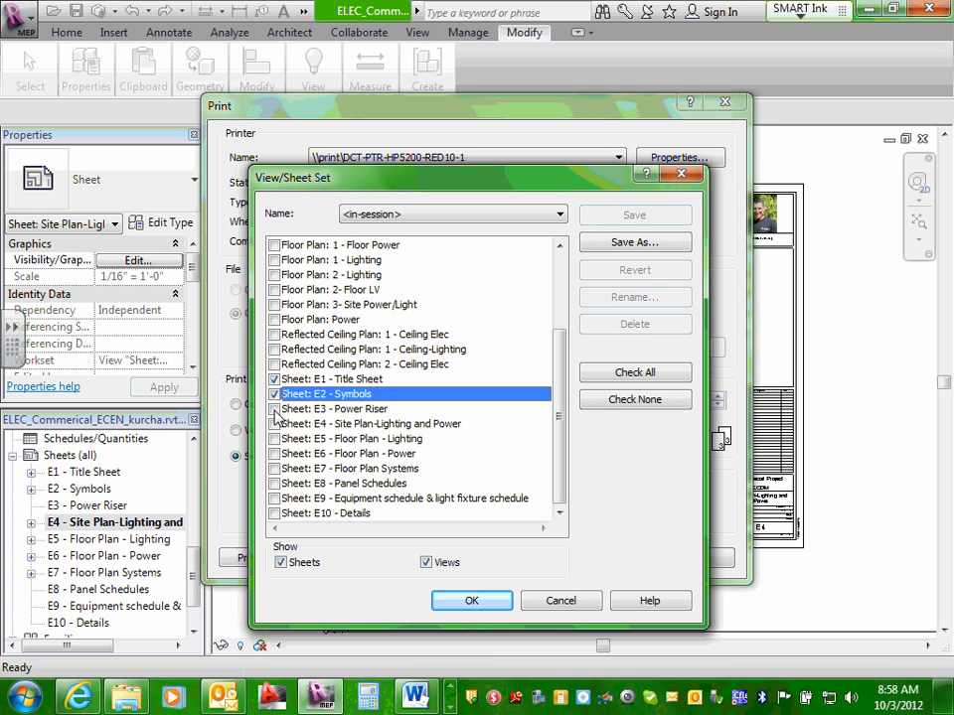
left_click(275, 410)
left_click(274, 424)
left_click(274, 439)
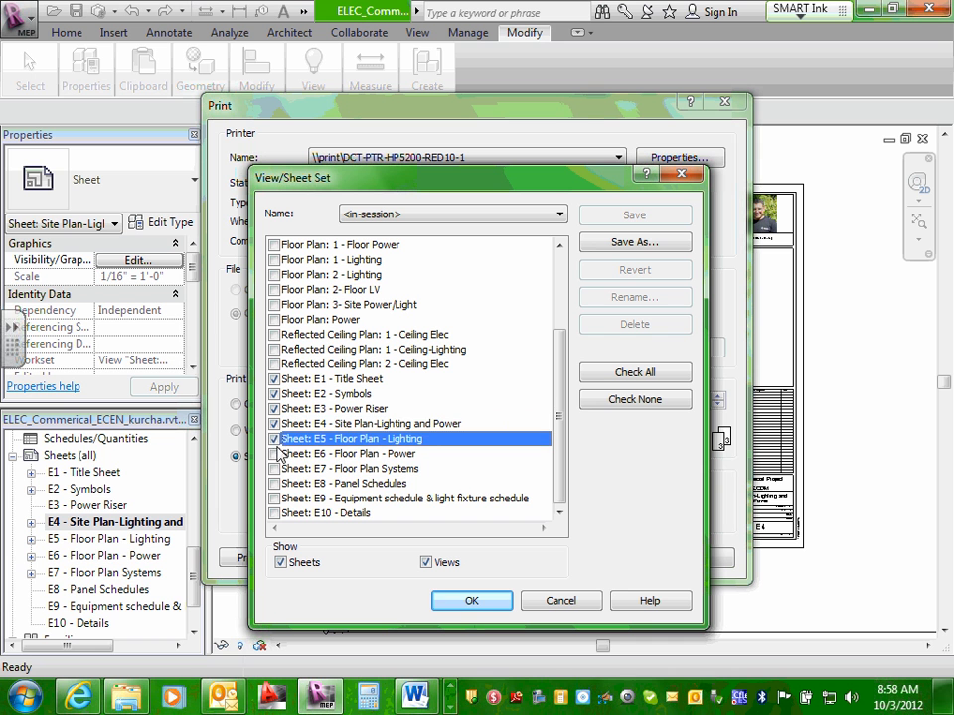
left_click(274, 454)
left_click(274, 468)
left_click(274, 484)
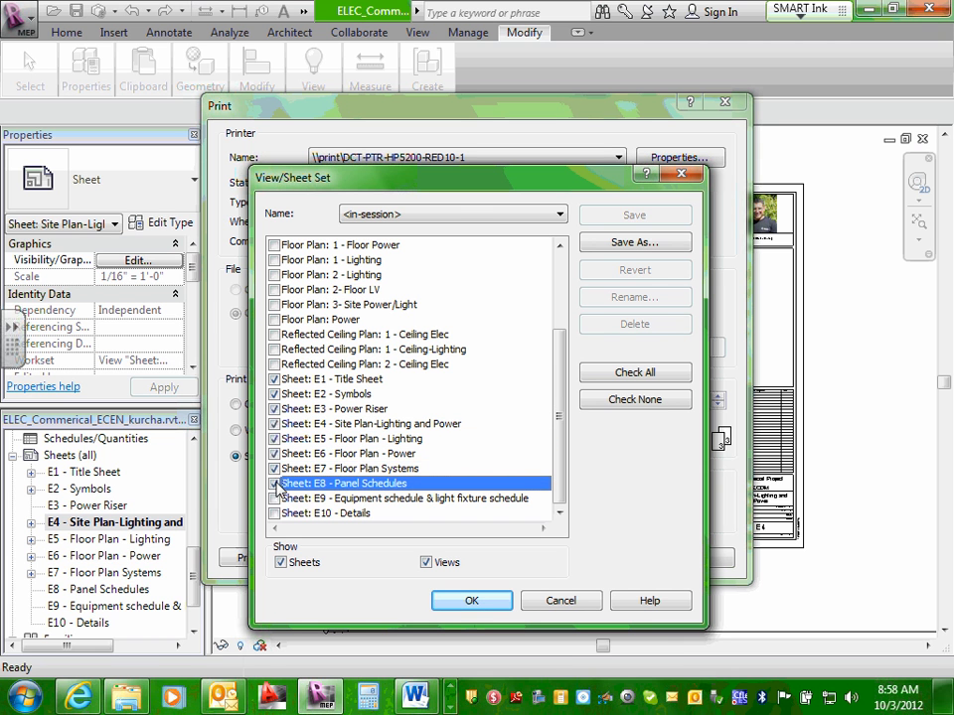
left_click(274, 499)
left_click(274, 513)
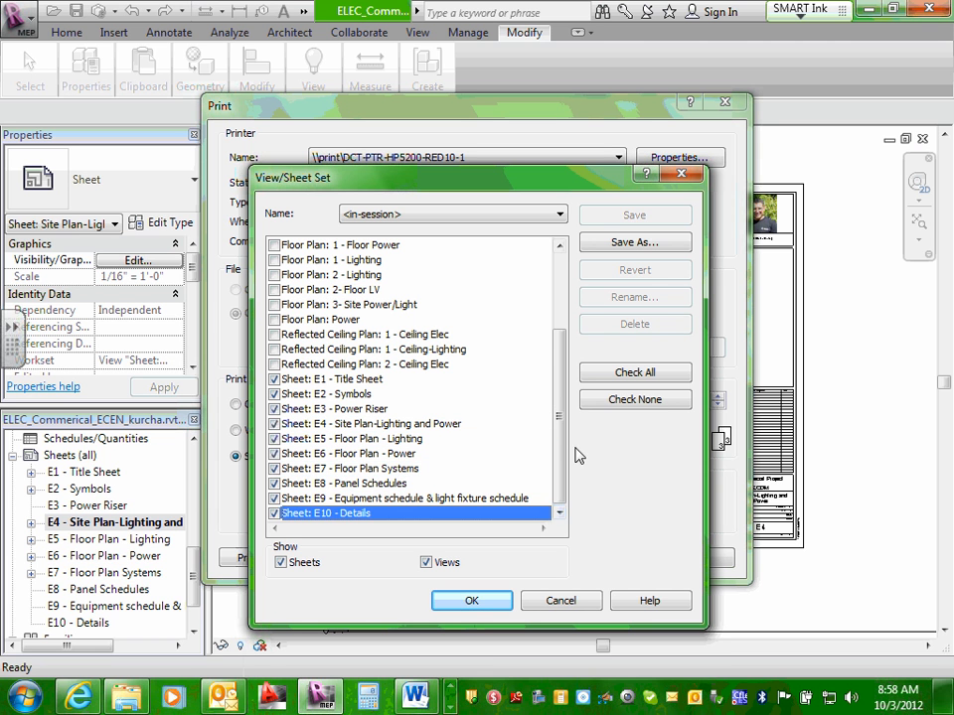
left_click_drag(562, 441, 582, 460)
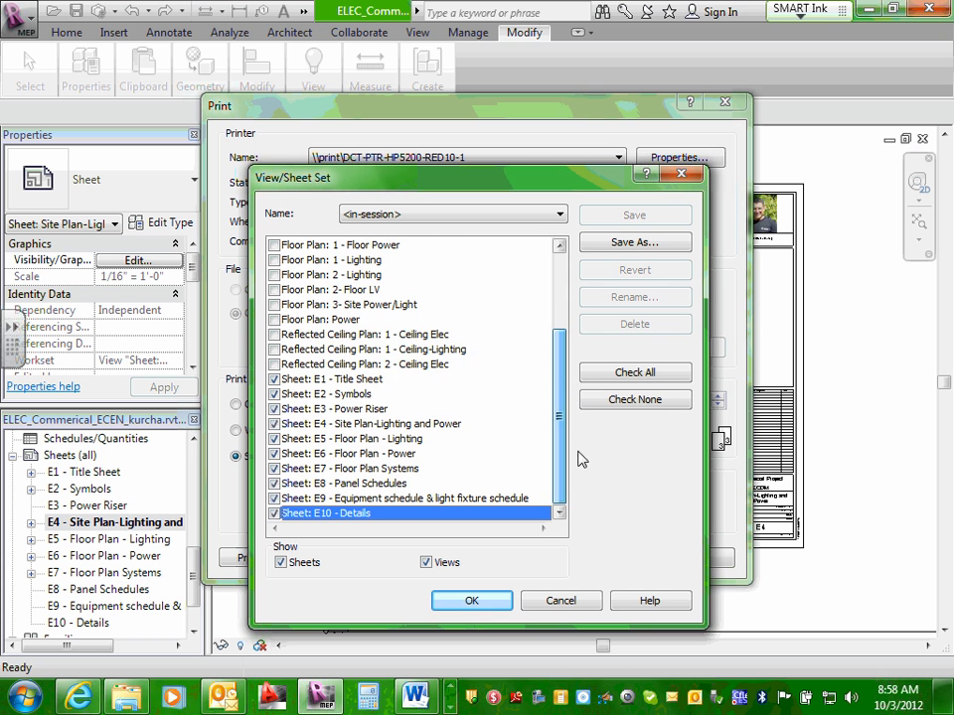
left_click(485, 602)
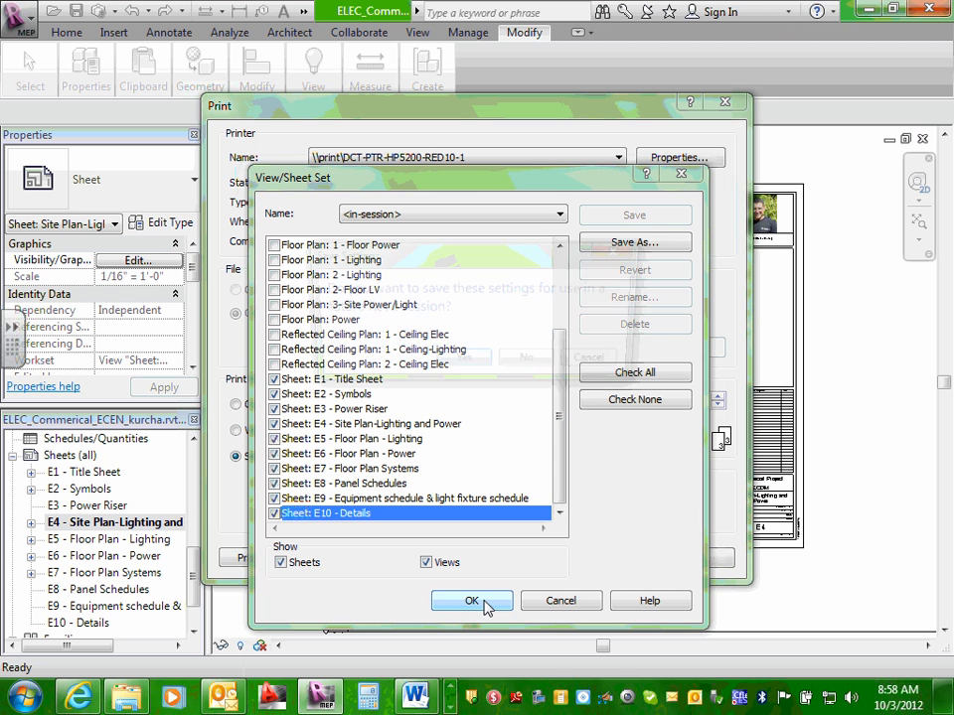
left_click(527, 365)
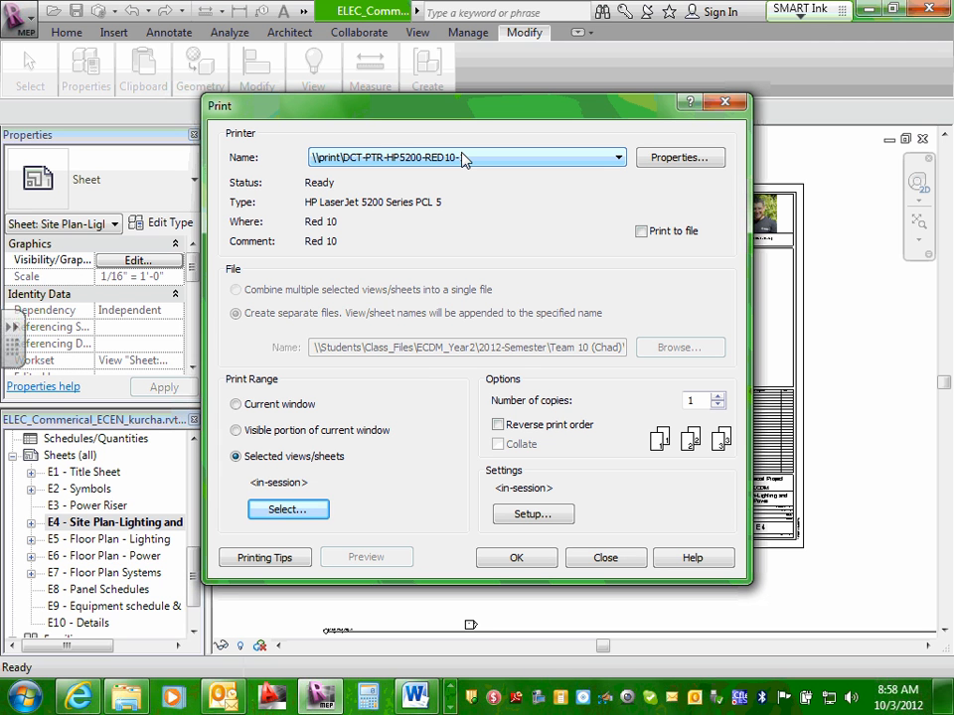
left_click(701, 159)
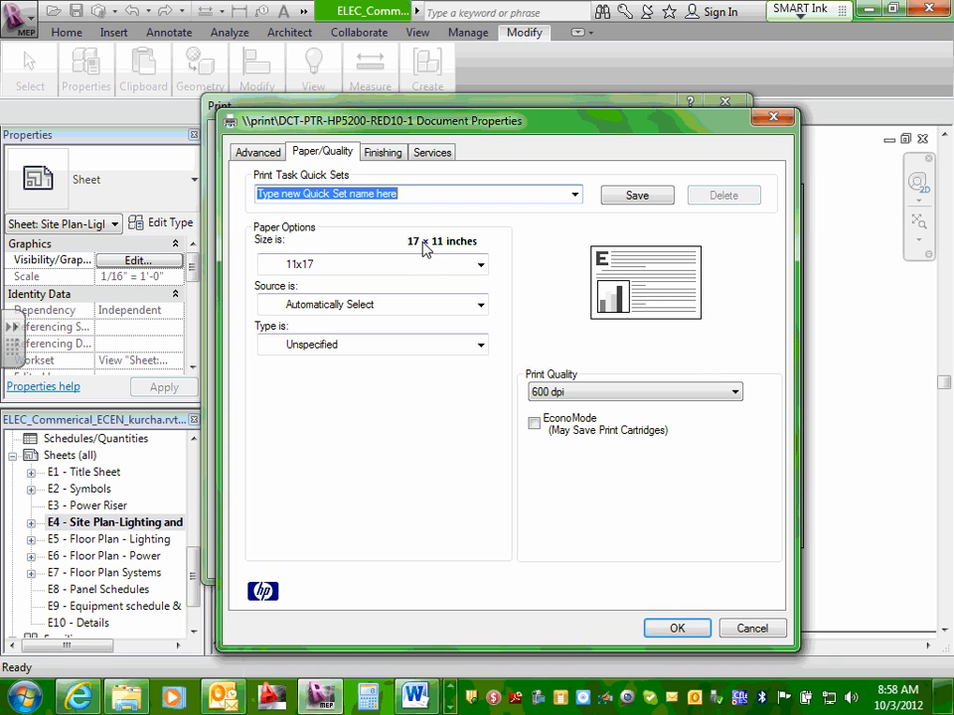
left_click(751, 628)
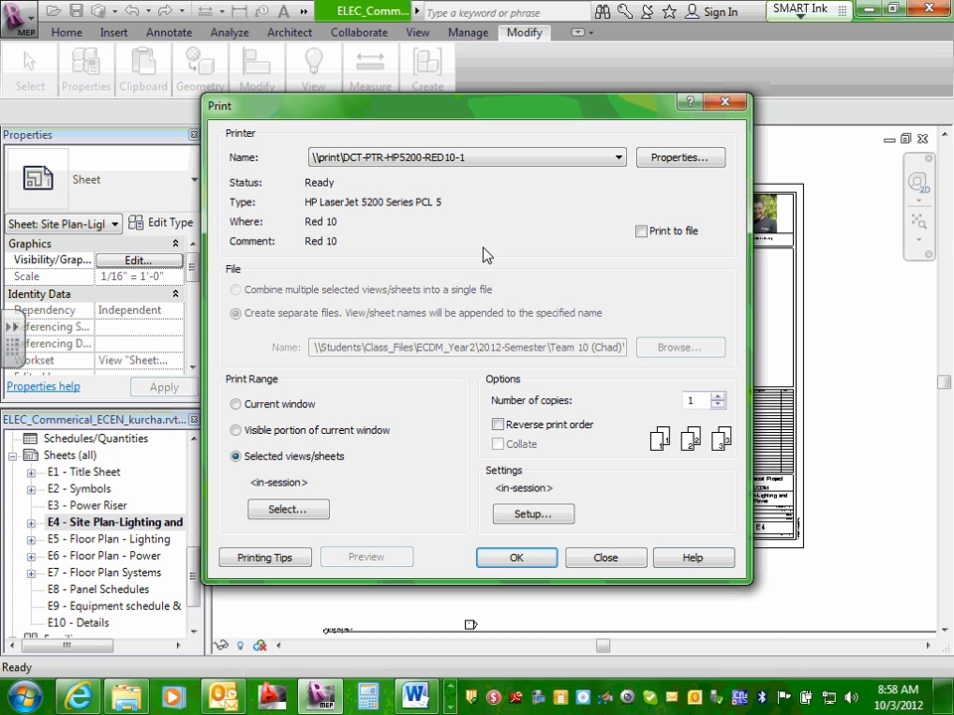
left_click(301, 511)
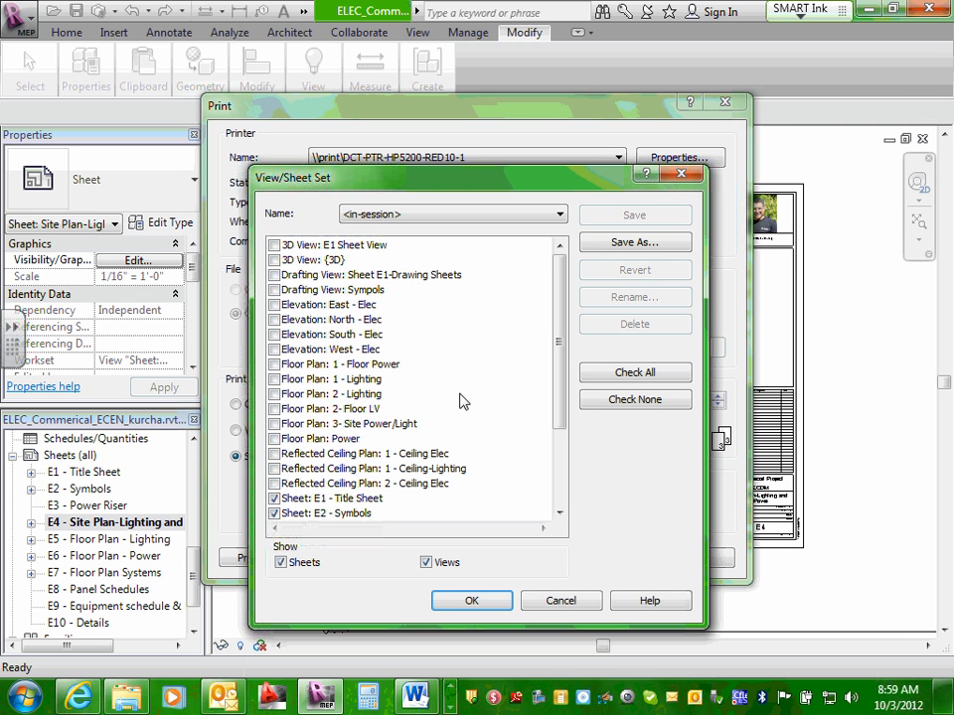
scroll(557, 386, "down", 3)
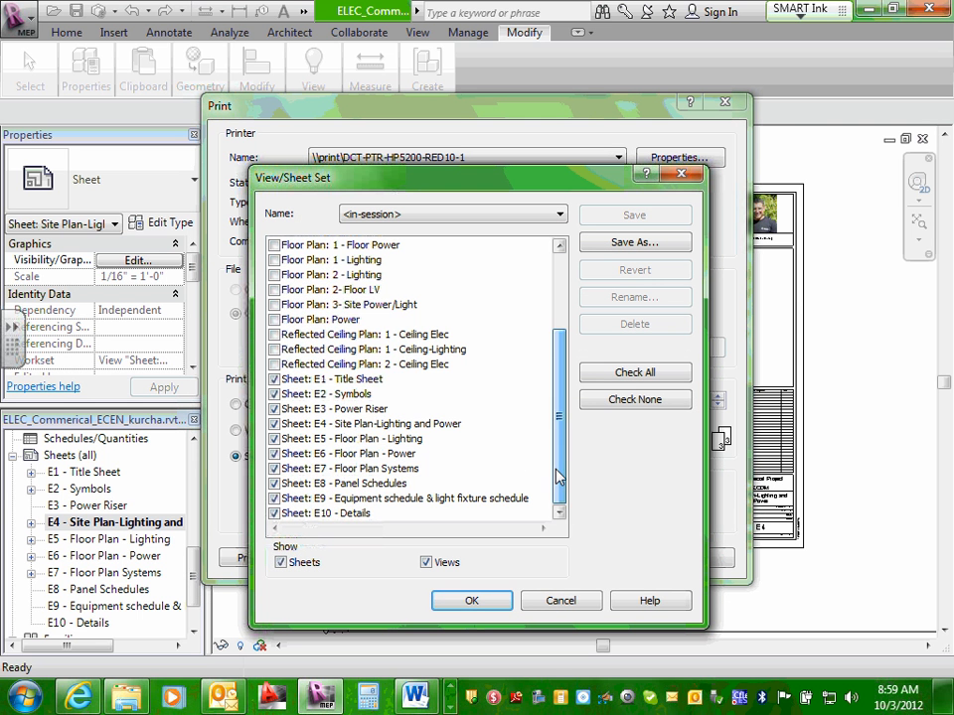
left_click(274, 378)
left_click(274, 393)
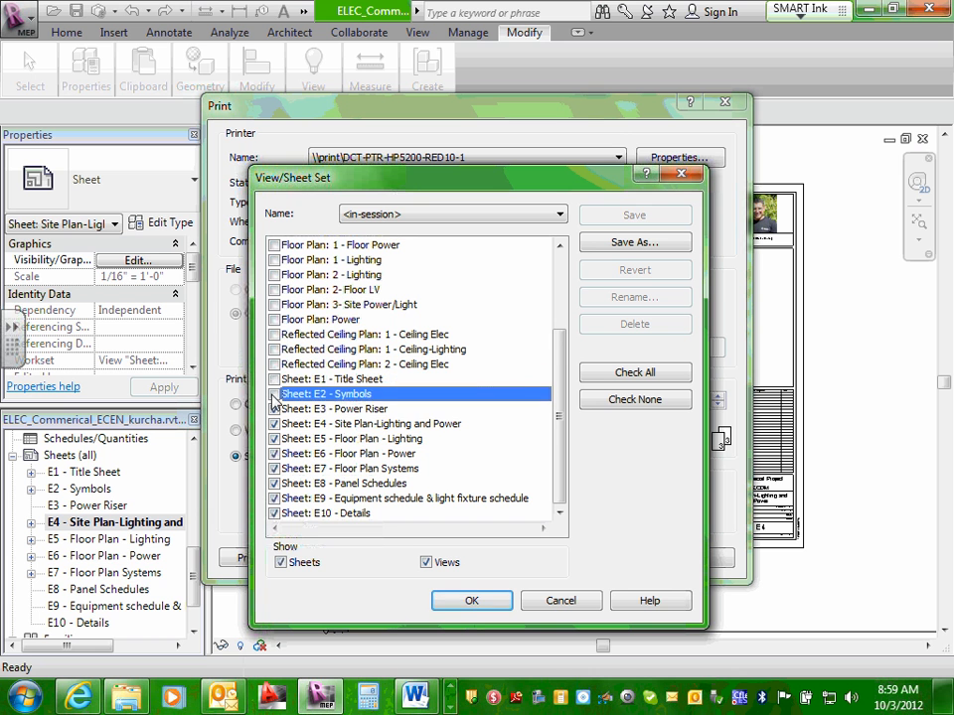
left_click(274, 408)
left_click(274, 423)
left_click(274, 438)
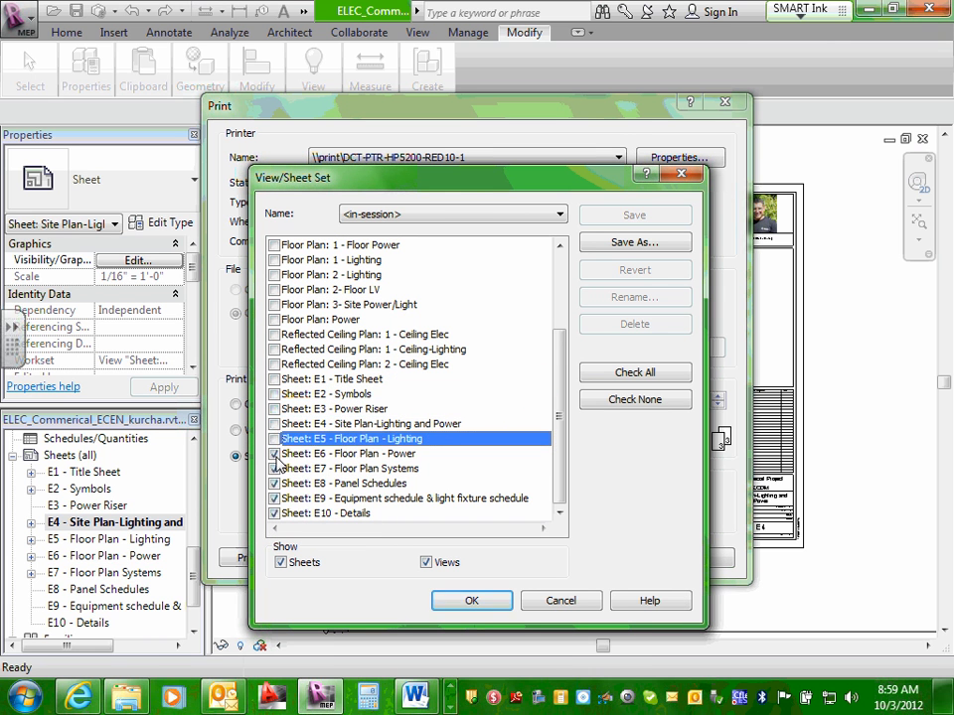
left_click(275, 453)
left_click(274, 468)
left_click(275, 482)
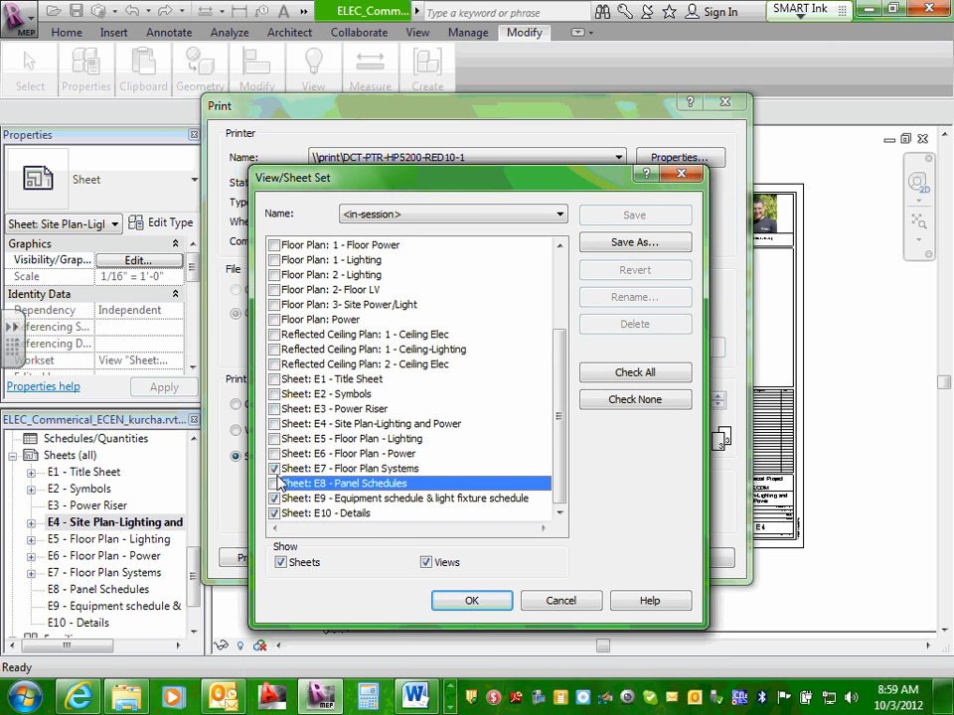
left_click(274, 498)
left_click(274, 513)
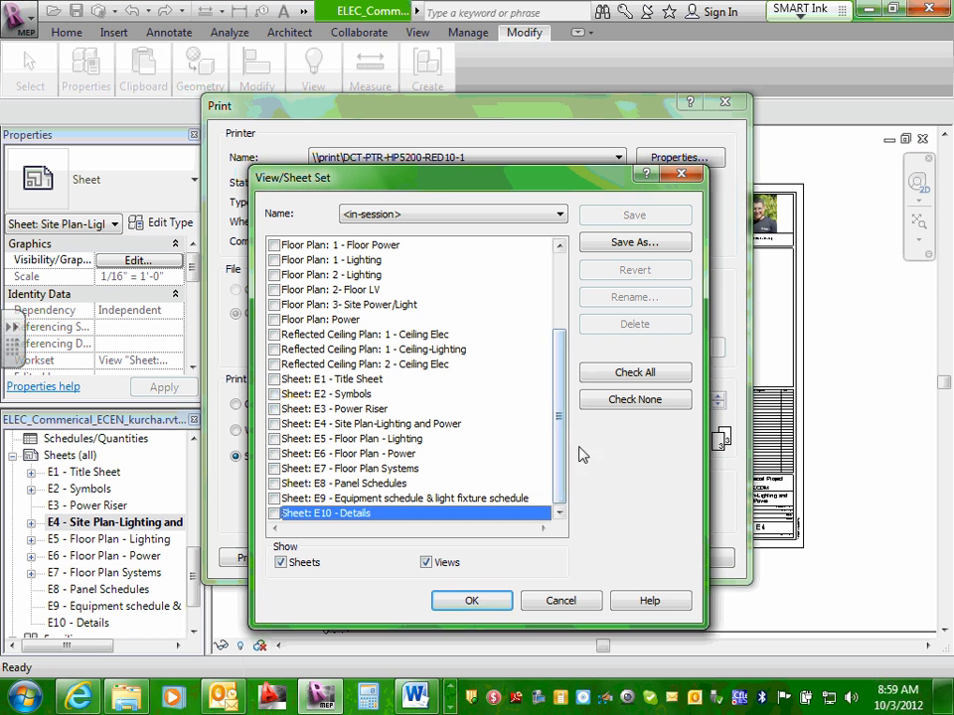
left_click_drag(567, 434, 577, 486)
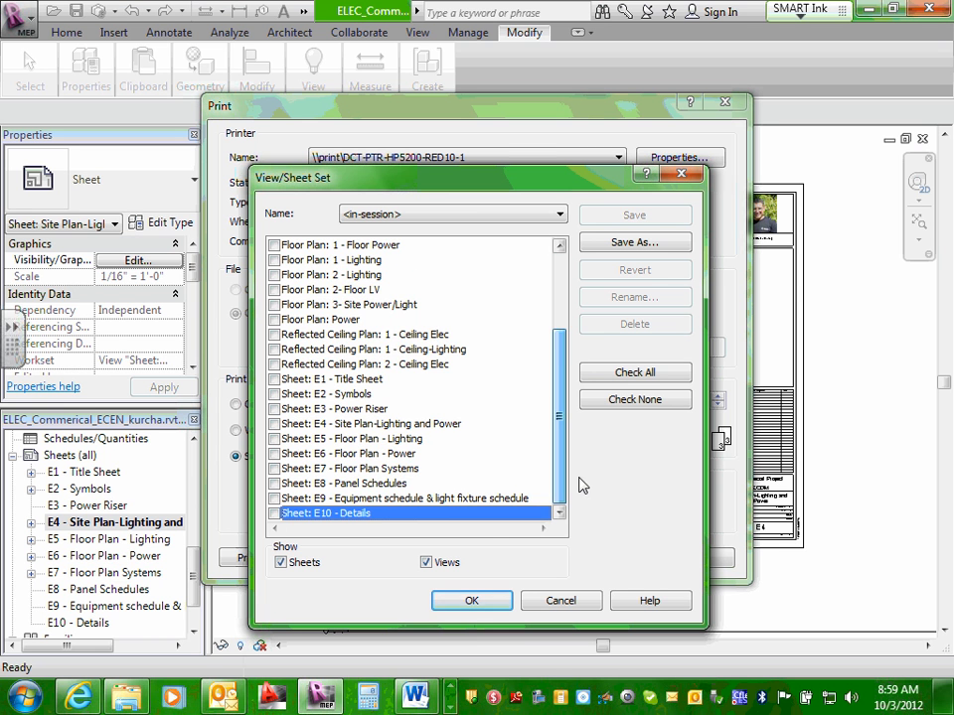
left_click(581, 600)
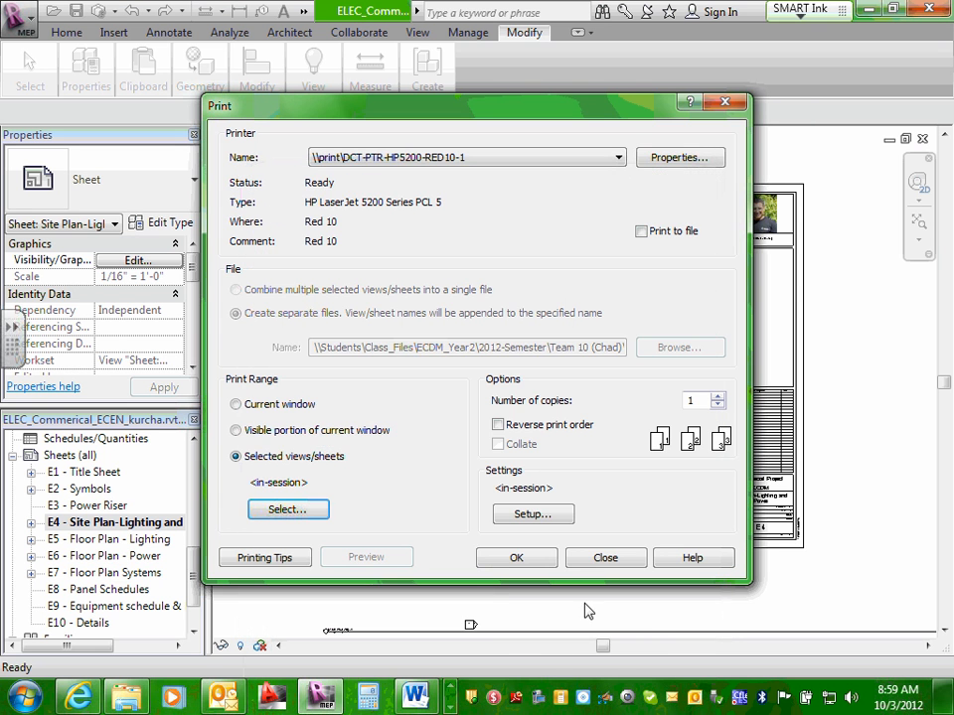
left_click(405, 482)
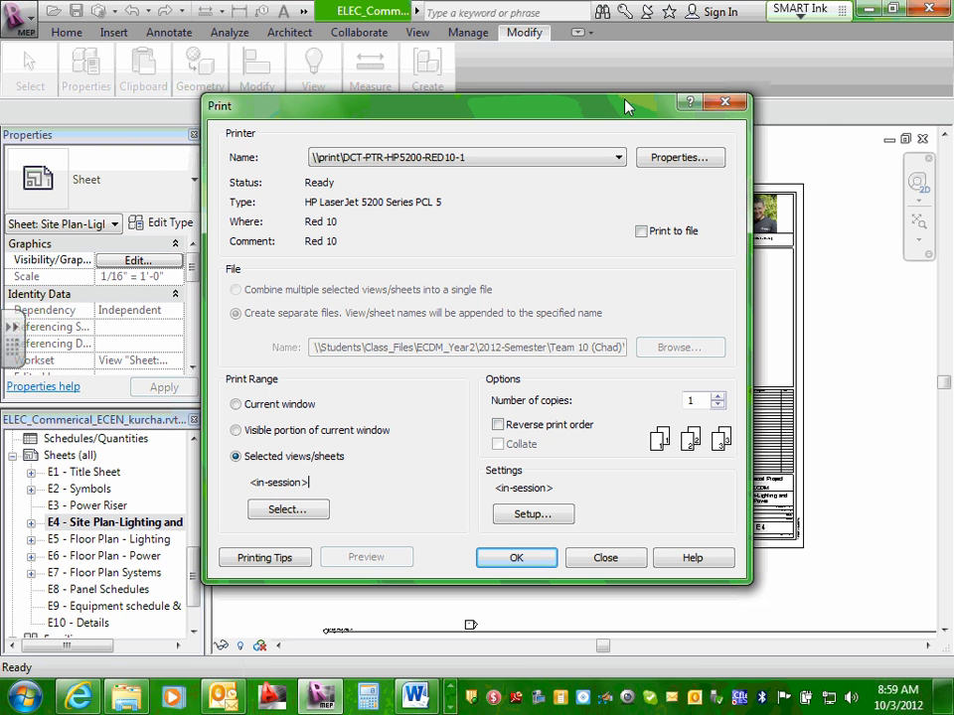
Switch the printer to \\print\DCT-PTR-HP800-RED10-1 and close the print settings without printing.
left_click(619, 159)
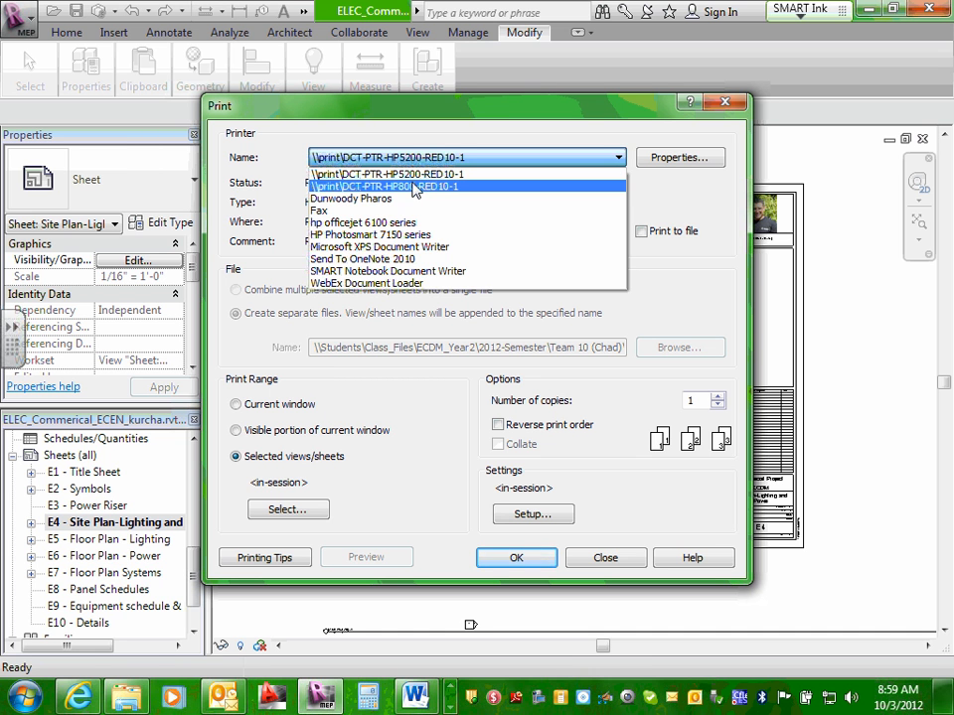
left_click(415, 187)
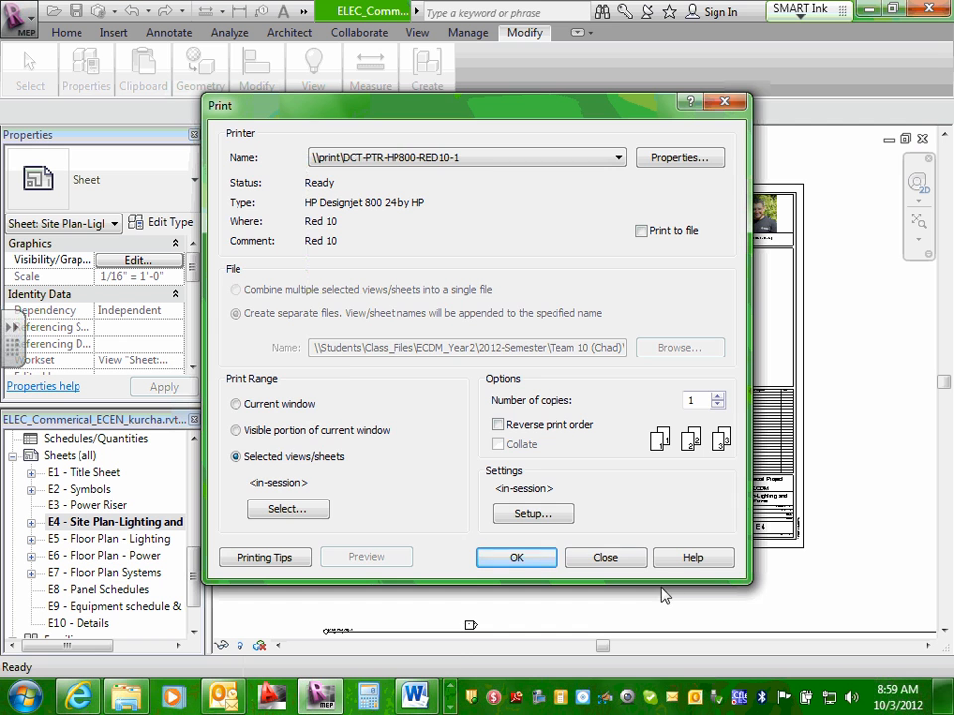
left_click(603, 557)
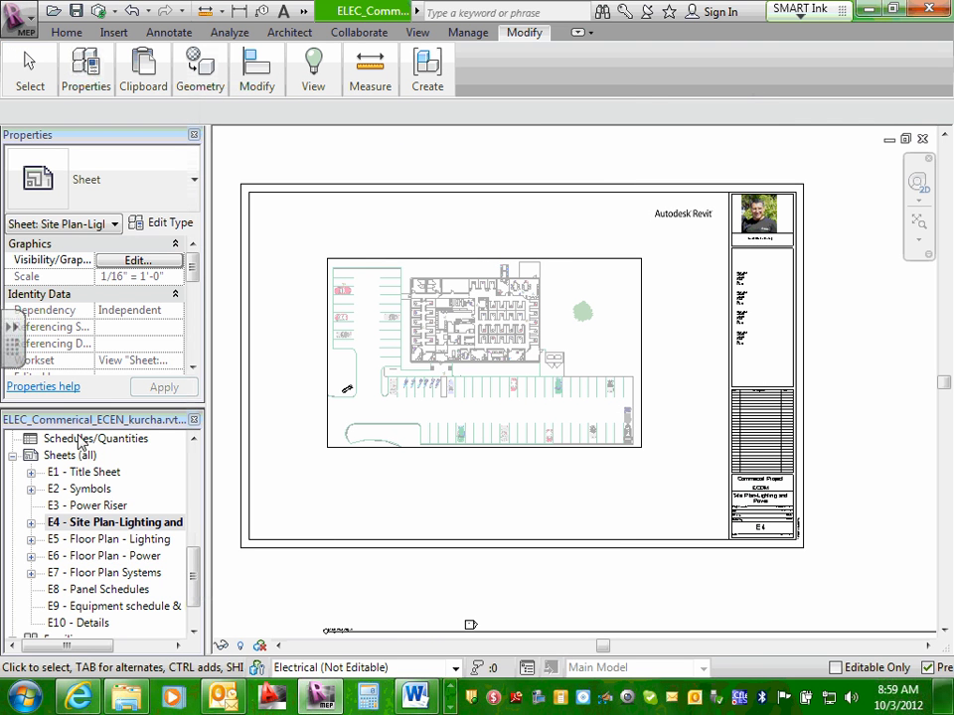
Open sheet E7 - Floor Plan Systems, start printing it and check the printer choices, keeping \\print\DCT-PTR-HP800-RED10-1.
double_click(102, 573)
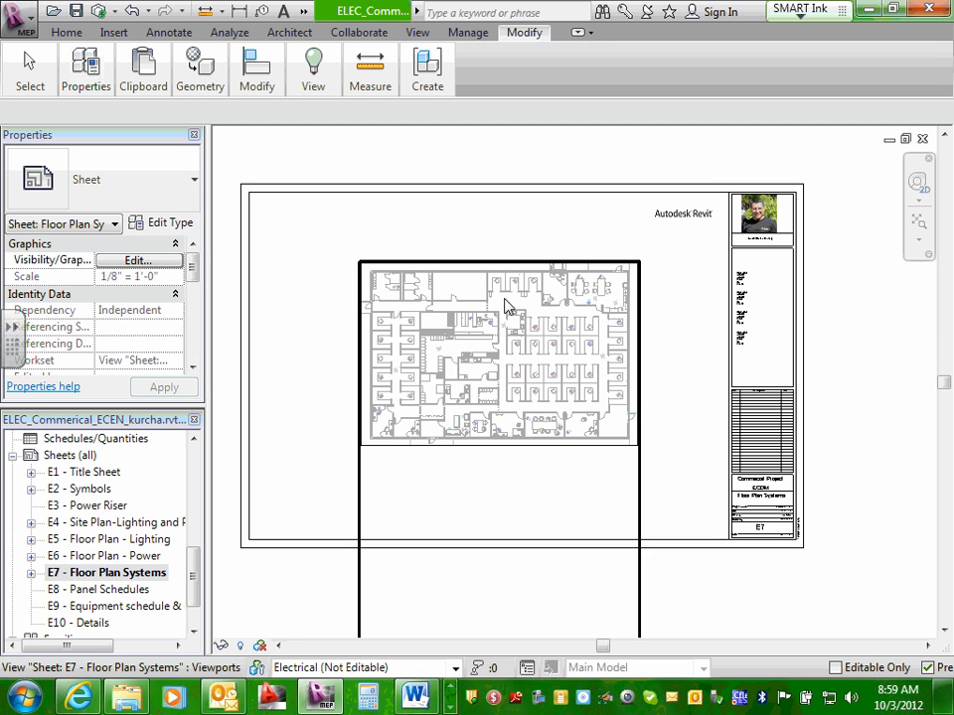
left_click(28, 22)
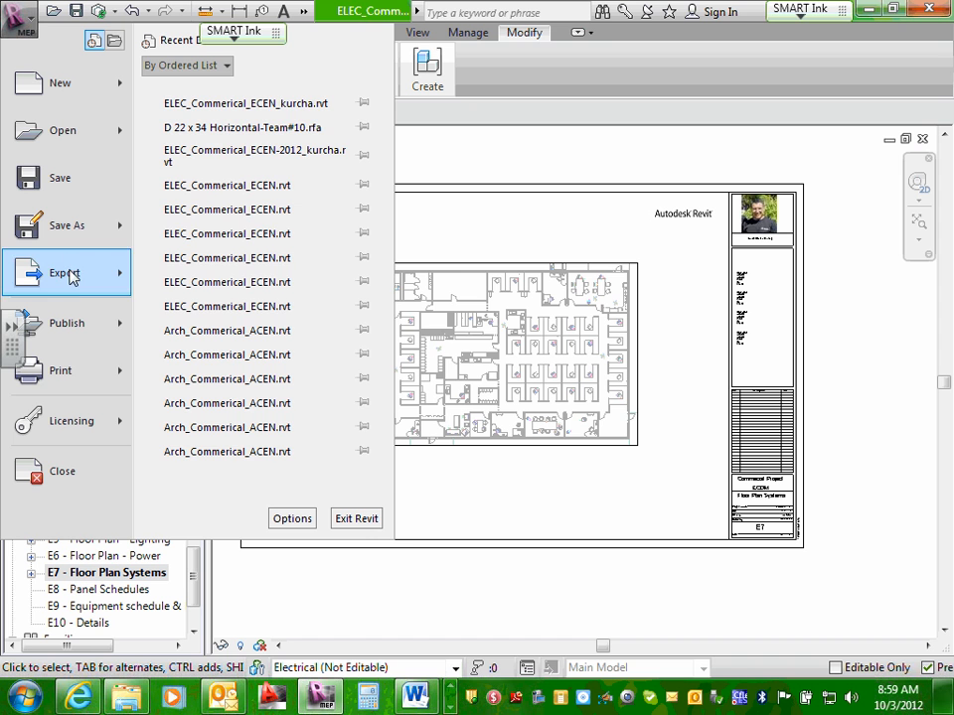
mouse_move(71, 371)
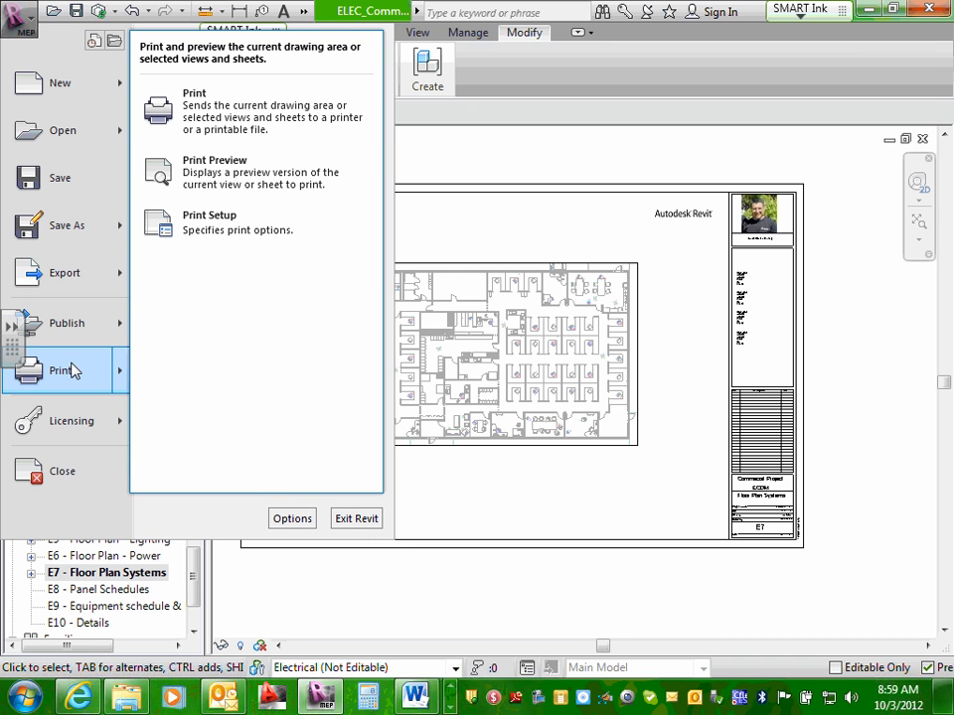
left_click(288, 121)
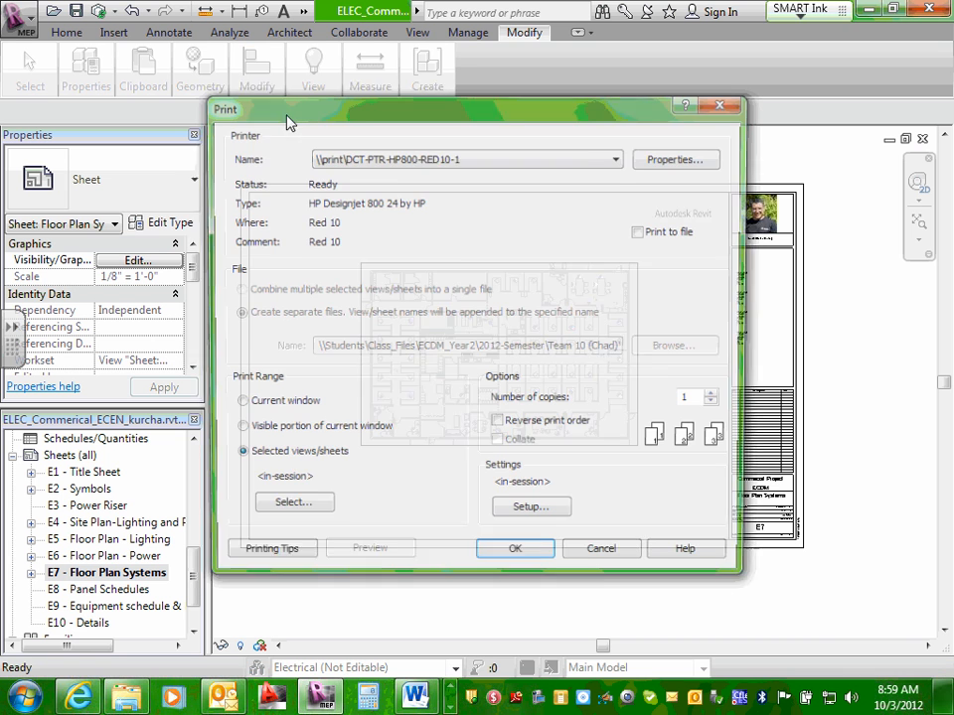
left_click(619, 161)
left_click(619, 161)
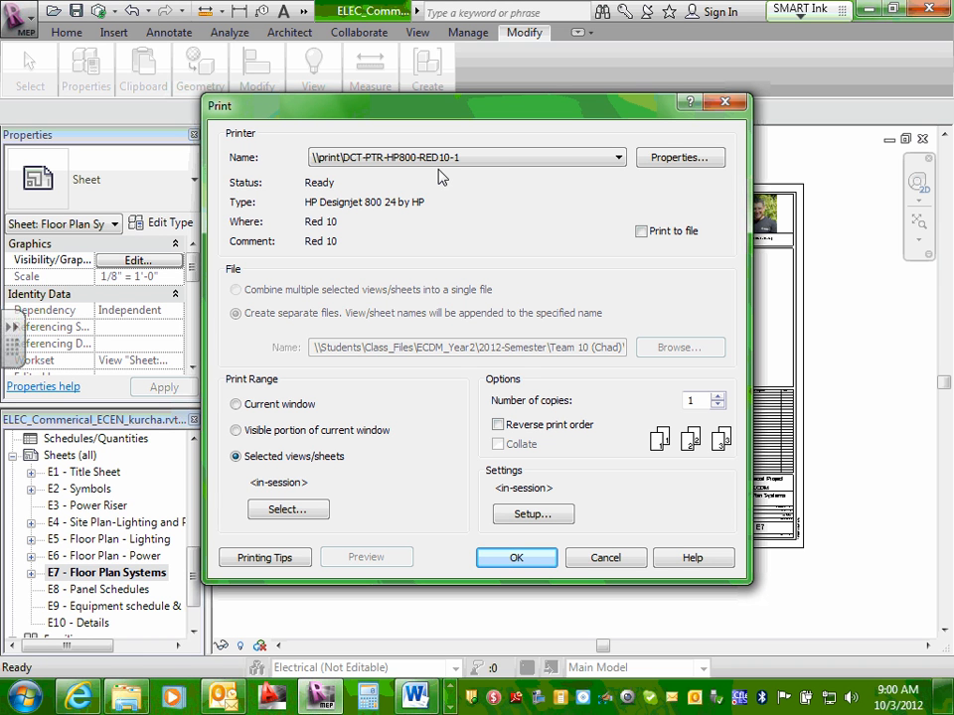
left_click(700, 159)
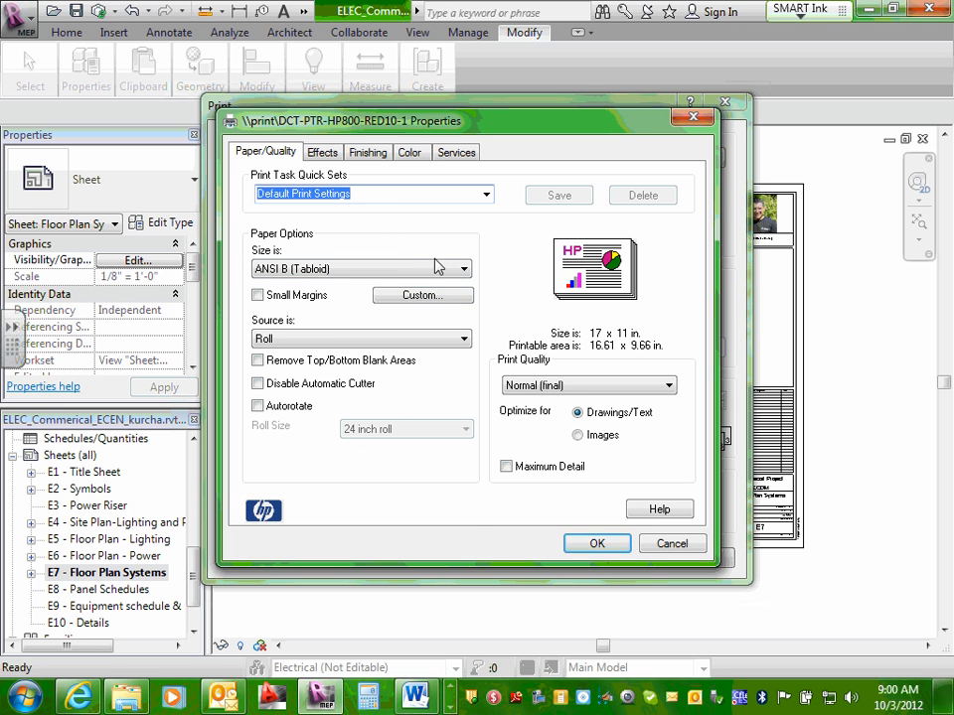
left_click(465, 270)
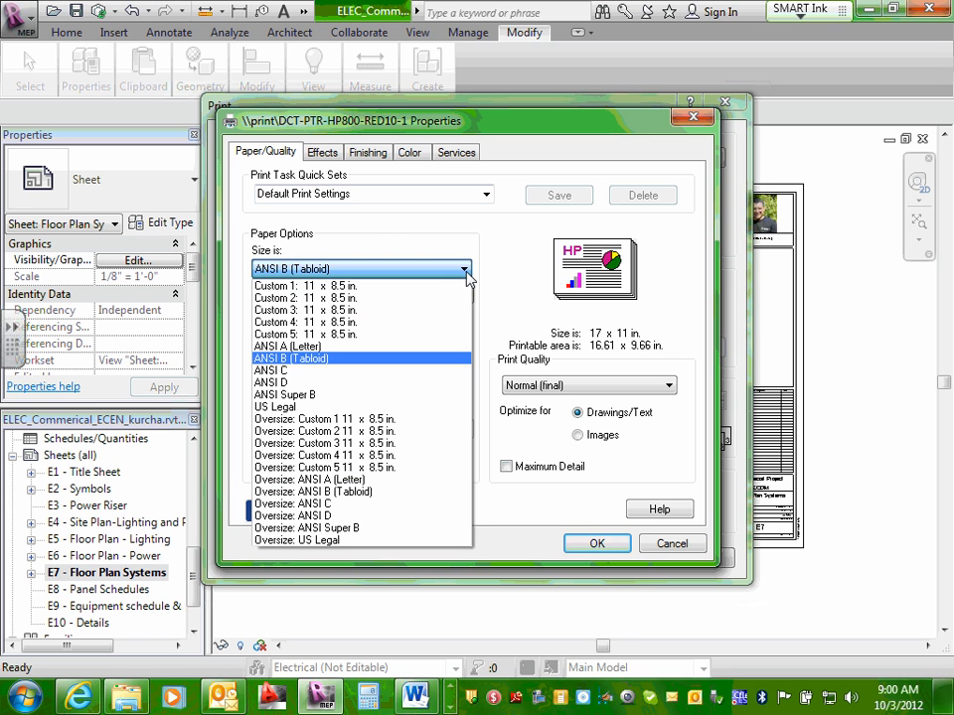
left_click(353, 382)
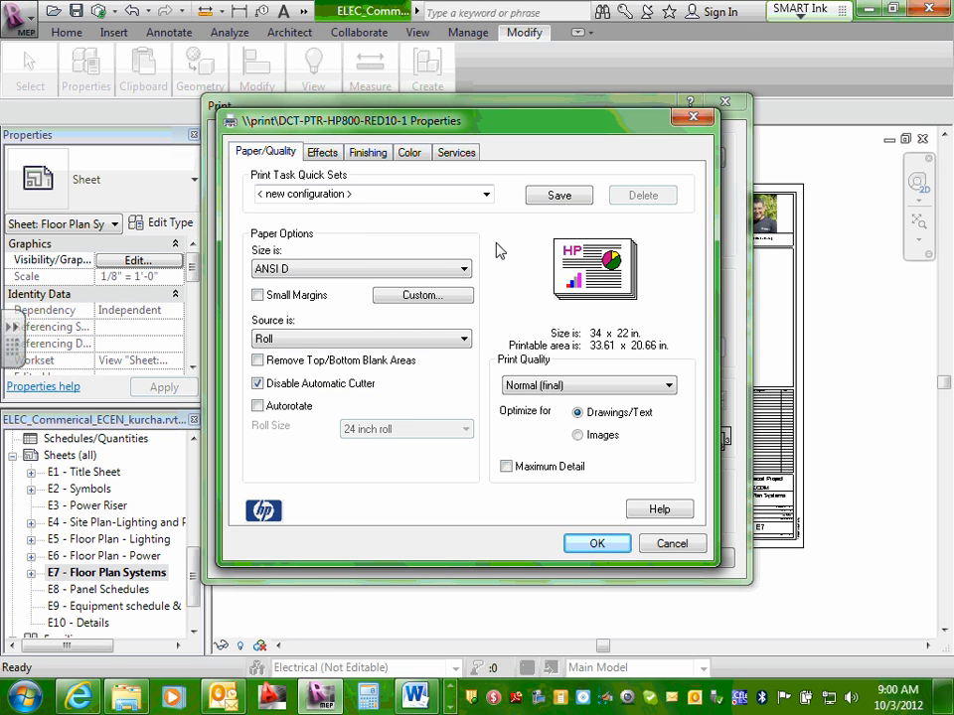
left_click(408, 154)
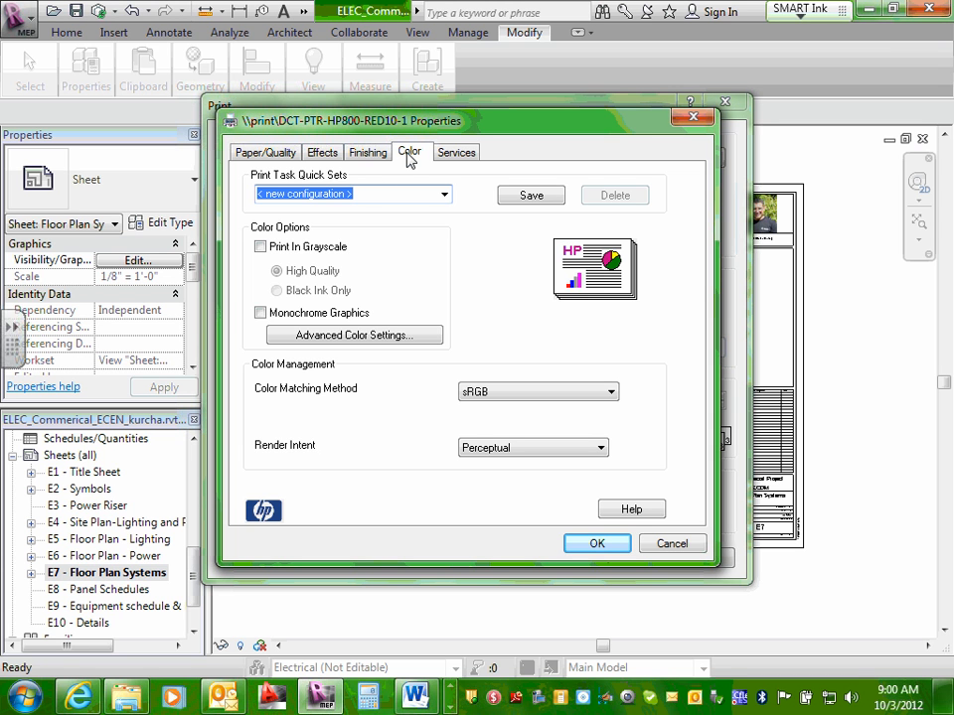
left_click(261, 247)
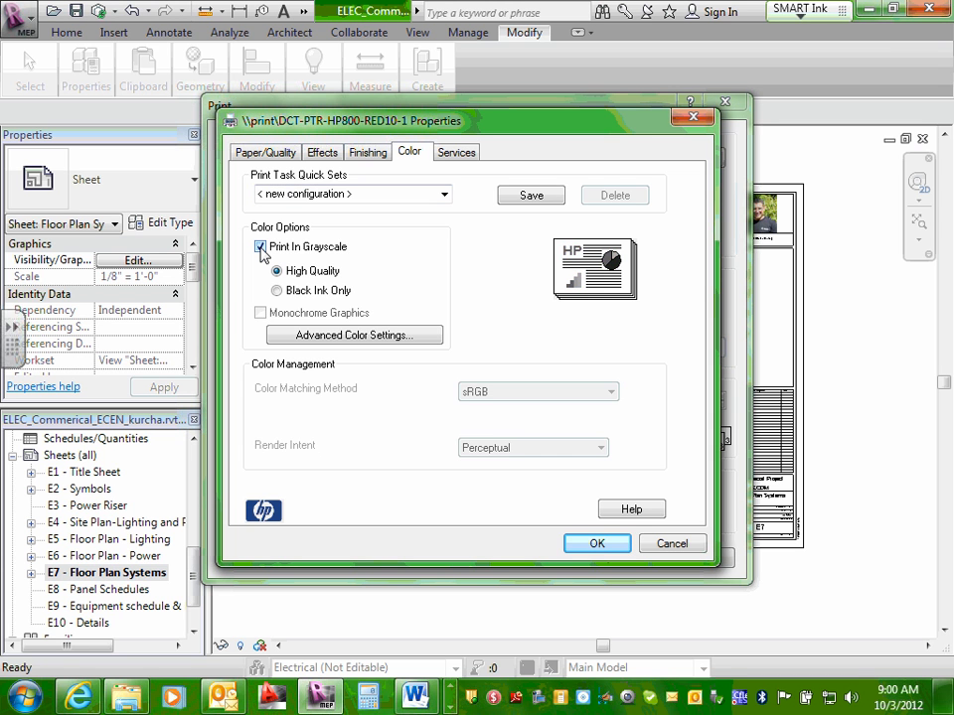
left_click(260, 247)
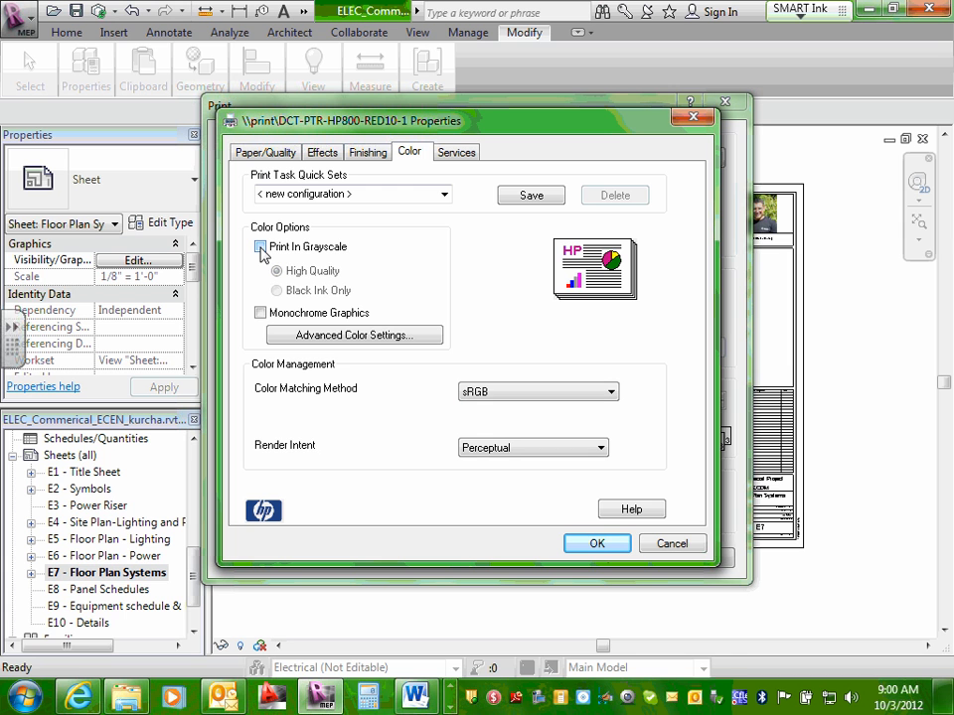
left_click(261, 314)
left_click(261, 314)
left_click(261, 314)
left_click(261, 314)
left_click(261, 314)
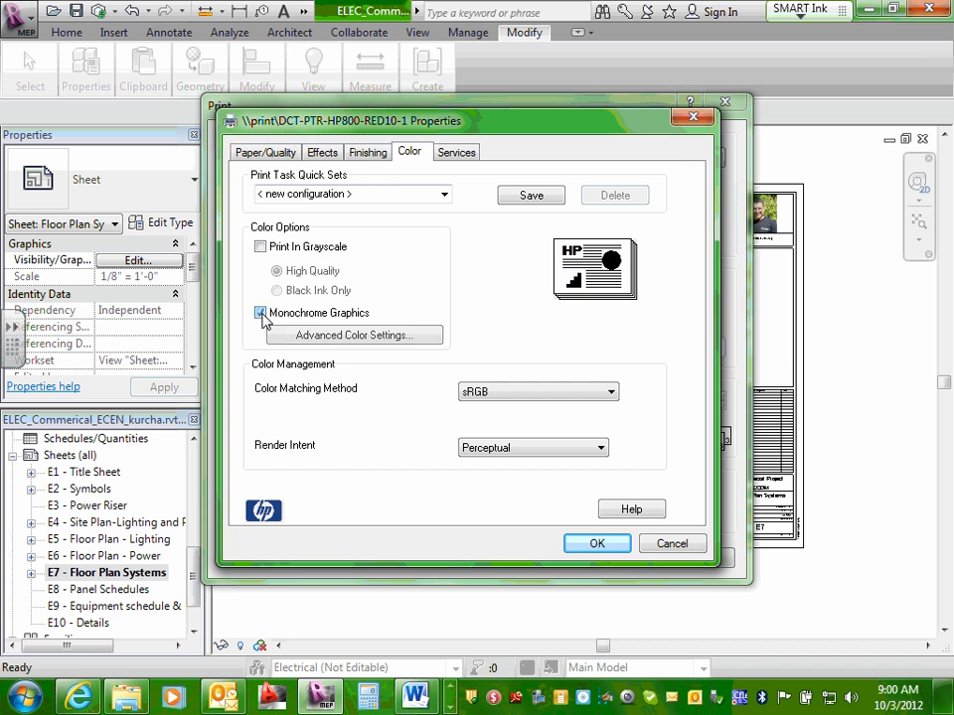
left_click(261, 314)
left_click(261, 314)
left_click(261, 314)
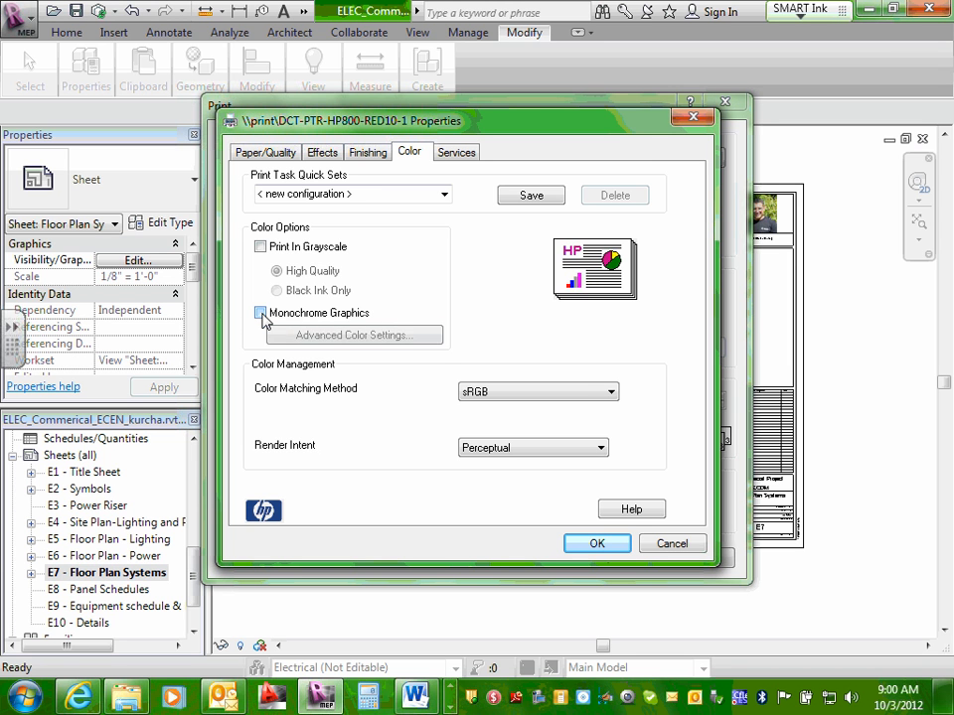
left_click(261, 314)
left_click(262, 314)
left_click(261, 314)
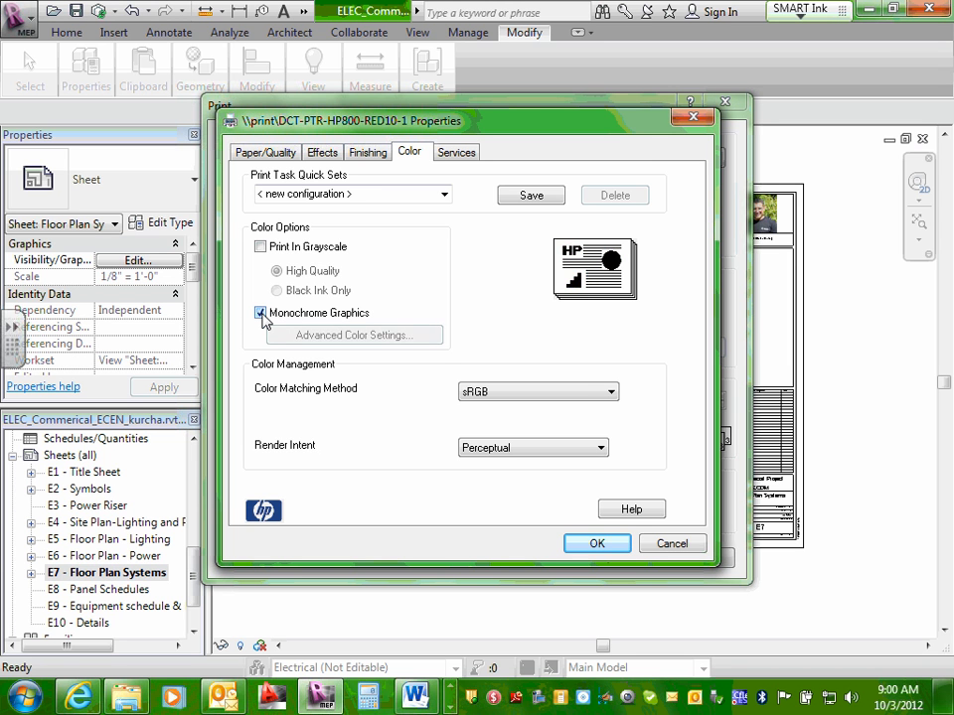
left_click(261, 314)
left_click(261, 314)
left_click(262, 314)
left_click(261, 314)
left_click(669, 542)
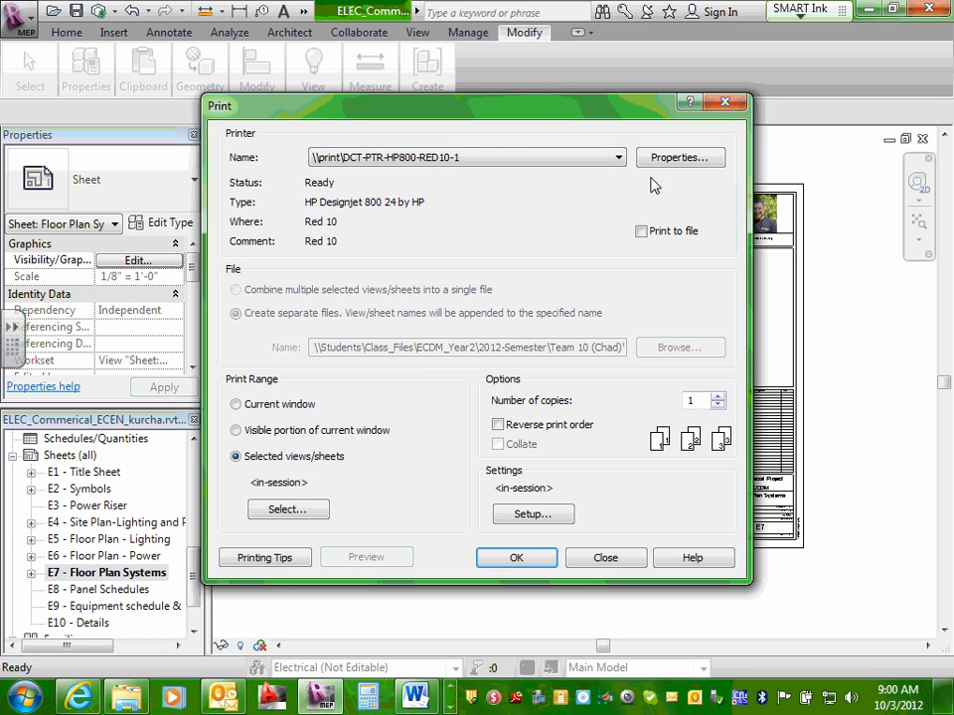
Check the printer choices, keeping the current printer, and set its paper size to ANSI D in the printer properties.
left_click(622, 161)
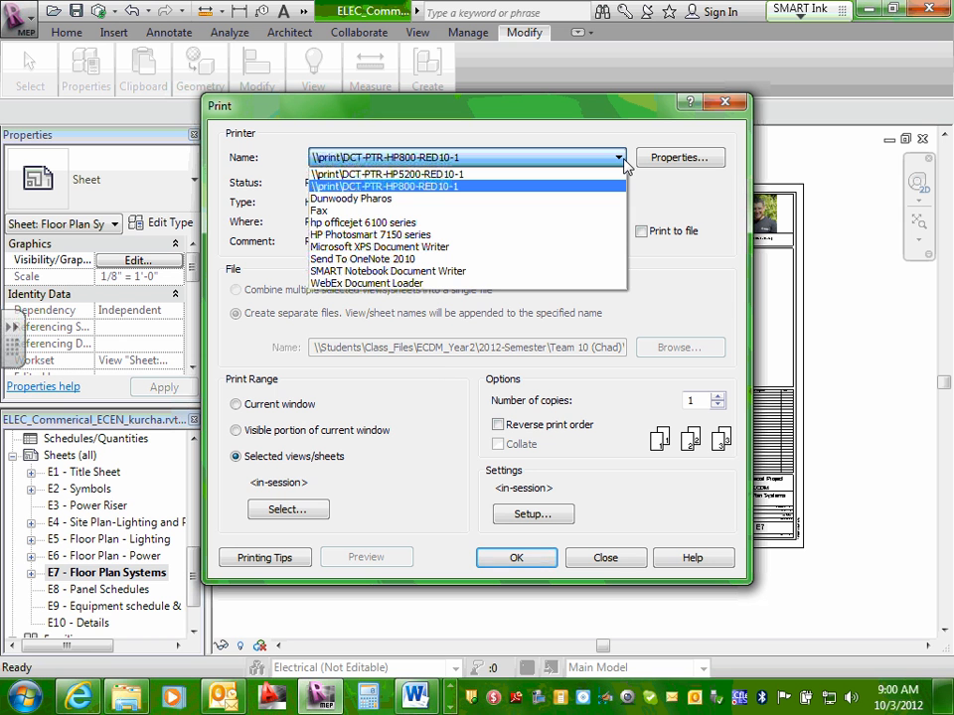
left_click(696, 187)
left_click(687, 159)
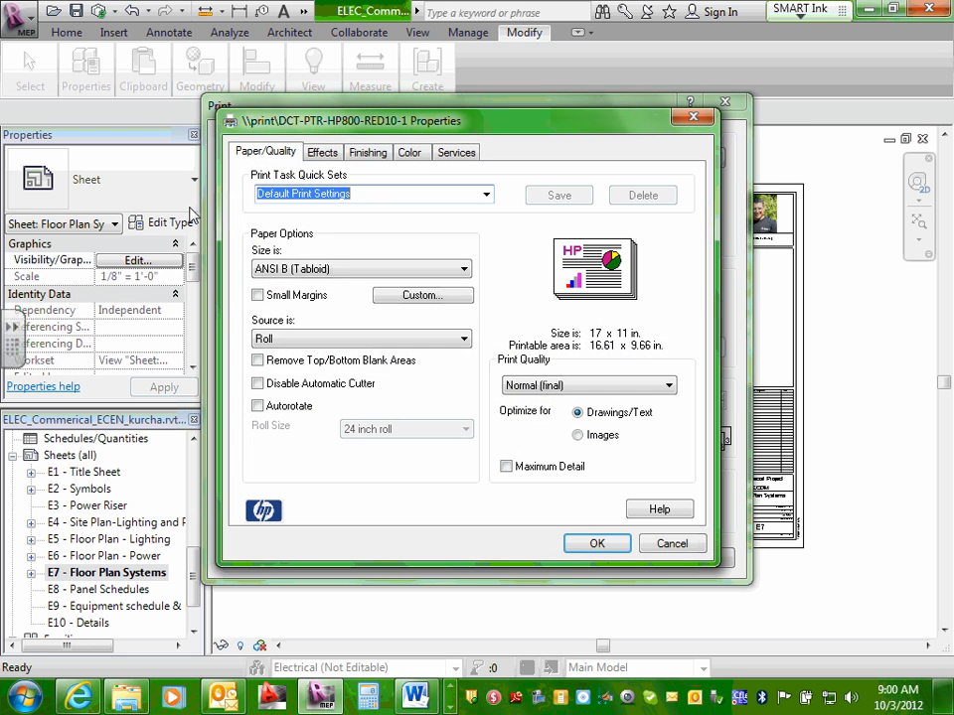
left_click(463, 269)
left_click(318, 381)
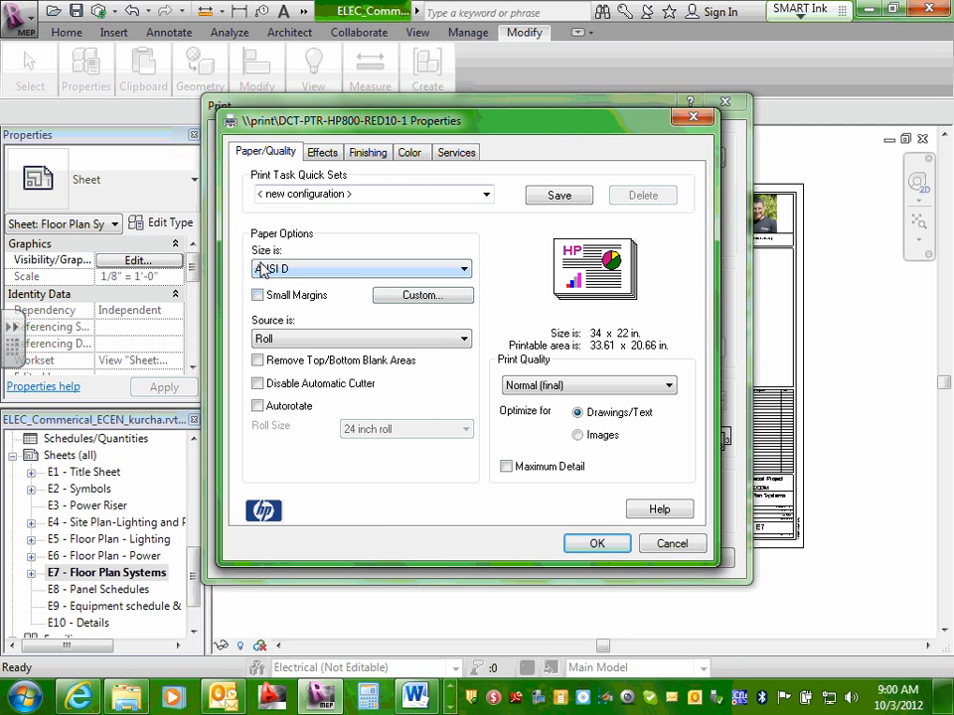
Turn on Monochrome Graphics in the printer's color options and accept the printer properties.
left_click(410, 154)
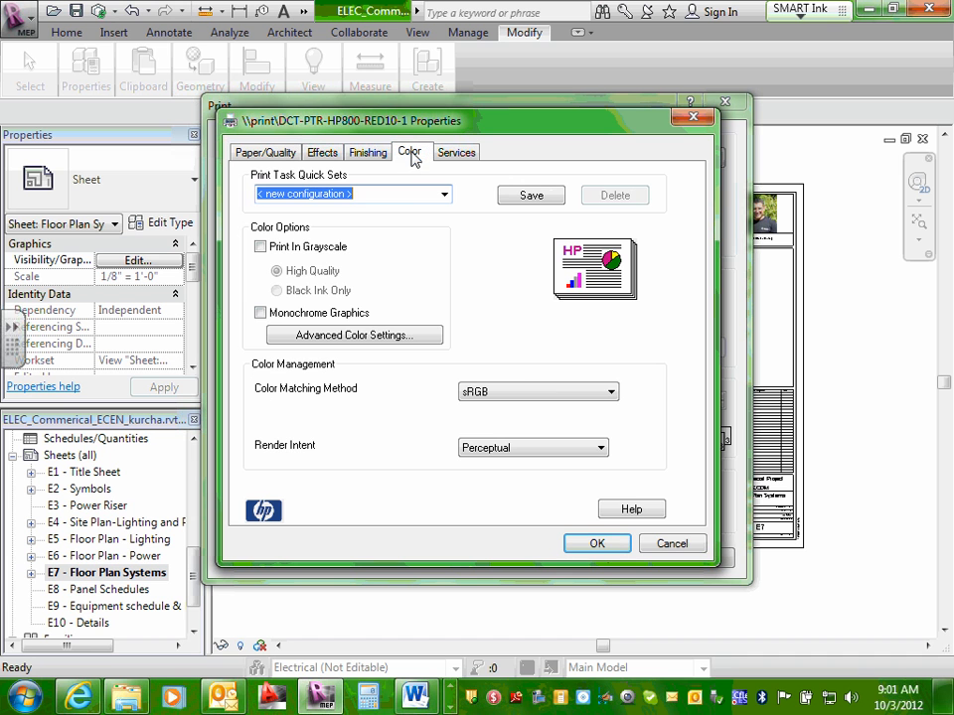
left_click(262, 314)
left_click(262, 314)
left_click(262, 314)
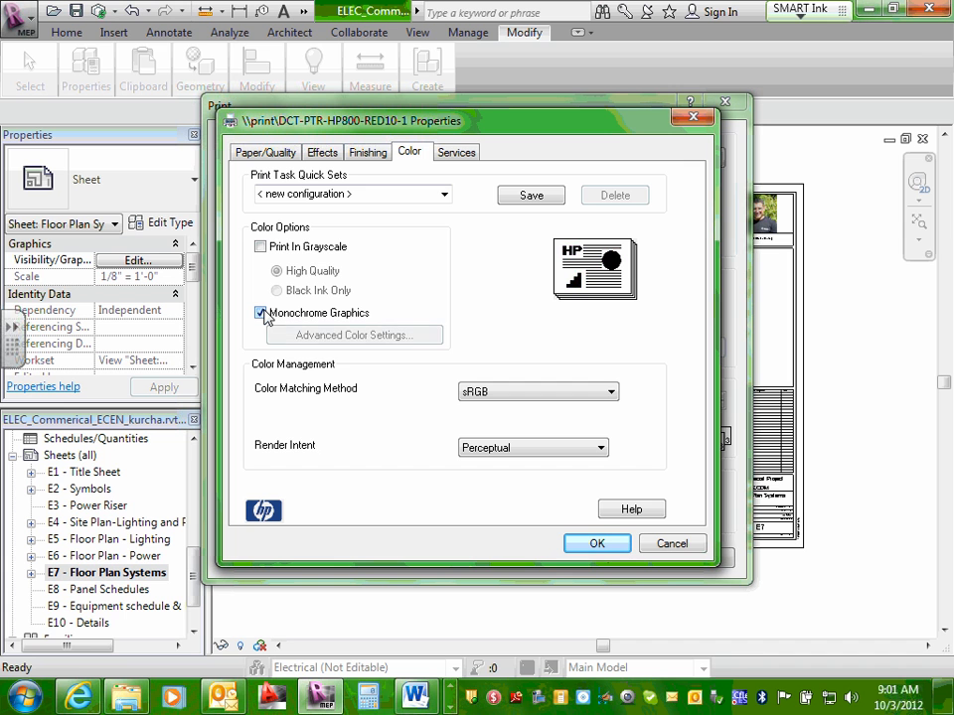
left_click(263, 314)
left_click(262, 314)
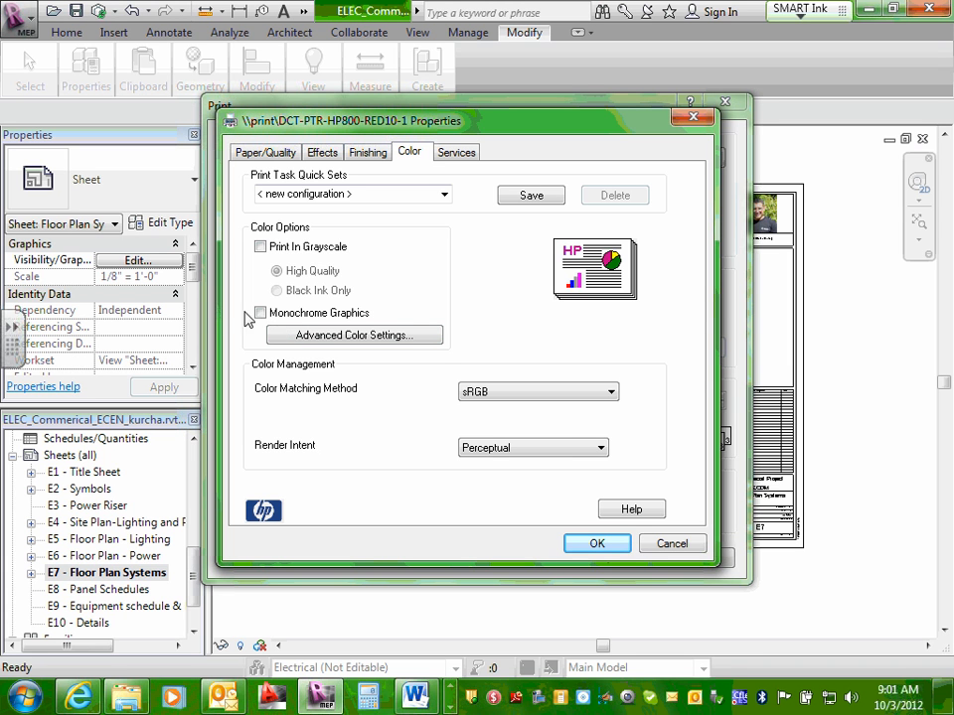
left_click(261, 314)
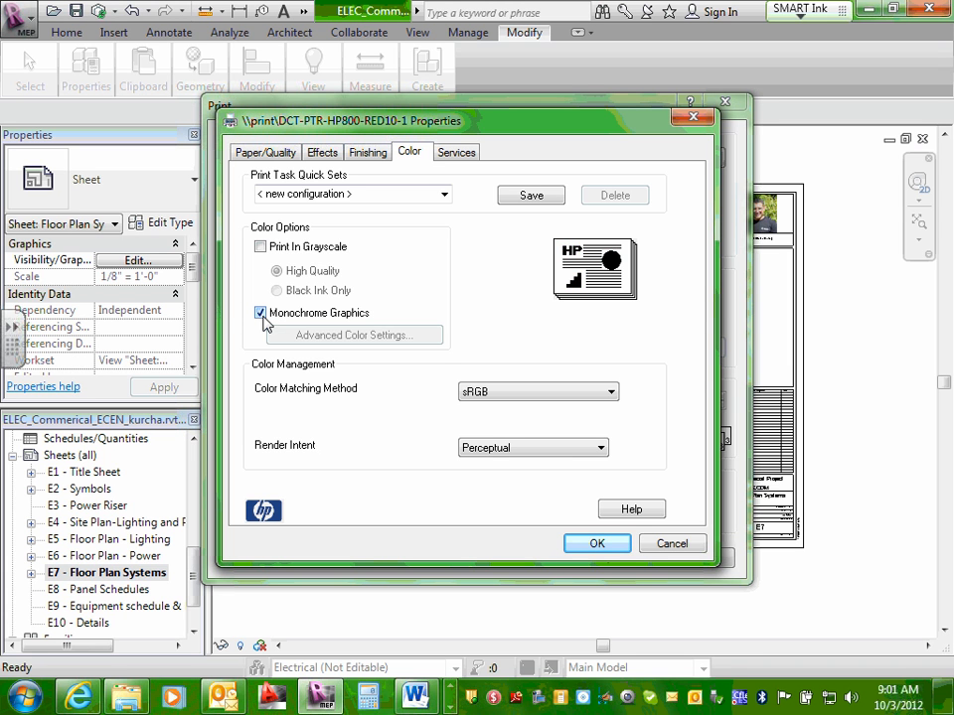
left_click(261, 314)
left_click(262, 314)
left_click(596, 544)
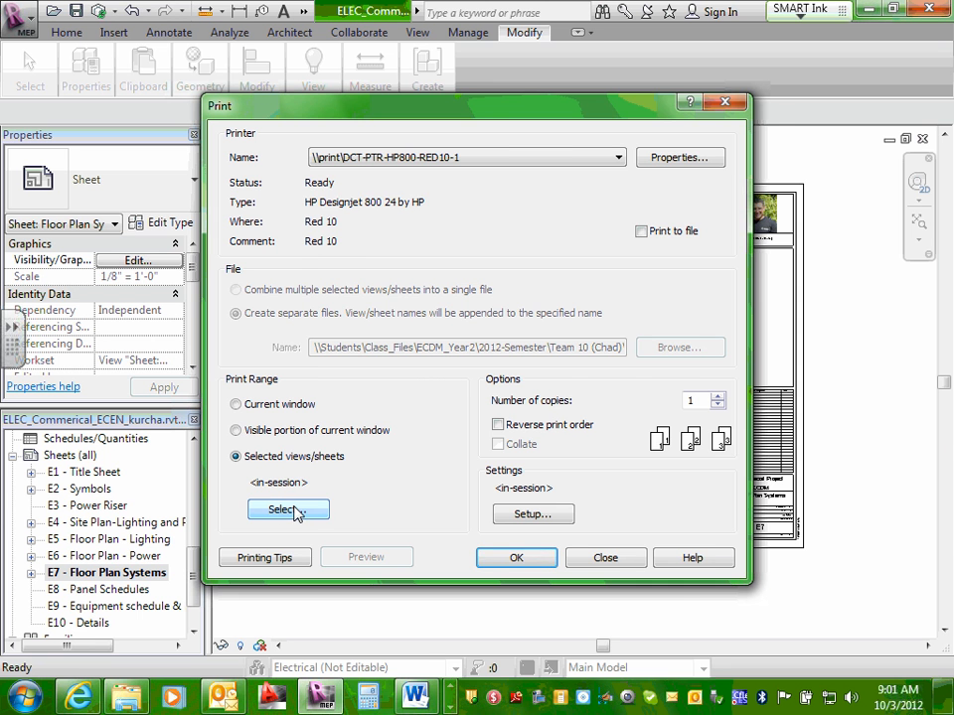
Check that sheets E1 through E10 are in the print selection, then close the print settings without printing.
left_click(289, 511)
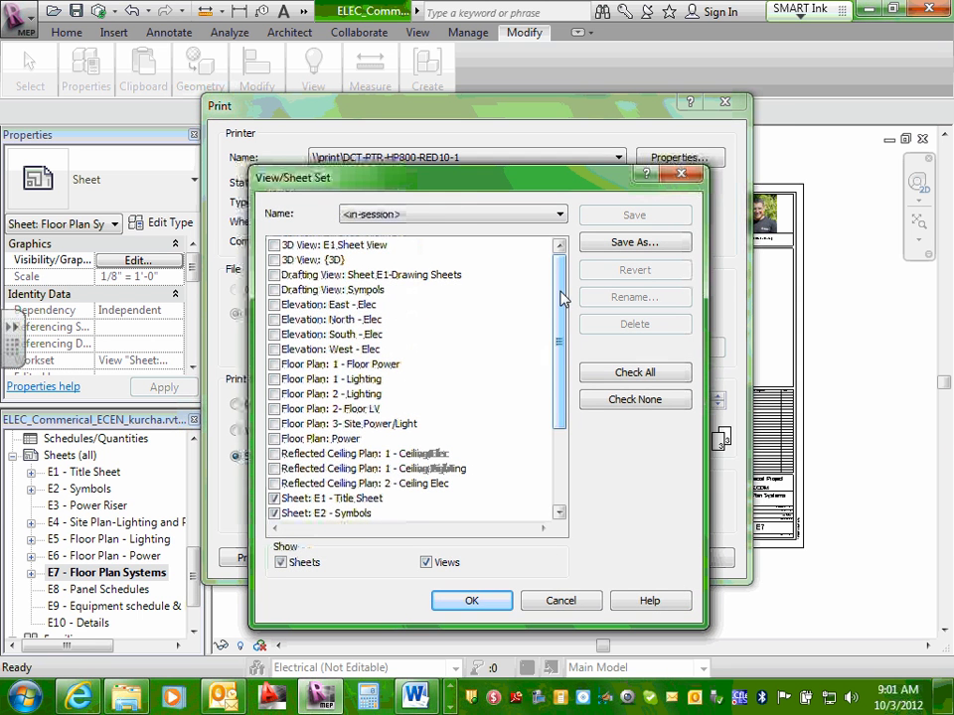
left_click_drag(561, 298, 557, 405)
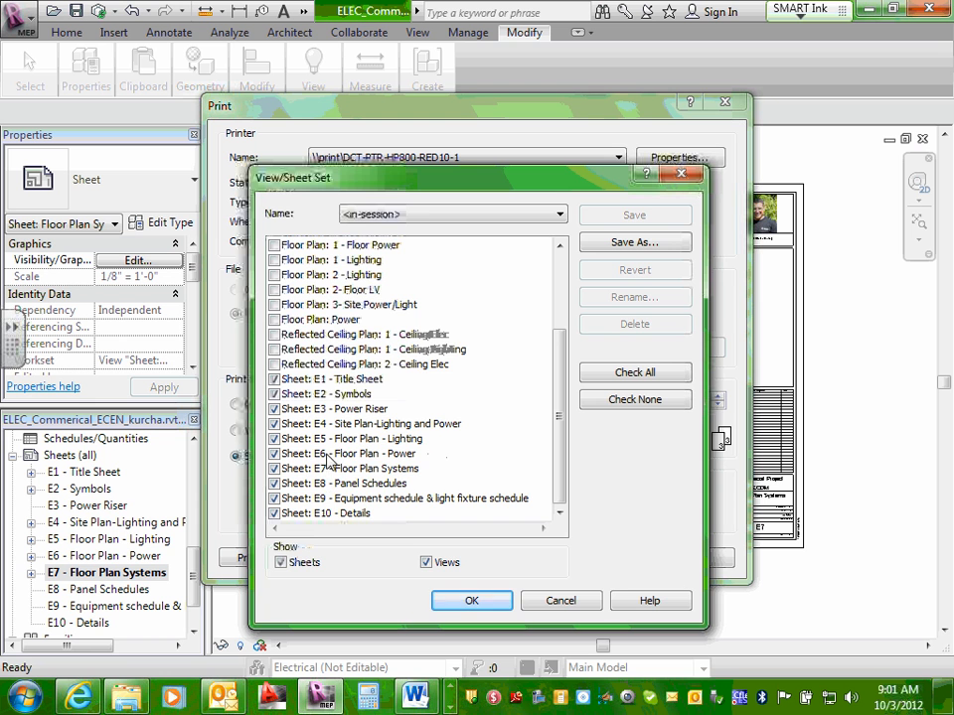
left_click(504, 606)
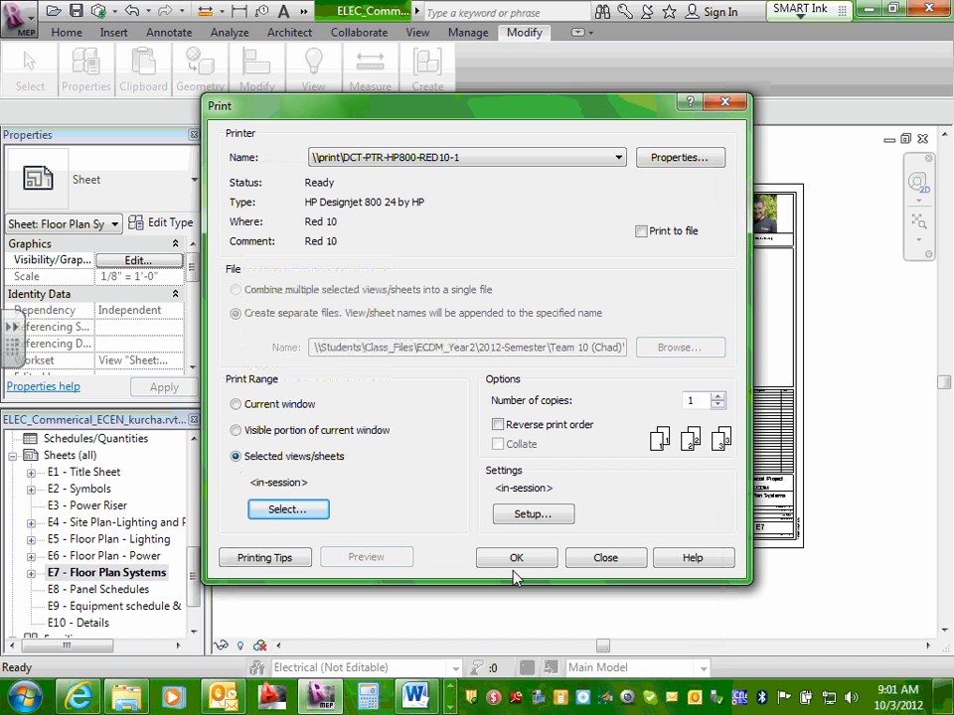
left_click(607, 557)
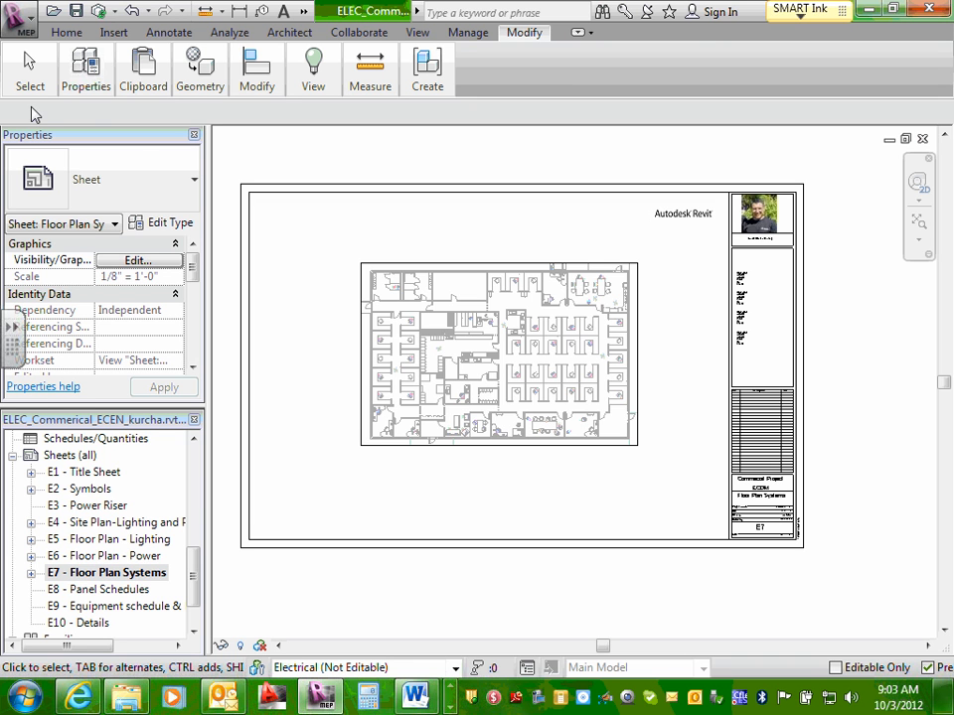
left_click(68, 32)
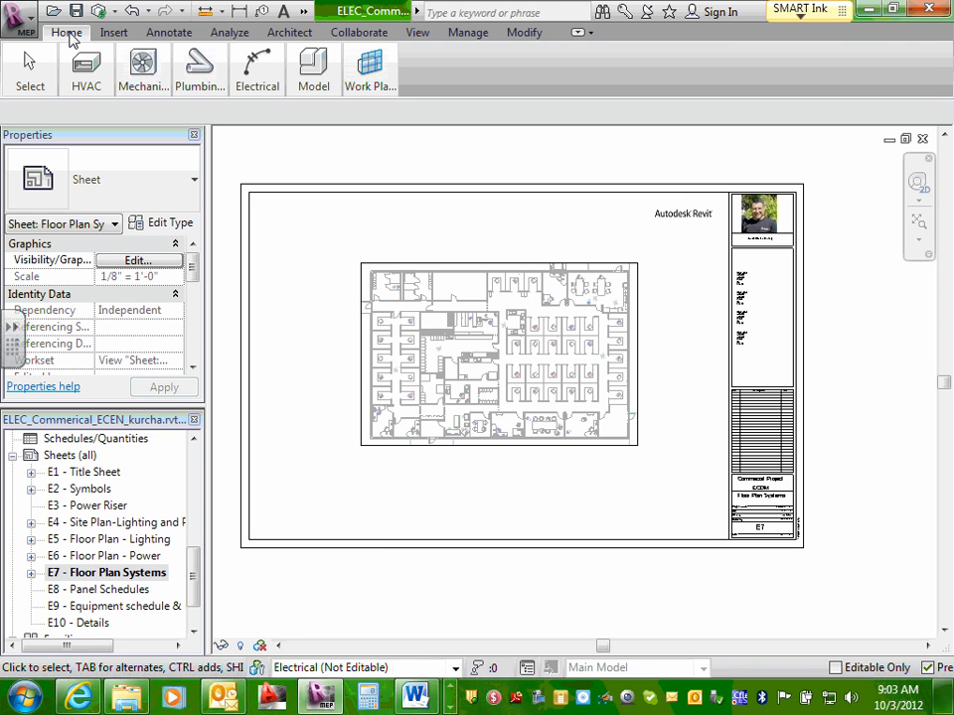
mouse_move(85, 83)
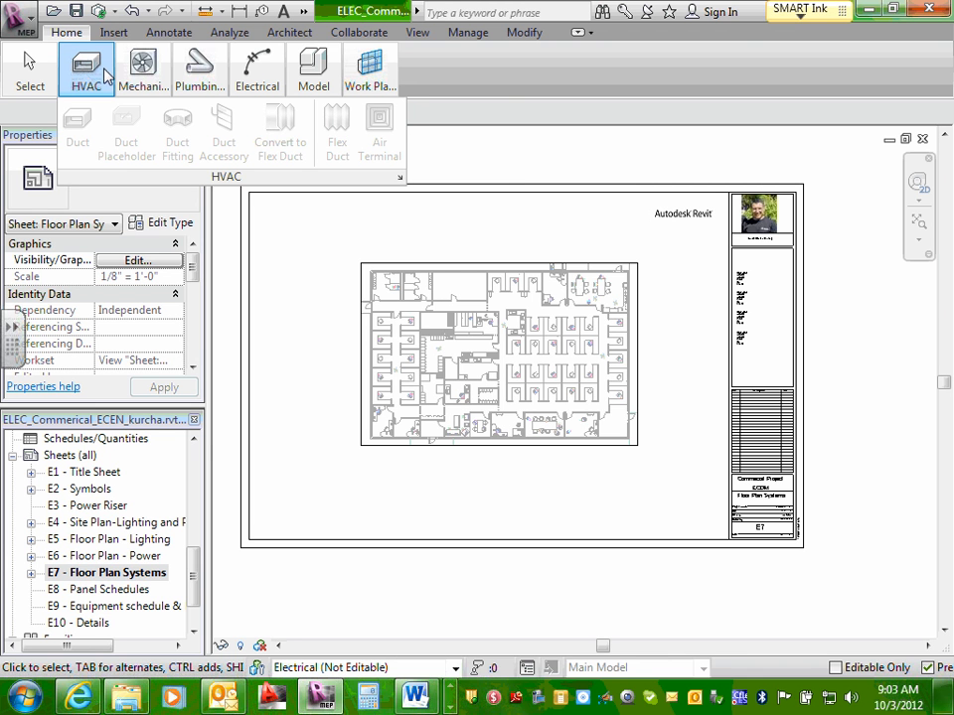
mouse_move(202, 83)
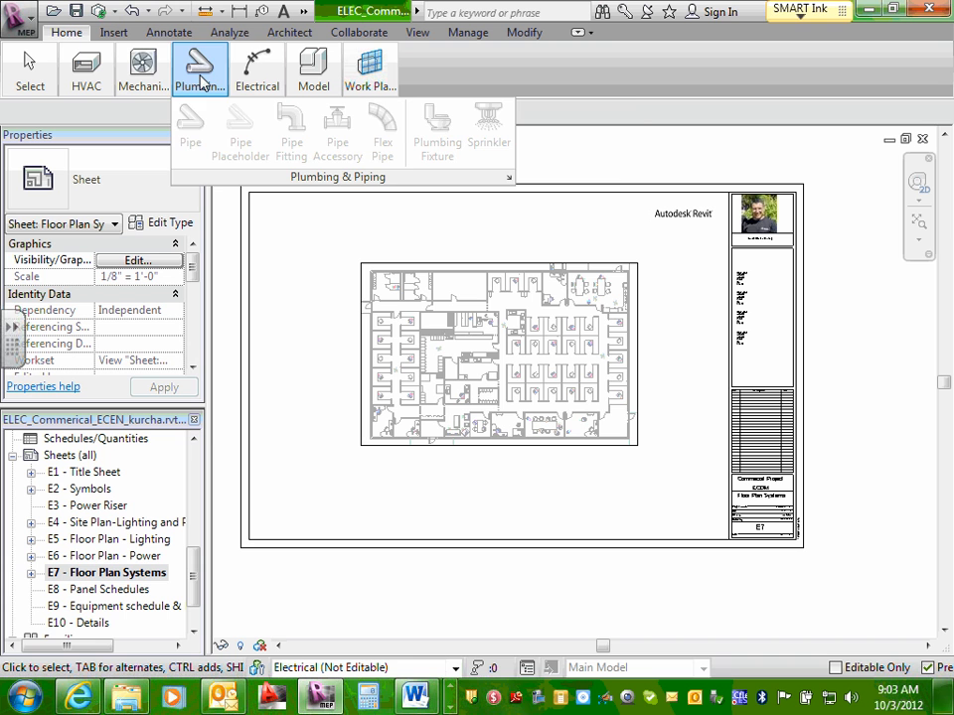
mouse_move(258, 84)
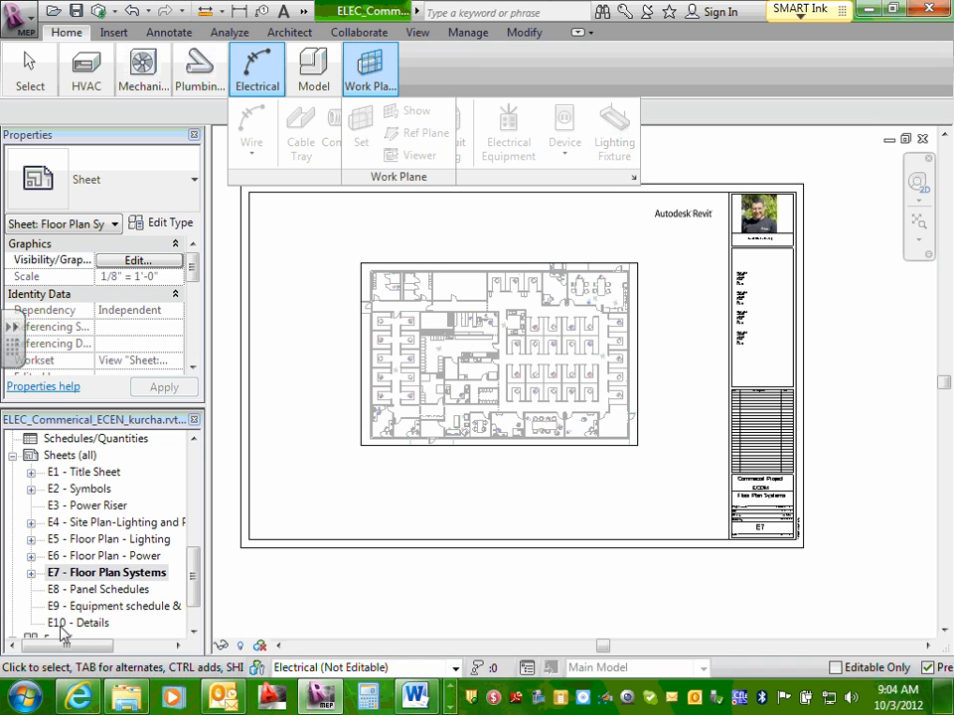
Open the 2- Floor LV floor plan placed on sheet E7 and look over the electrical and HVAC tools.
left_click(32, 574)
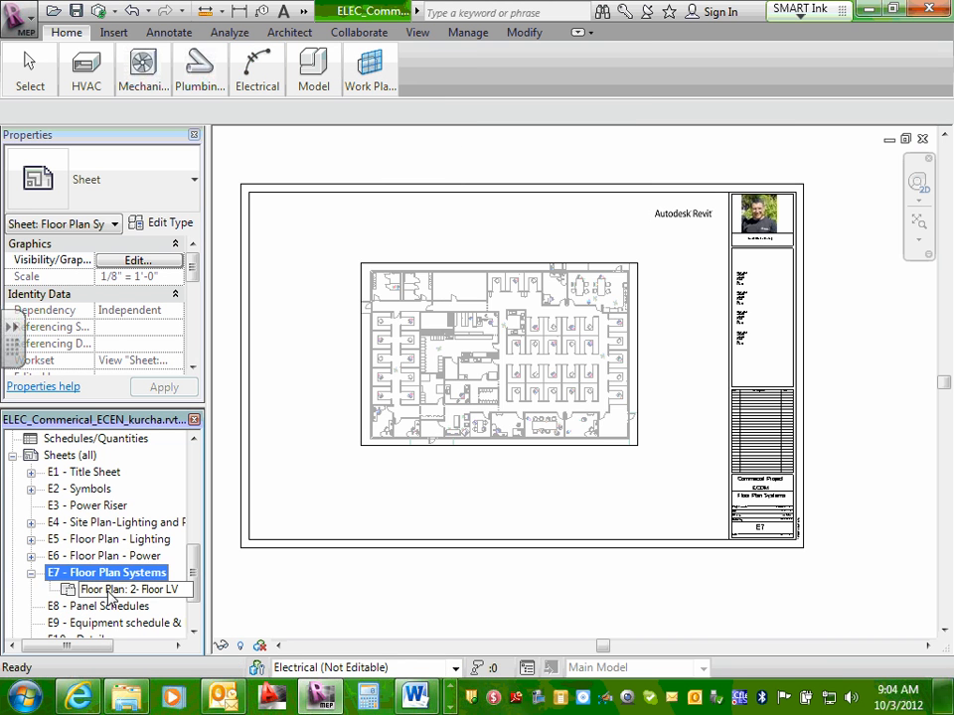
double_click(134, 589)
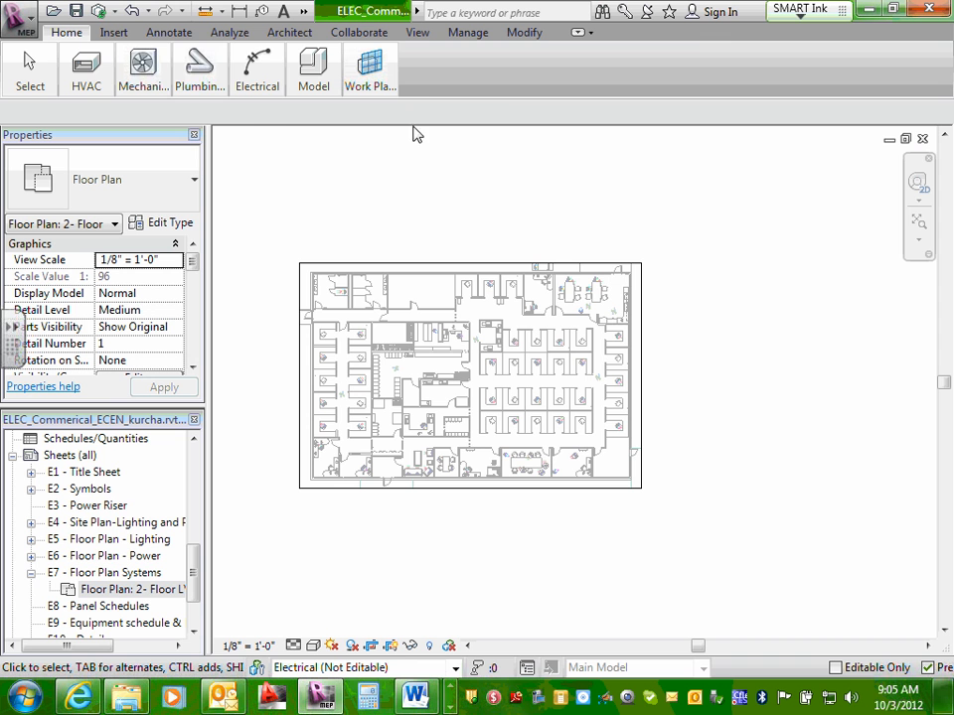
mouse_move(241, 95)
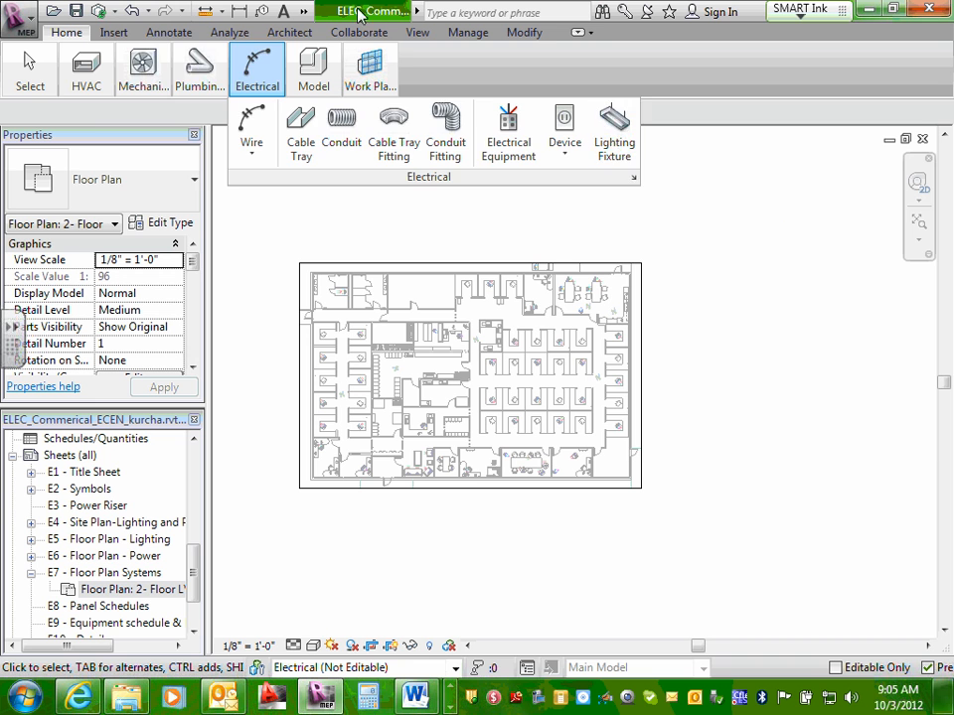
mouse_move(97, 77)
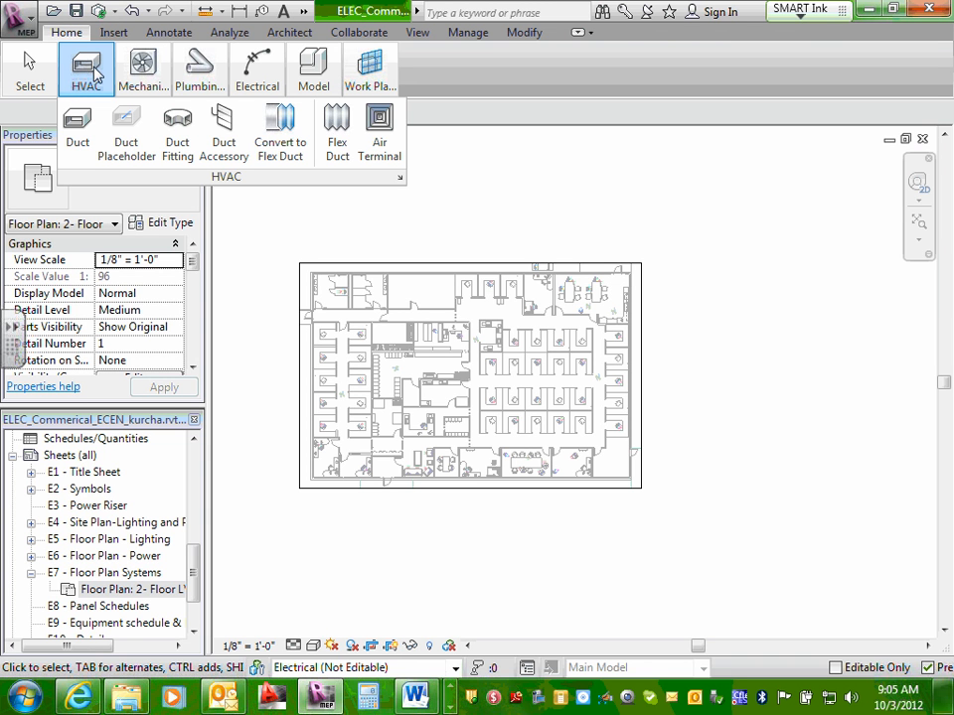
Collapse the Sheets, Electrical and Views branches of the project browser and show the available Link tools.
left_click(113, 34)
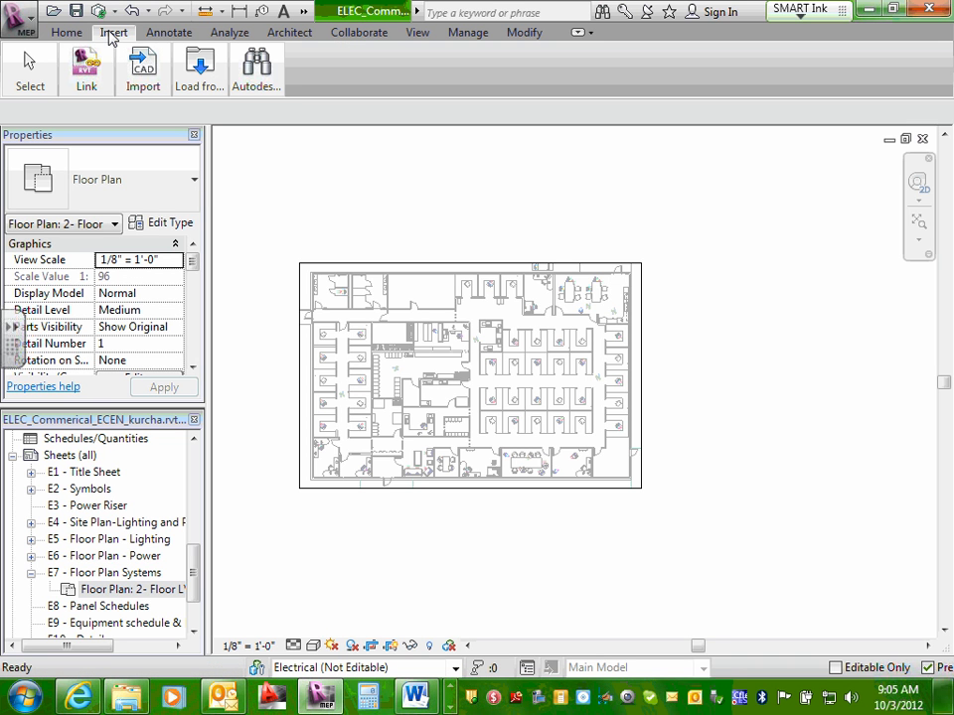
left_click(13, 456)
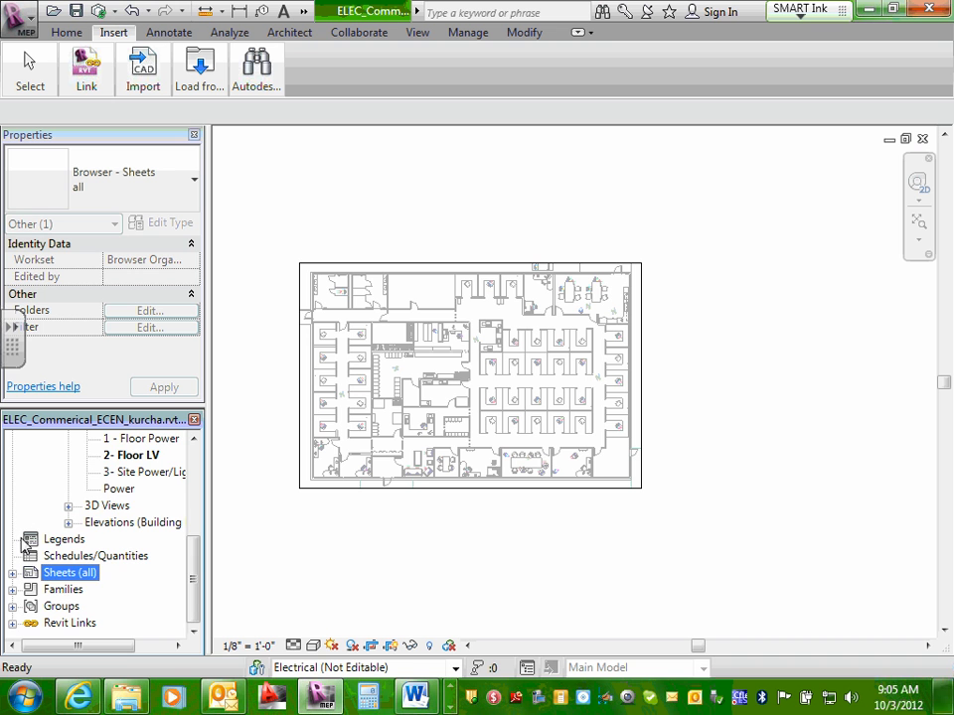
left_click_drag(195, 563, 199, 430)
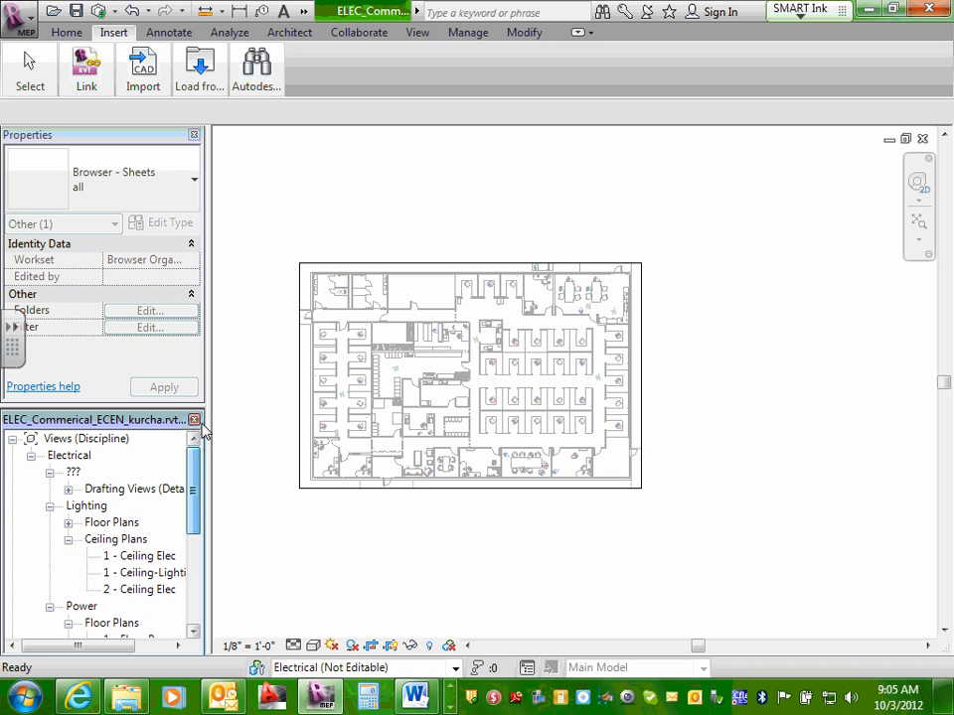
left_click(30, 455)
left_click(12, 439)
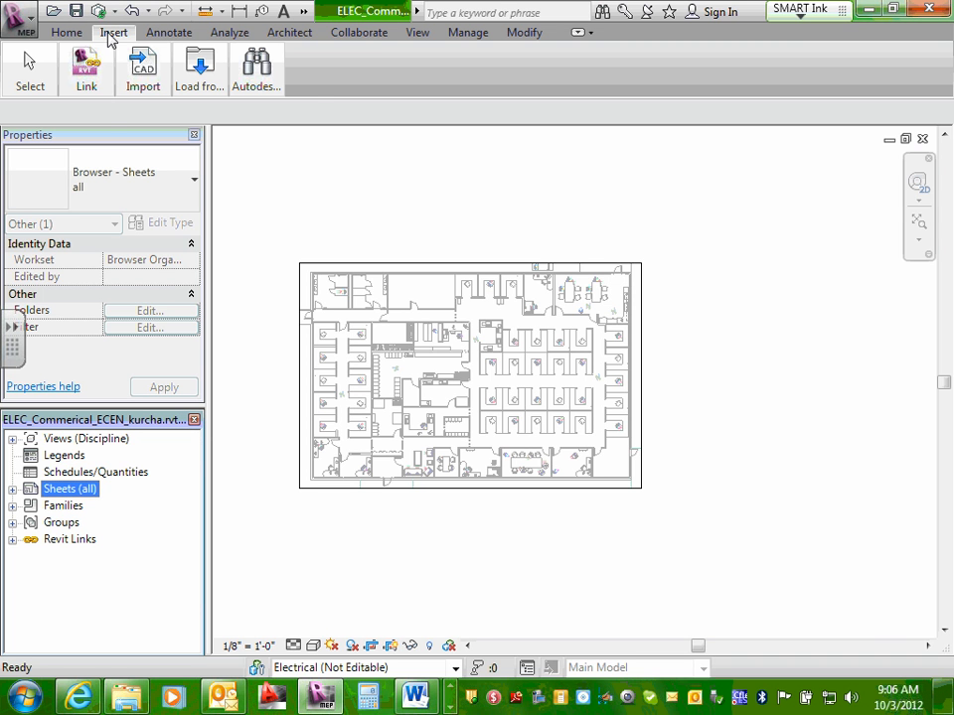
left_click(89, 79)
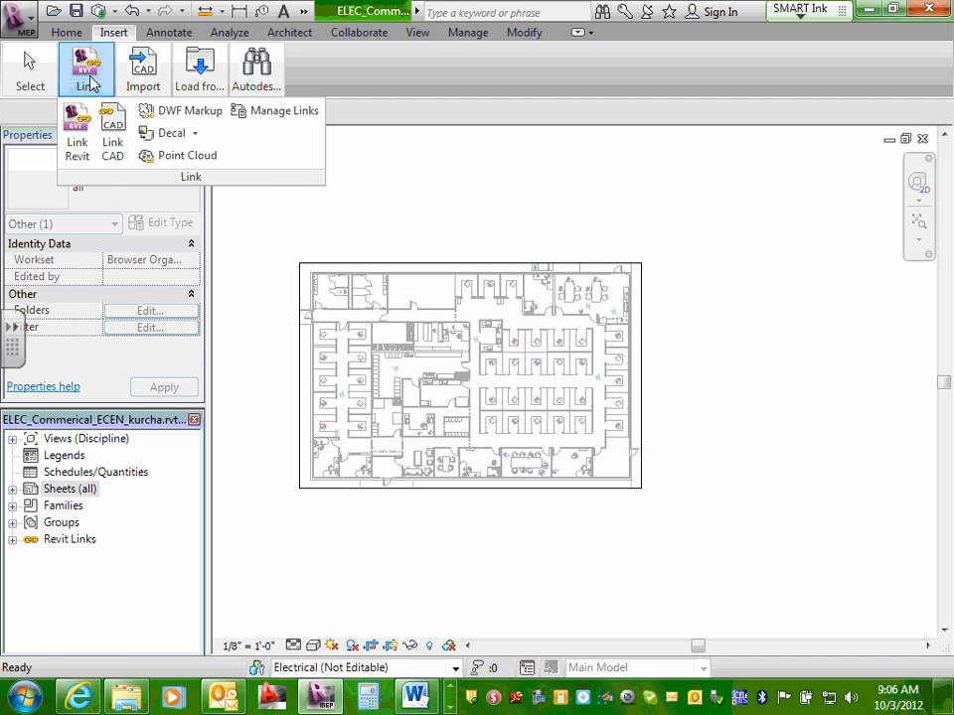
Browse the US Imperial library to Electrical Components, Electric Power, Generation and Transformation to examine the loadable families, closing it without loading any.
mouse_move(154, 77)
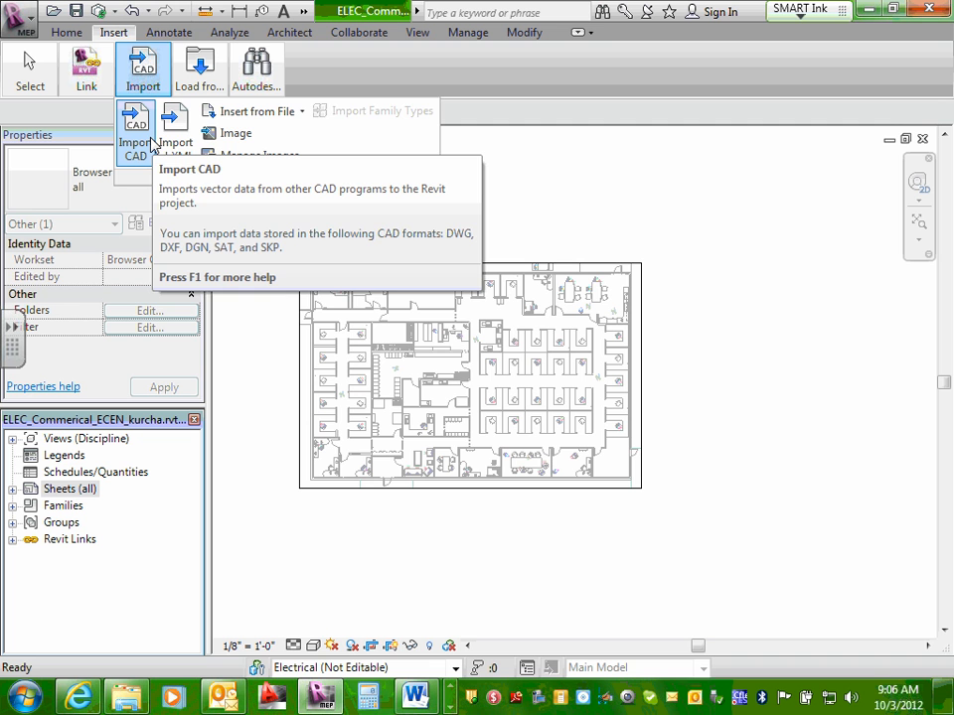
left_click(200, 72)
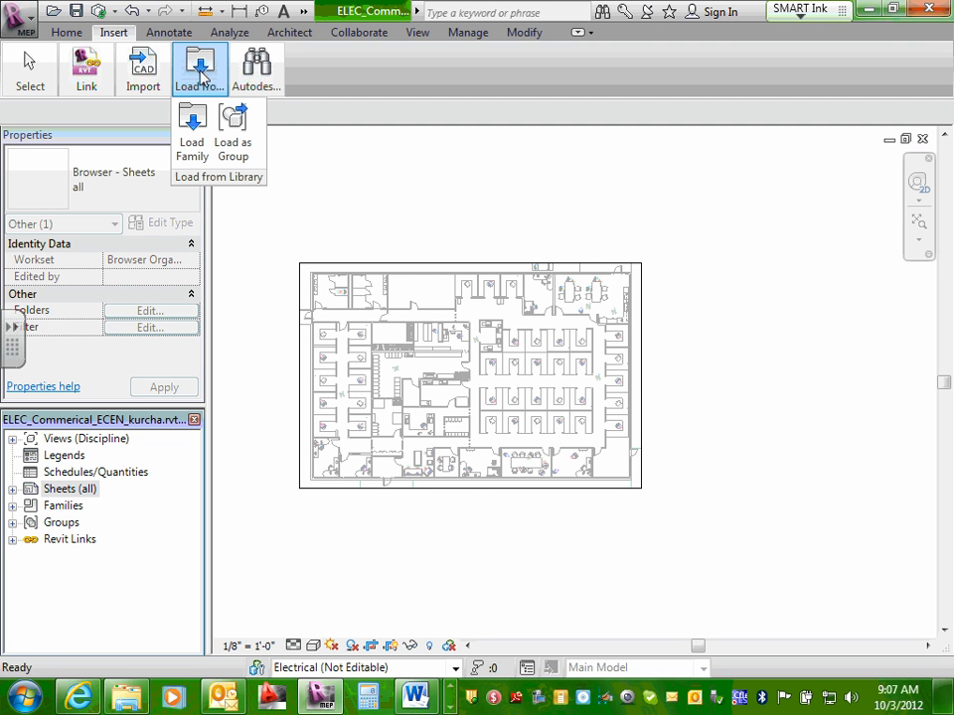
left_click(191, 145)
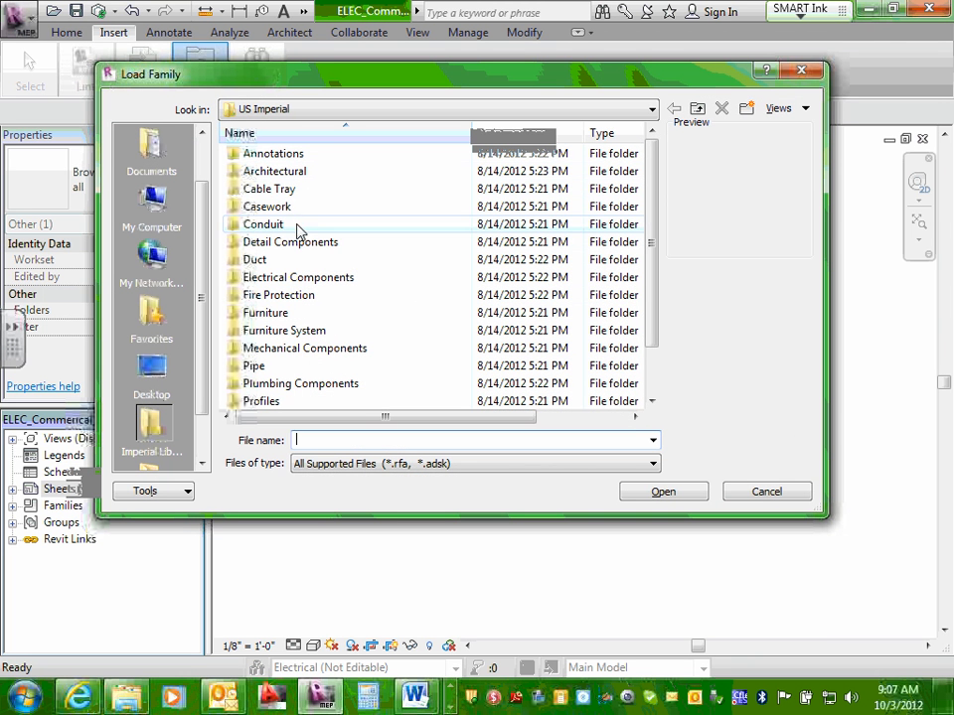
left_click_drag(652, 181, 652, 149)
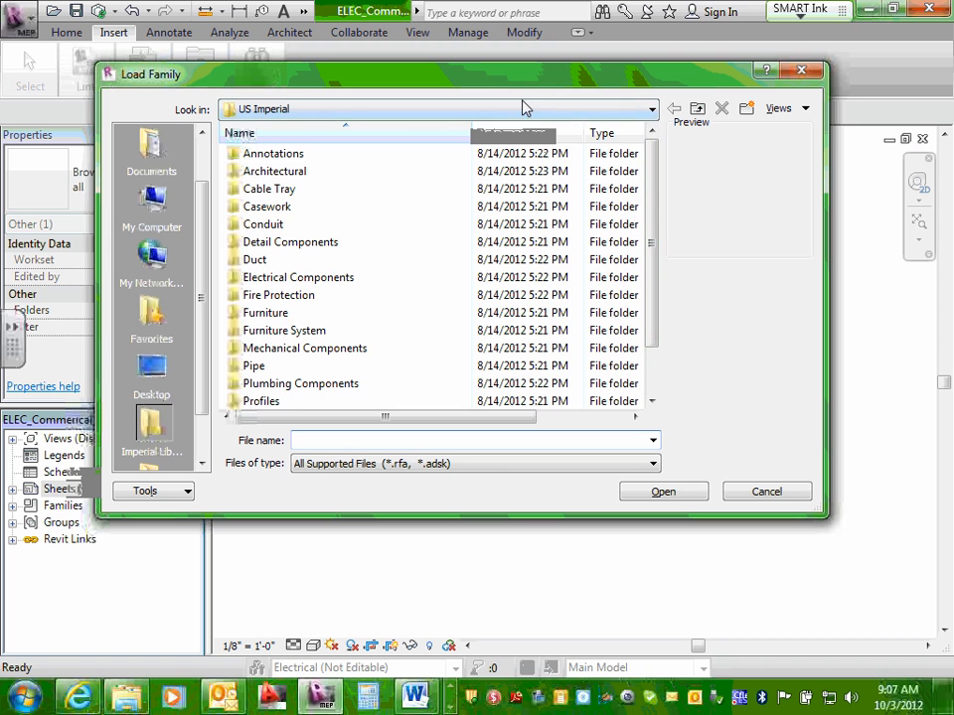
left_click(651, 110)
left_click(653, 114)
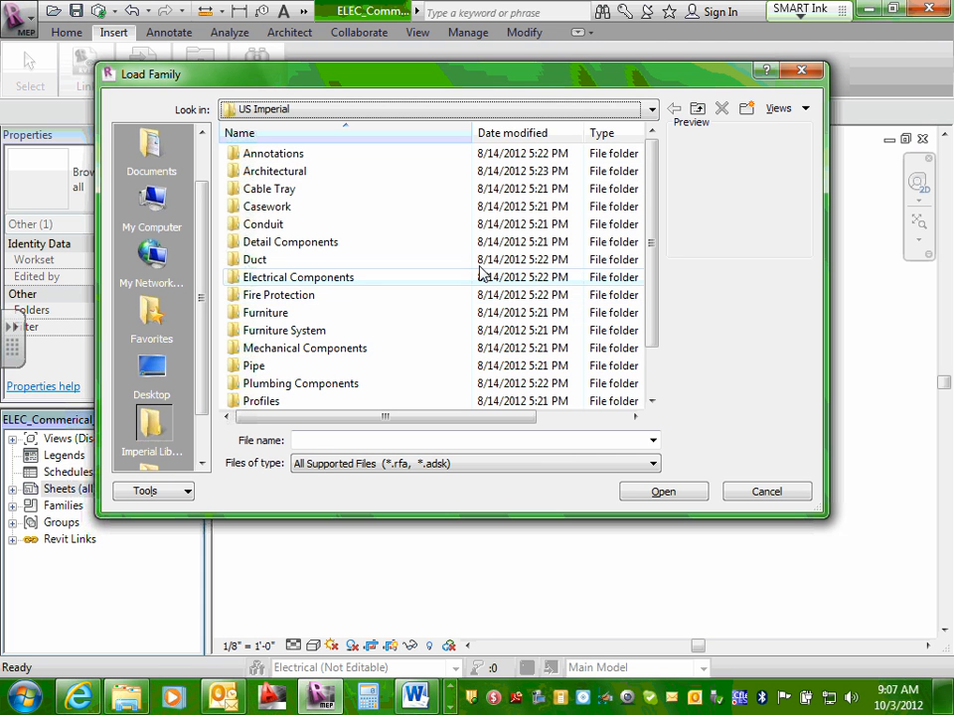
double_click(330, 279)
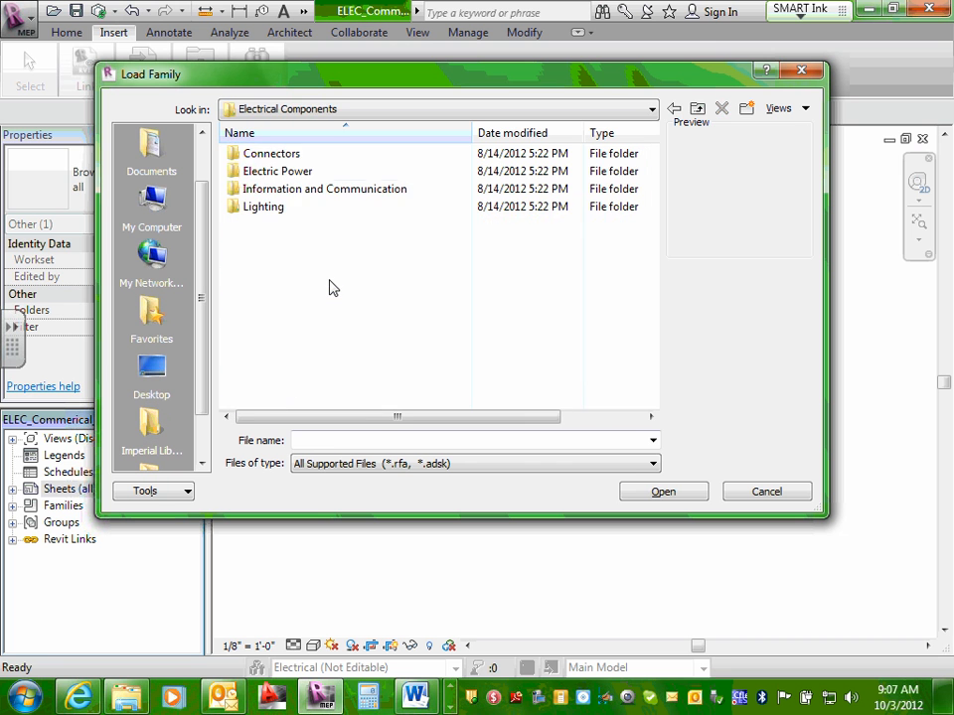
double_click(298, 173)
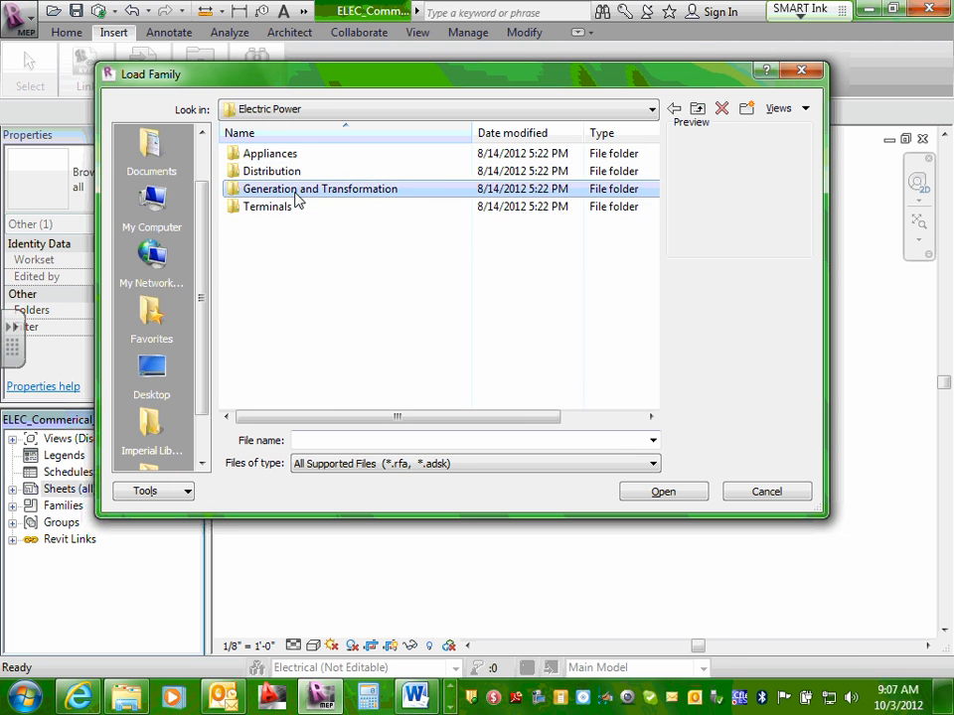
double_click(298, 190)
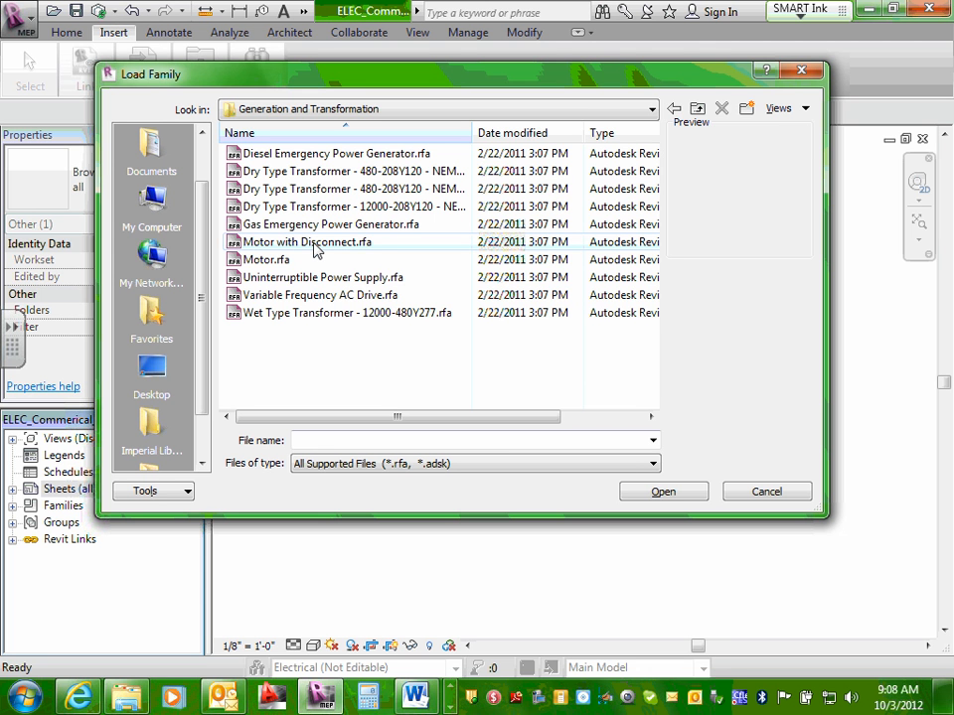
left_click(747, 492)
left_click(196, 85)
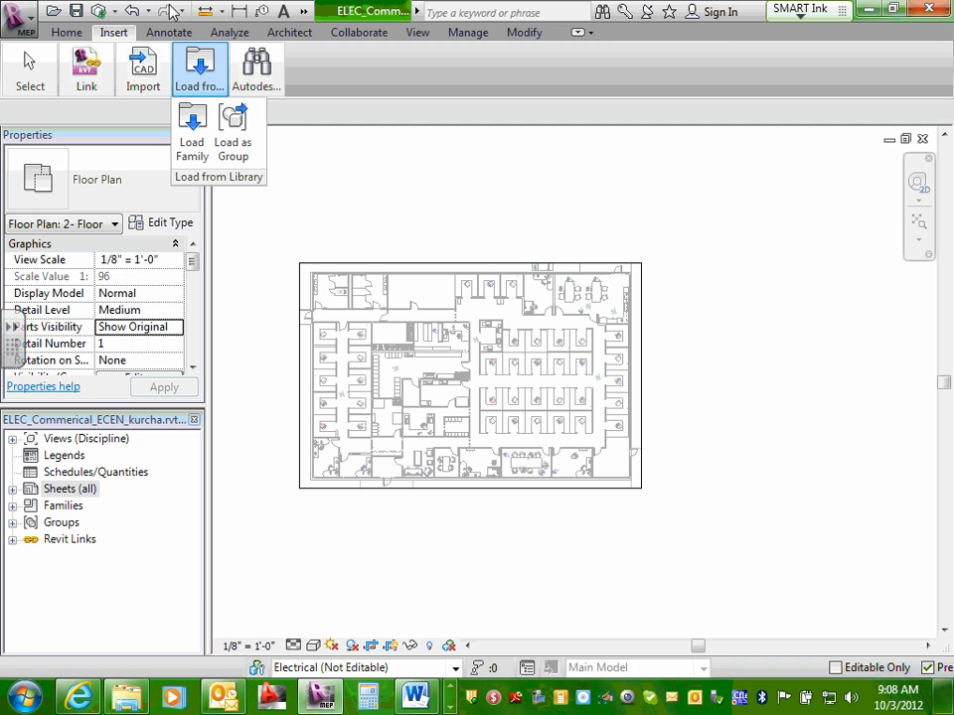
Show the dimension and detail annotation tools, save the project when reminded and synchronize it with the central model.
left_click(175, 35)
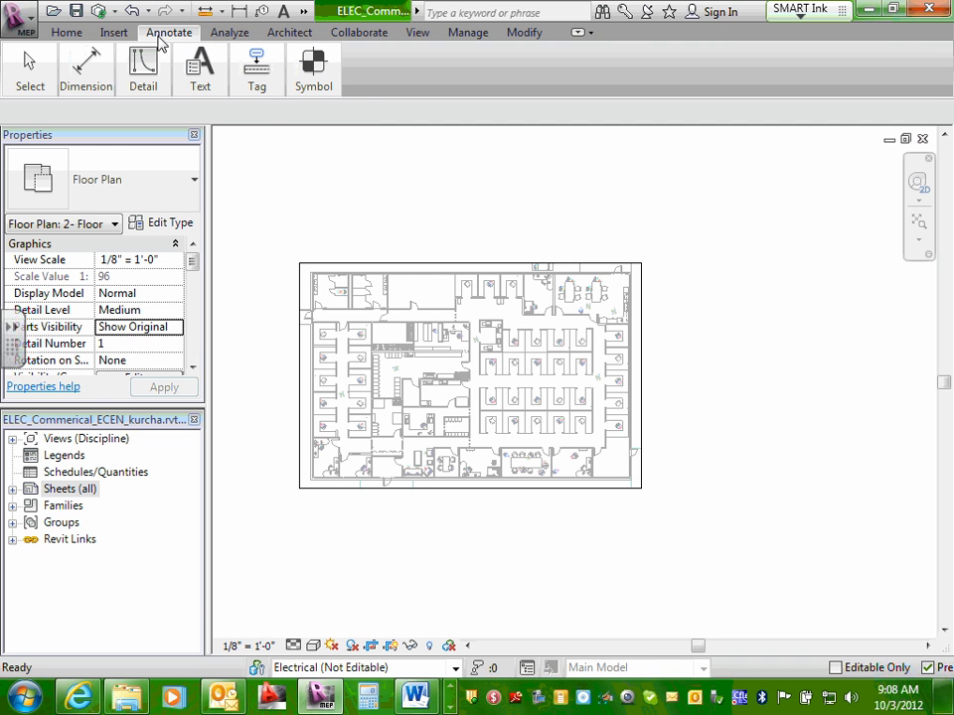
mouse_move(97, 77)
mouse_move(140, 86)
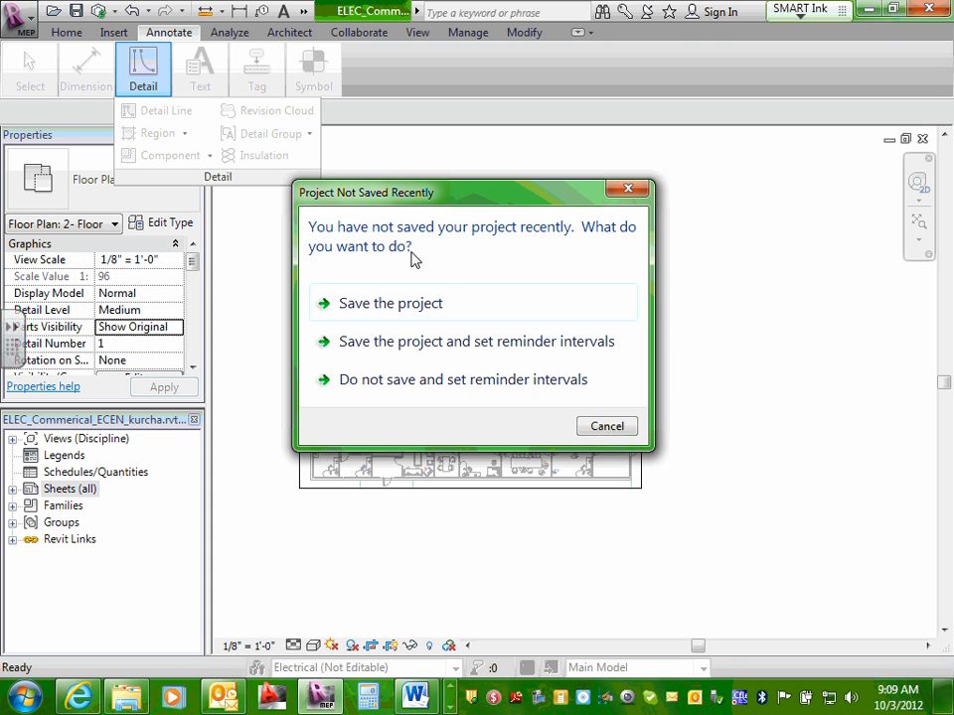
left_click(415, 318)
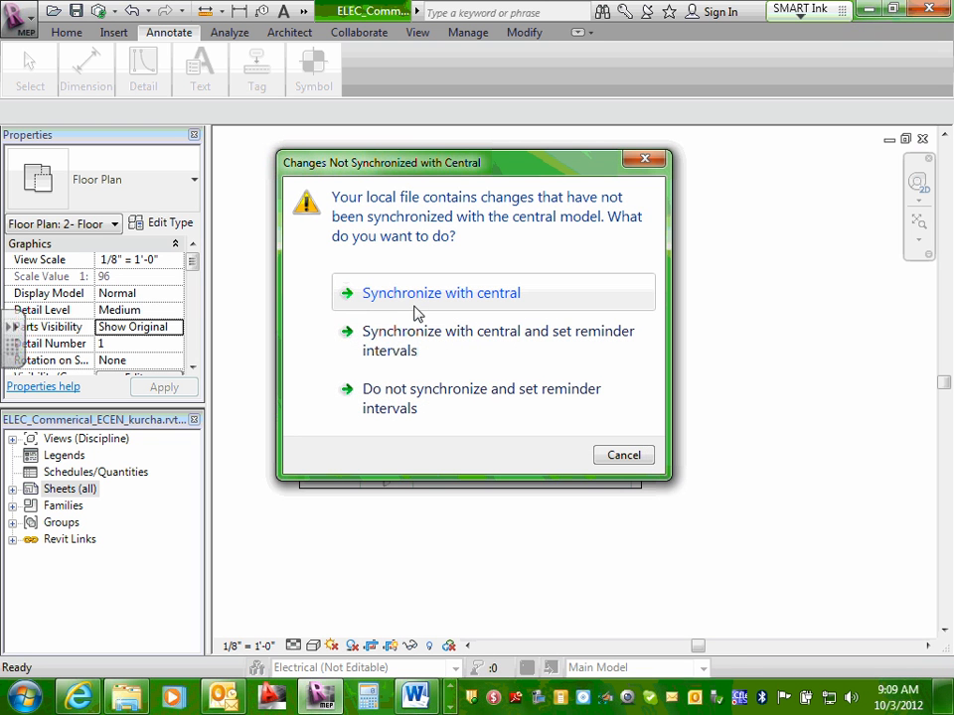
left_click(358, 292)
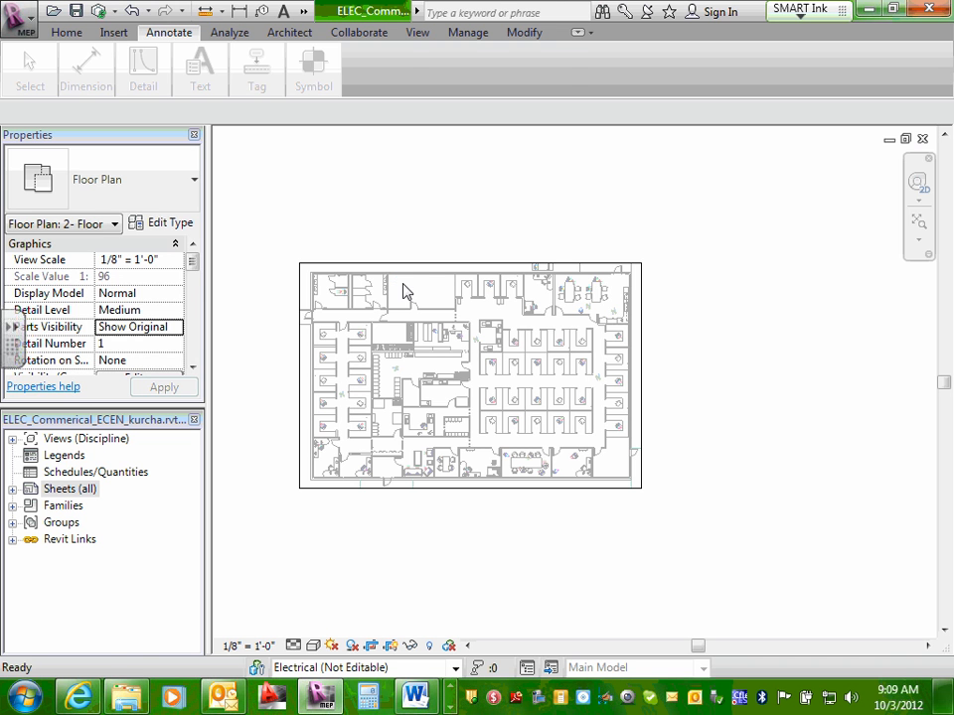
Start the Detail Line command and look over the detail, text, tag and symbol annotation tools.
key("d")
key("l")
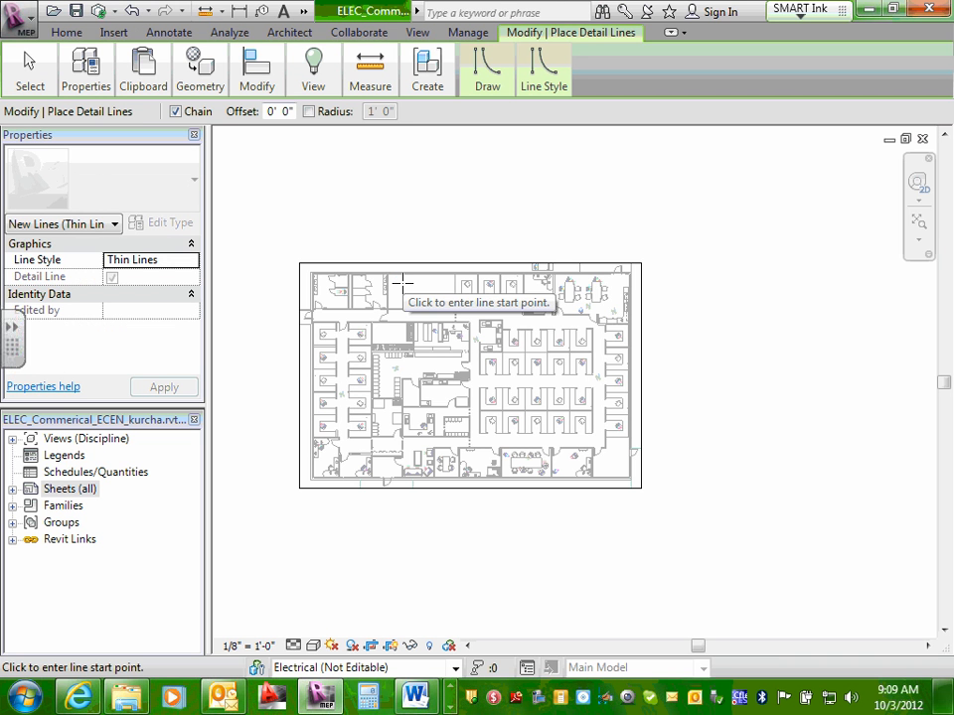
left_click(166, 32)
left_click(147, 78)
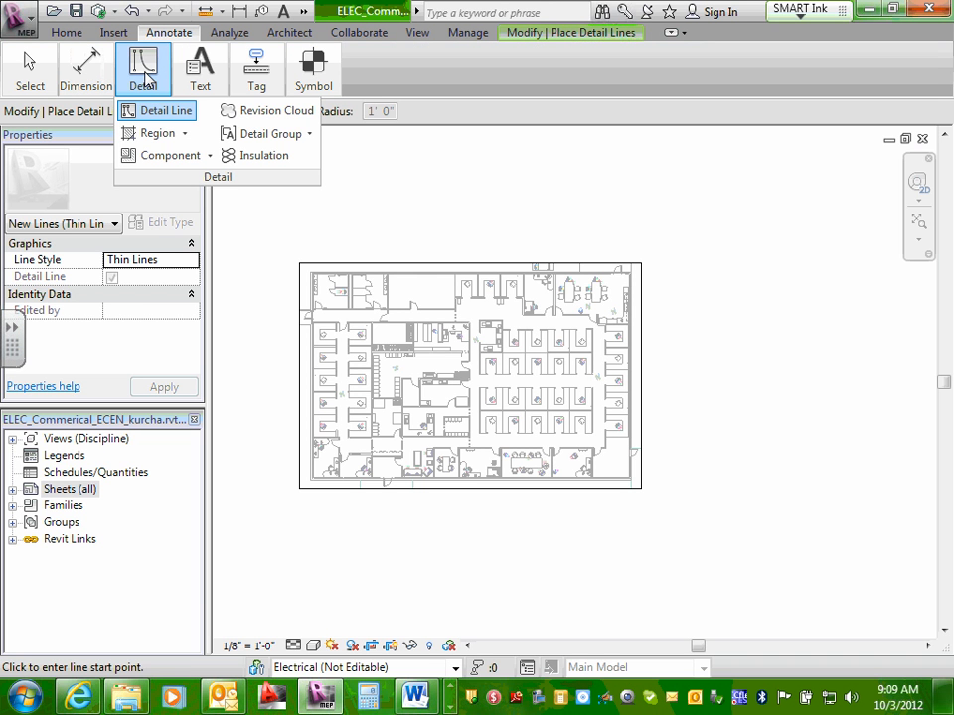
mouse_move(200, 69)
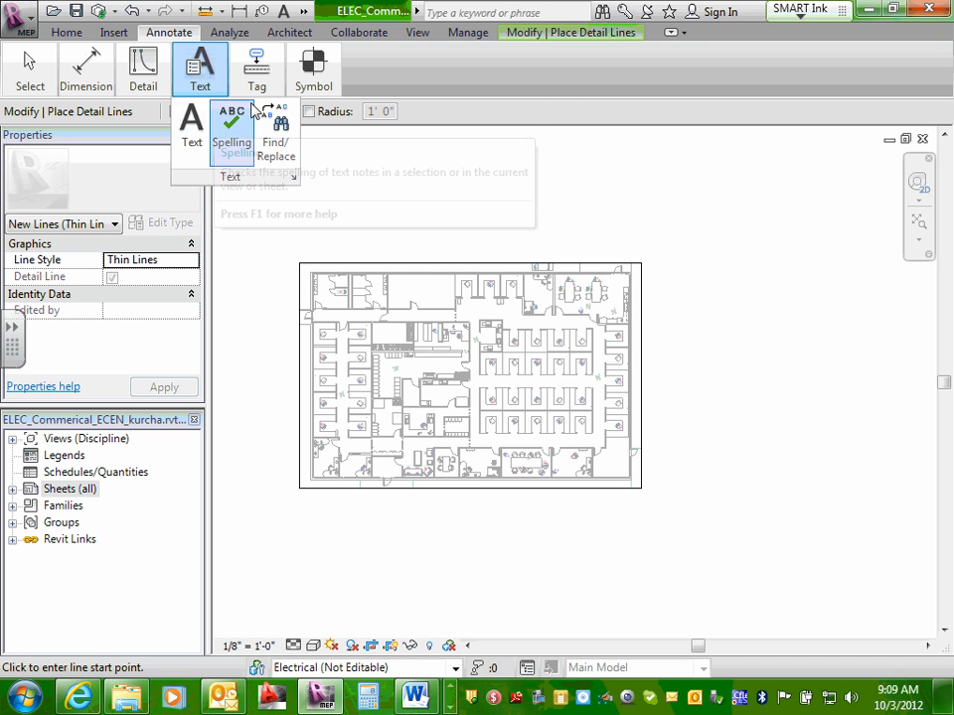
mouse_move(260, 85)
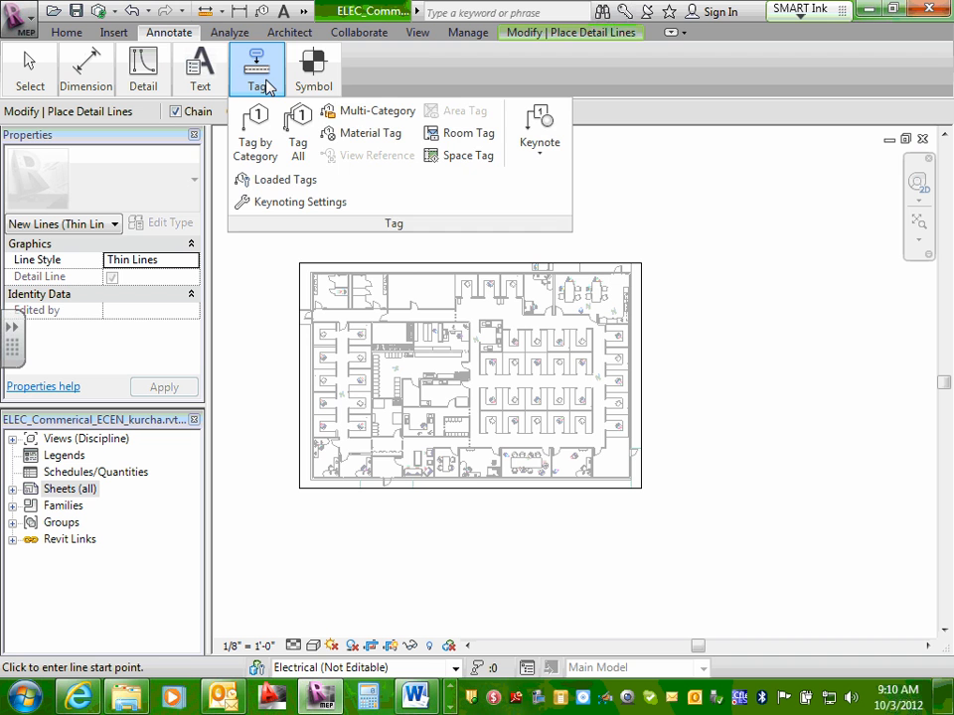
mouse_move(311, 87)
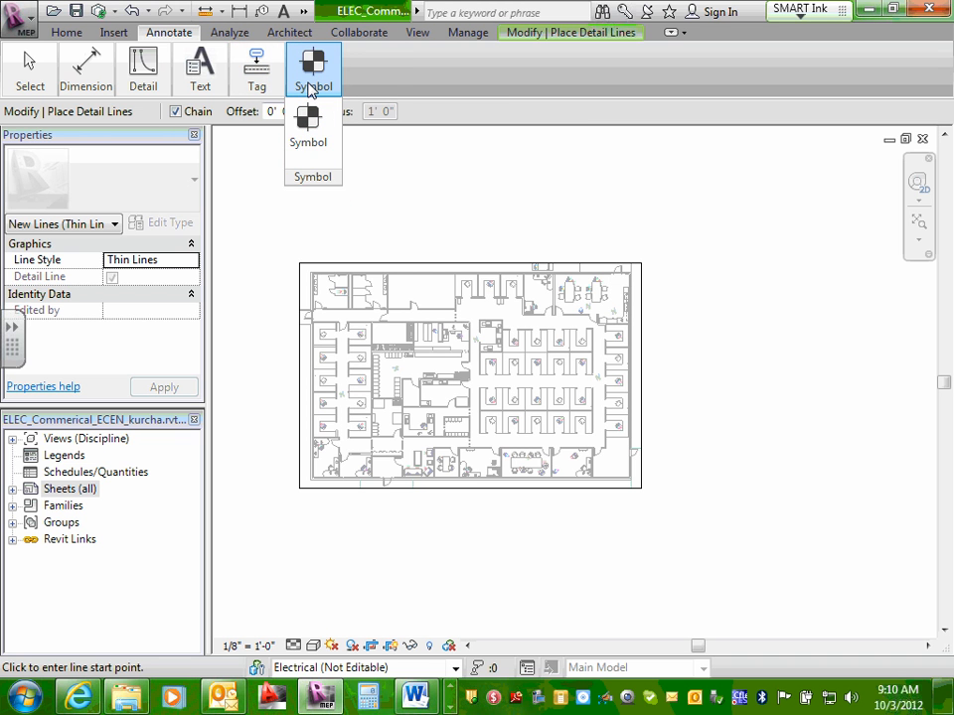
Look over the System Browser, Energy Analysis and Color Fill tools and the architectural Build, Circulation and Room & Area tools.
left_click(236, 34)
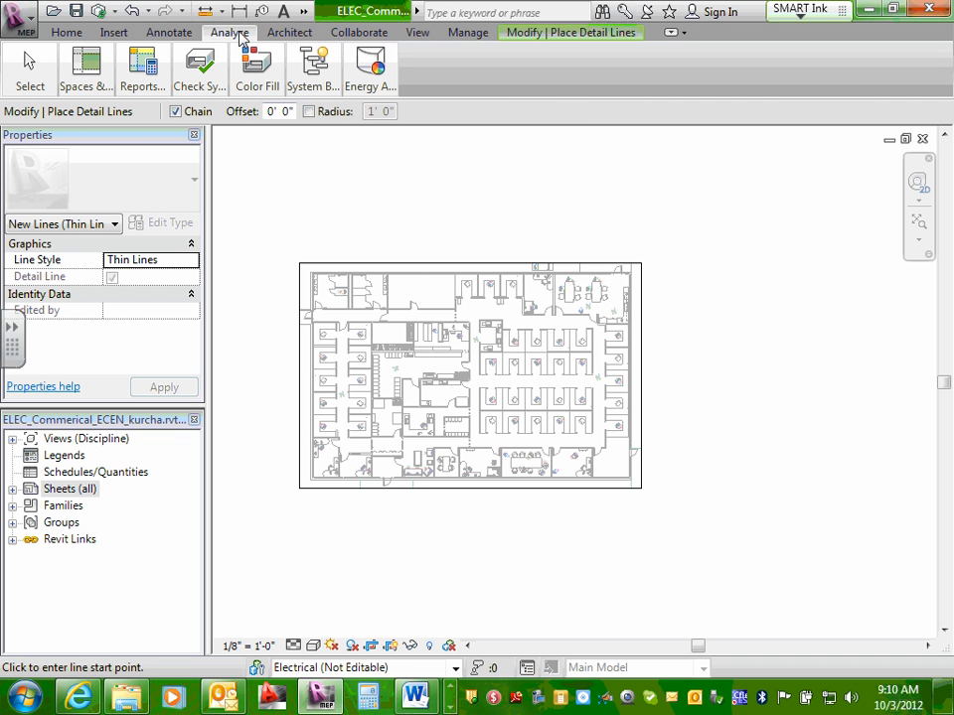
mouse_move(341, 84)
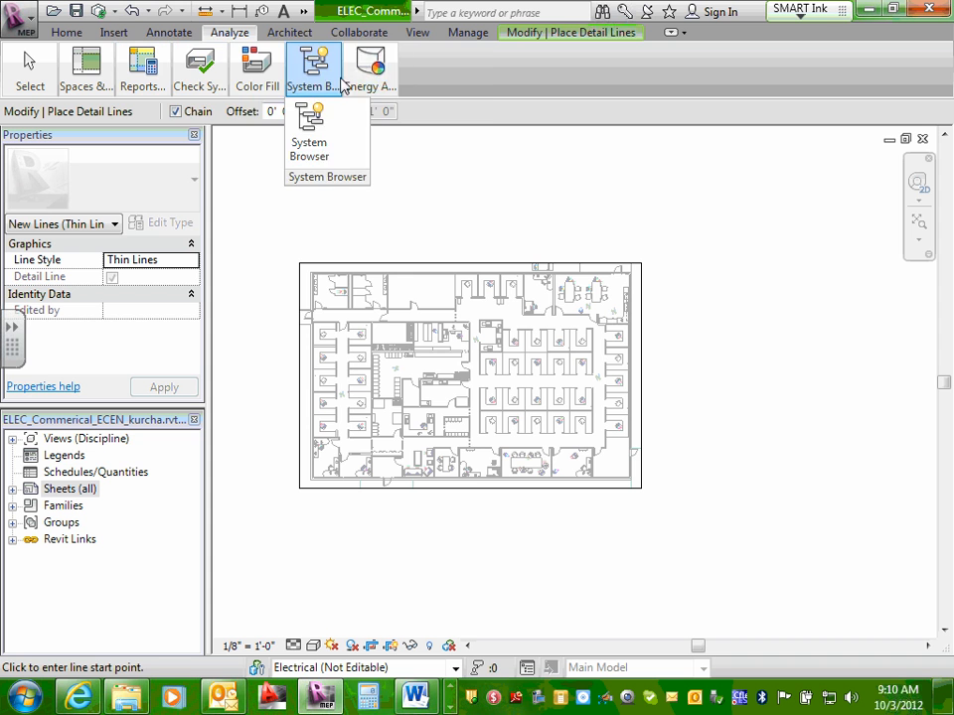
mouse_move(201, 88)
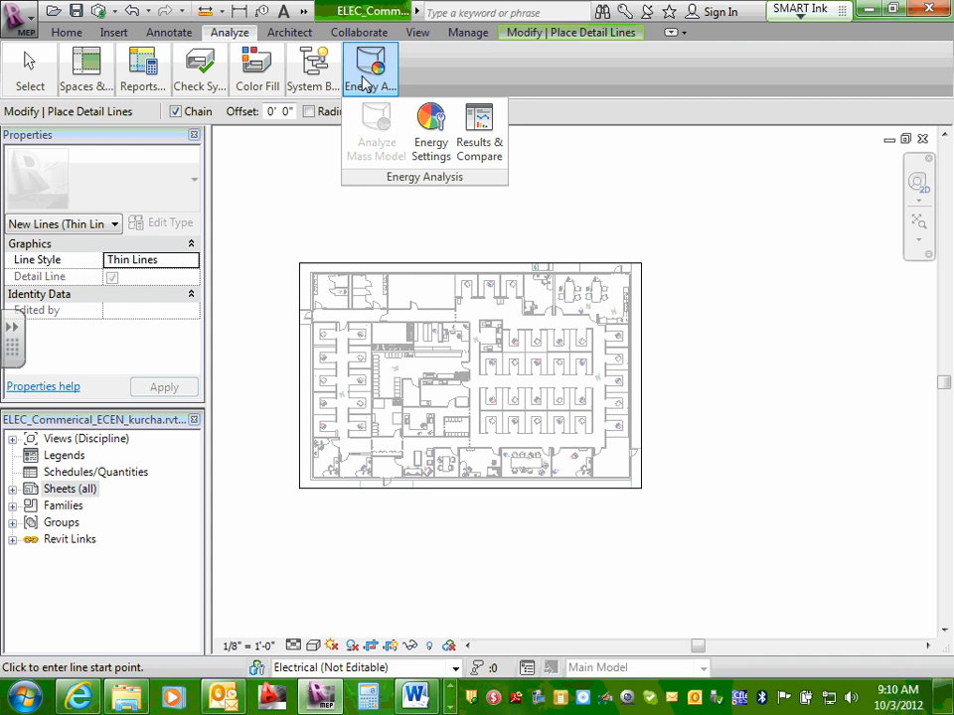
mouse_move(33, 72)
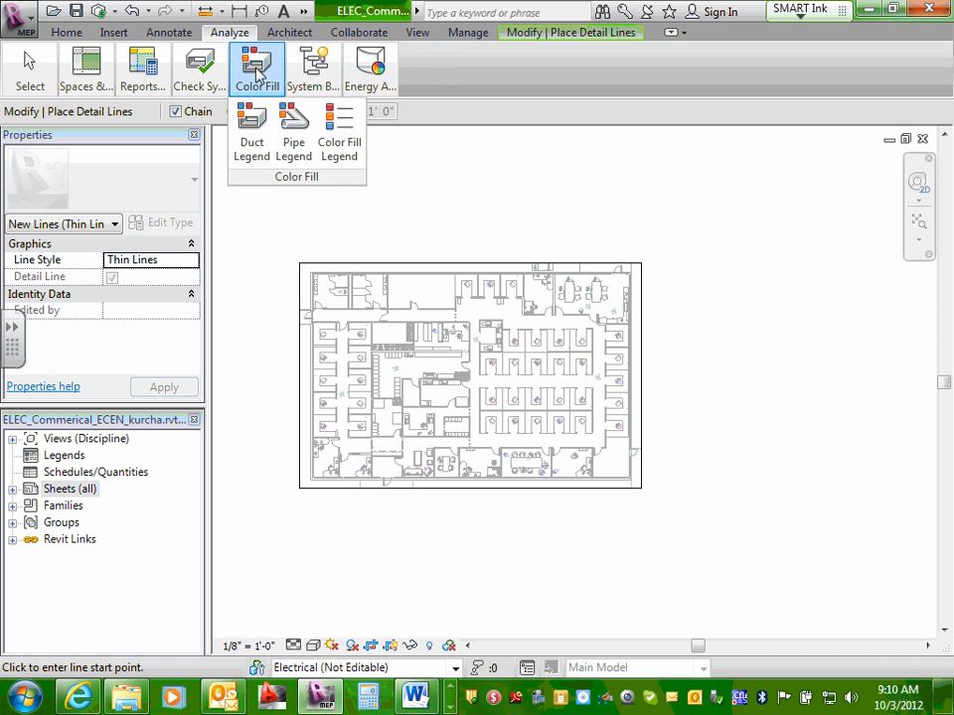
left_click(296, 36)
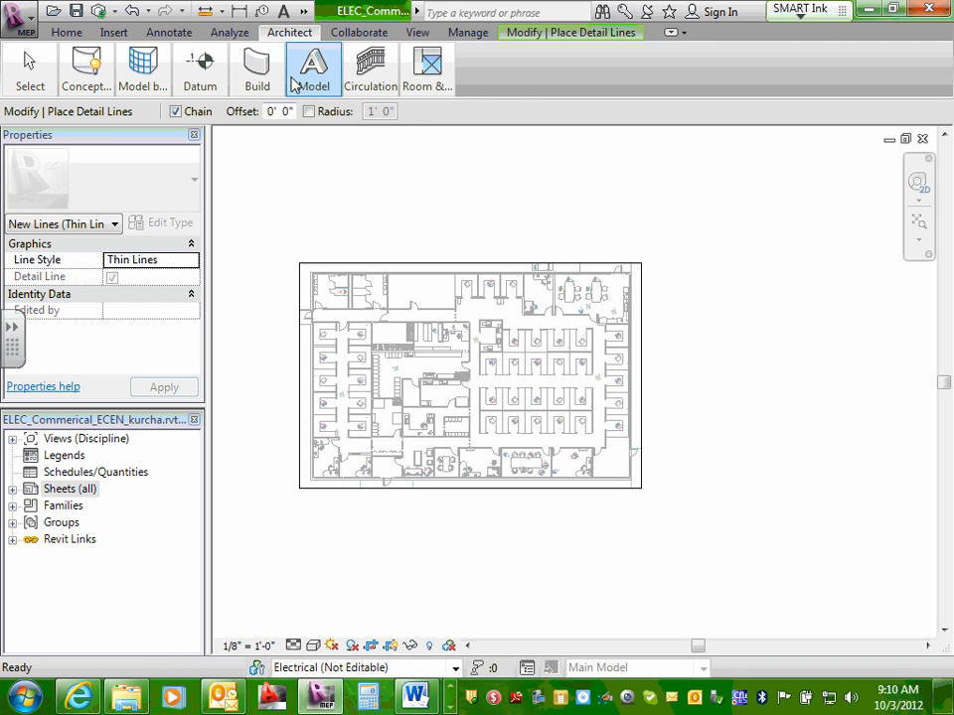
mouse_move(259, 84)
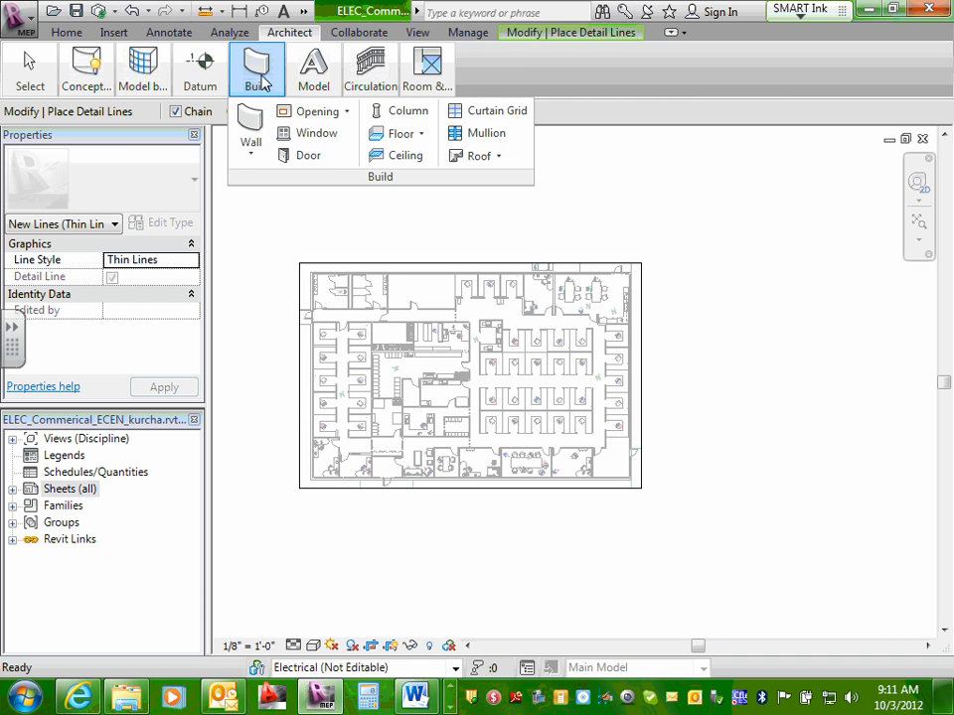
mouse_move(151, 80)
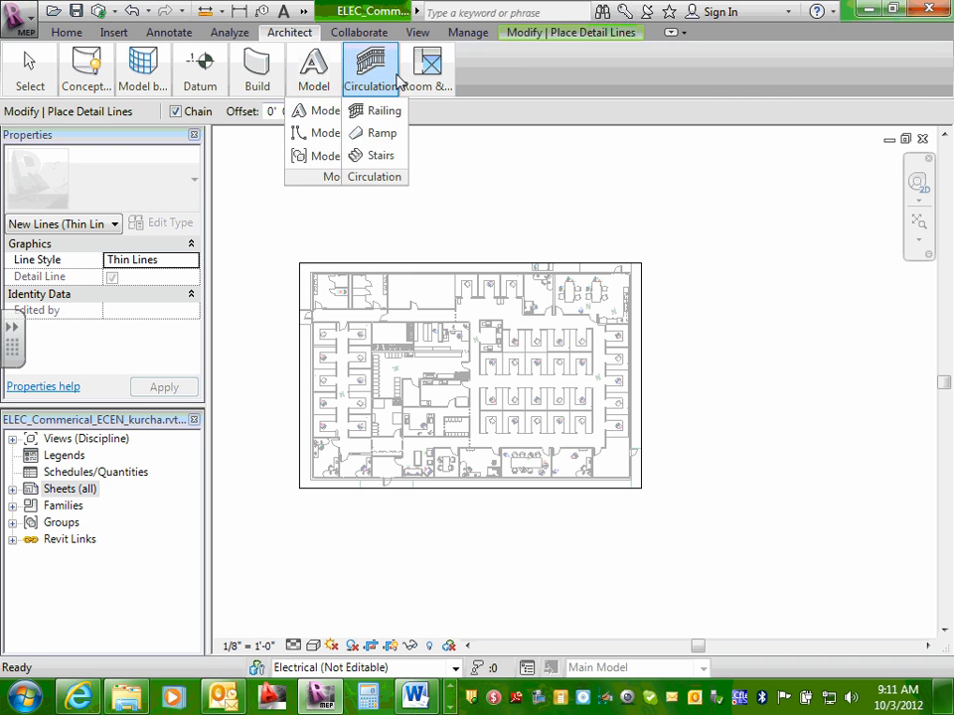
mouse_move(427, 79)
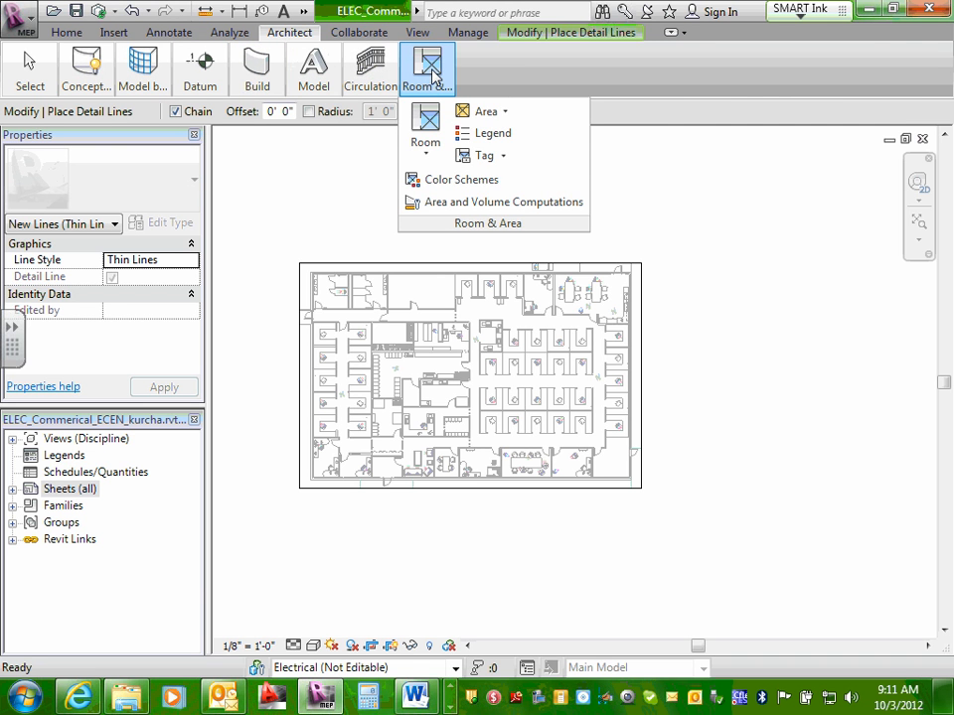
Examine the Worksets and Synchronize collaboration tools and the view tools for creating views and schedules and composing sheets.
left_click(364, 34)
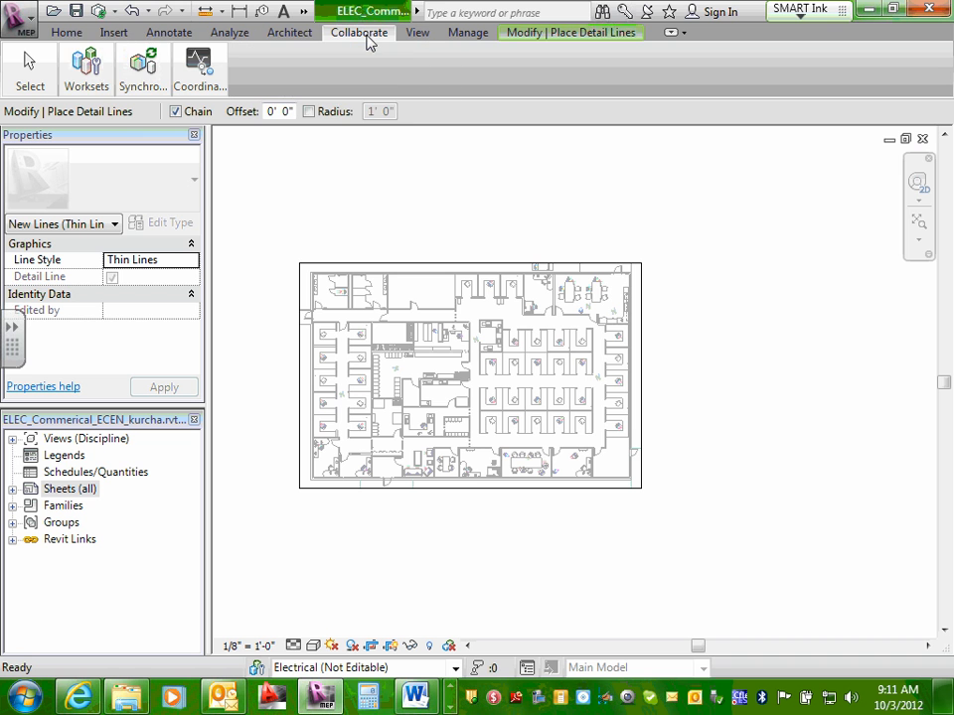
mouse_move(61, 74)
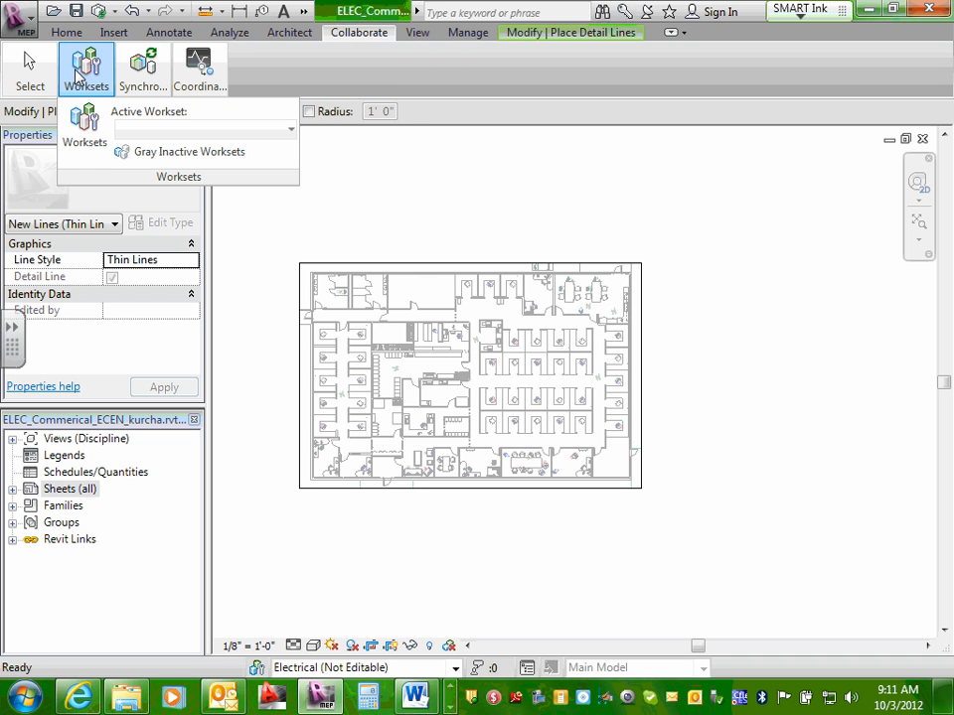
mouse_move(137, 84)
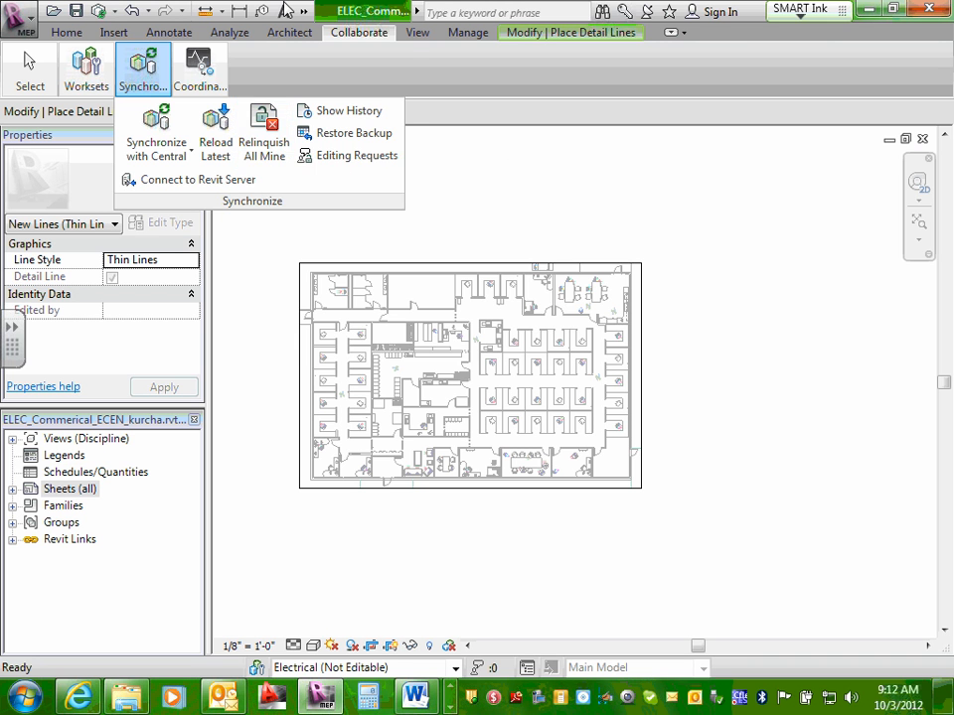
left_click(414, 36)
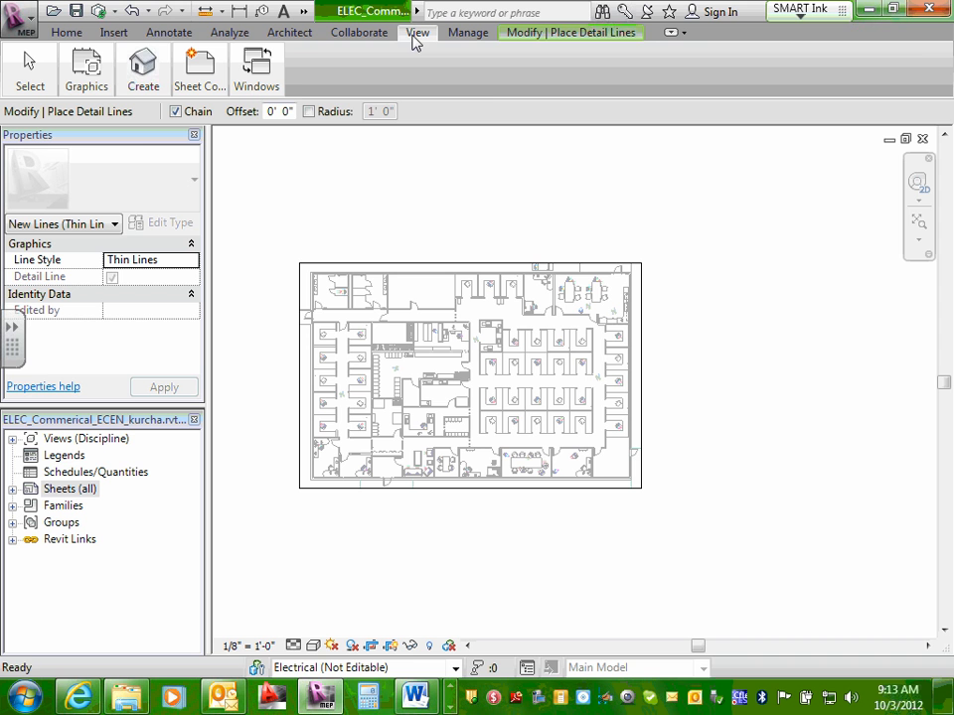
mouse_move(70, 56)
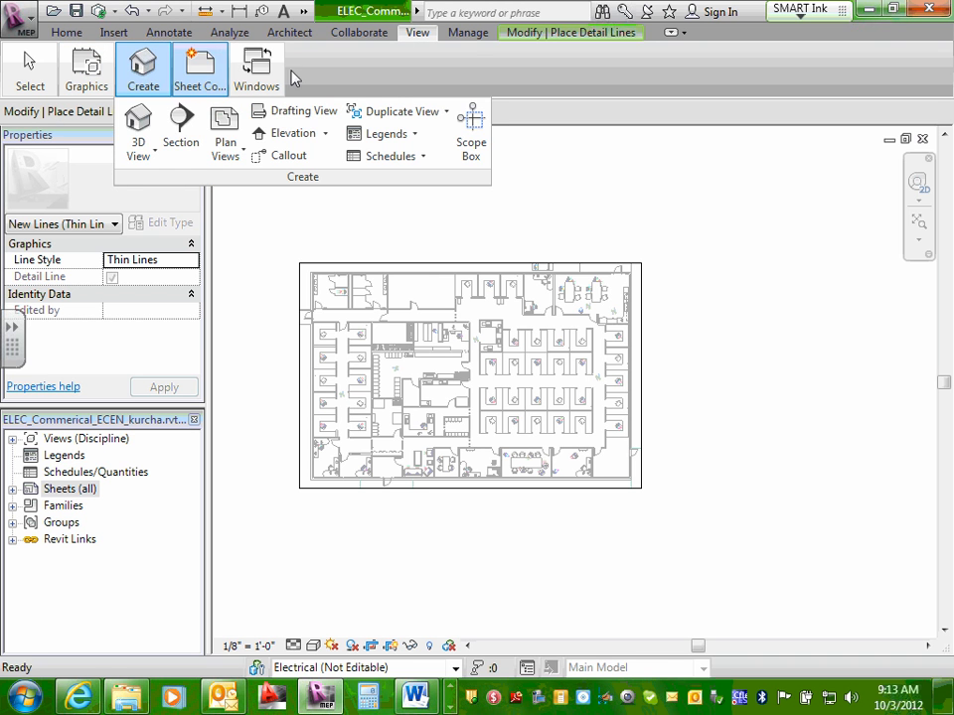
mouse_move(239, 78)
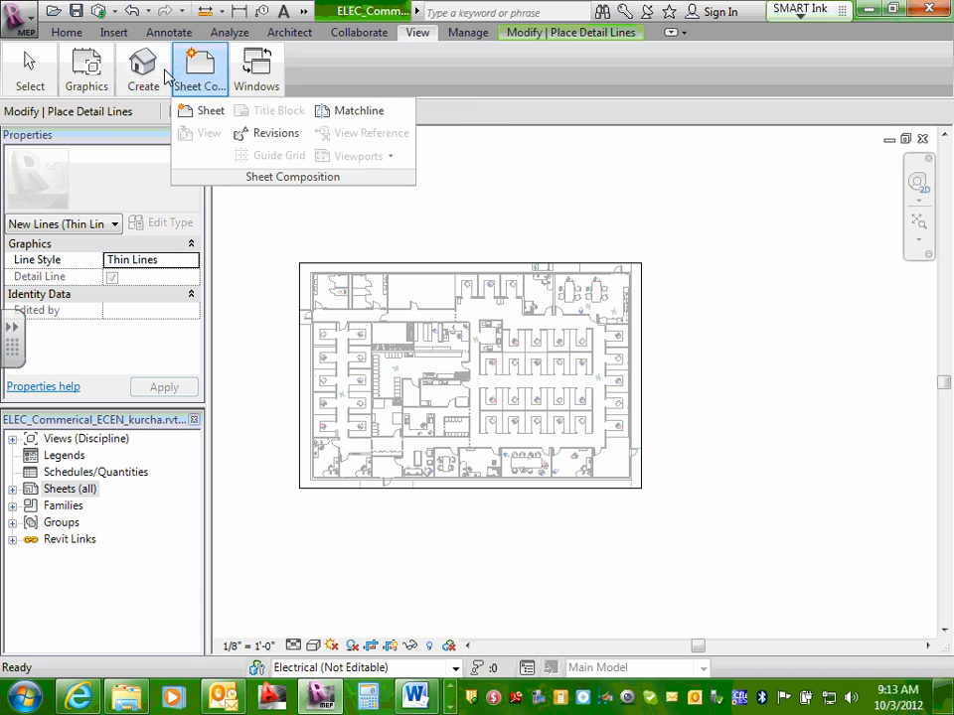
mouse_move(160, 80)
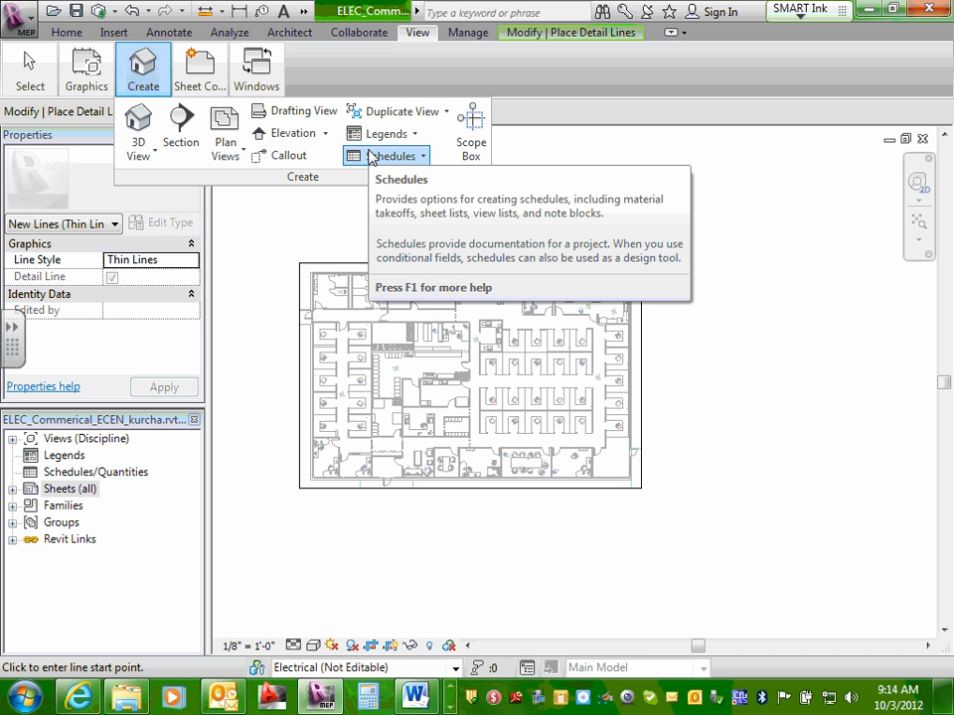
Open the Electrical Settings and examine the wire correction factors, ground conductor sizes and voltage definitions.
left_click(467, 33)
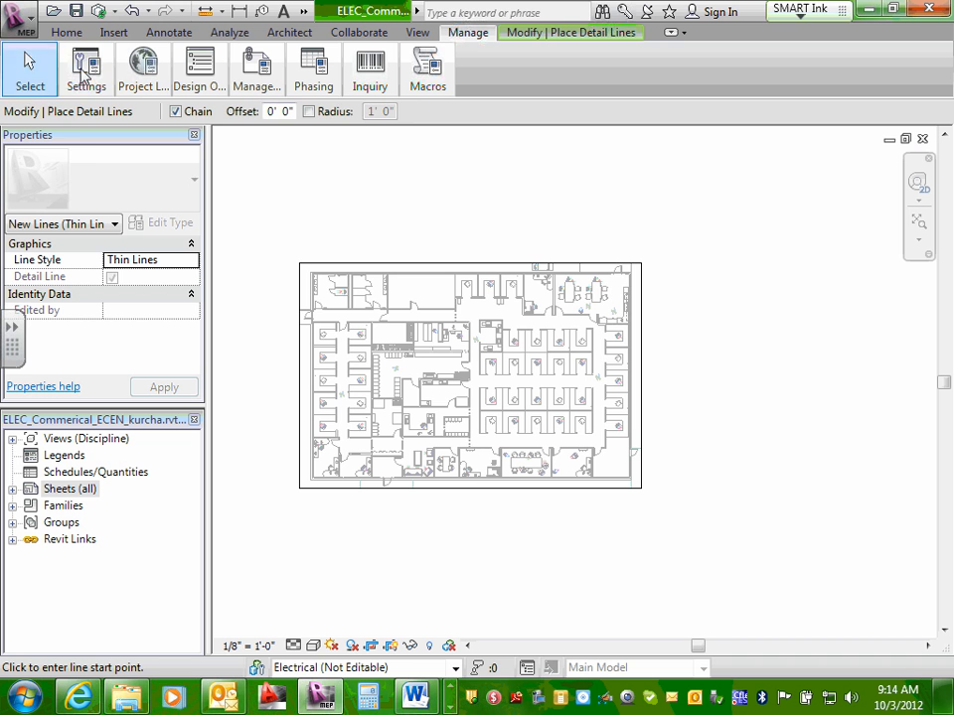
mouse_move(87, 80)
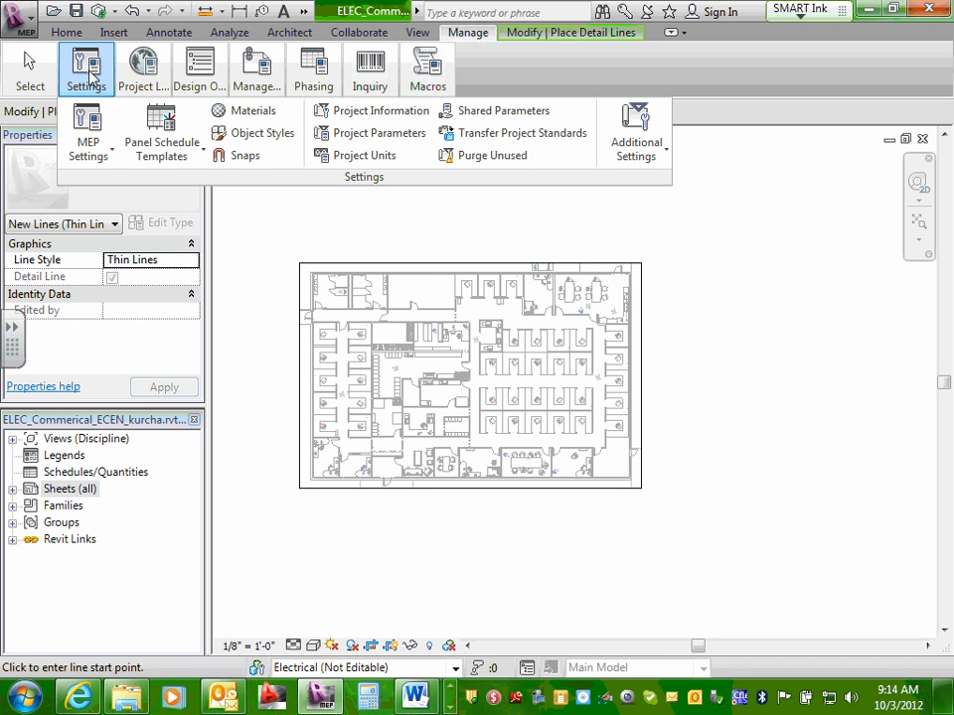
left_click(86, 151)
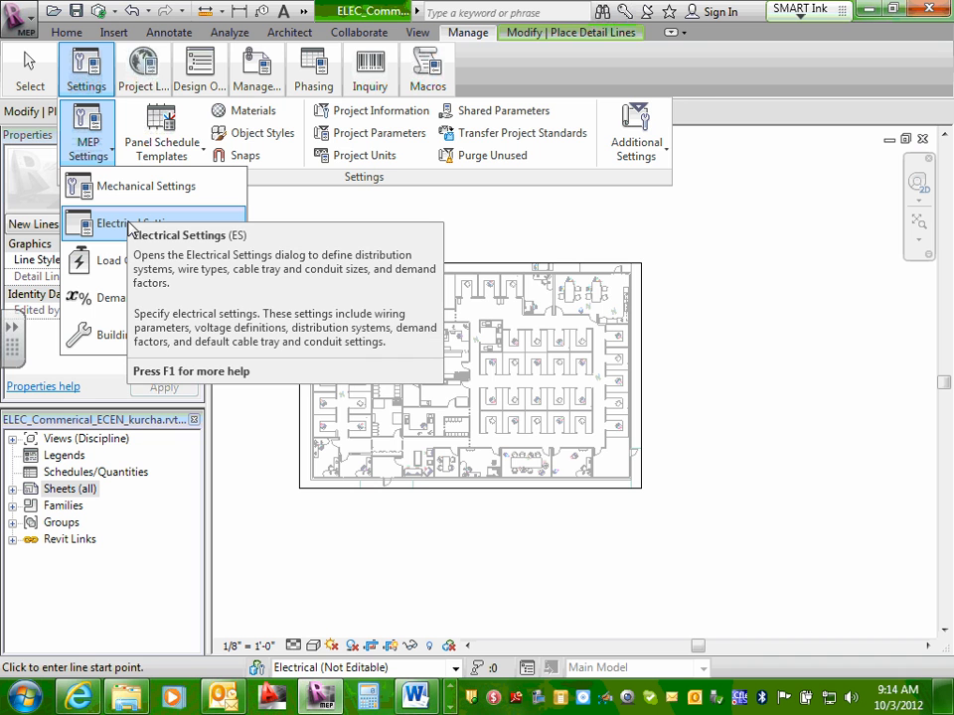
left_click(129, 225)
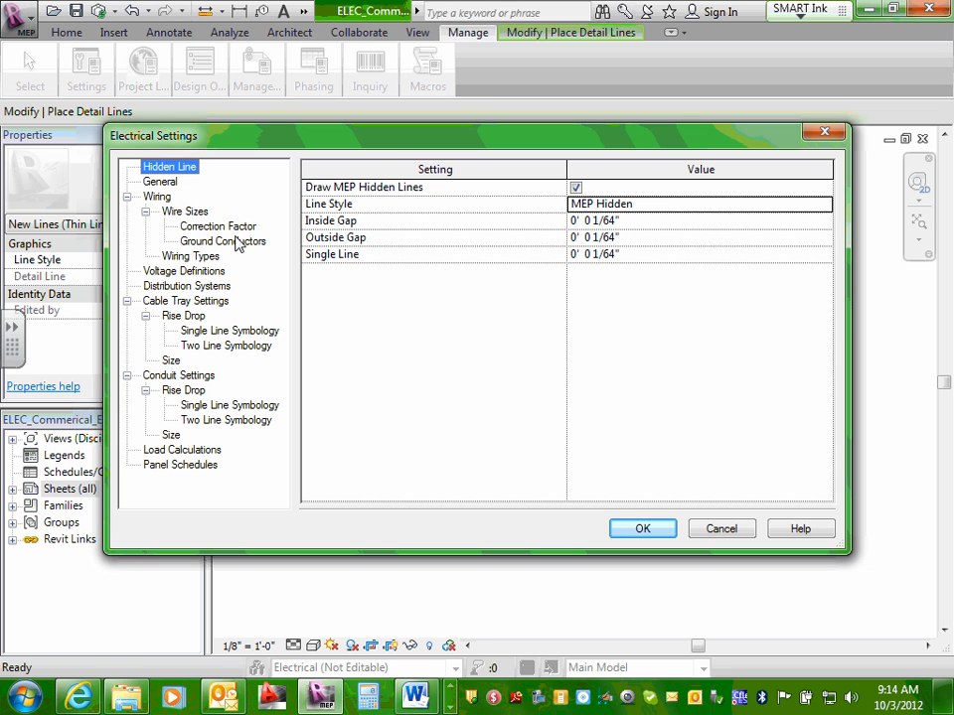
left_click(238, 230)
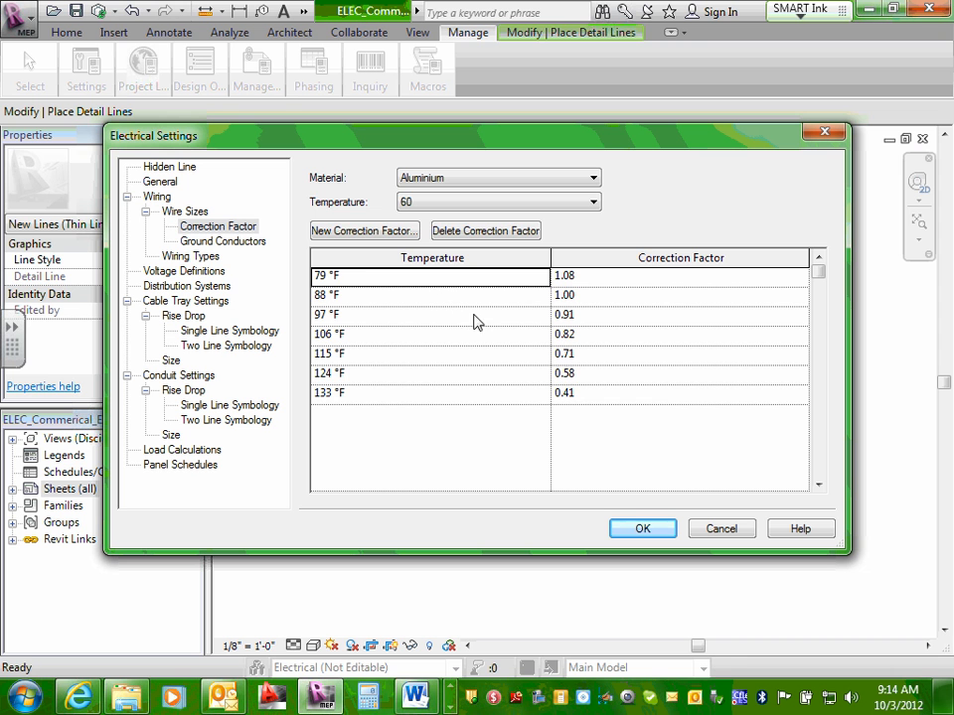
left_click(226, 242)
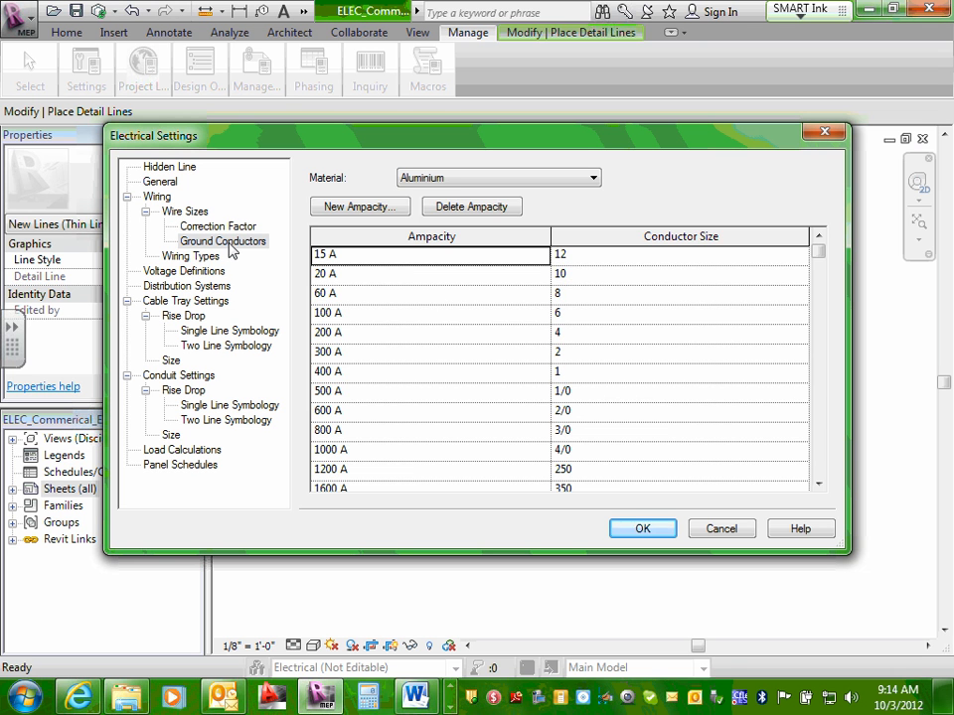
left_click(204, 271)
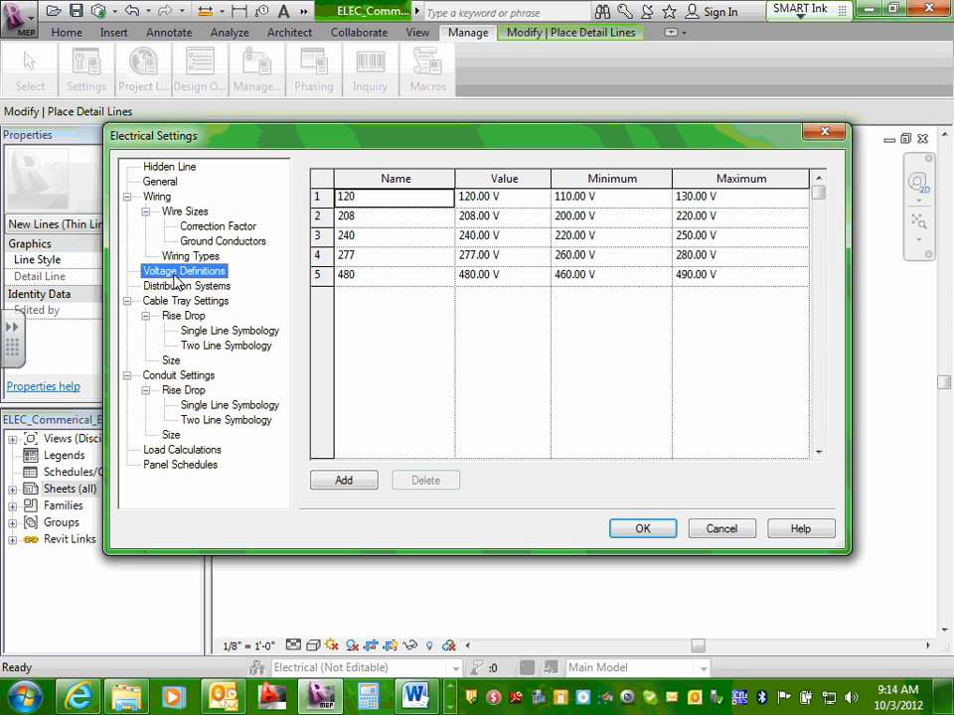
Review the cable tray and conduit symbology, load calculation and panel schedule settings, and close Electrical Settings without changes.
left_click(233, 331)
left_click(223, 346)
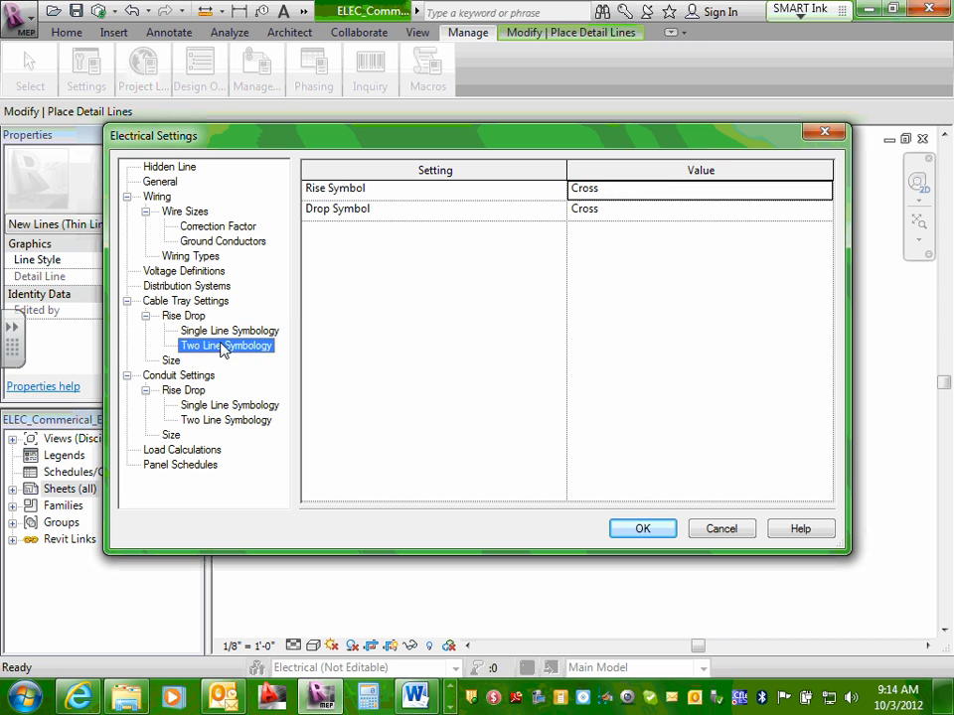
left_click(226, 406)
left_click(225, 420)
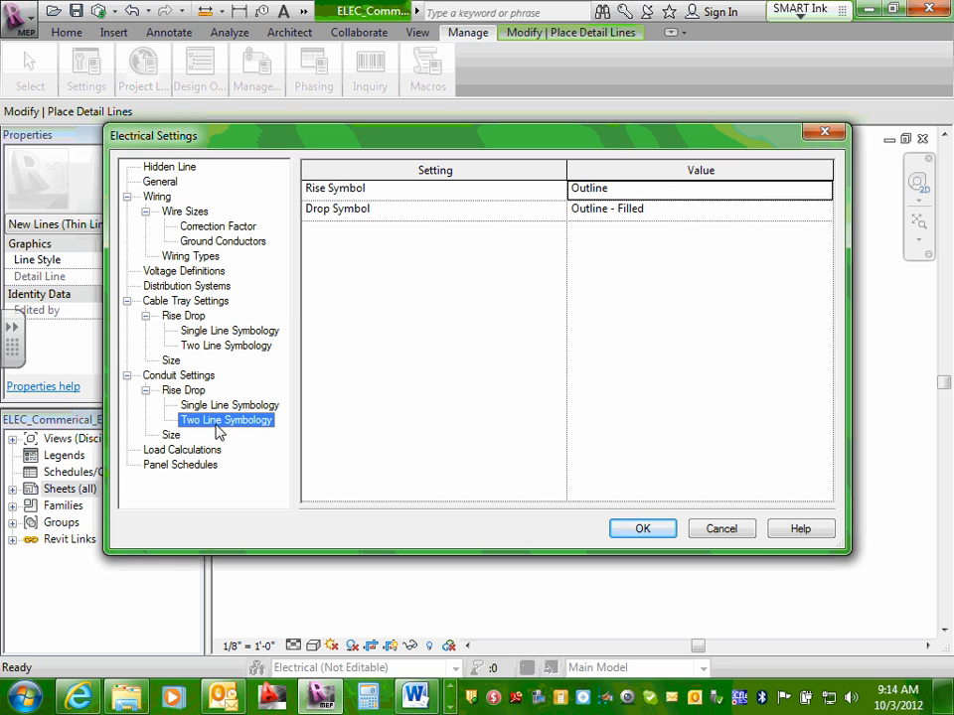
left_click(199, 451)
left_click(192, 468)
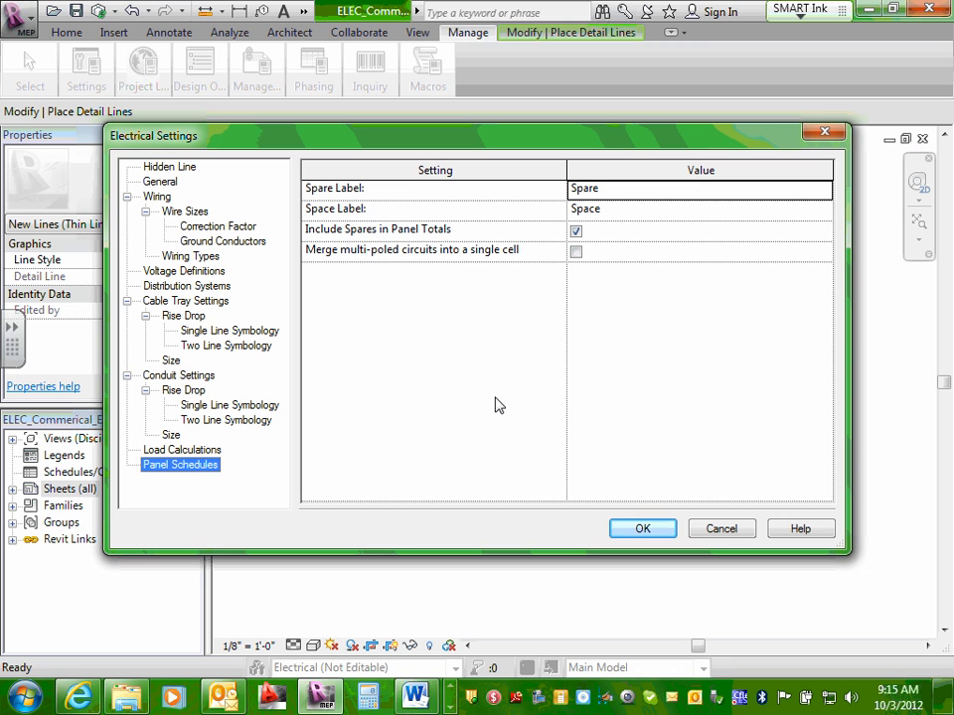
left_click(721, 532)
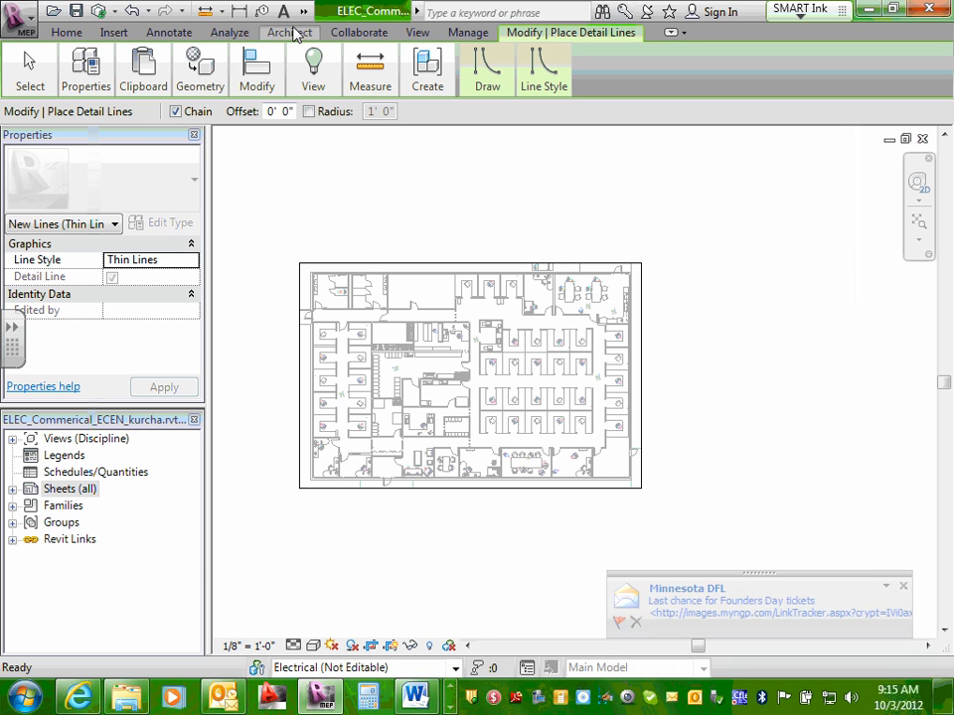
Review the Project Information fields for issue date, status, client name, project name and project number, and close them without changes.
left_click(459, 31)
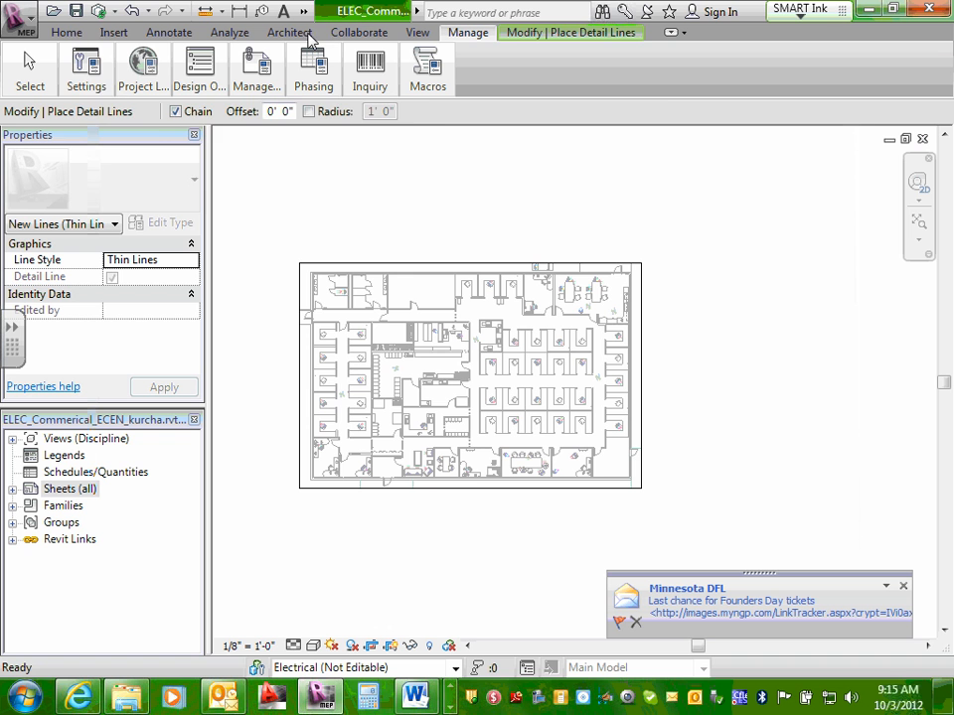
left_click(90, 79)
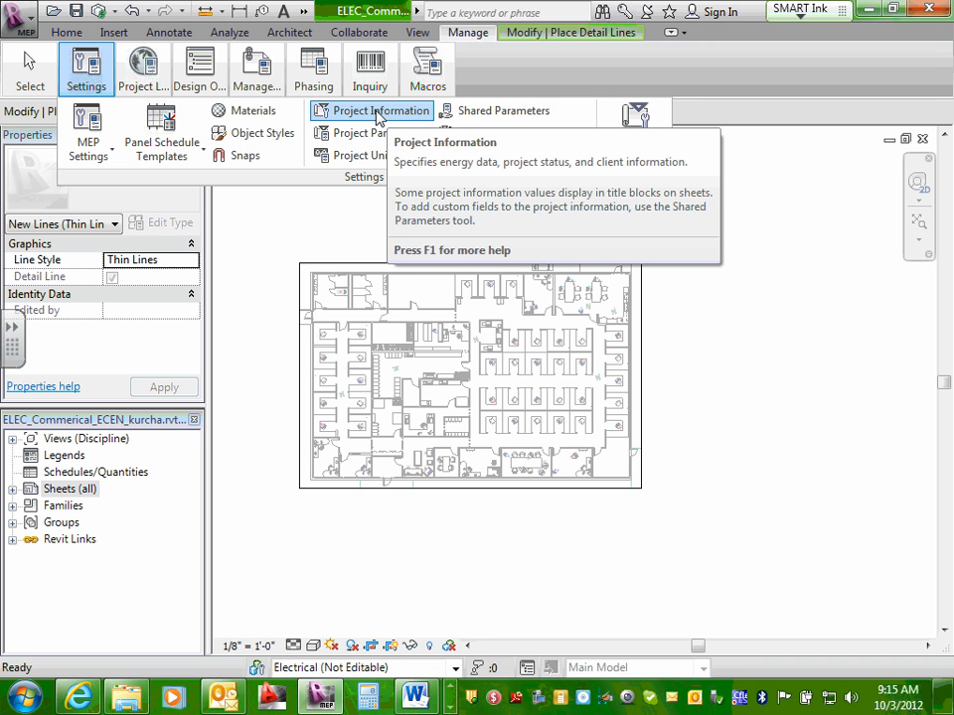
left_click(378, 115)
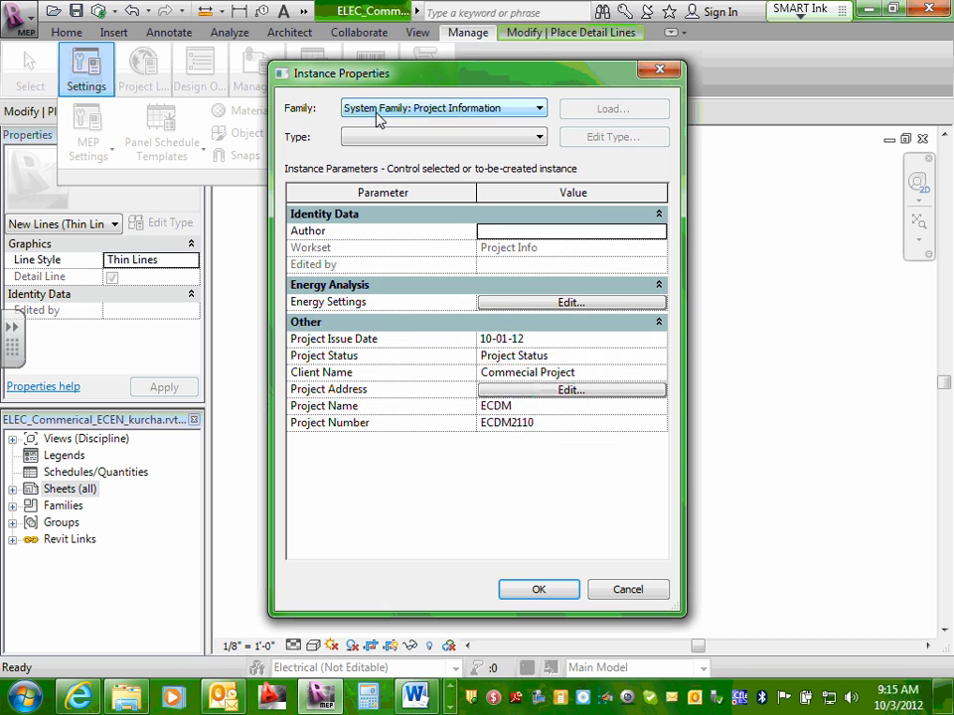
left_click(554, 357)
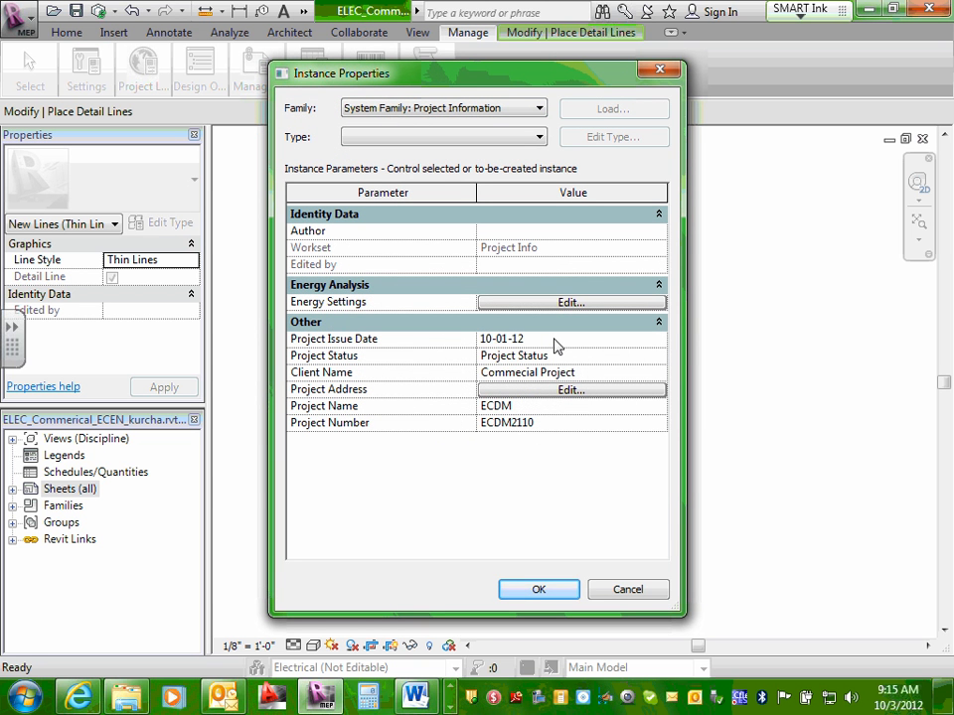
left_click(555, 339)
left_click(587, 372)
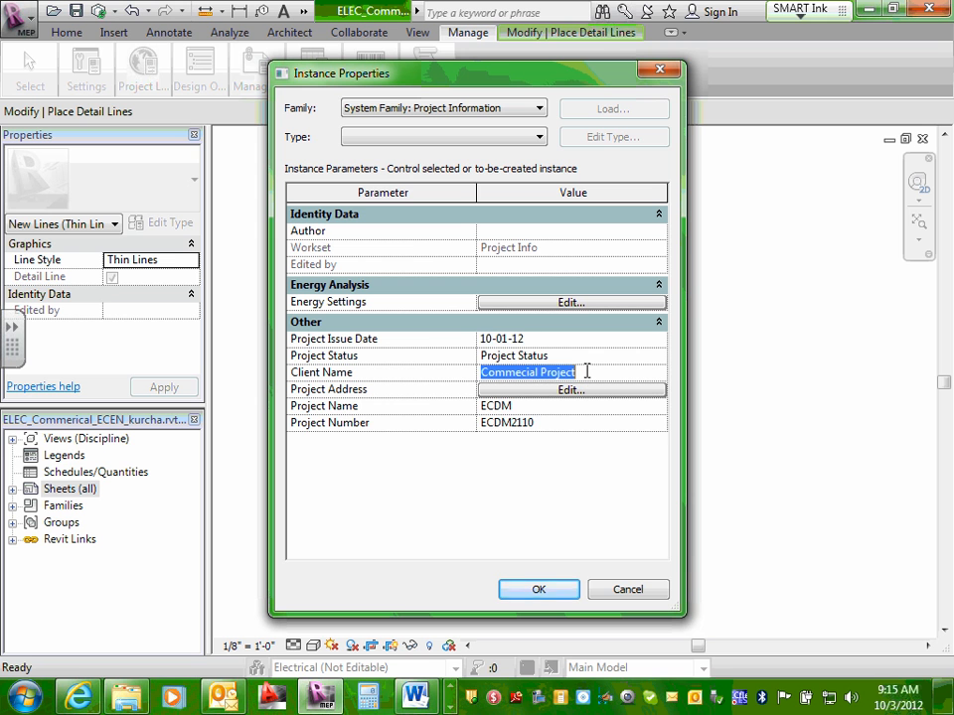
left_click(536, 410)
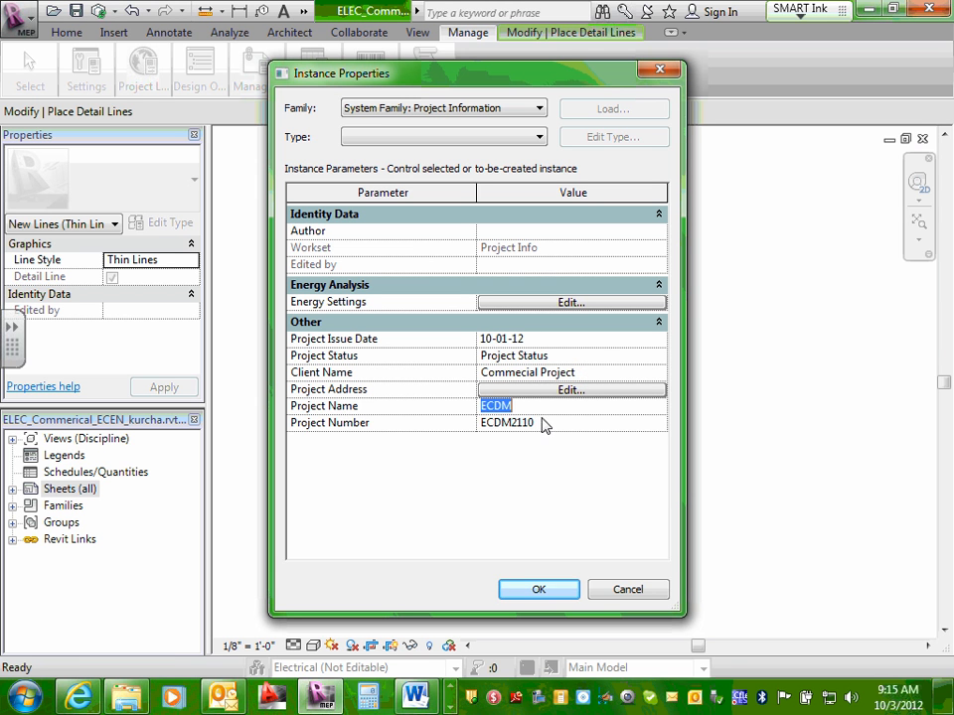
left_click(553, 421)
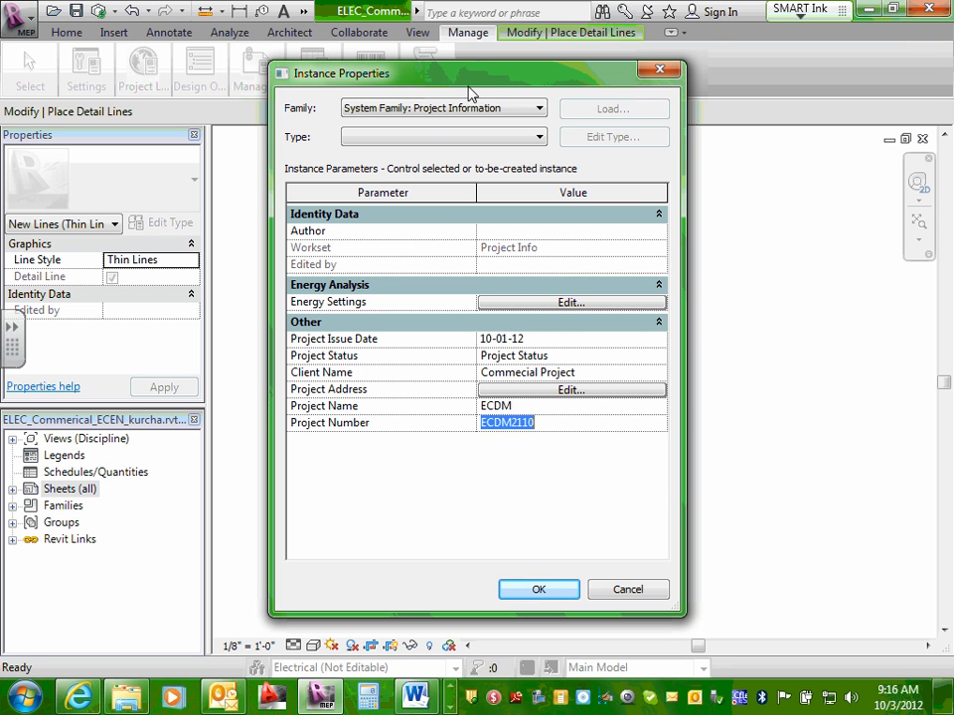
left_click_drag(479, 89, 464, 119)
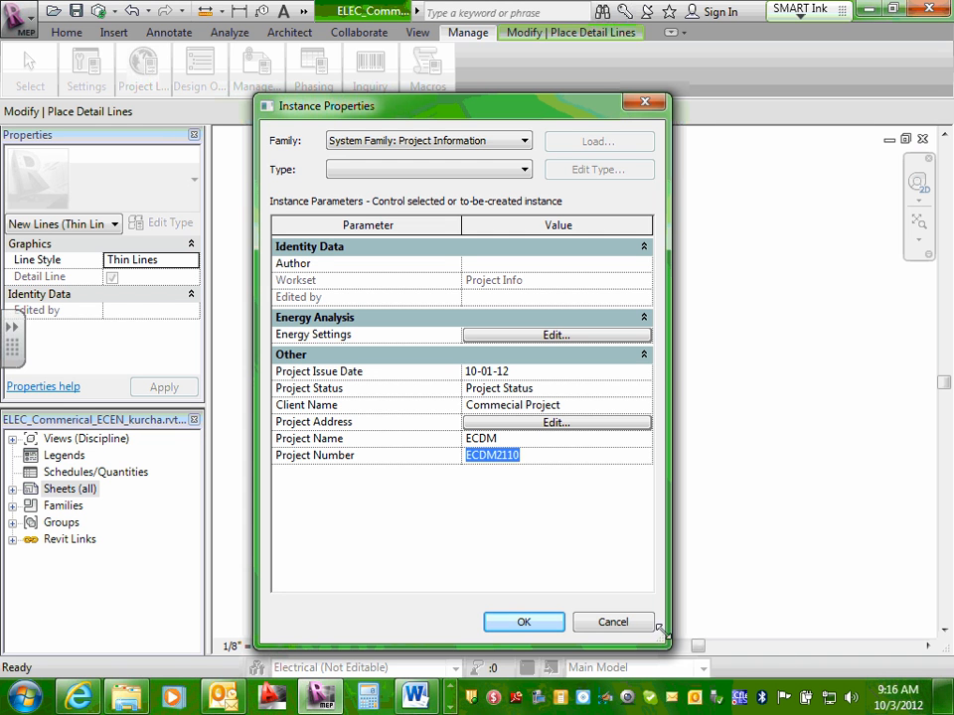
left_click(613, 624)
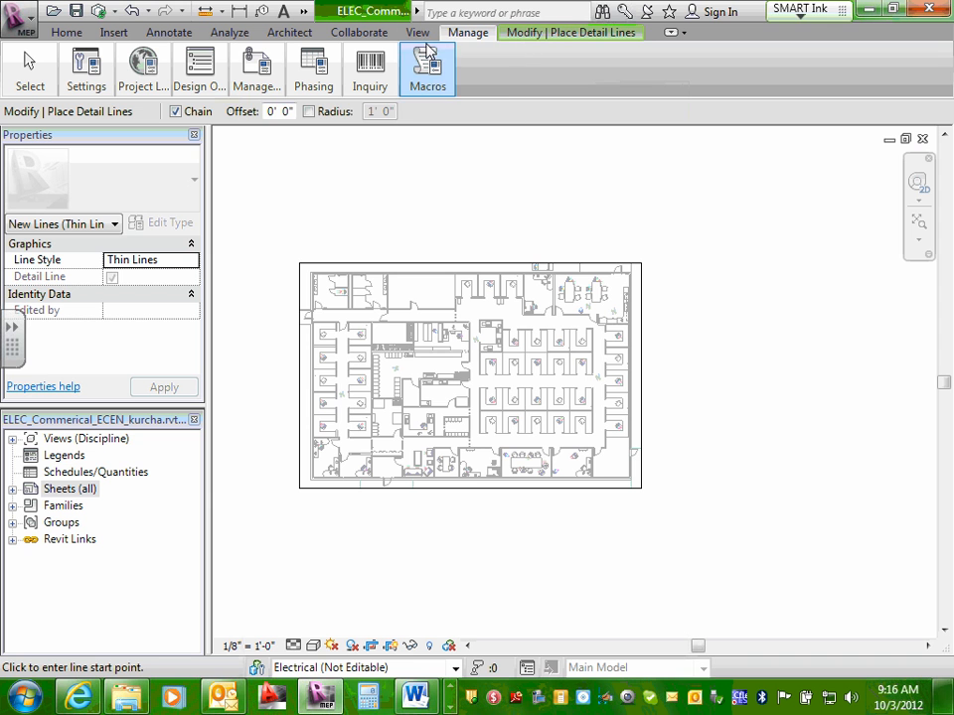
Look over the Manage Project, Inquiry and Macros tools and the Properties and Clipboard tools for modifying detail lines.
mouse_move(257, 89)
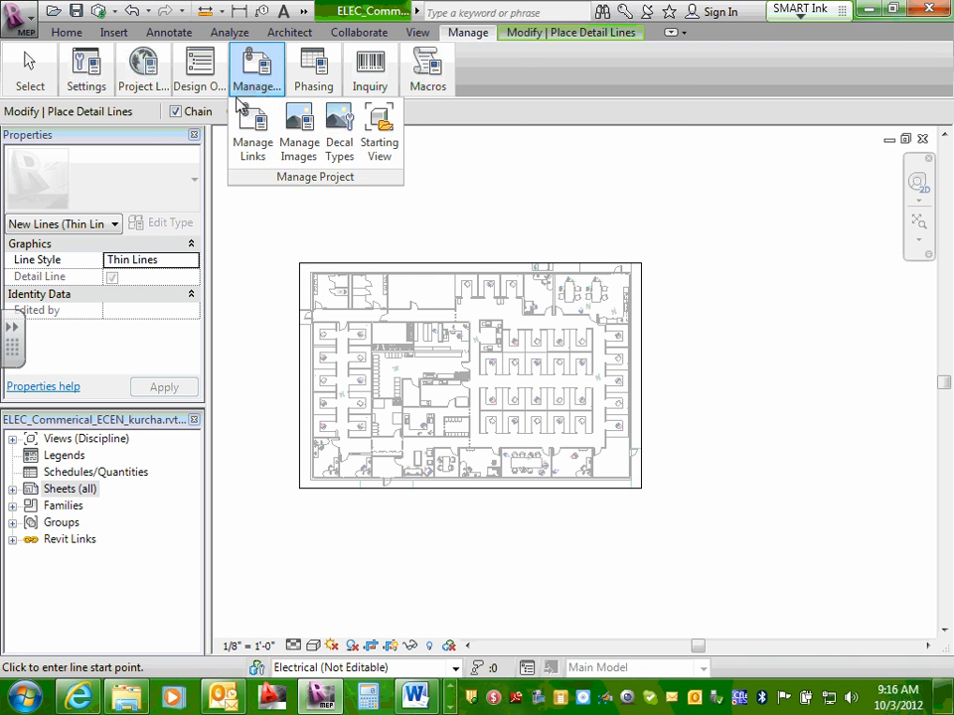
mouse_move(289, 91)
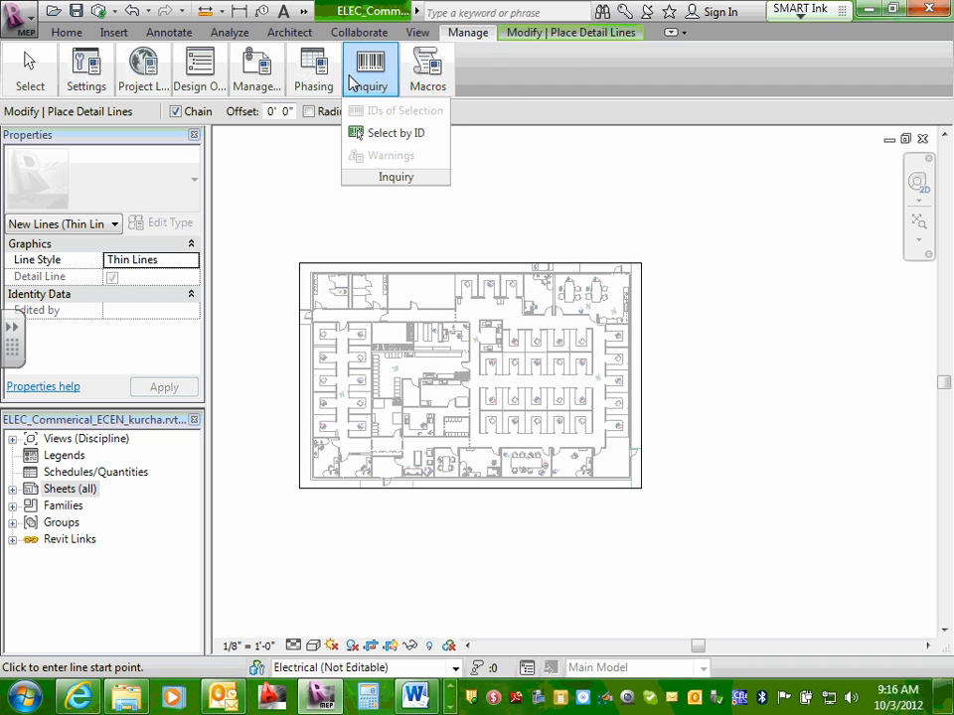
mouse_move(426, 81)
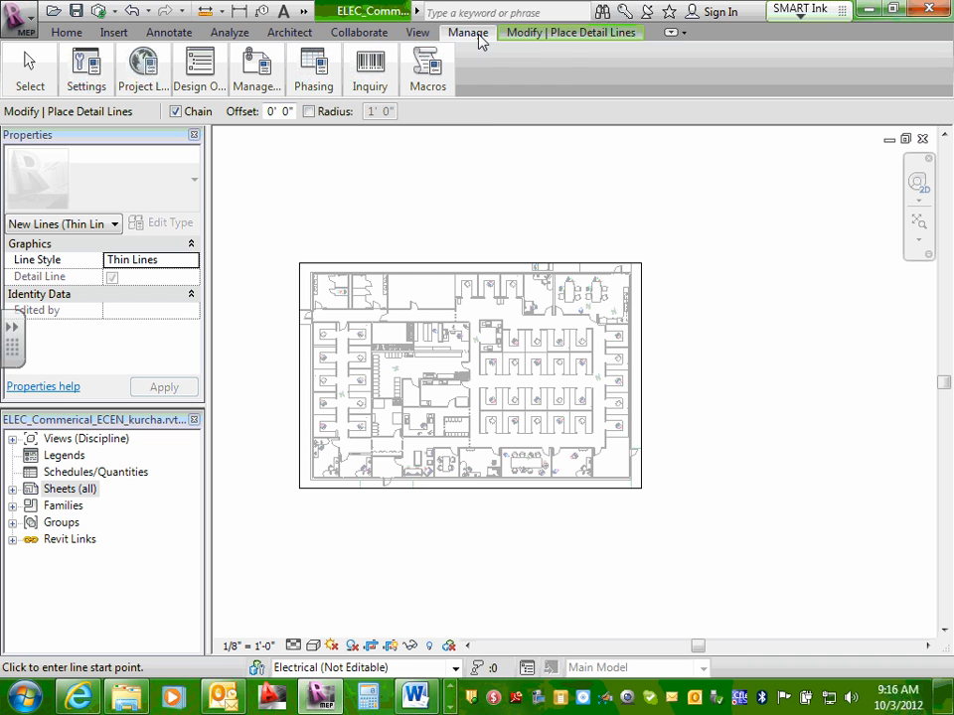
left_click(517, 33)
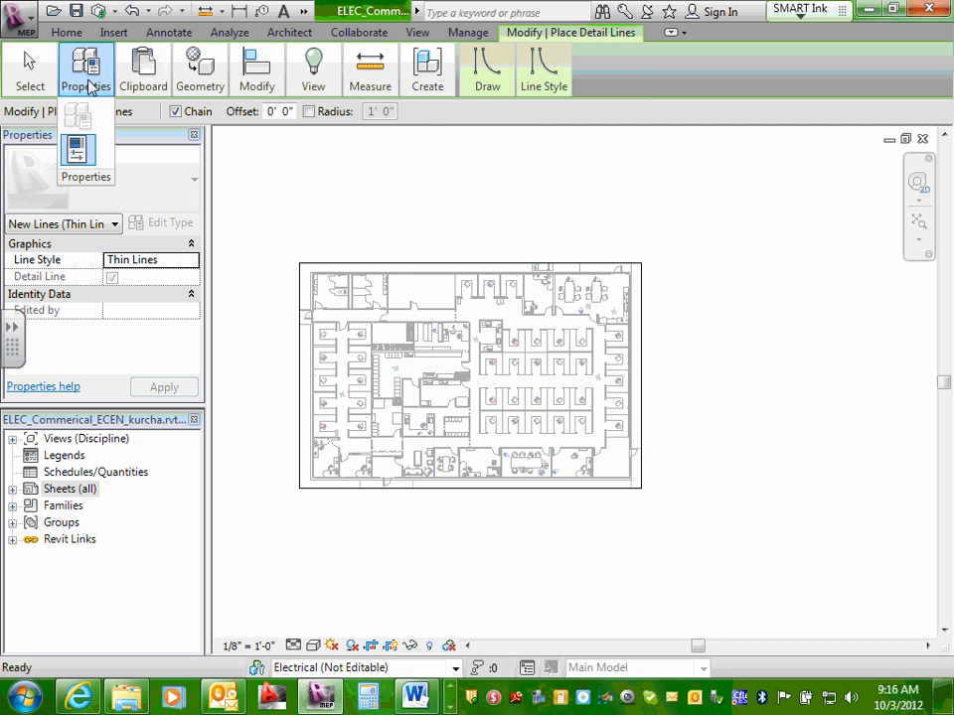
mouse_move(565, 83)
mouse_move(515, 84)
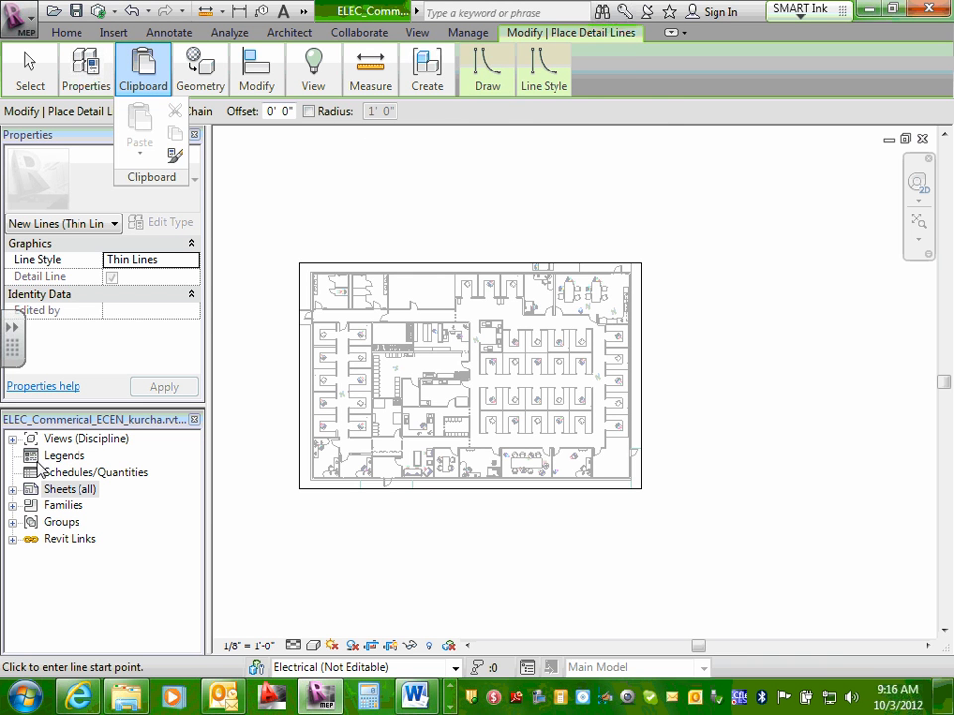
Expand the list of sheets in the project and open sheet E2 - Symbols.
left_click(14, 491)
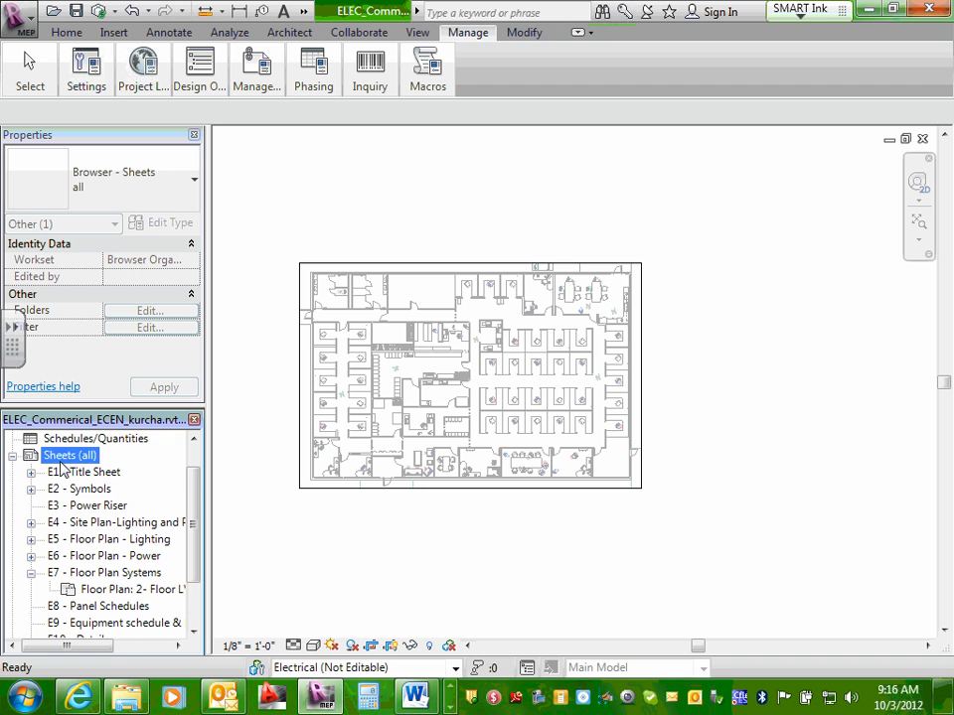
double_click(61, 461)
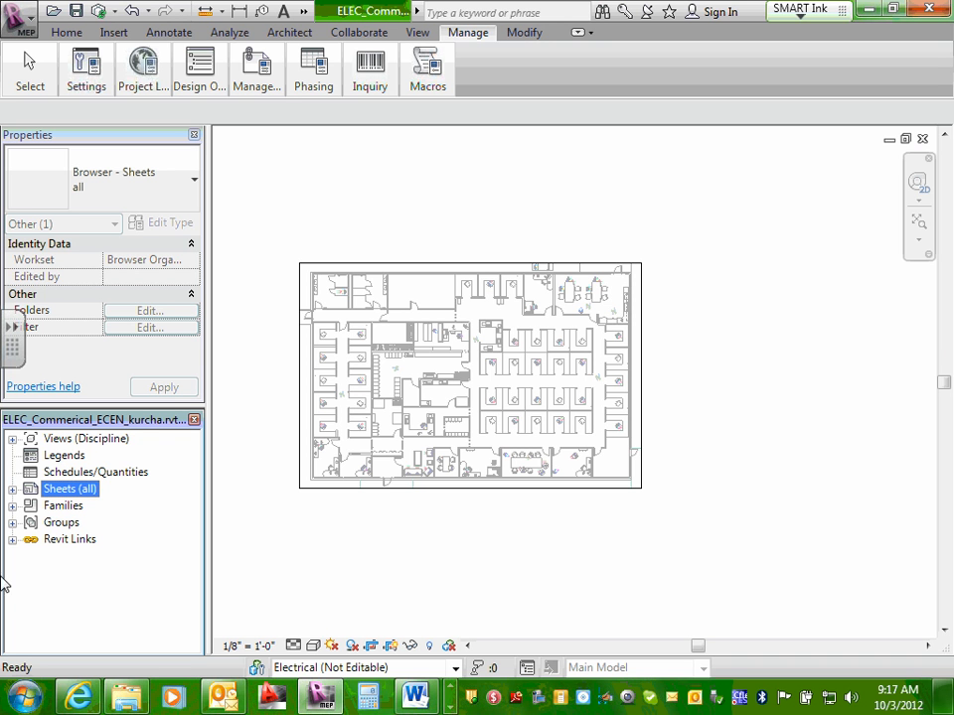
left_click(12, 489)
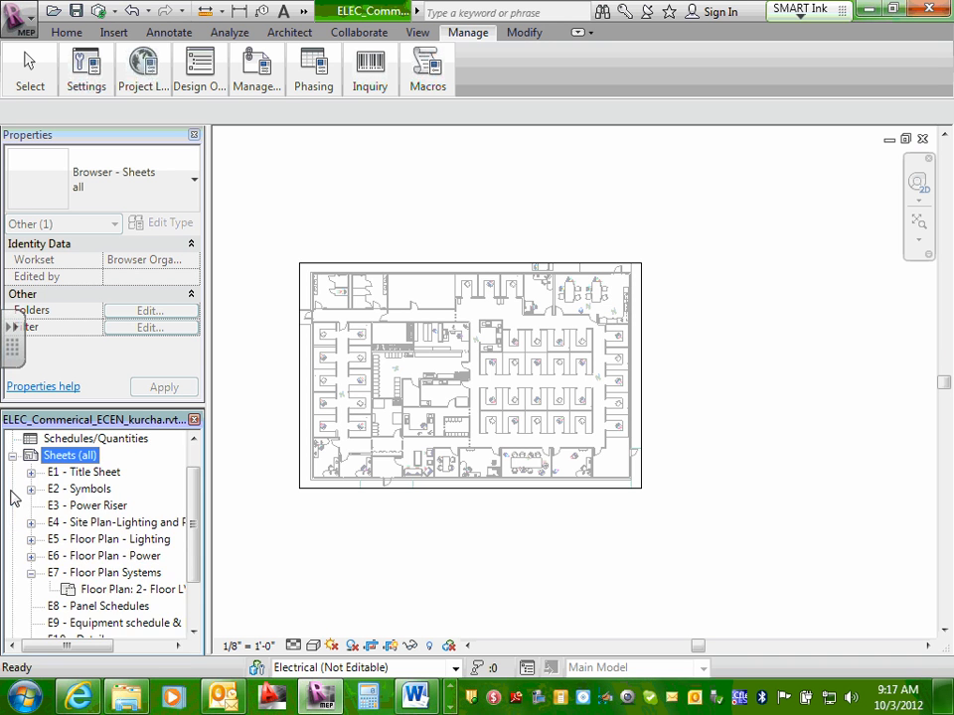
double_click(94, 490)
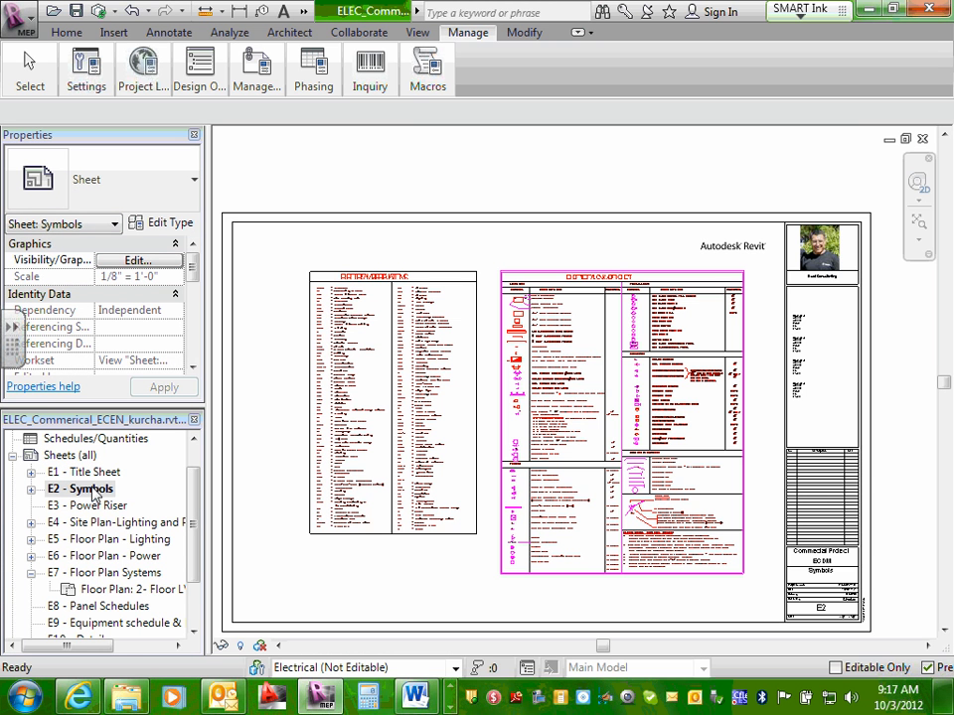
left_click(453, 688)
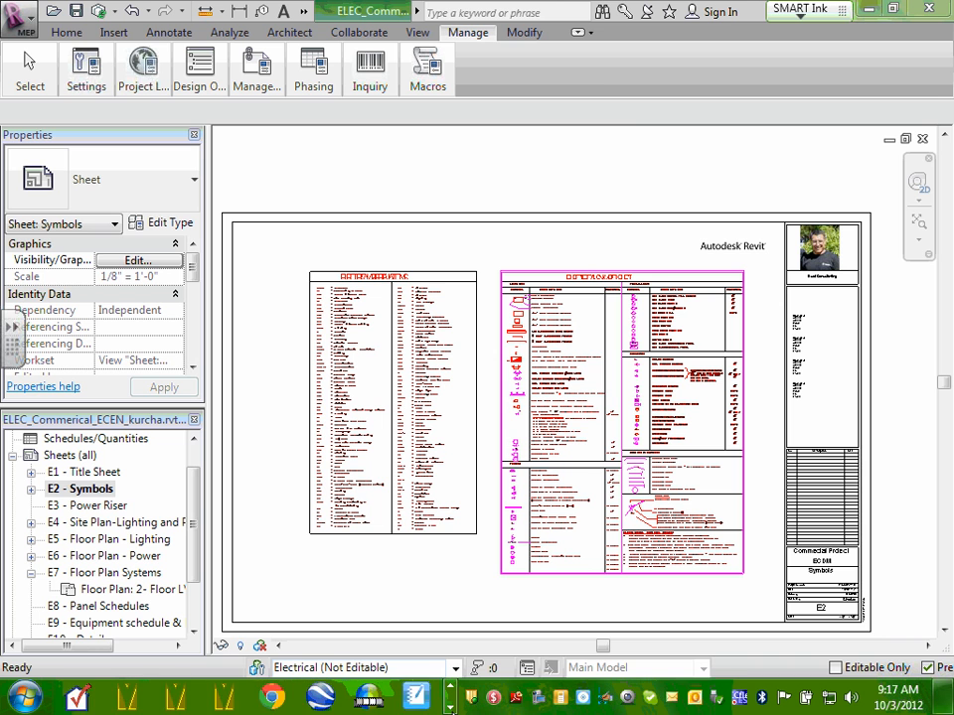
left_click(453, 688)
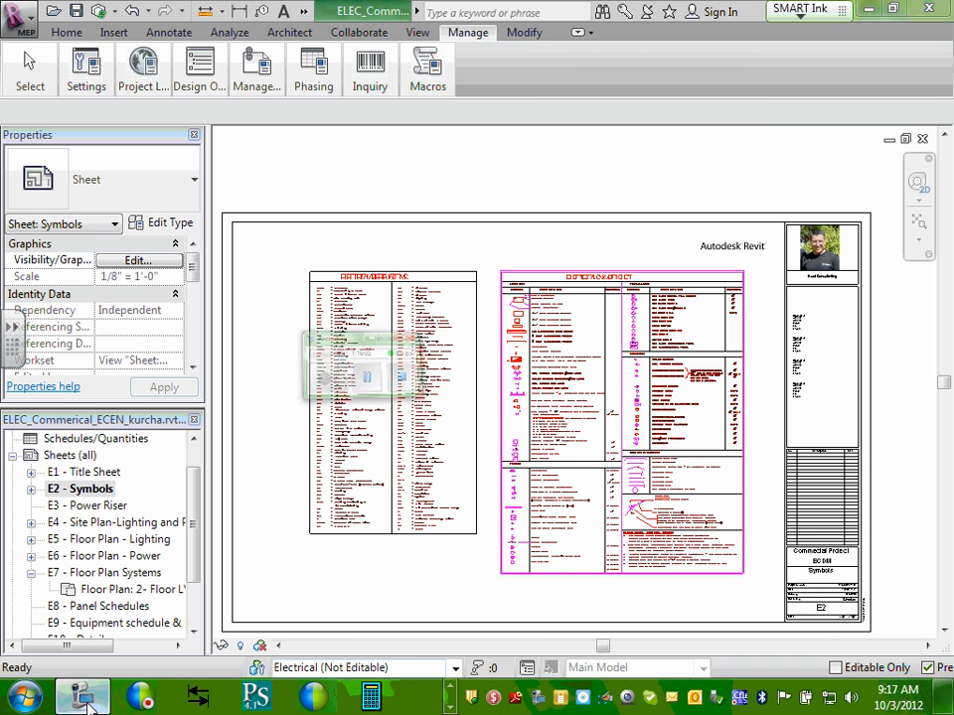